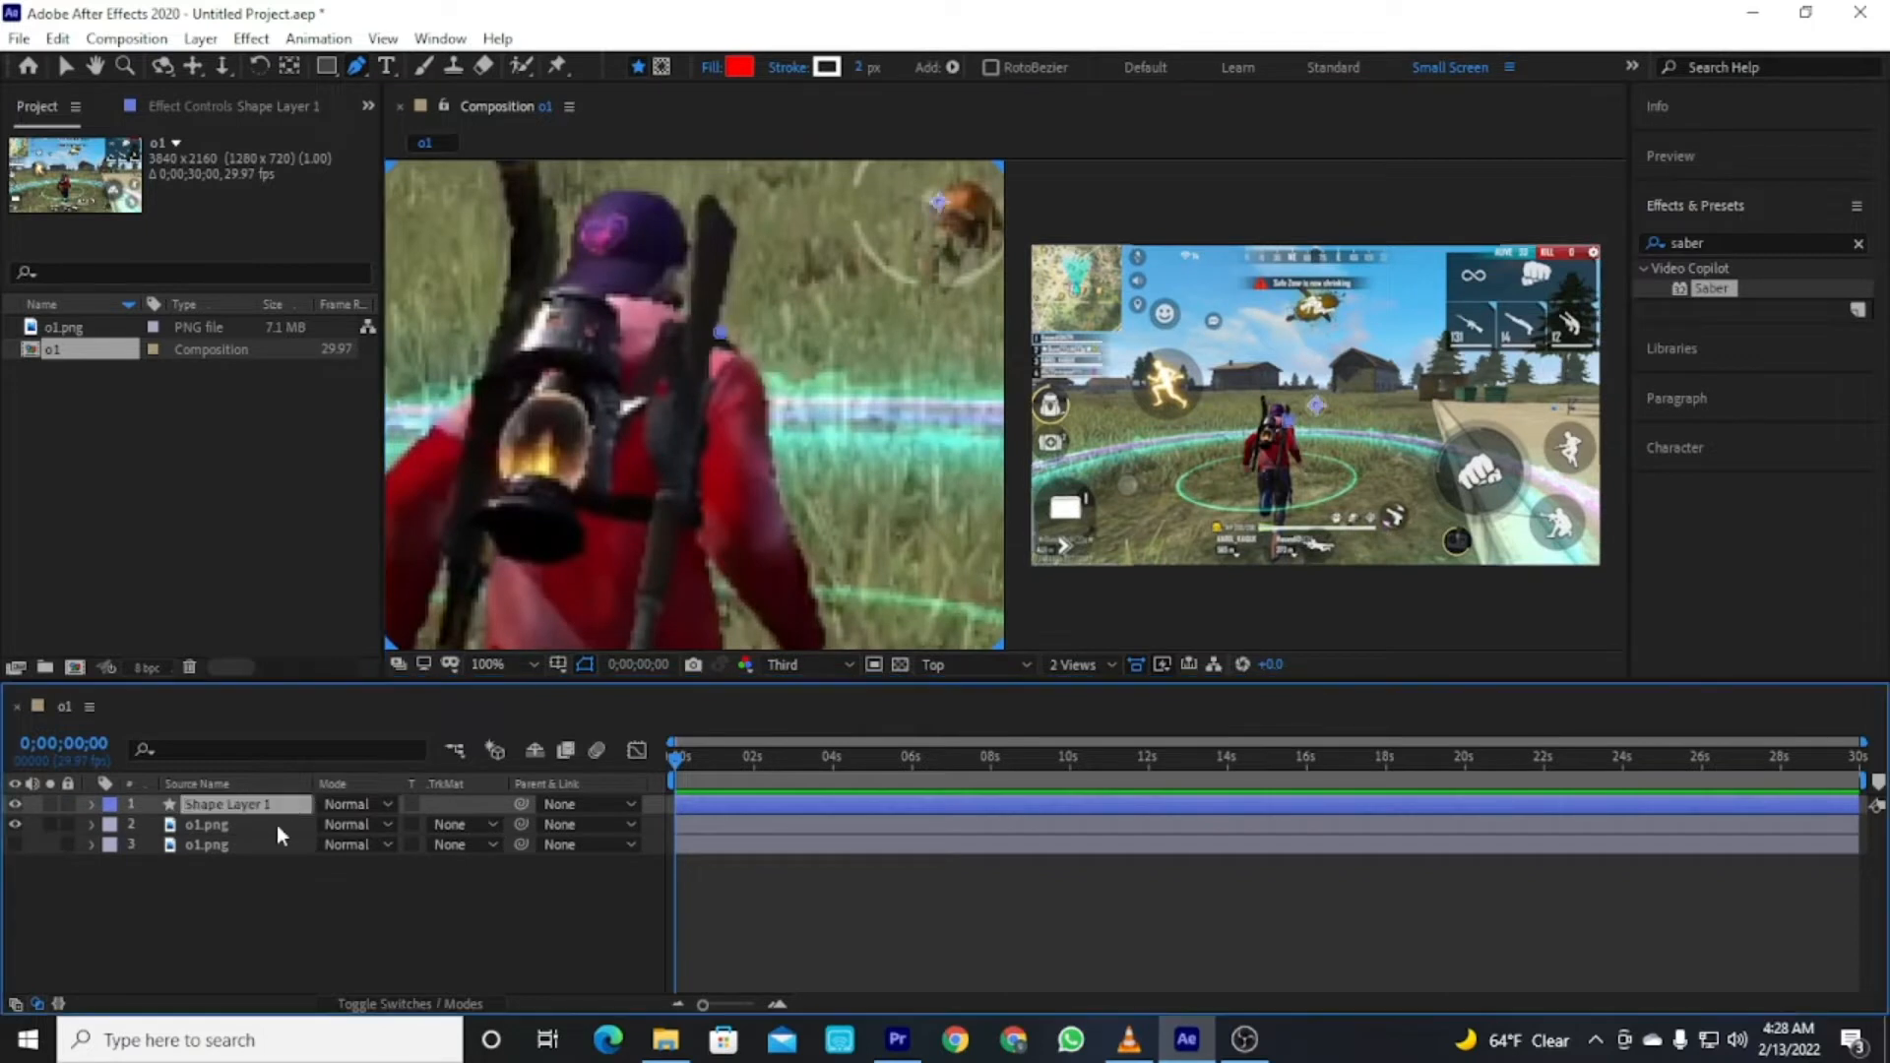
Start tracing a Pen-tool mask on the top layer along the character's right shoulder and arm.
left_click(723, 331)
left_click(745, 359)
left_click(764, 392)
left_click(767, 446)
left_click(787, 530)
left_click(798, 556)
left_click_drag(799, 561, 745, 352)
left_click(762, 395)
left_click(770, 435)
left_click(745, 491)
left_click(719, 491)
left_click(711, 442)
left_click(706, 416)
left_click(674, 383)
left_click(652, 351)
left_click(670, 452)
left_click(672, 491)
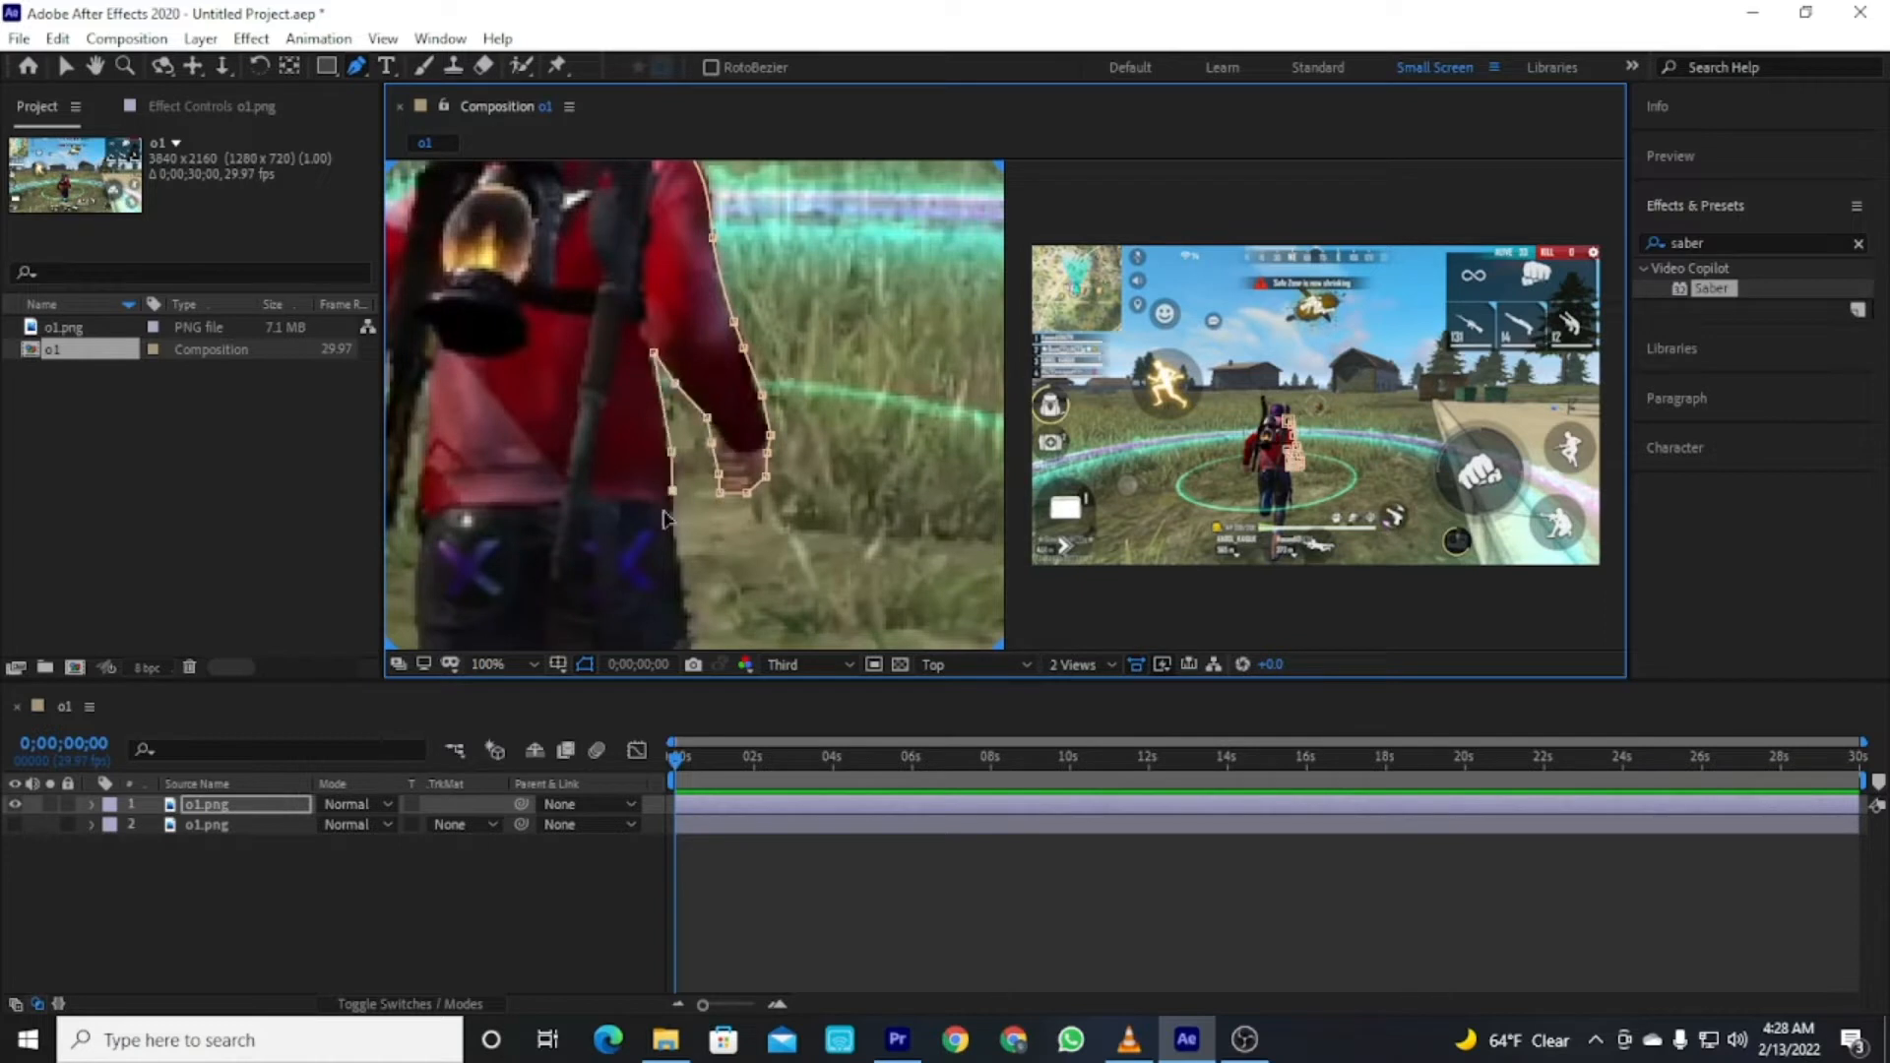
Continue the mask outline down the arm and the right side of the character's body.
left_click_drag(674, 496, 654, 313)
left_click(660, 388)
left_click(670, 442)
left_click(674, 478)
left_click_drag(676, 514, 653, 361)
left_click(647, 370)
left_click(647, 400)
key("ctrl+z")
left_click(646, 446)
left_click(643, 488)
left_click(638, 502)
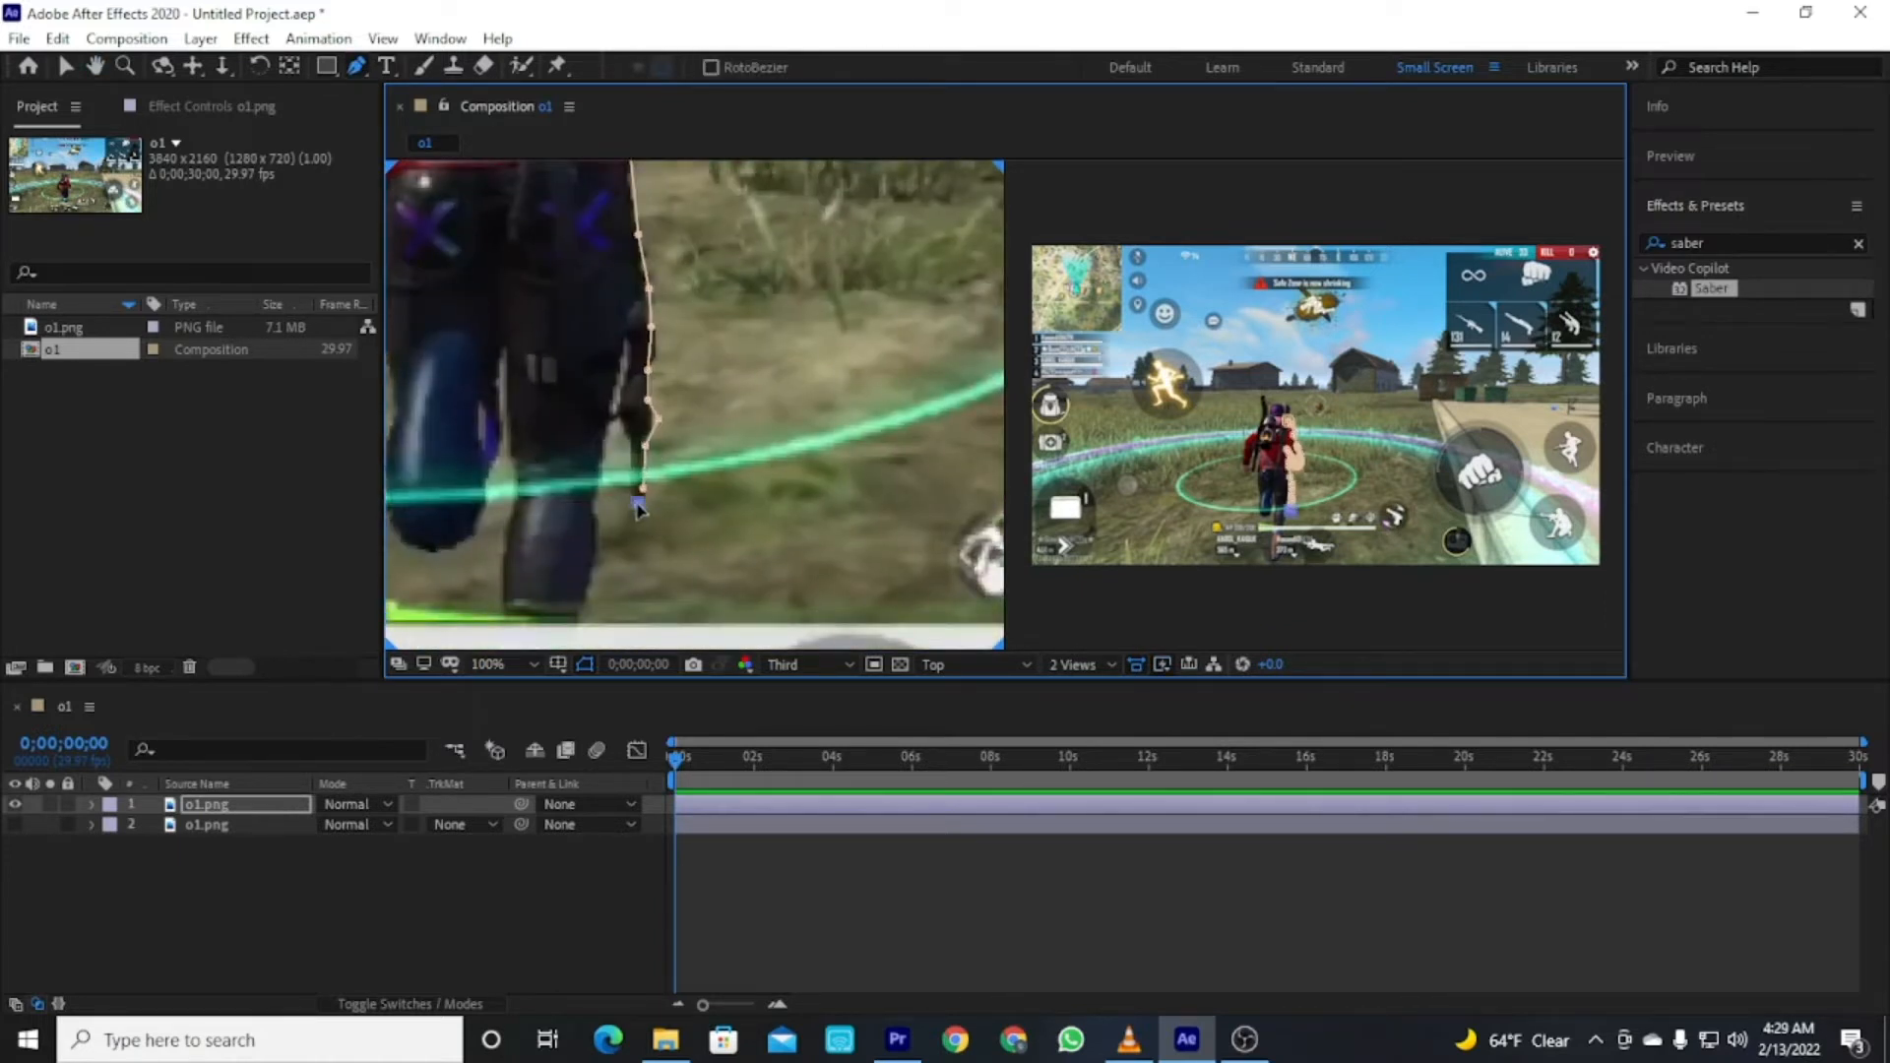
Extend the mask points around the character's right leg and down towards the feet.
left_click(628, 442)
left_click(618, 419)
left_click(631, 339)
left_click(600, 448)
left_click(595, 519)
left_click_drag(595, 528, 594, 358)
left_click(592, 402)
left_click(580, 443)
left_click_drag(583, 449, 583, 346)
left_click(573, 397)
left_click(558, 413)
left_click(539, 486)
left_click(563, 509)
left_click(558, 600)
left_click(519, 630)
left_click(495, 630)
left_click_drag(483, 567, 488, 504)
left_click(495, 462)
left_click(501, 420)
left_click(492, 391)
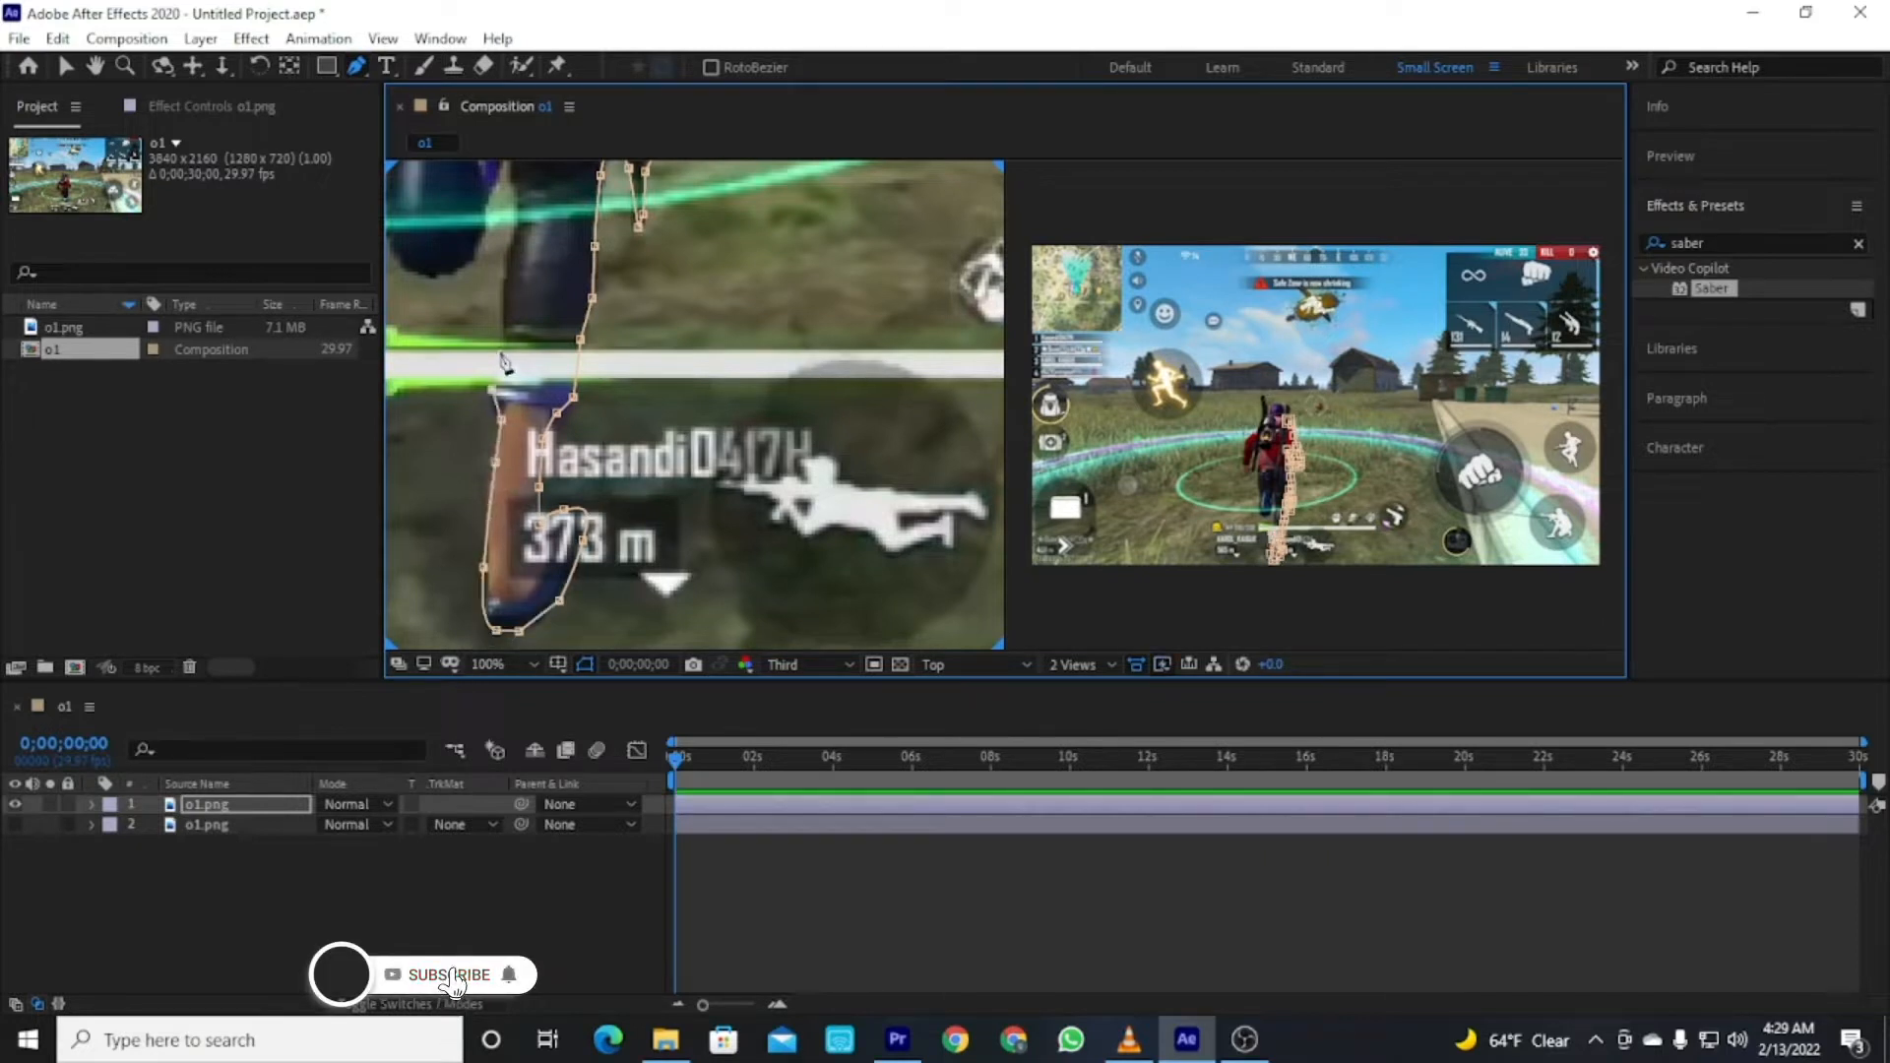
Trace the mask around the feet and back up the character's left leg.
left_click(499, 349)
left_click(503, 276)
left_click_drag(512, 280, 496, 469)
left_click(500, 419)
left_click(501, 386)
left_click(495, 364)
left_click(493, 262)
left_click_drag(479, 307, 455, 447)
left_click_drag(398, 475, 558, 466)
left_click(540, 431)
key("ctrl+z")
left_click(540, 431)
left_click(538, 393)
left_click(550, 334)
left_click(539, 277)
left_click(529, 234)
left_click_drag(641, 269, 604, 588)
left_click(486, 508)
left_click(491, 472)
left_click(495, 439)
left_click(496, 380)
left_click(503, 339)
left_click(504, 308)
left_click(503, 266)
left_click(483, 363)
left_click(470, 412)
left_click(467, 439)
left_click(446, 432)
left_click(444, 405)
left_click(456, 345)
left_click(463, 302)
left_click(467, 262)
left_click(450, 289)
left_click(436, 331)
left_click(431, 354)
left_click(432, 382)
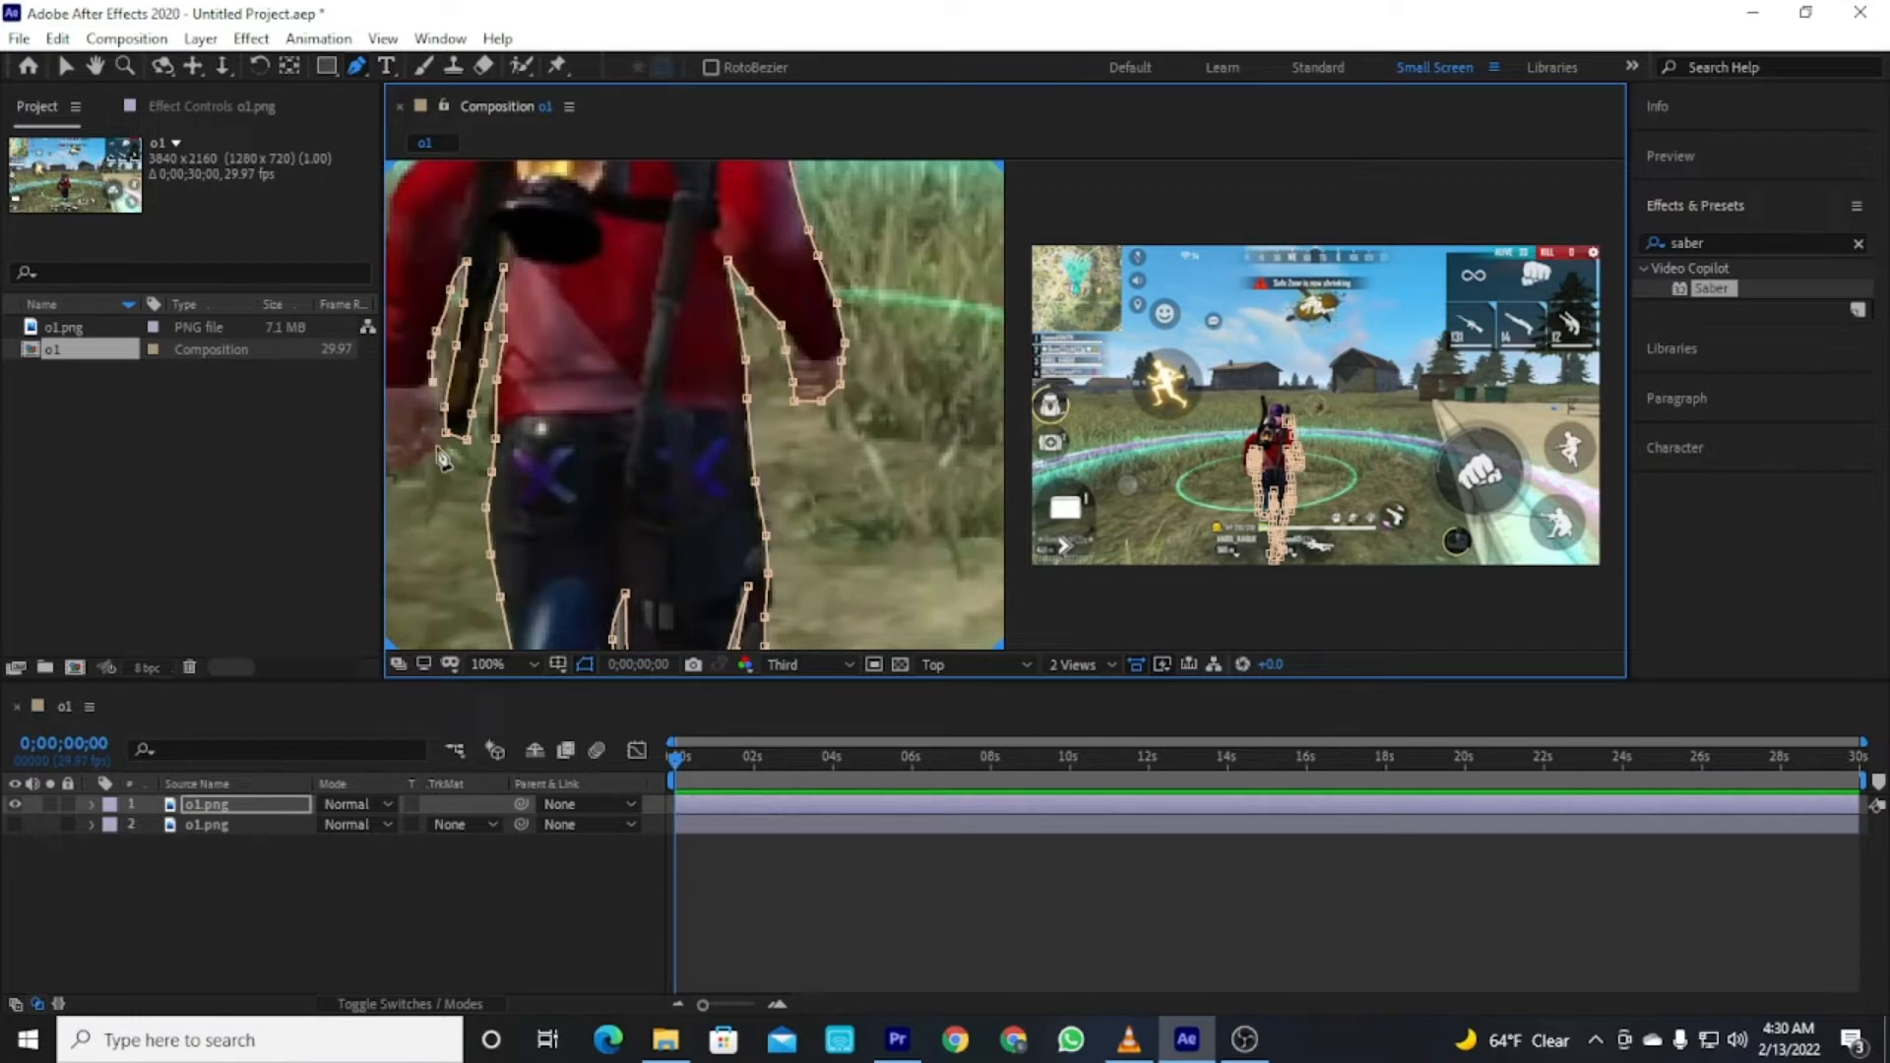
Continue the mask up the left side of the torso and along the backpack's gun barrel.
left_click(438, 449)
left_click_drag(599, 398, 723, 371)
left_click(544, 443)
left_click(502, 430)
left_click(496, 364)
left_click(497, 305)
left_click_drag(509, 285, 482, 536)
left_click(479, 502)
left_click(484, 454)
left_click(489, 420)
left_click(519, 379)
left_click(551, 345)
left_click_drag(583, 321, 556, 481)
left_click(562, 479)
left_click(573, 444)
left_click(581, 418)
left_click(592, 366)
left_click(600, 336)
left_click(597, 300)
left_click(585, 249)
left_click(592, 209)
left_click(617, 209)
left_click(633, 280)
left_click(647, 307)
left_click(653, 352)
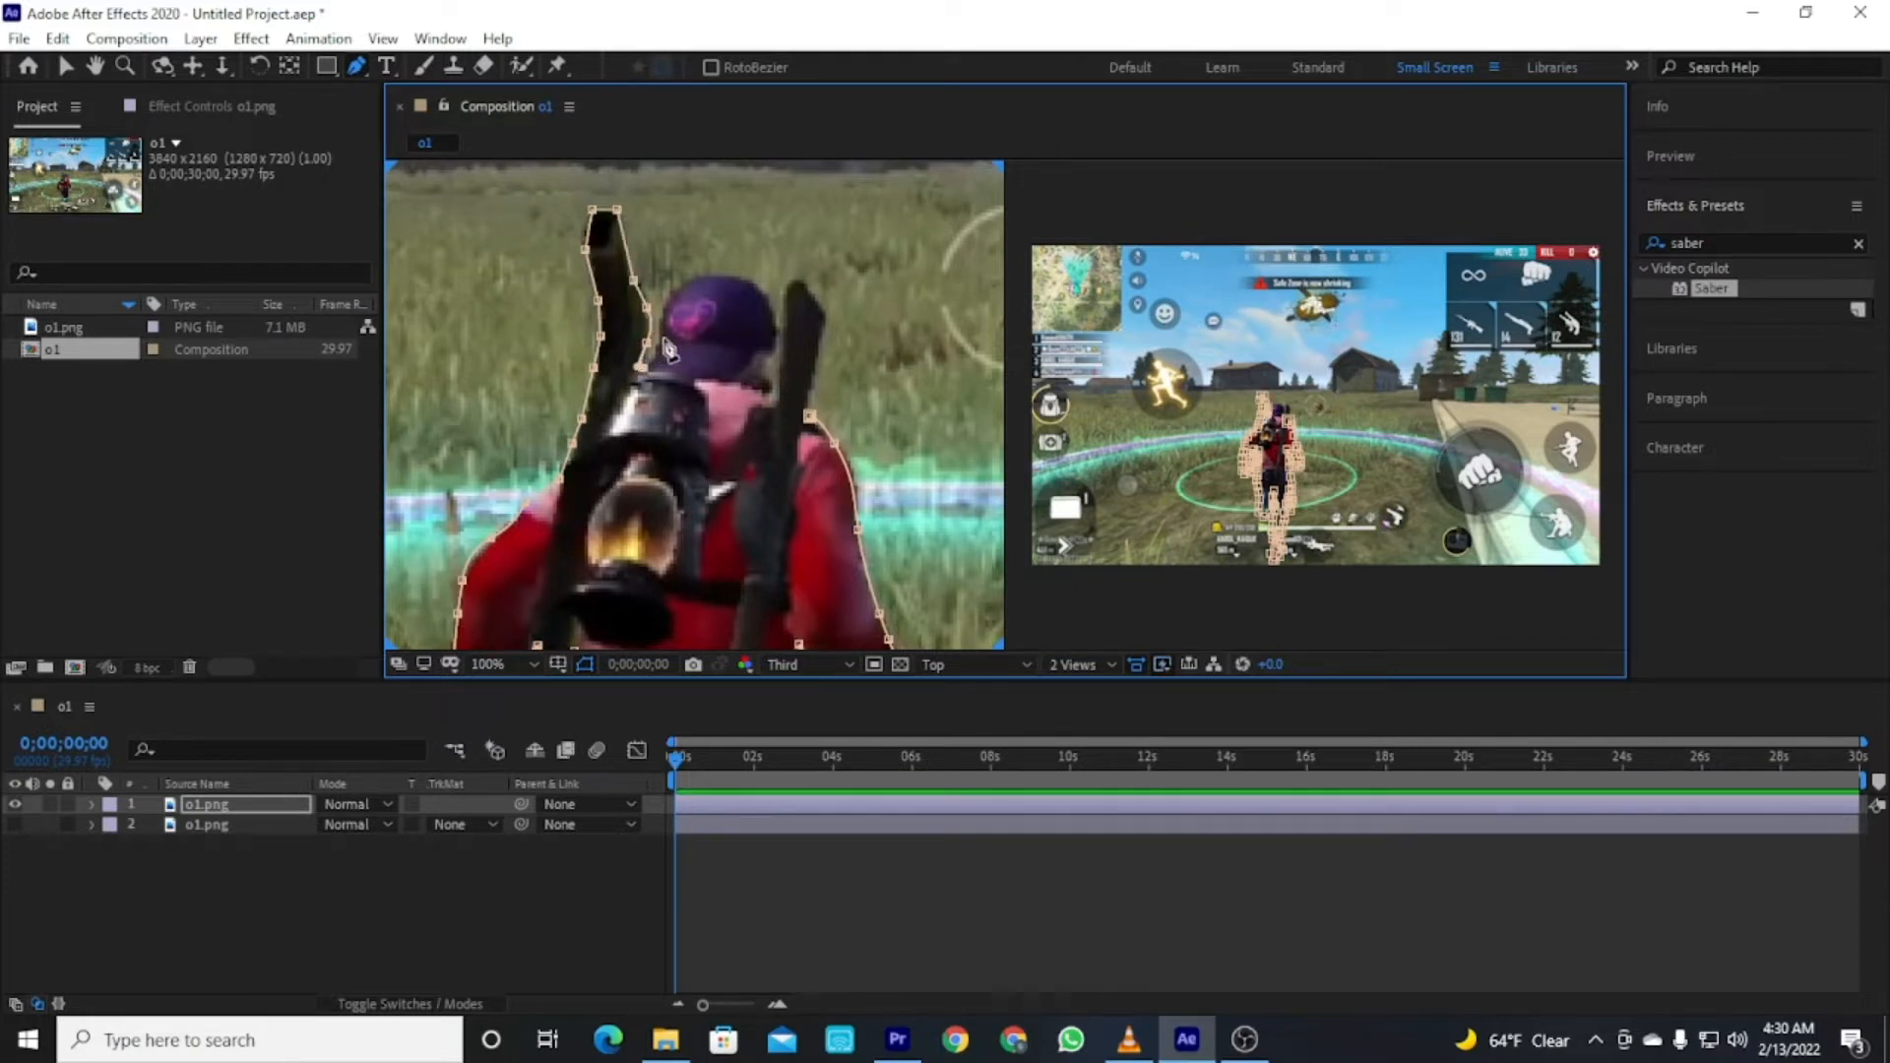
Trace around the character's cap and second barrel, then close the mask at the starting point.
left_click(703, 273)
left_click(723, 275)
left_click(749, 281)
left_click(766, 298)
left_click(774, 329)
left_click(770, 357)
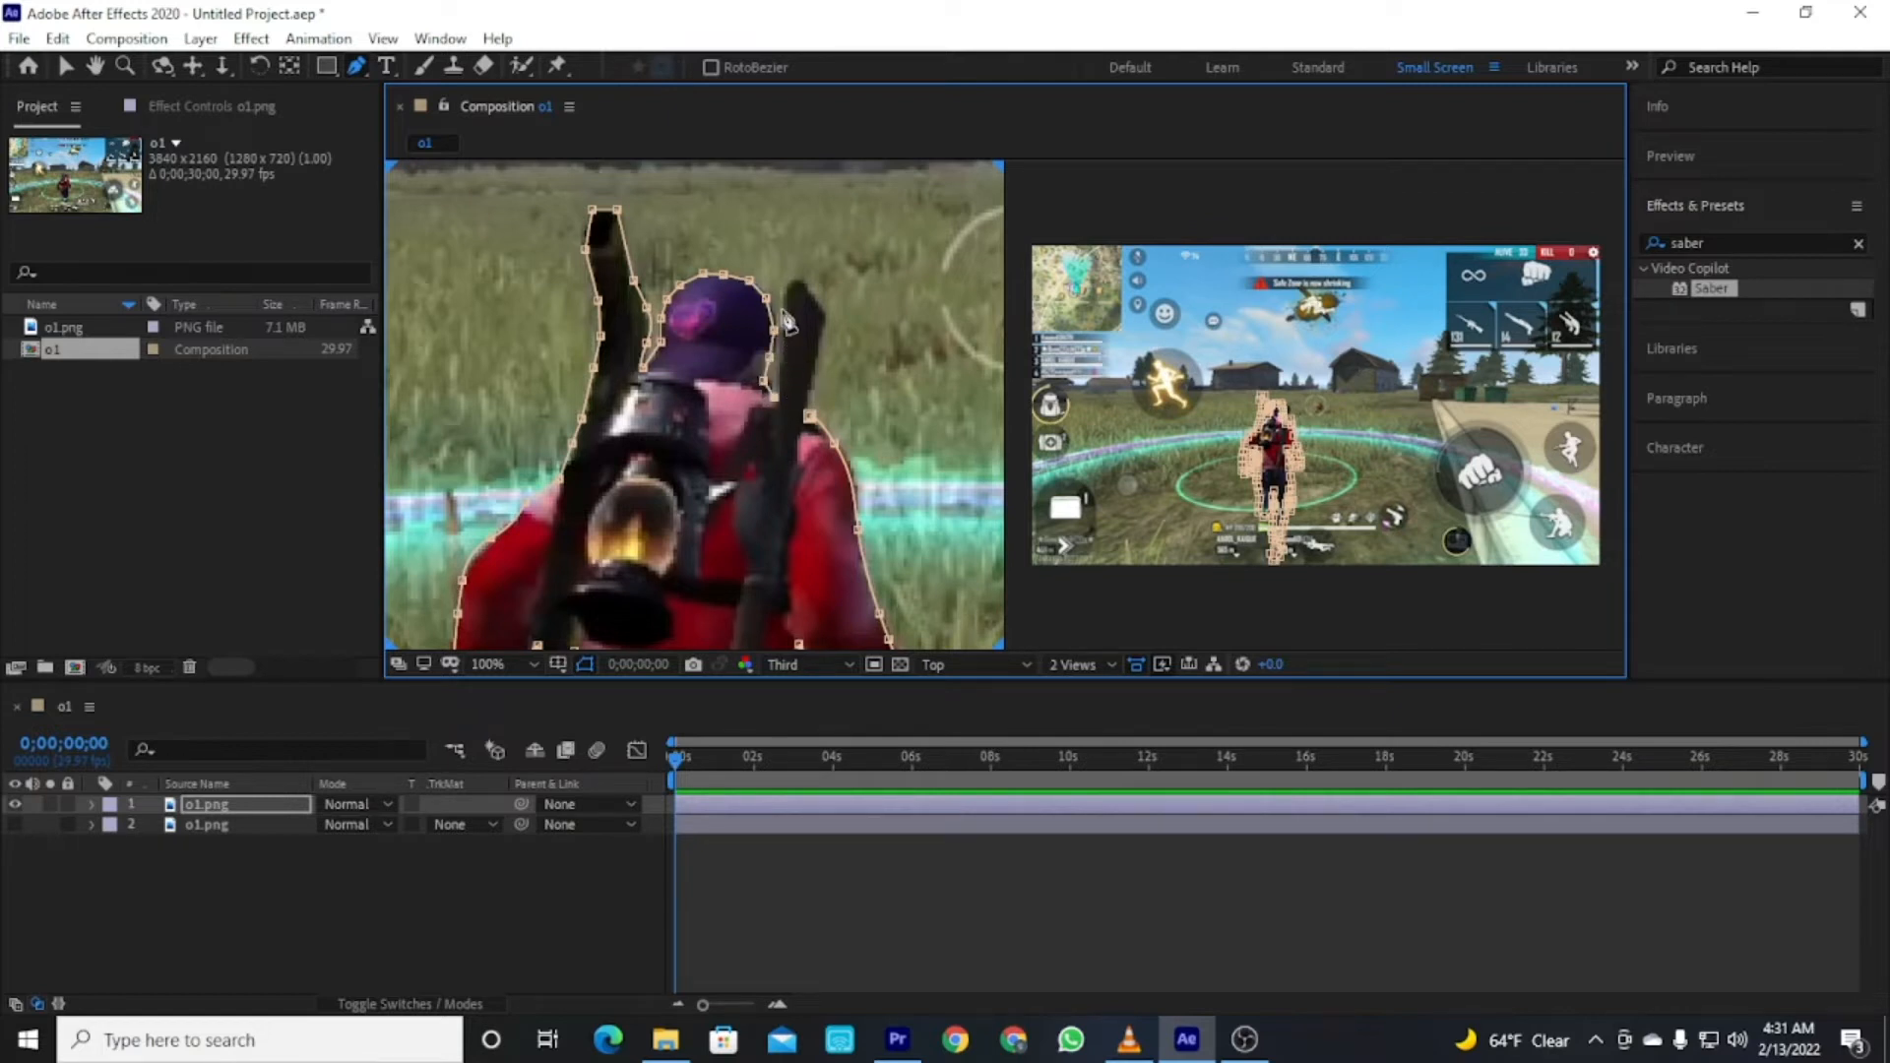
left_click(802, 282)
left_click(821, 314)
left_click(813, 367)
left_click(809, 417)
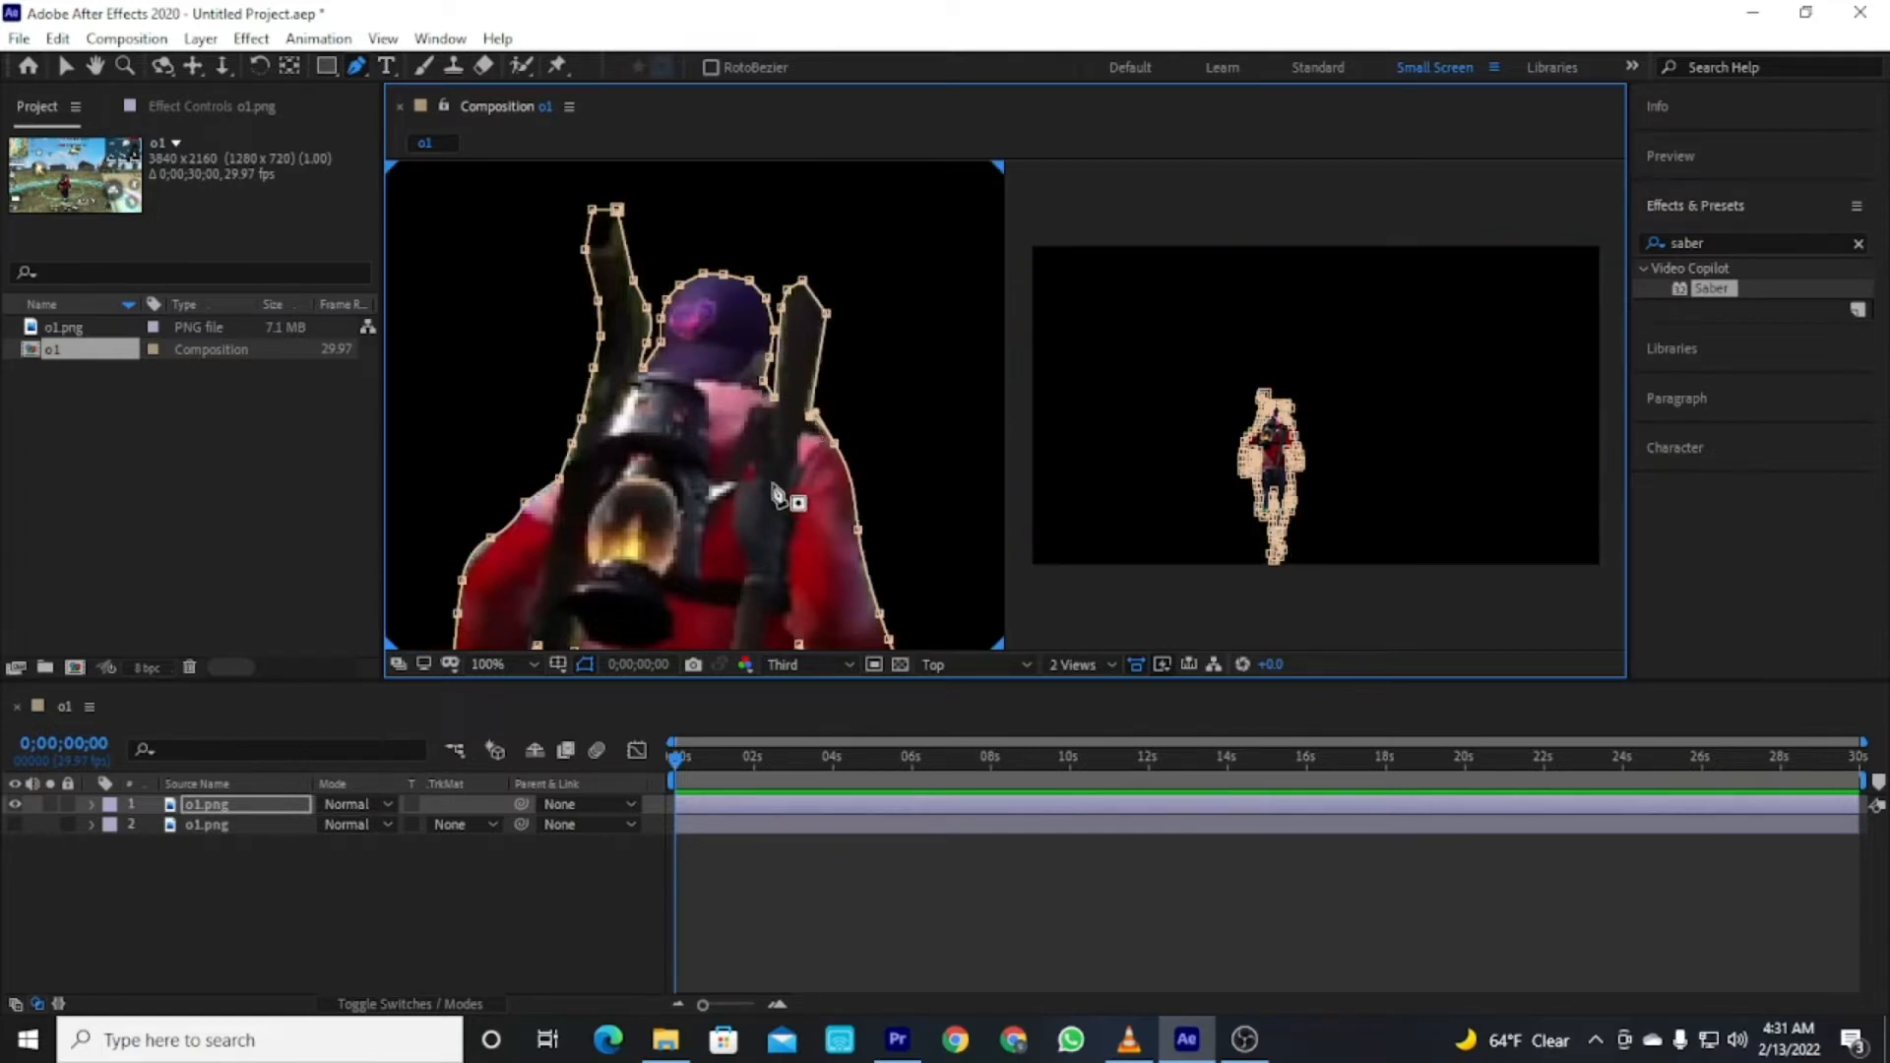
Zoom out and temporarily hide the bottom layer to check the masked character.
scroll(773, 480, "down", 3)
left_click(9, 827)
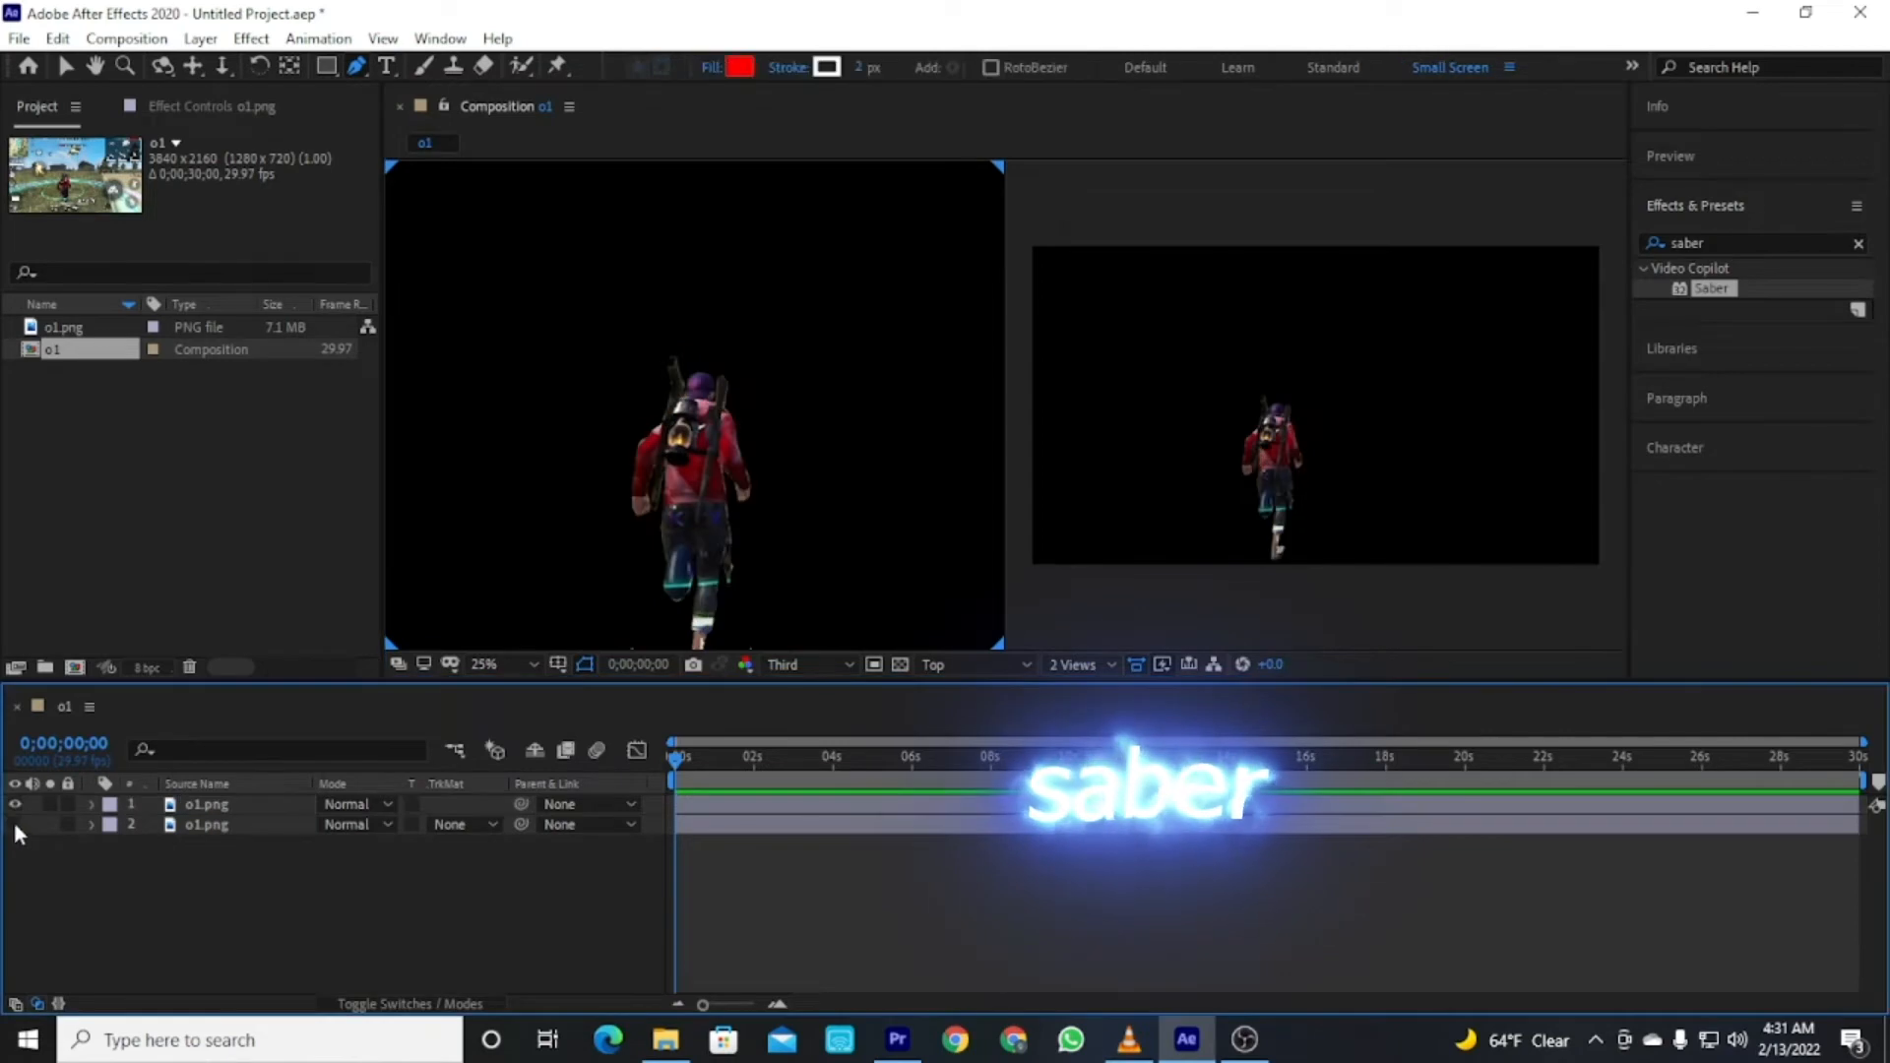
left_click(15, 824)
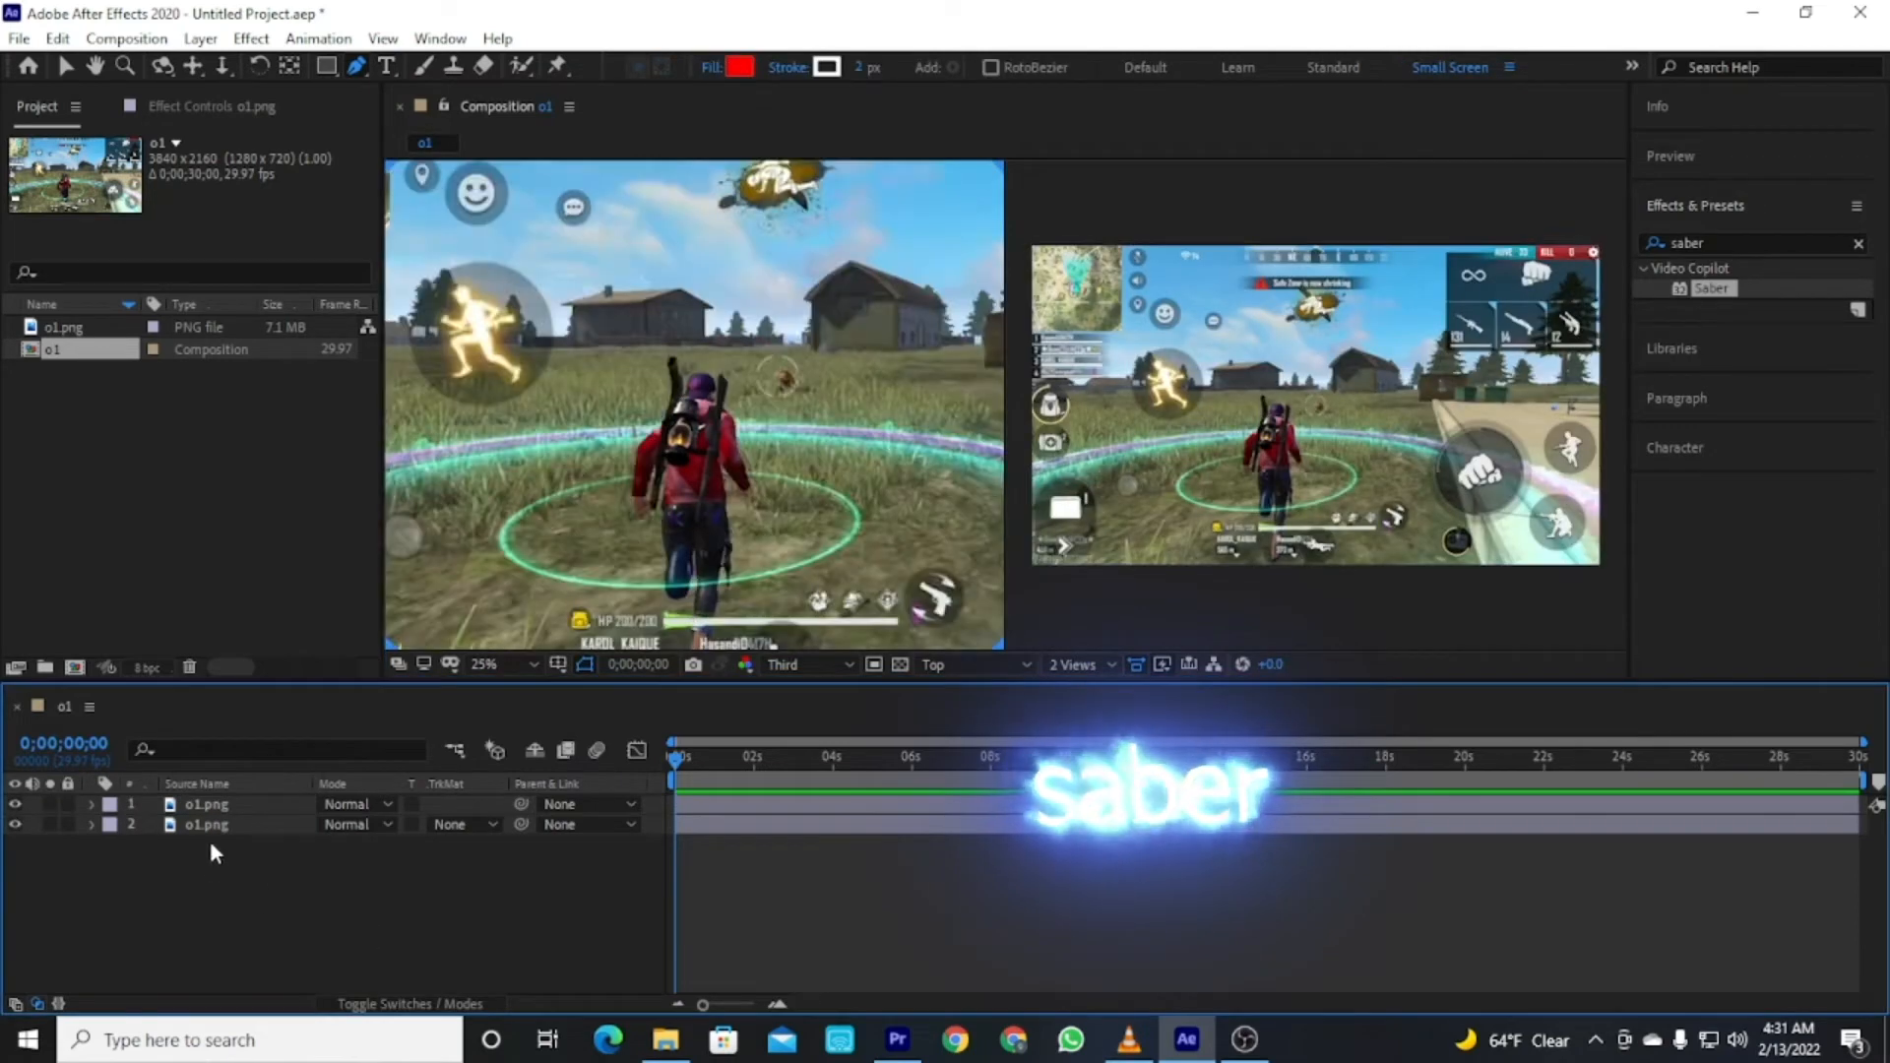
Apply the Saber effect to the masked top layer.
left_click(227, 807)
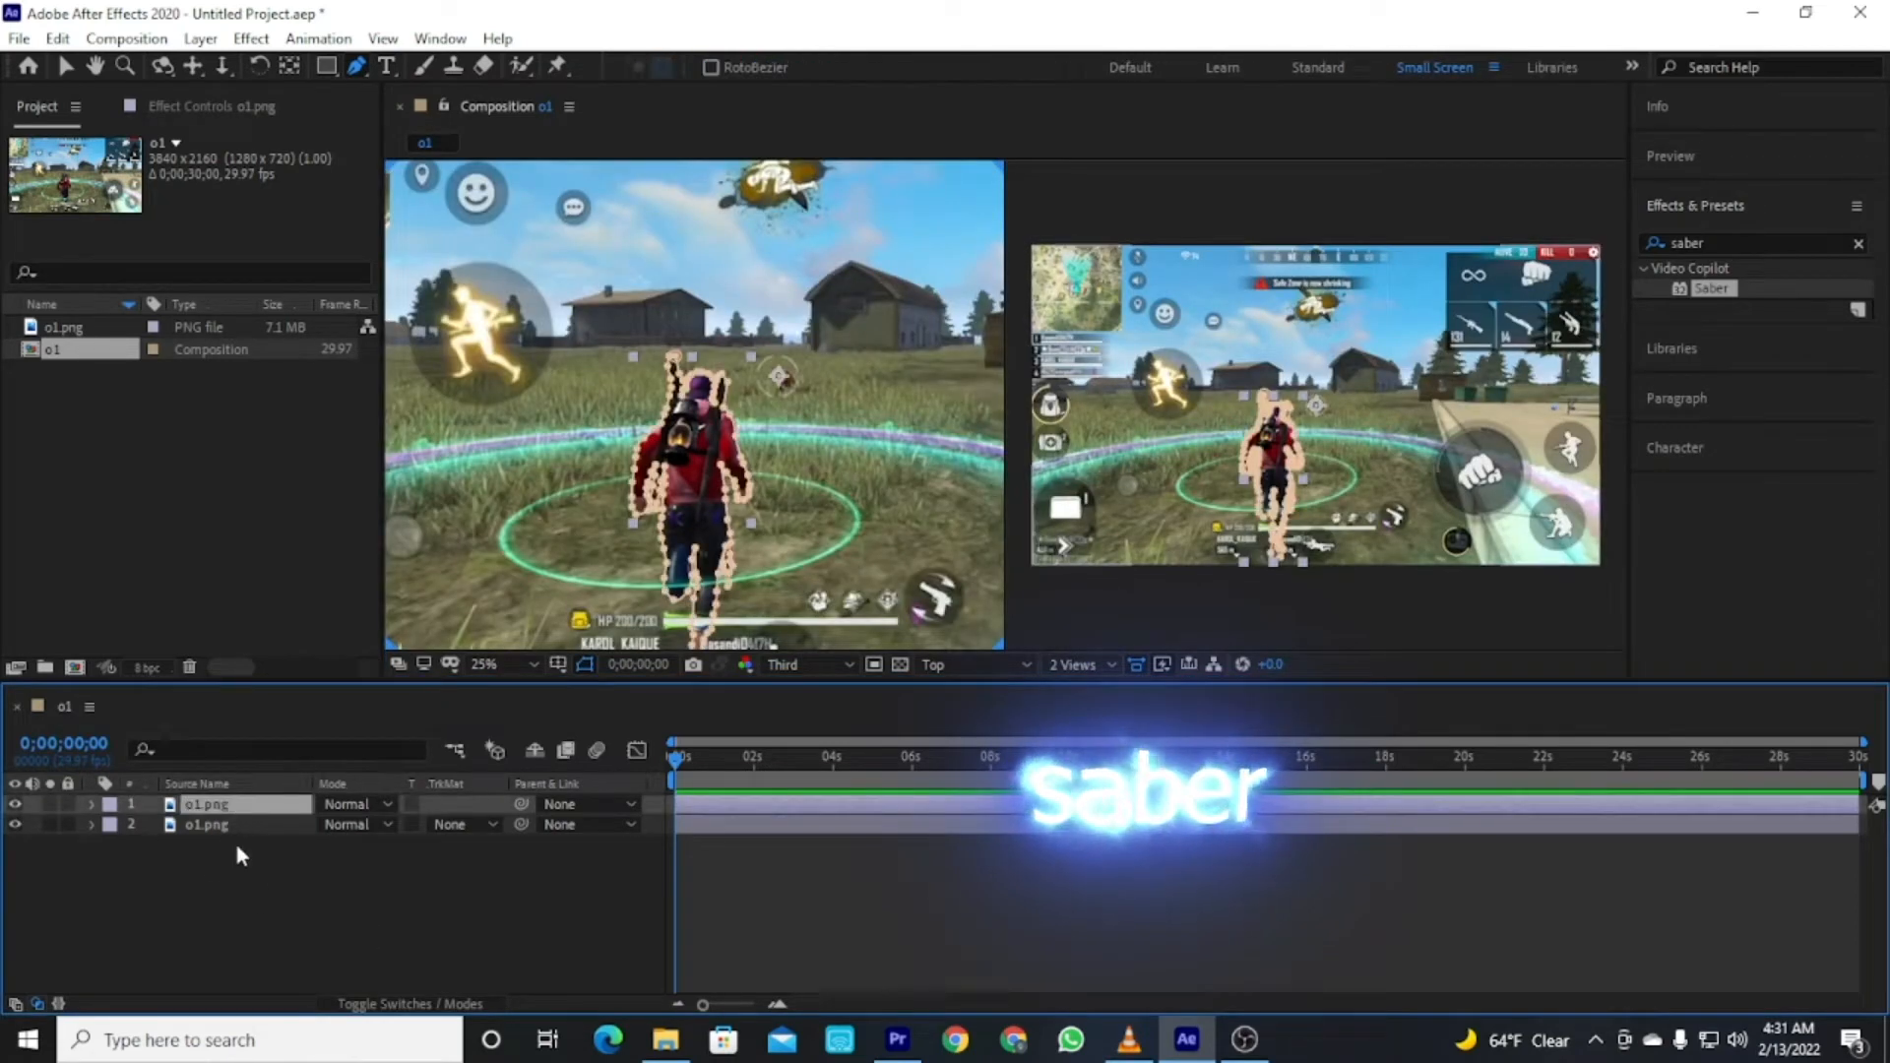
left_click(324, 943)
left_click_drag(1716, 298, 1588, 804)
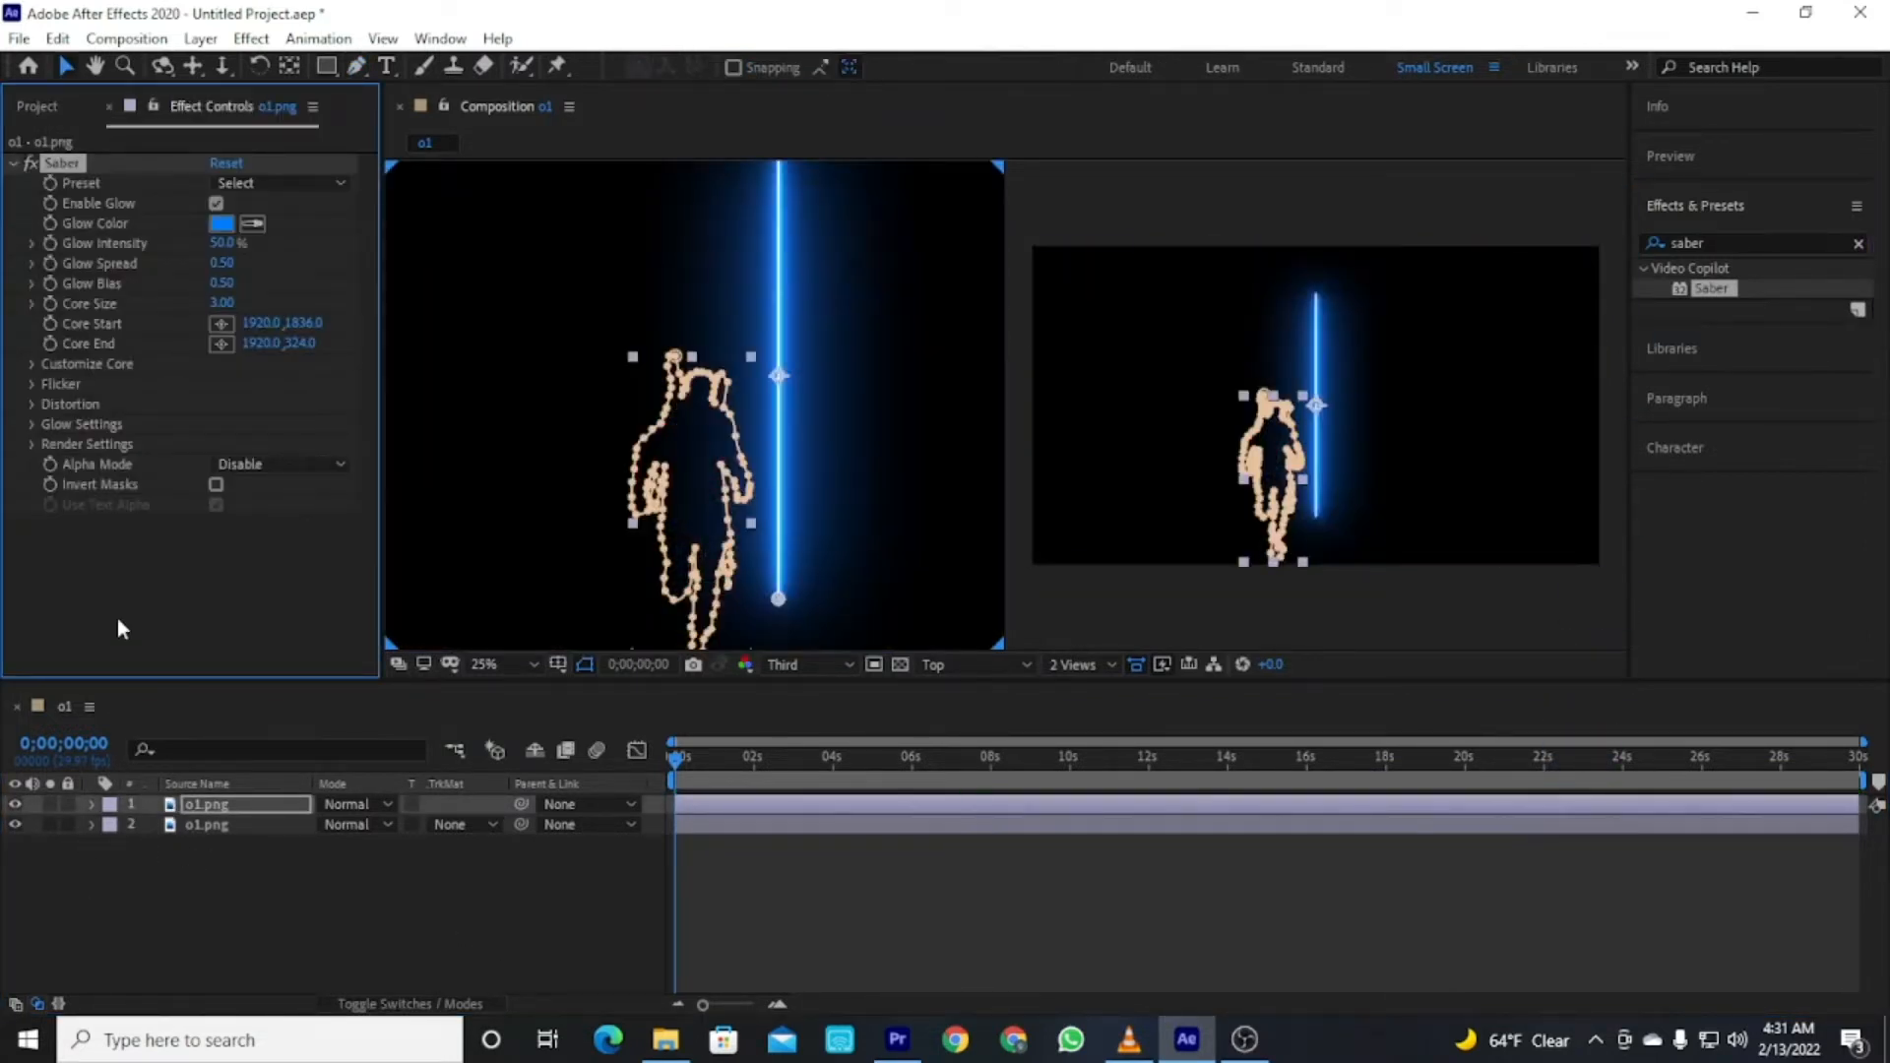
Set the Saber's Render Settings composite setting to Add.
left_click(32, 445)
left_click(286, 645)
left_click(283, 722)
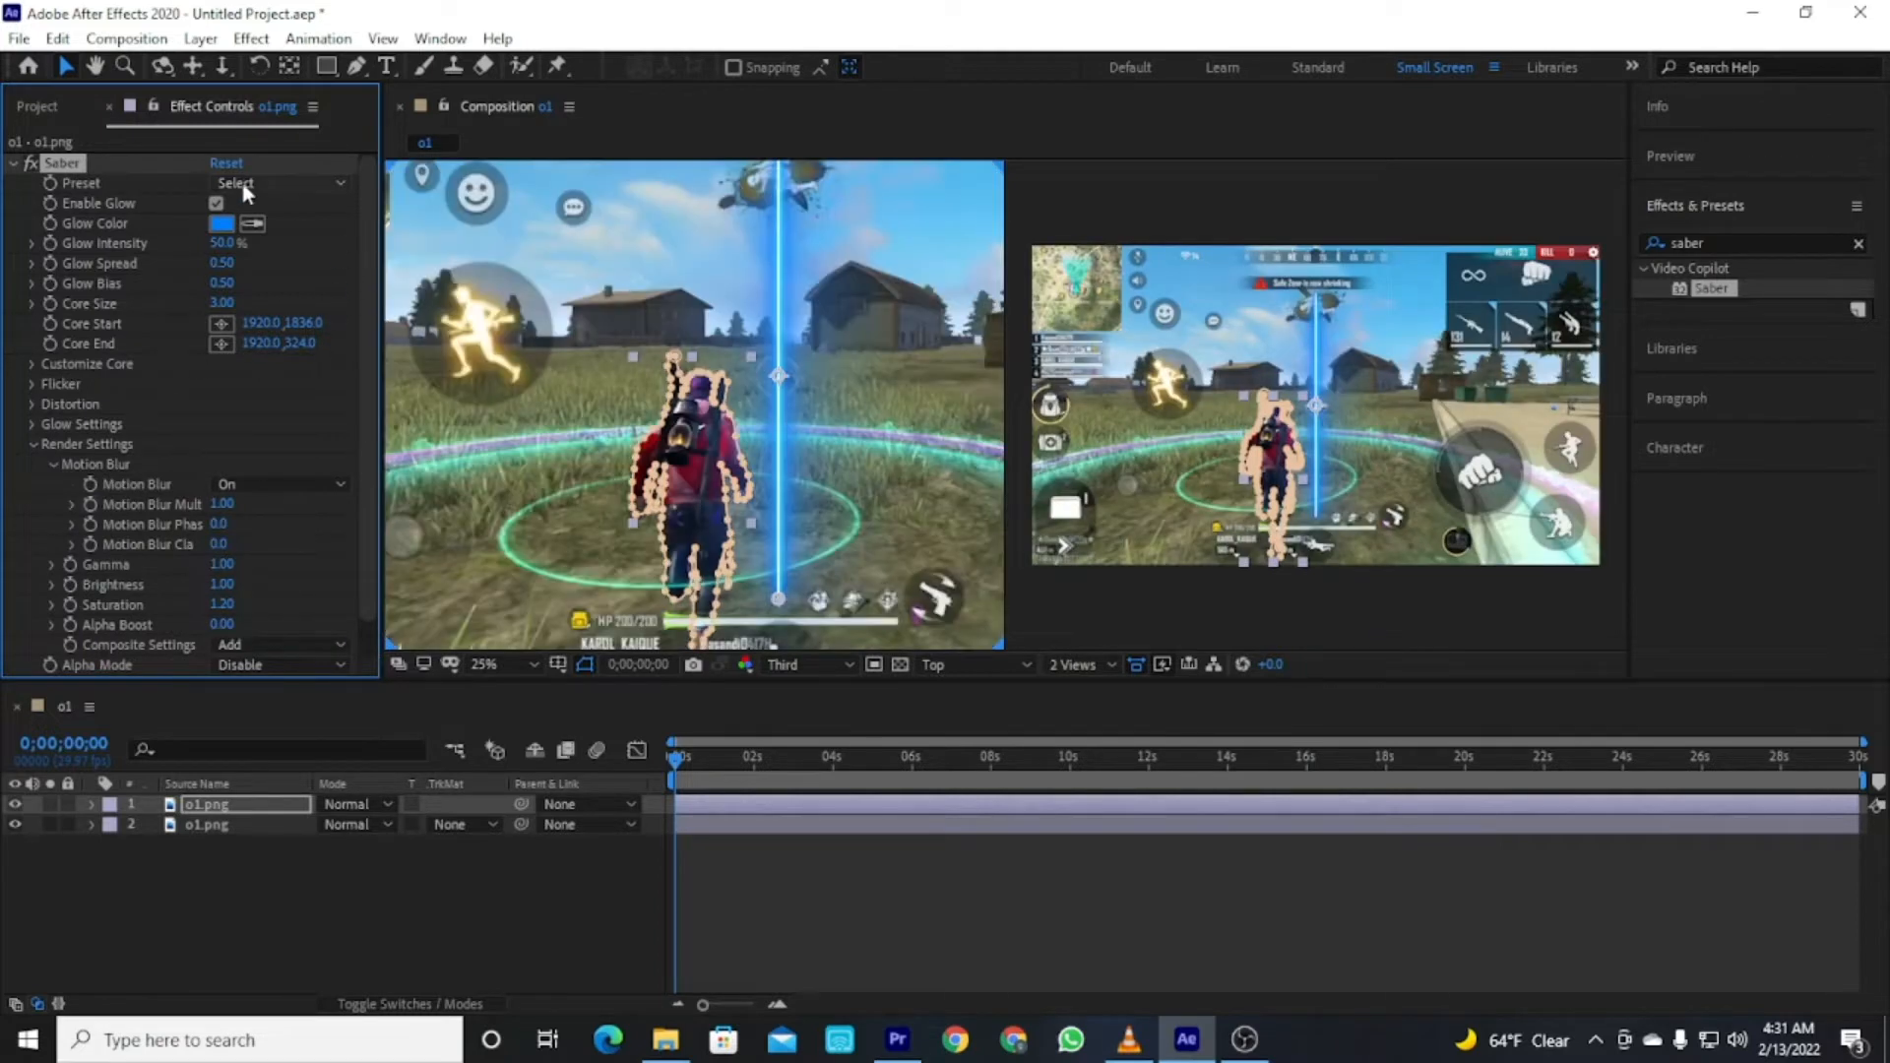
Choose the Energize preset for the Saber effect.
left_click(246, 184)
left_click(335, 217)
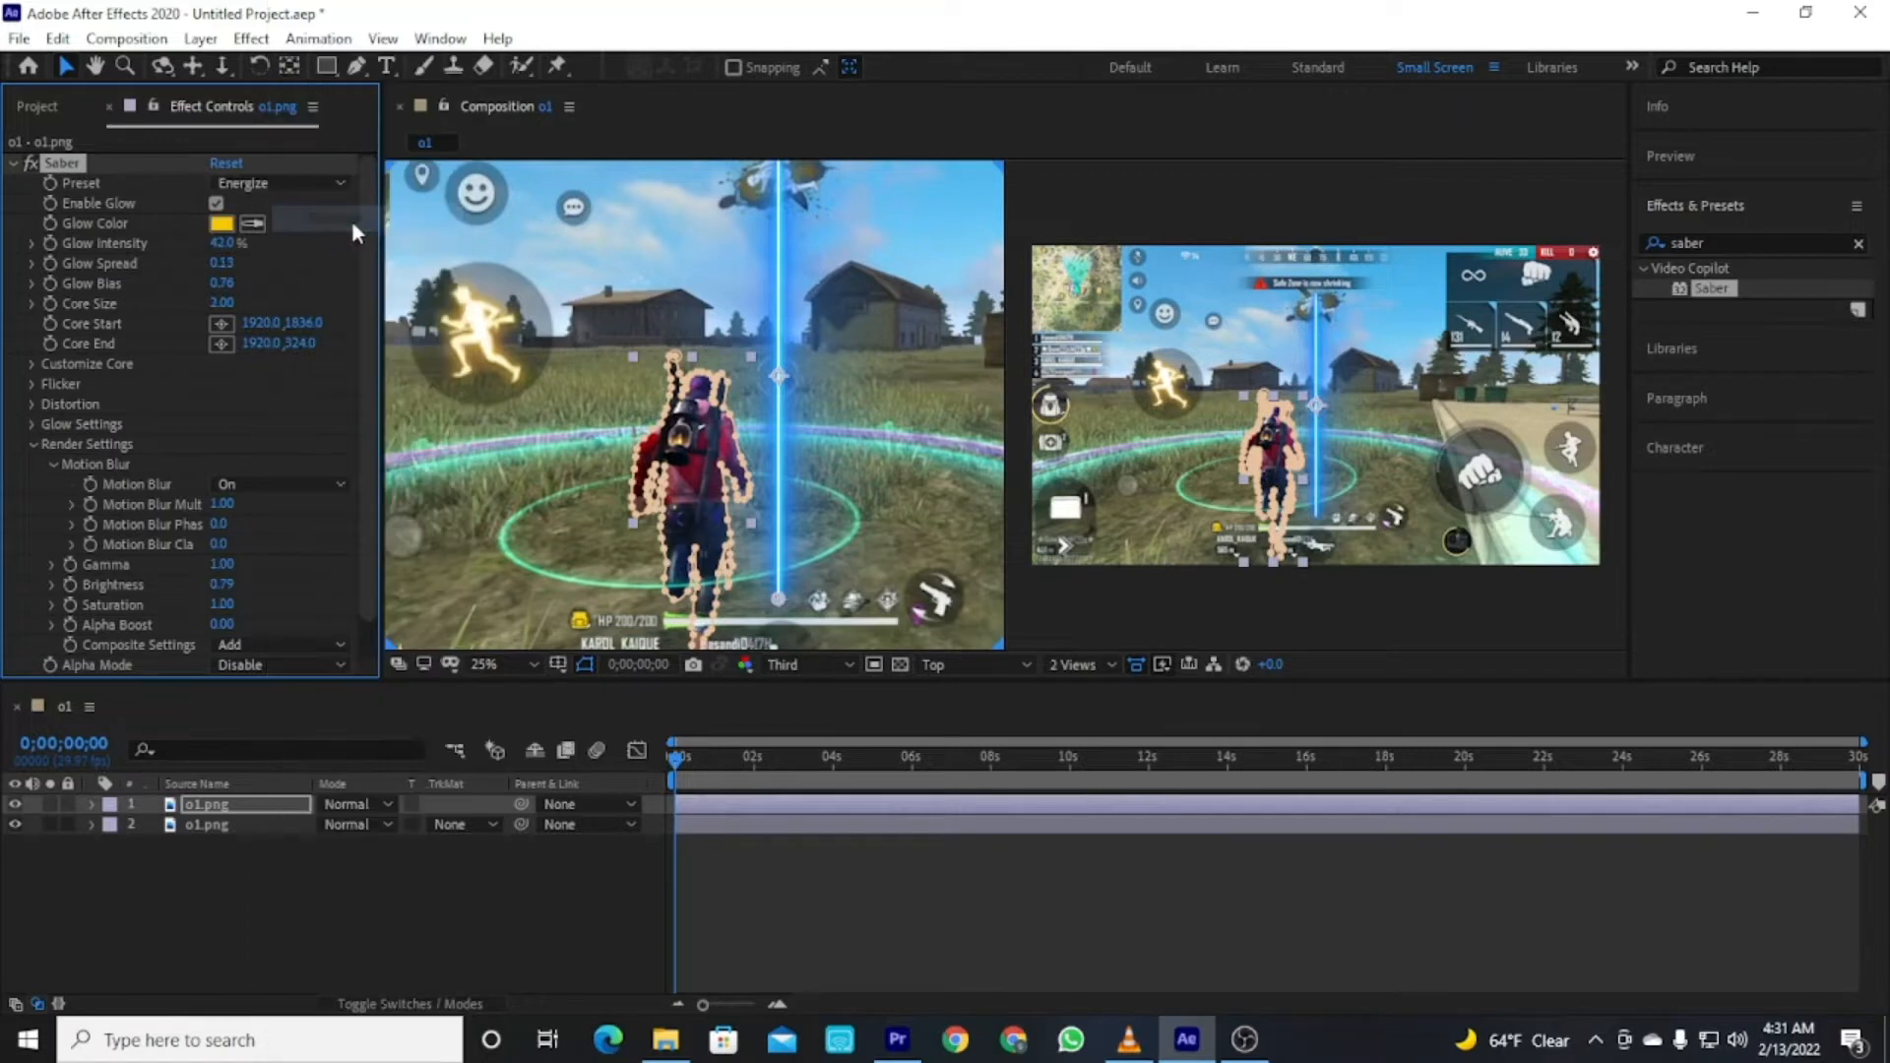
Set the Saber glow color to white.
left_click(221, 223)
left_click_drag(712, 435, 665, 372)
left_click(1178, 375)
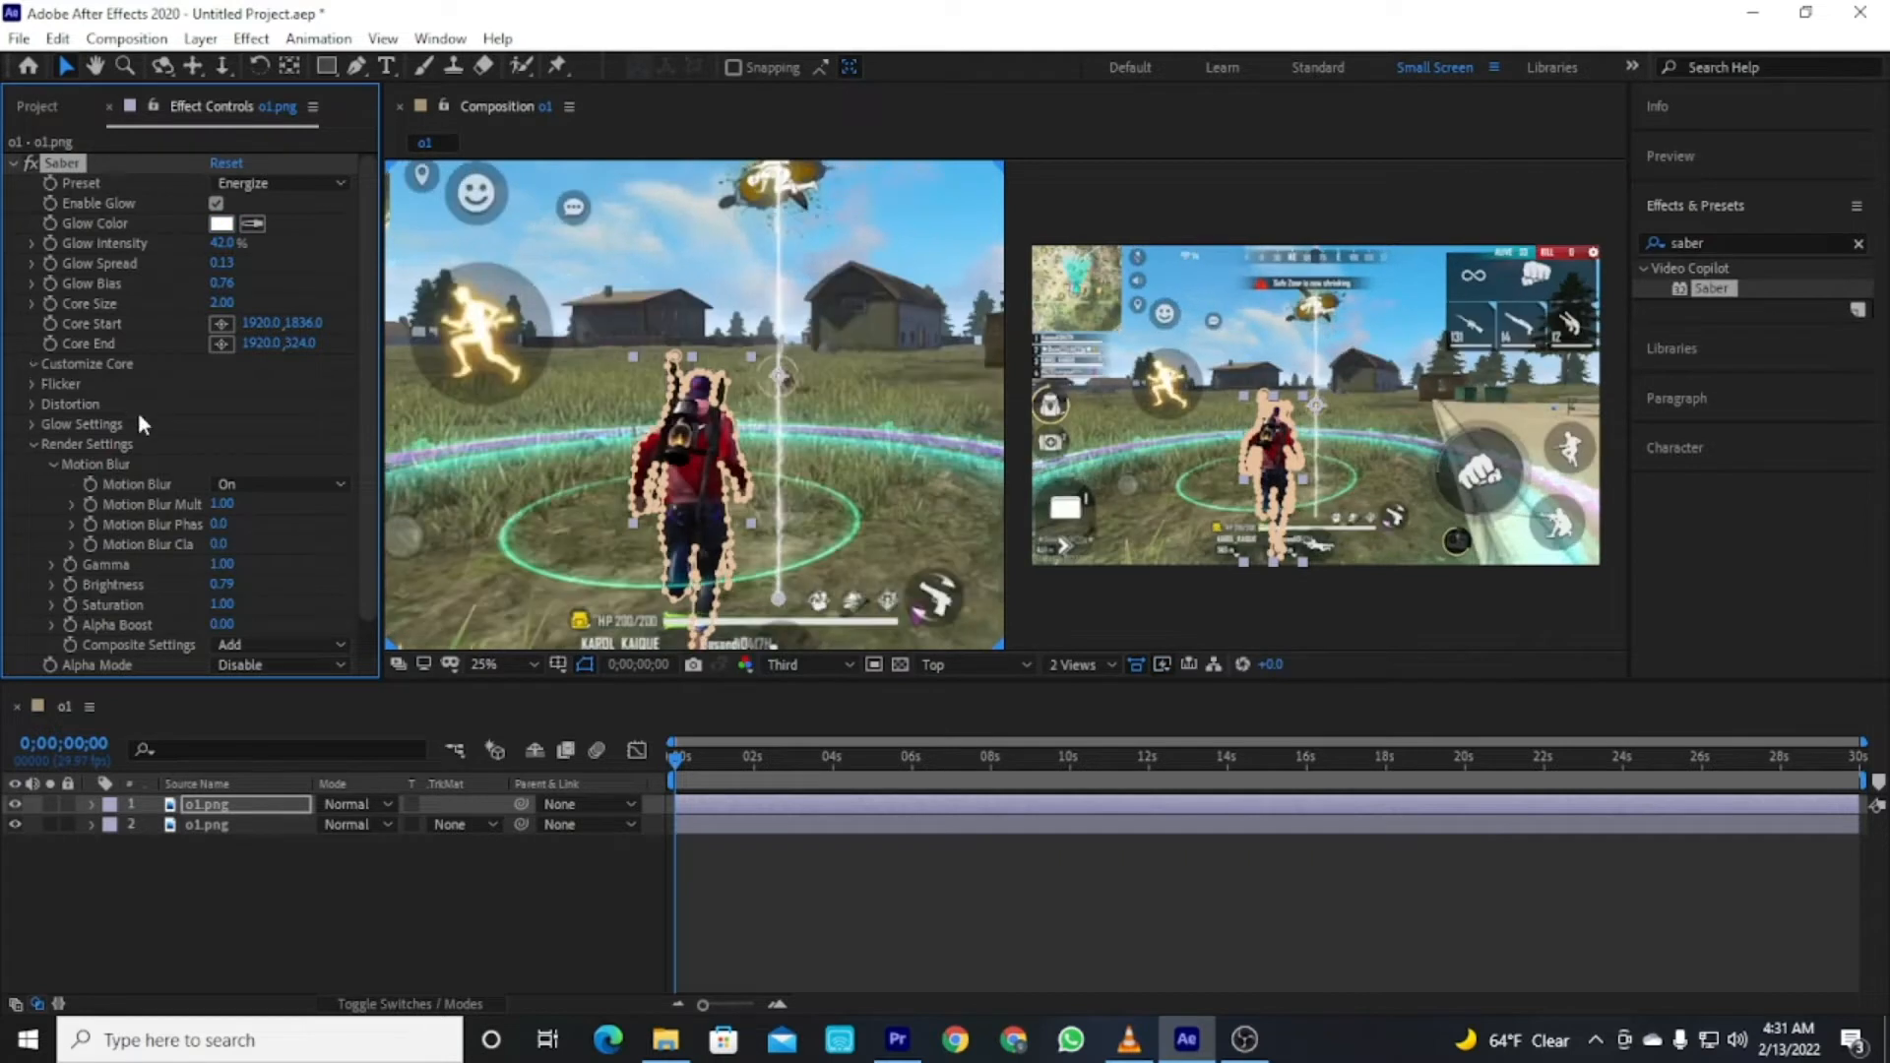
Change the Saber core type to Layer Masks.
left_click(299, 382)
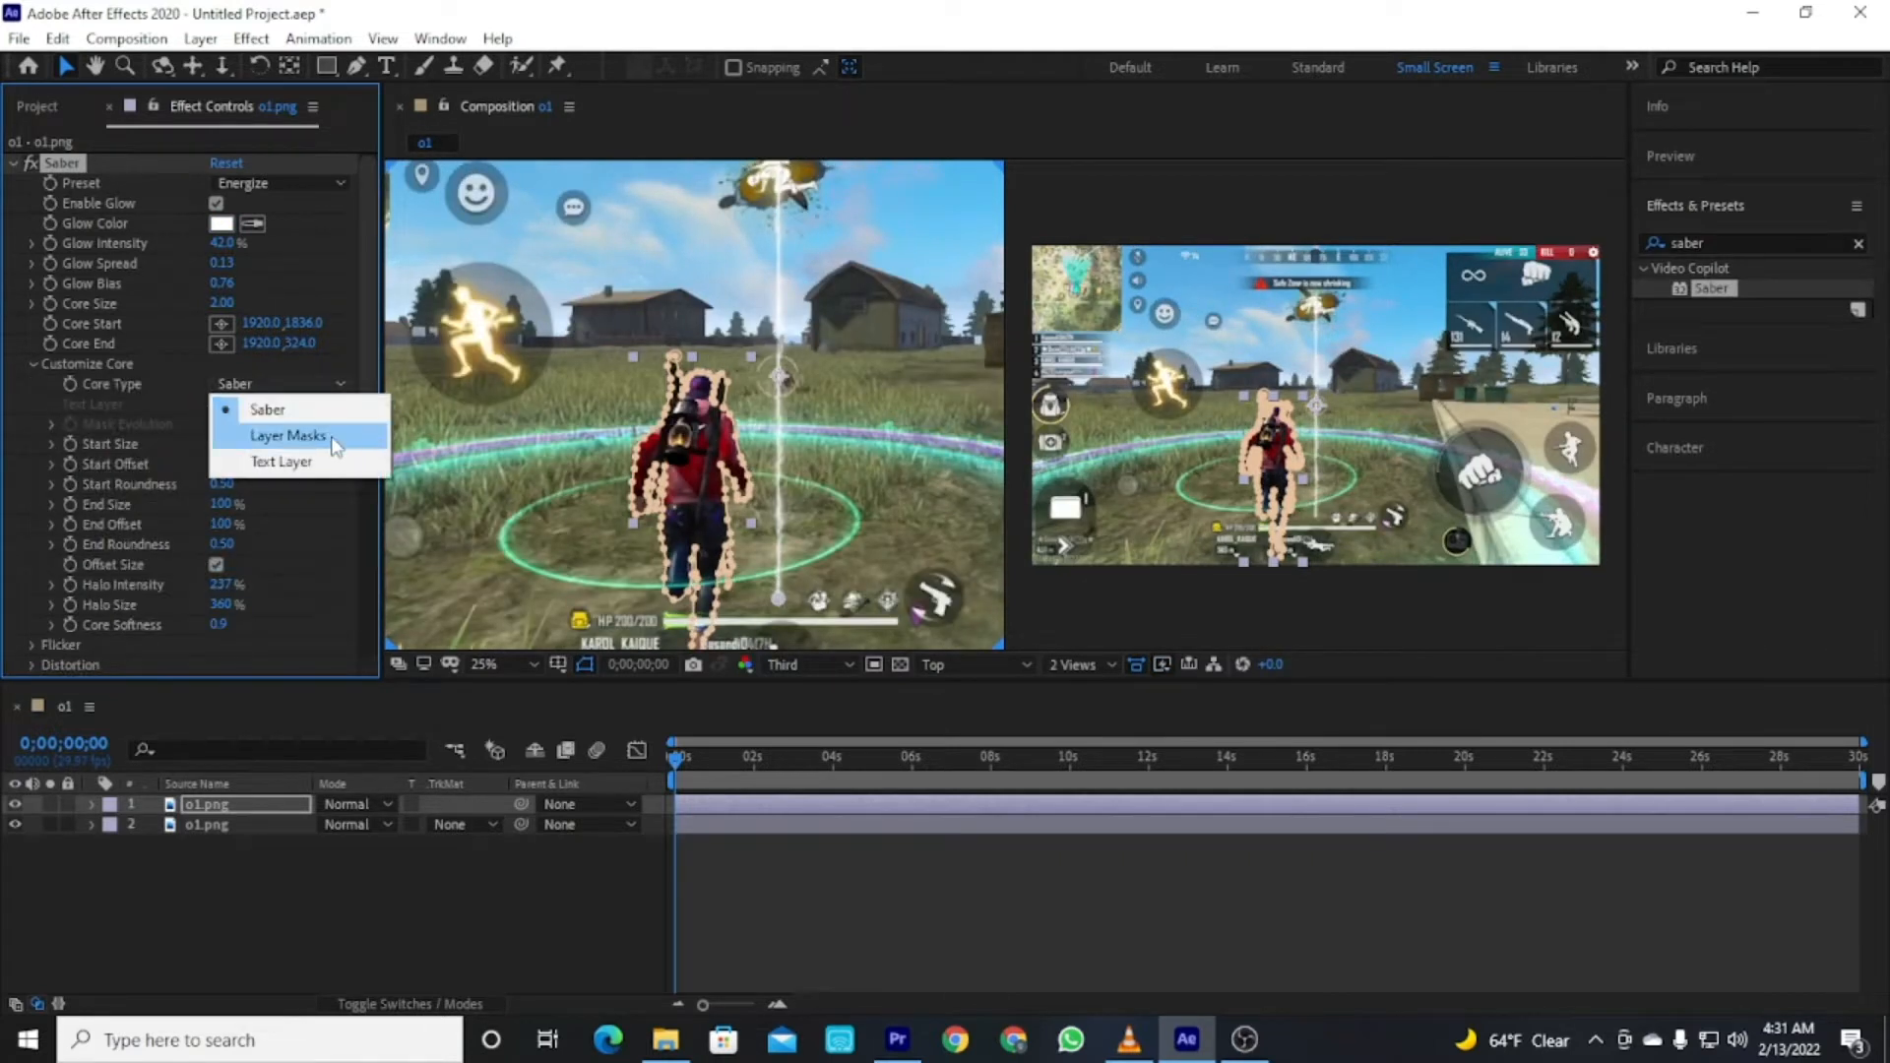
left_click(329, 435)
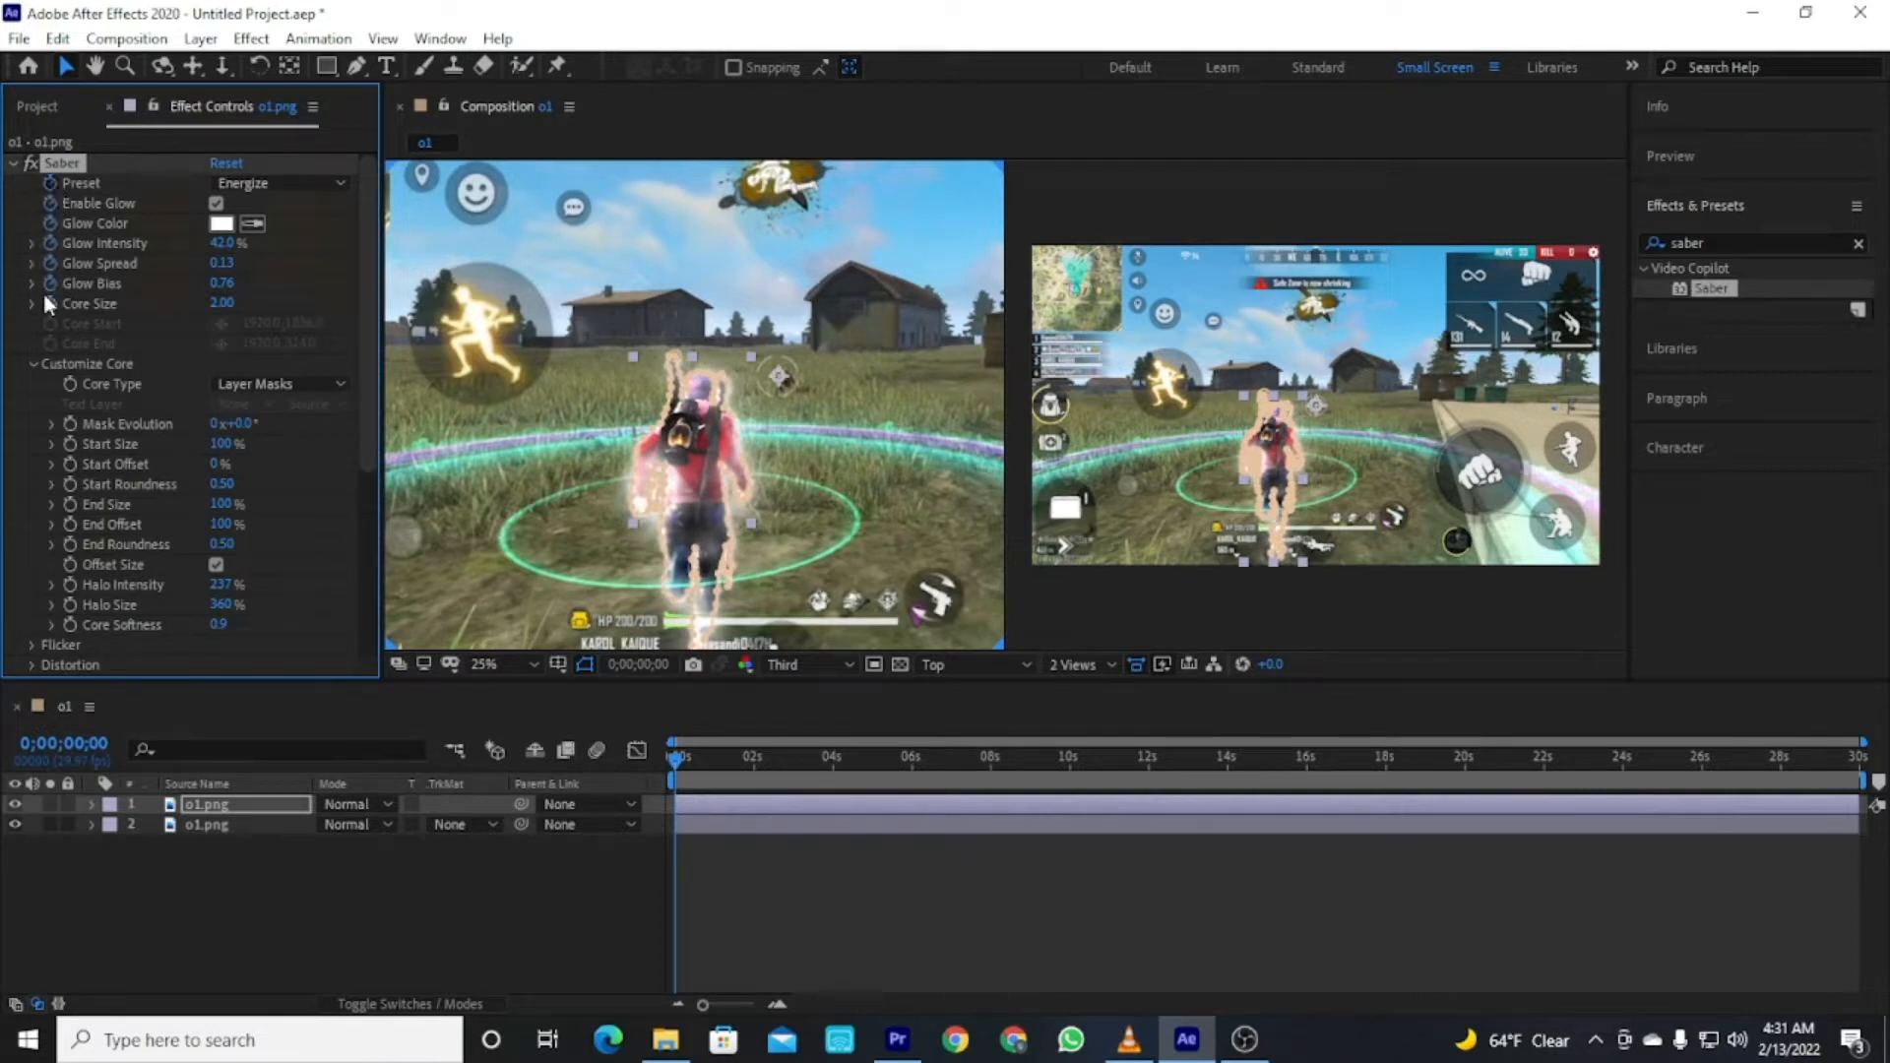
Add the expression time*300 to the Saber's Mask Evolution property.
left_click(69, 425, "alt")
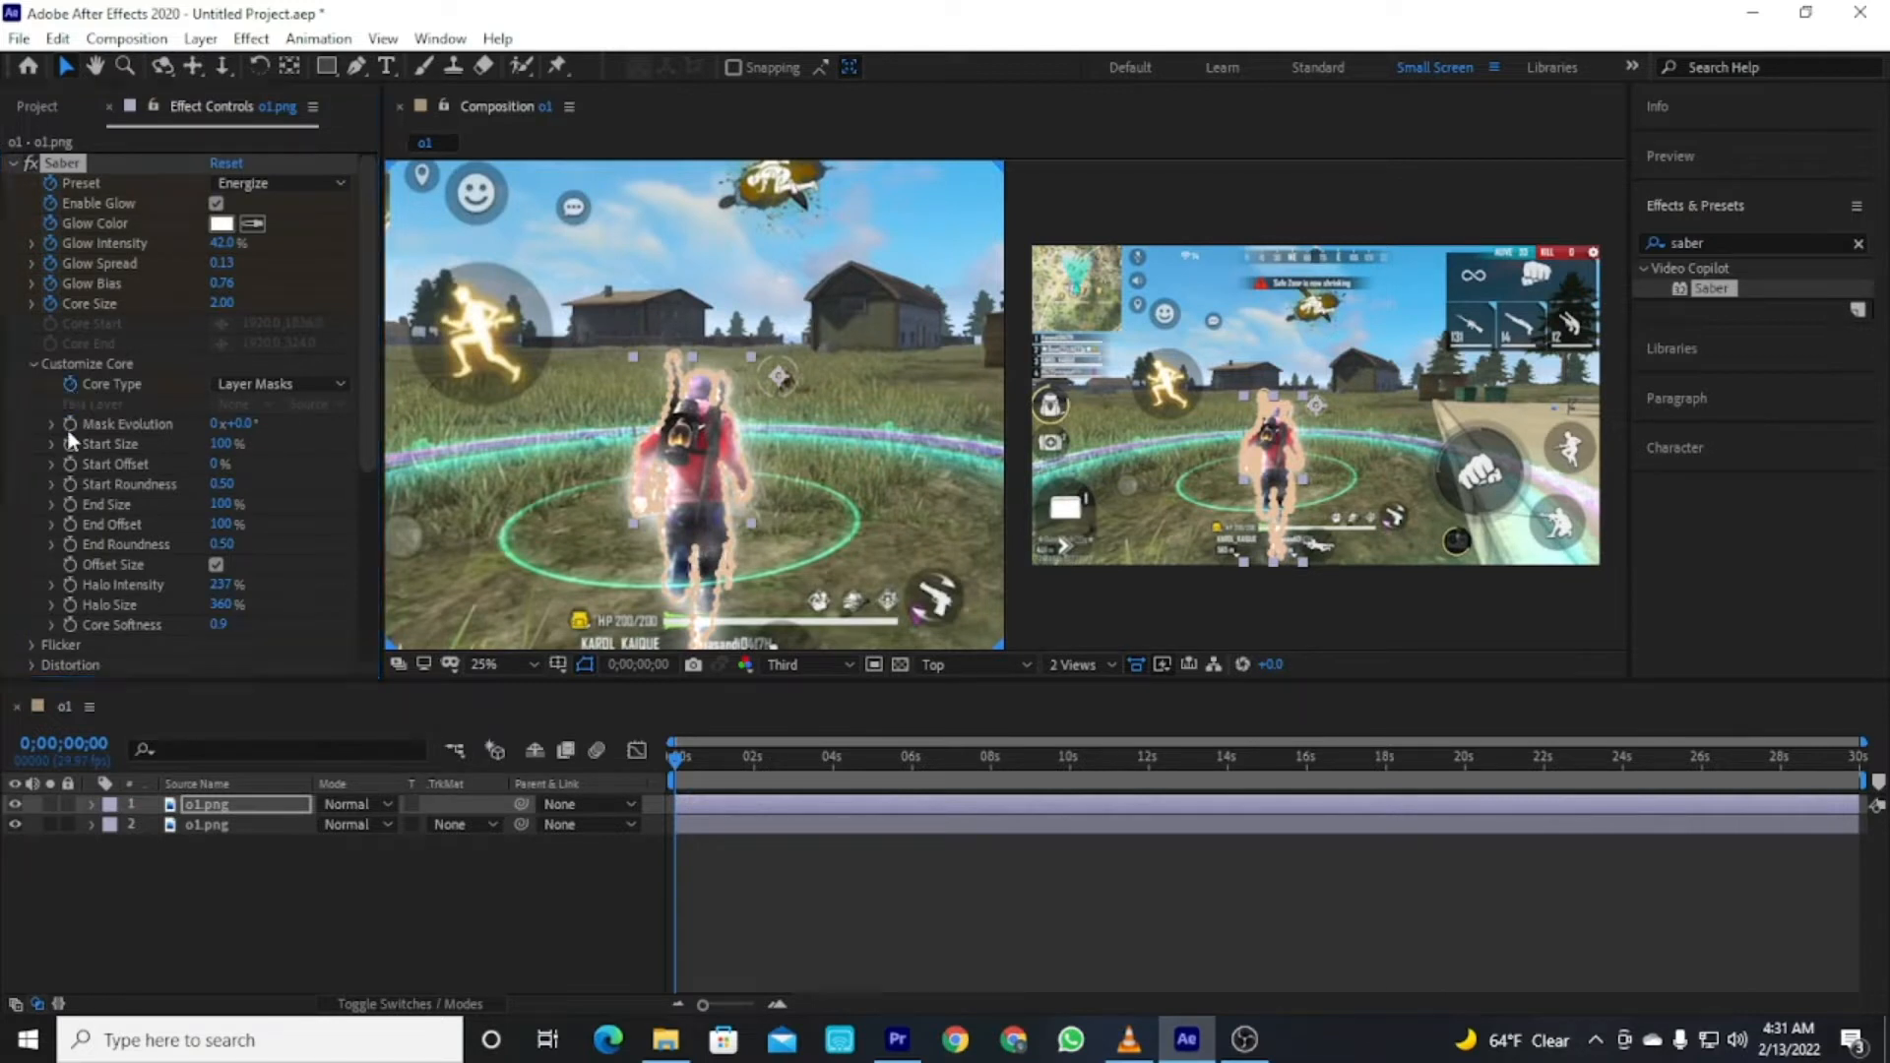
type("time")
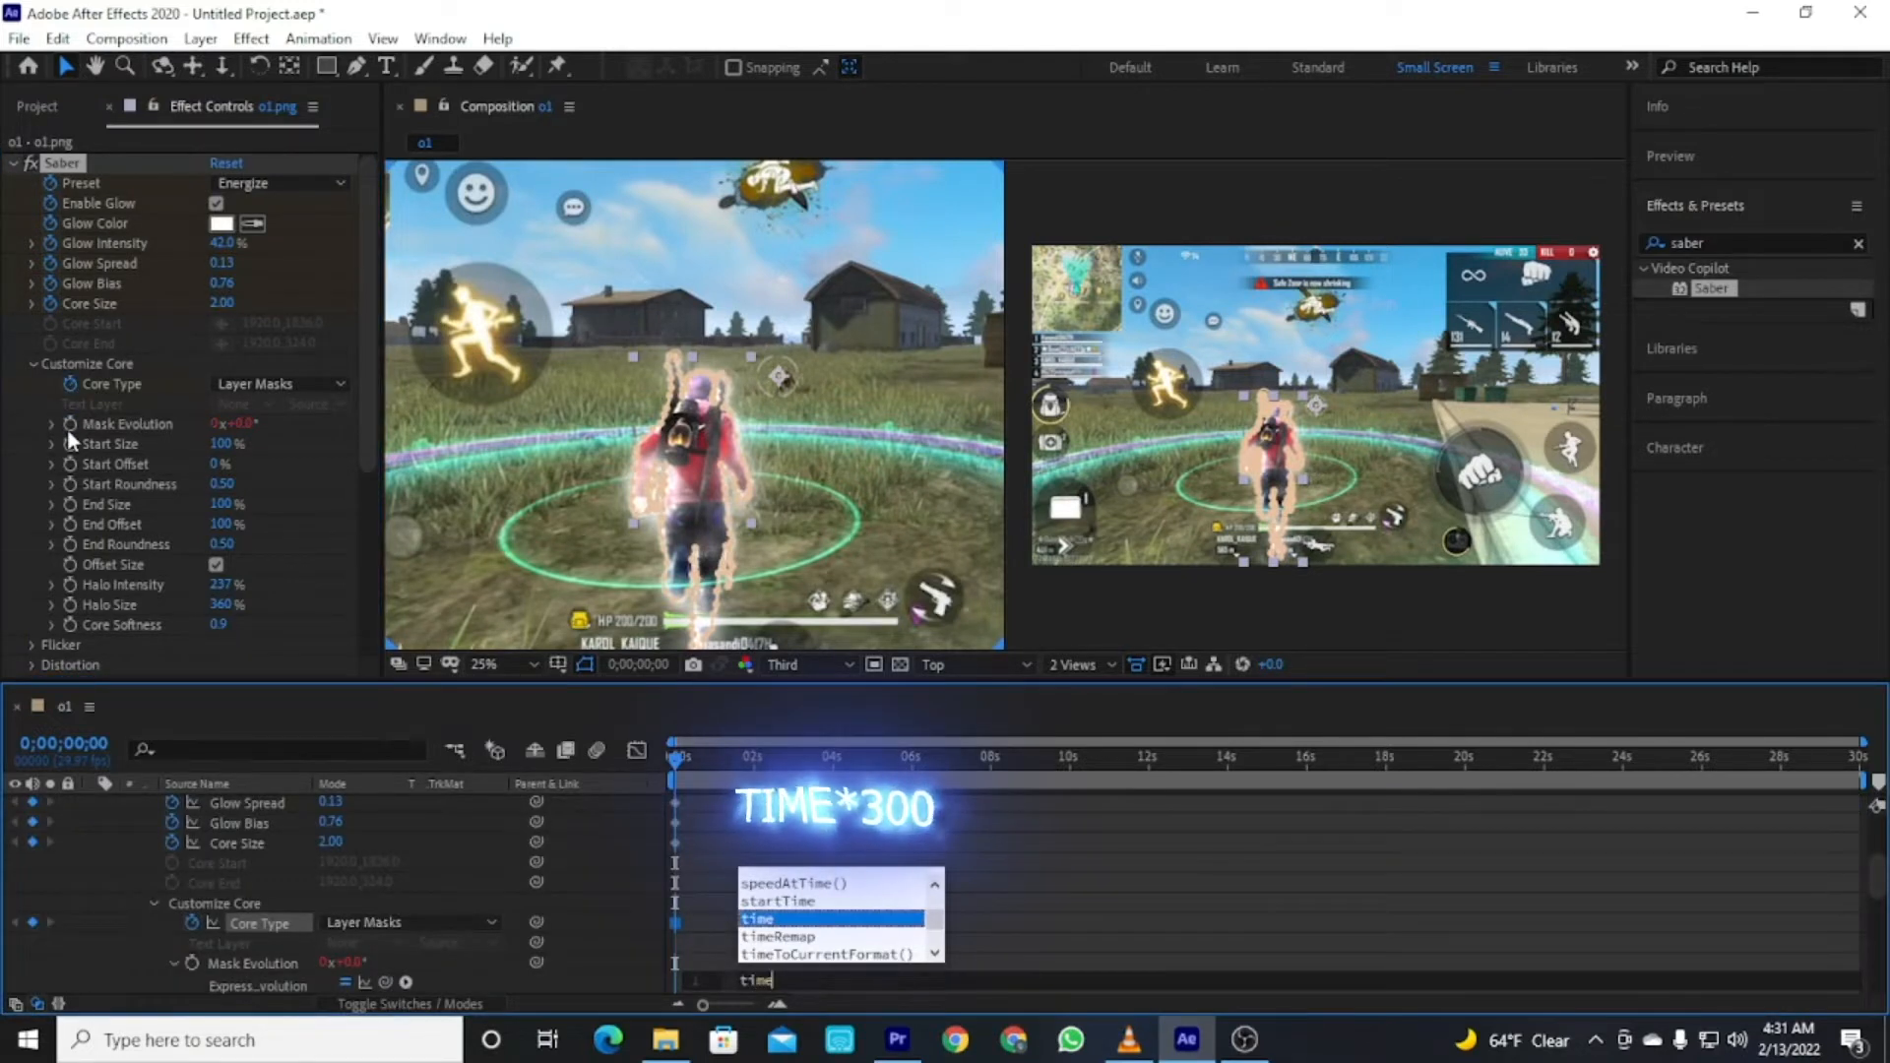
type("*300")
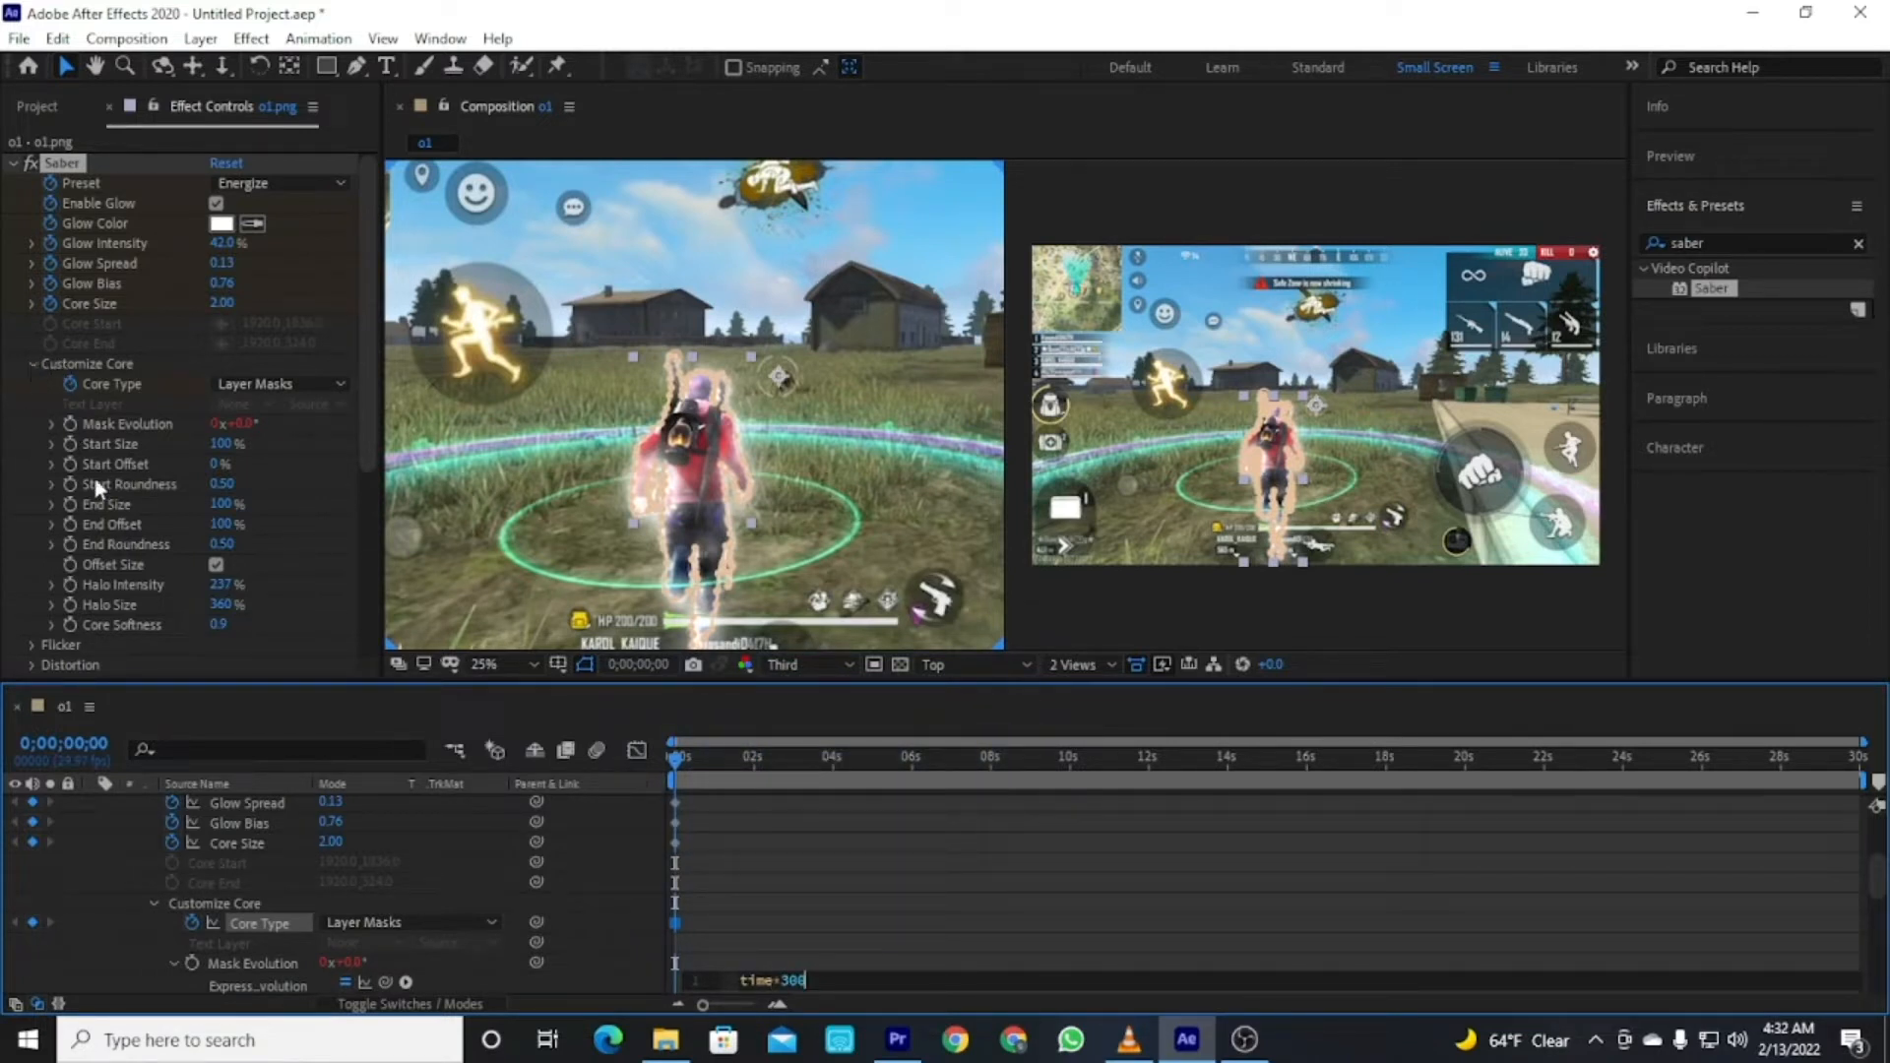
left_click(68, 627)
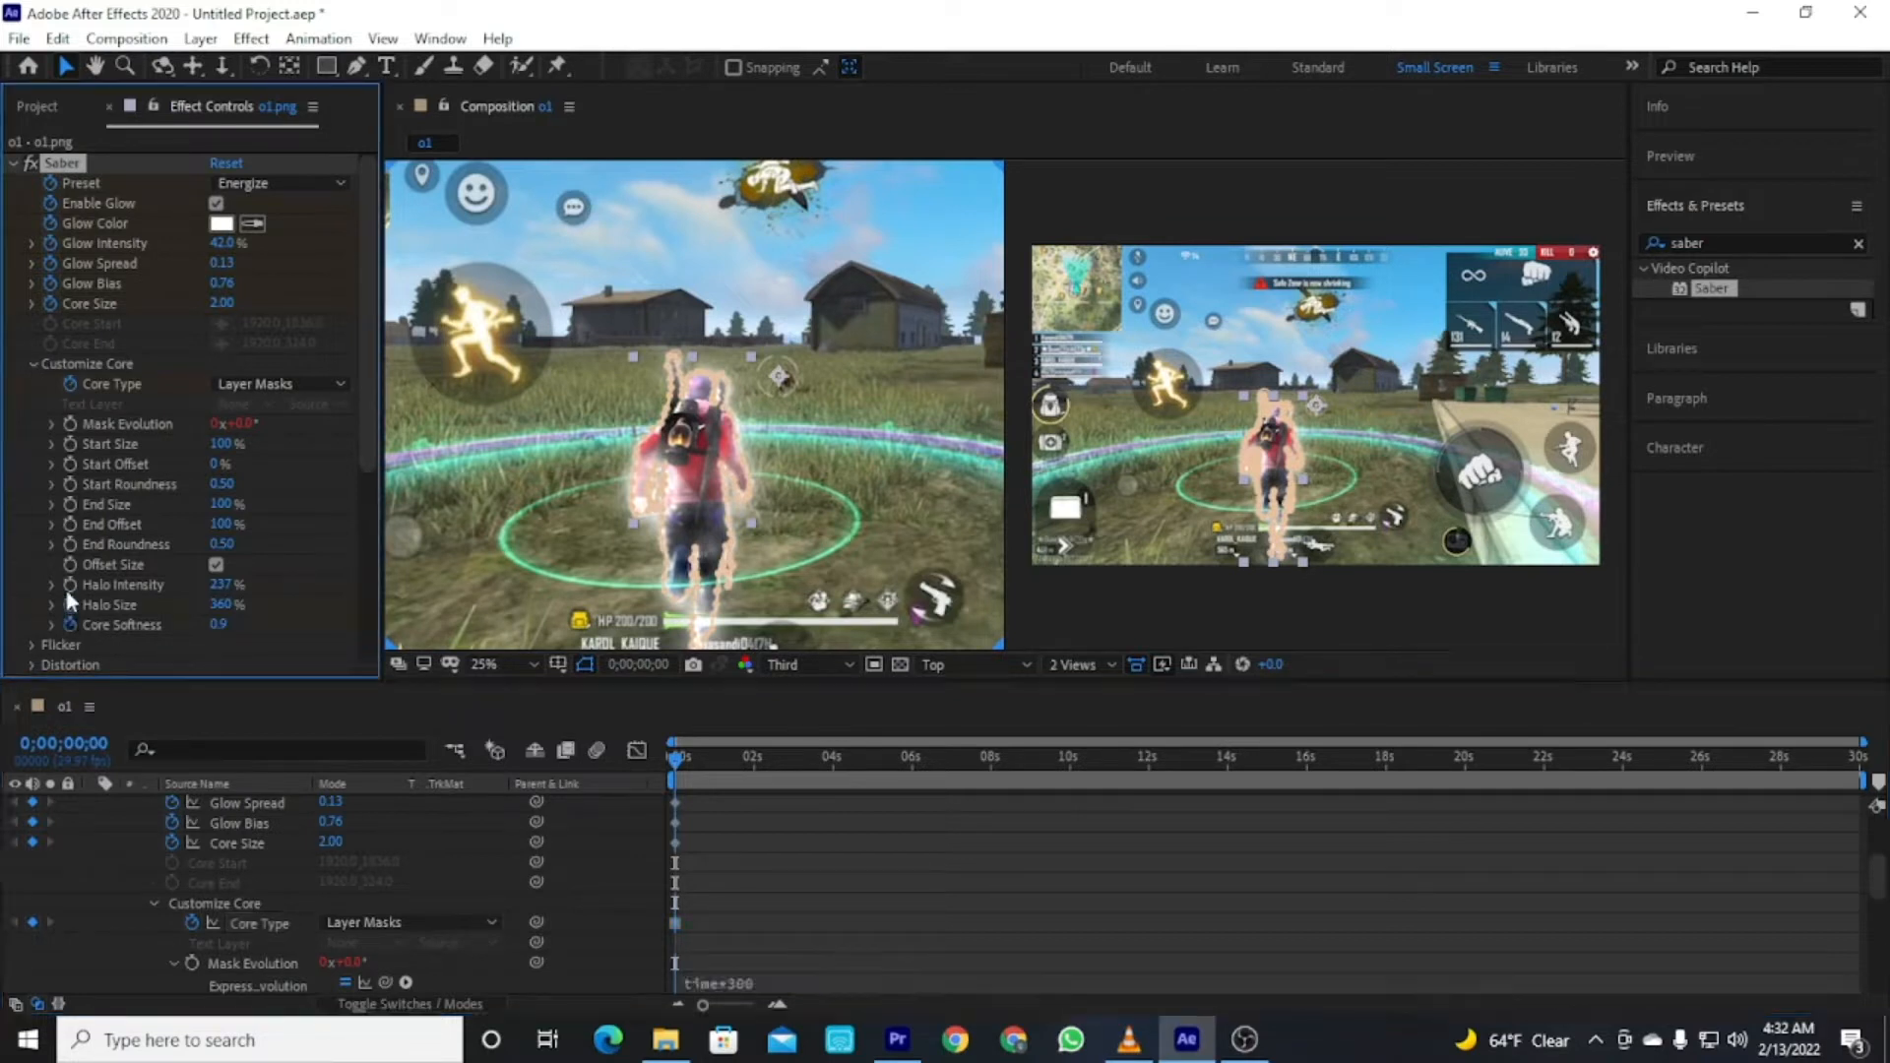
Collapse the Saber property groups in the effect controls and the layer's properties in the timeline.
left_click_drag(372, 399, 362, 581)
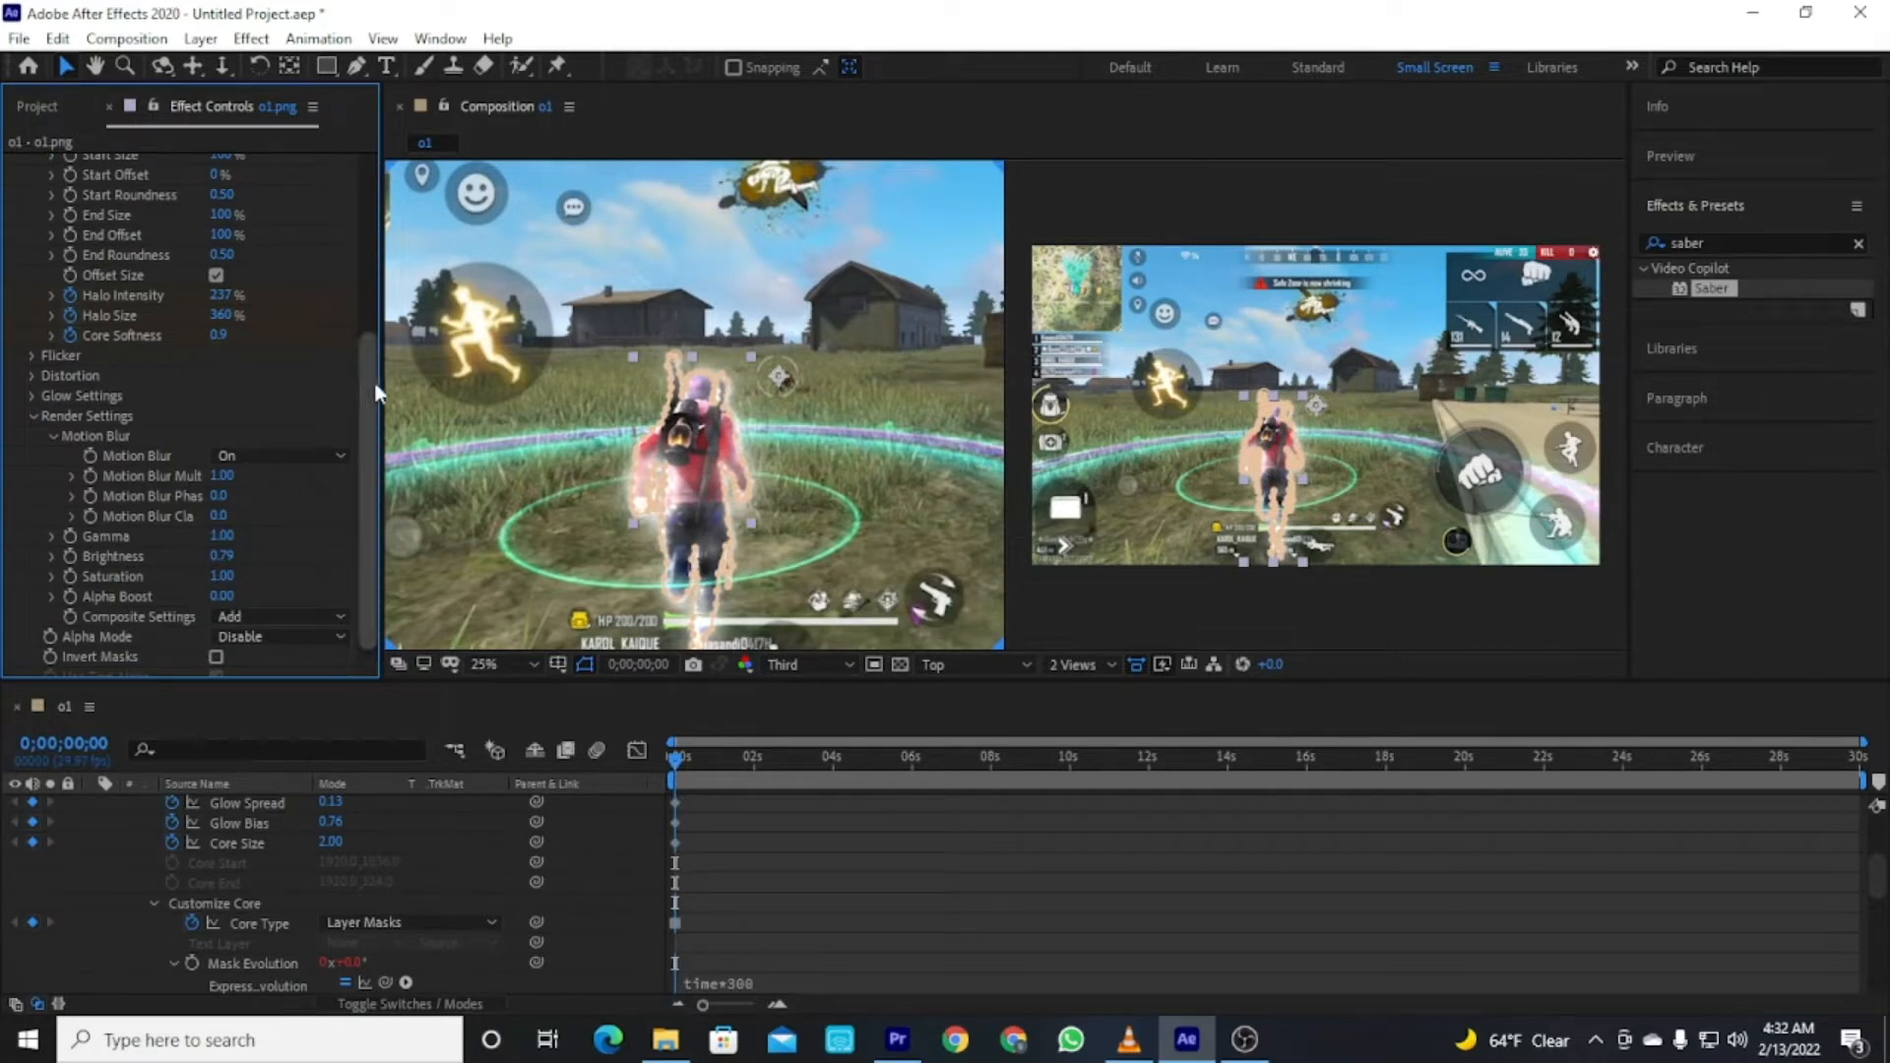
scroll(375, 388, "down", 1)
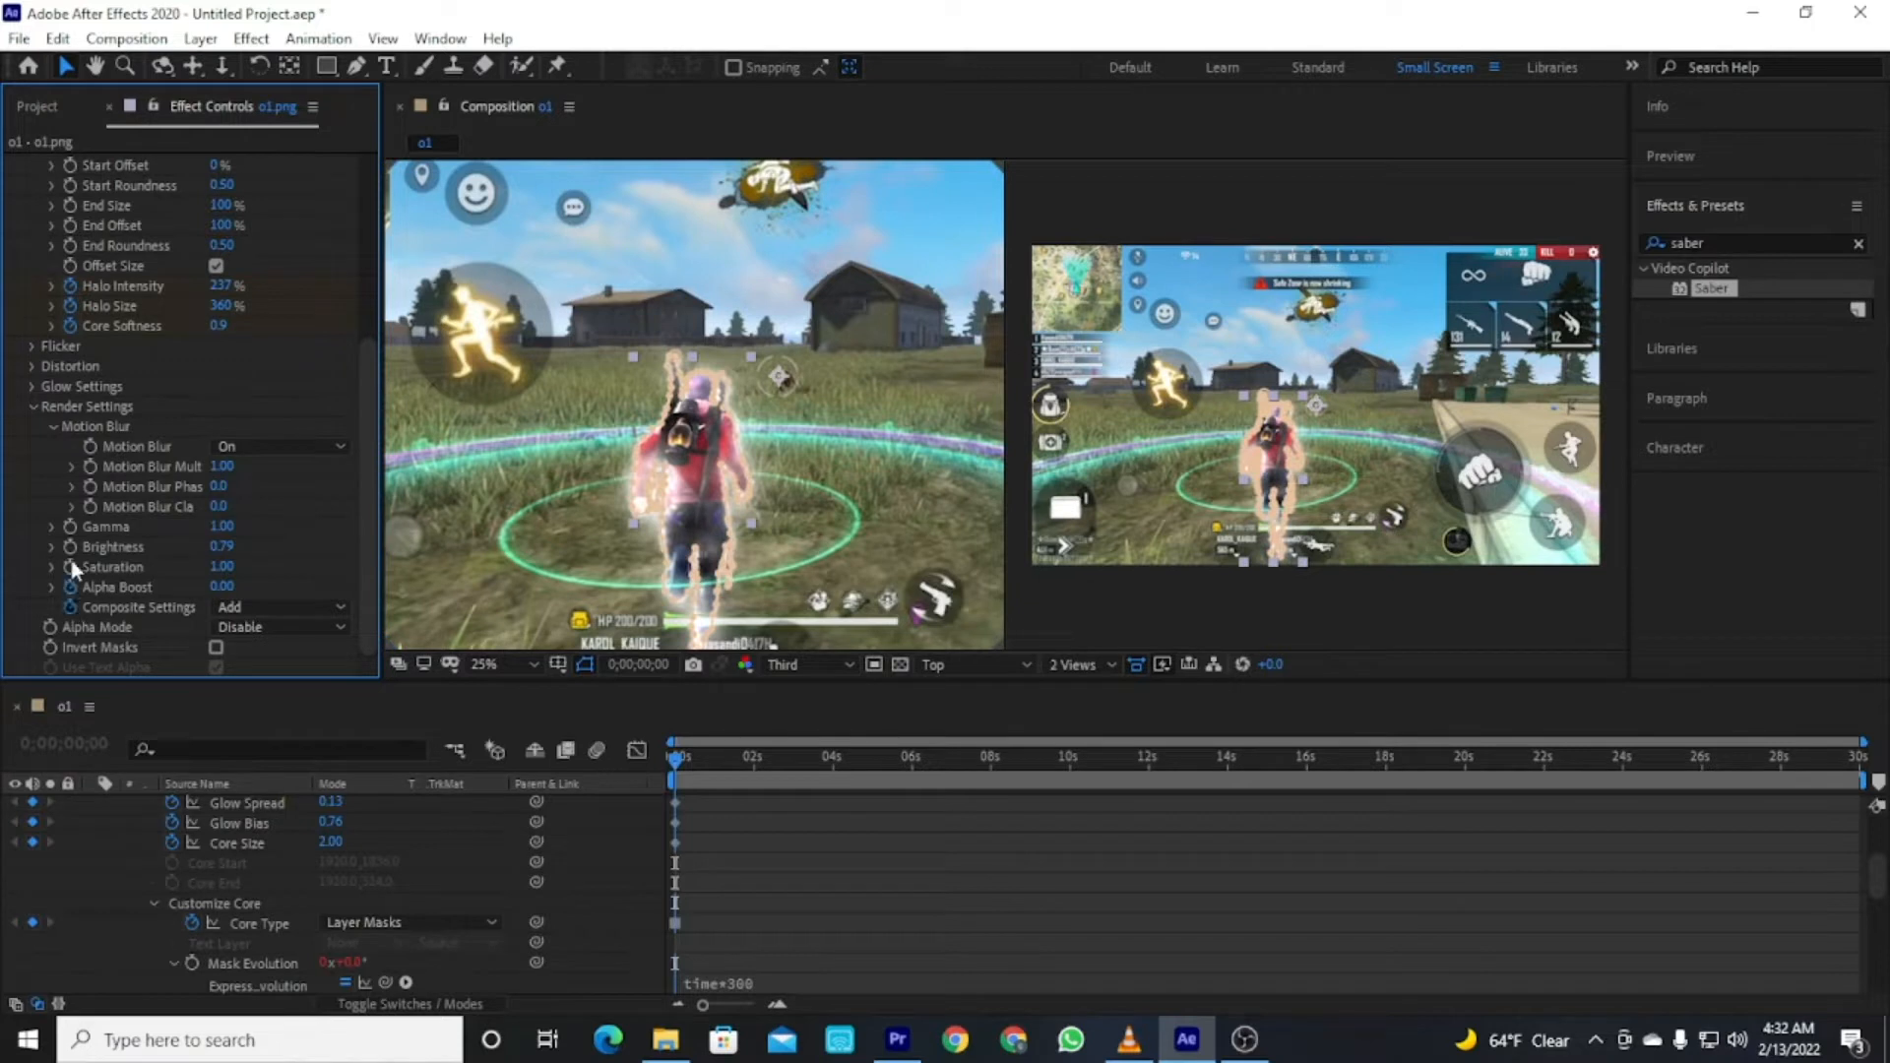
left_click(32, 405)
scroll(35, 359, "up", 3)
left_click(31, 363)
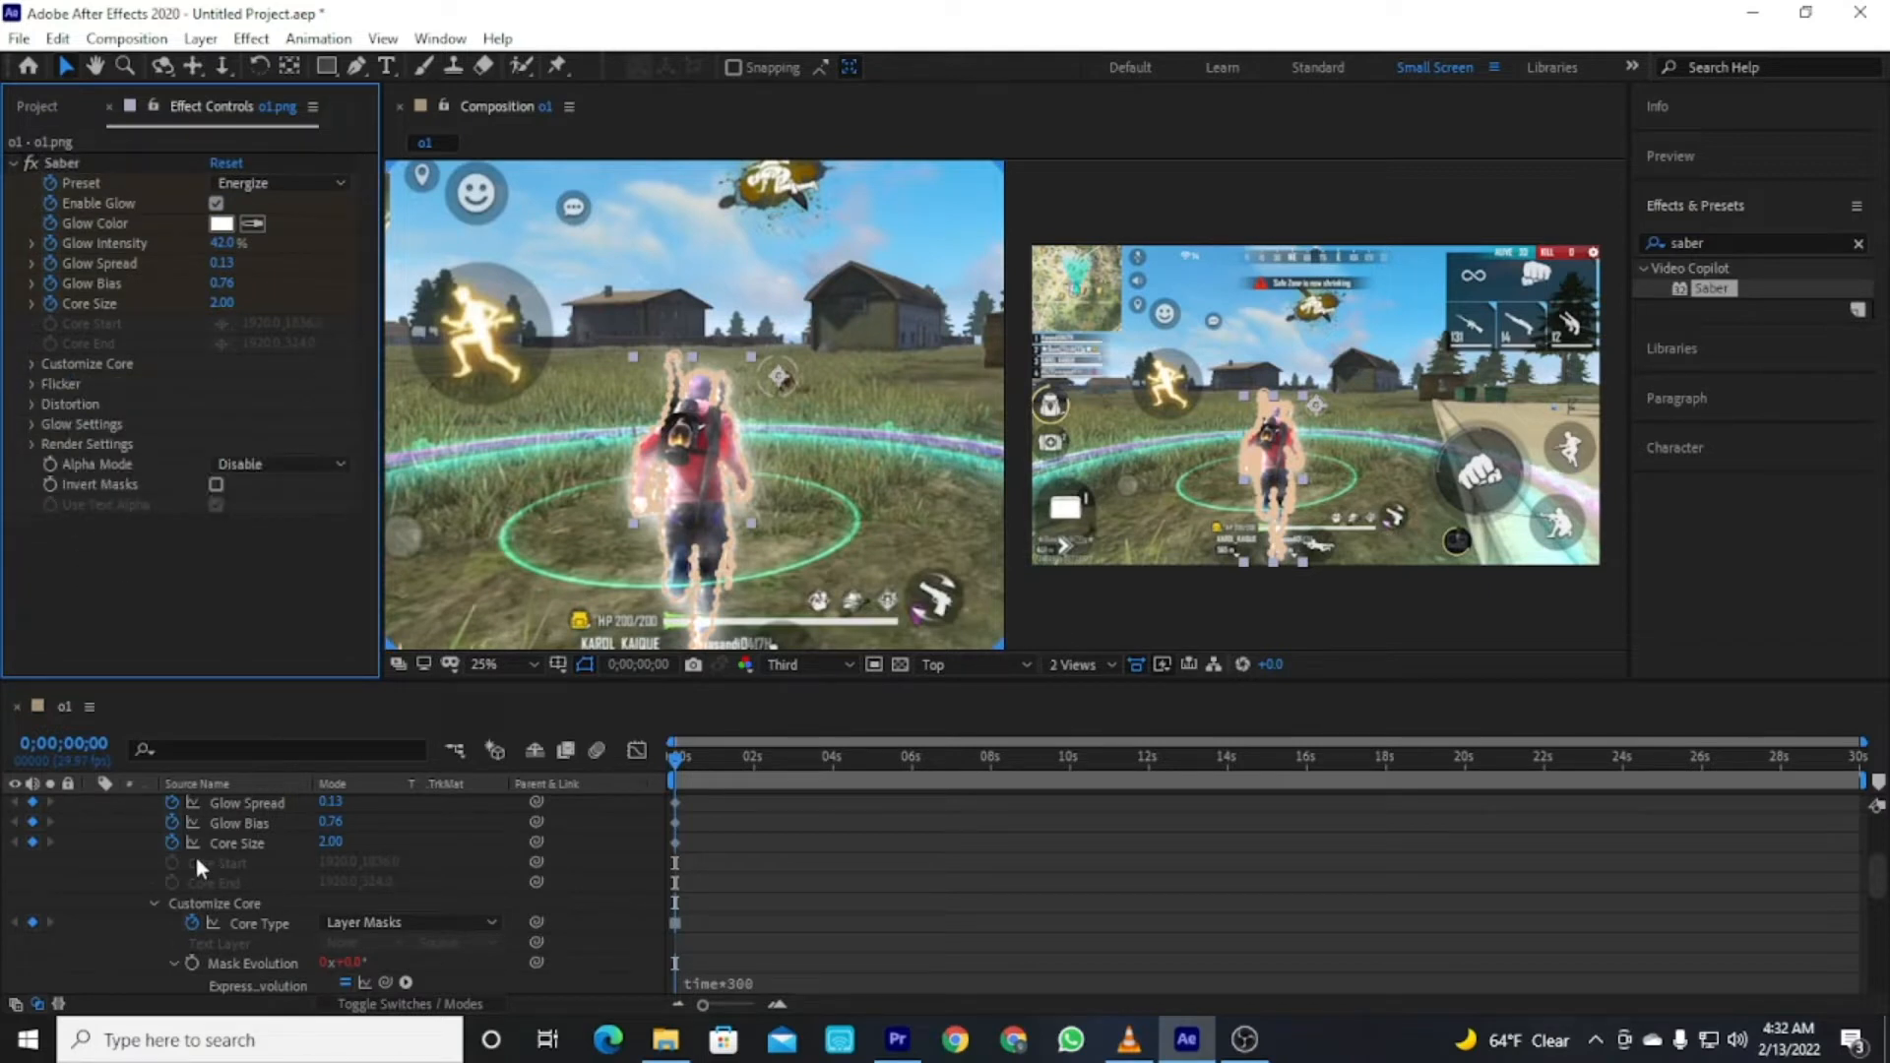
scroll(63, 835, "up", 3)
left_click(93, 805)
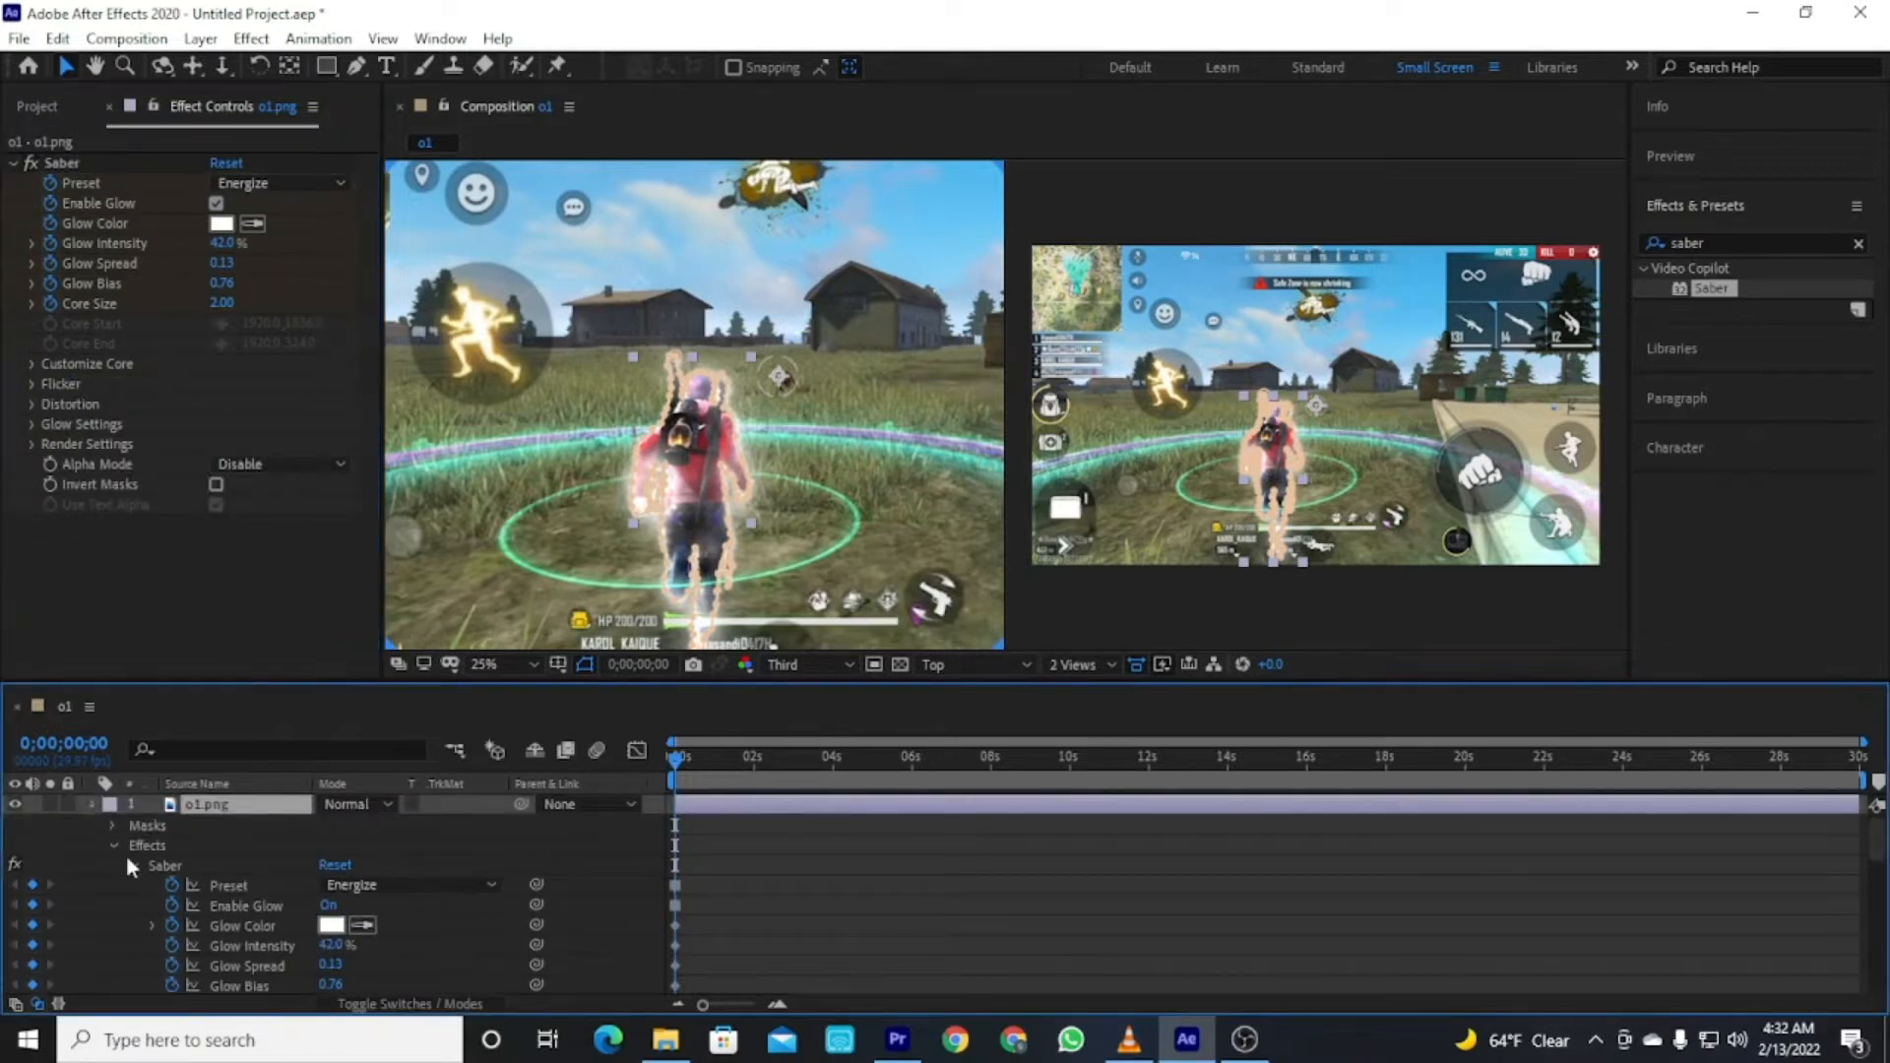
left_click(236, 947)
left_click(246, 807)
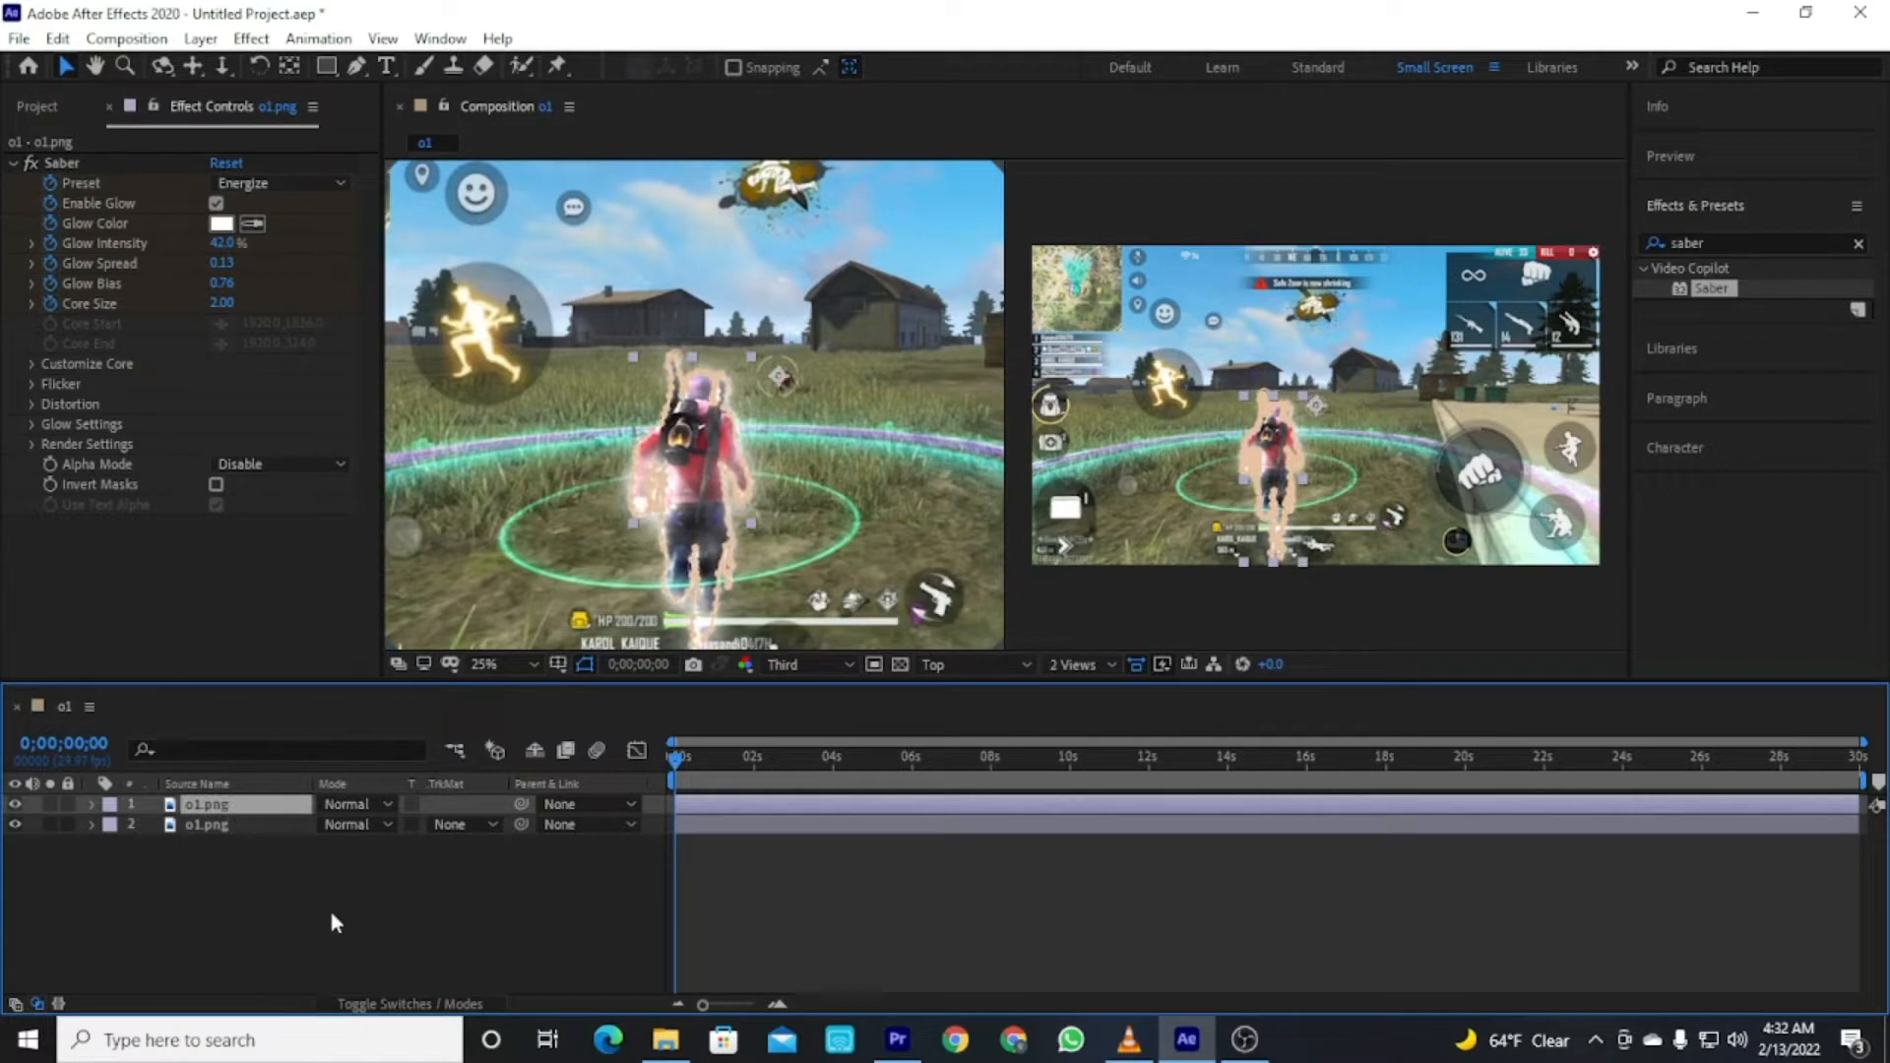
Scrub the playhead forward and back to the start to preview the animated glow.
left_click(341, 935)
left_click_drag(687, 772, 864, 758)
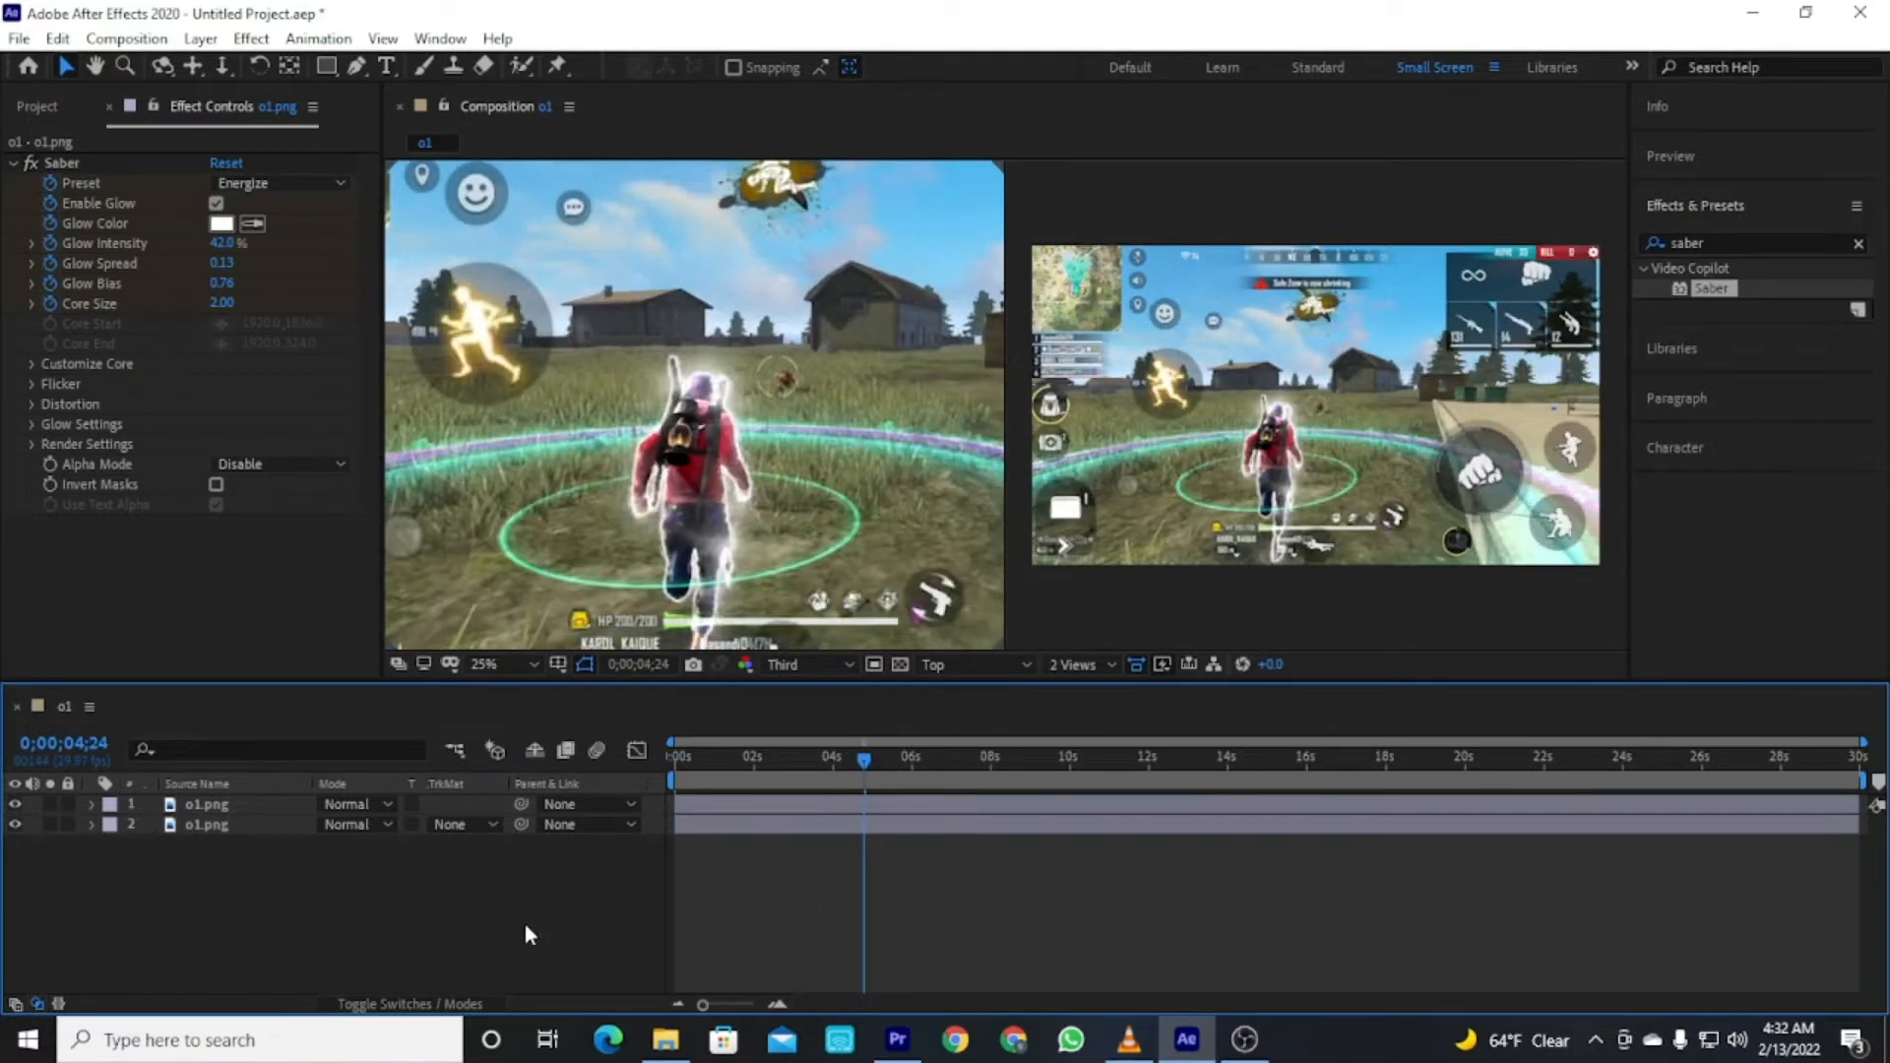
left_click_drag(758, 776, 676, 777)
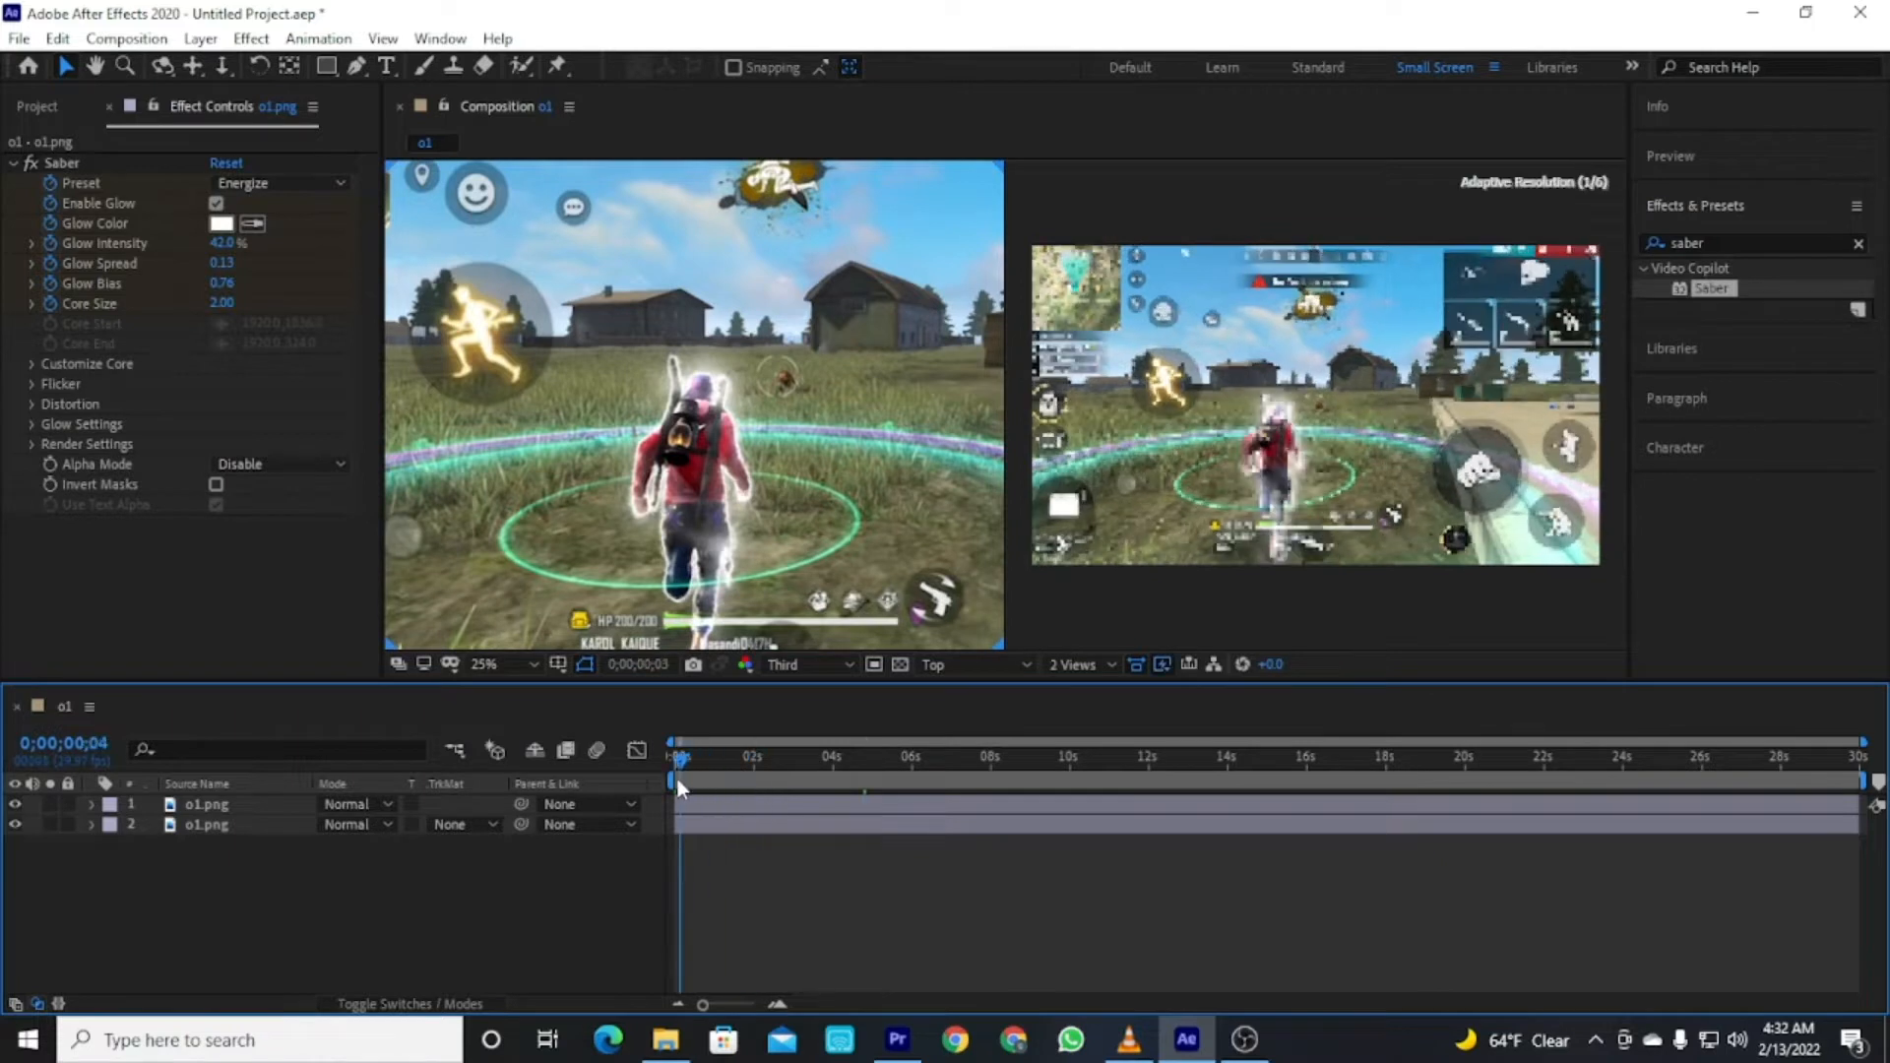
Duplicate the top masked layer.
left_click(222, 806)
key("ctrl+d")
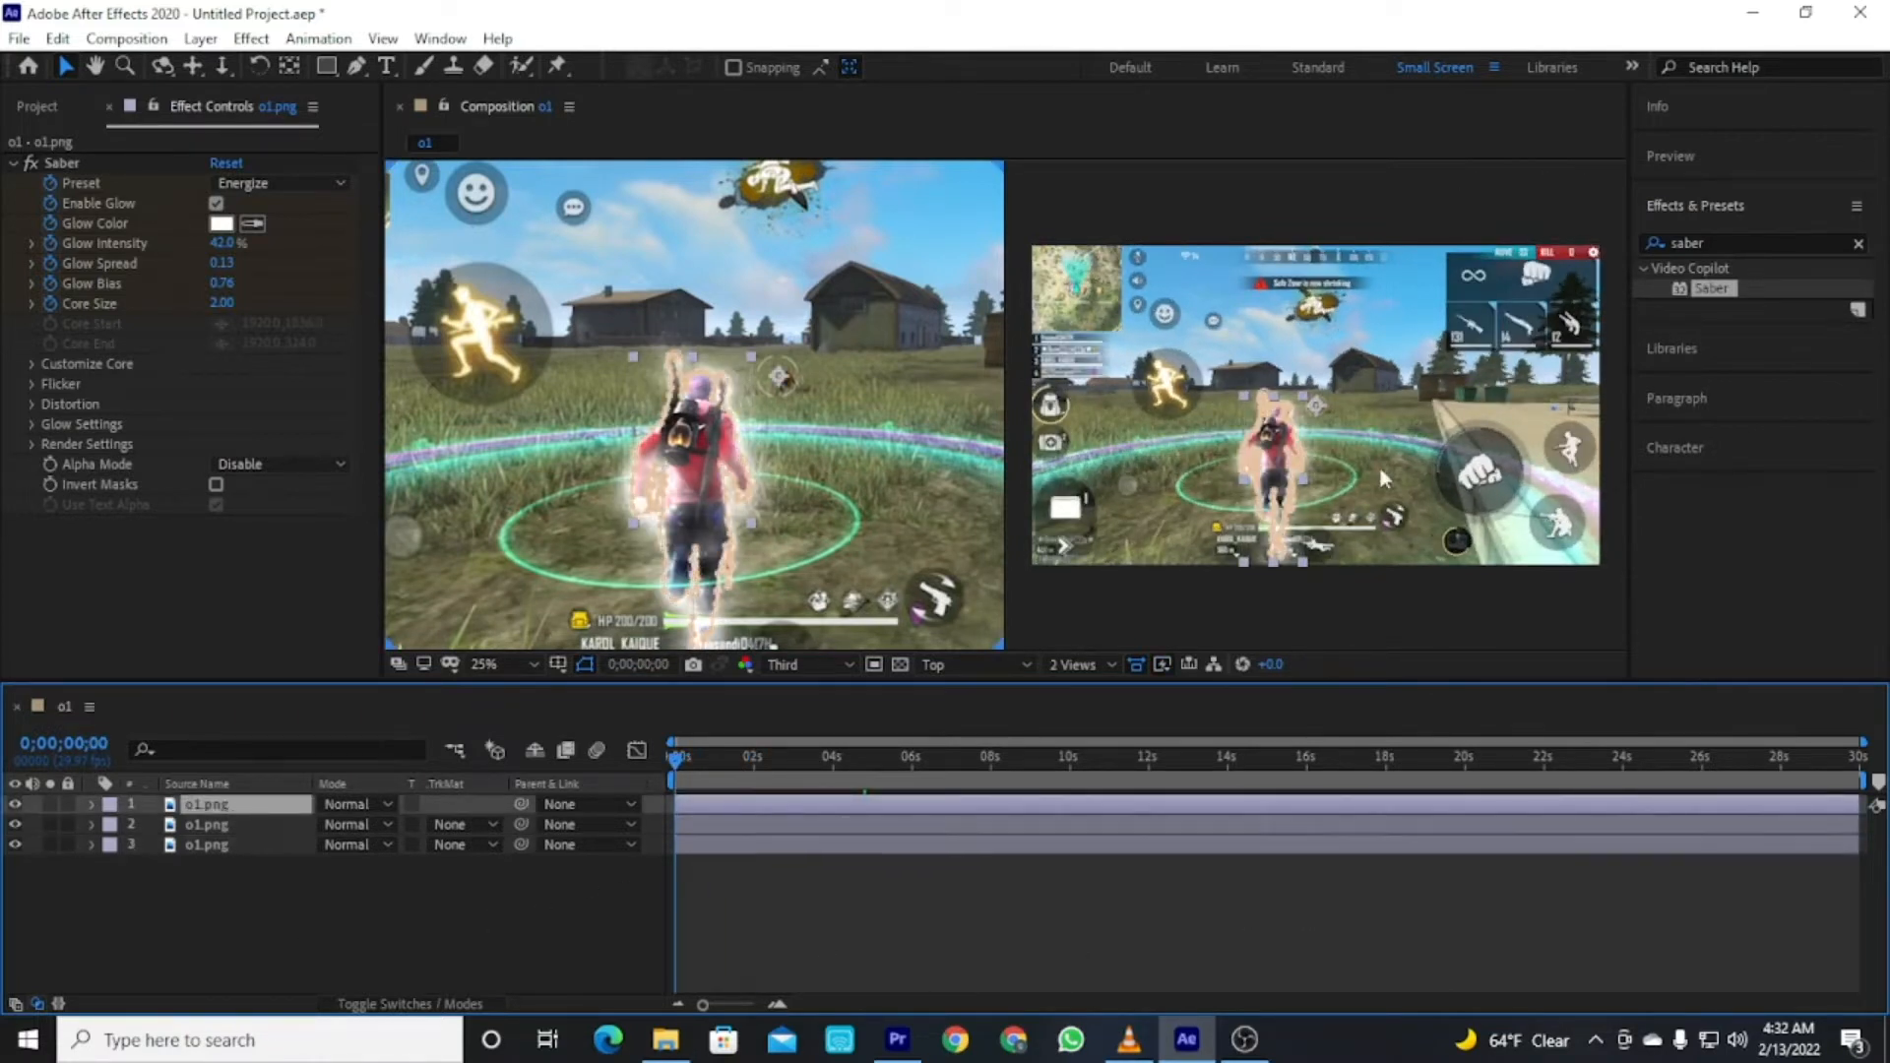
Search effects for s_b and apply S_BlurMoCurves to the top layer.
left_click(1857, 247)
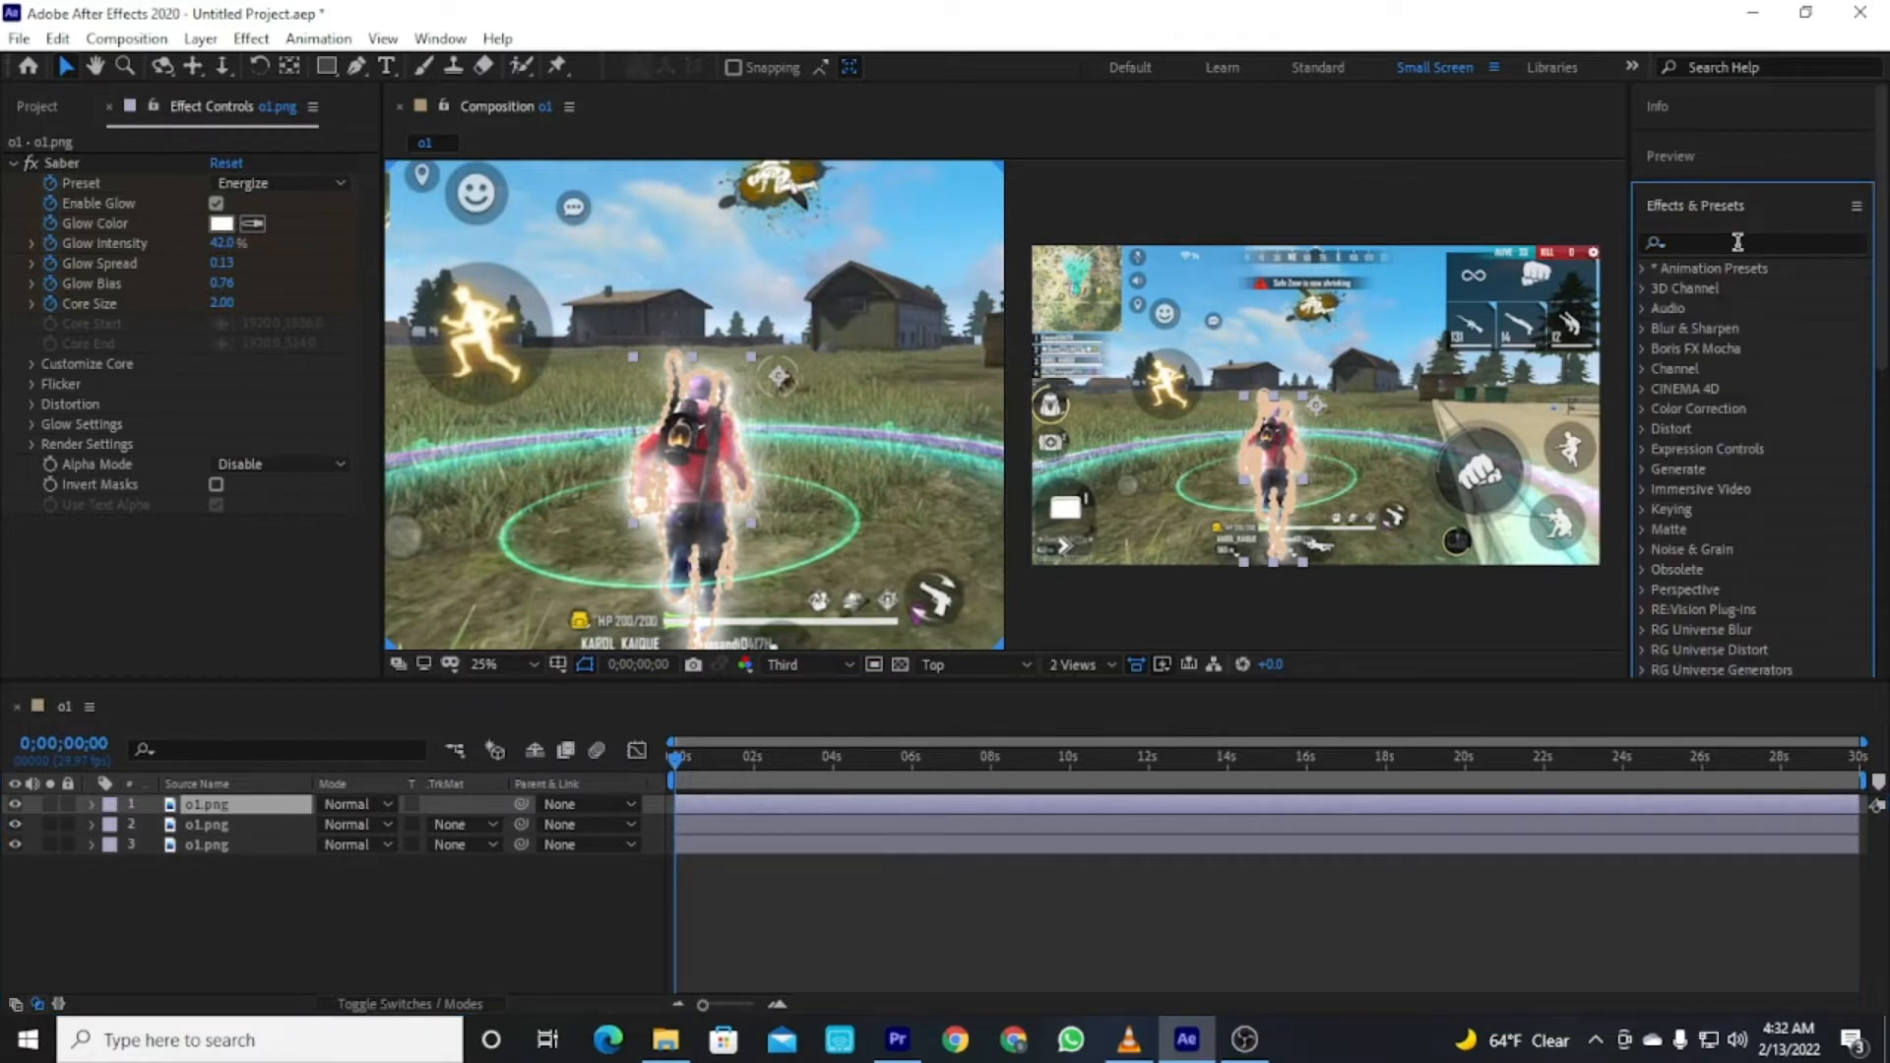
type("s")
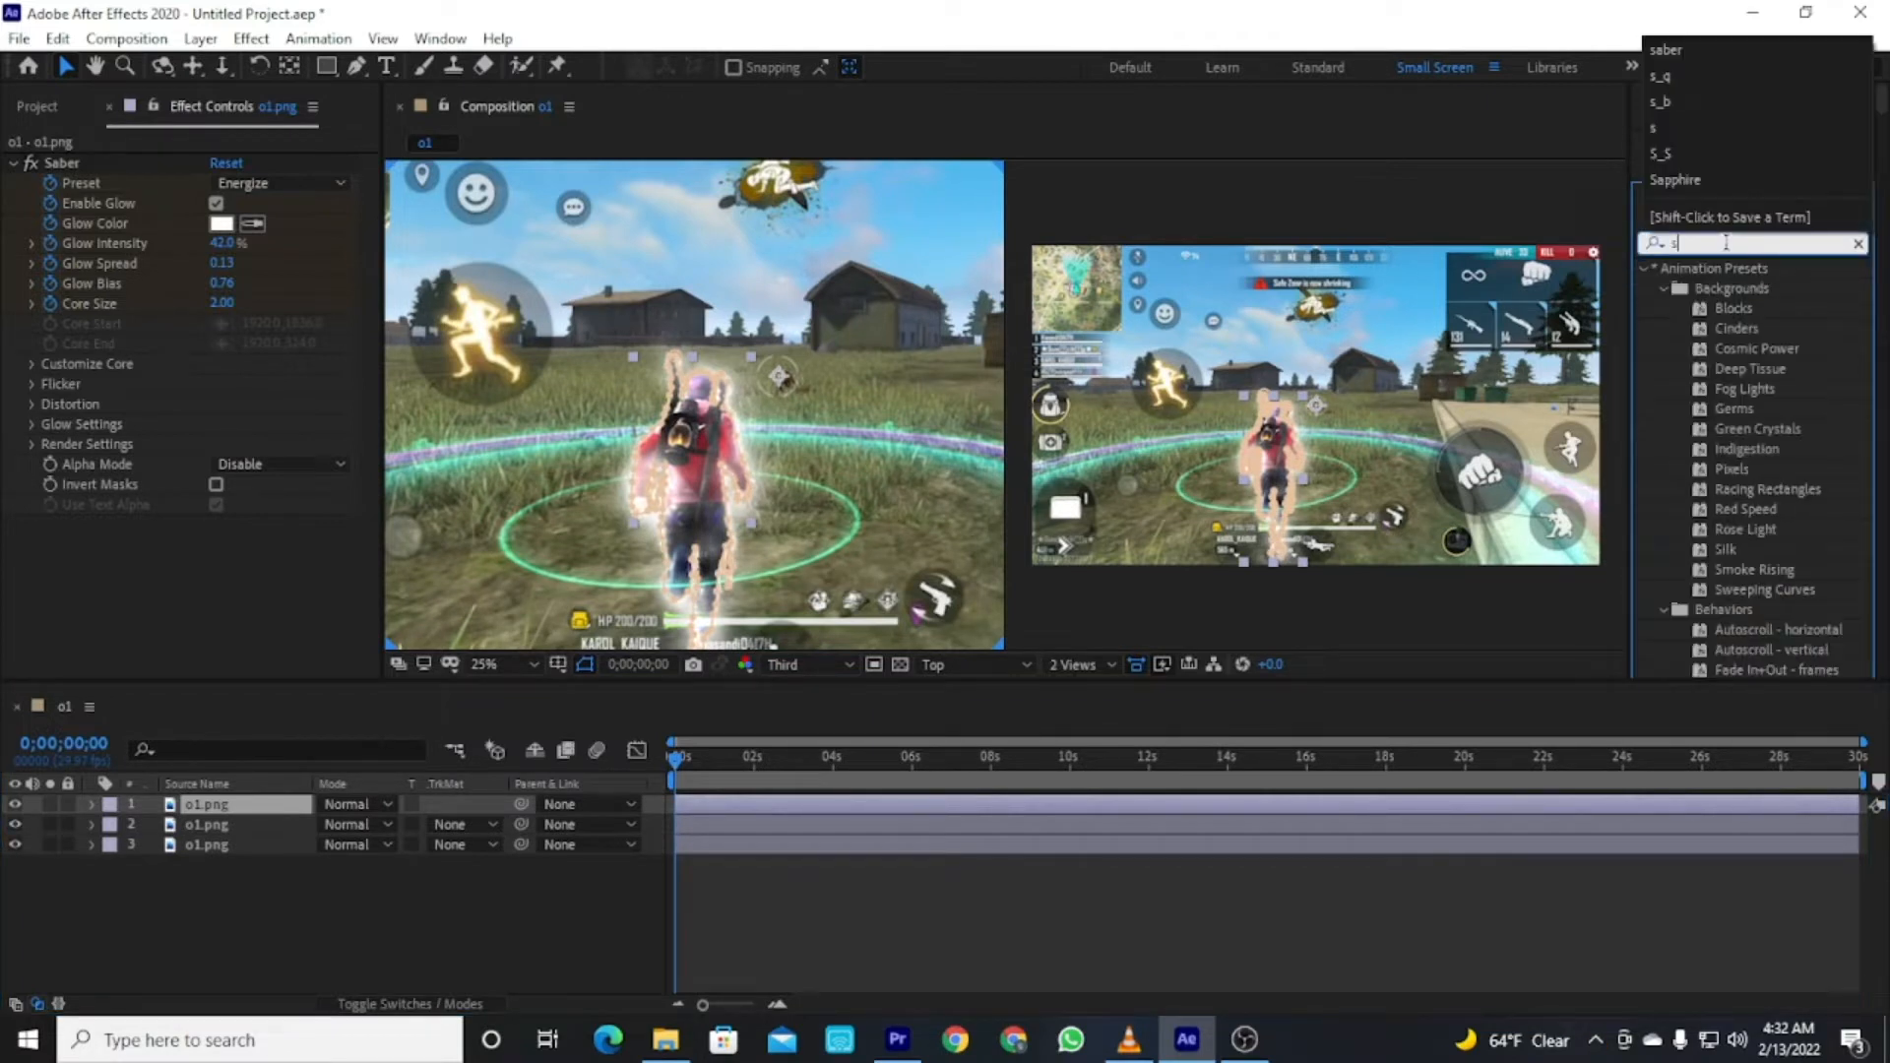
type("_")
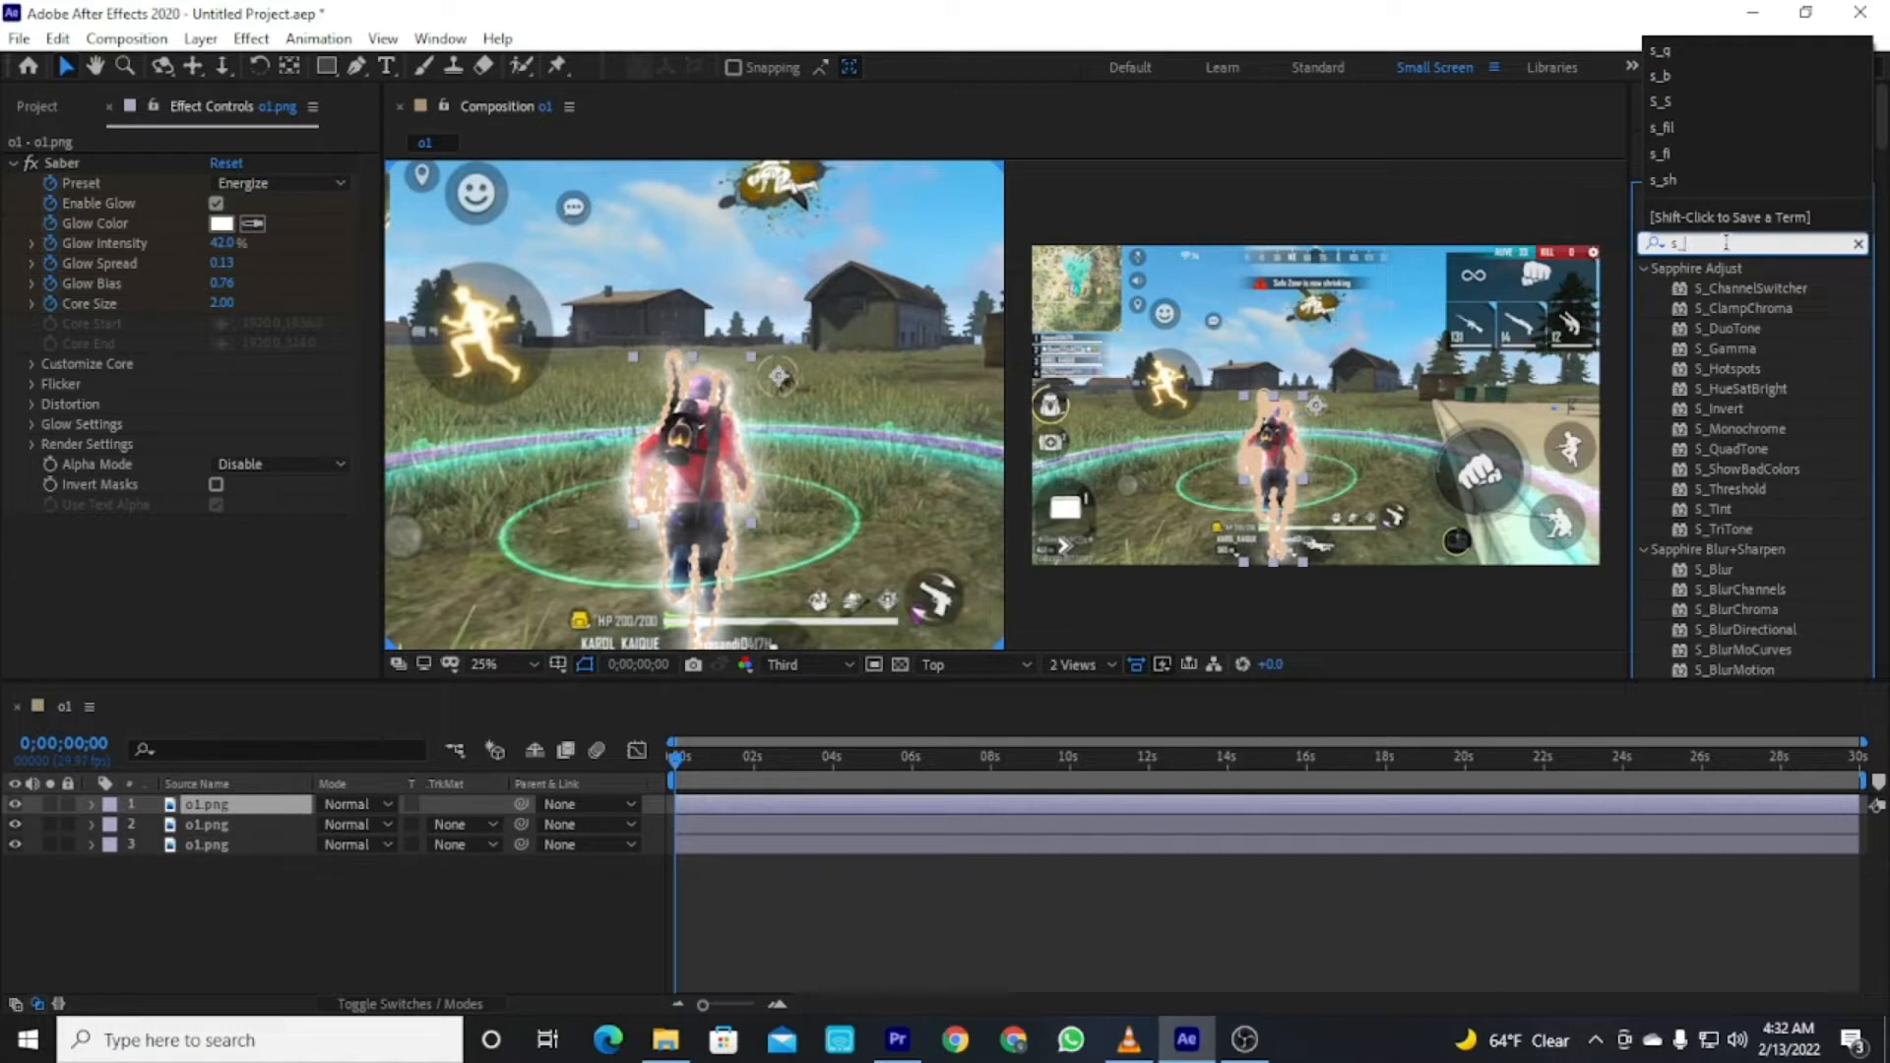
type("b")
left_click_drag(1750, 367, 1694, 796)
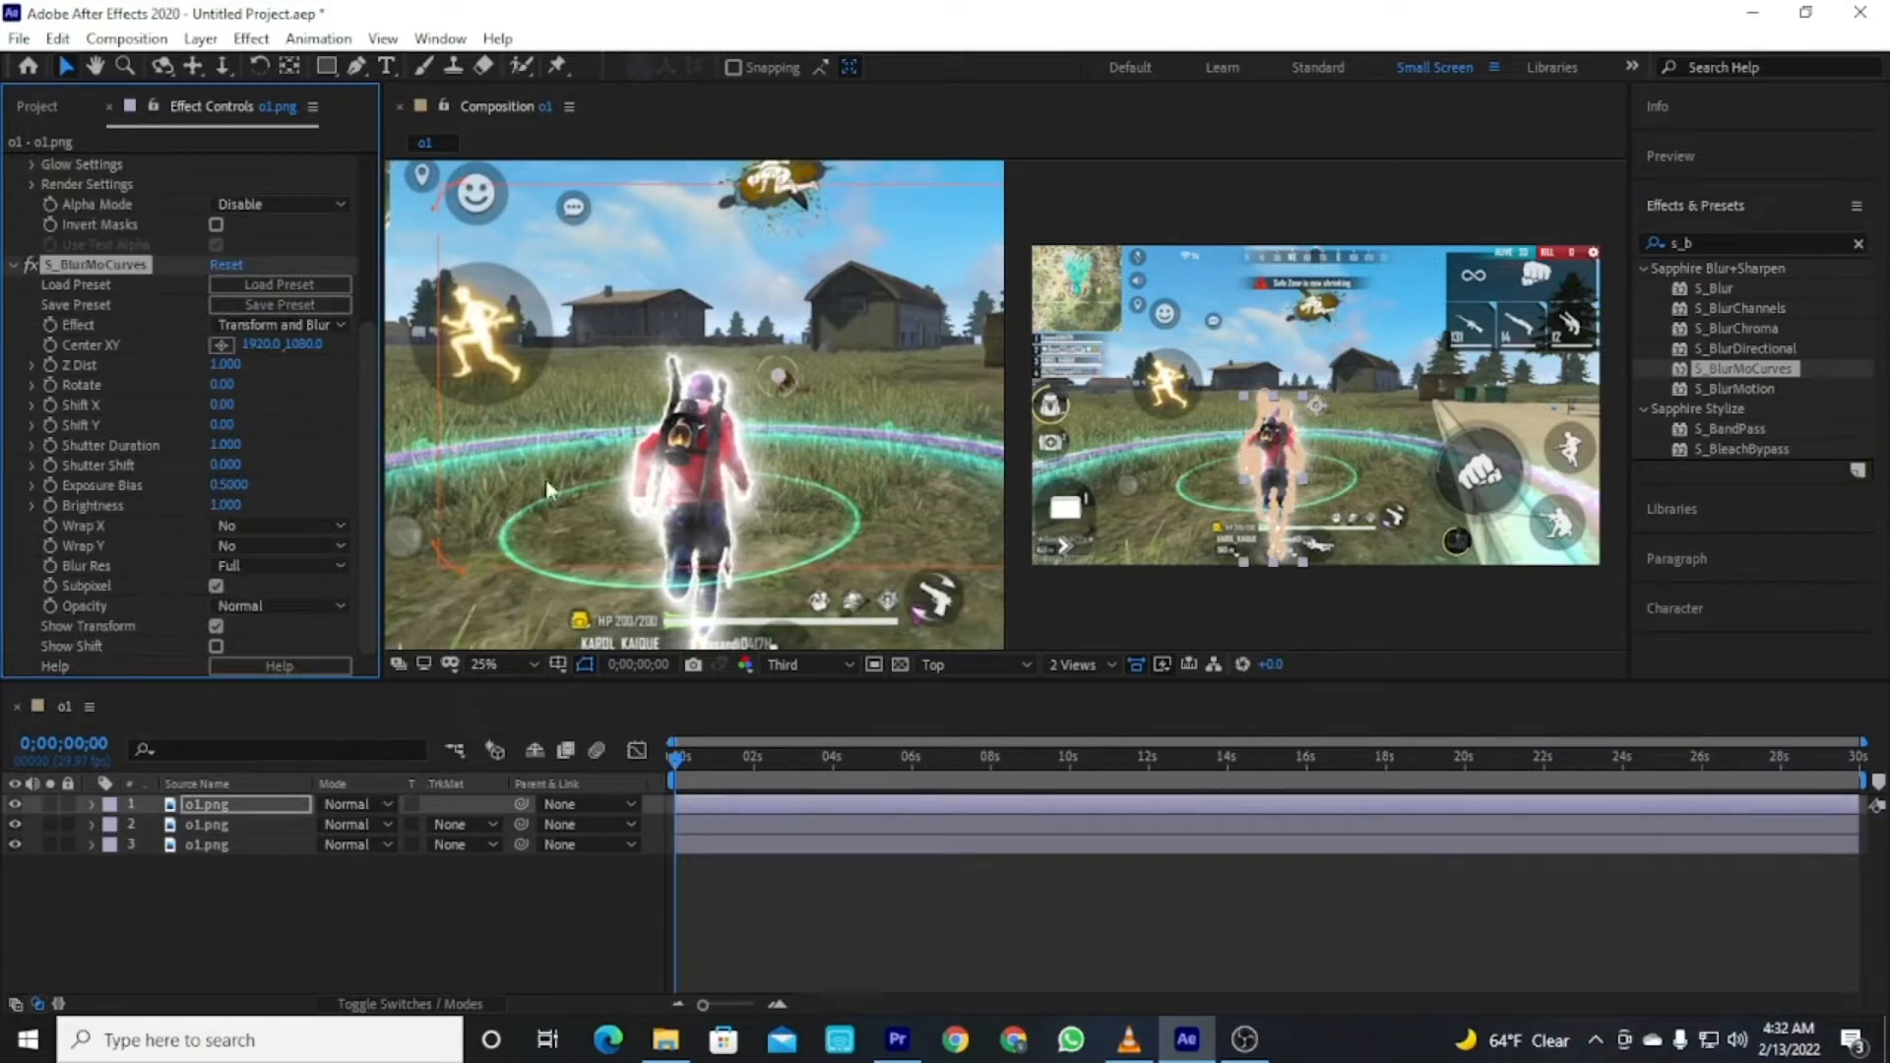
Switch the composition viewer from two views to a single view.
scroll(574, 463, "down", 1)
scroll(574, 463, "down", 1)
scroll(656, 419, "up", 1)
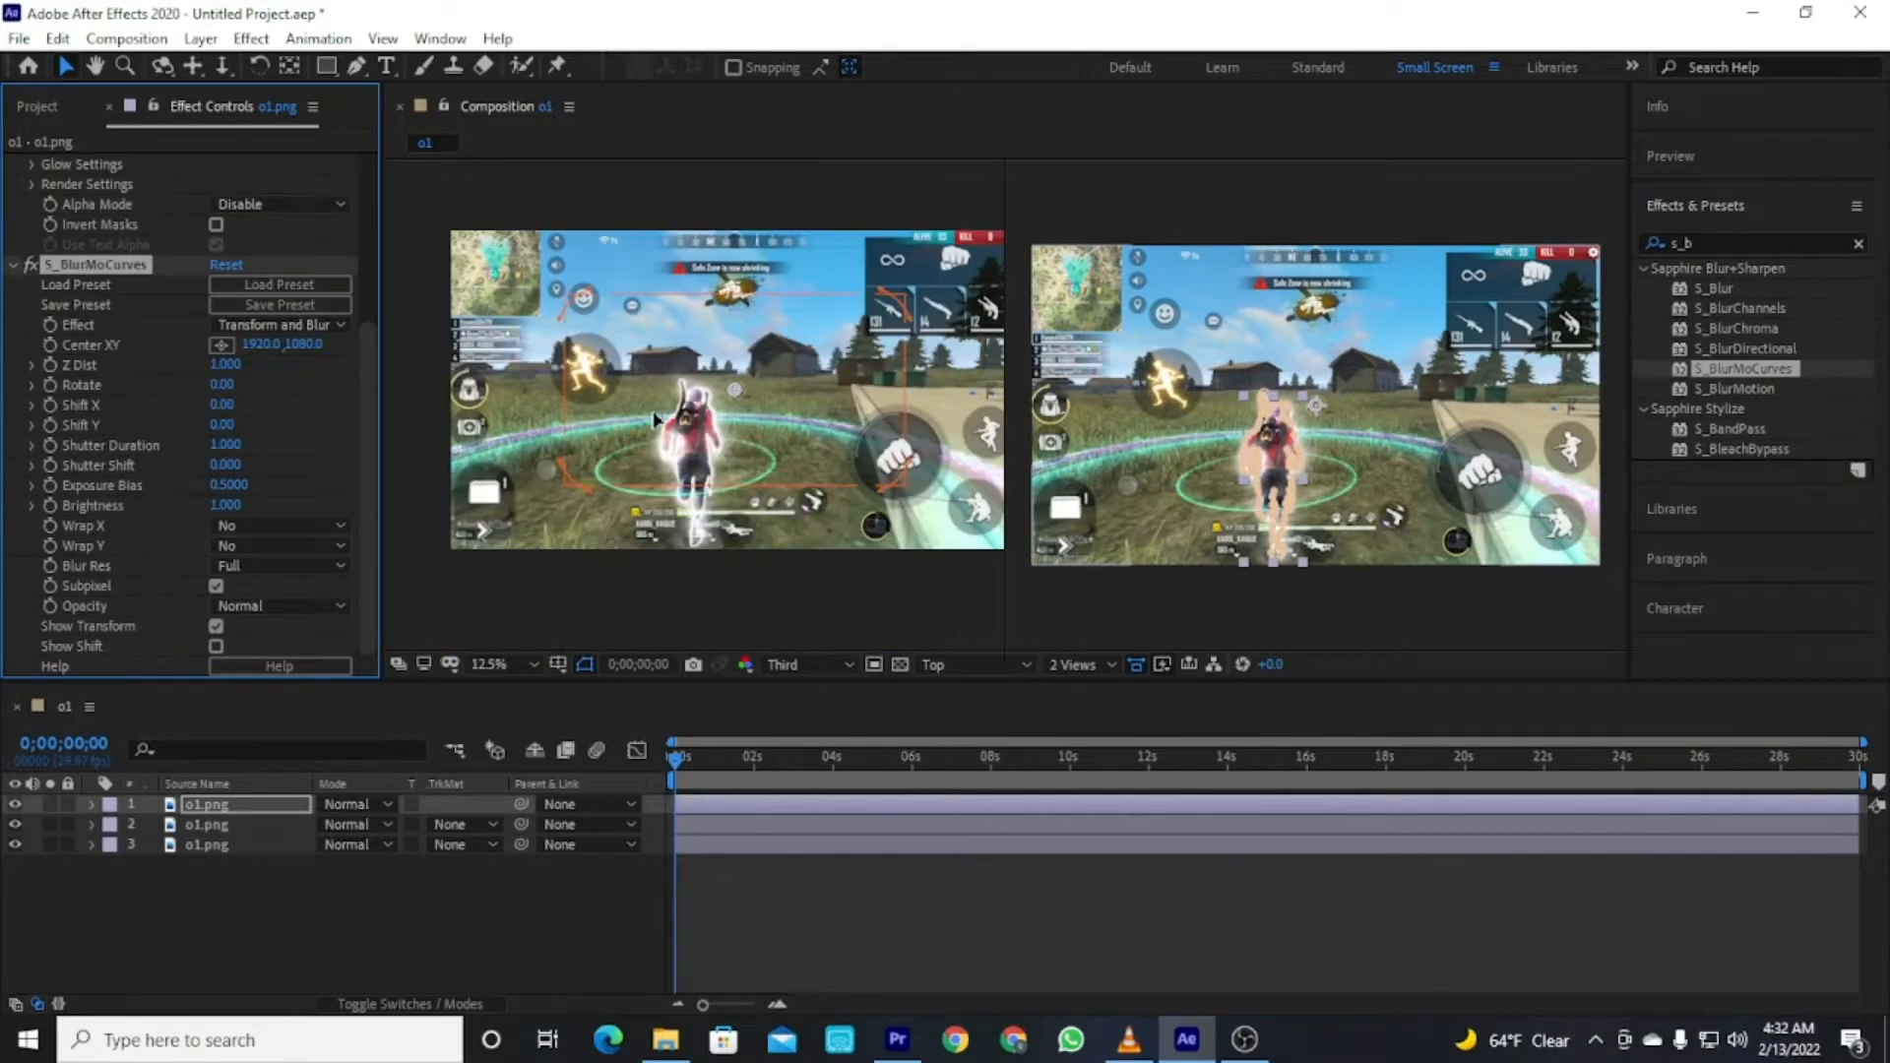
left_click(1071, 666)
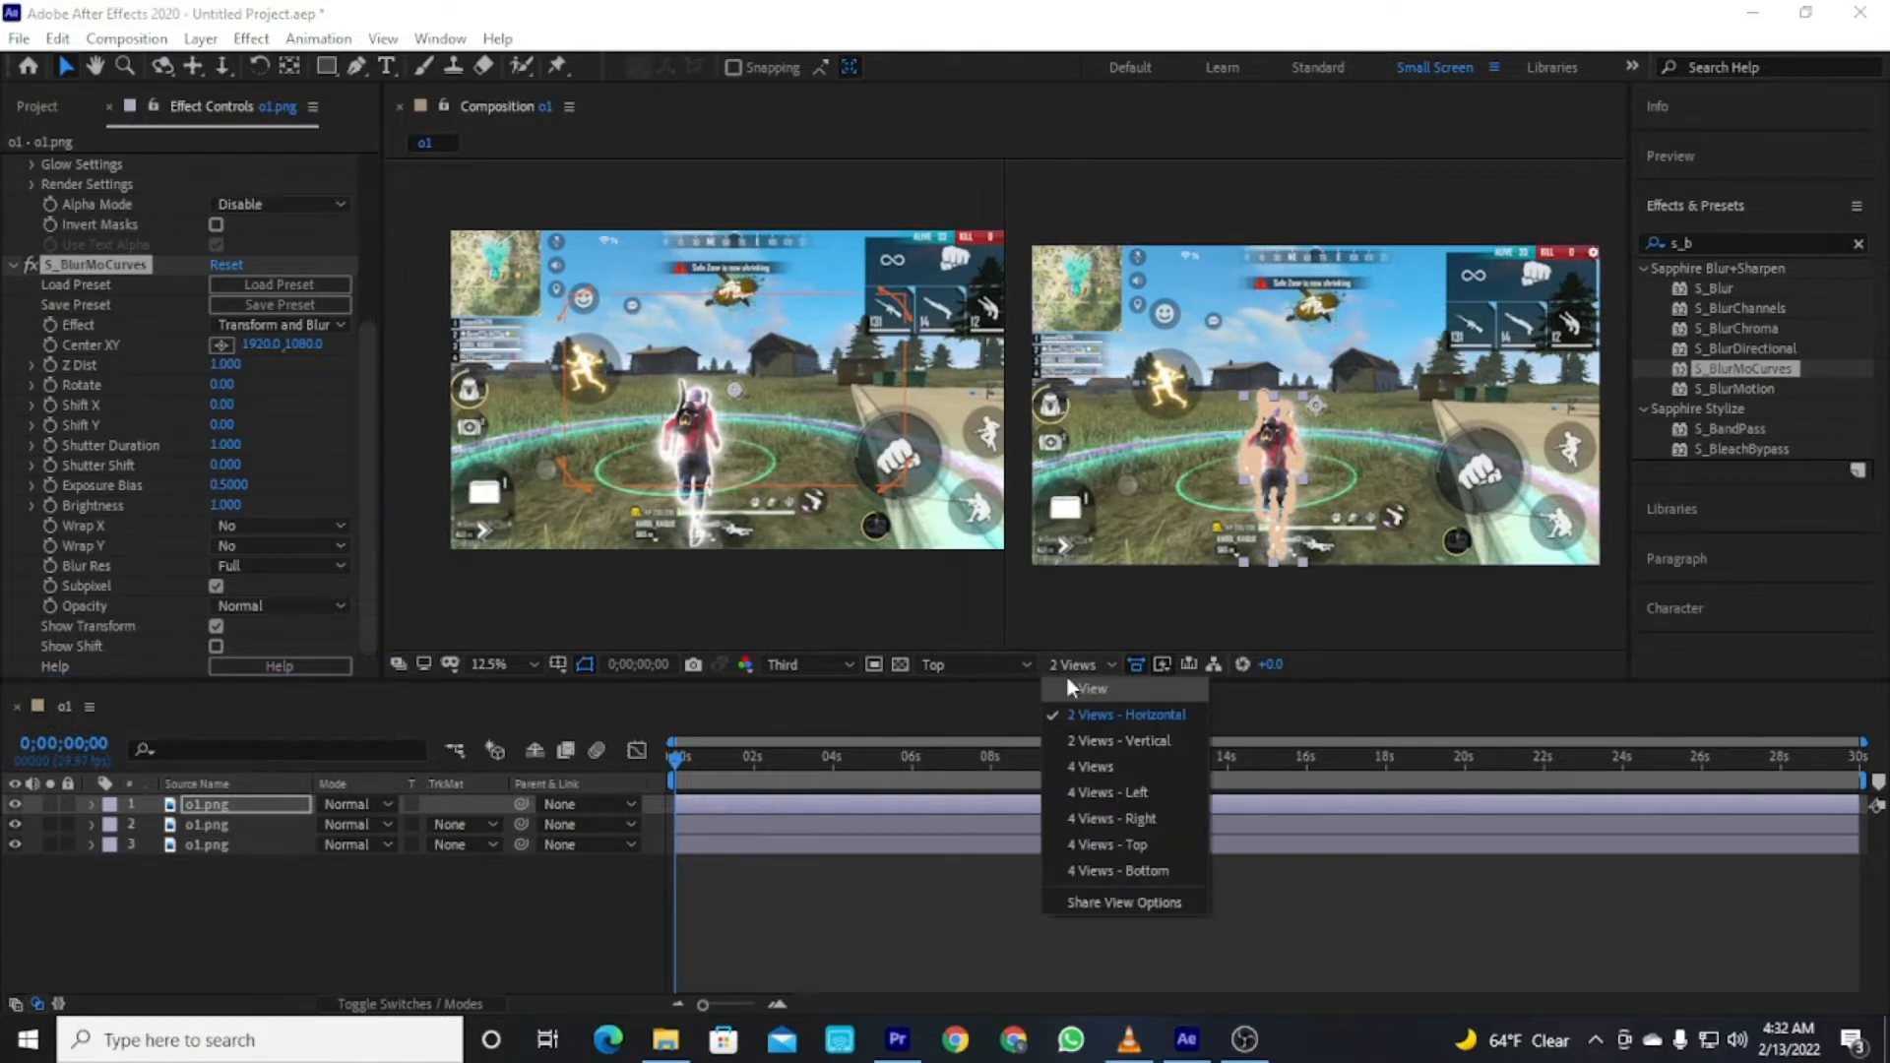
left_click(1087, 697)
scroll(1029, 408, "up", 1)
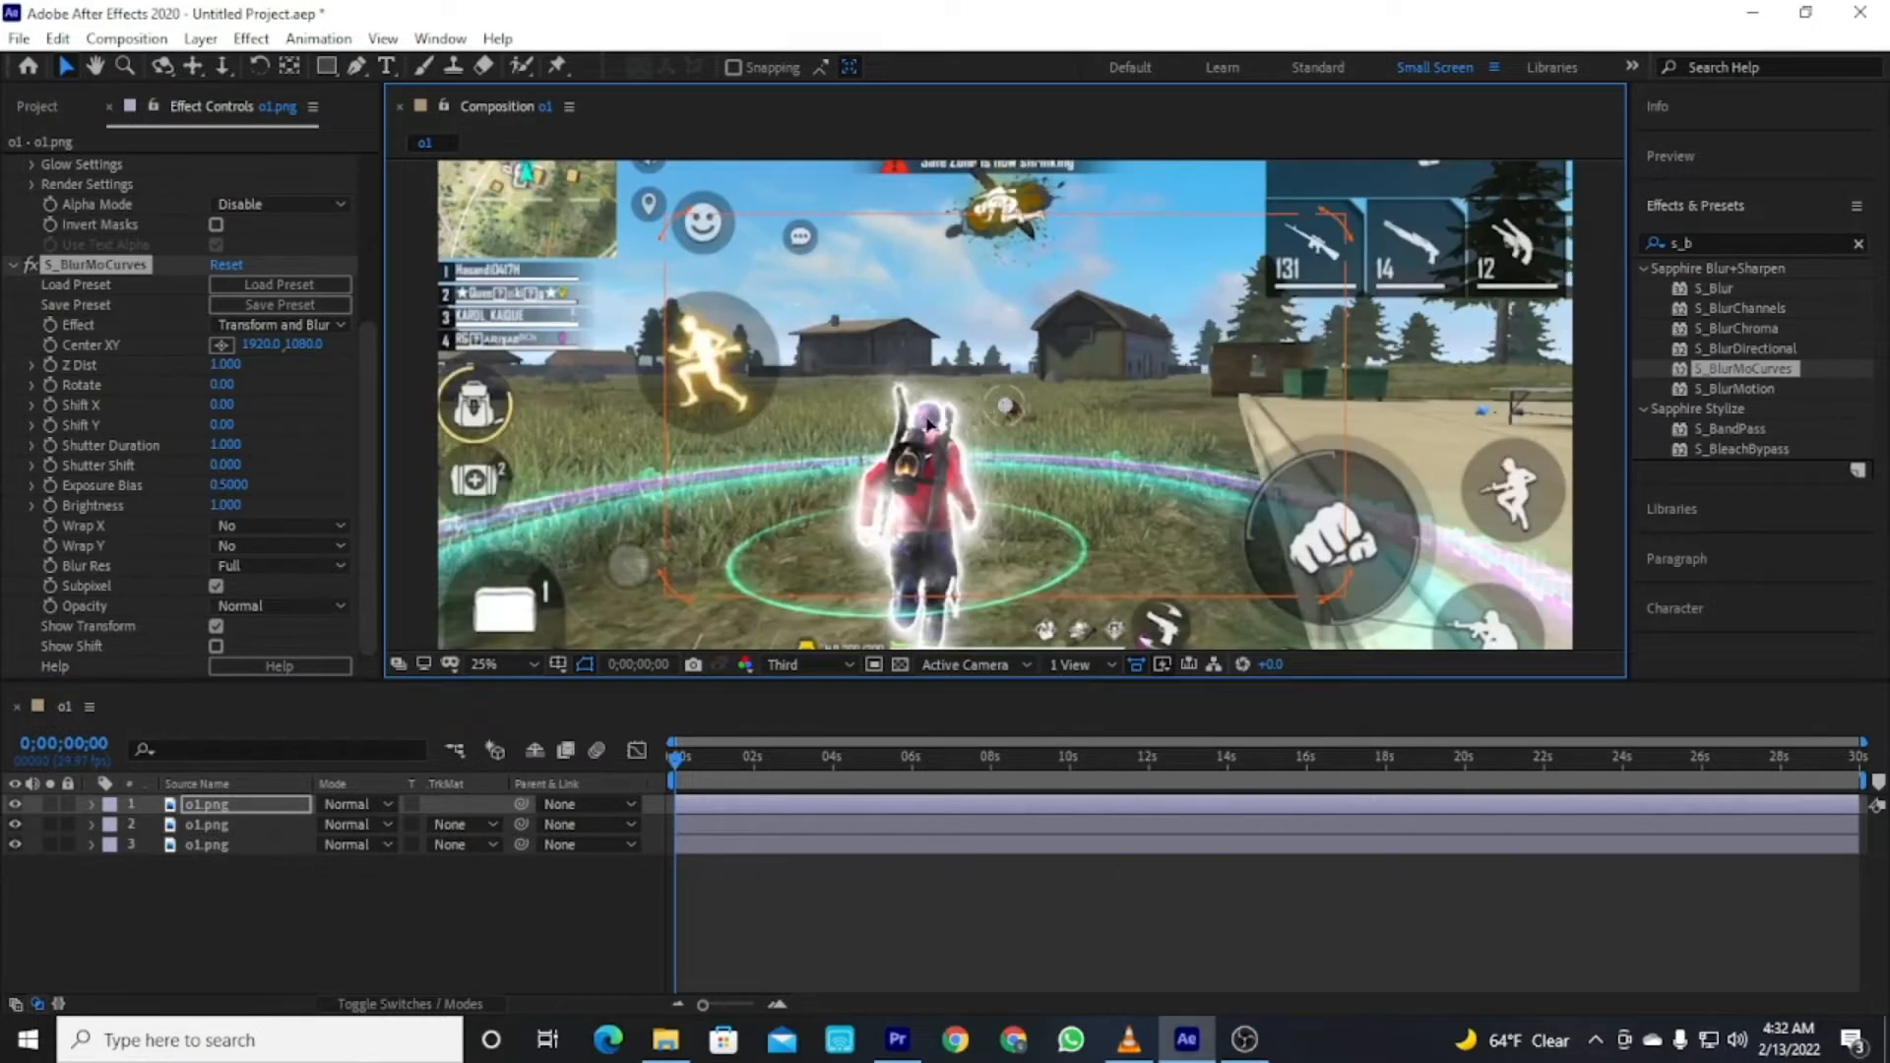
scroll(1037, 399, "down", 1)
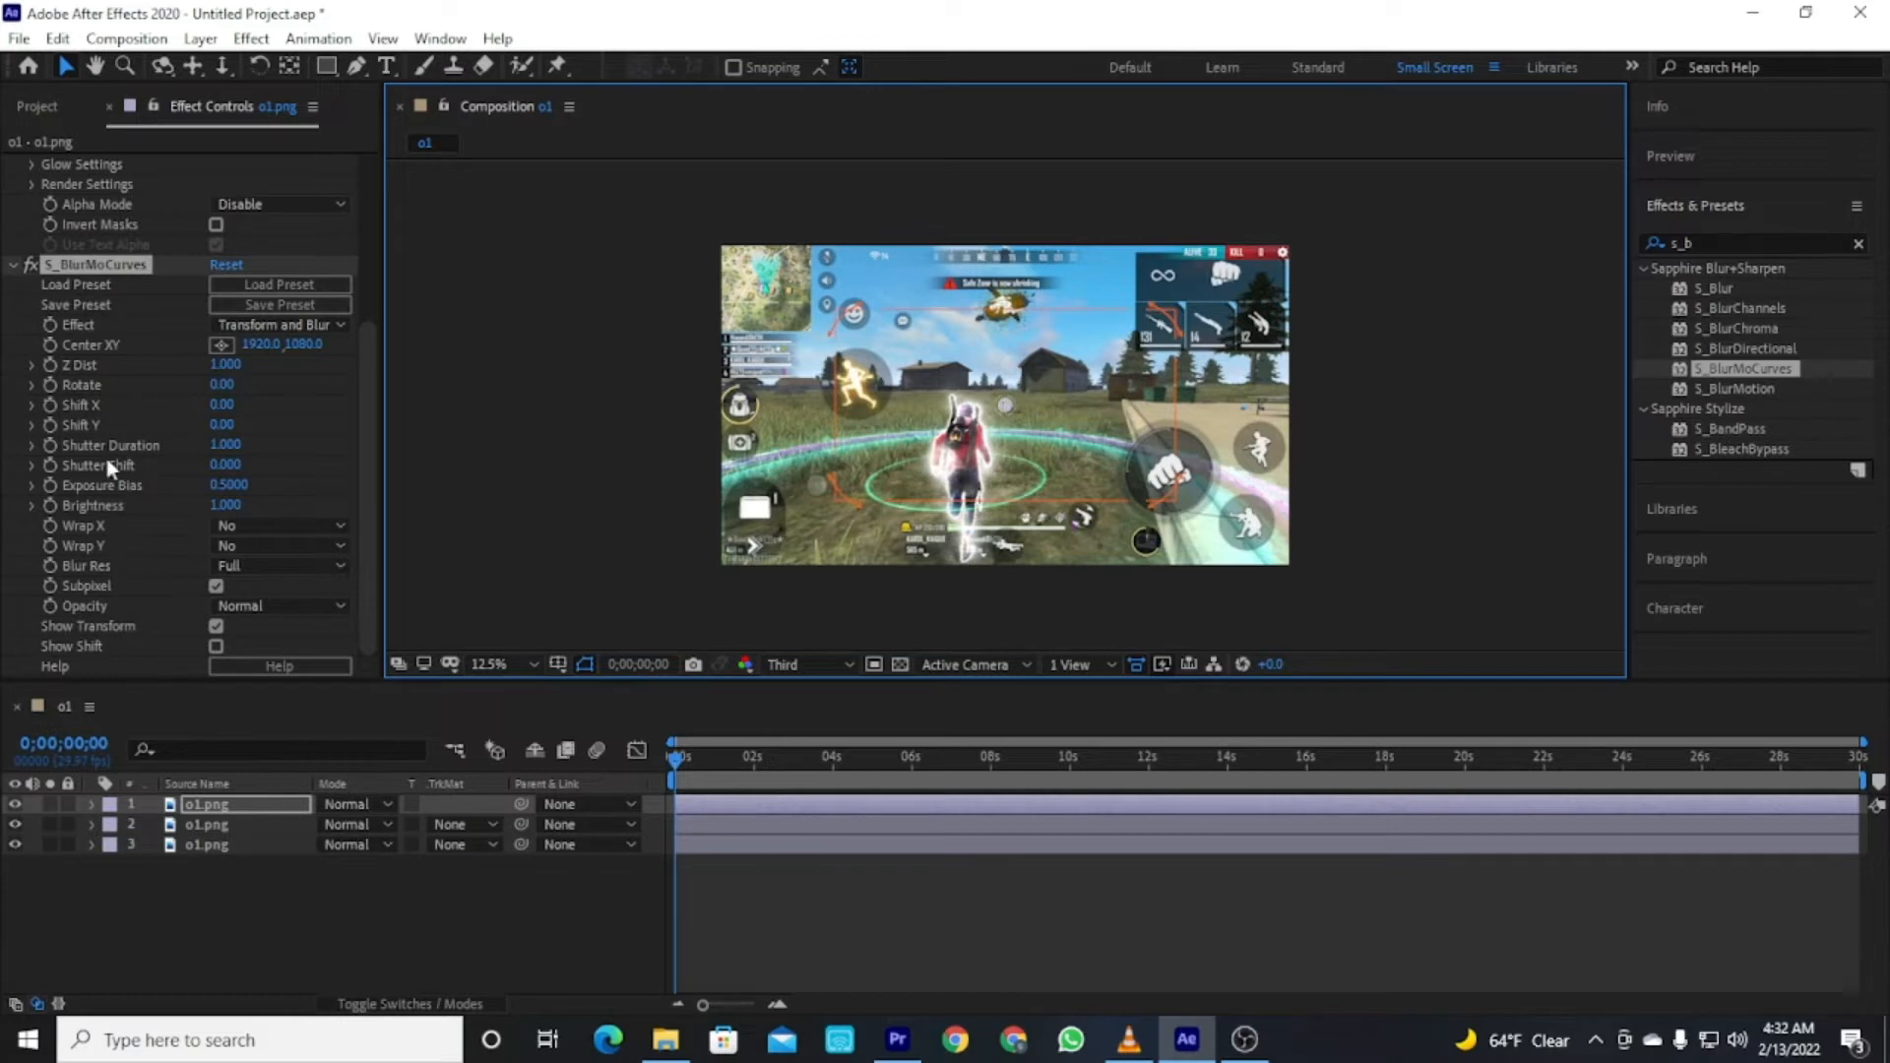
At about 8 seconds, set S_BlurMoCurves Shift X on the top layer to 360.
left_click(694, 764)
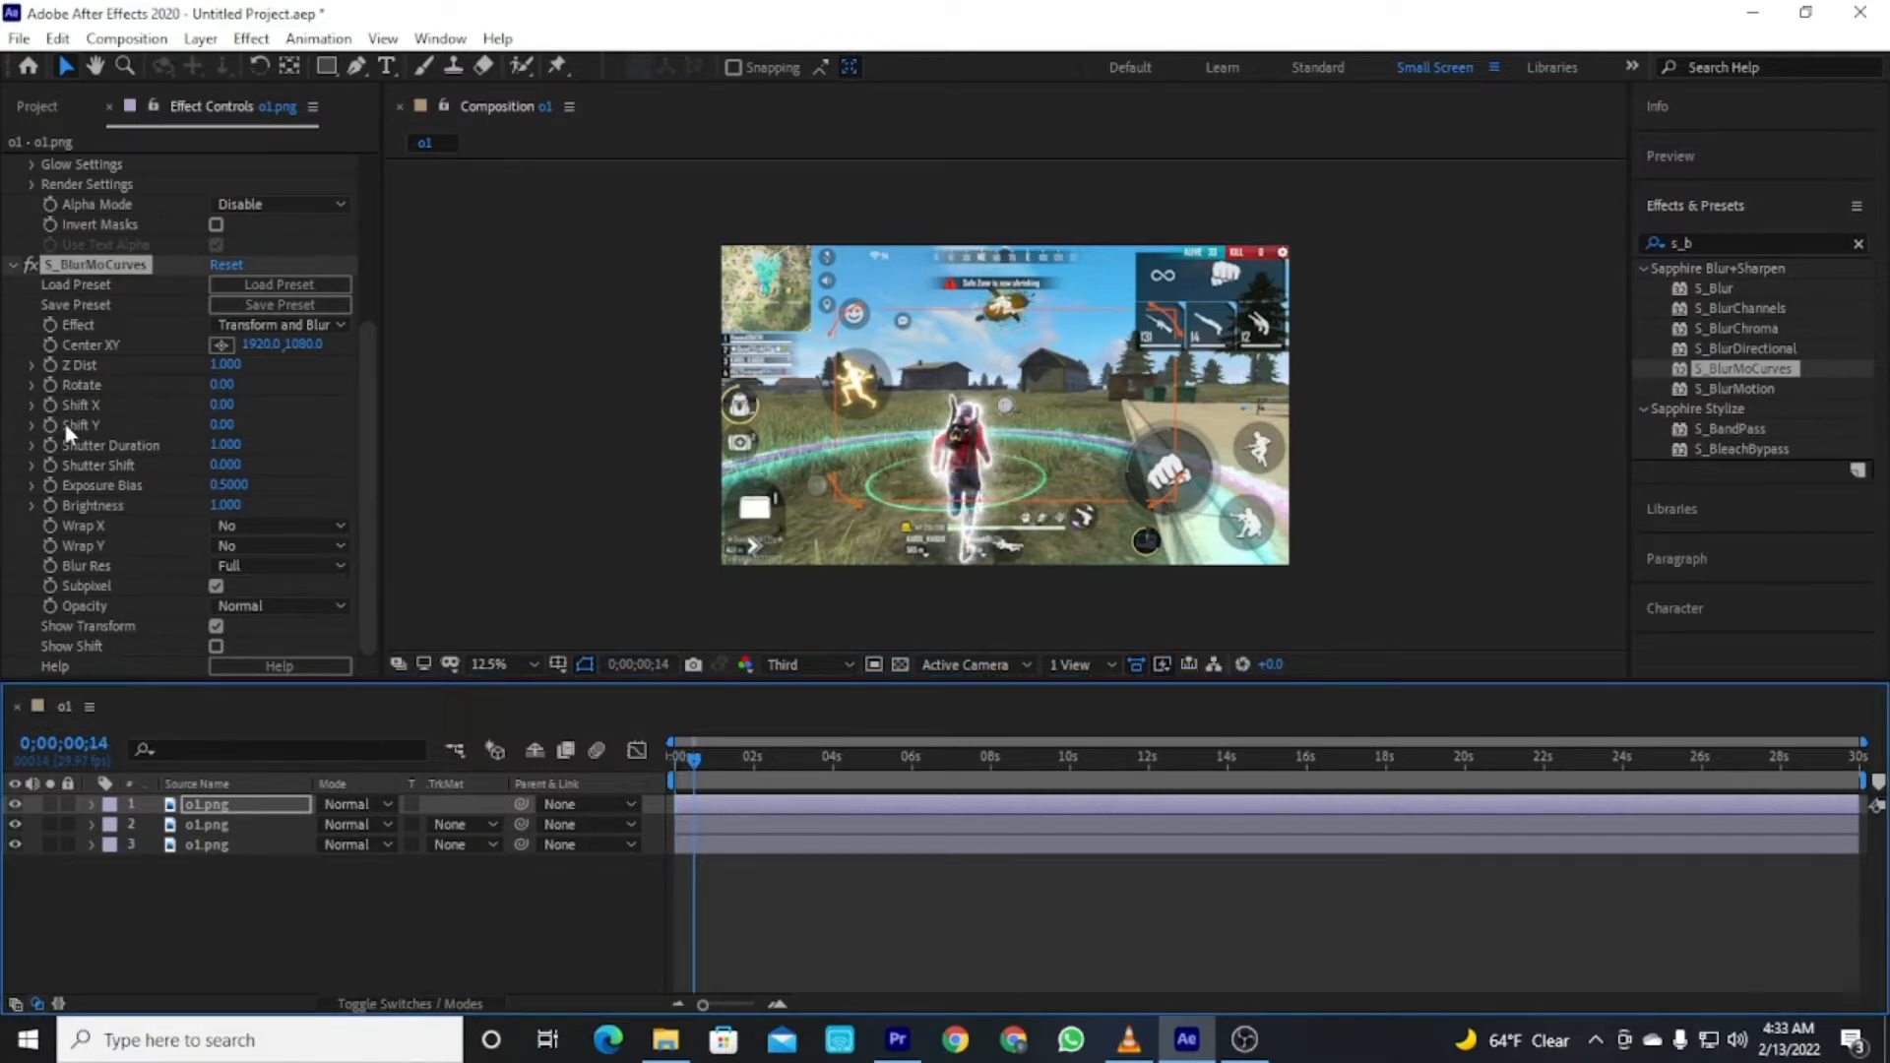
left_click(705, 765)
left_click(219, 488)
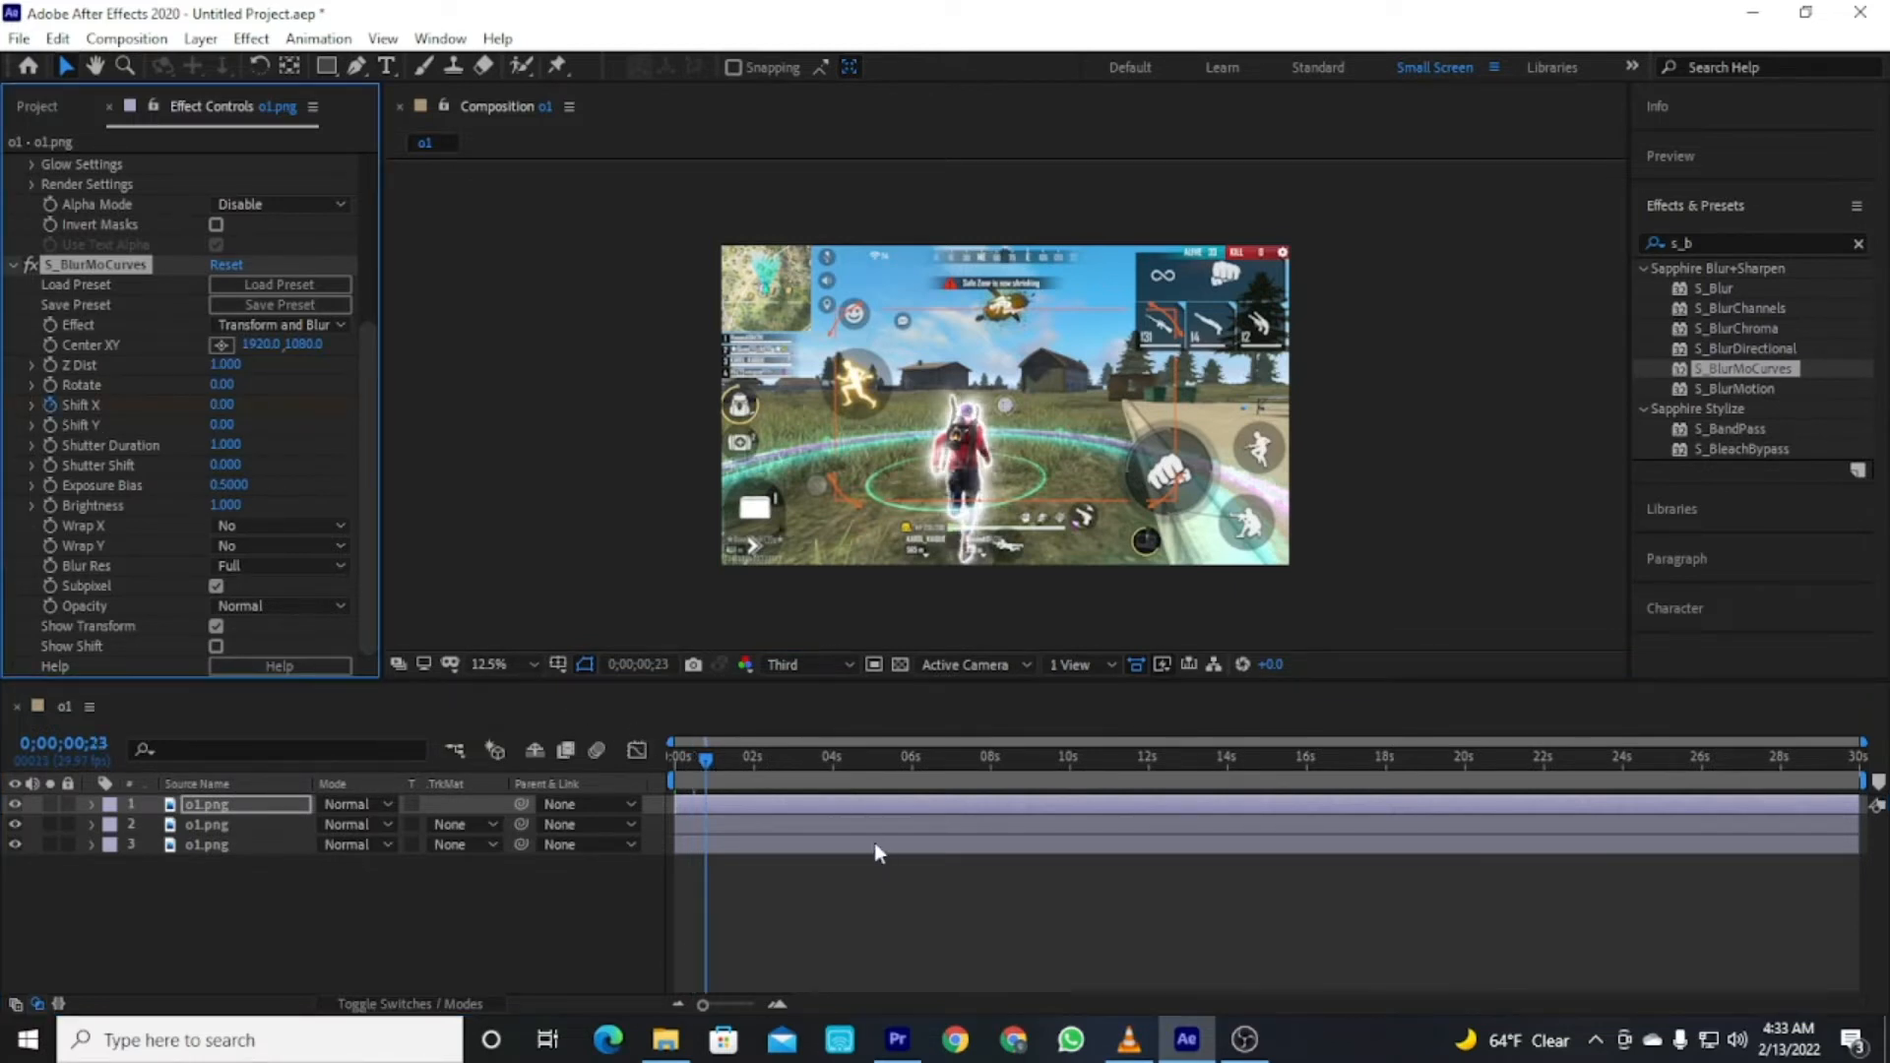
left_click(994, 766)
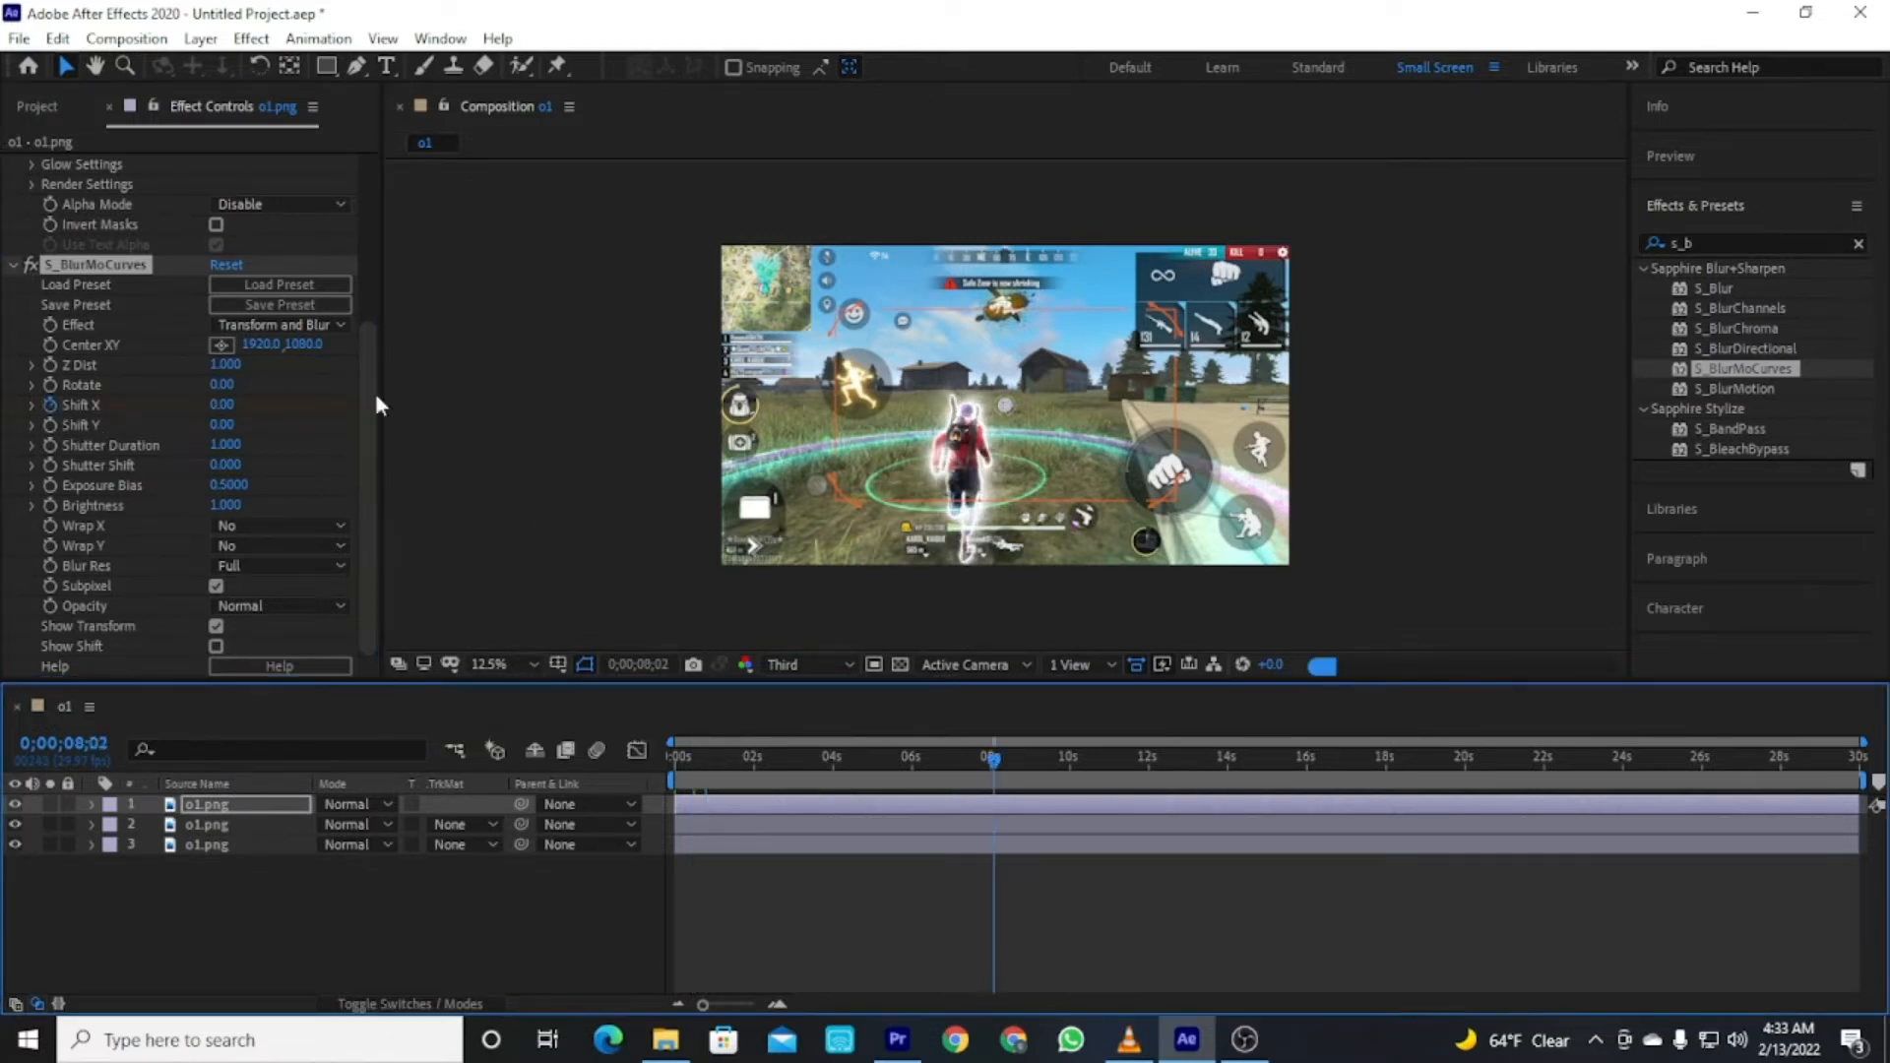
left_click_drag(221, 406, 279, 425)
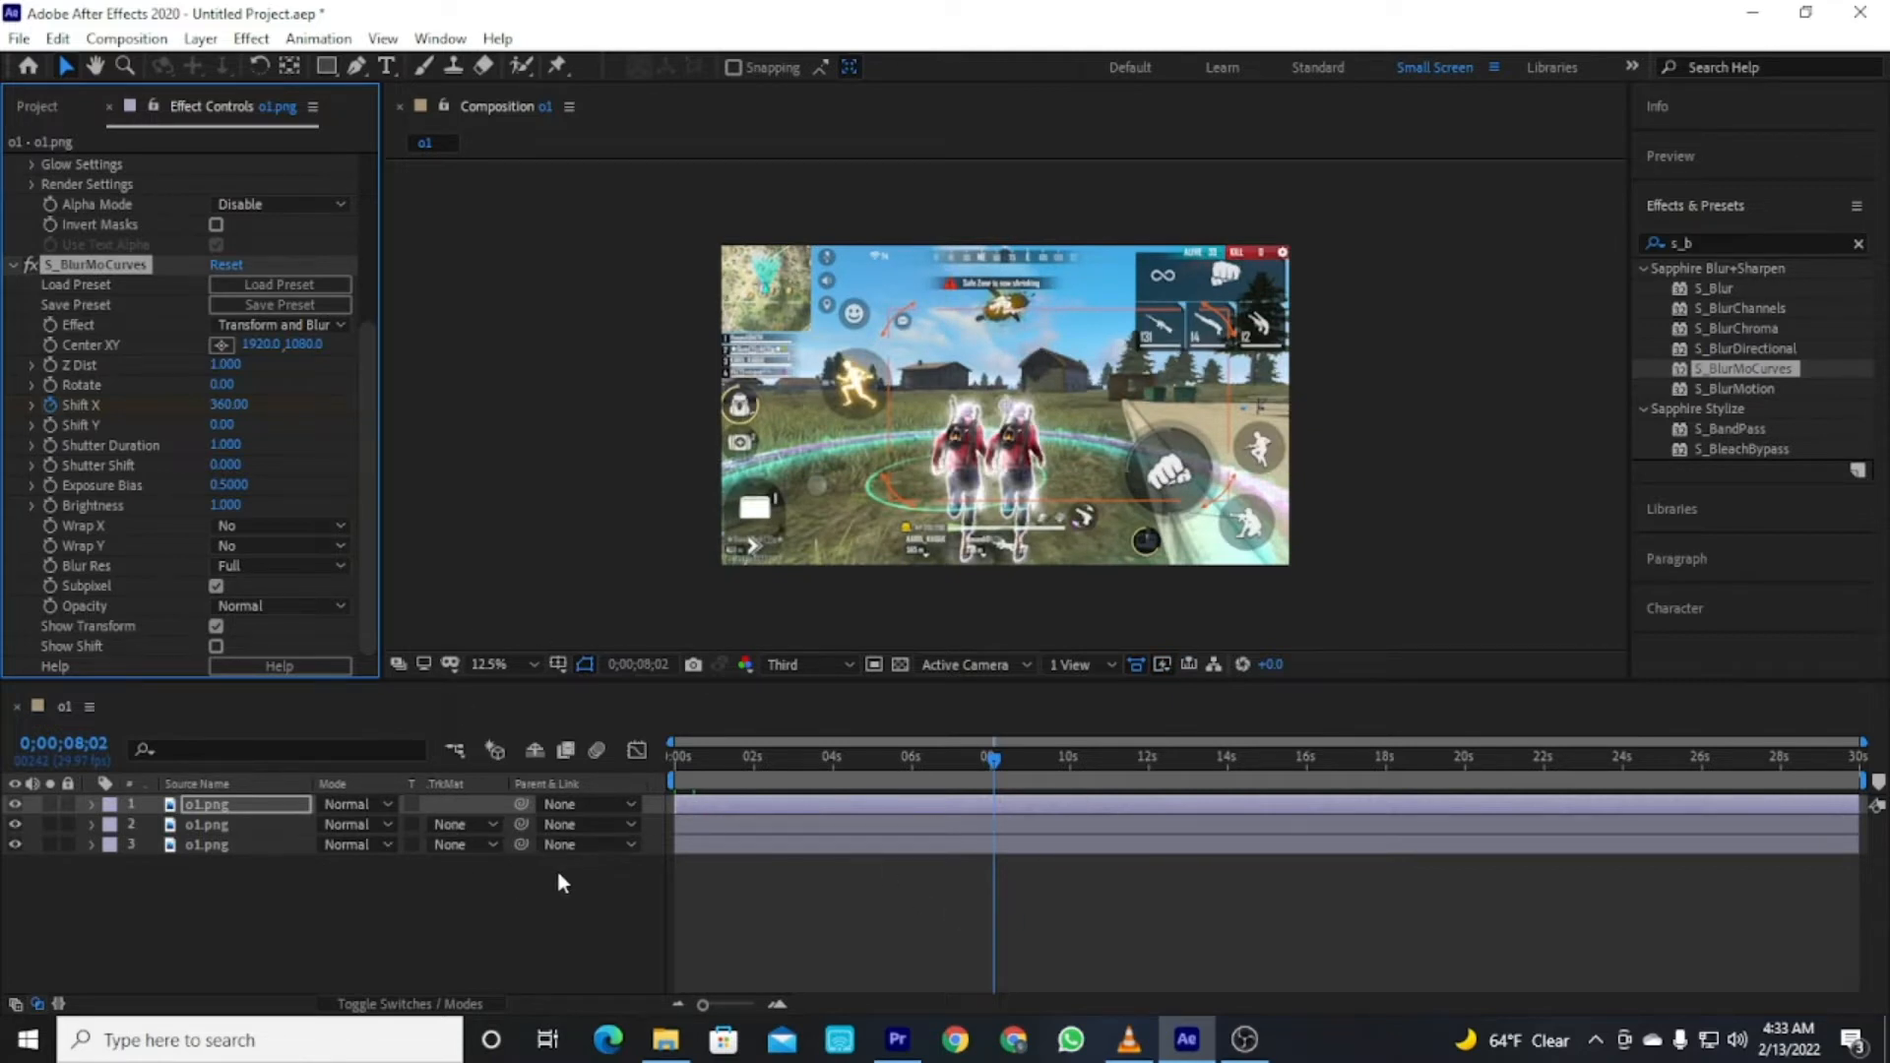
key("ctrl+d")
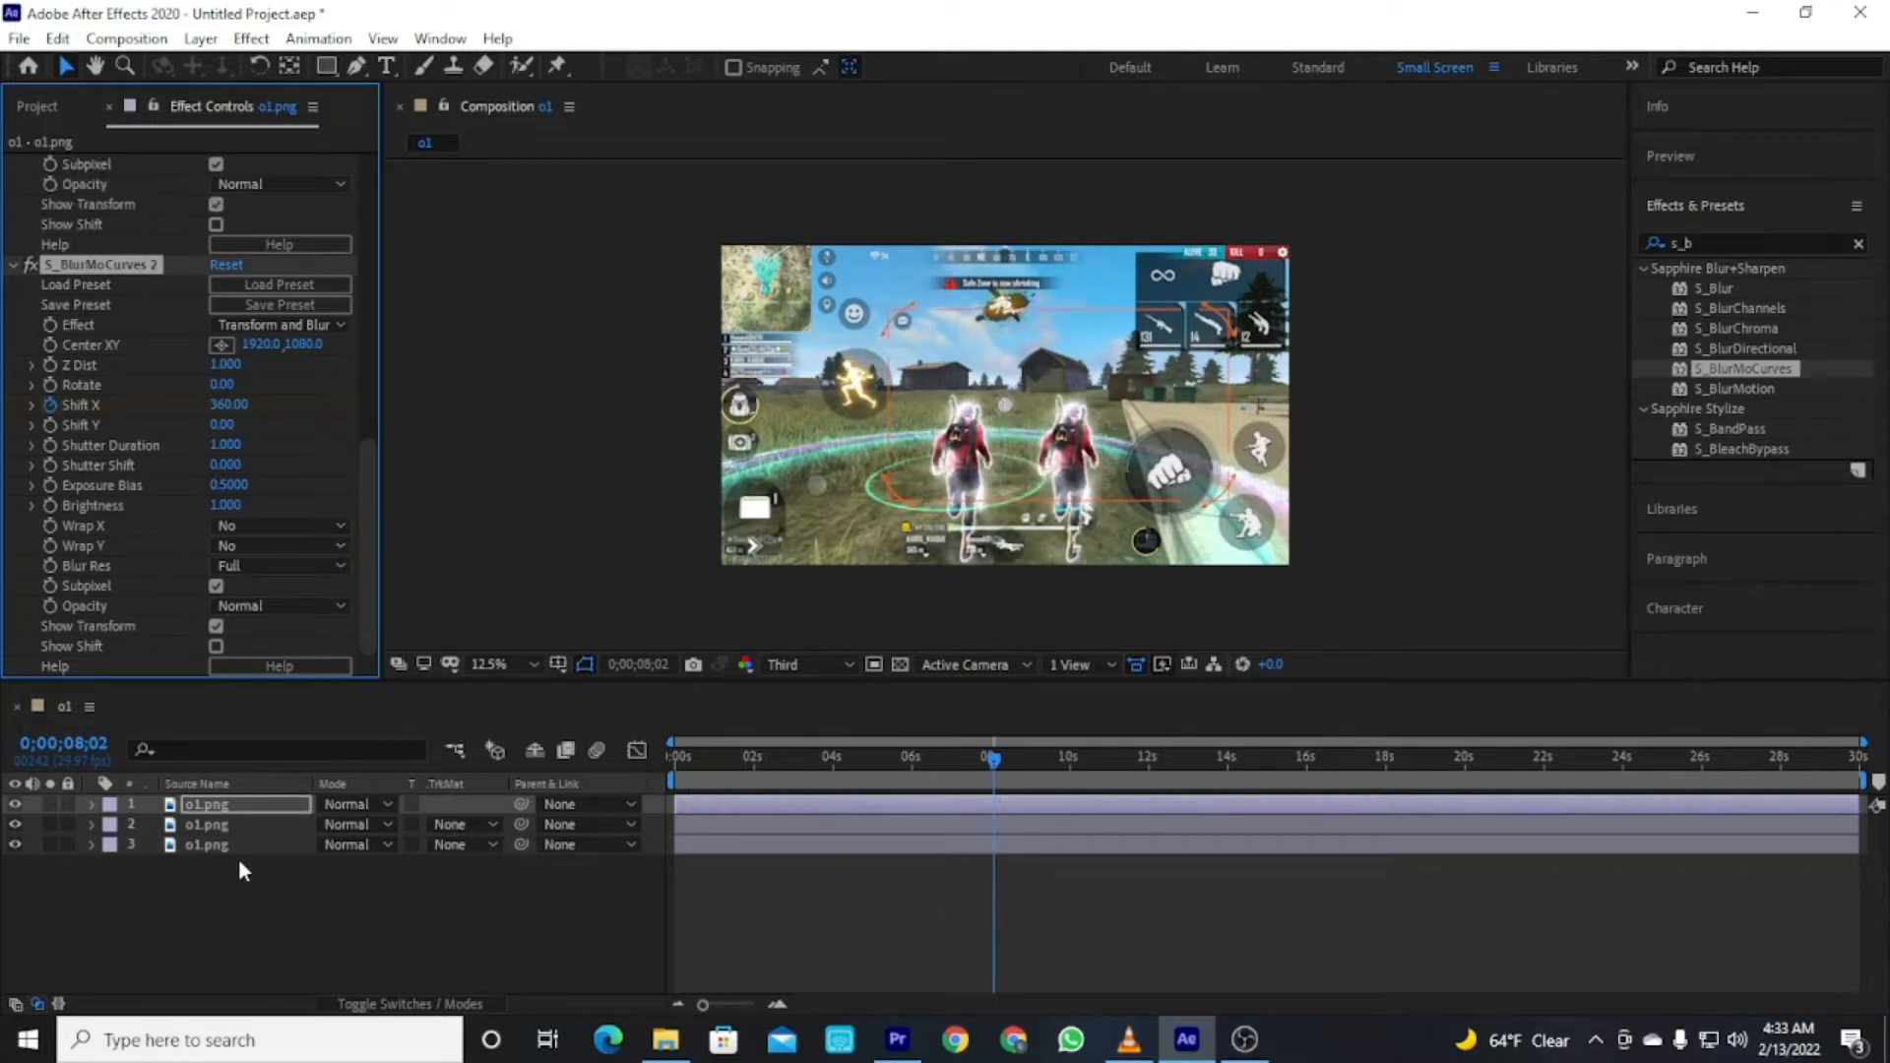
left_click(359, 937)
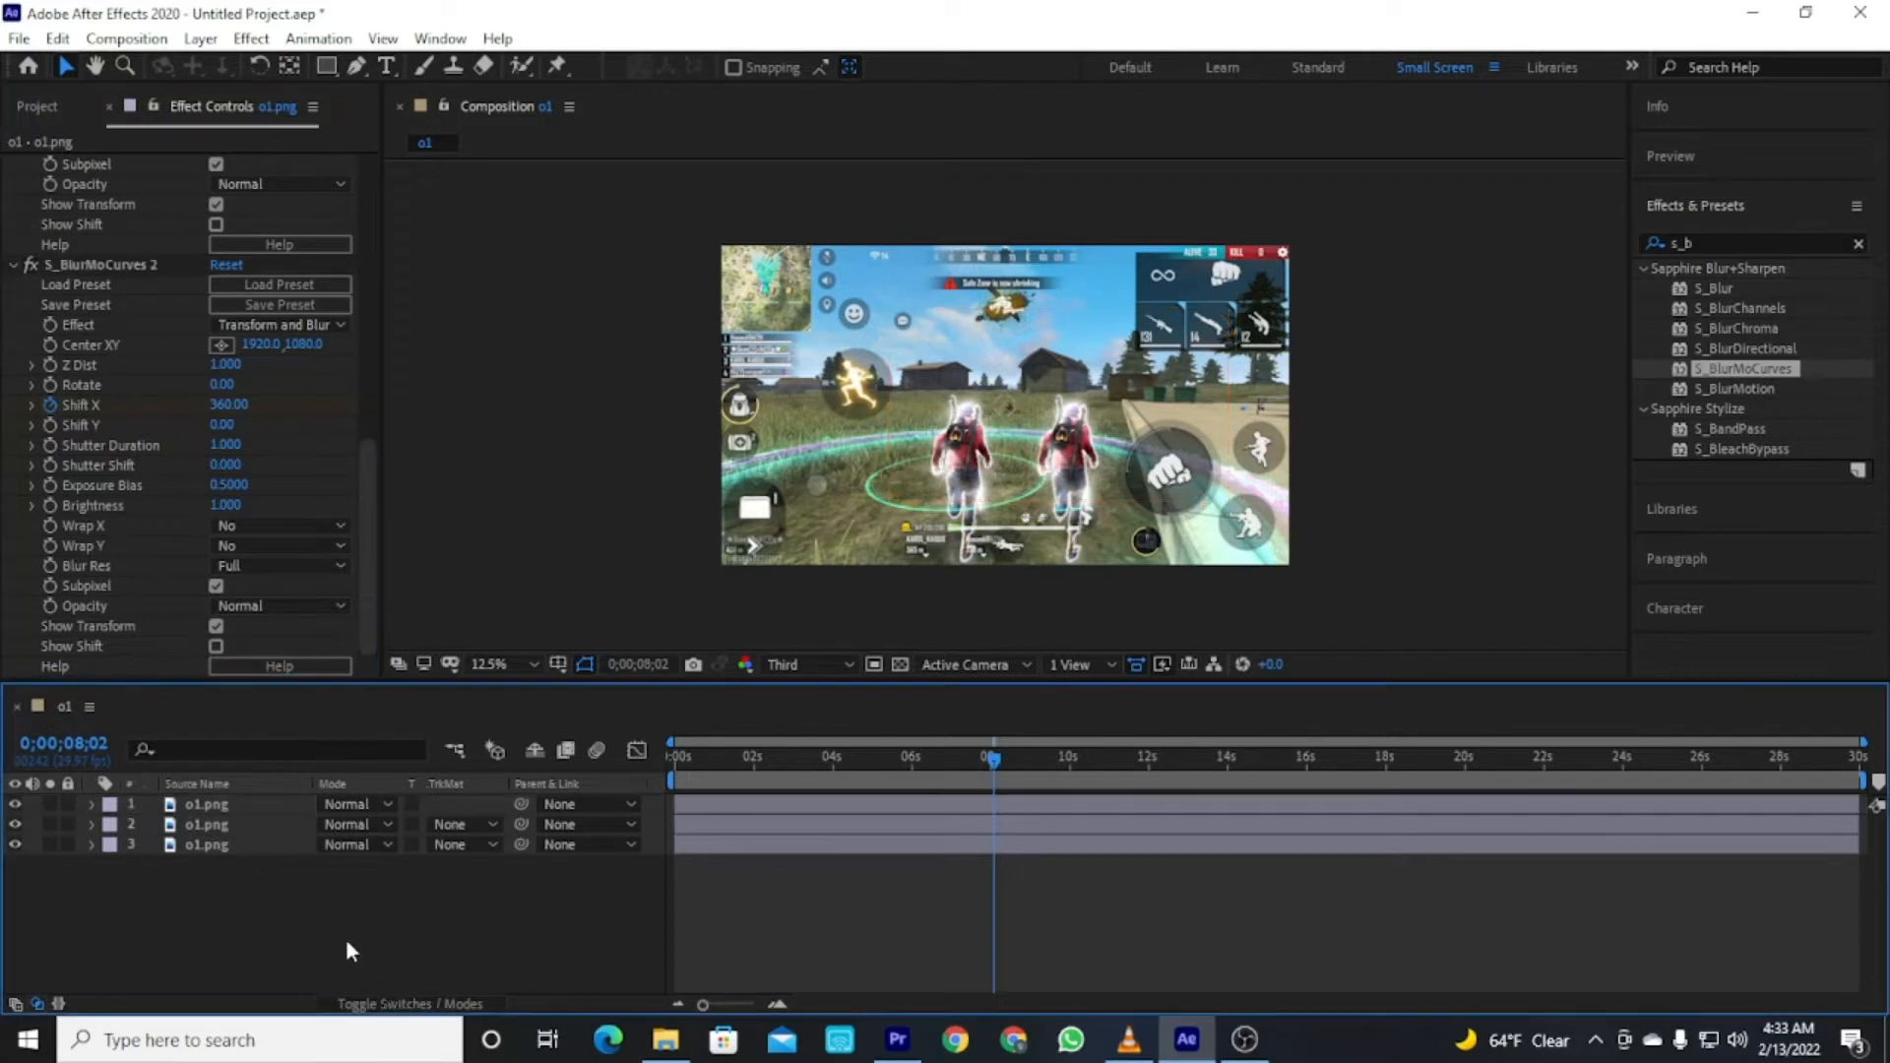
left_click(232, 807)
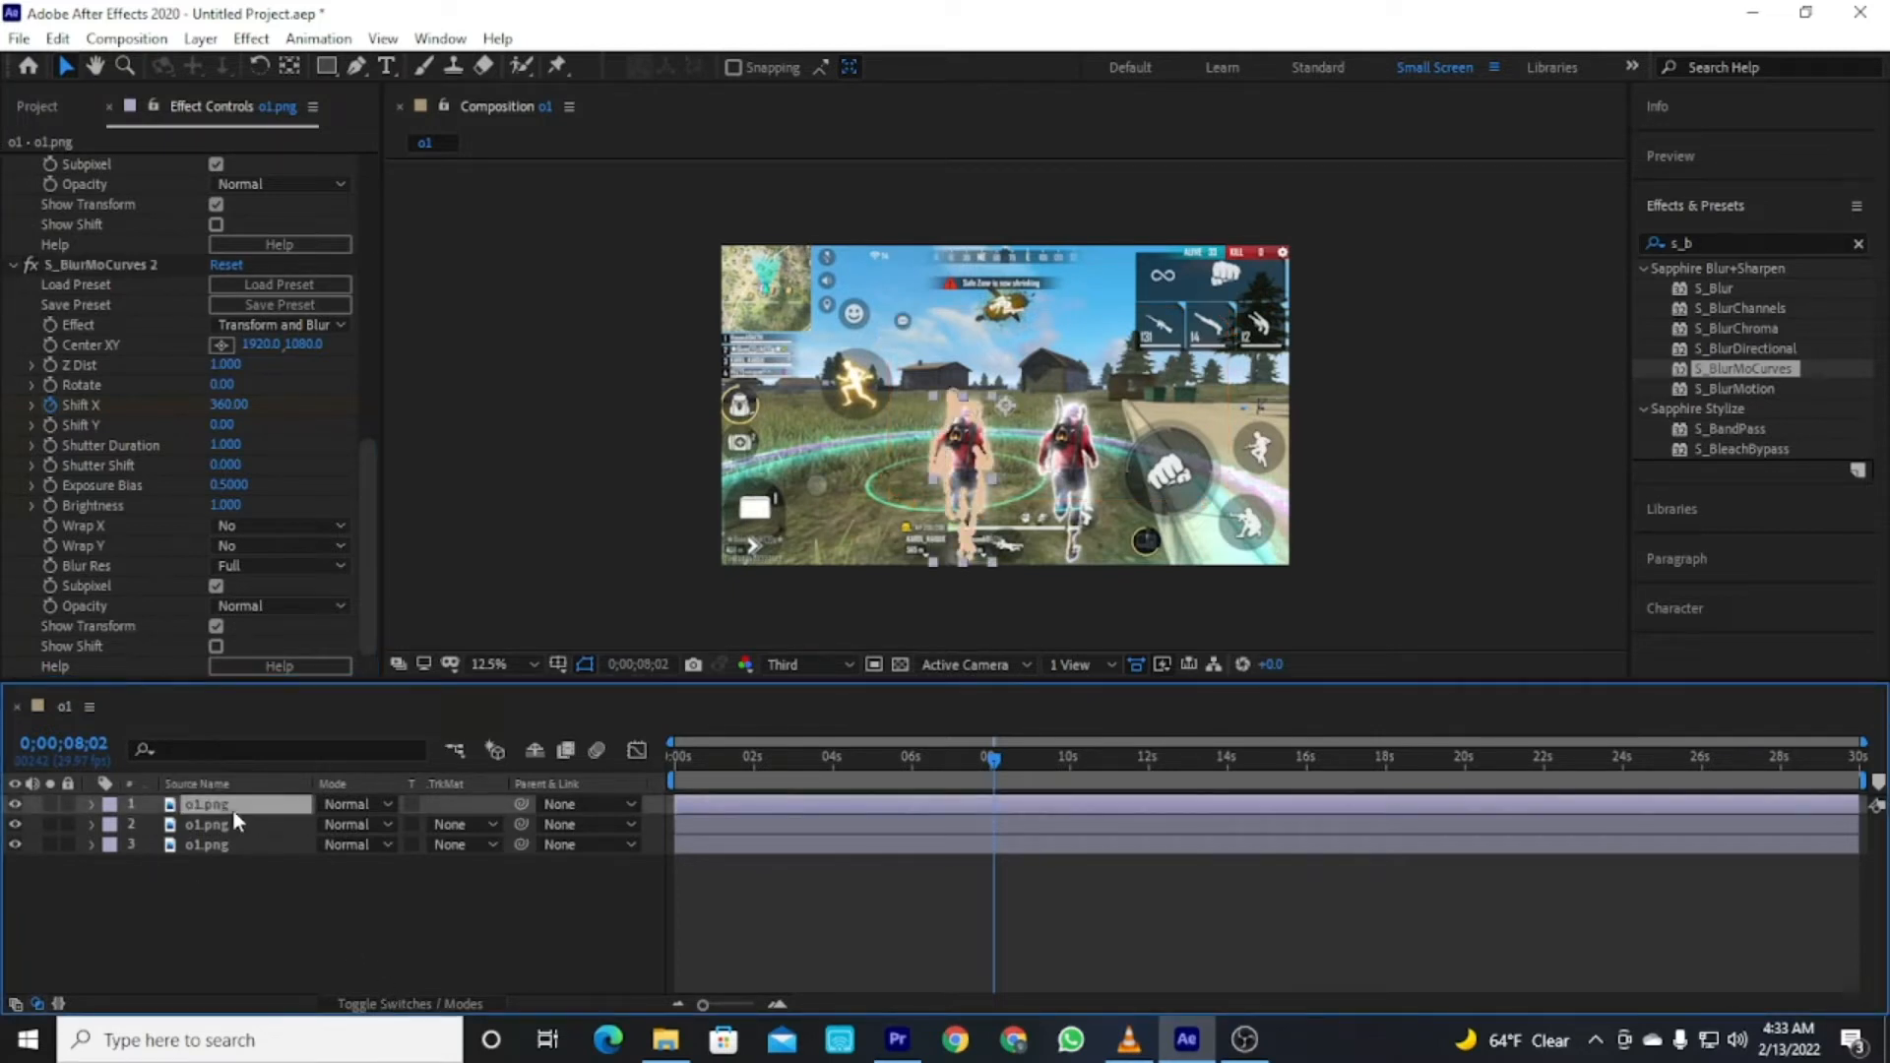
key("ctrl+z")
Duplicate the top layer and set the duplicate's S_BlurMoCurves Shift X to -370.
left_click(238, 806)
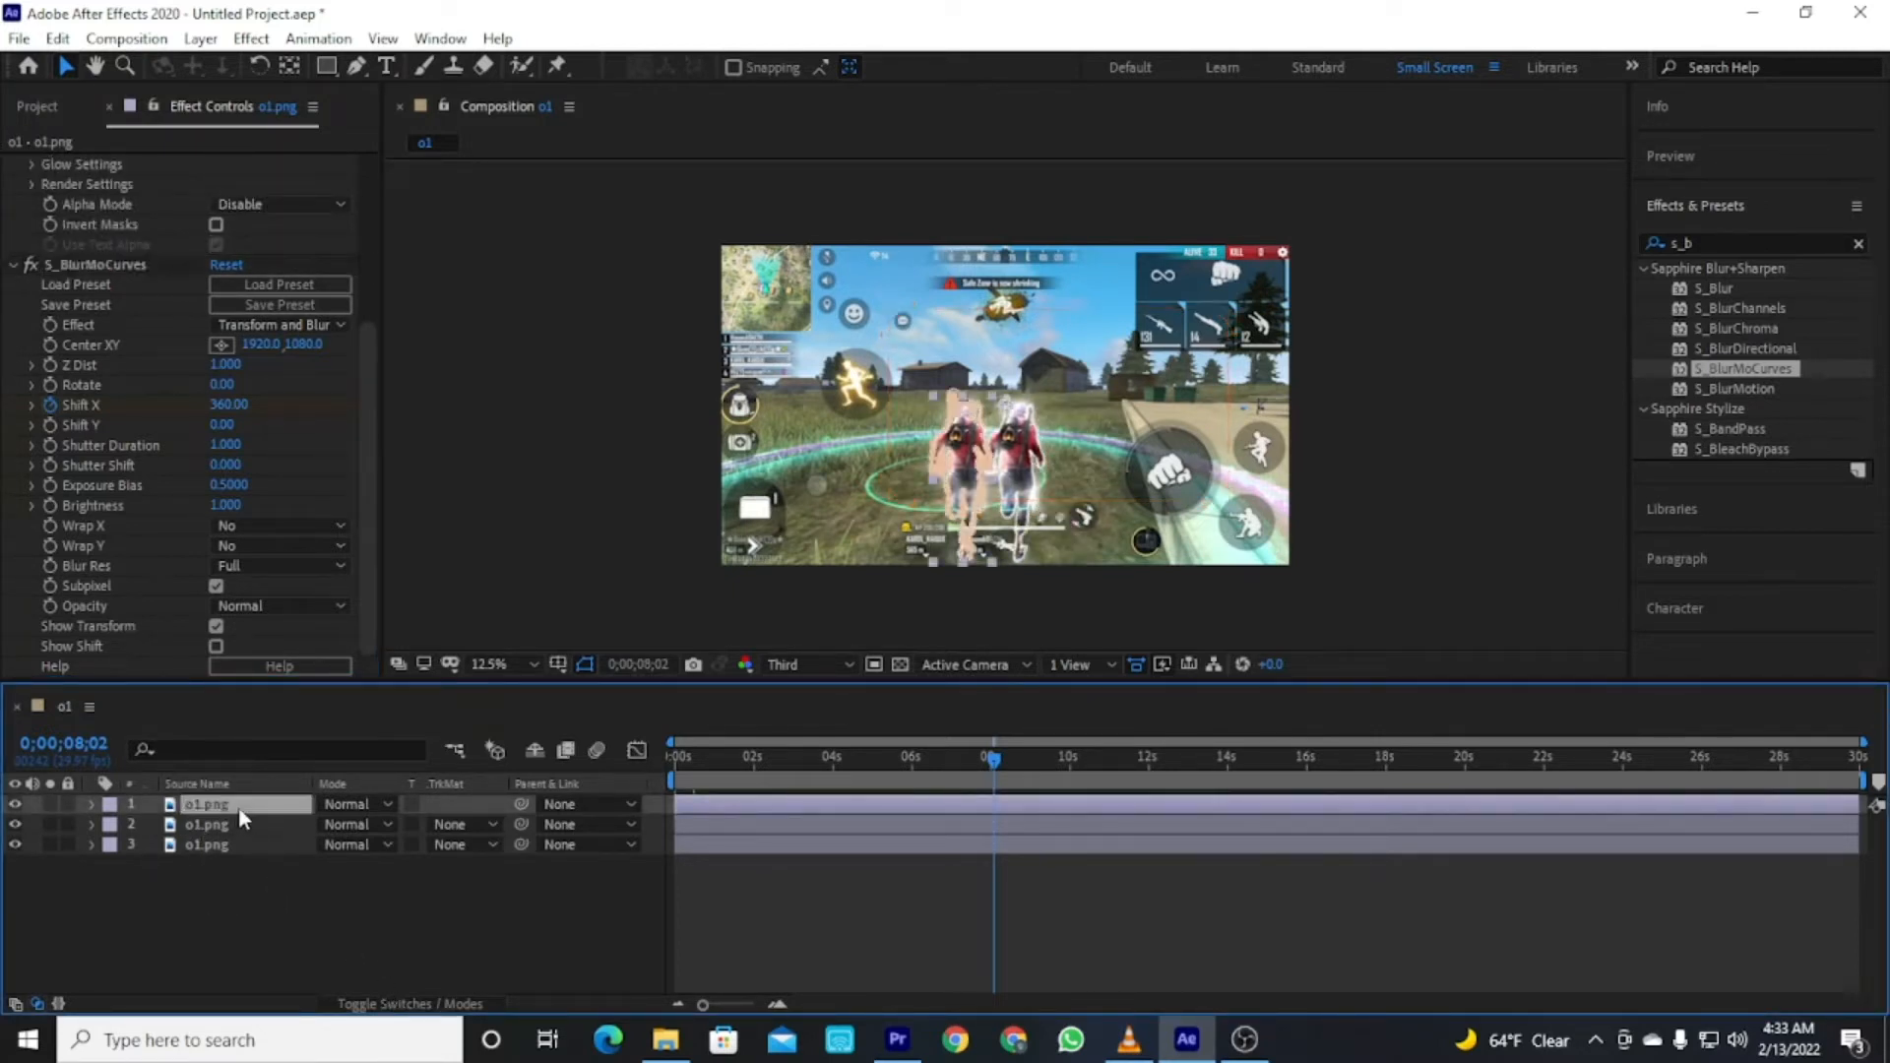
key("ctrl+d")
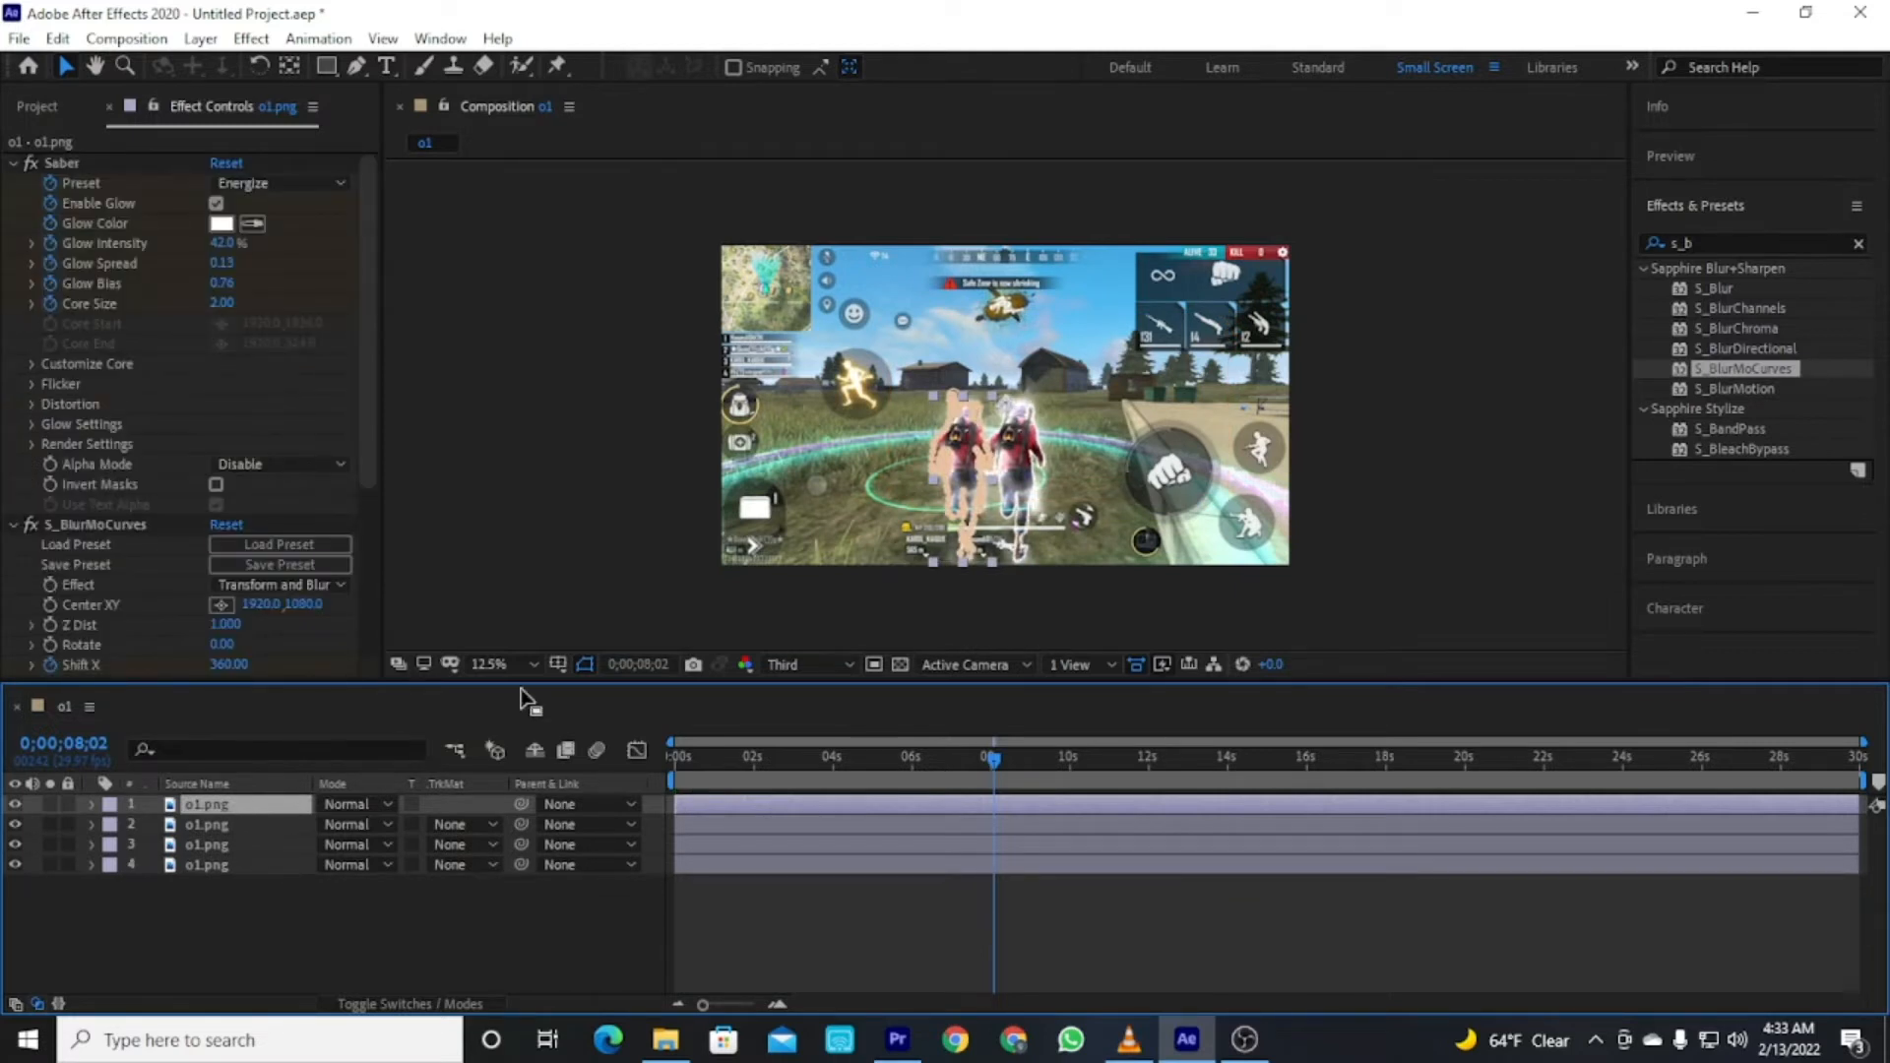
left_click(242, 823)
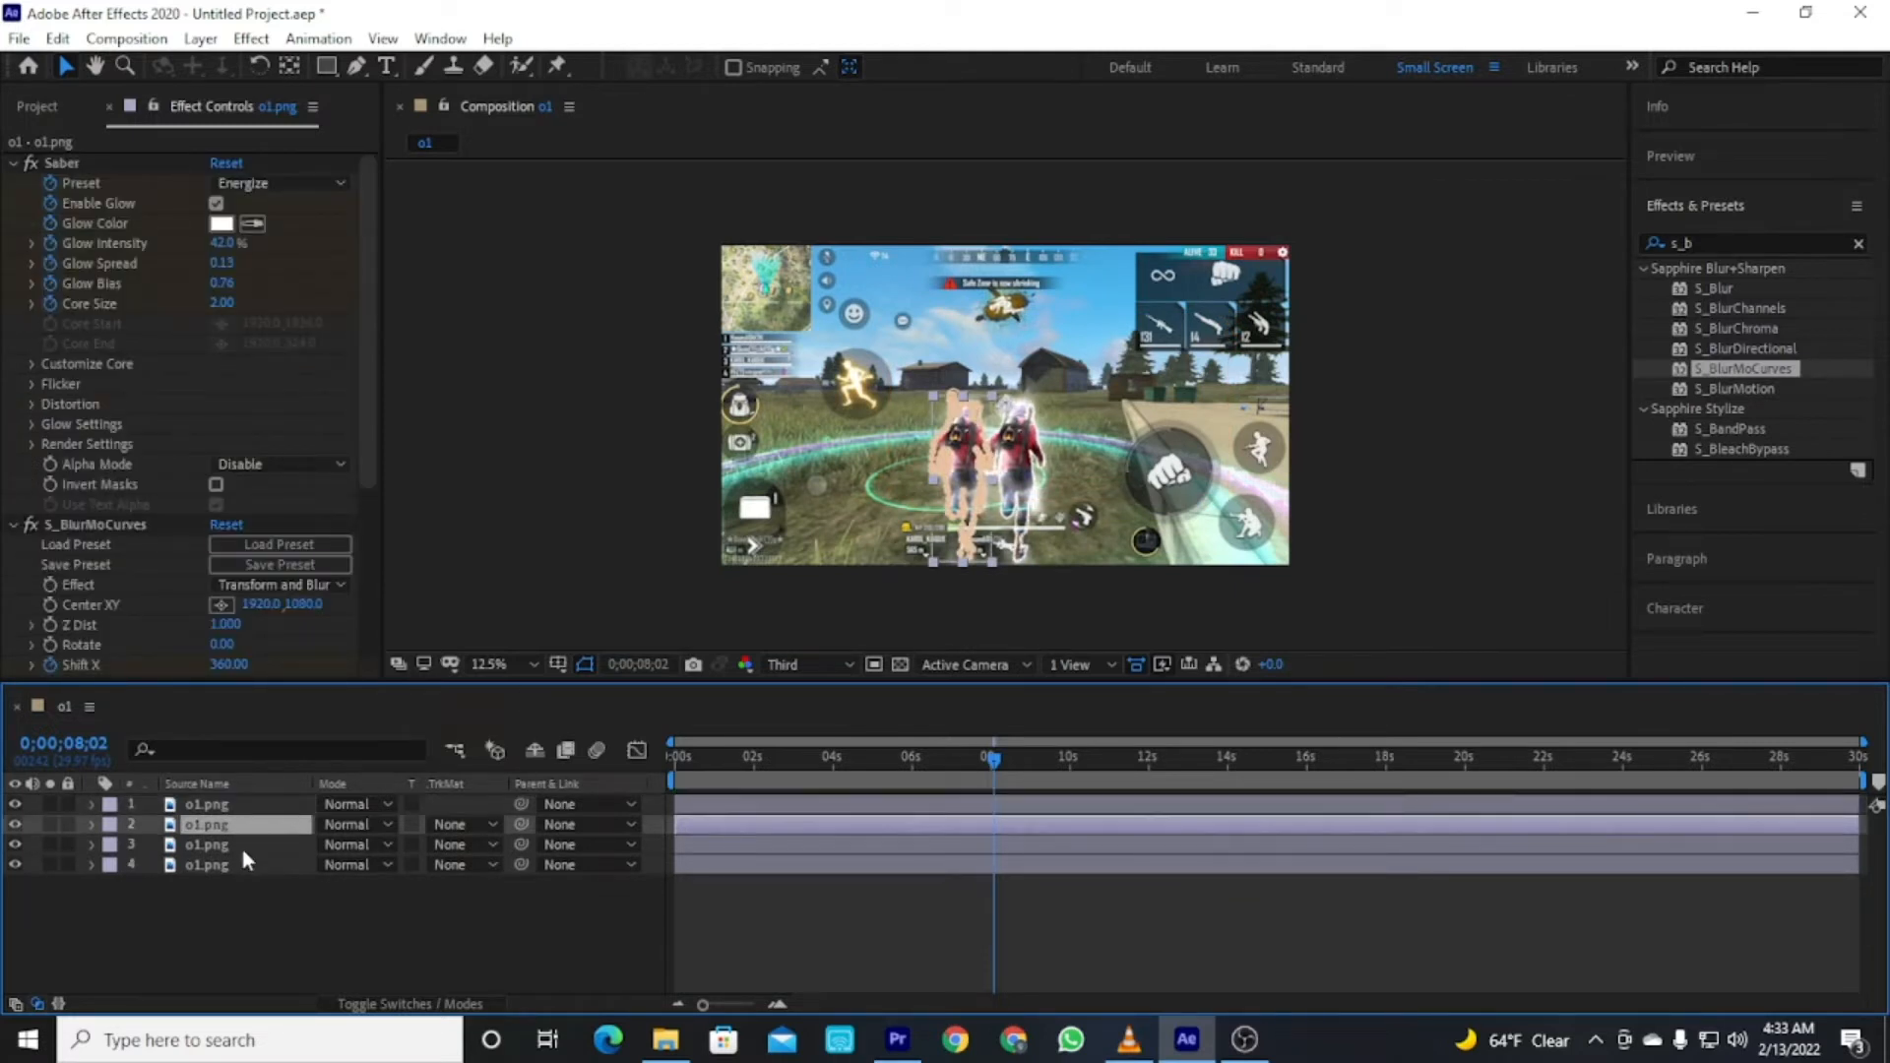
left_click(239, 806)
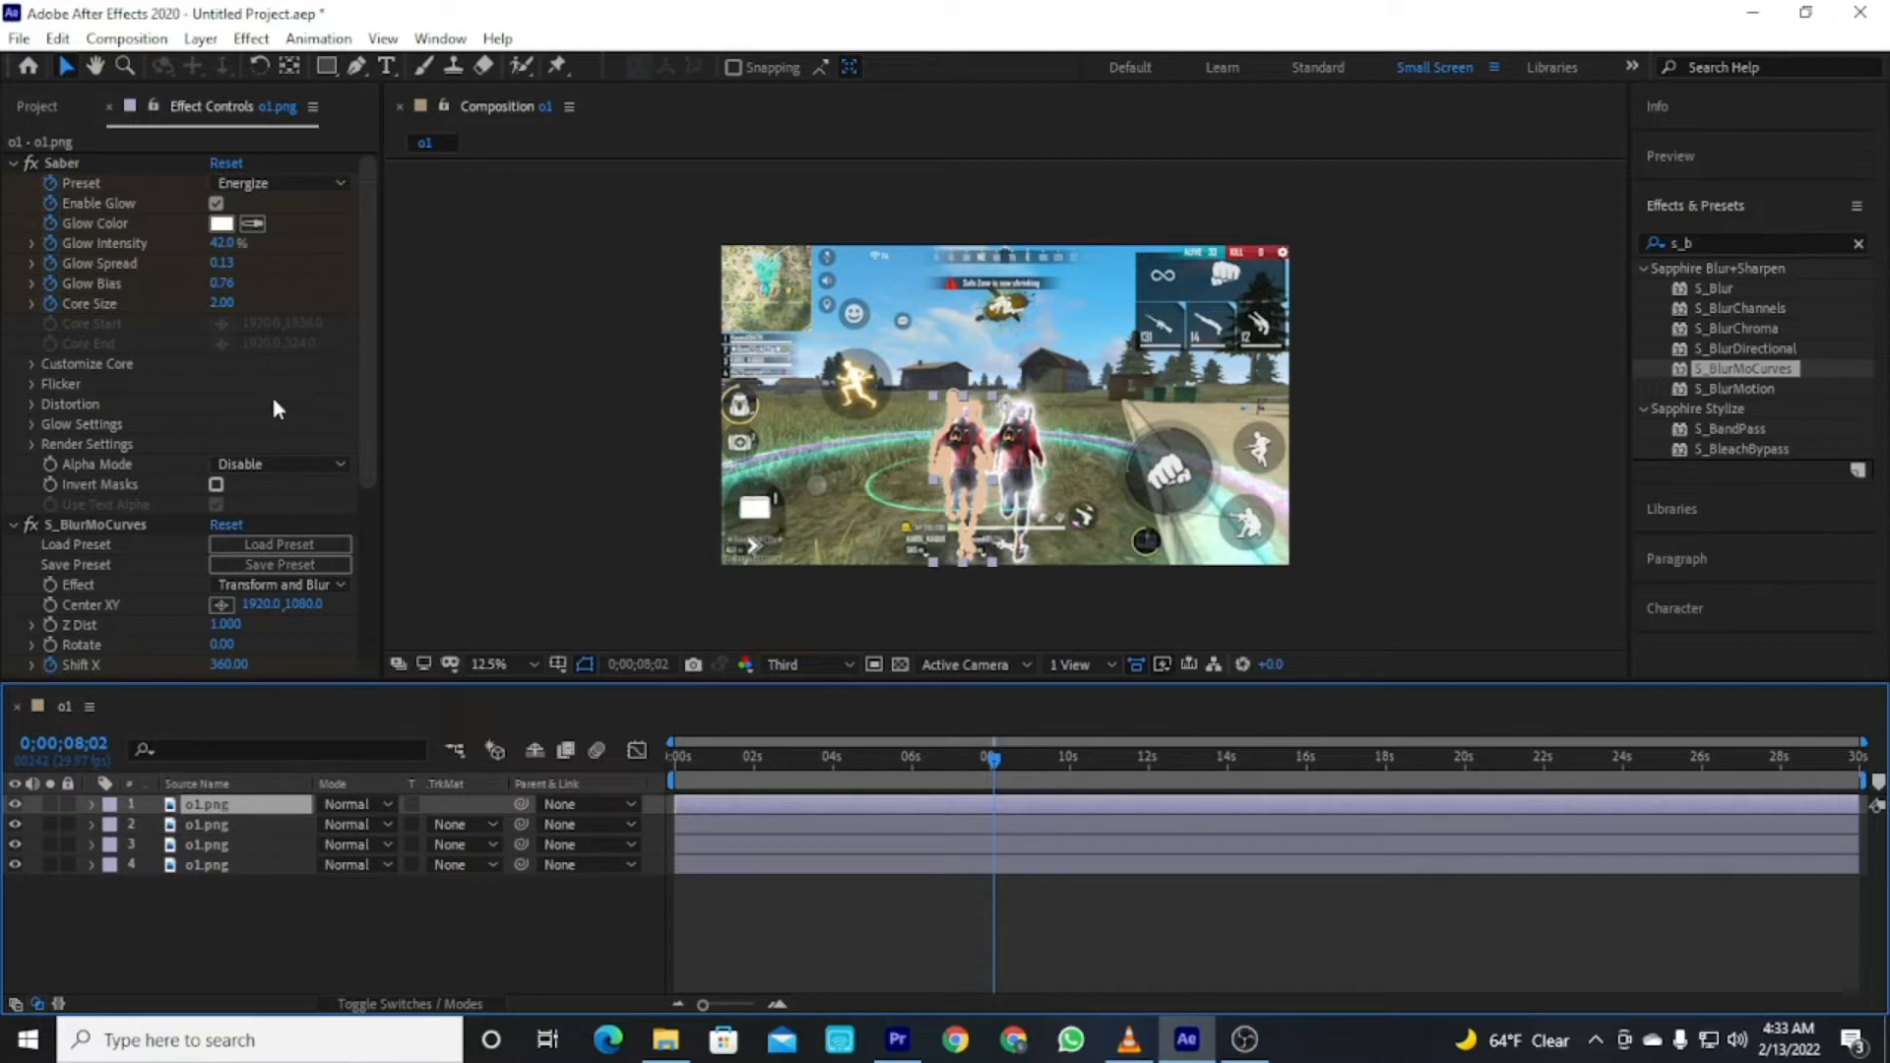
left_click_drag(368, 417, 376, 579)
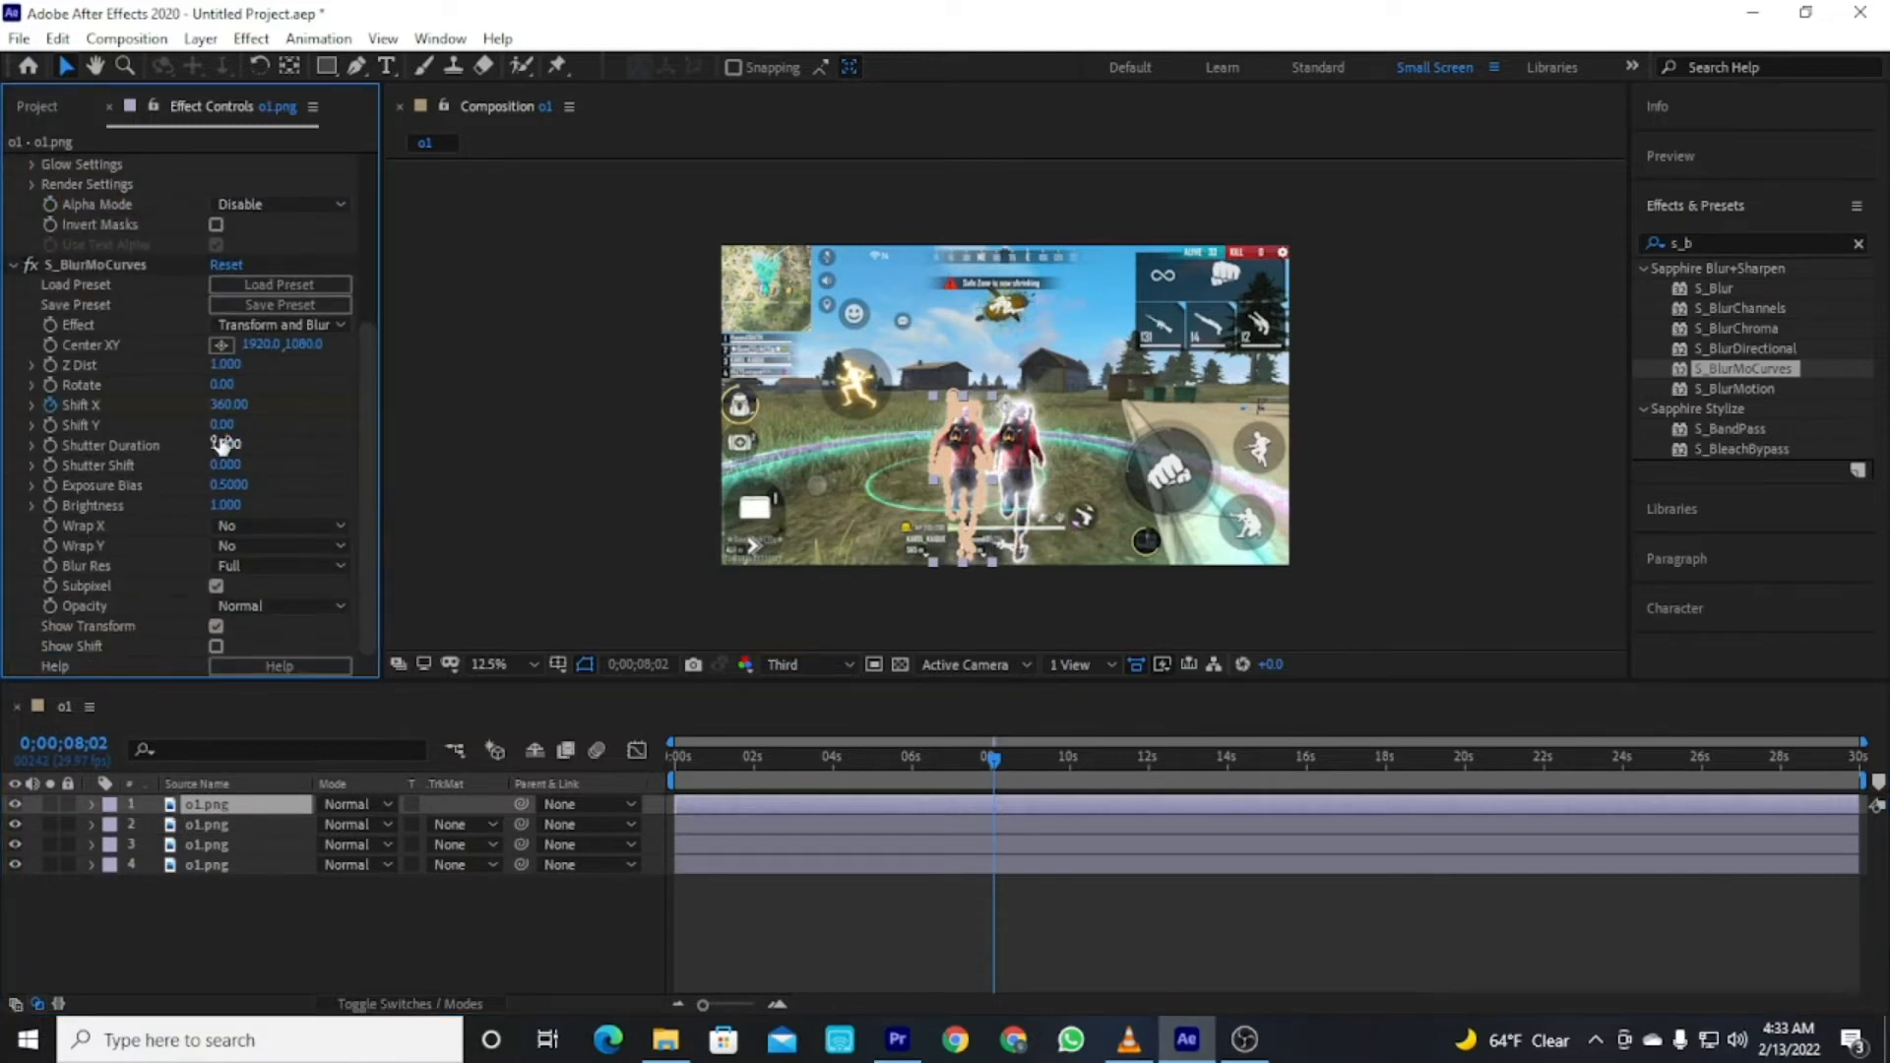
left_click_drag(222, 405, 161, 414)
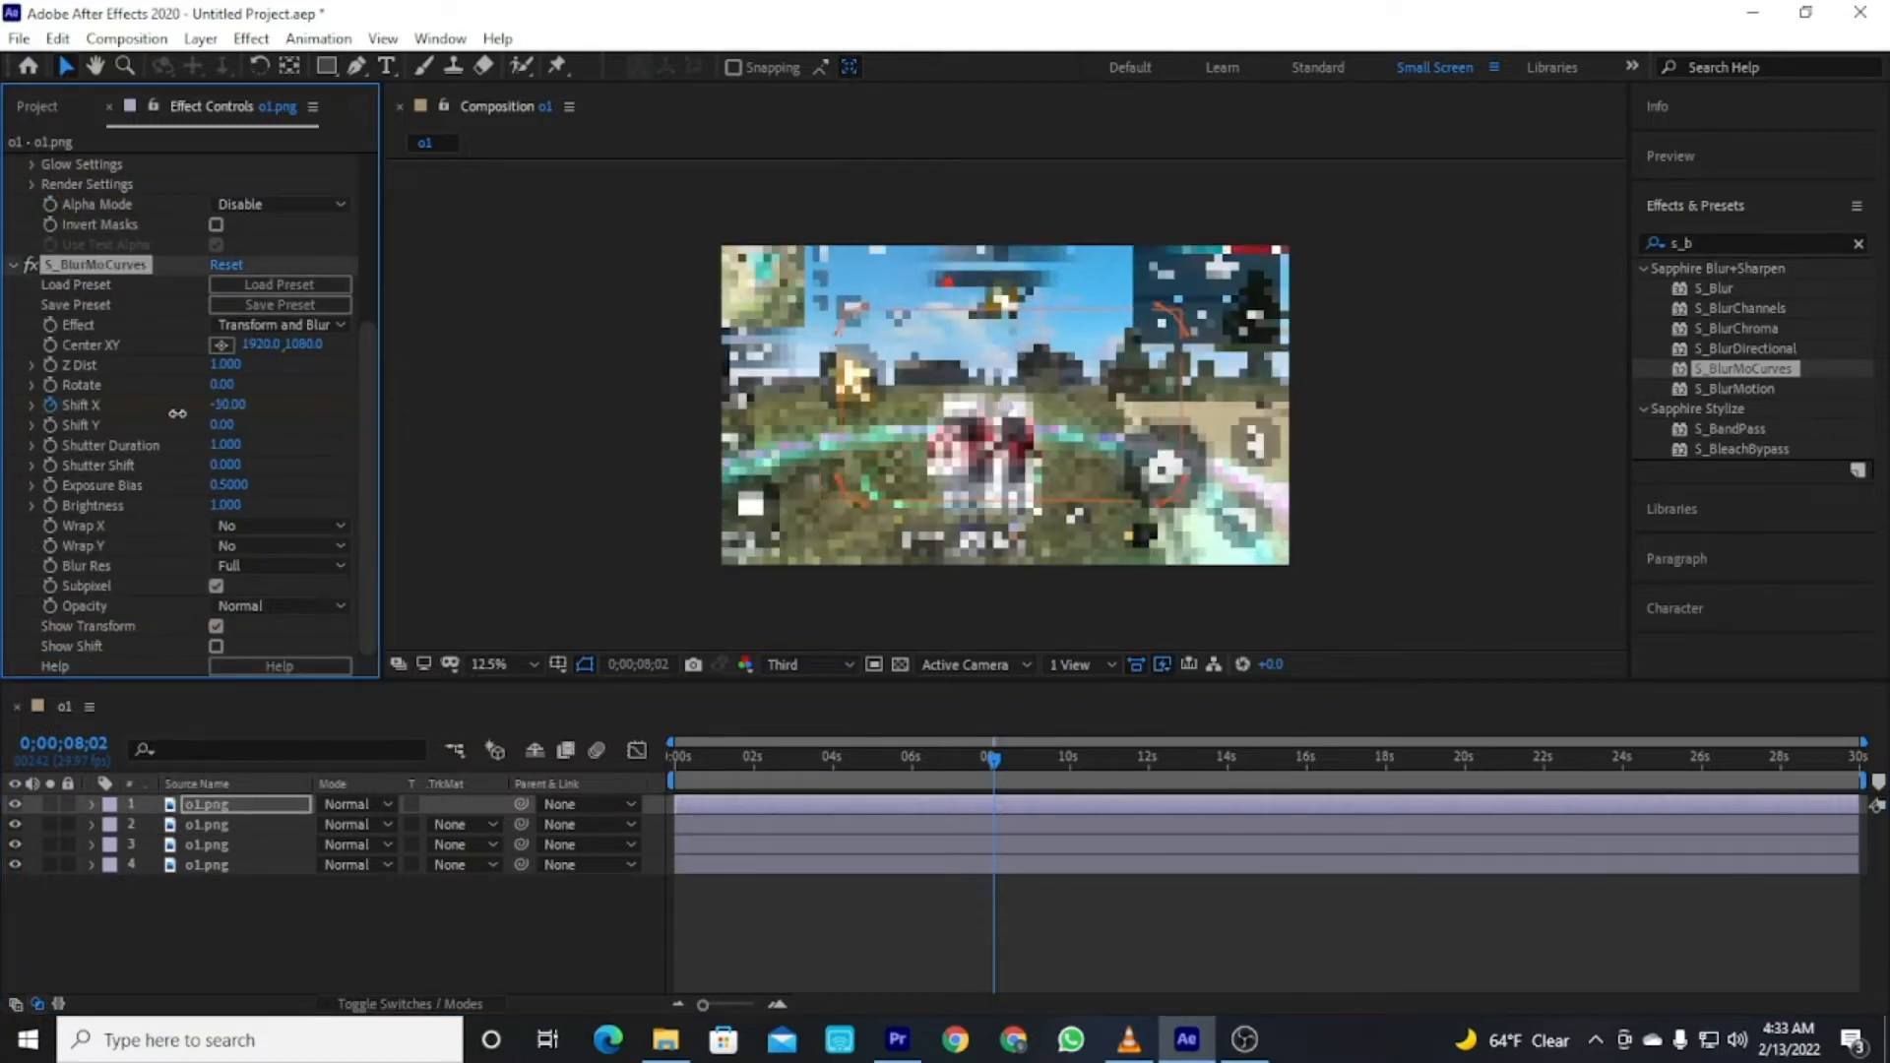
left_click(421, 906)
left_click_drag(224, 405, 211, 404)
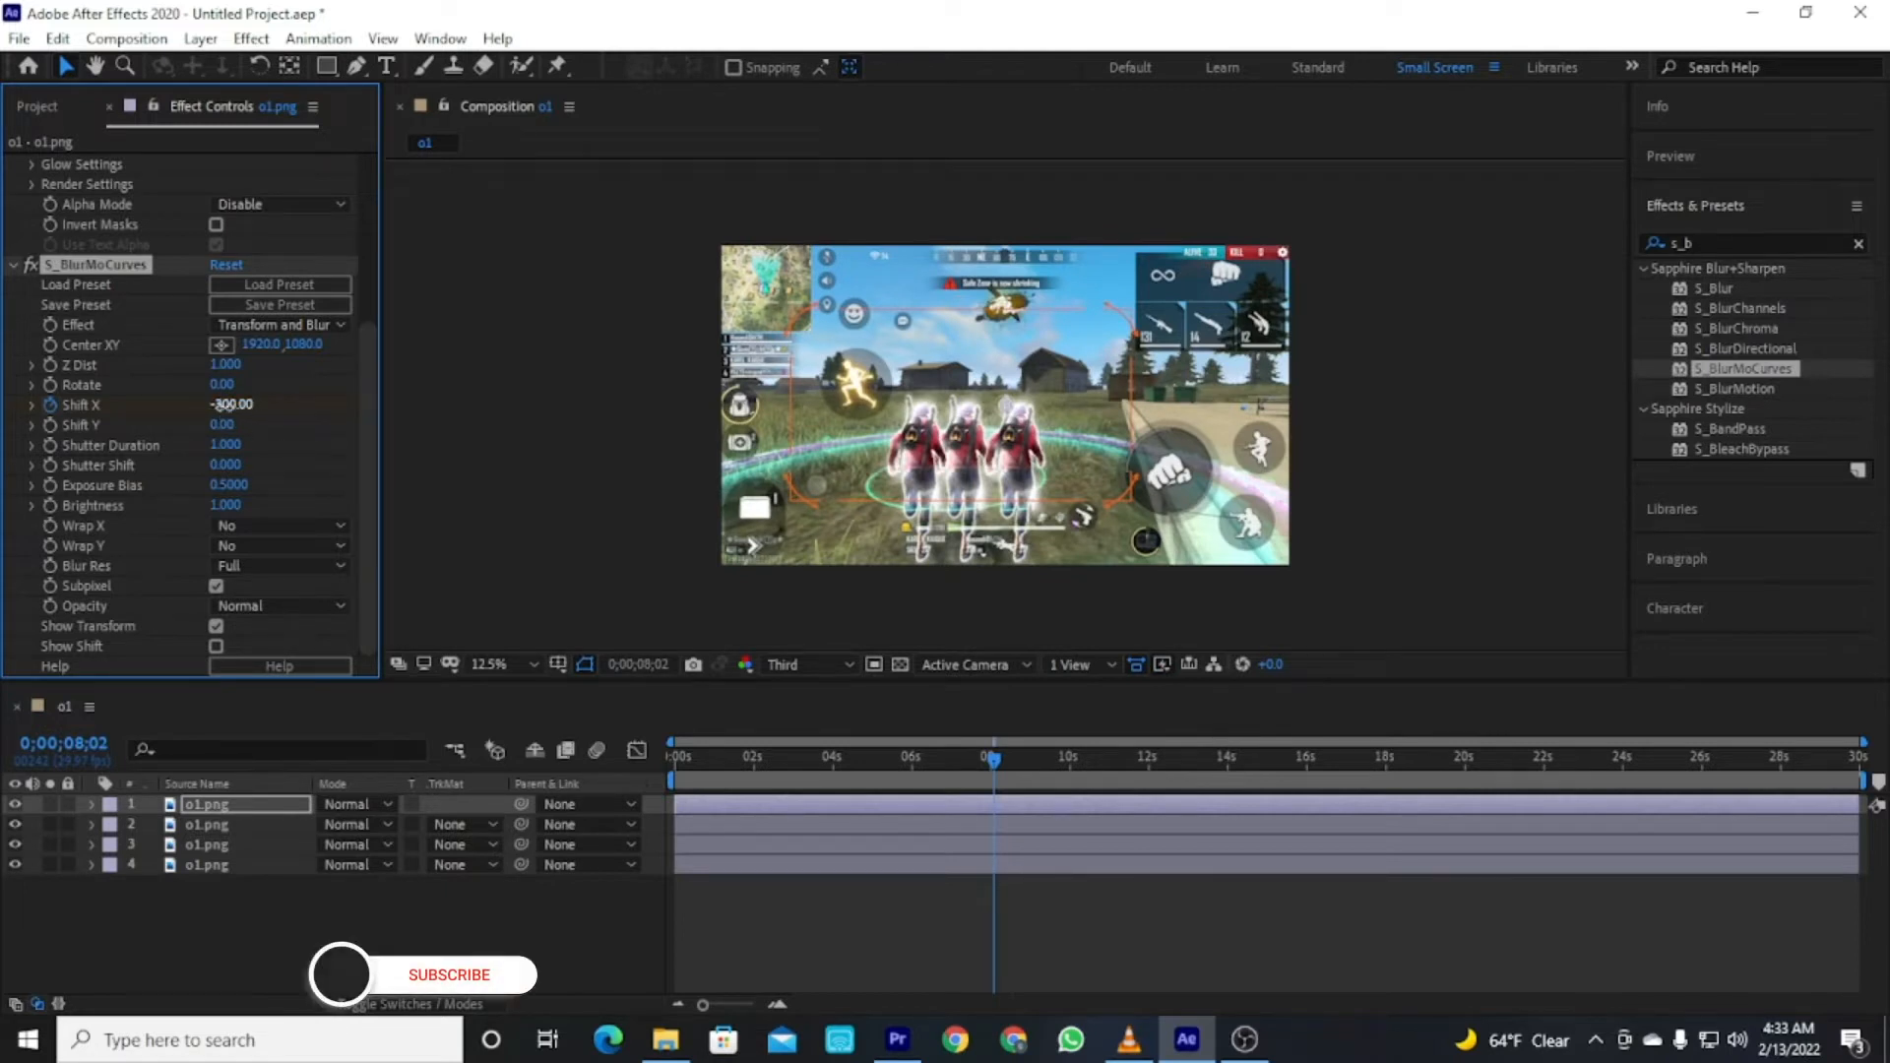
left_click_drag(224, 405, 210, 406)
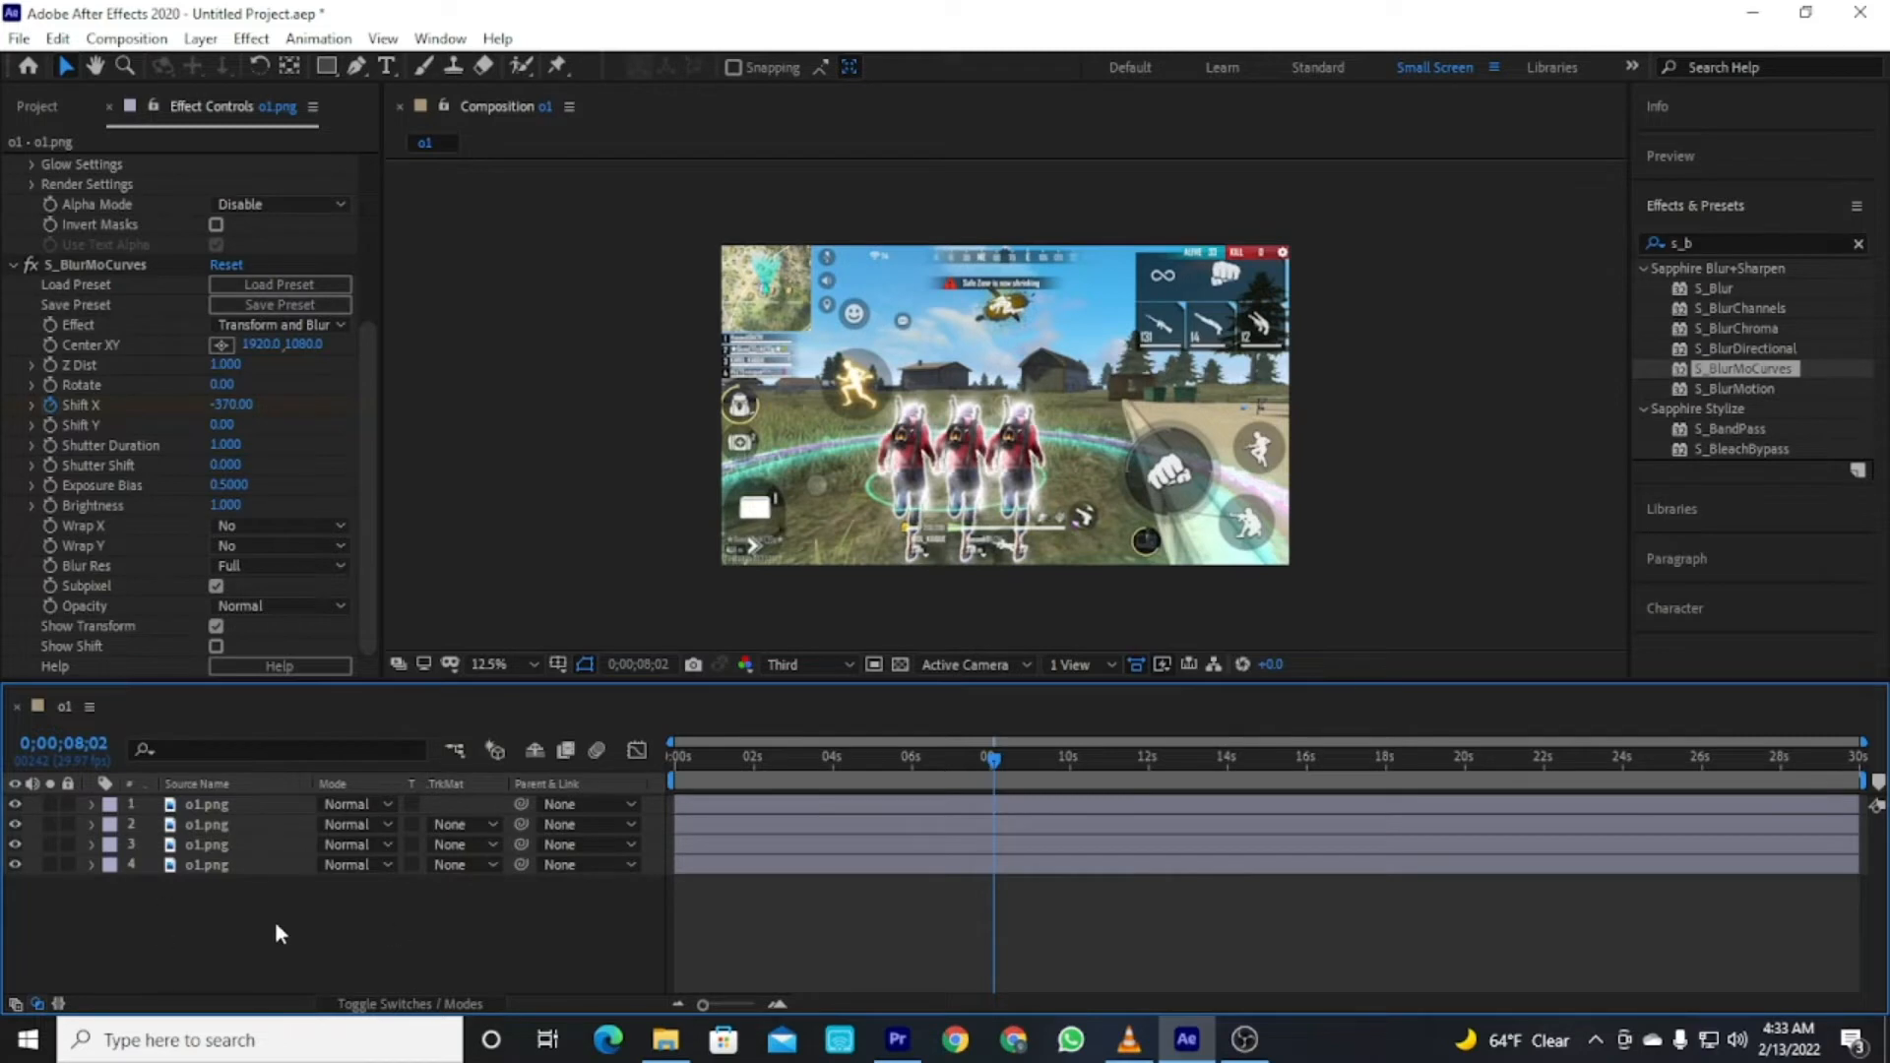
Pre-compose the top three layers into a composition named saber effects, moving all attributes.
left_click_drag(217, 908, 277, 787)
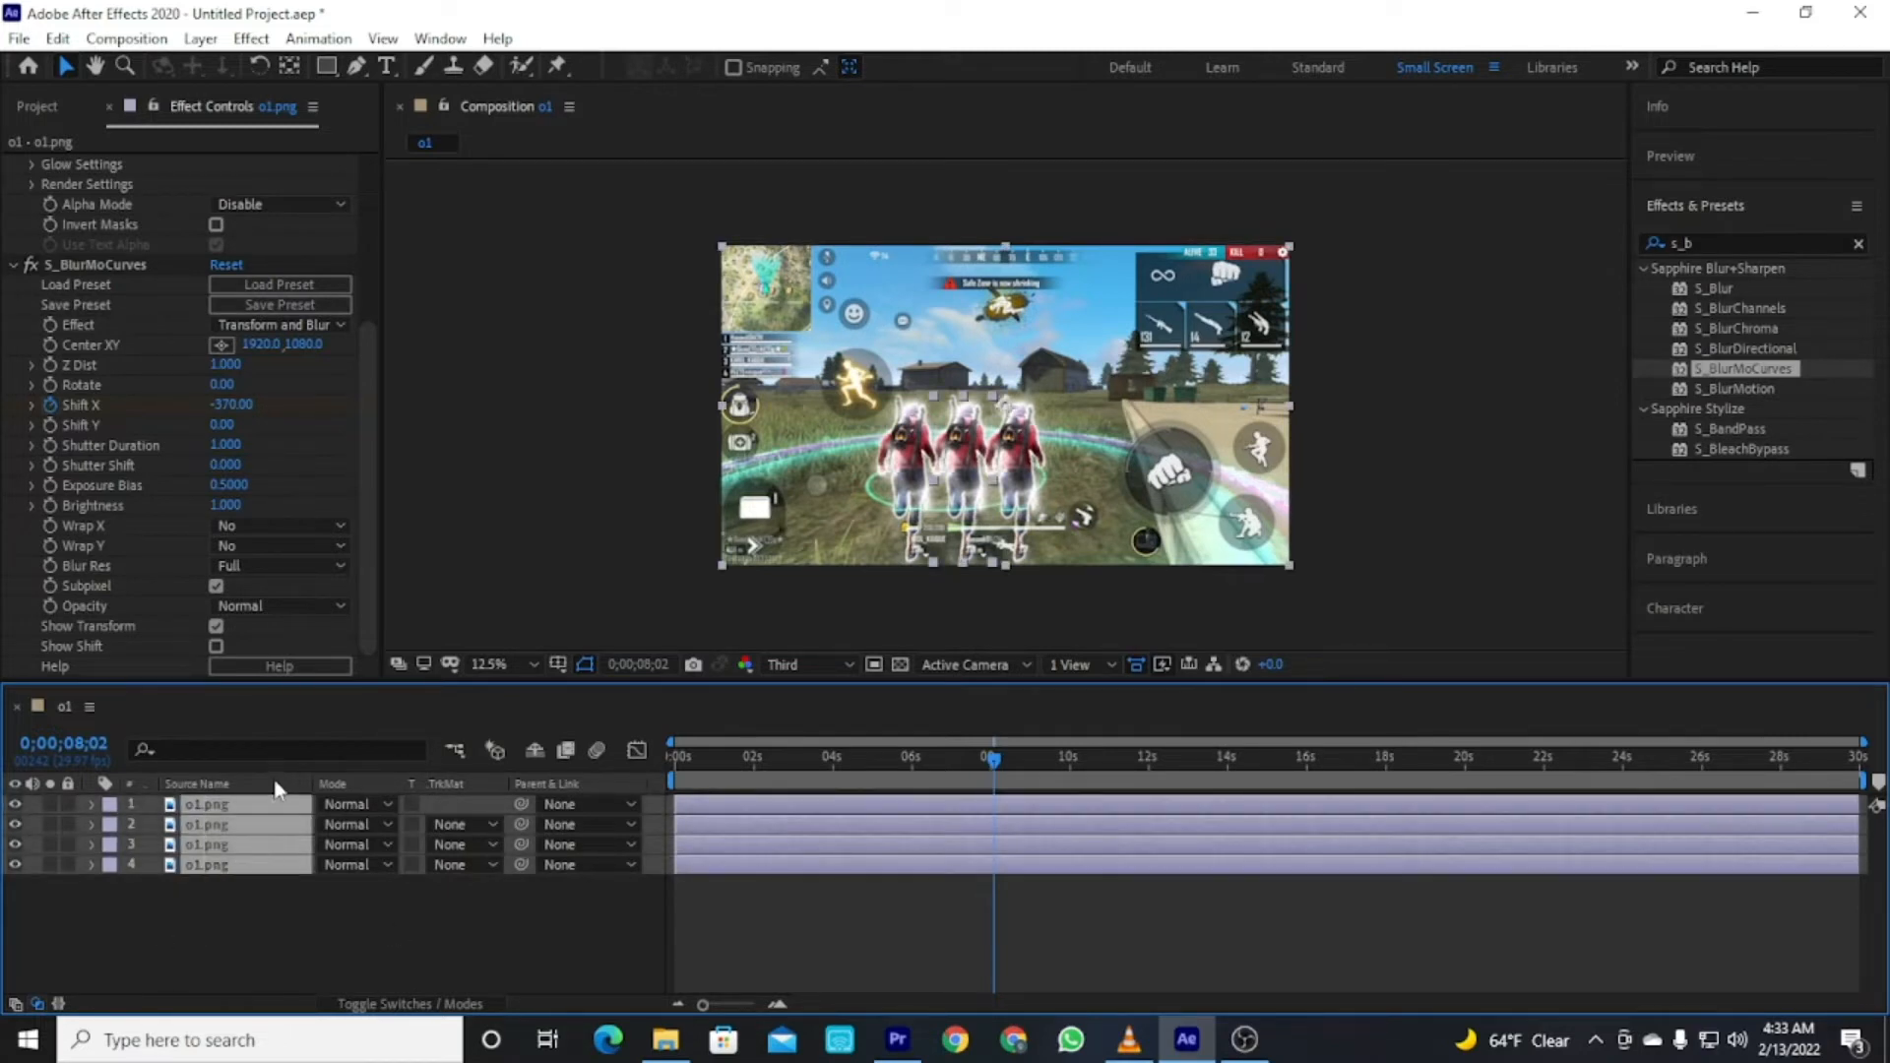
right_click(230, 832)
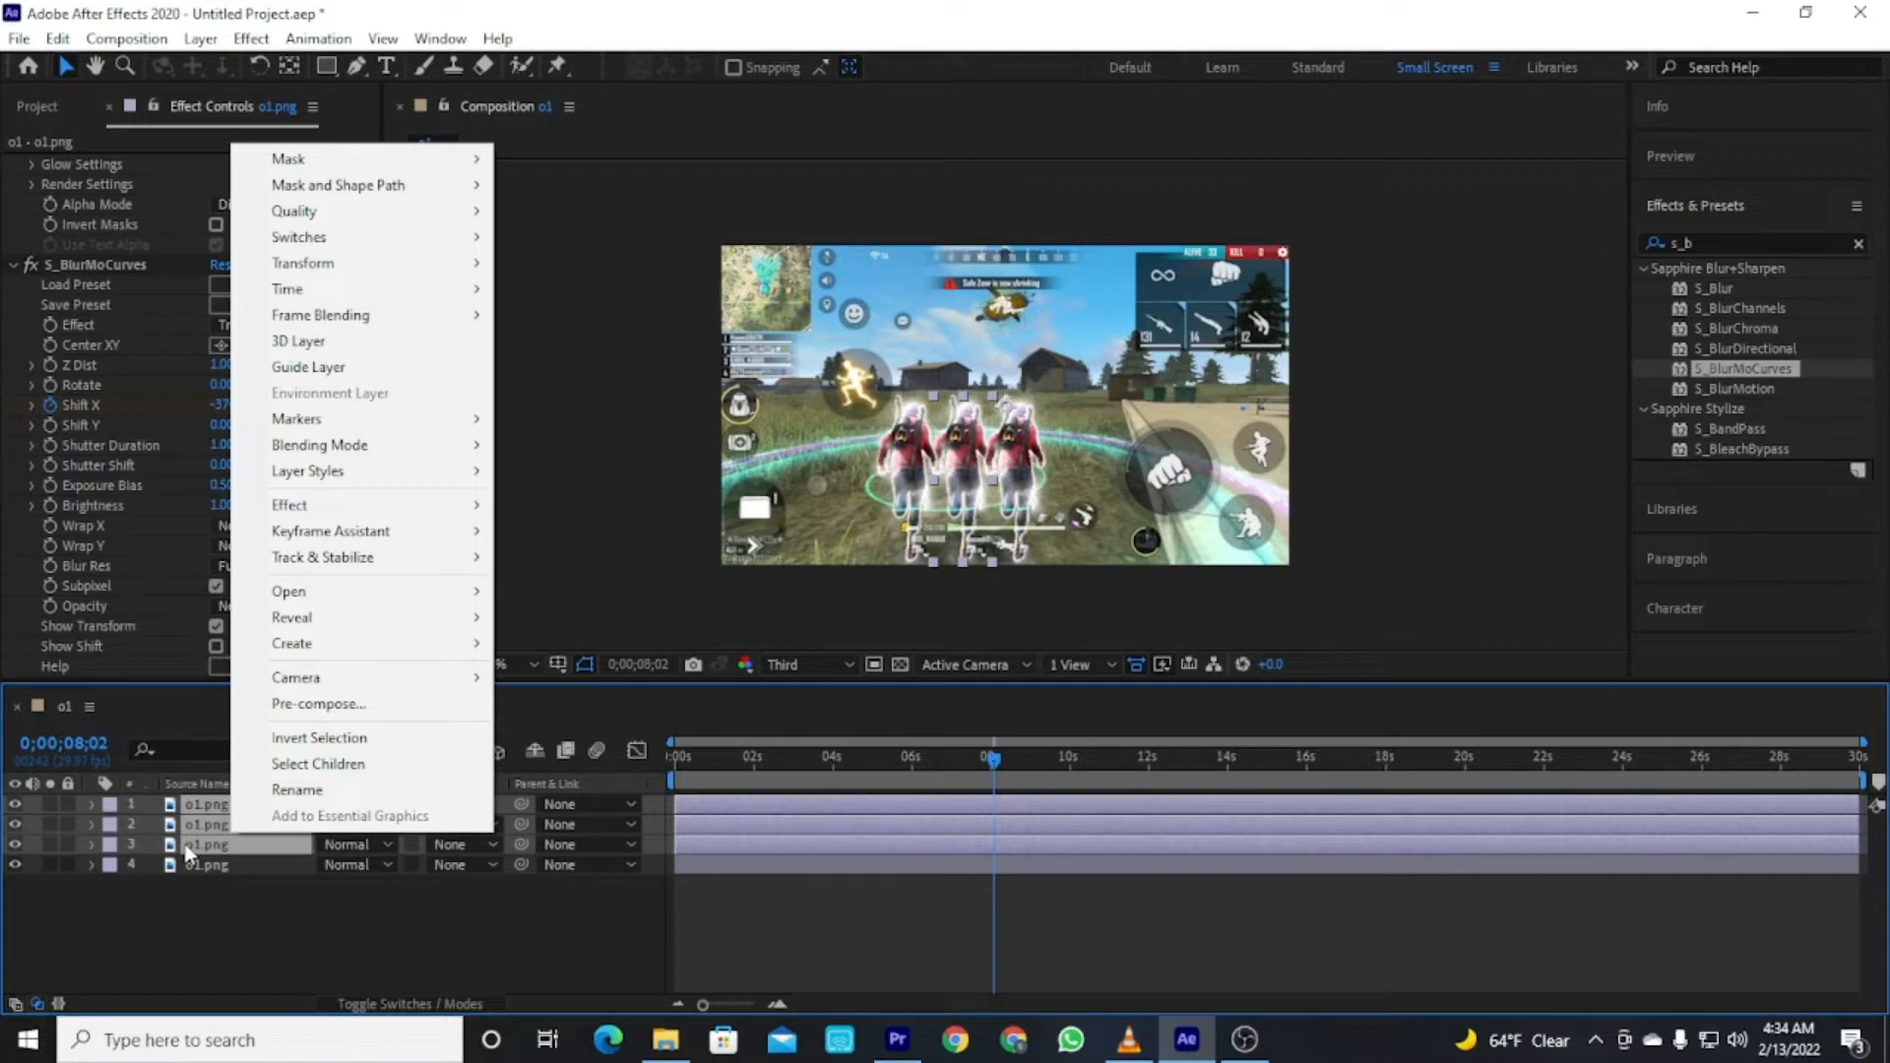
left_click(256, 945)
left_click_drag(218, 907, 269, 721)
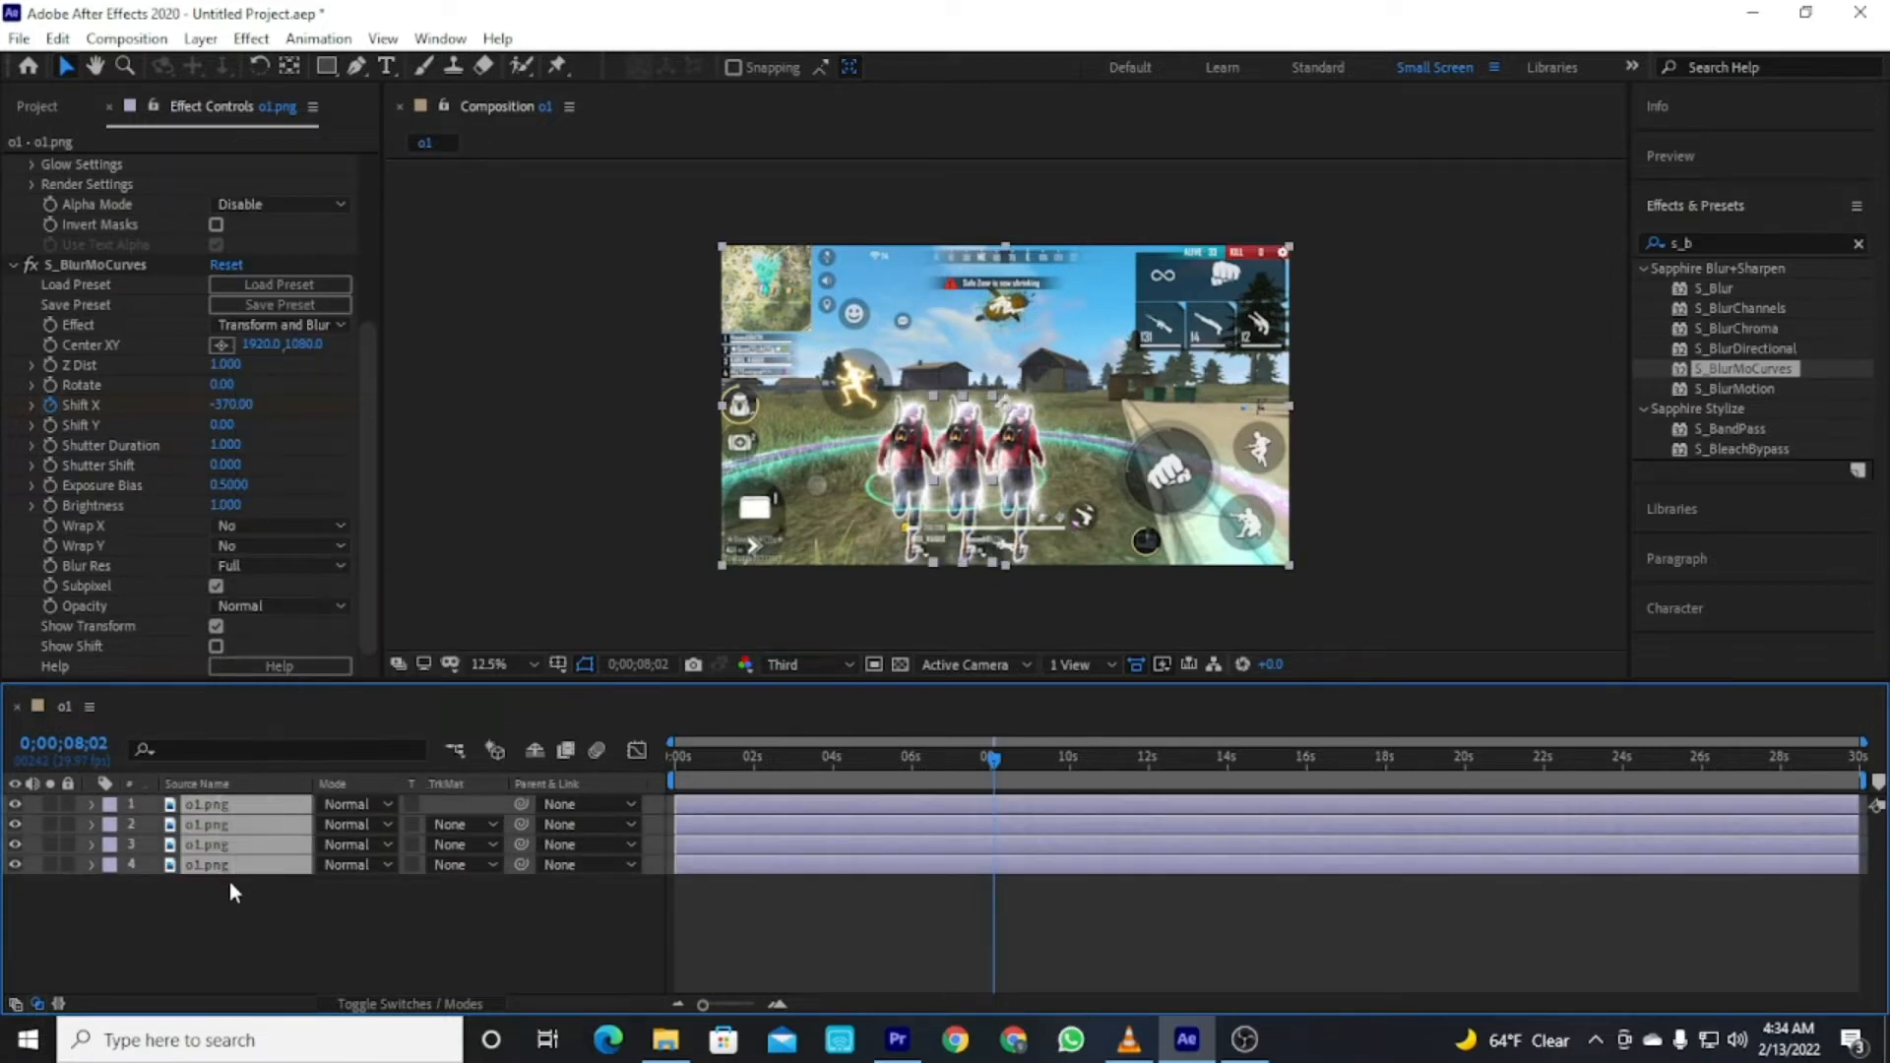
left_click(228, 865, "ctrl")
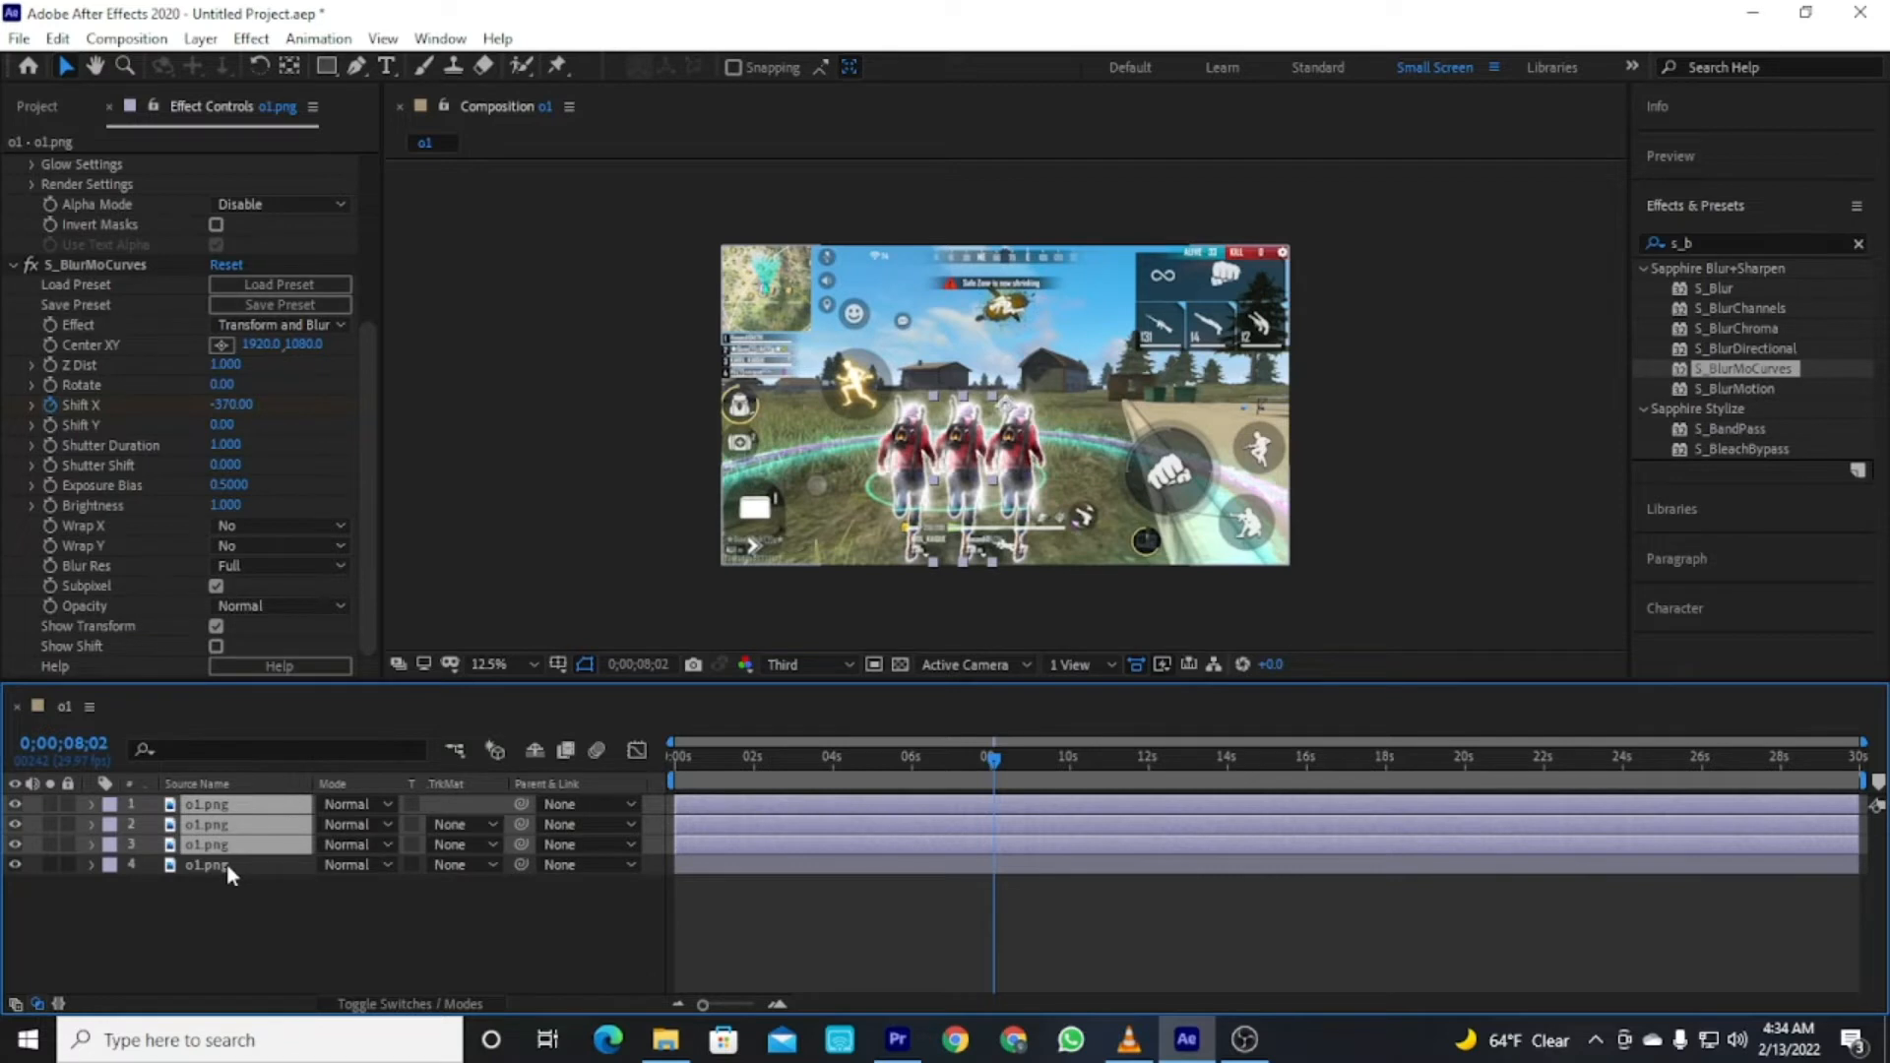
key("ctrl+shift+c")
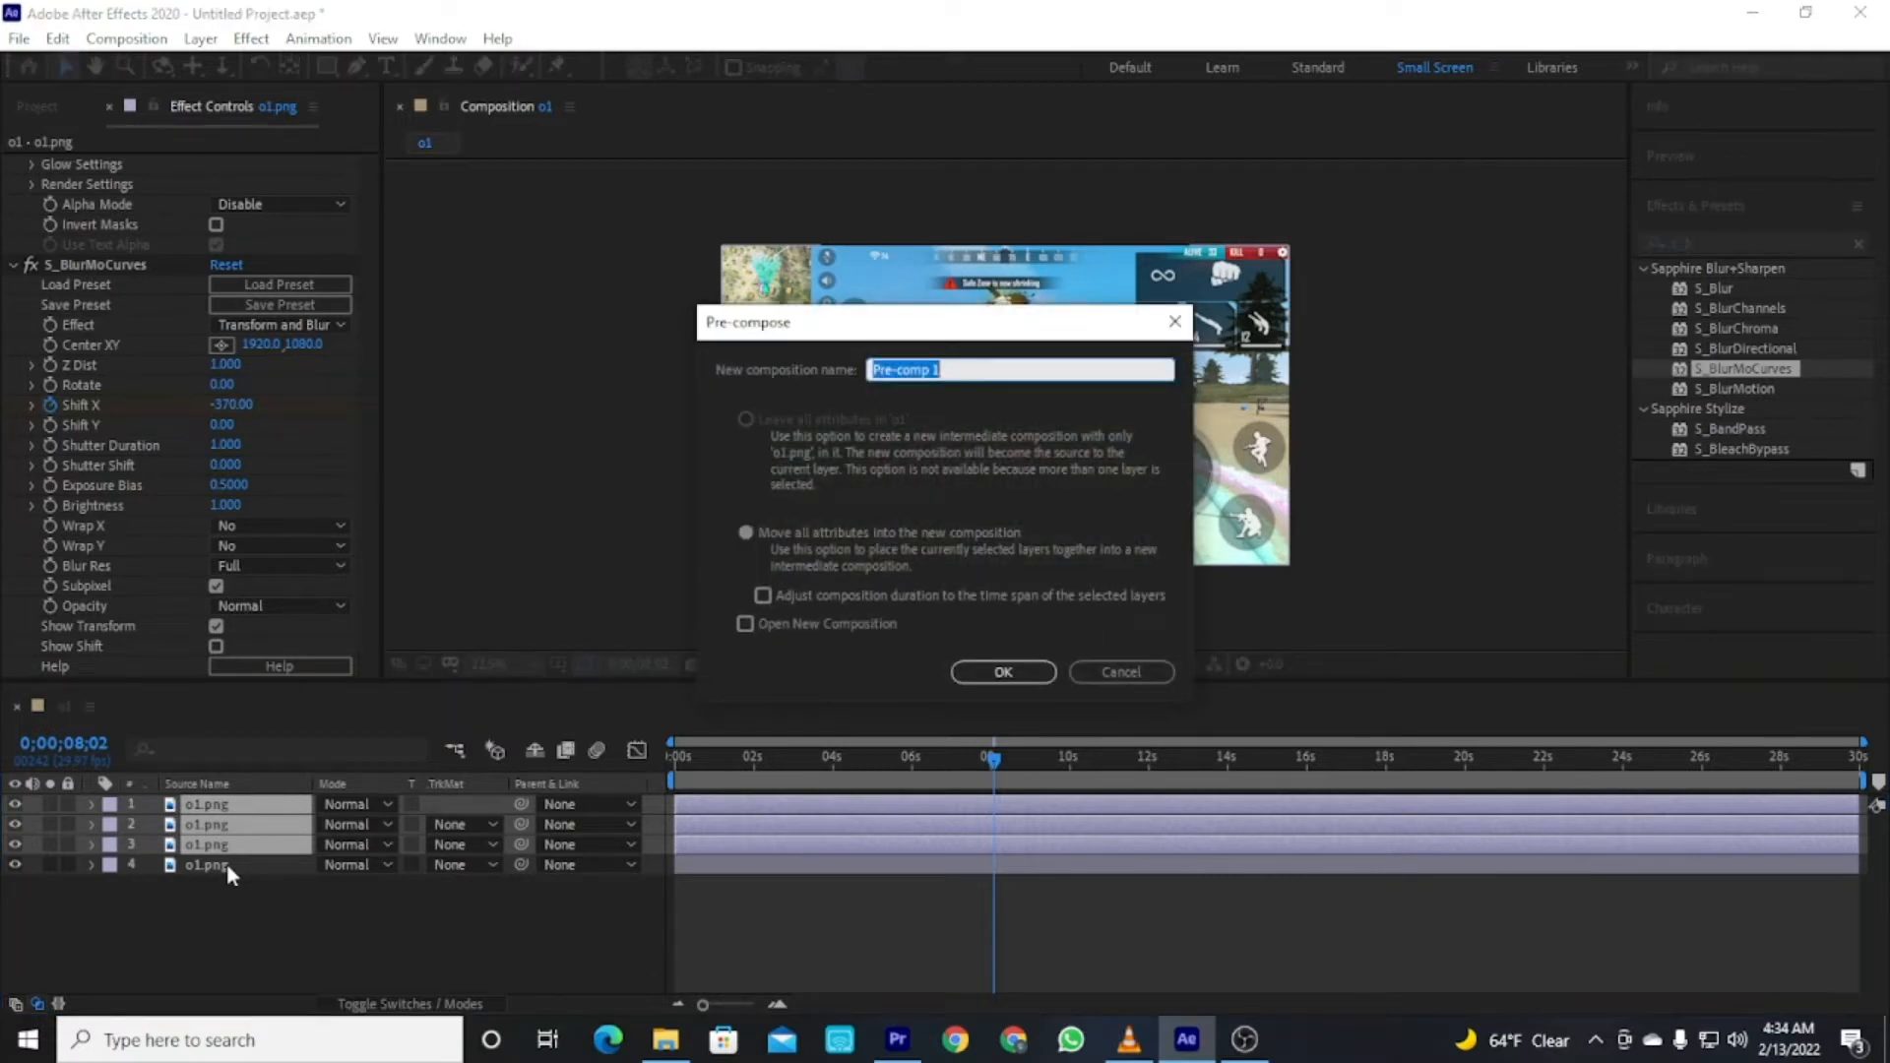
type("saber effects")
left_click(747, 532)
left_click(1003, 671)
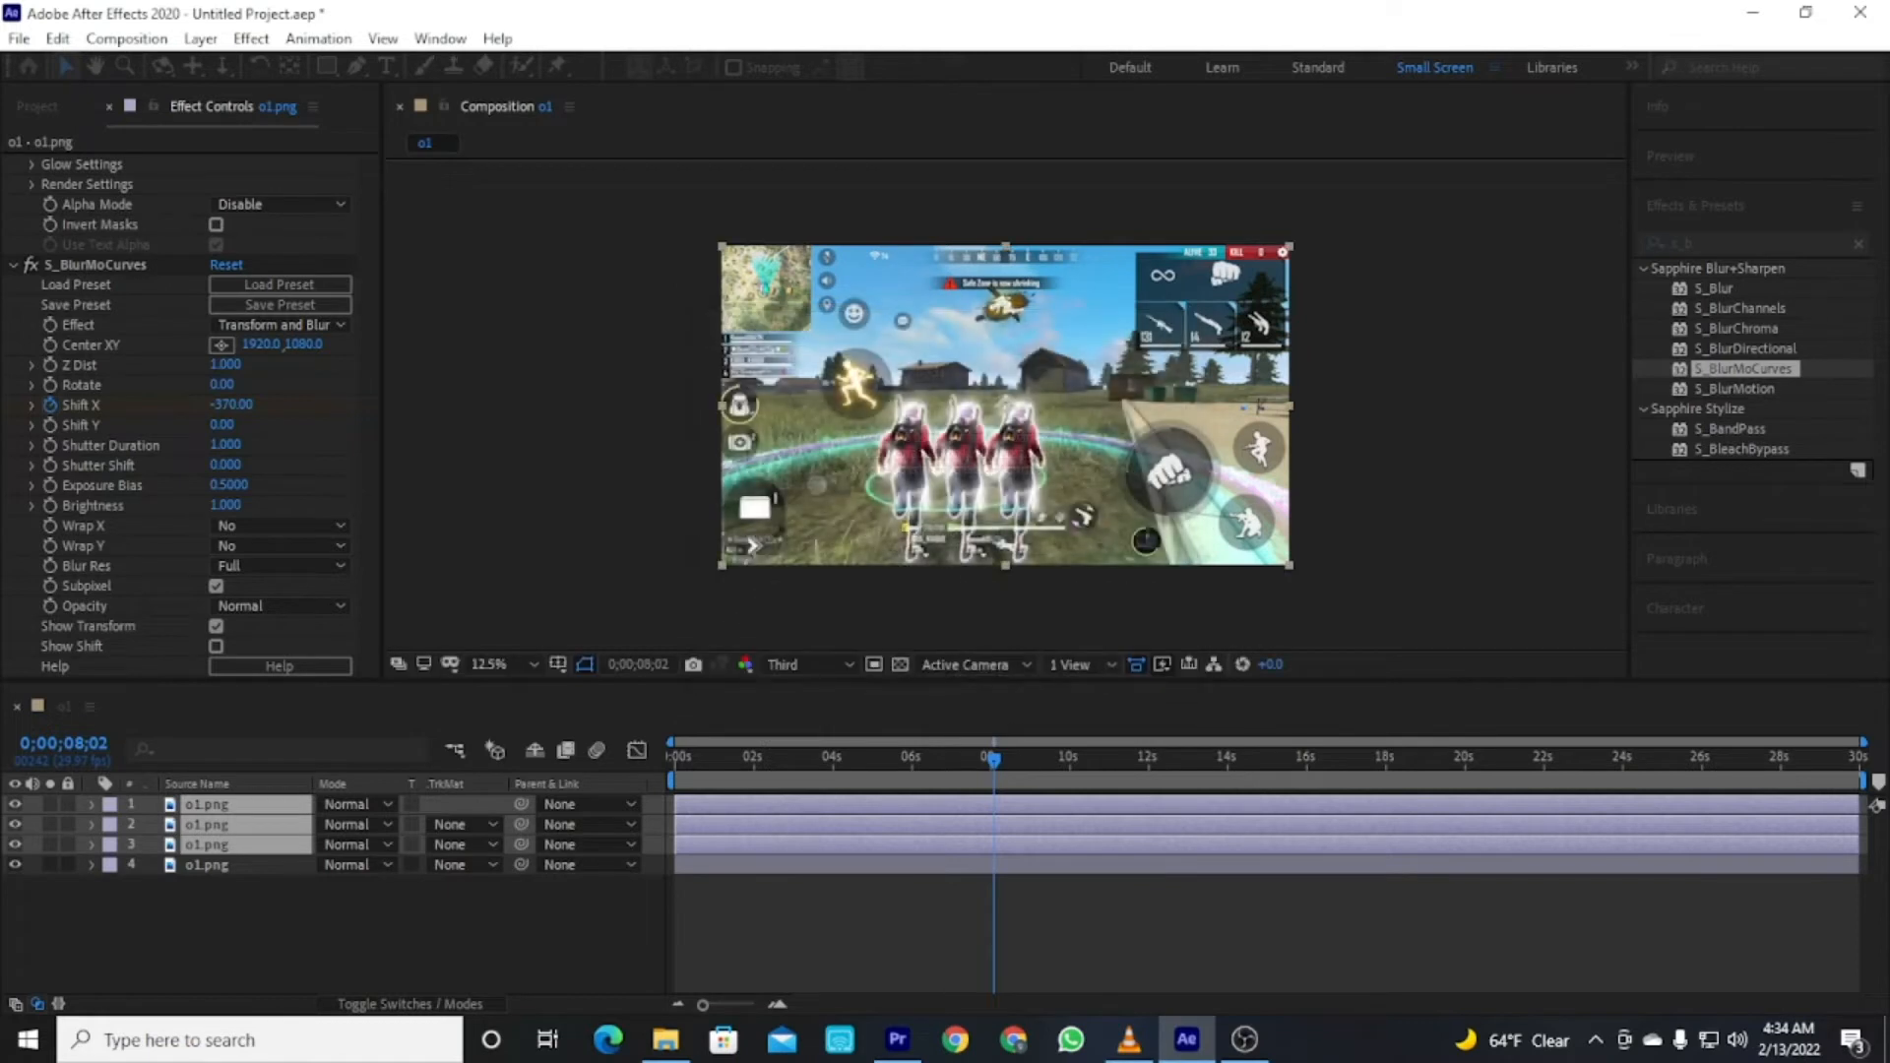
Search effects for saber and apply the Saber effect to the red saber solid layer.
left_click(299, 829)
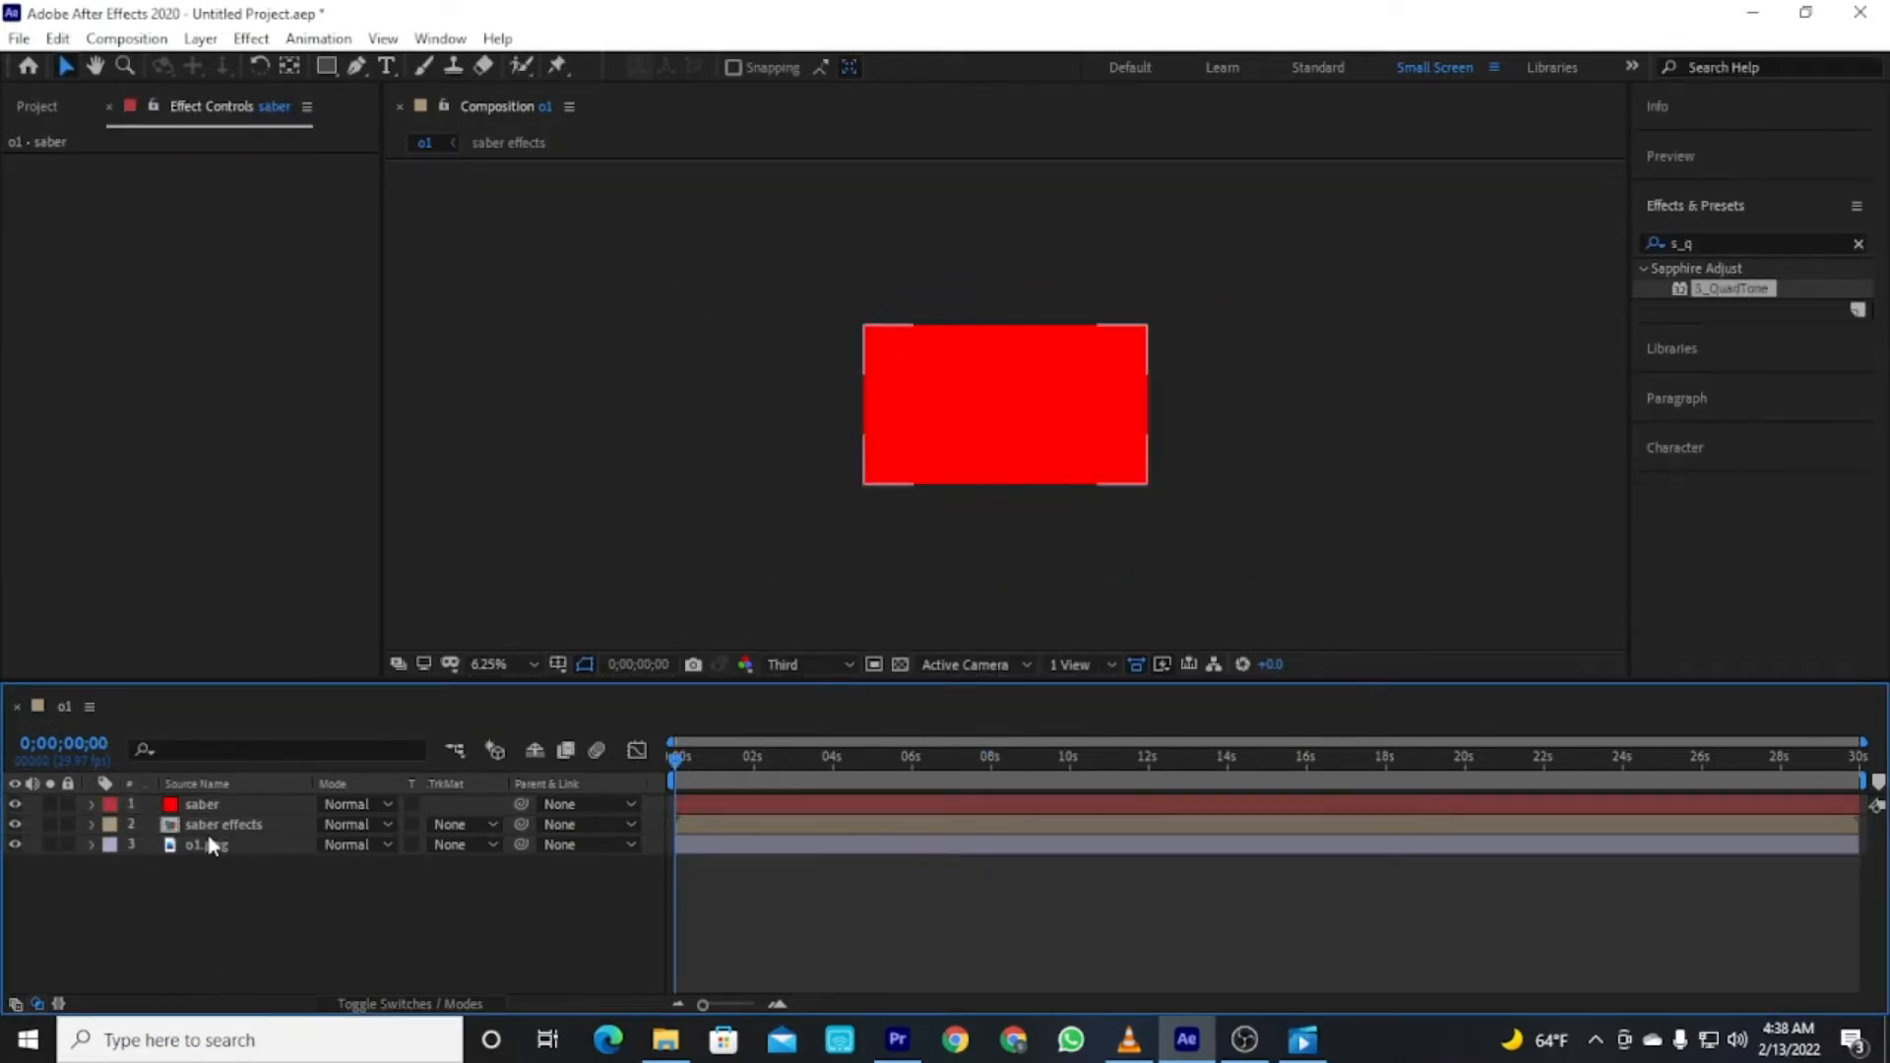
left_click(250, 808)
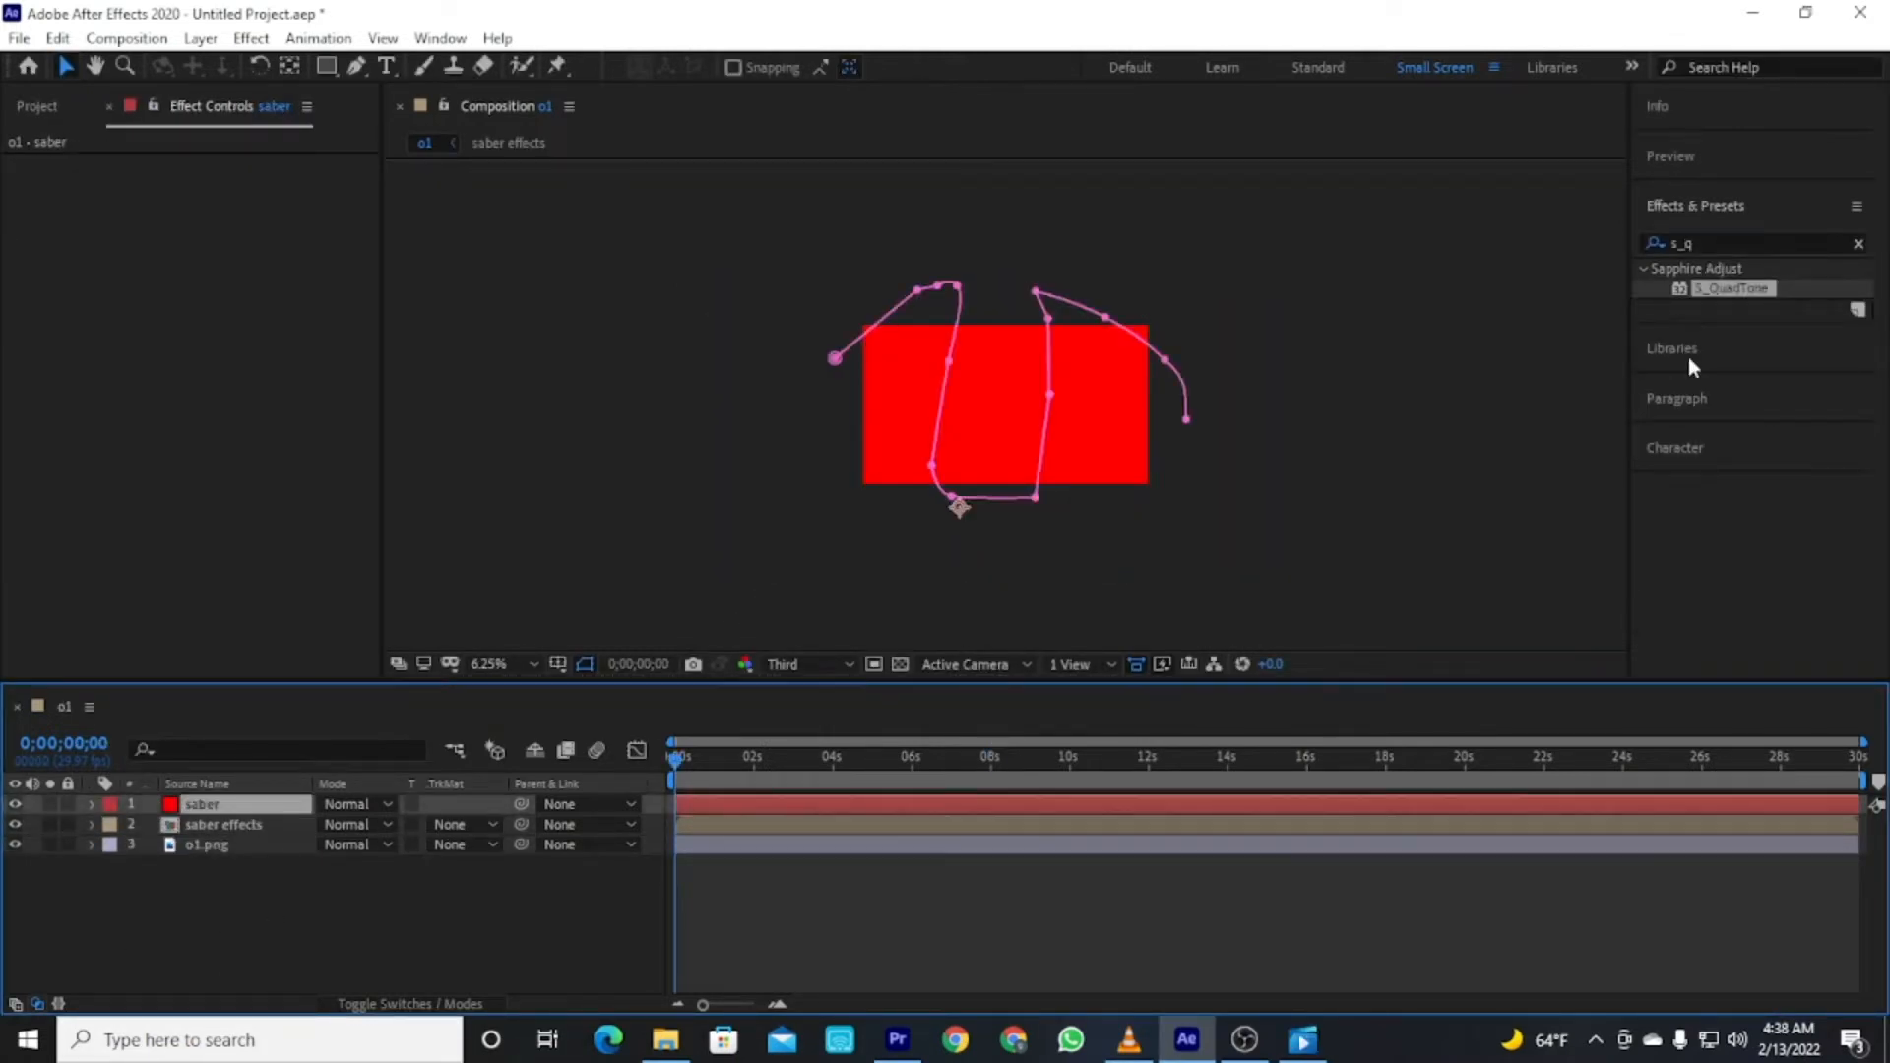
left_click(1758, 243)
type("sa")
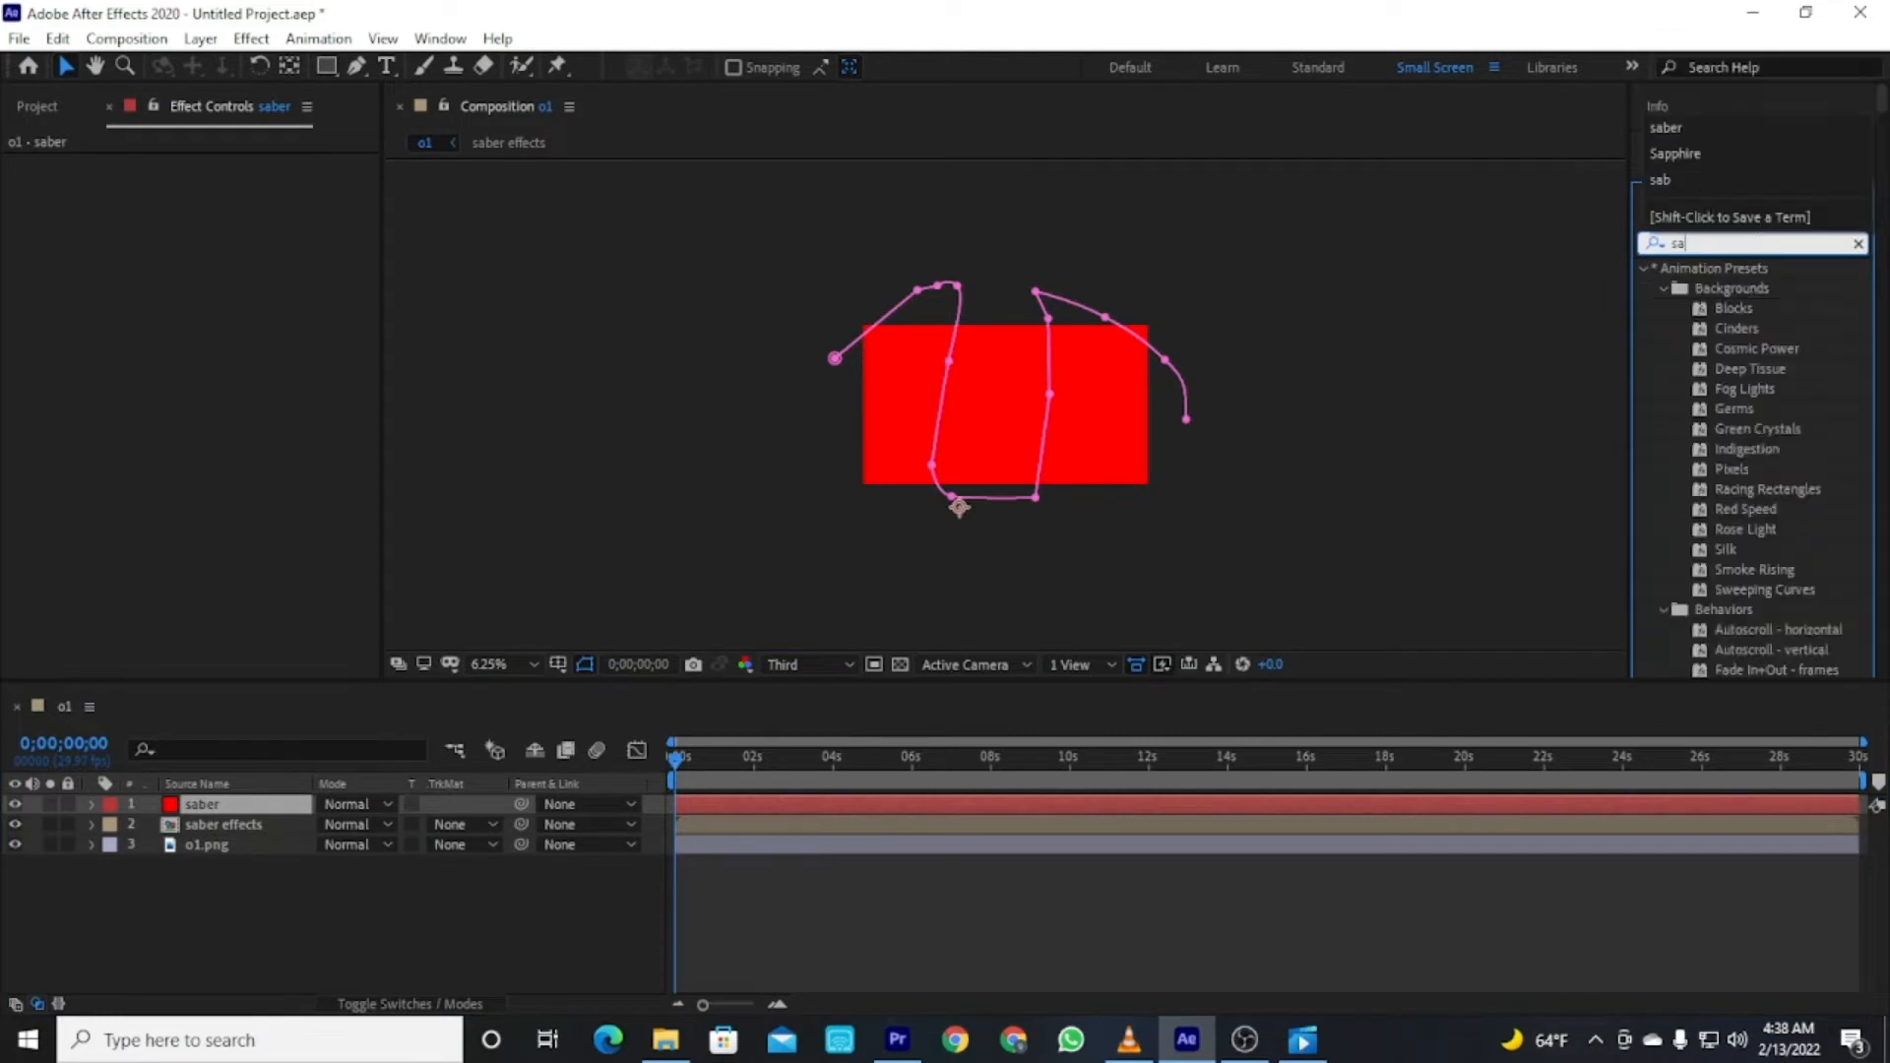
type("ber")
left_click_drag(1710, 288, 1327, 803)
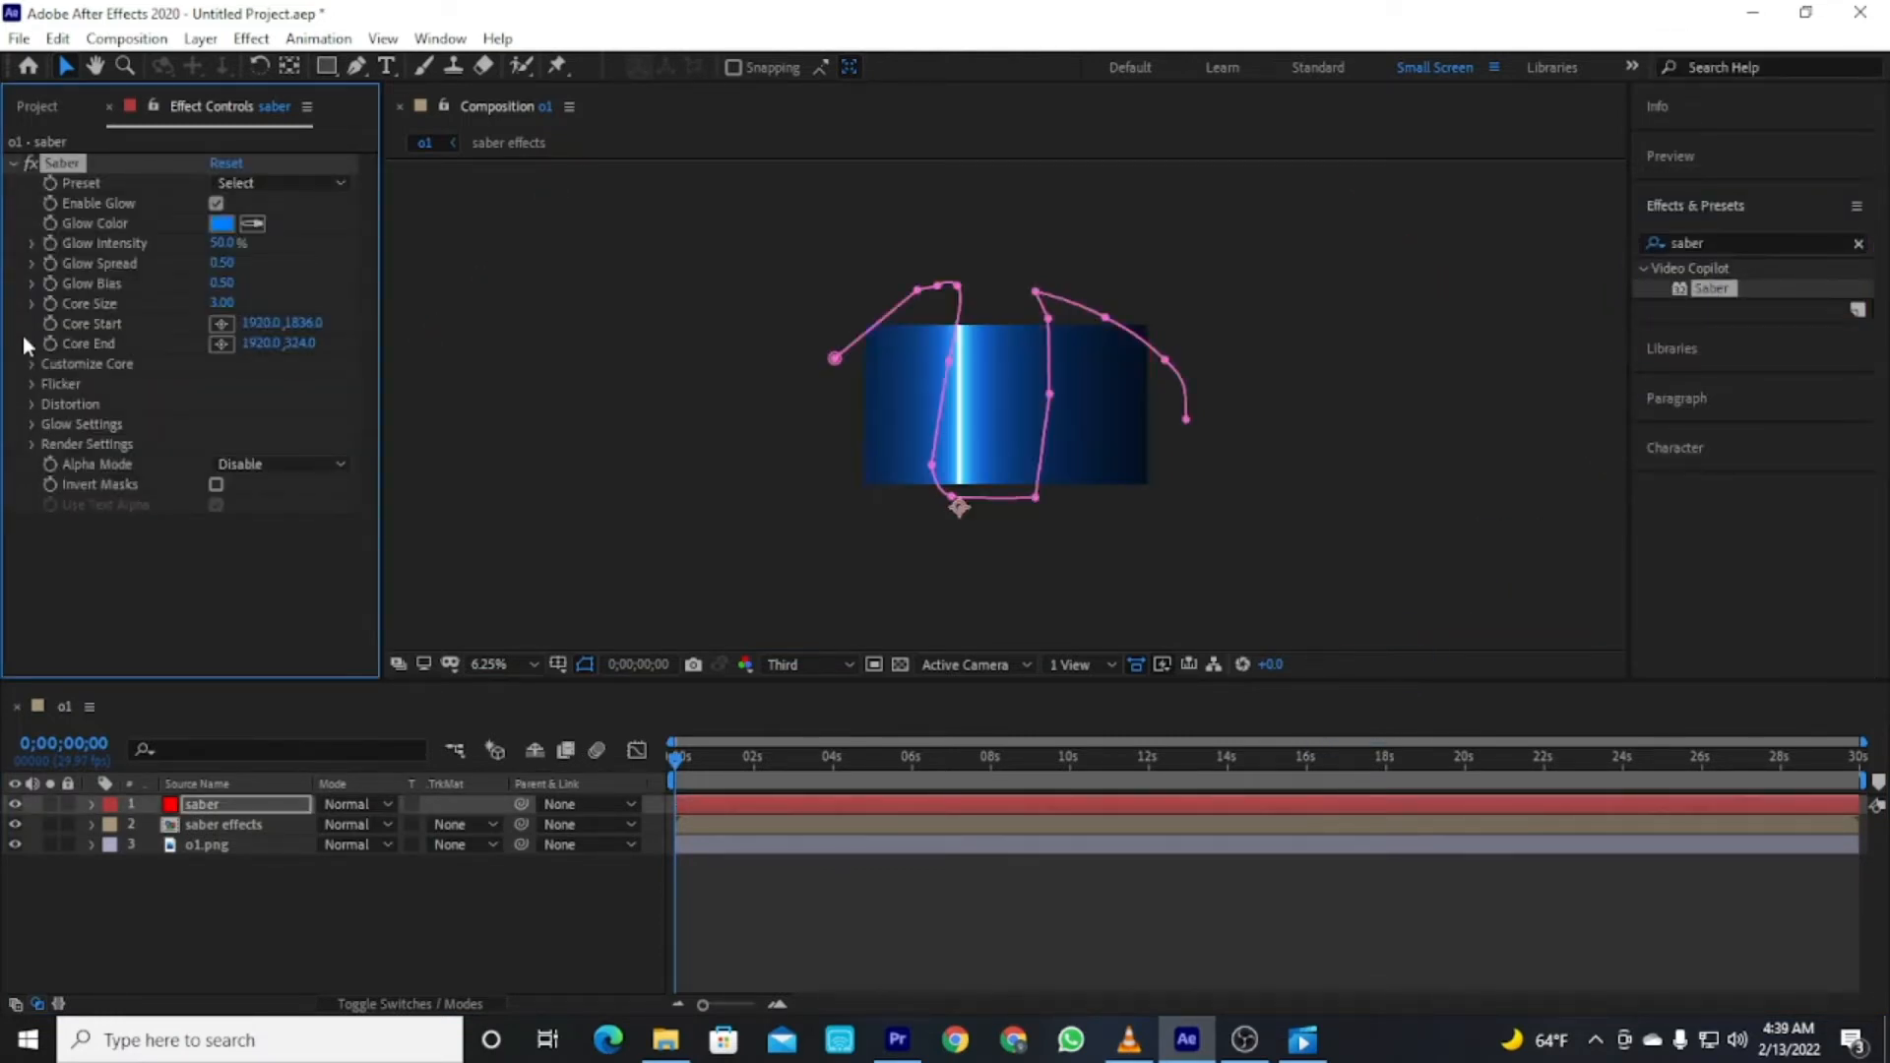
Set the Saber Core Type to Layer Masks under Customize Core.
left_click(35, 365)
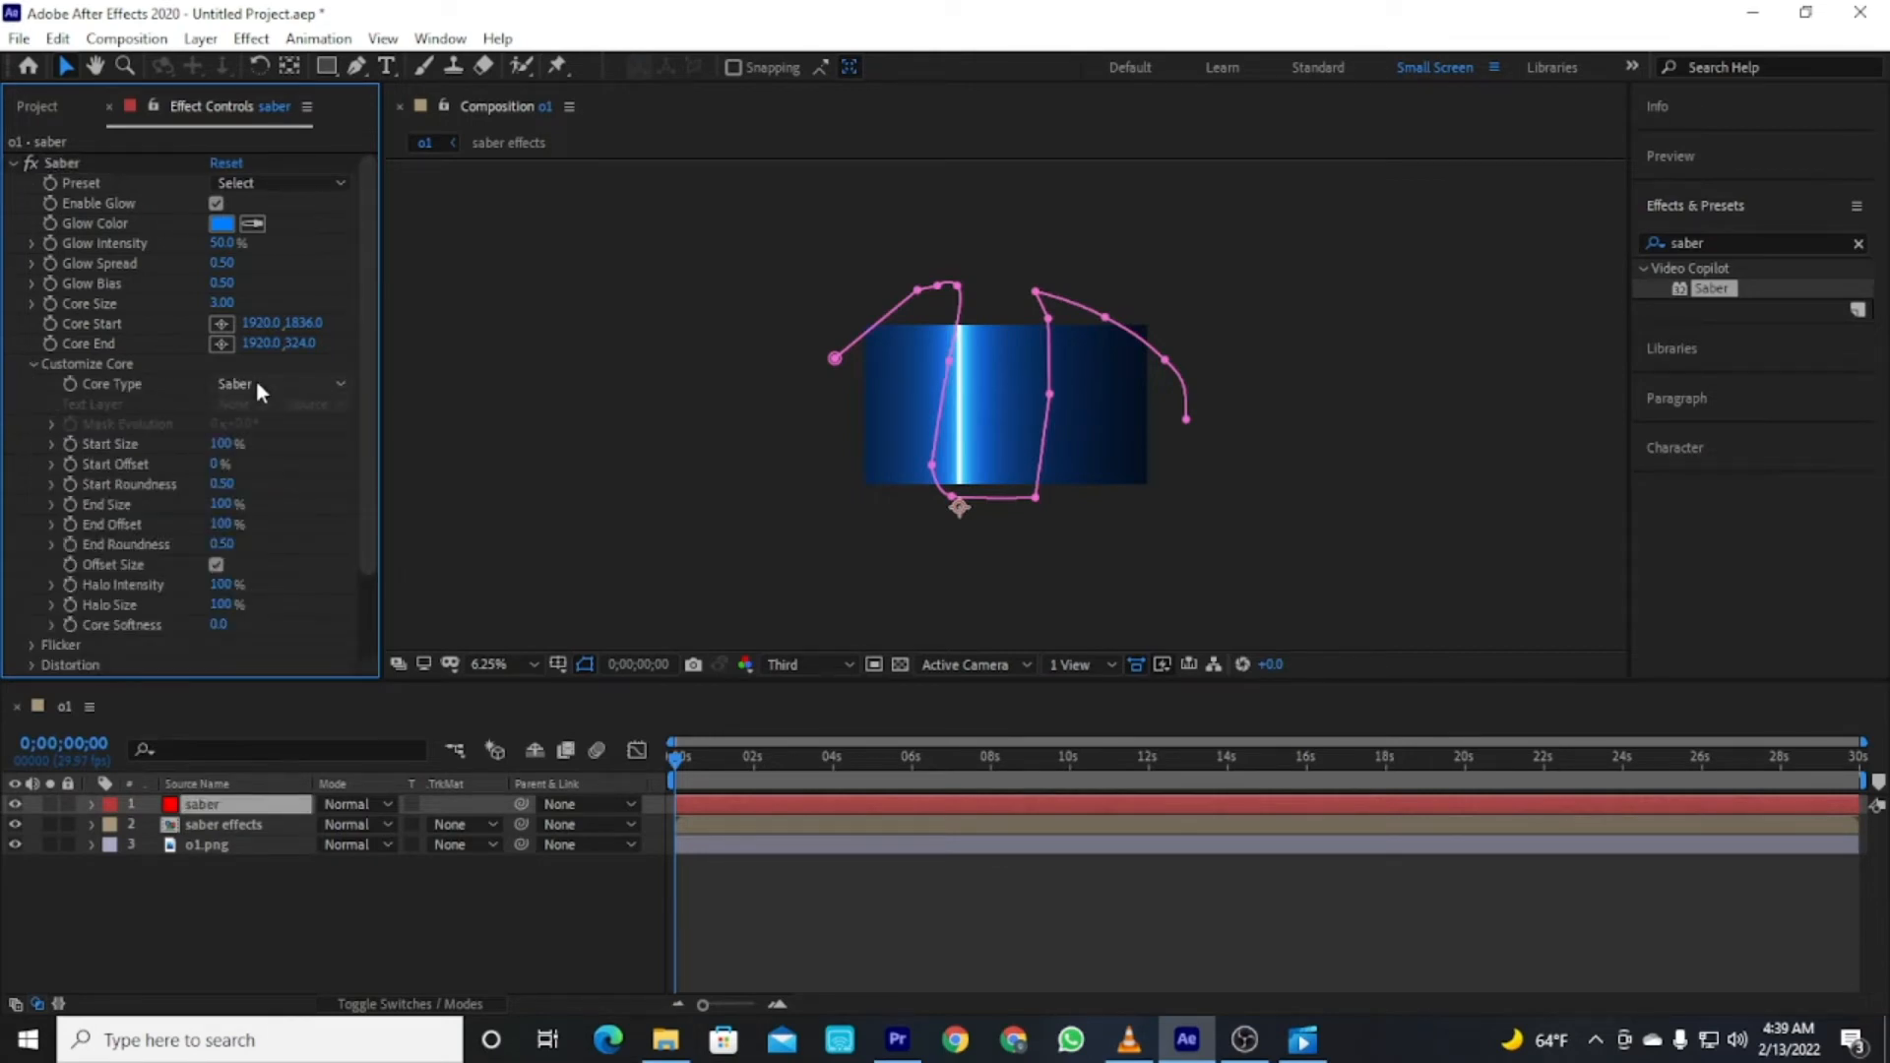
left_click(257, 382)
left_click(296, 435)
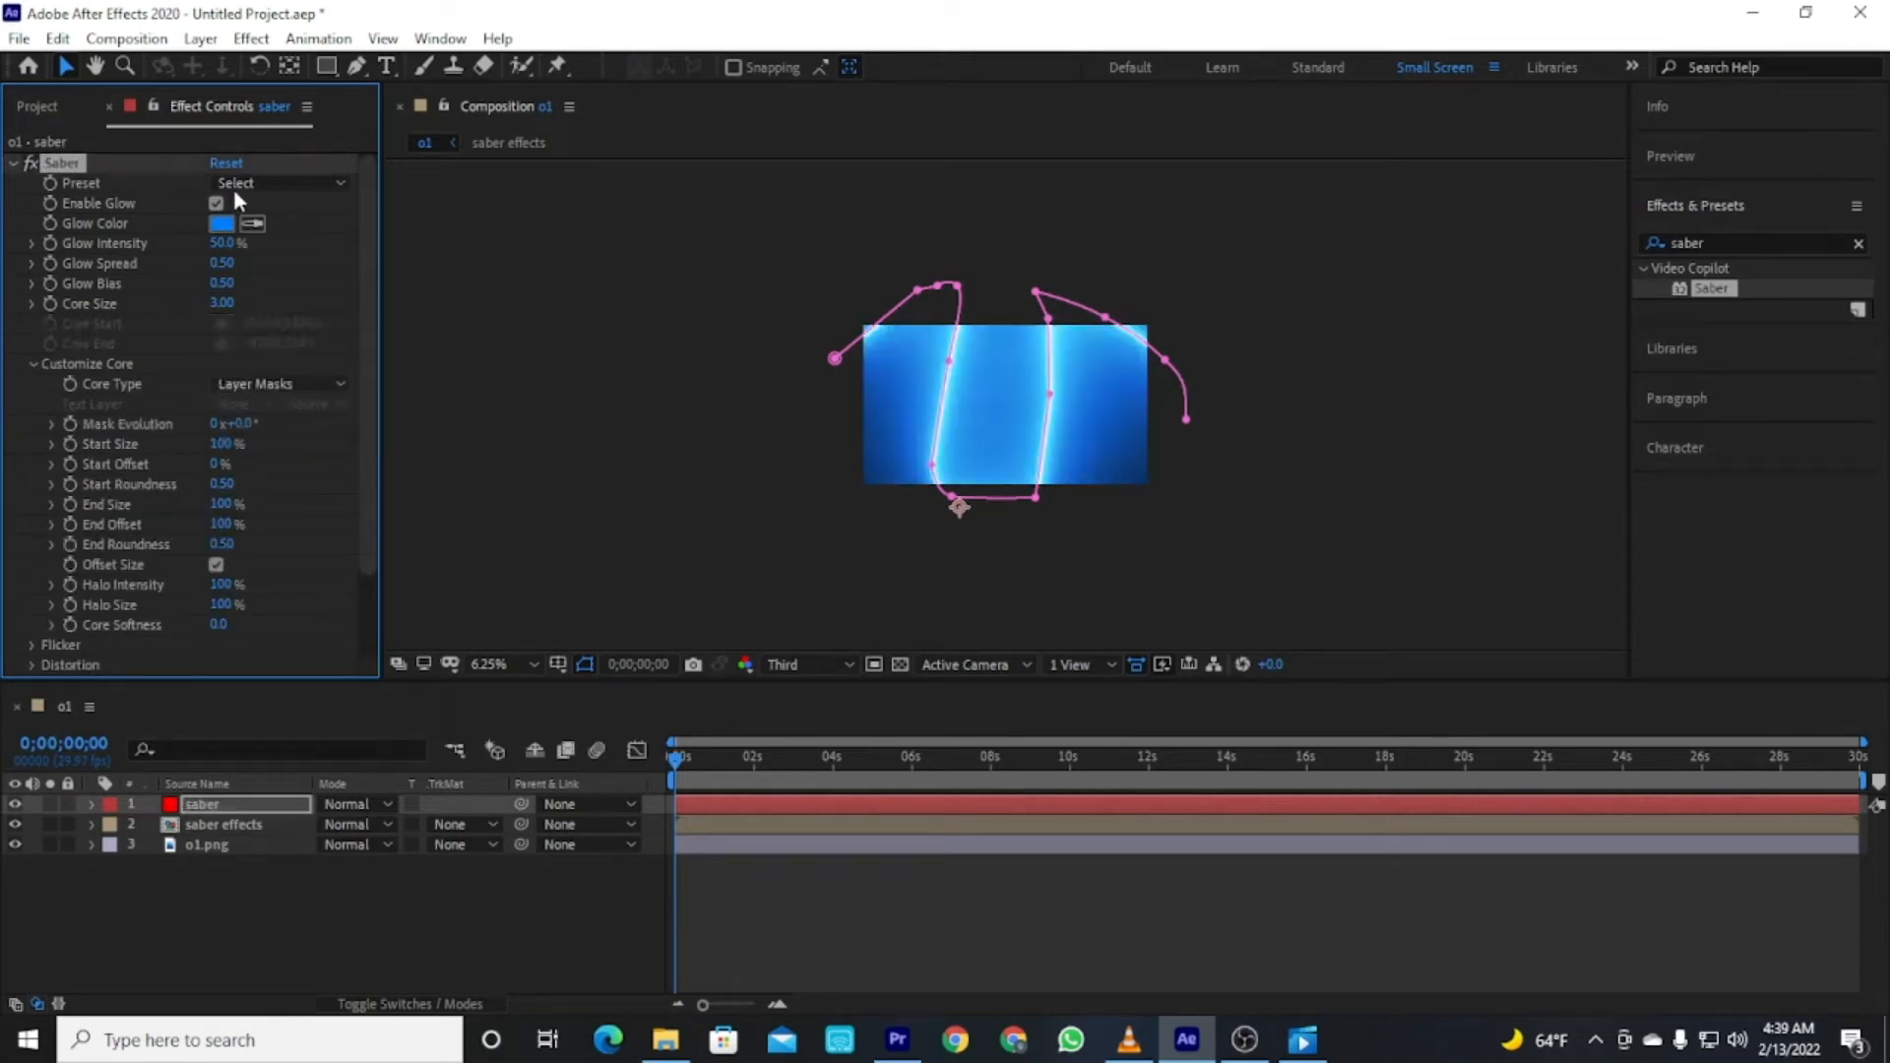
Set the Saber preset to Energize after trying Electric and Energy.
left_click(242, 183)
left_click(344, 194)
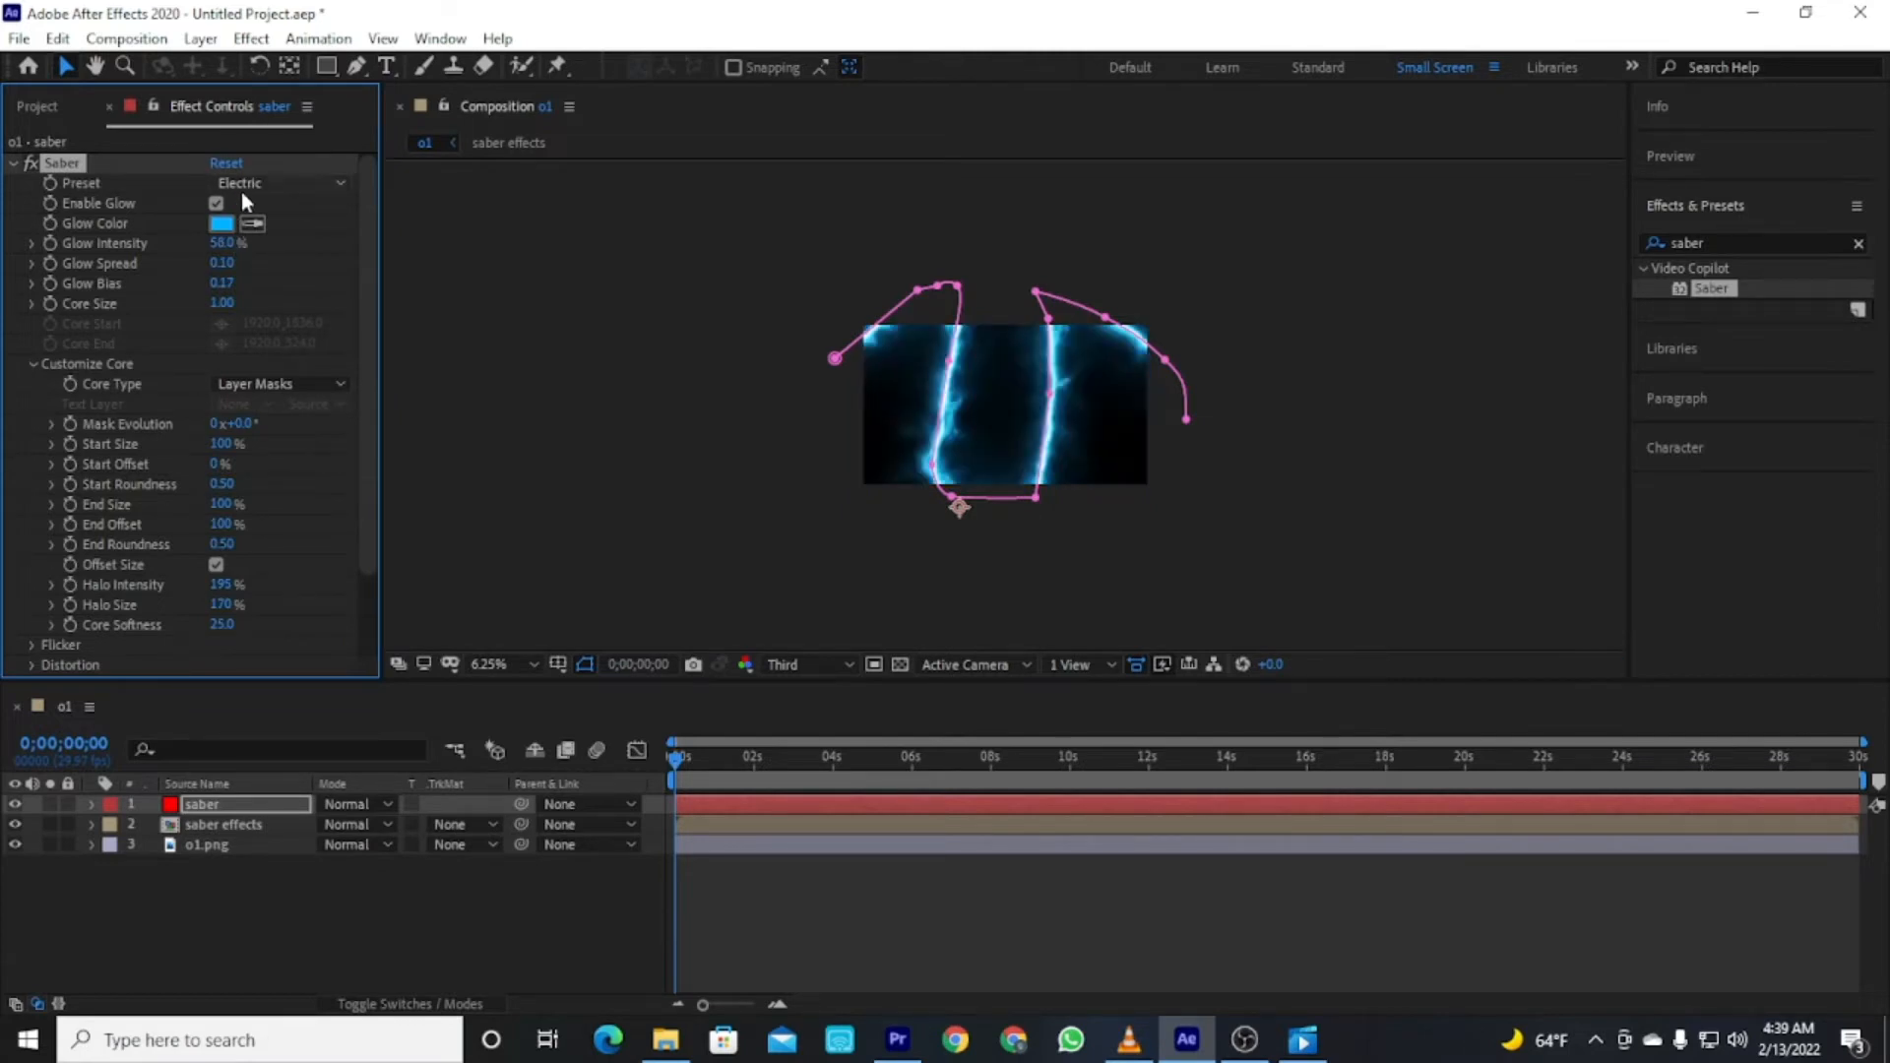
left_click(286, 184)
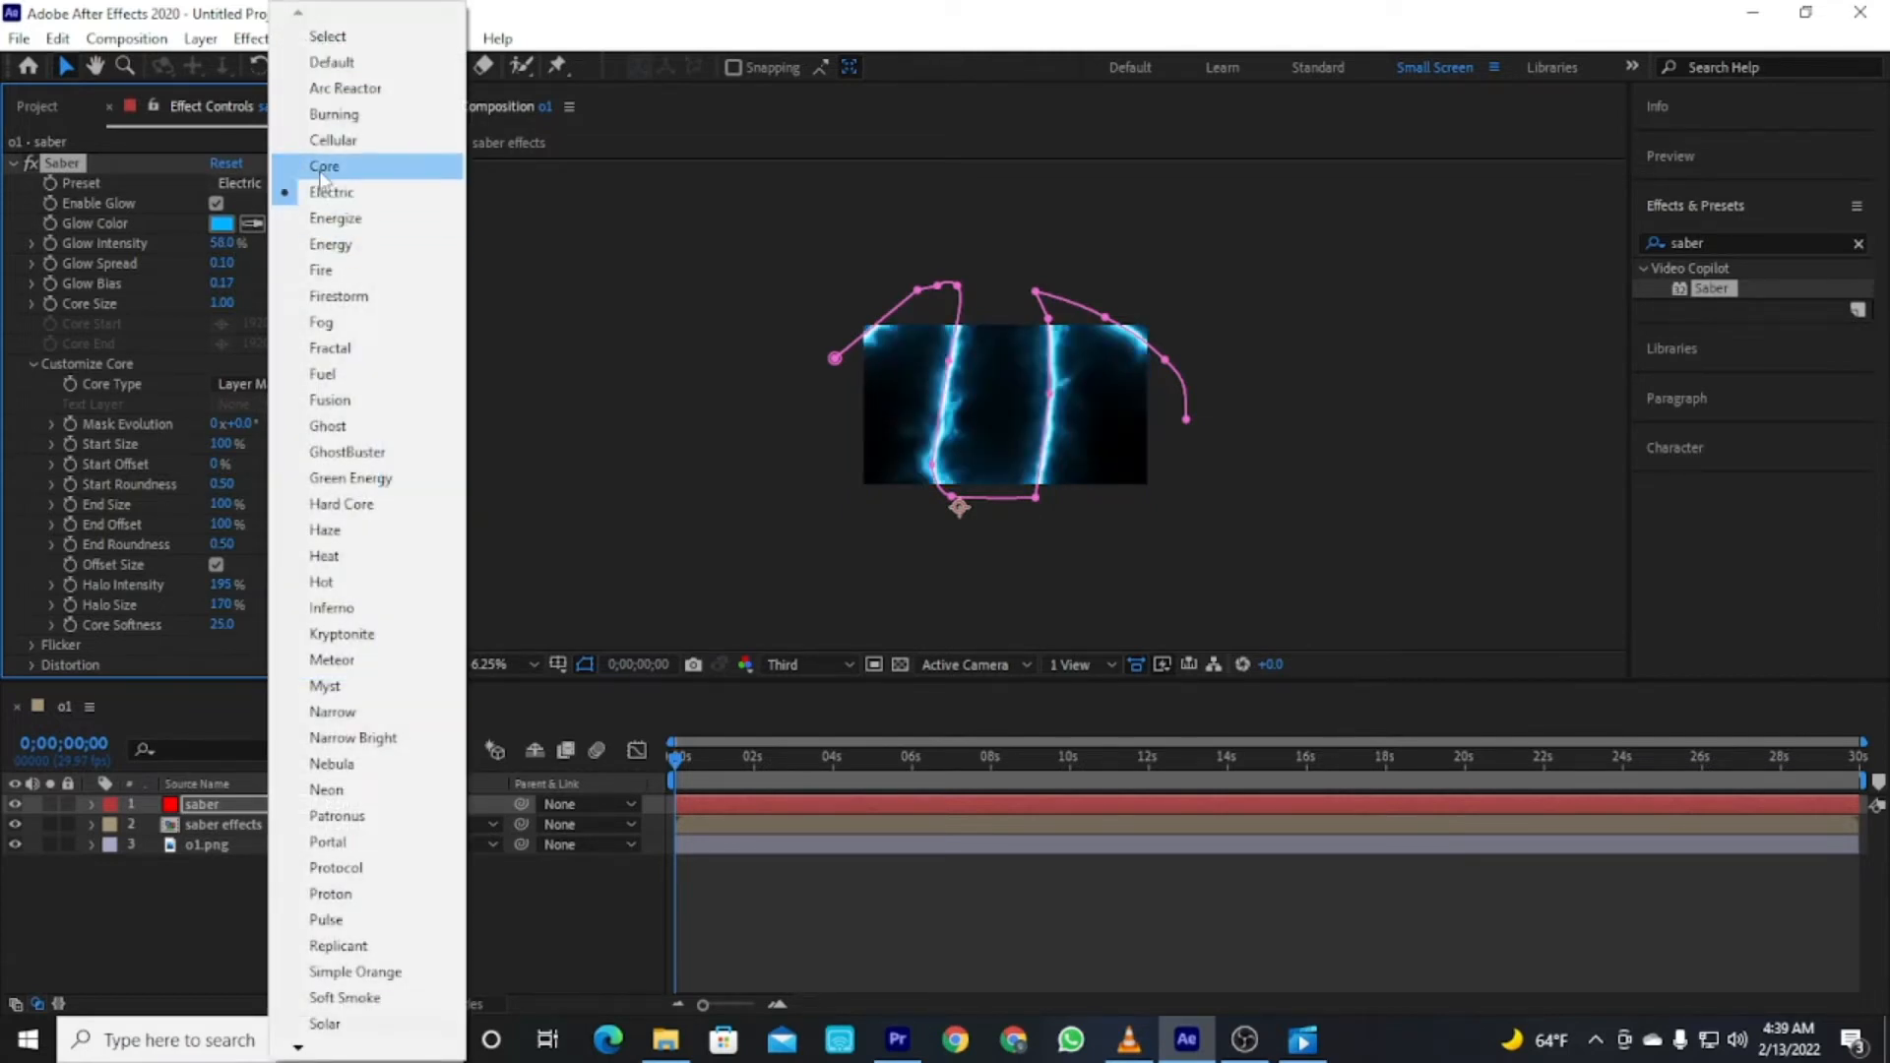
left_click(330, 244)
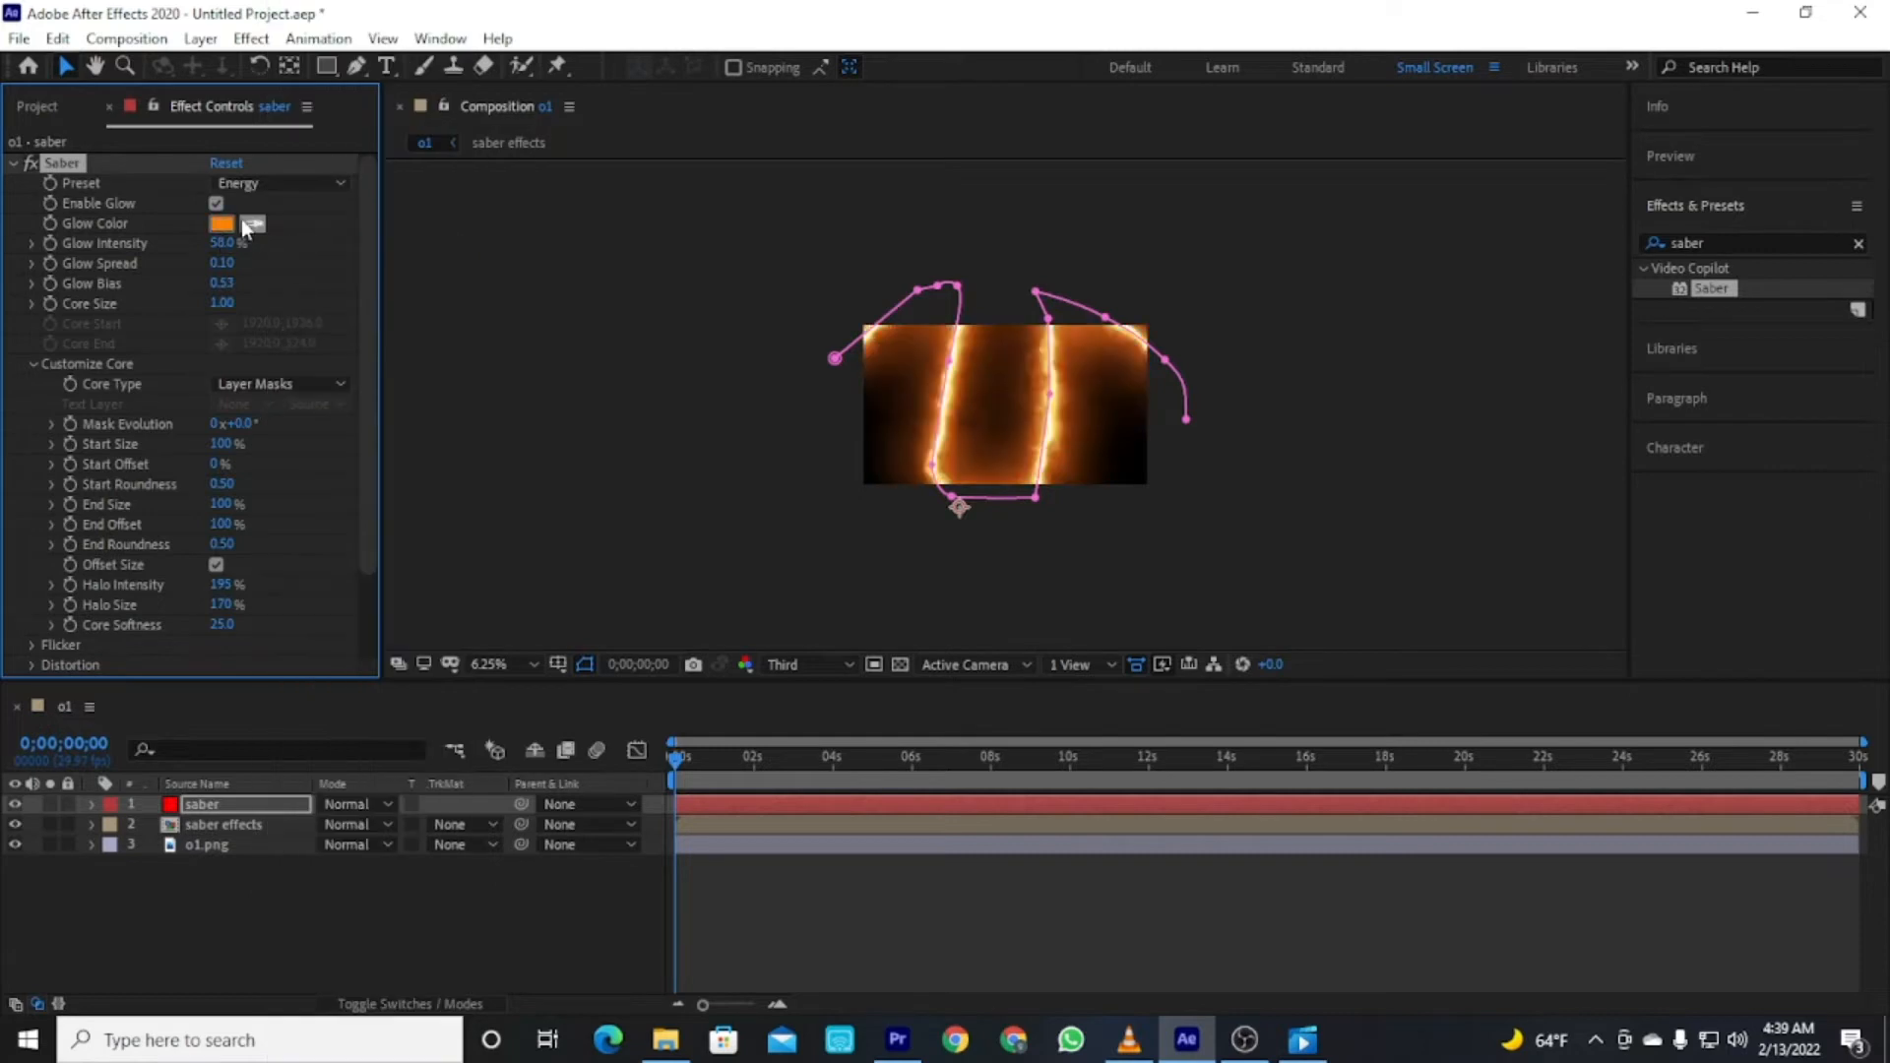
left_click(252, 188)
left_click(330, 218)
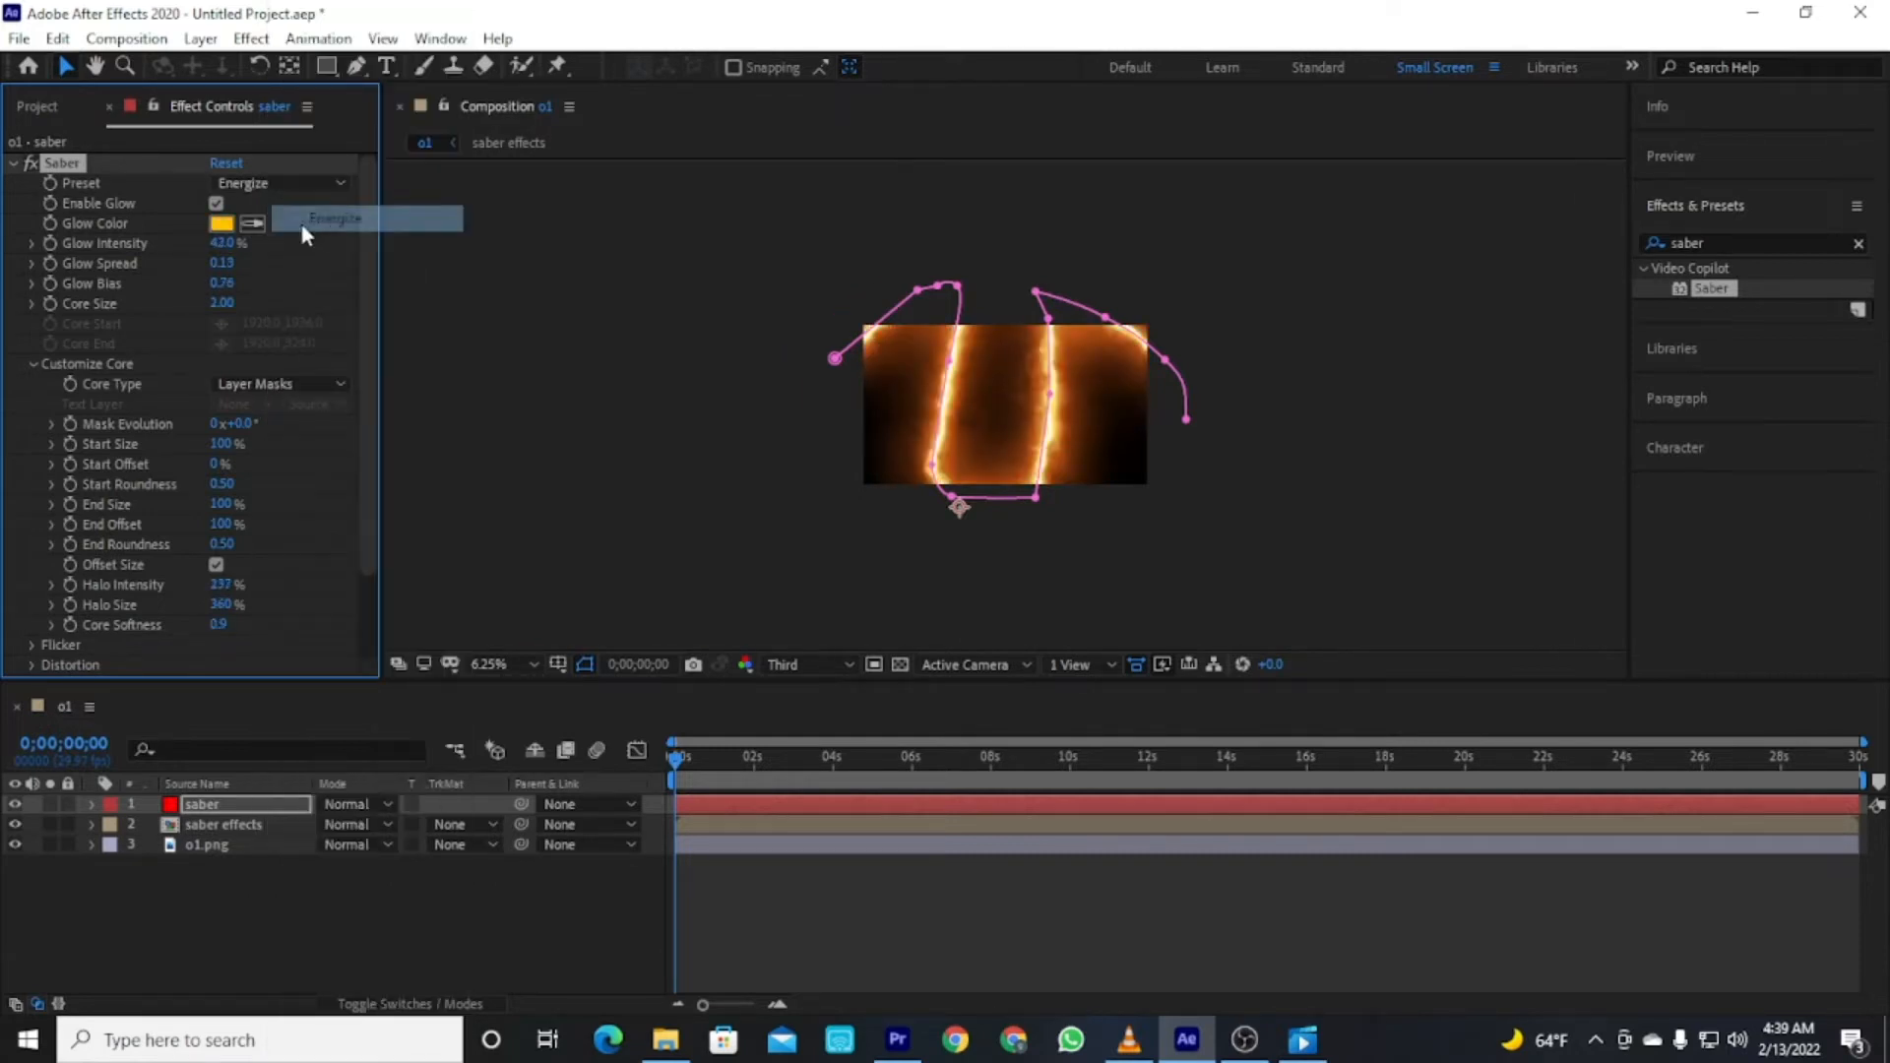
Set the Saber glow color to white.
left_click(221, 223)
left_click(671, 396)
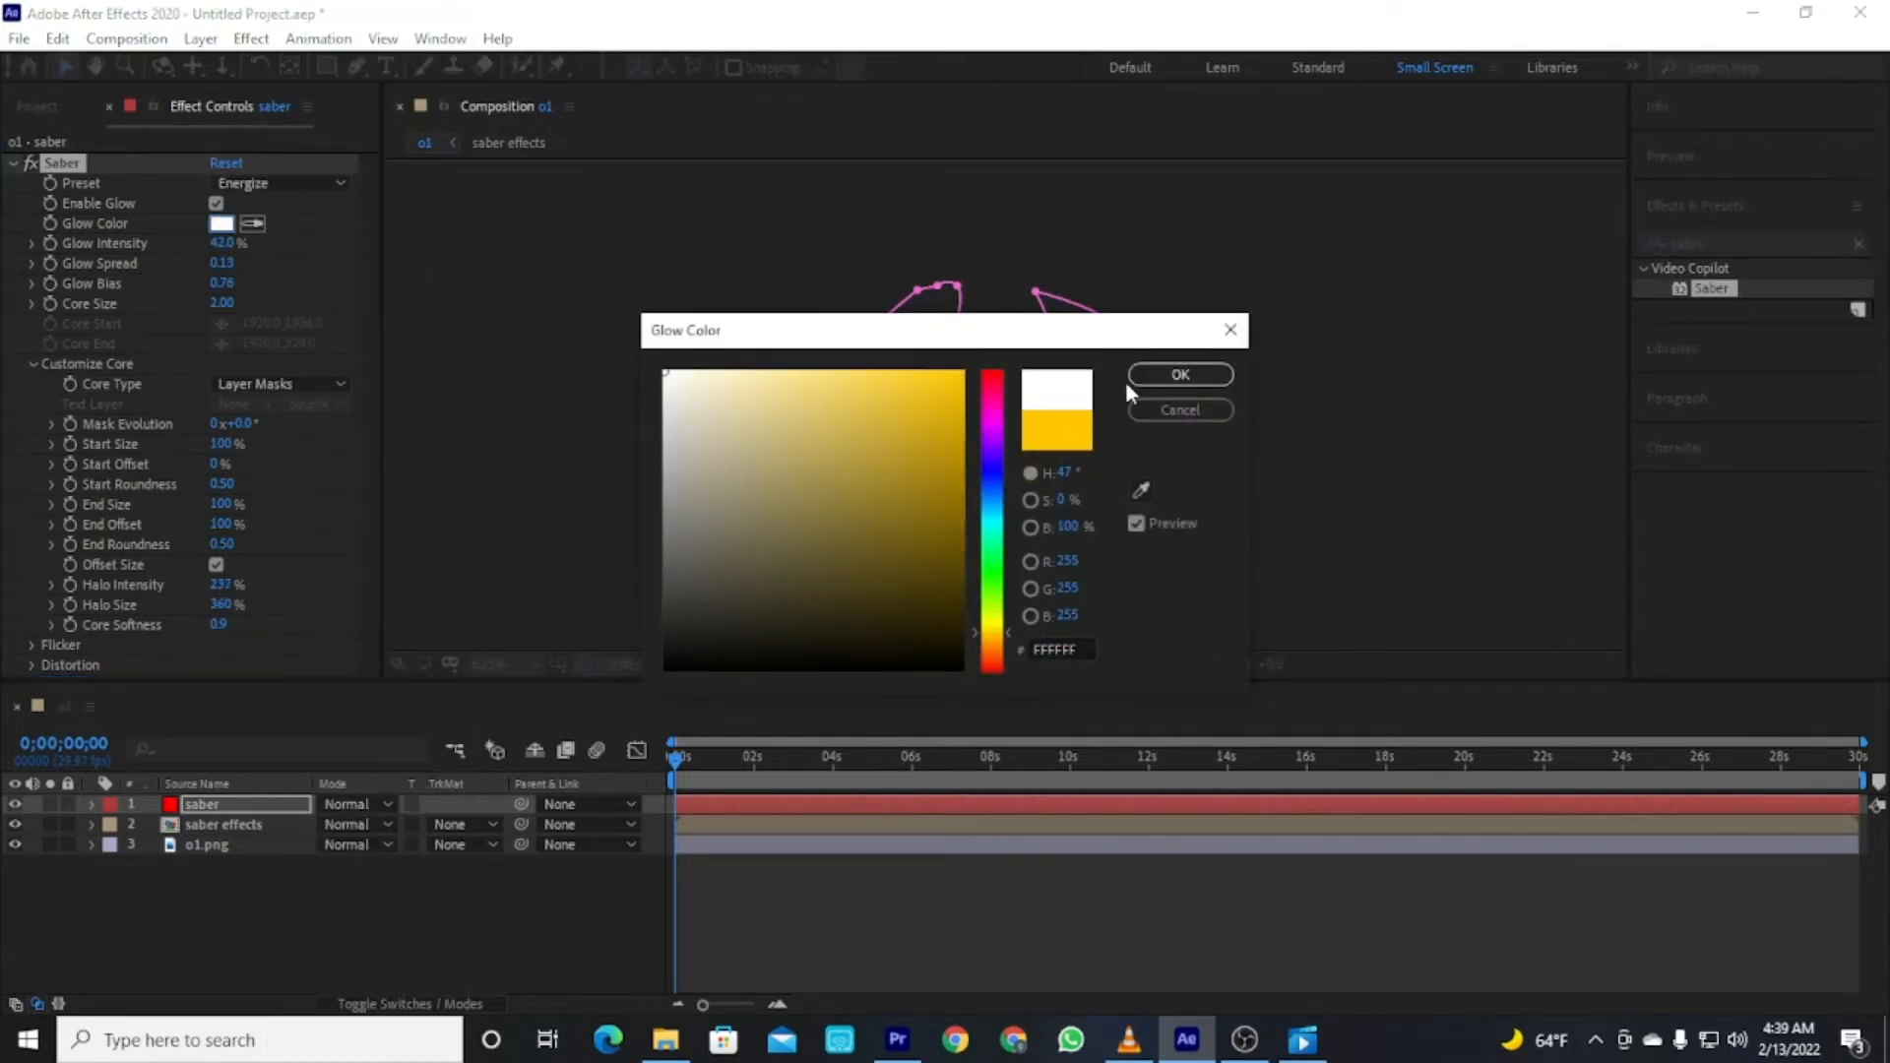
left_click(1180, 374)
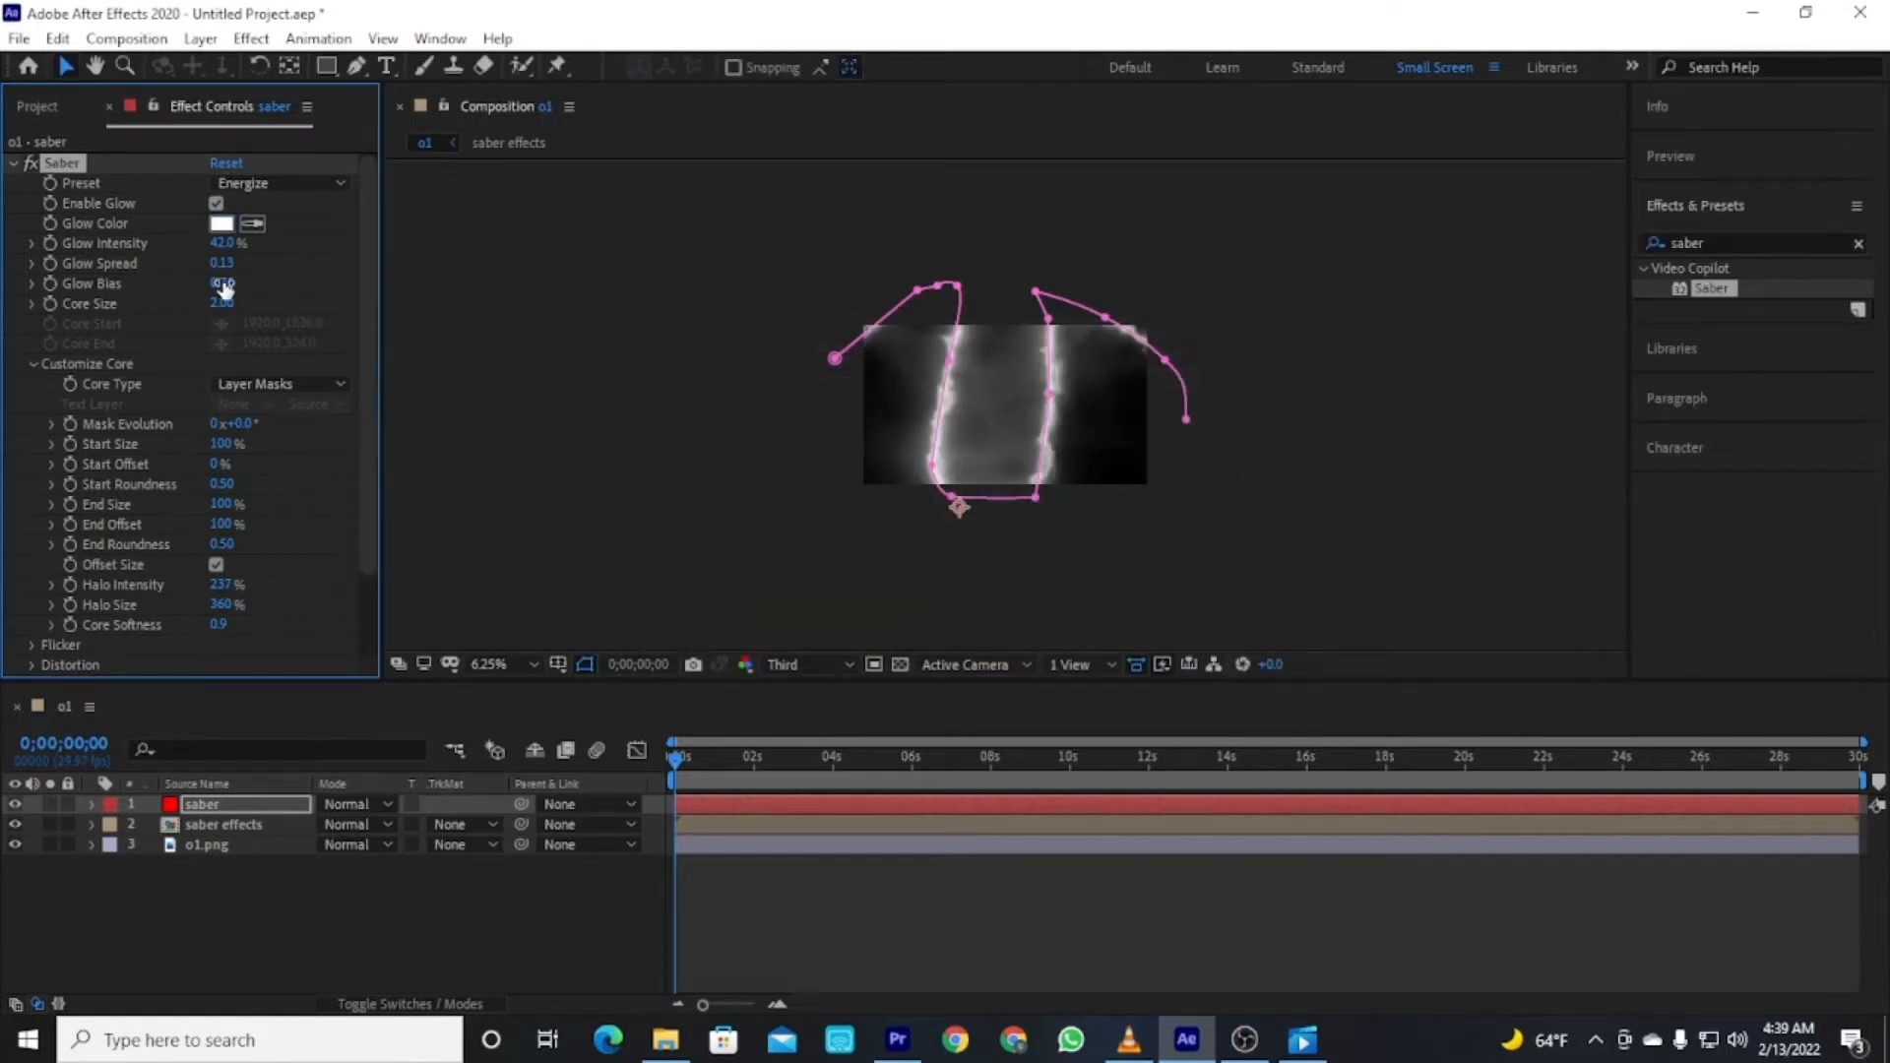
Set the Saber Composite Settings under Render Settings to Transparent after trying Add.
scroll(145, 537, "down", 3)
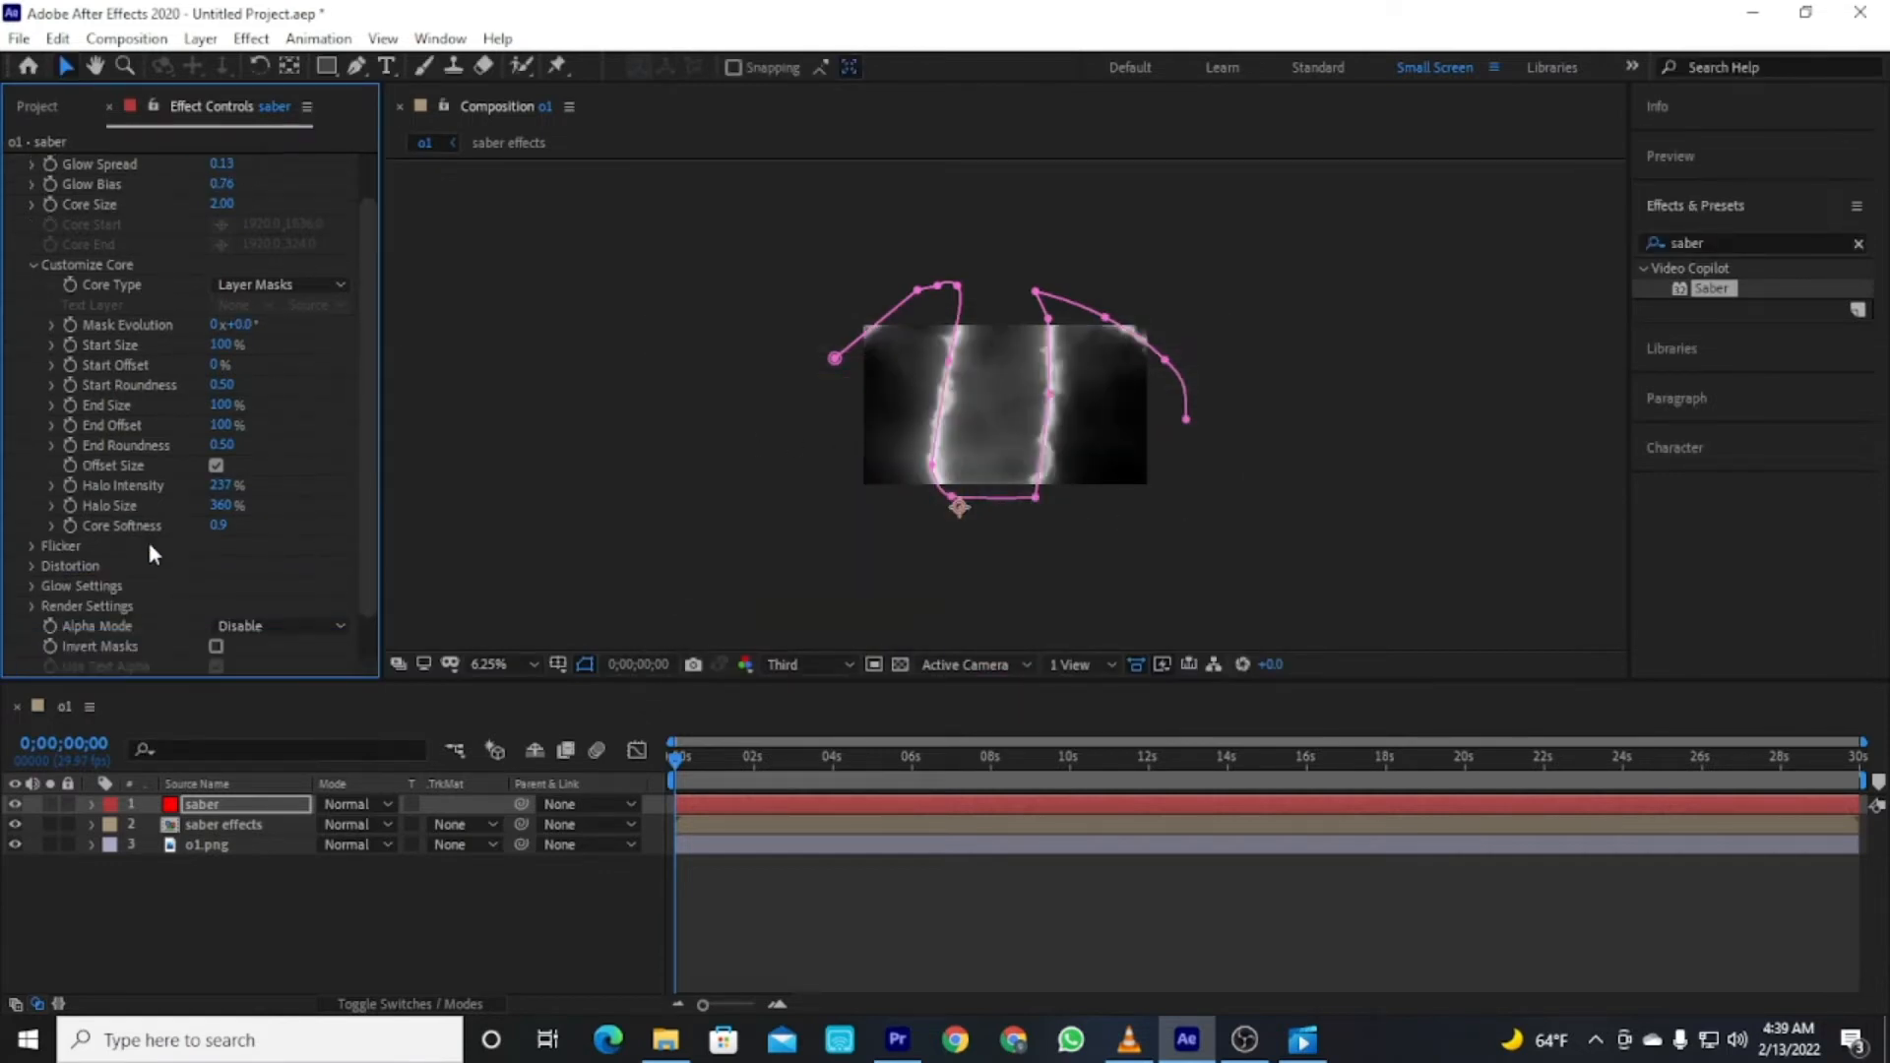
left_click(32, 606)
scroll(148, 590, "down", 4)
left_click(305, 666)
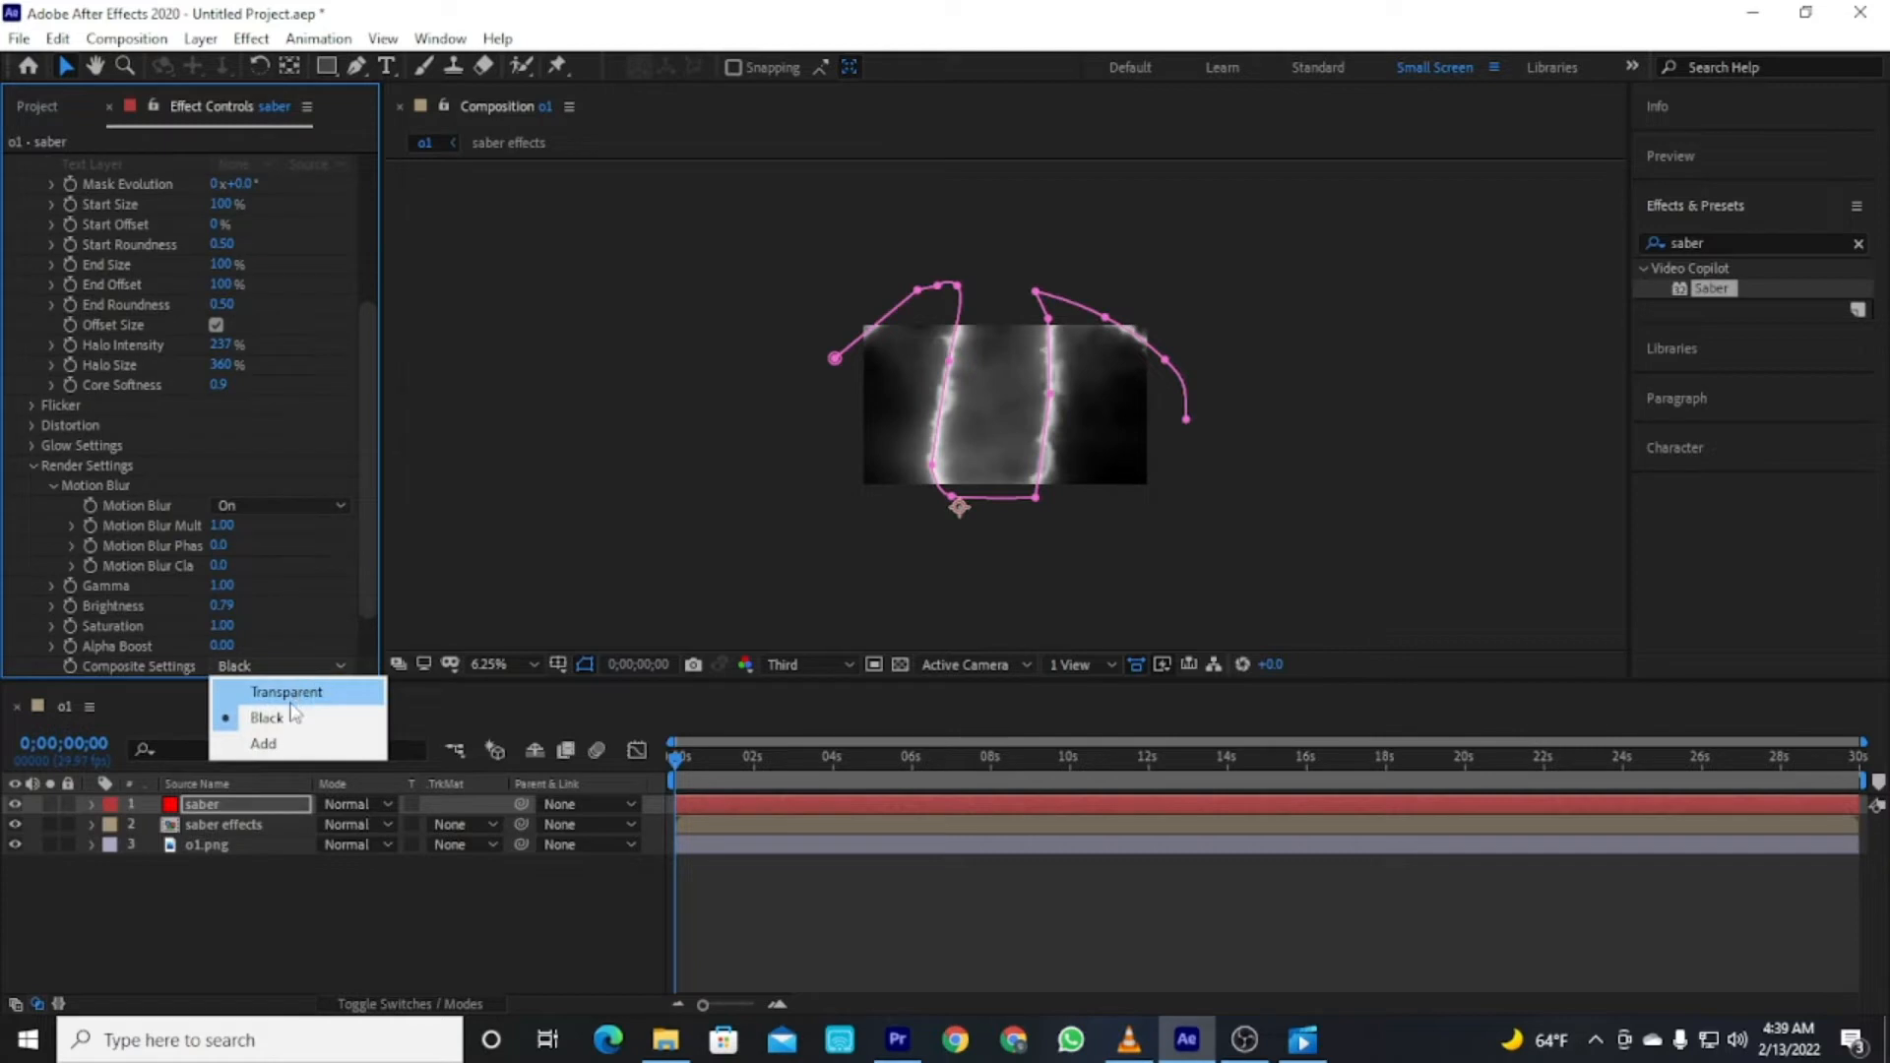
left_click(280, 743)
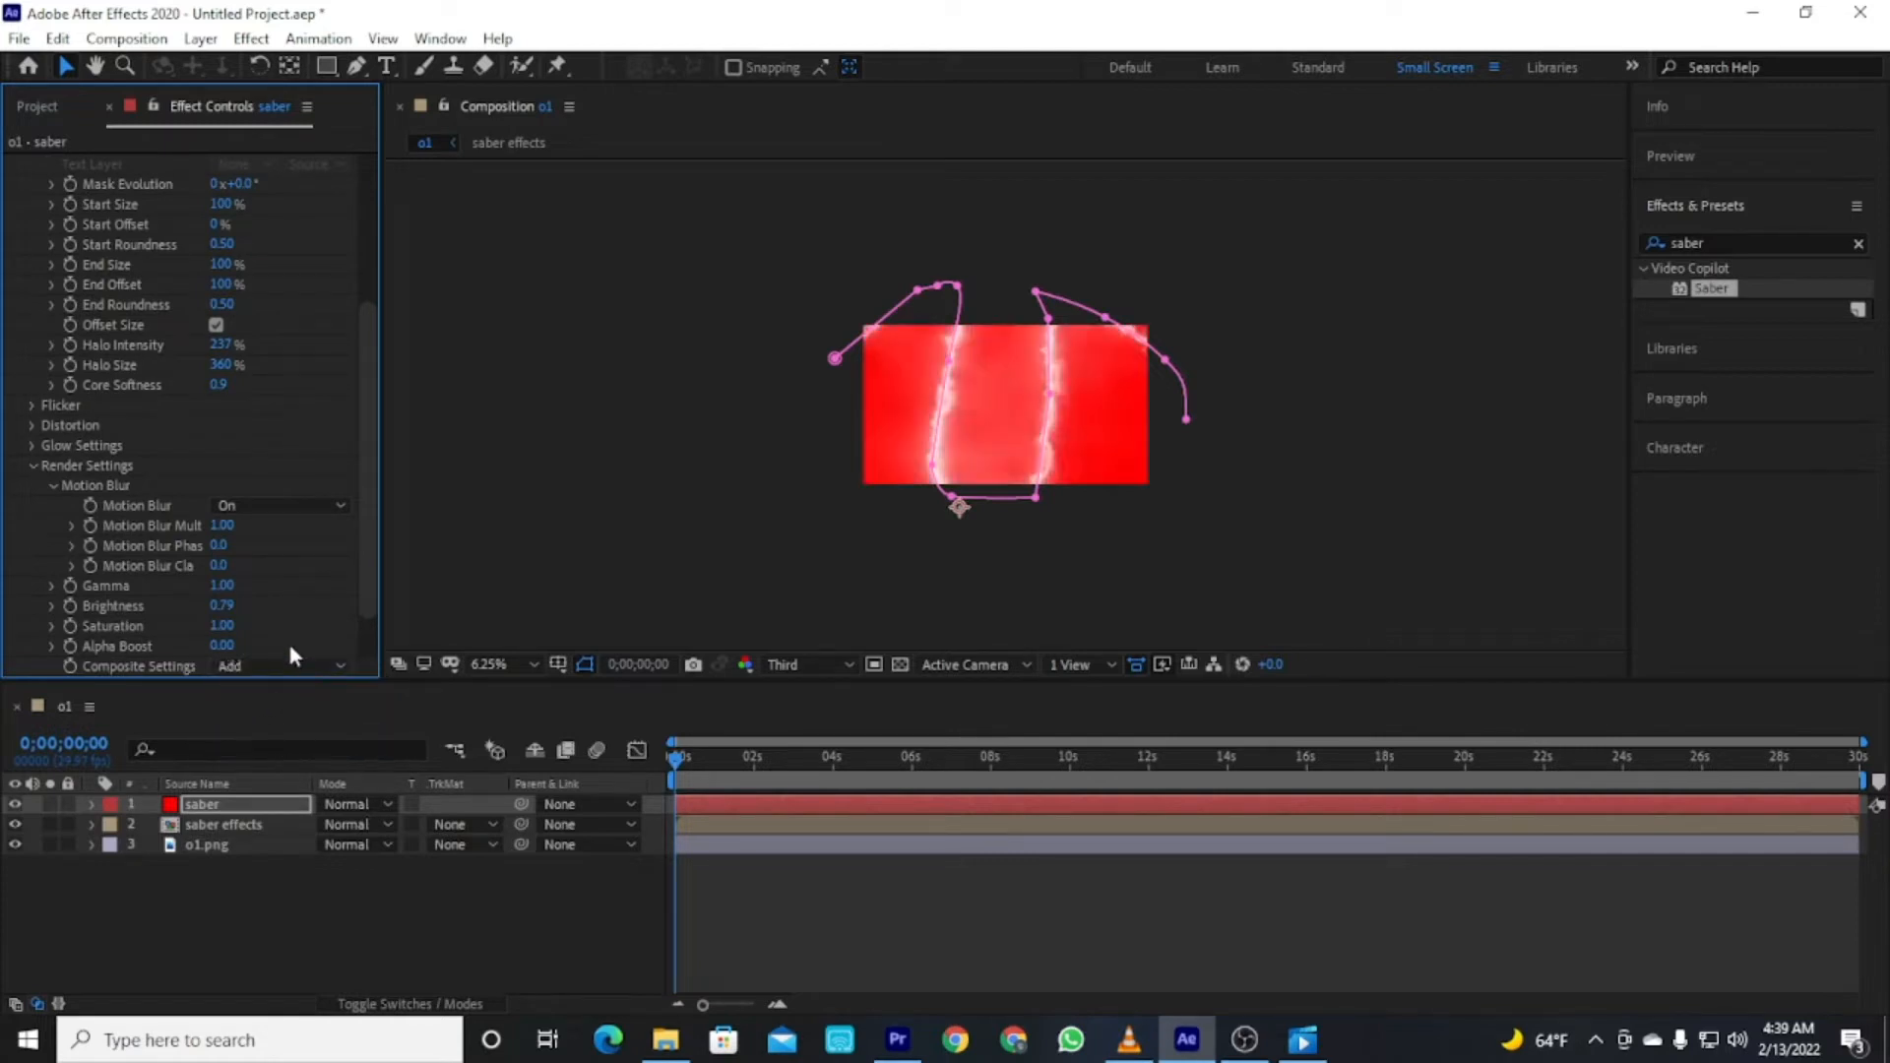
left_click(297, 666)
left_click(290, 691)
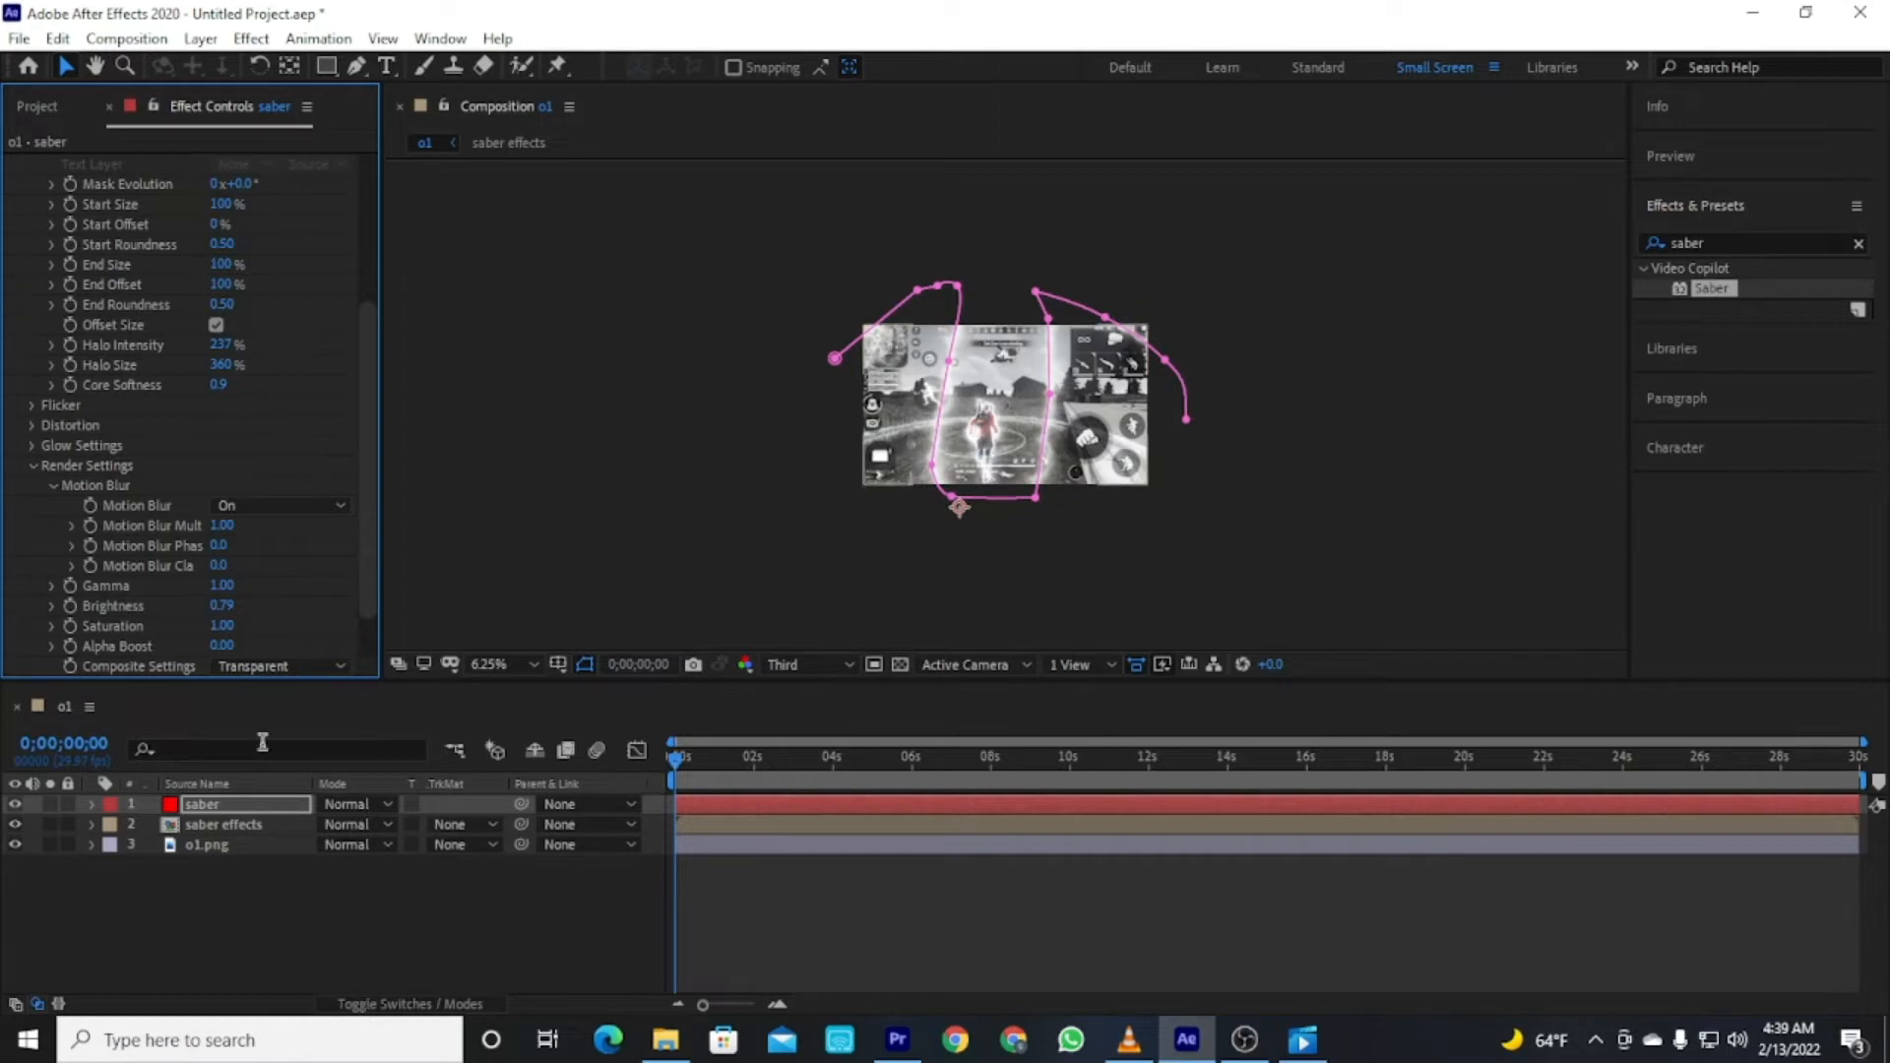
Lower the Saber Glow Intensity to 25%.
scroll(248, 282, "up", 5)
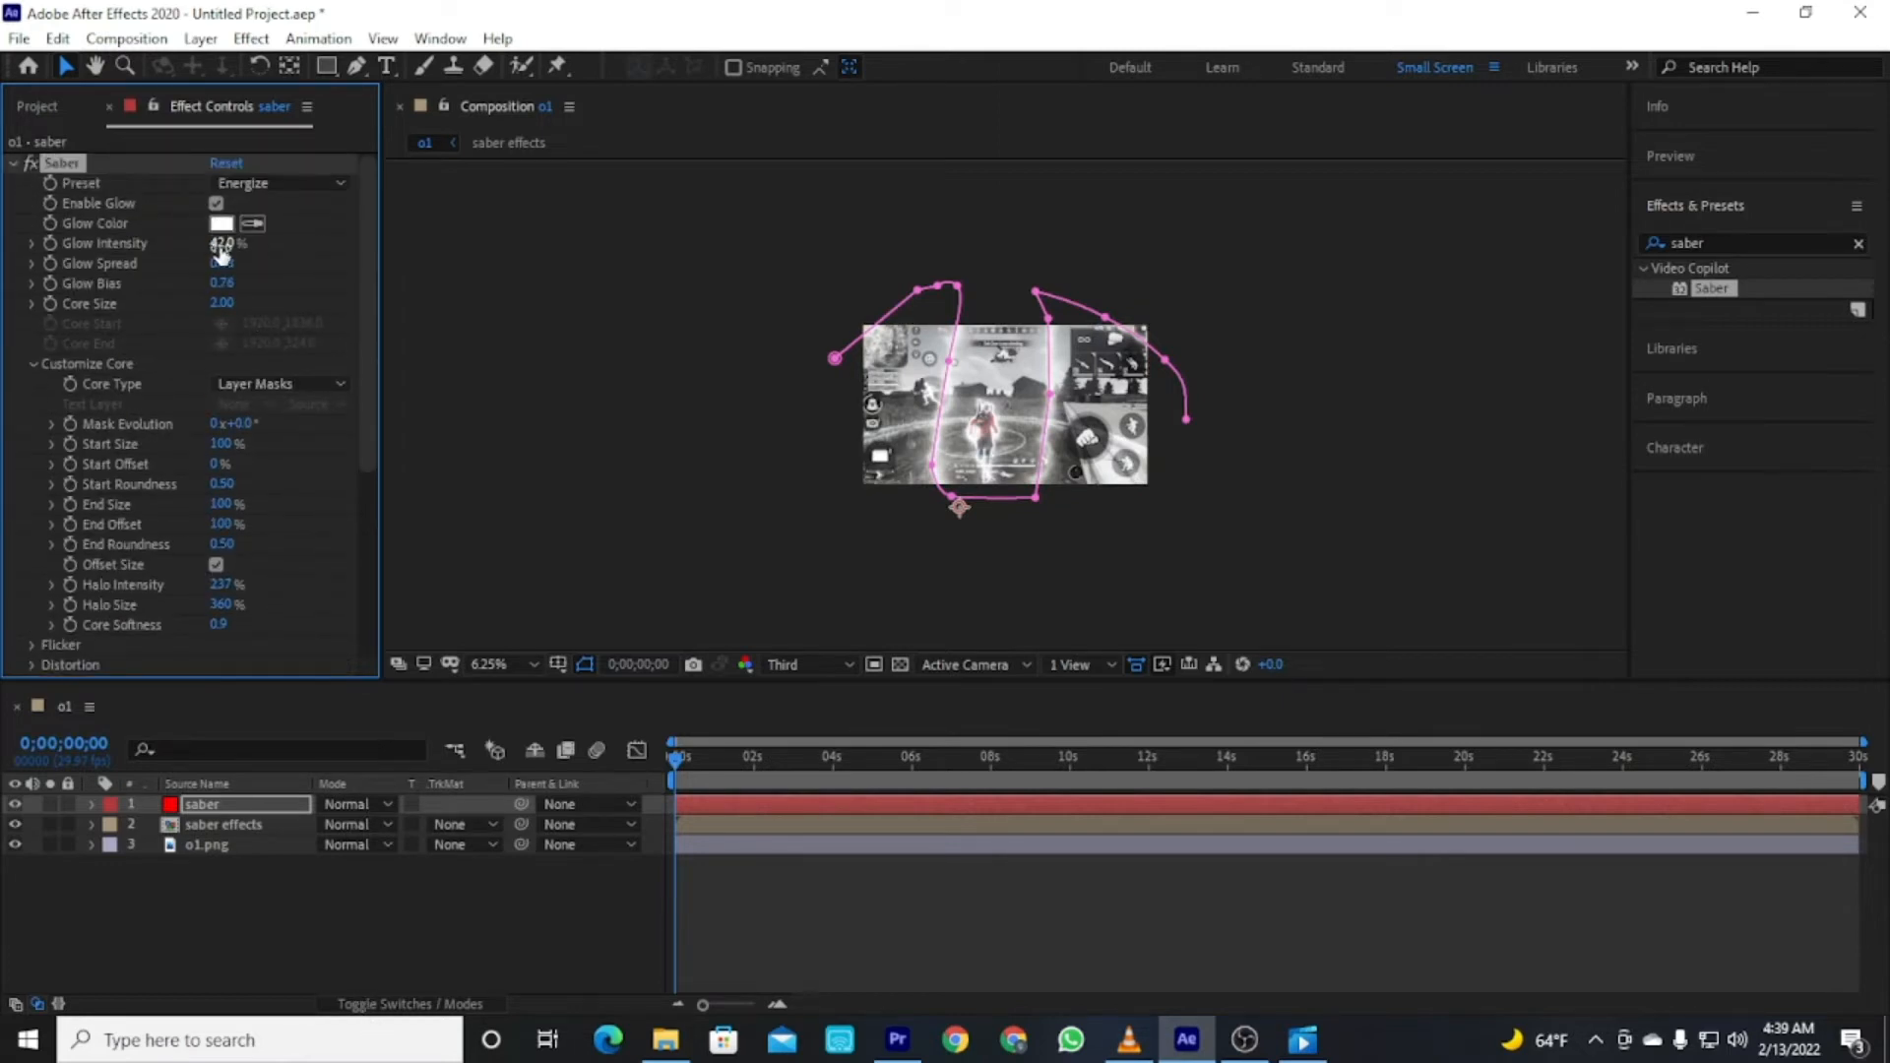
left_click_drag(223, 245, 211, 244)
left_click(363, 943)
left_click(509, 959)
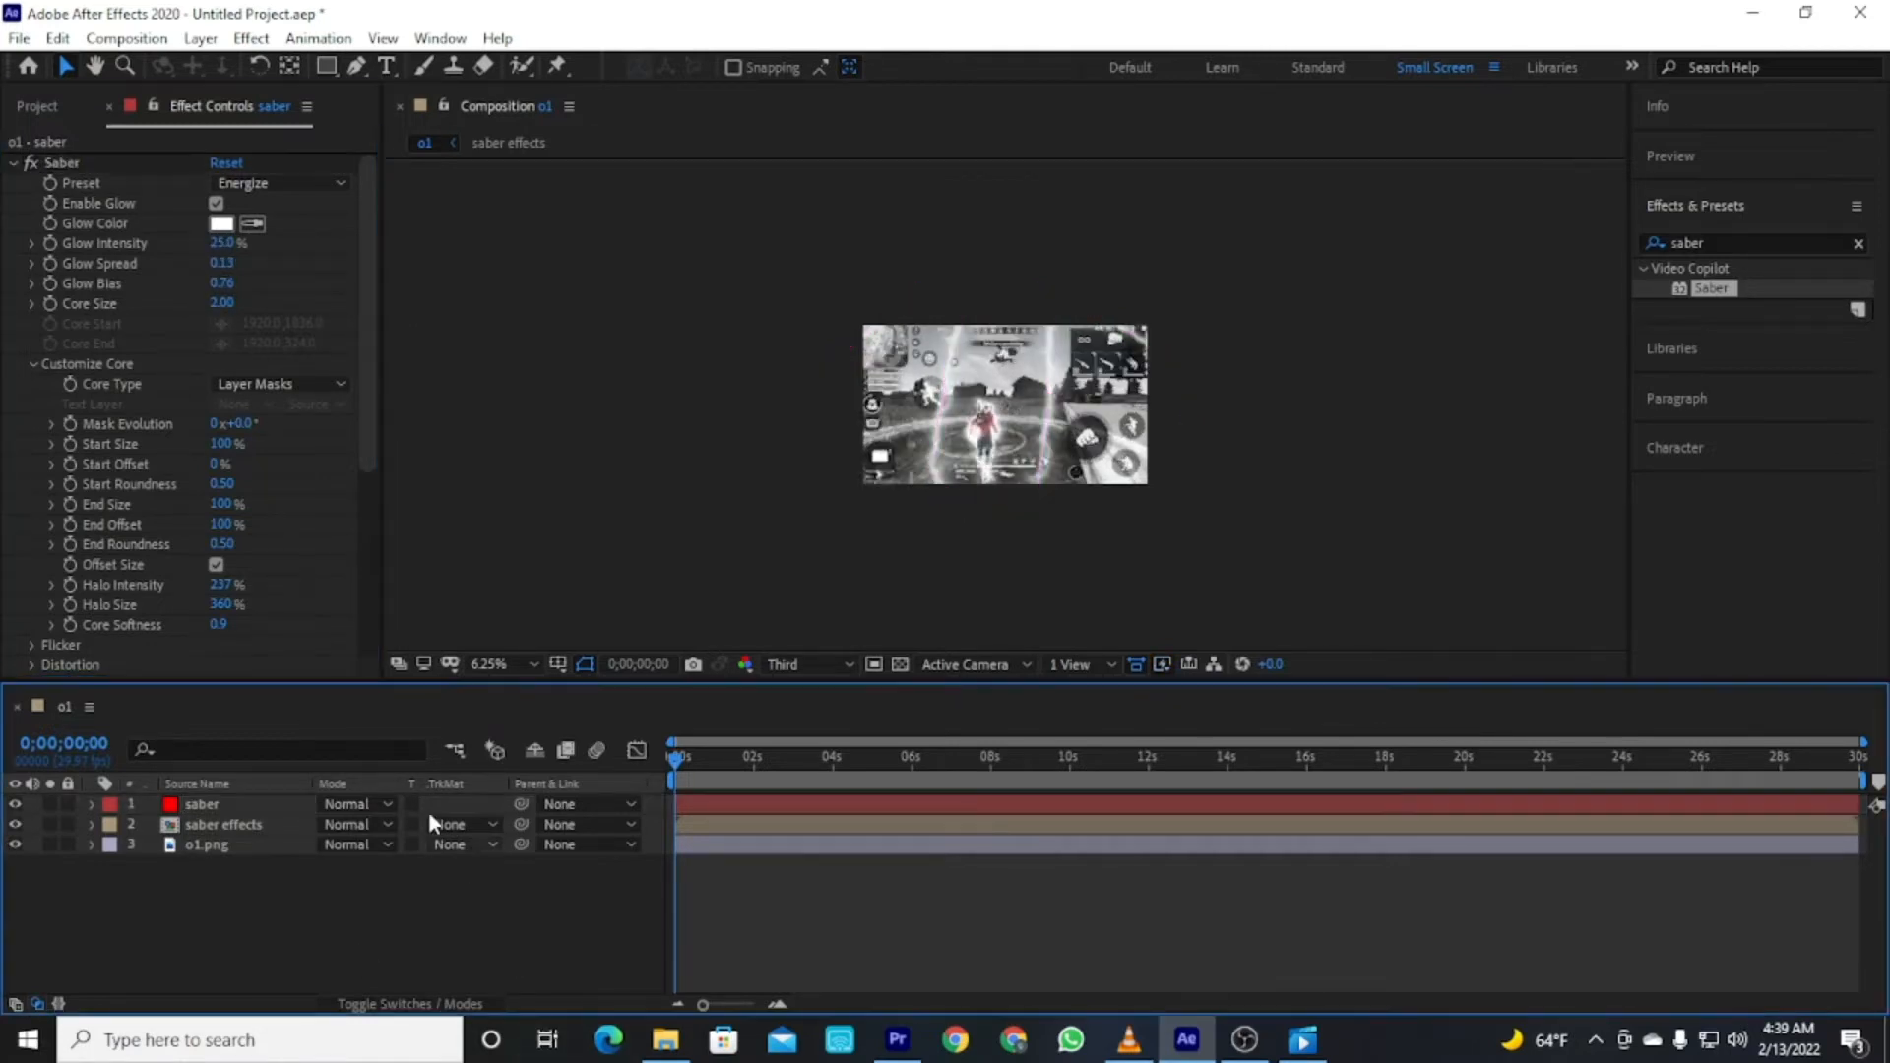
Add the expression time*300 to the Saber Mask Evolution property.
left_click(55, 179)
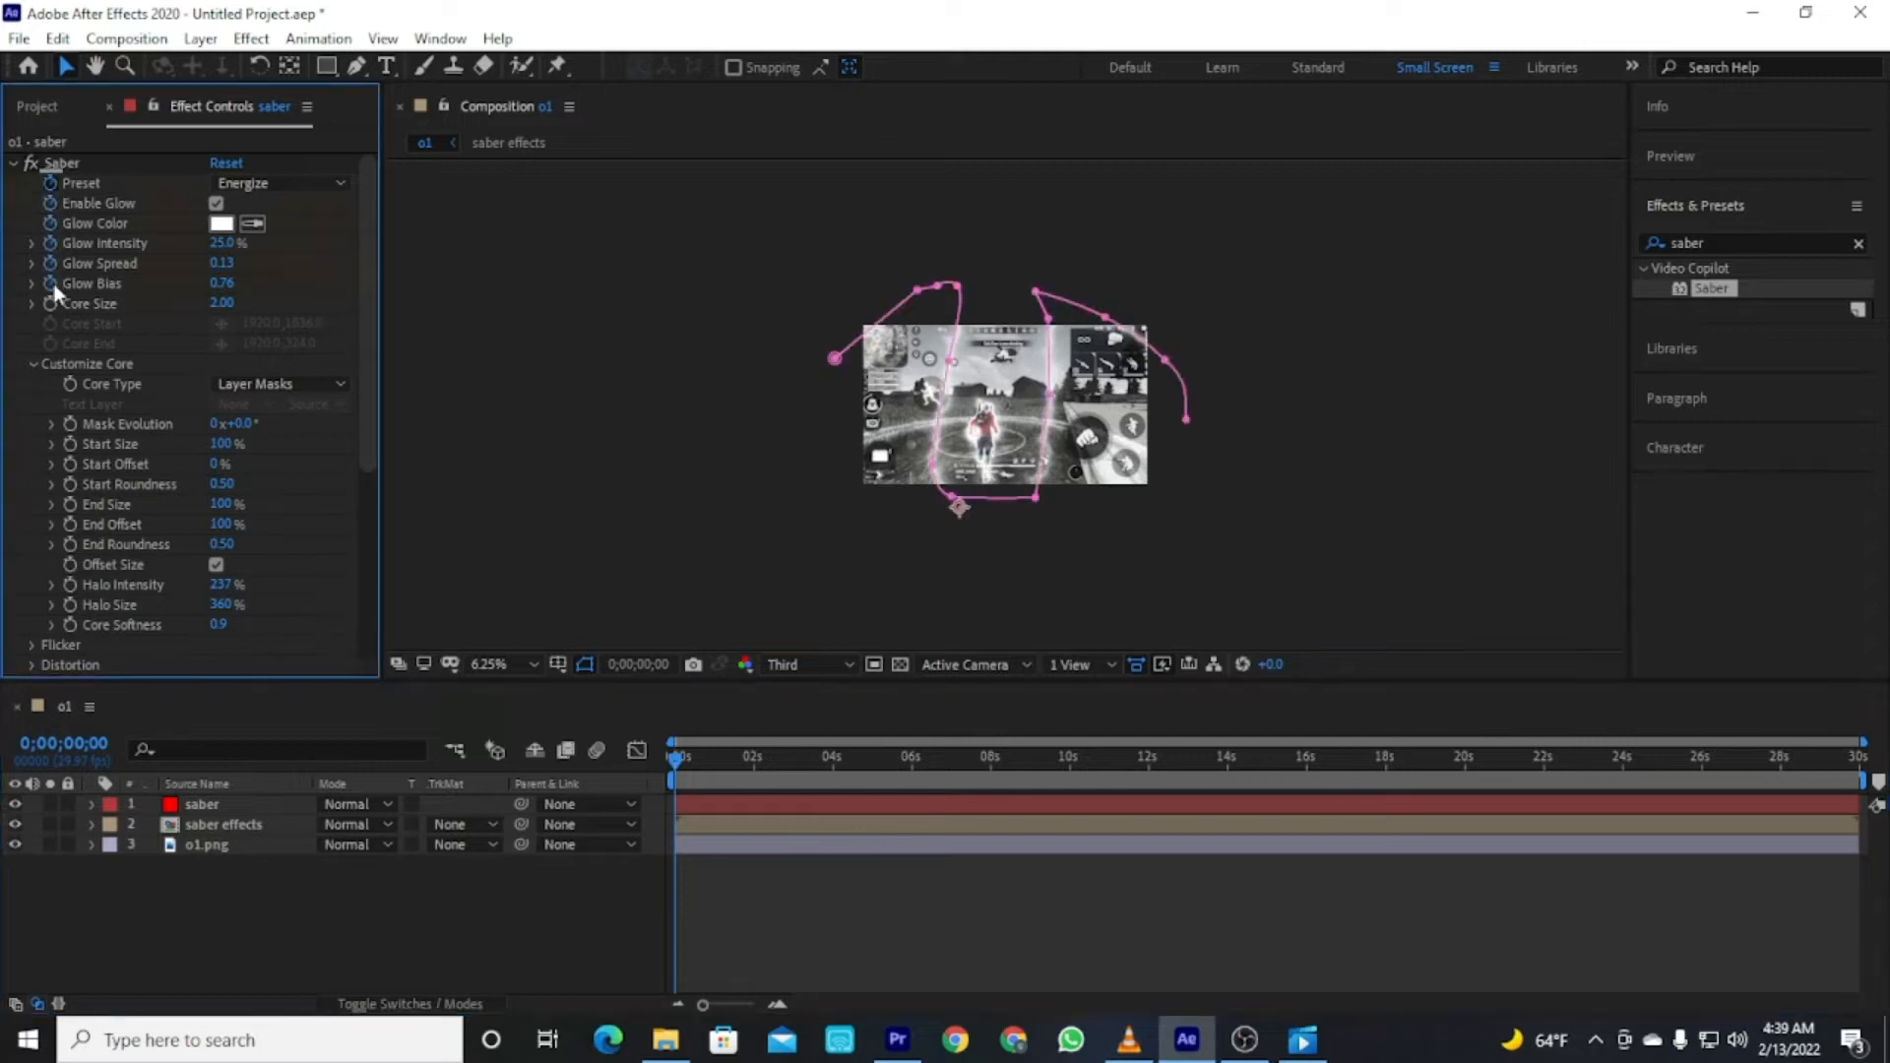
left_click(73, 429, "alt")
type("time")
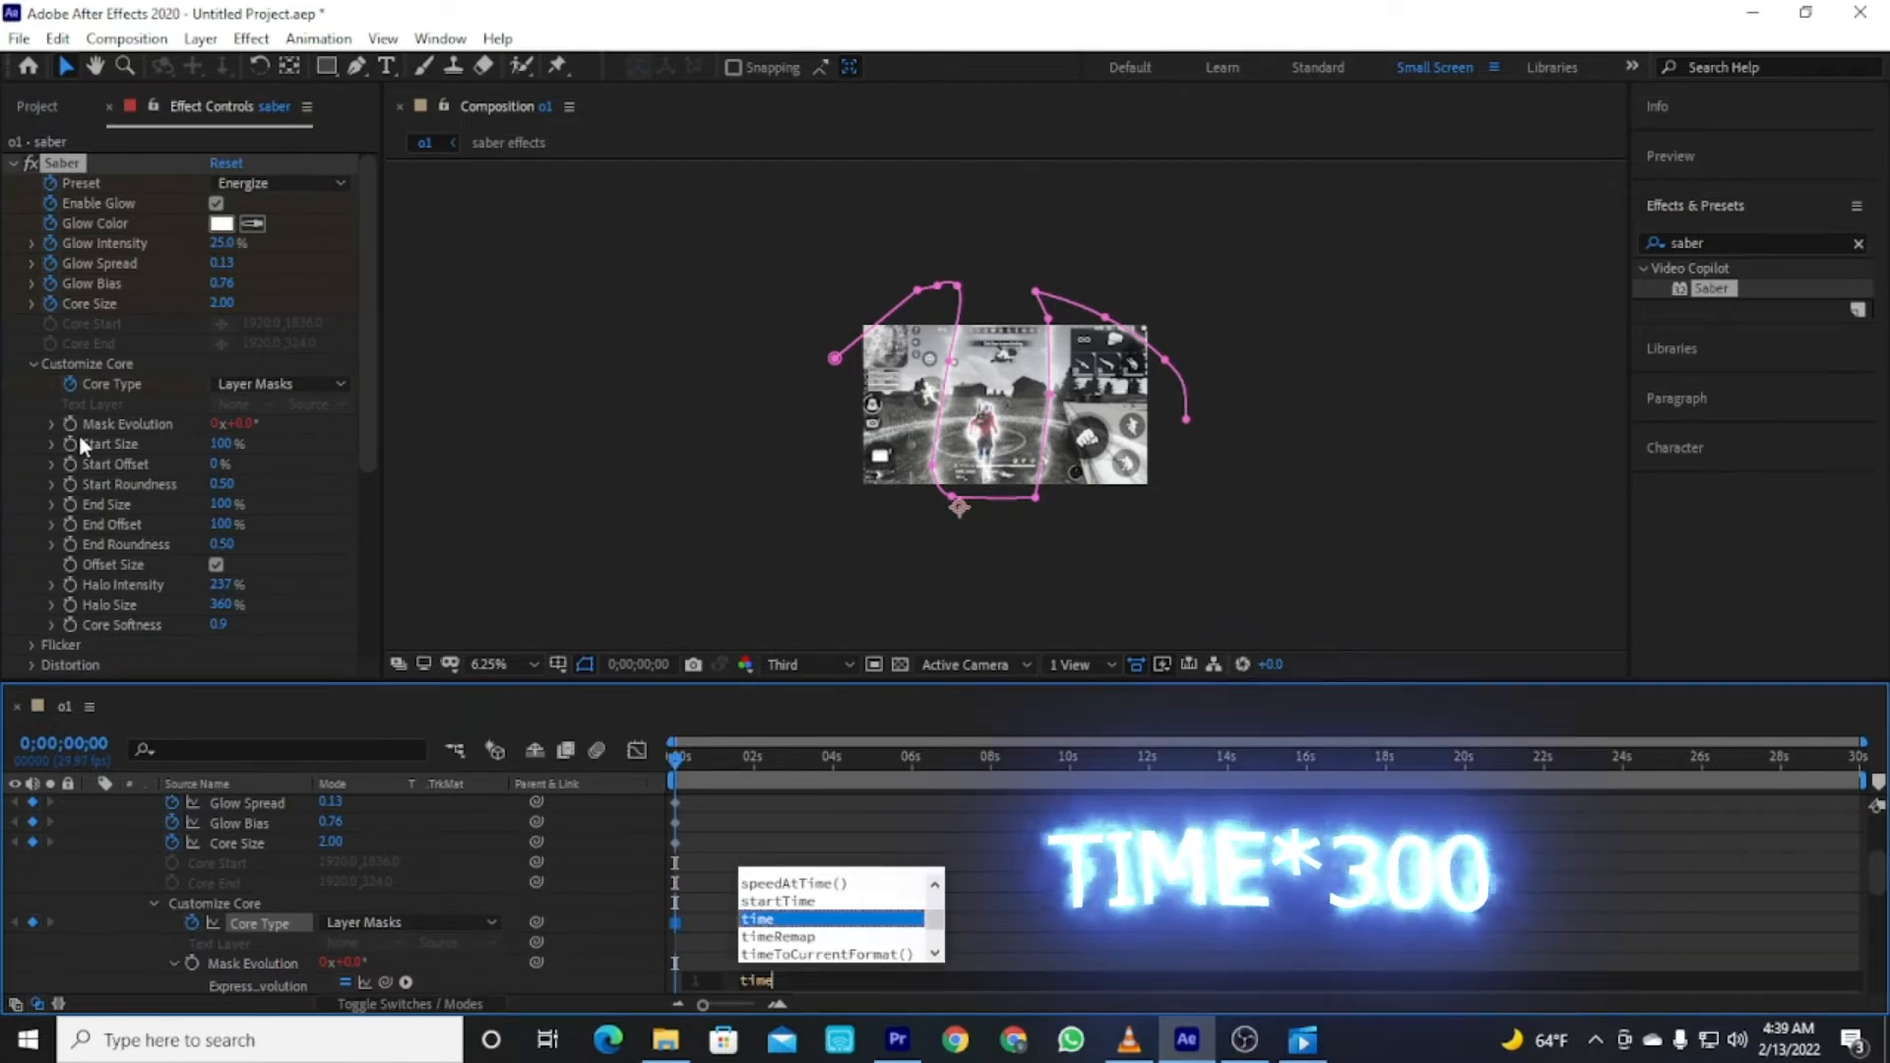
type("*")
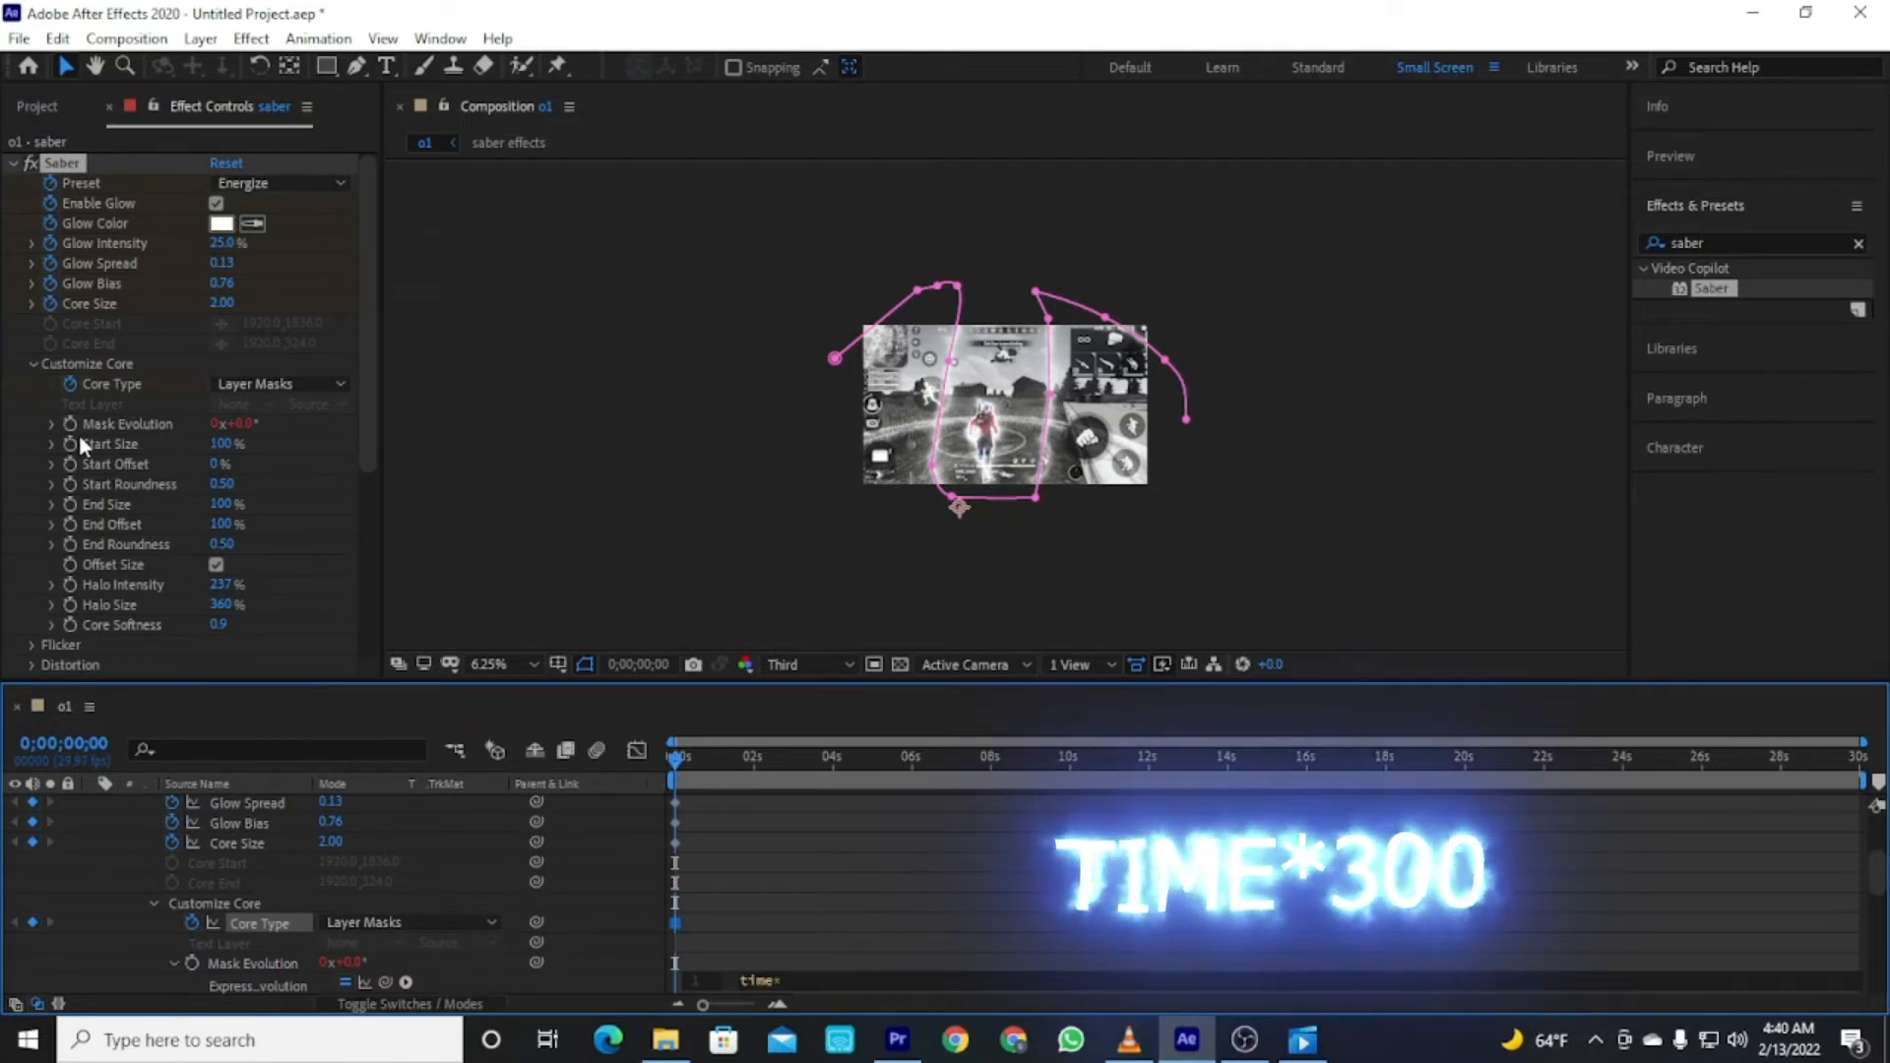
type("300")
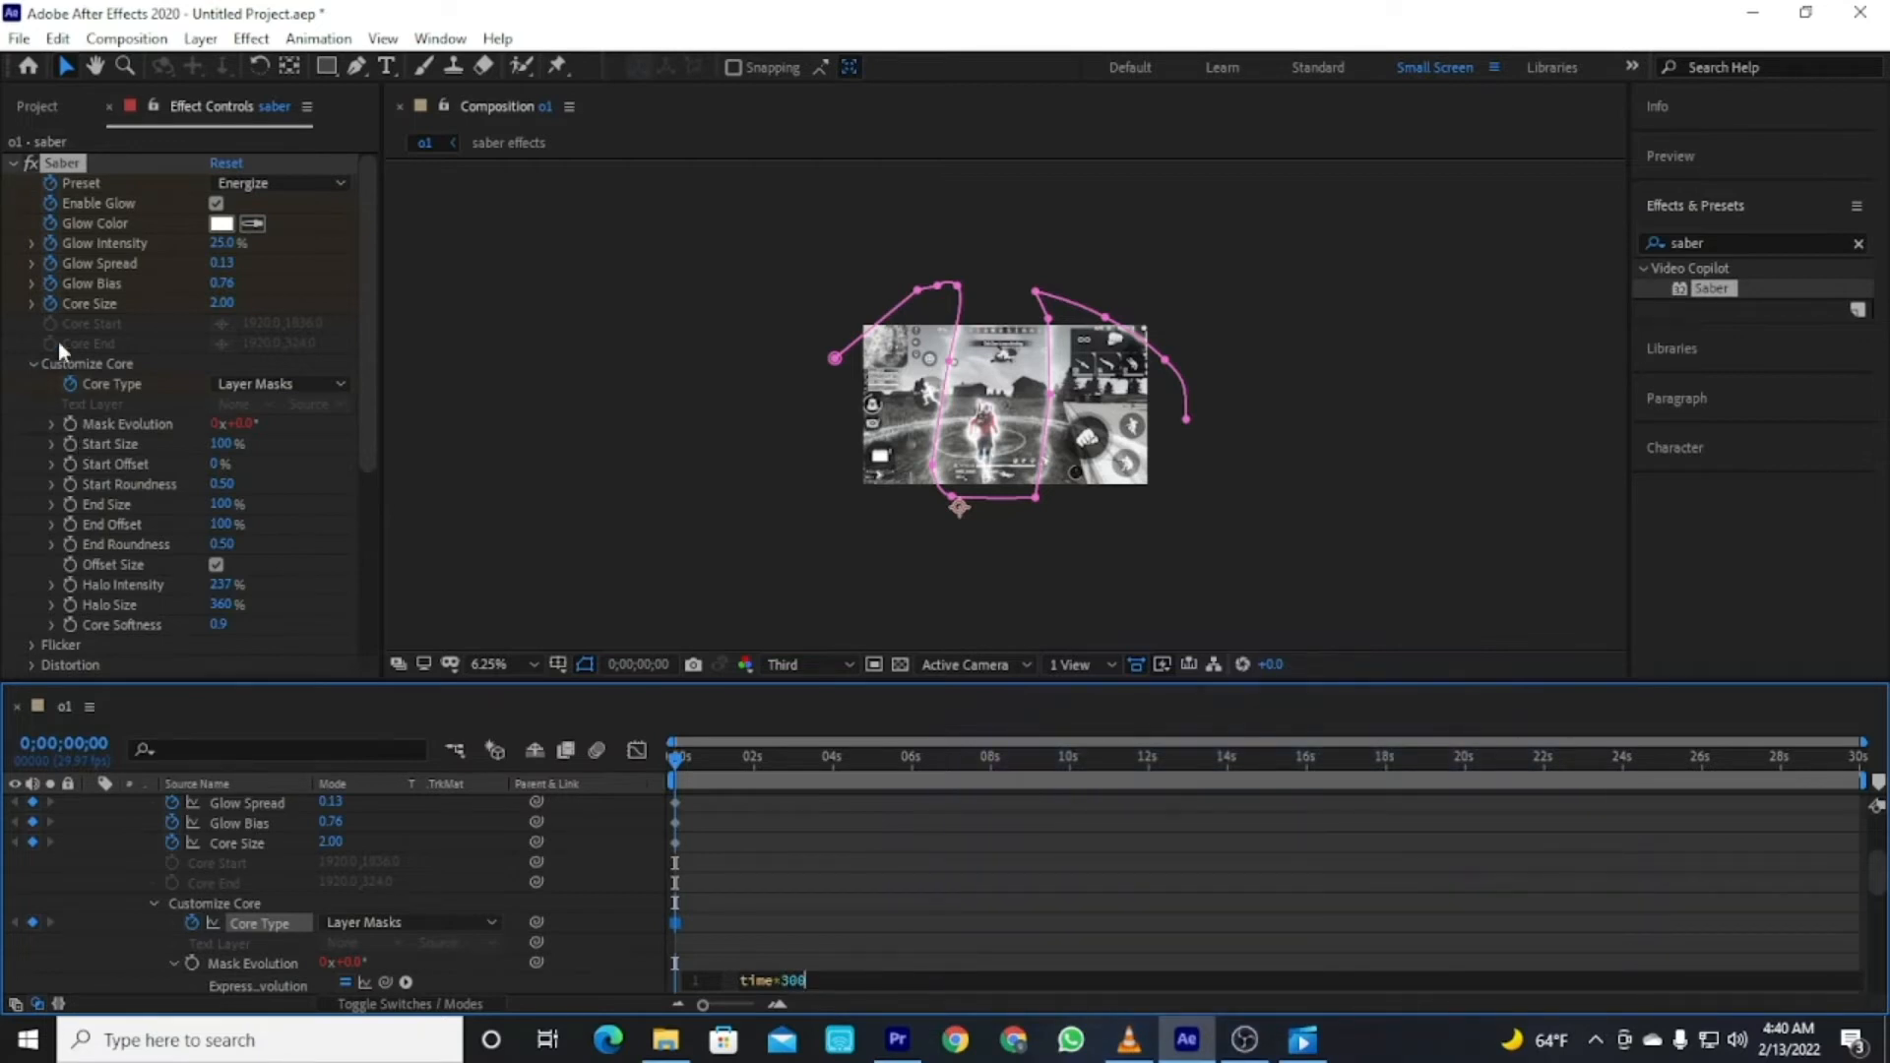
left_click(62, 618)
left_click_drag(369, 340, 355, 563)
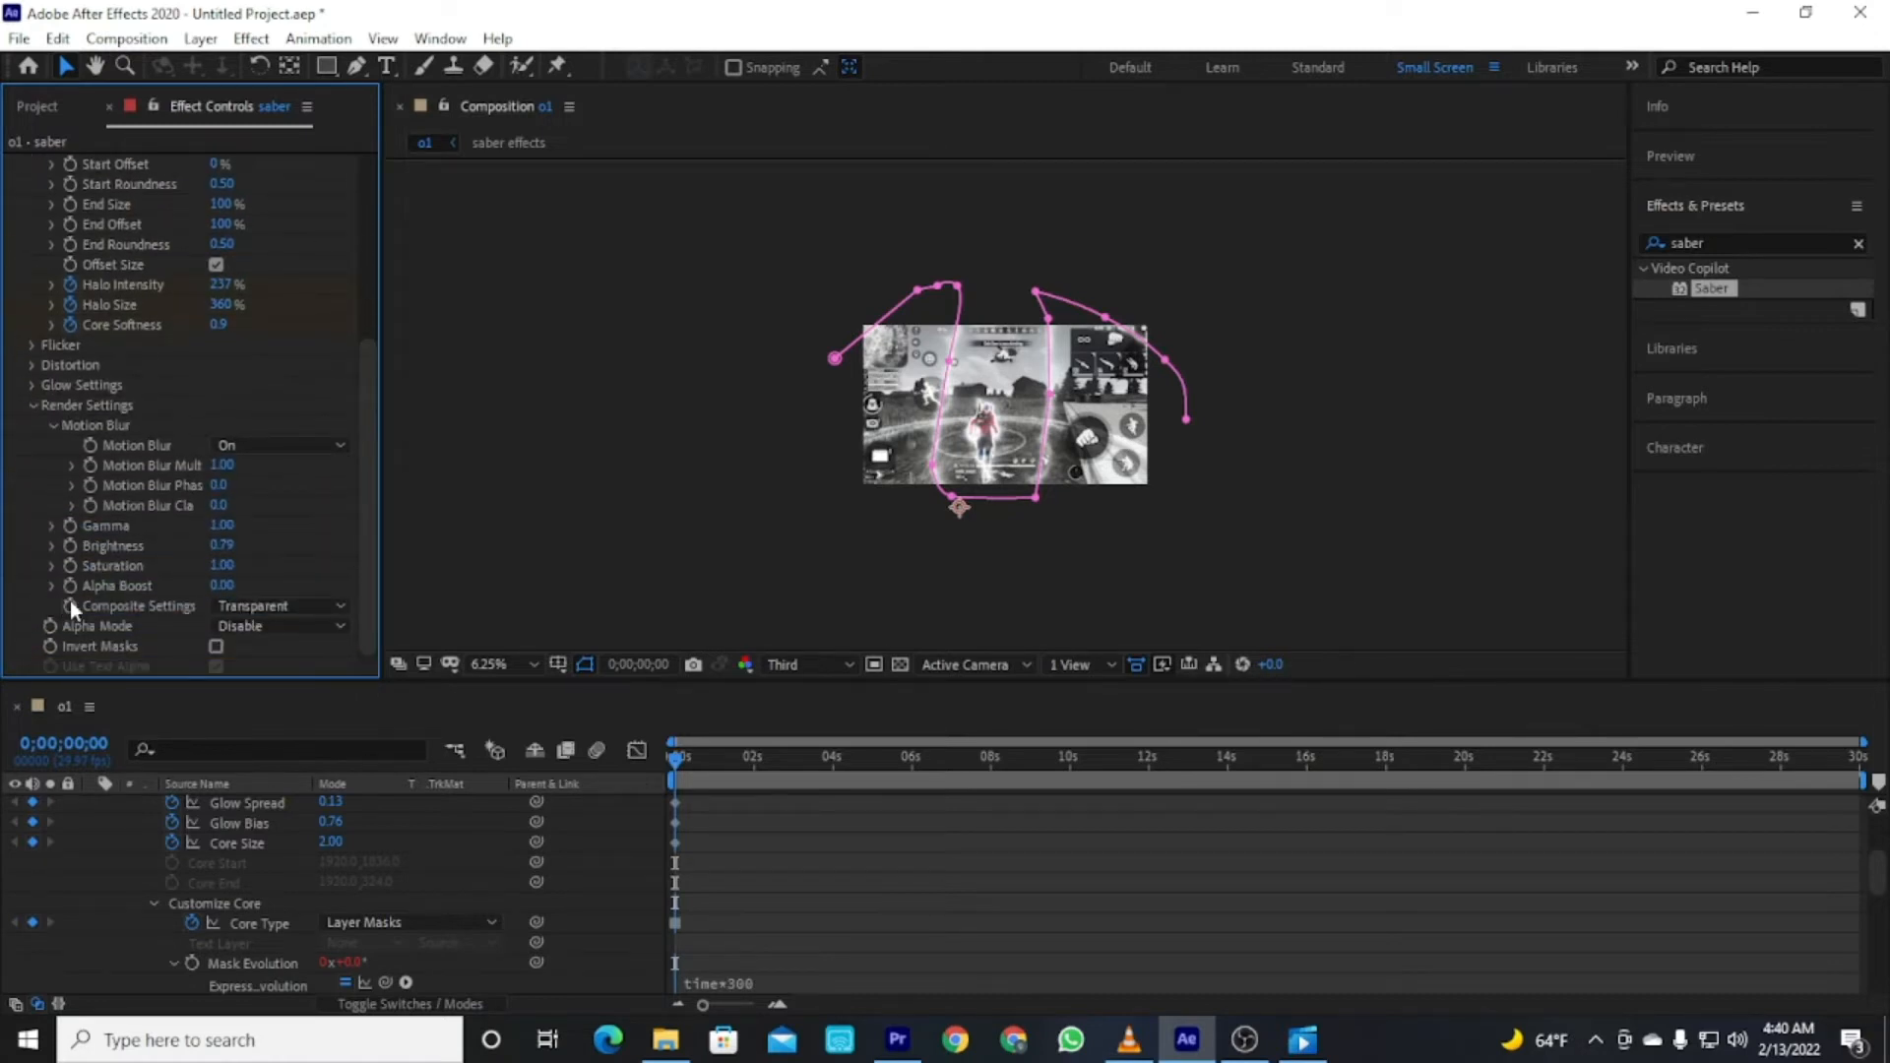
left_click(33, 406)
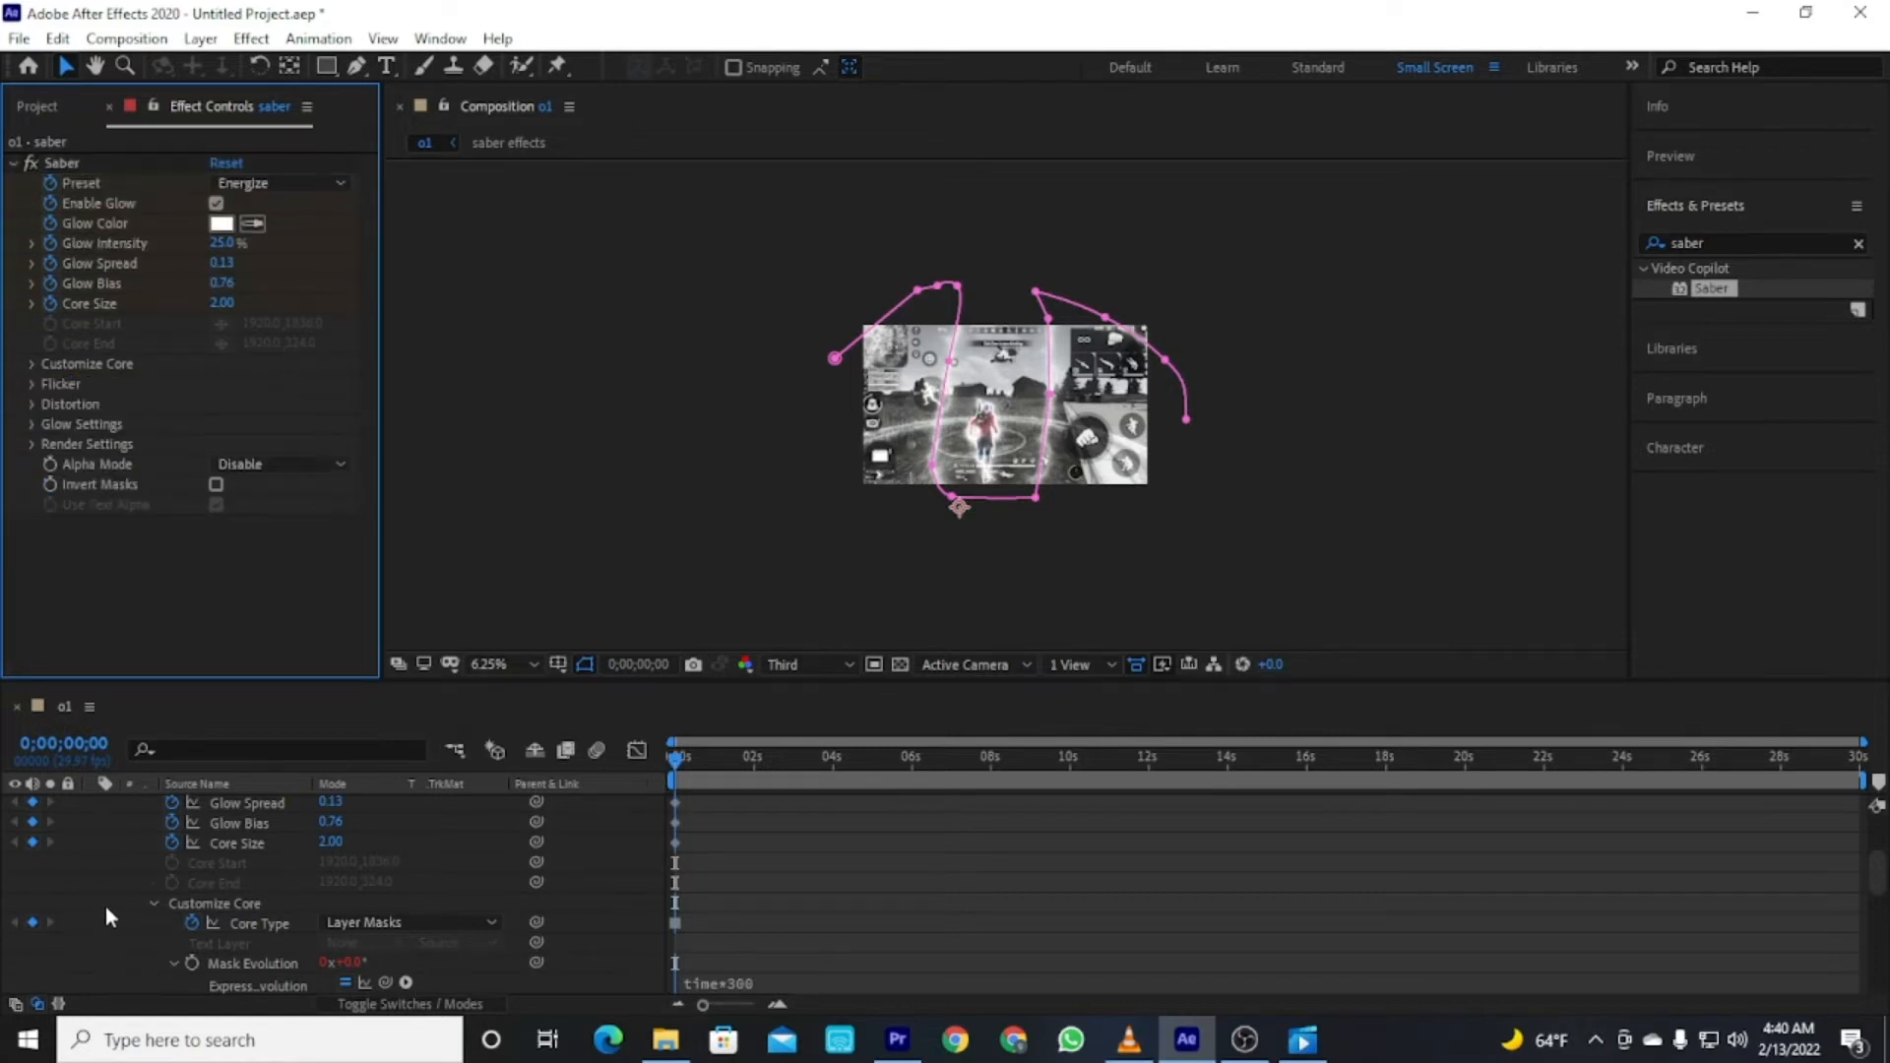
scroll(106, 916, "up", 5)
left_click(112, 825)
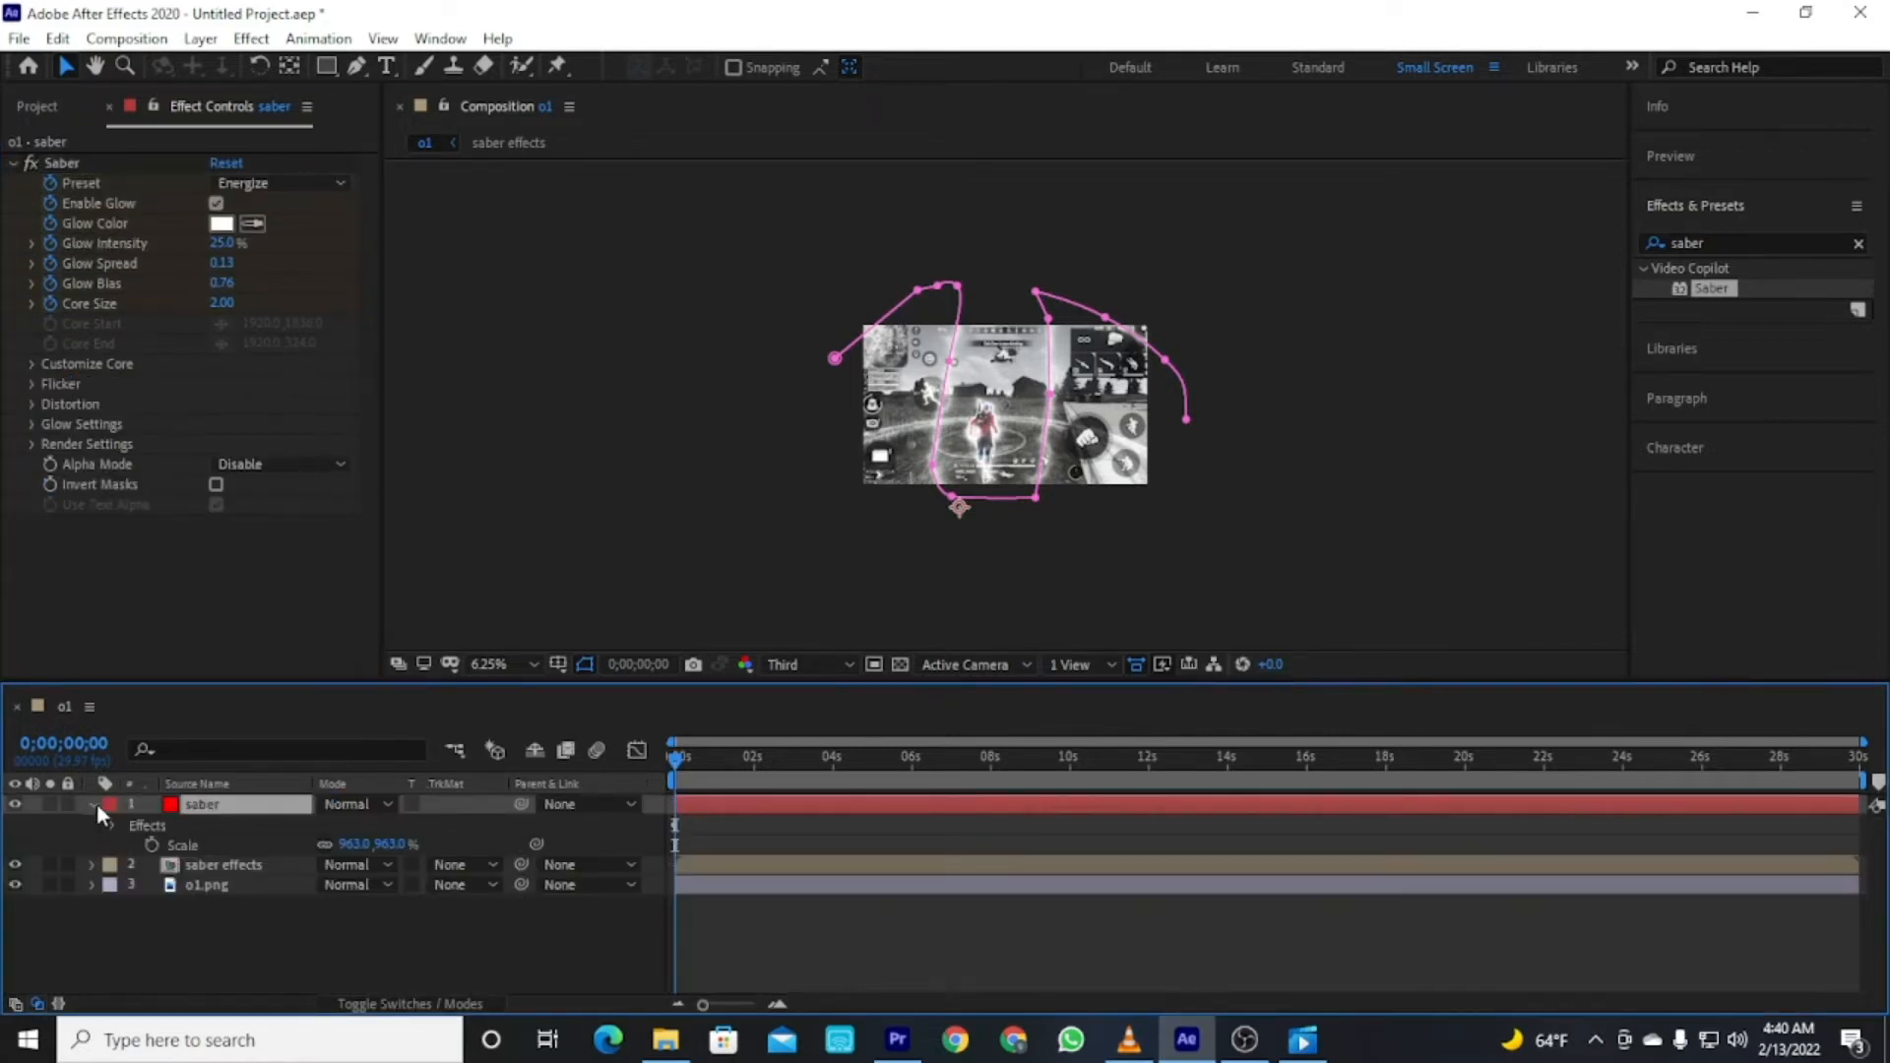
left_click(94, 805)
left_click(222, 924)
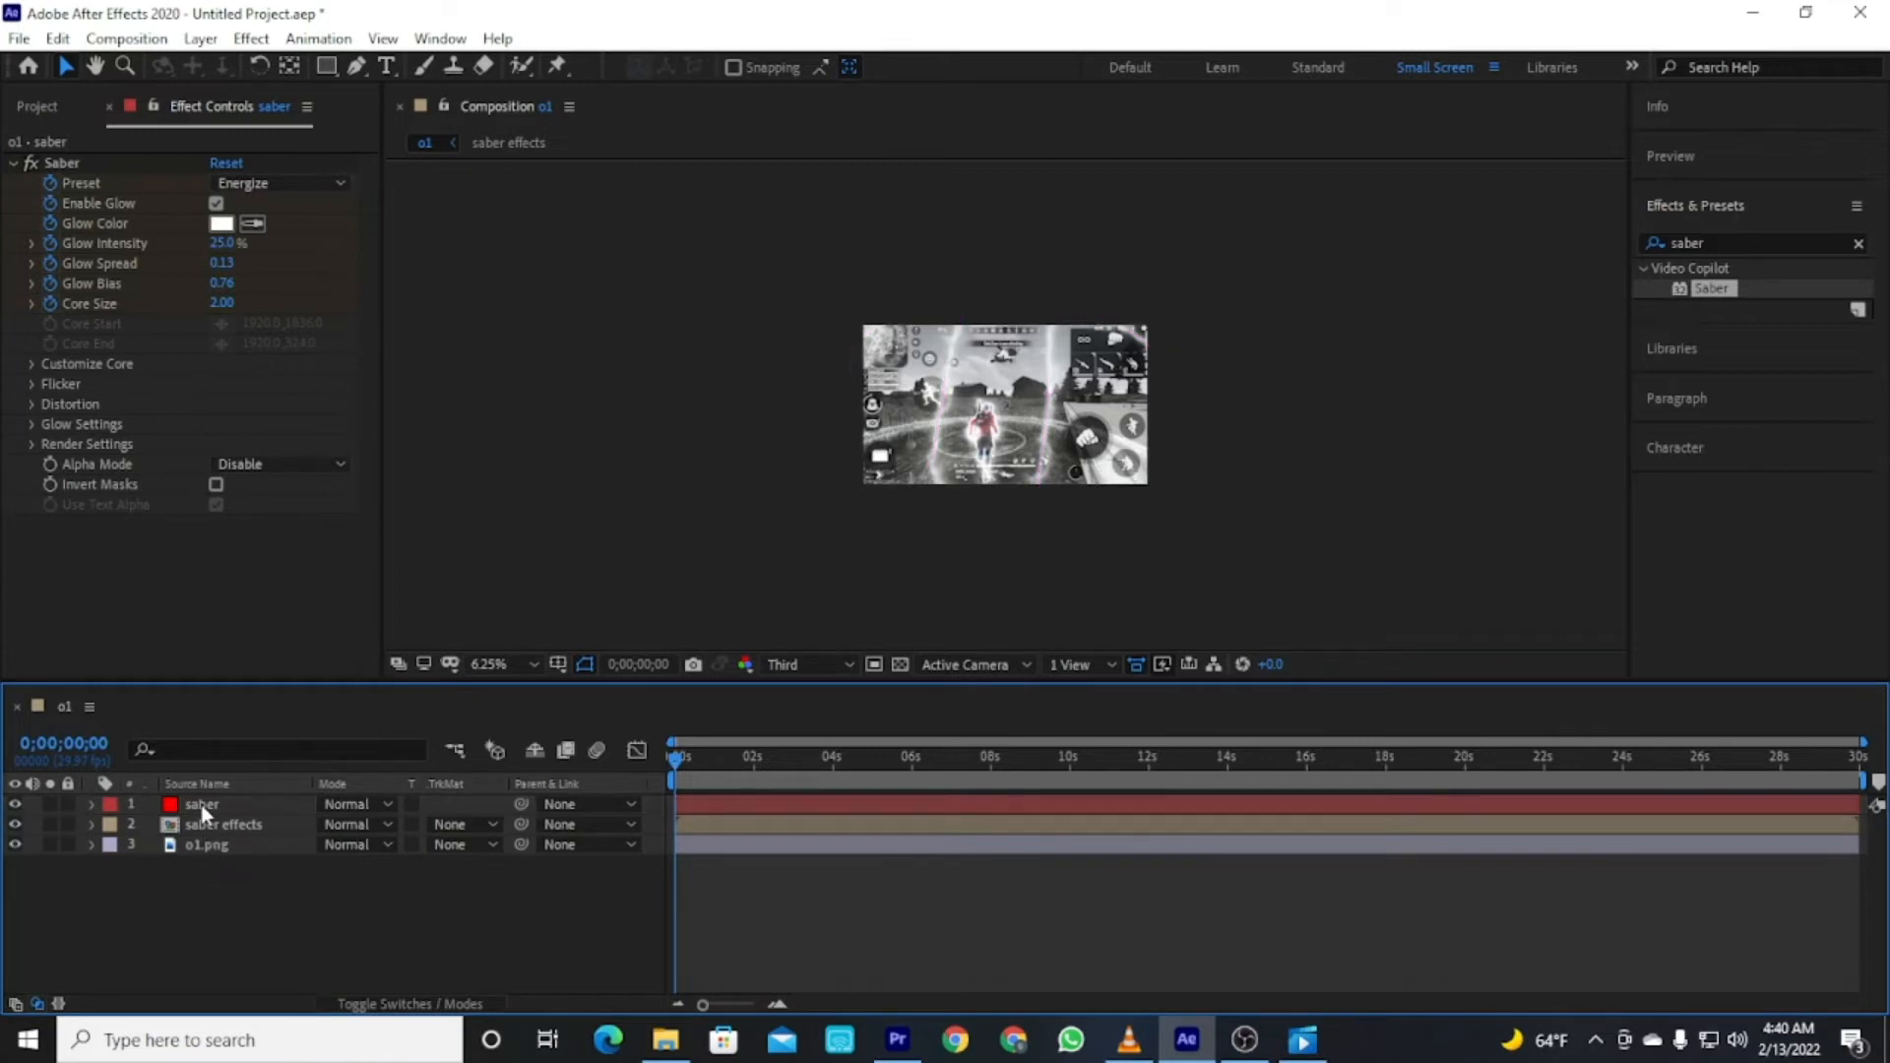
Search effects for s_q and apply S_QuadTone to the o1.png layer.
left_click(202, 804)
left_click(335, 918)
left_click(1724, 242)
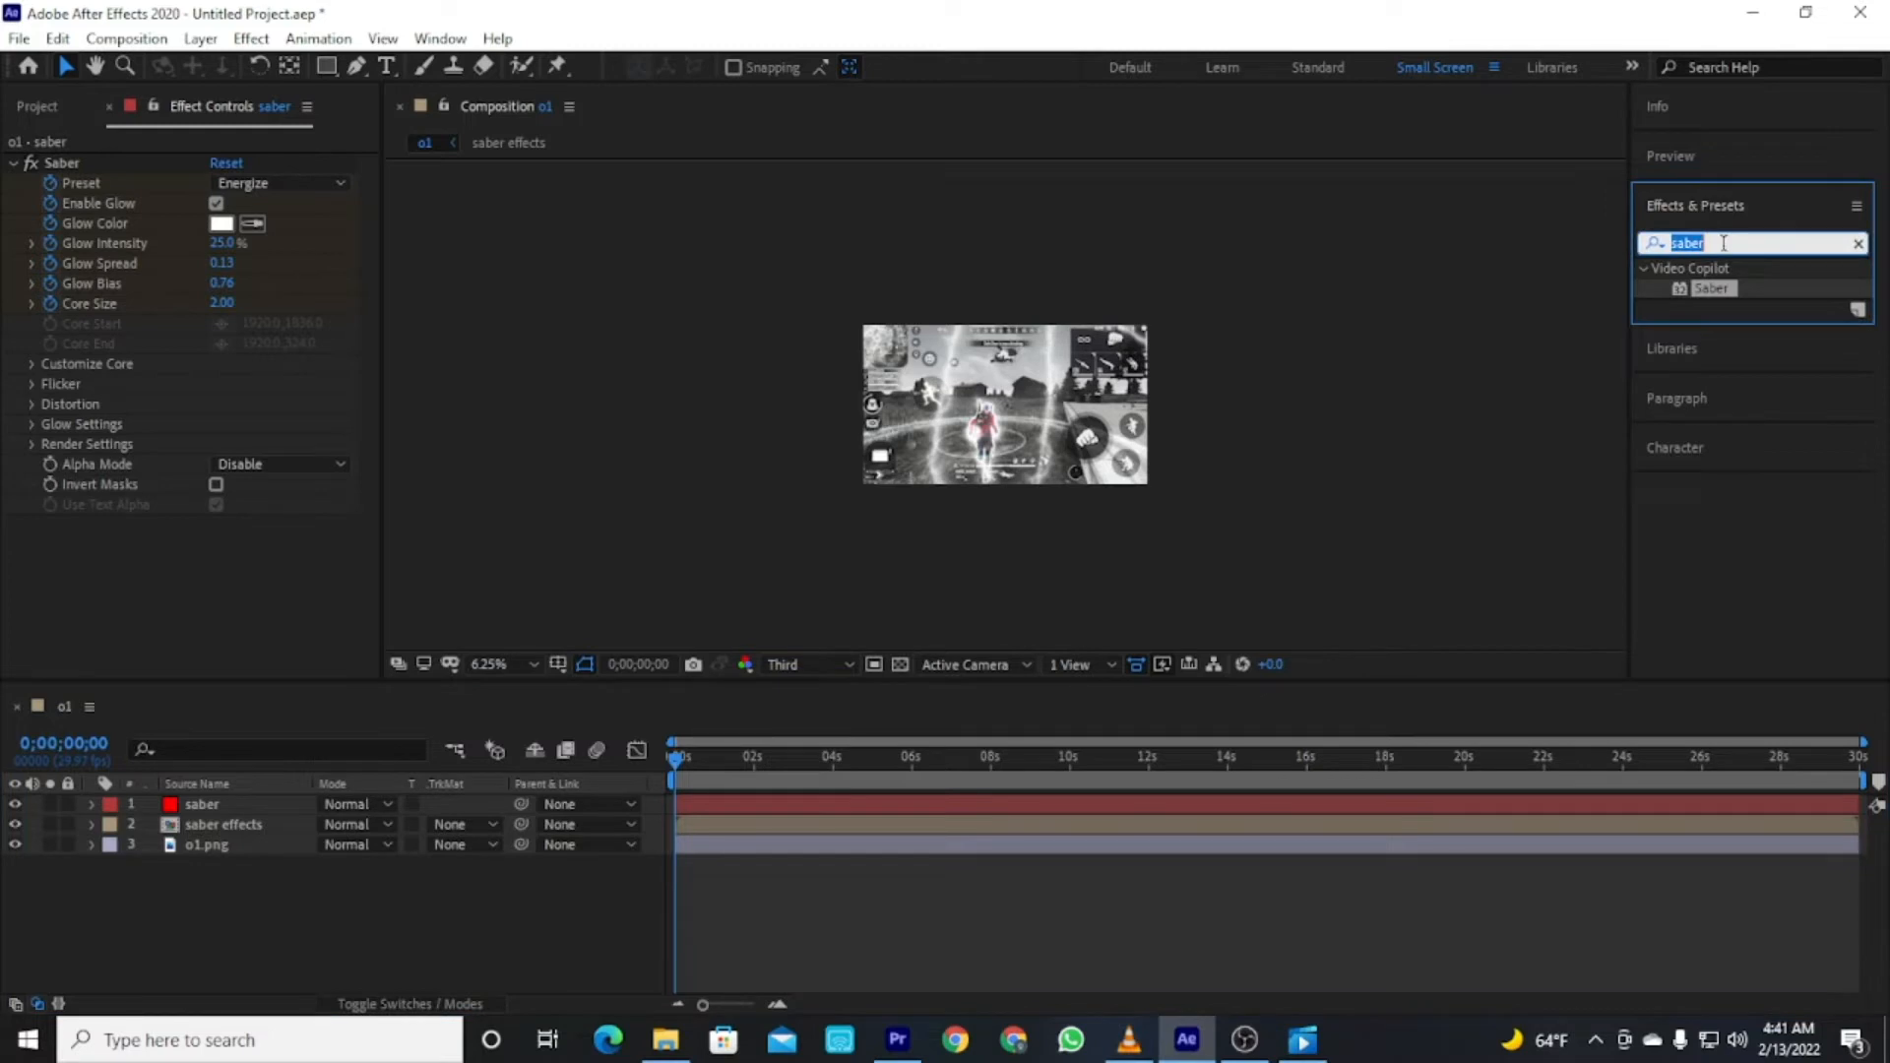
type("s_q")
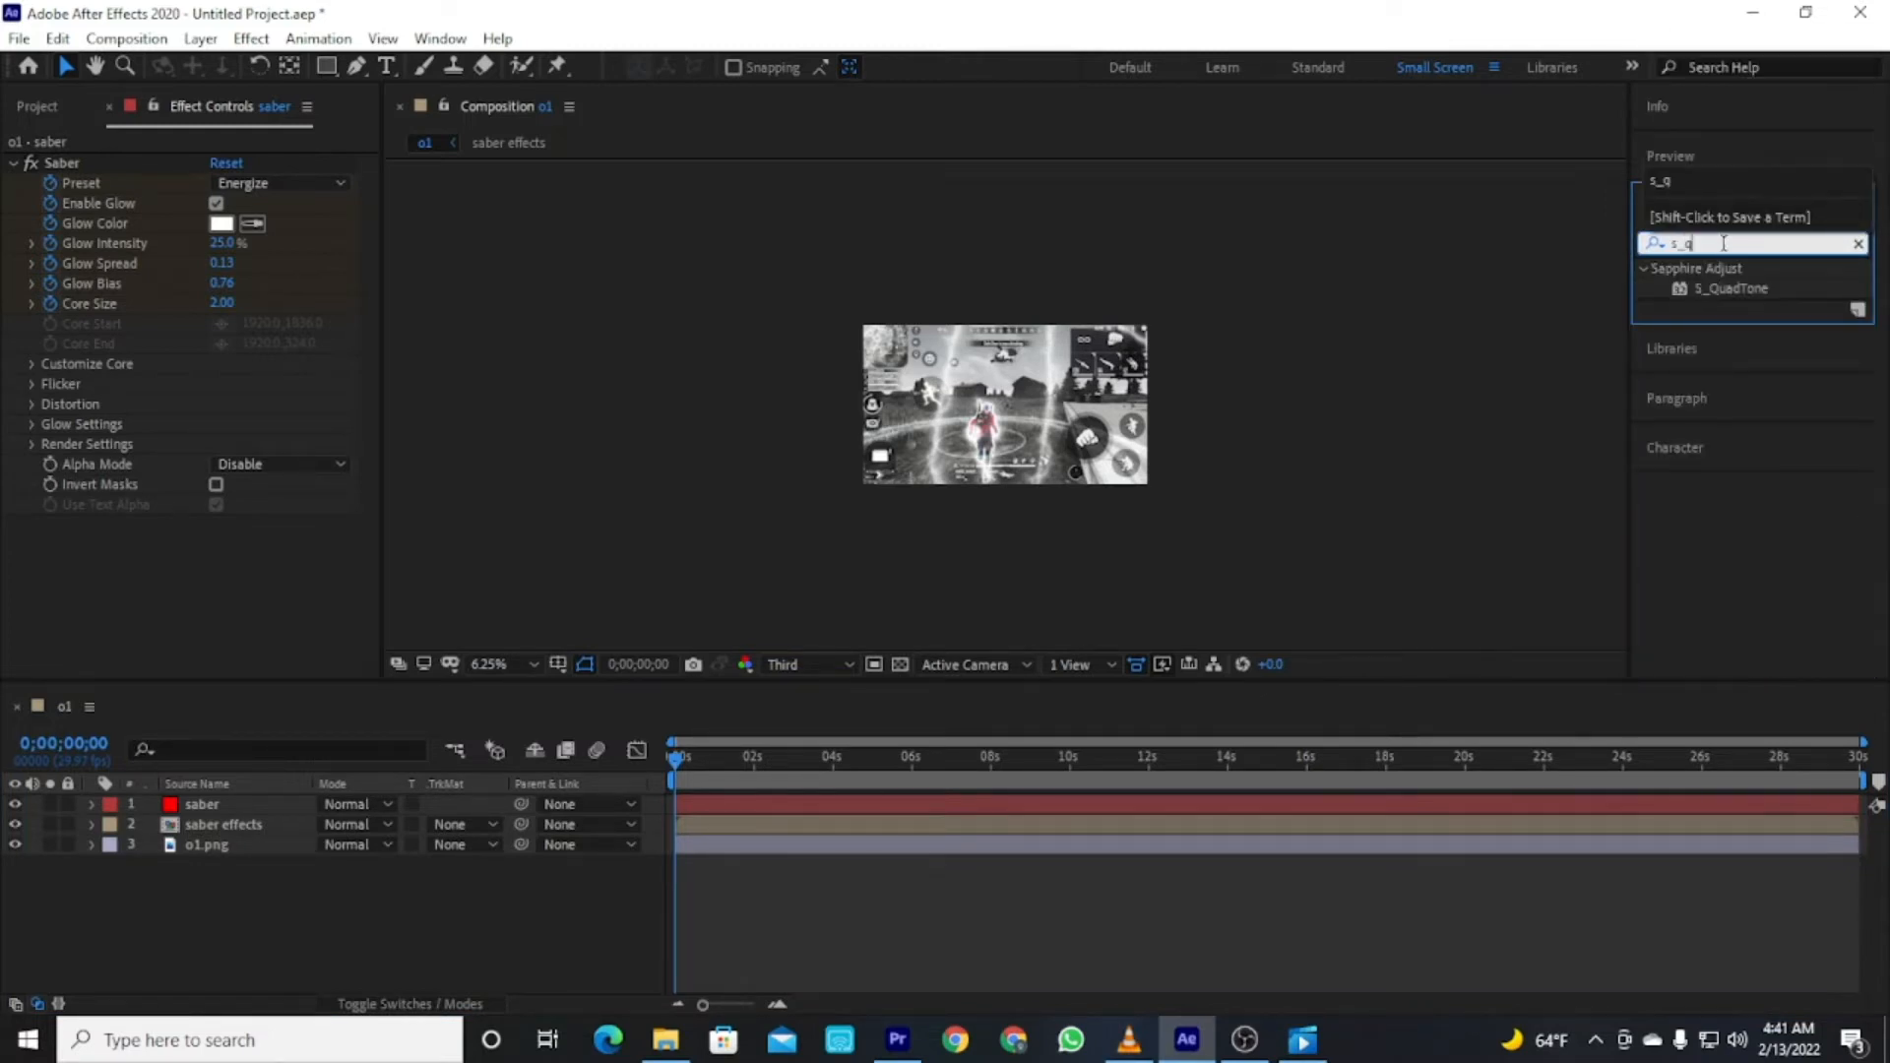
left_click_drag(1738, 297, 1012, 850)
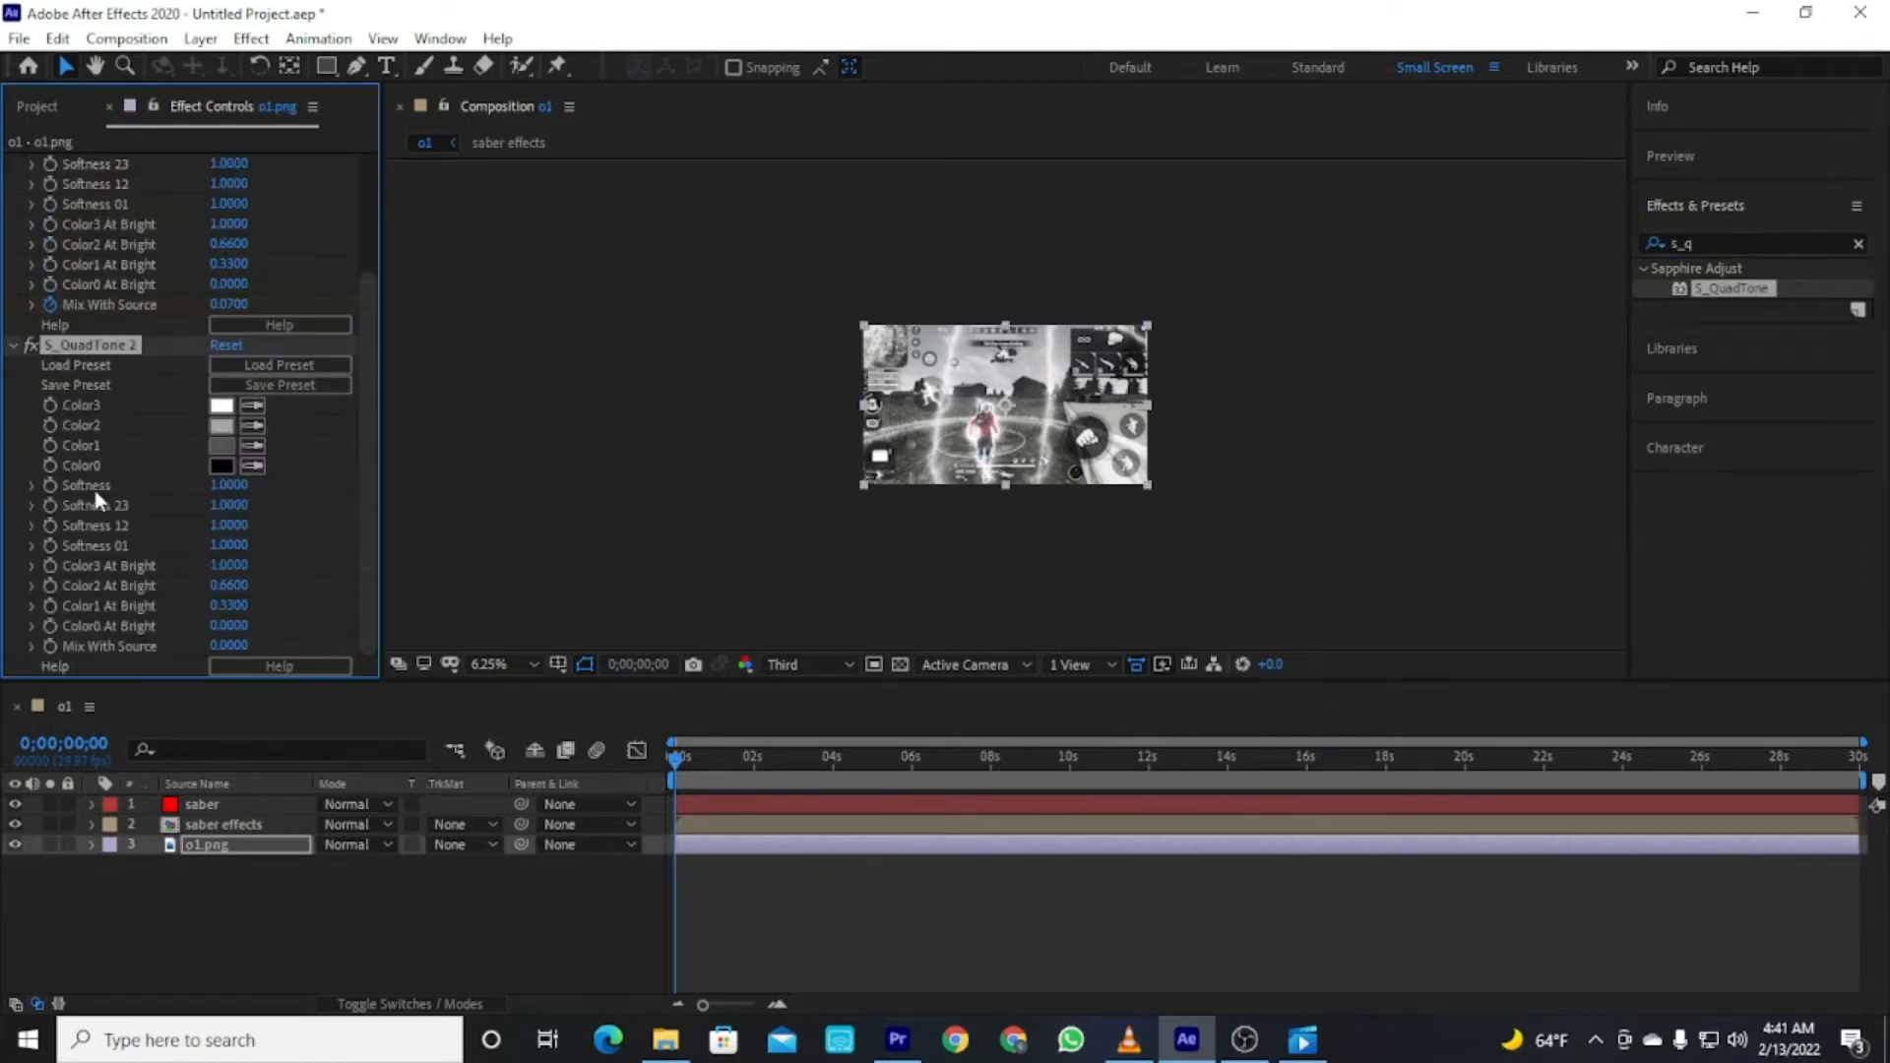
Set Color1 of the new S_QuadTone effect to 404040.
left_click(222, 447)
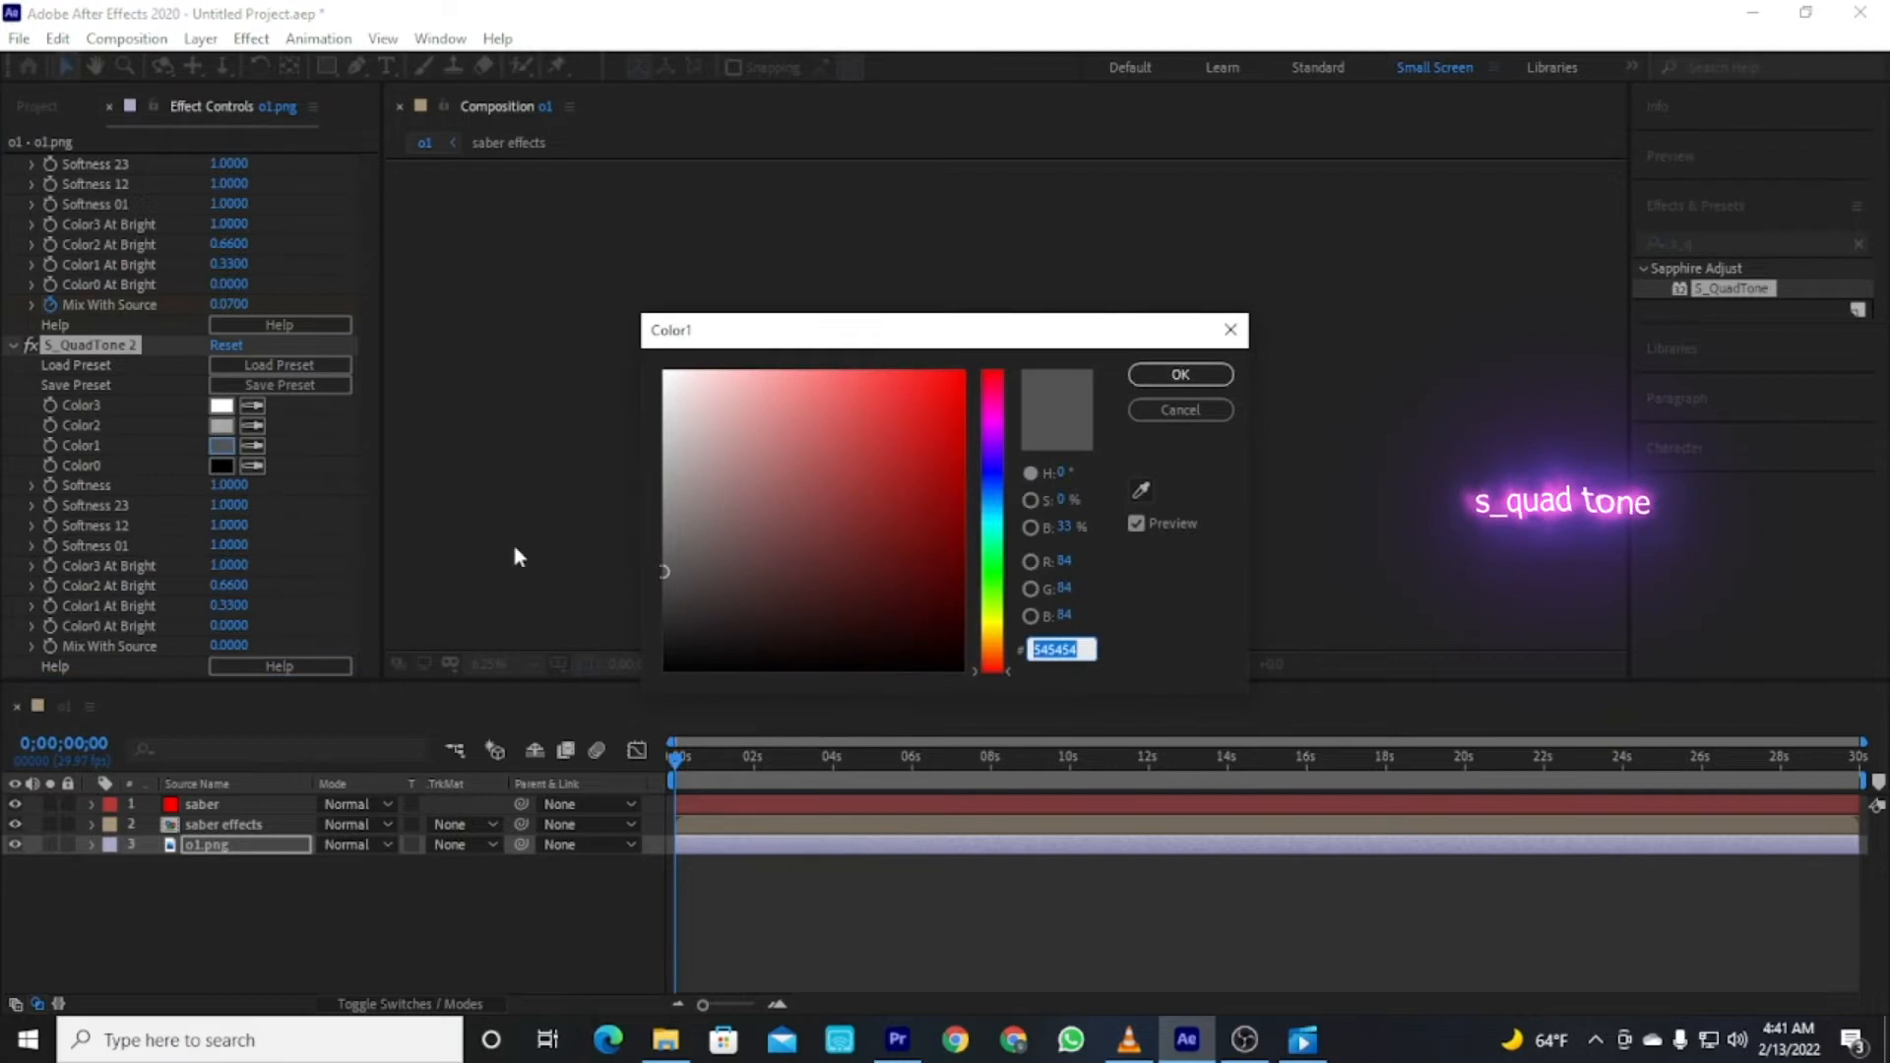
left_click(1176, 412)
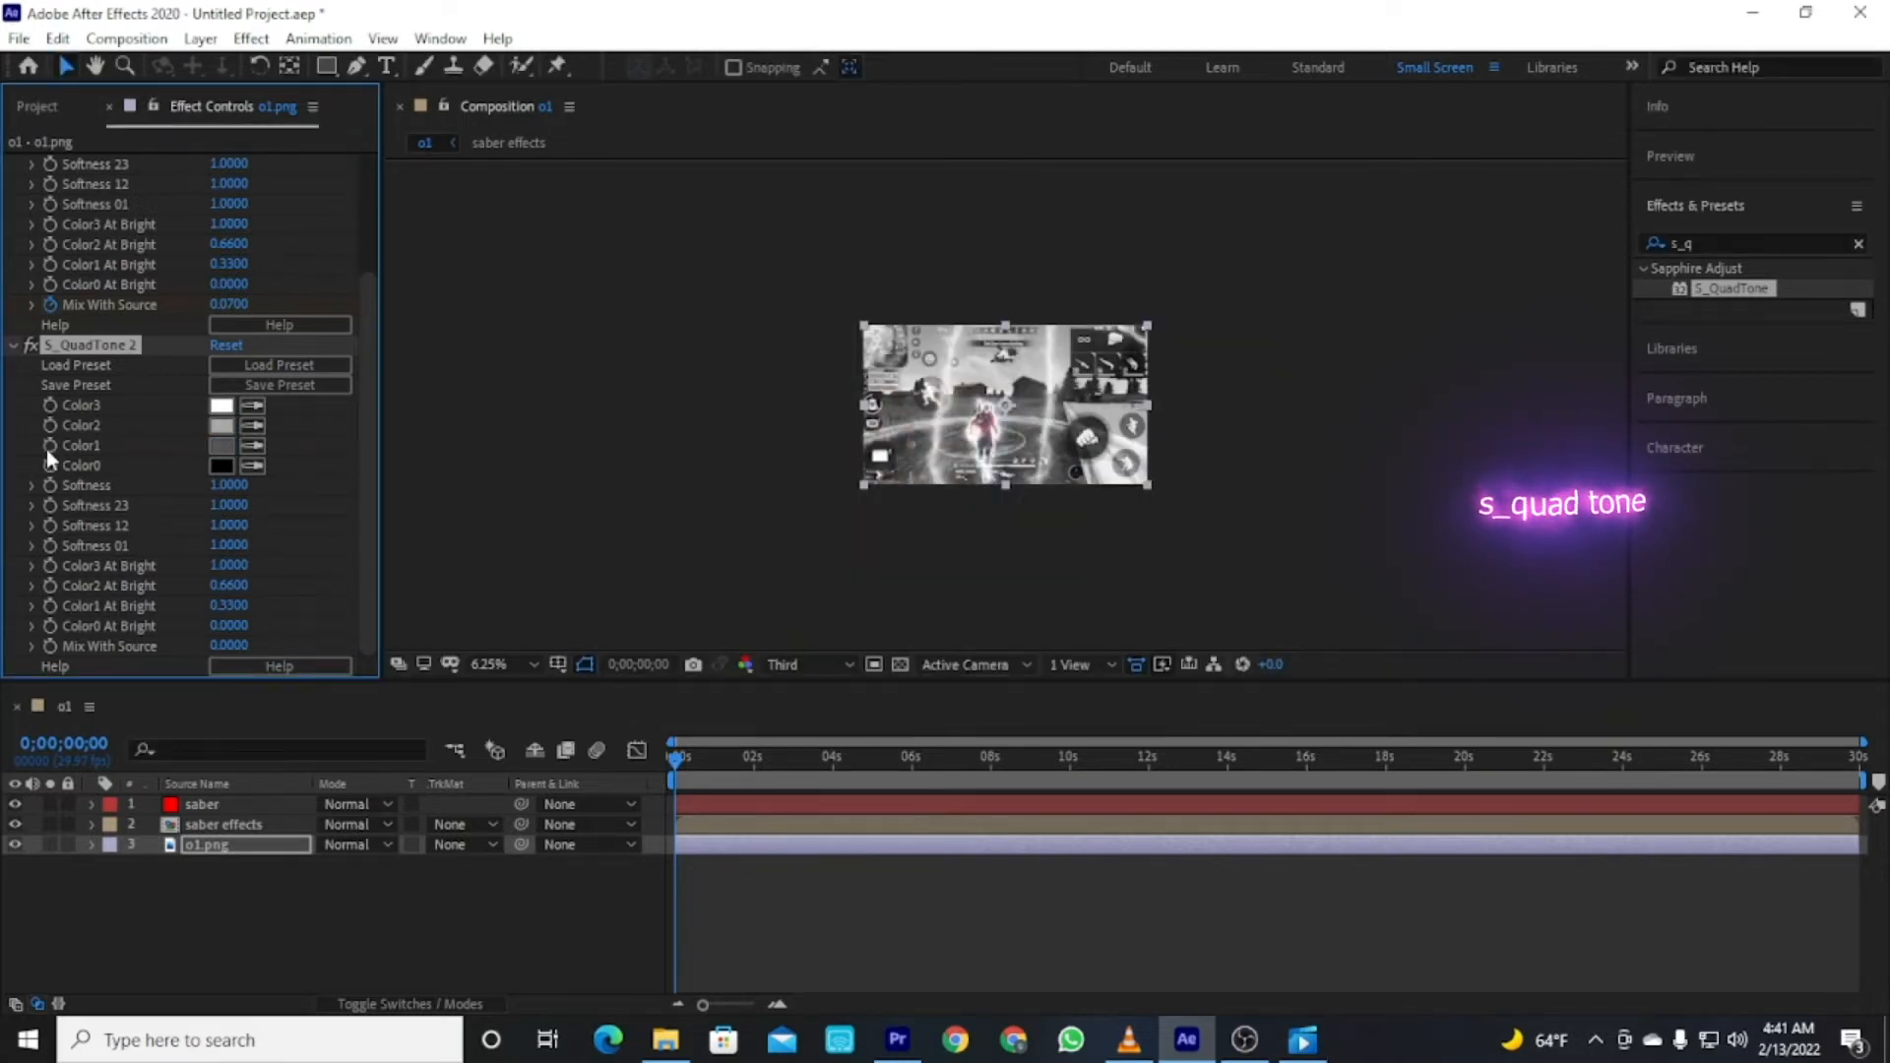
left_click(222, 448)
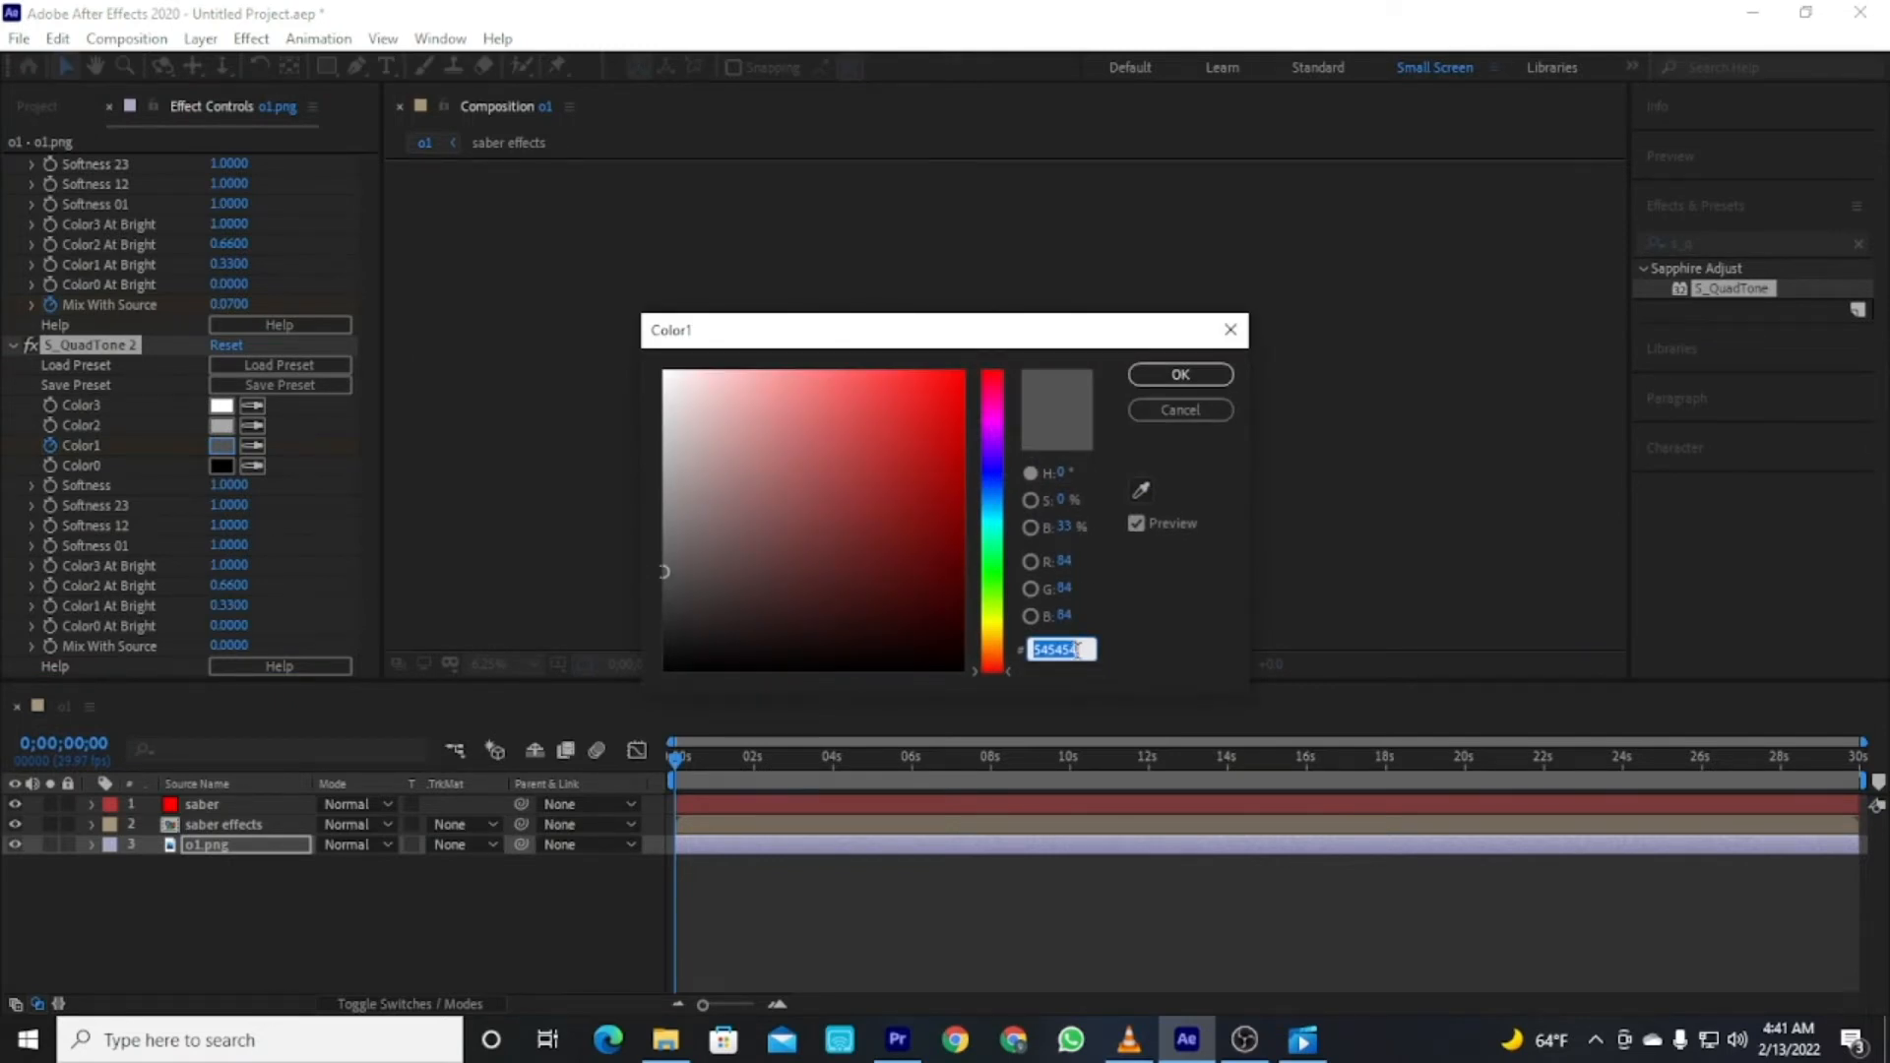
type("404040")
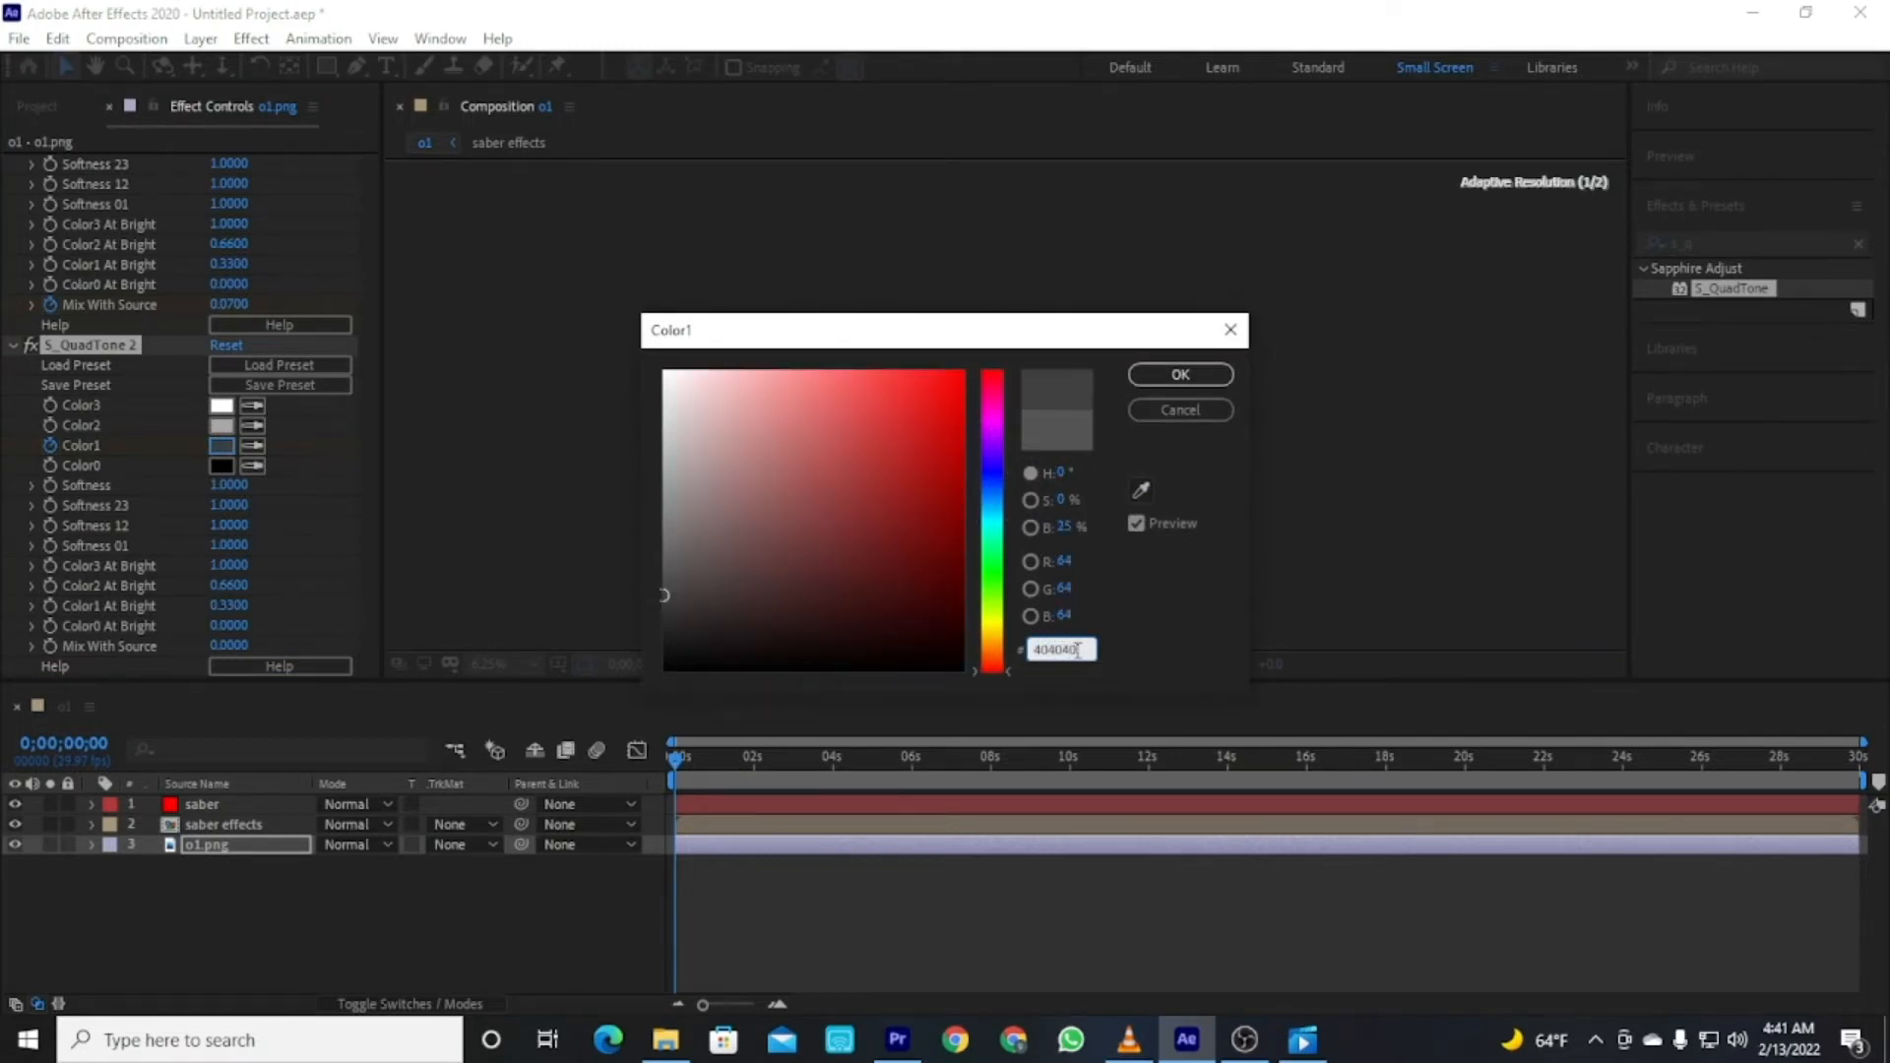
left_click(1180, 374)
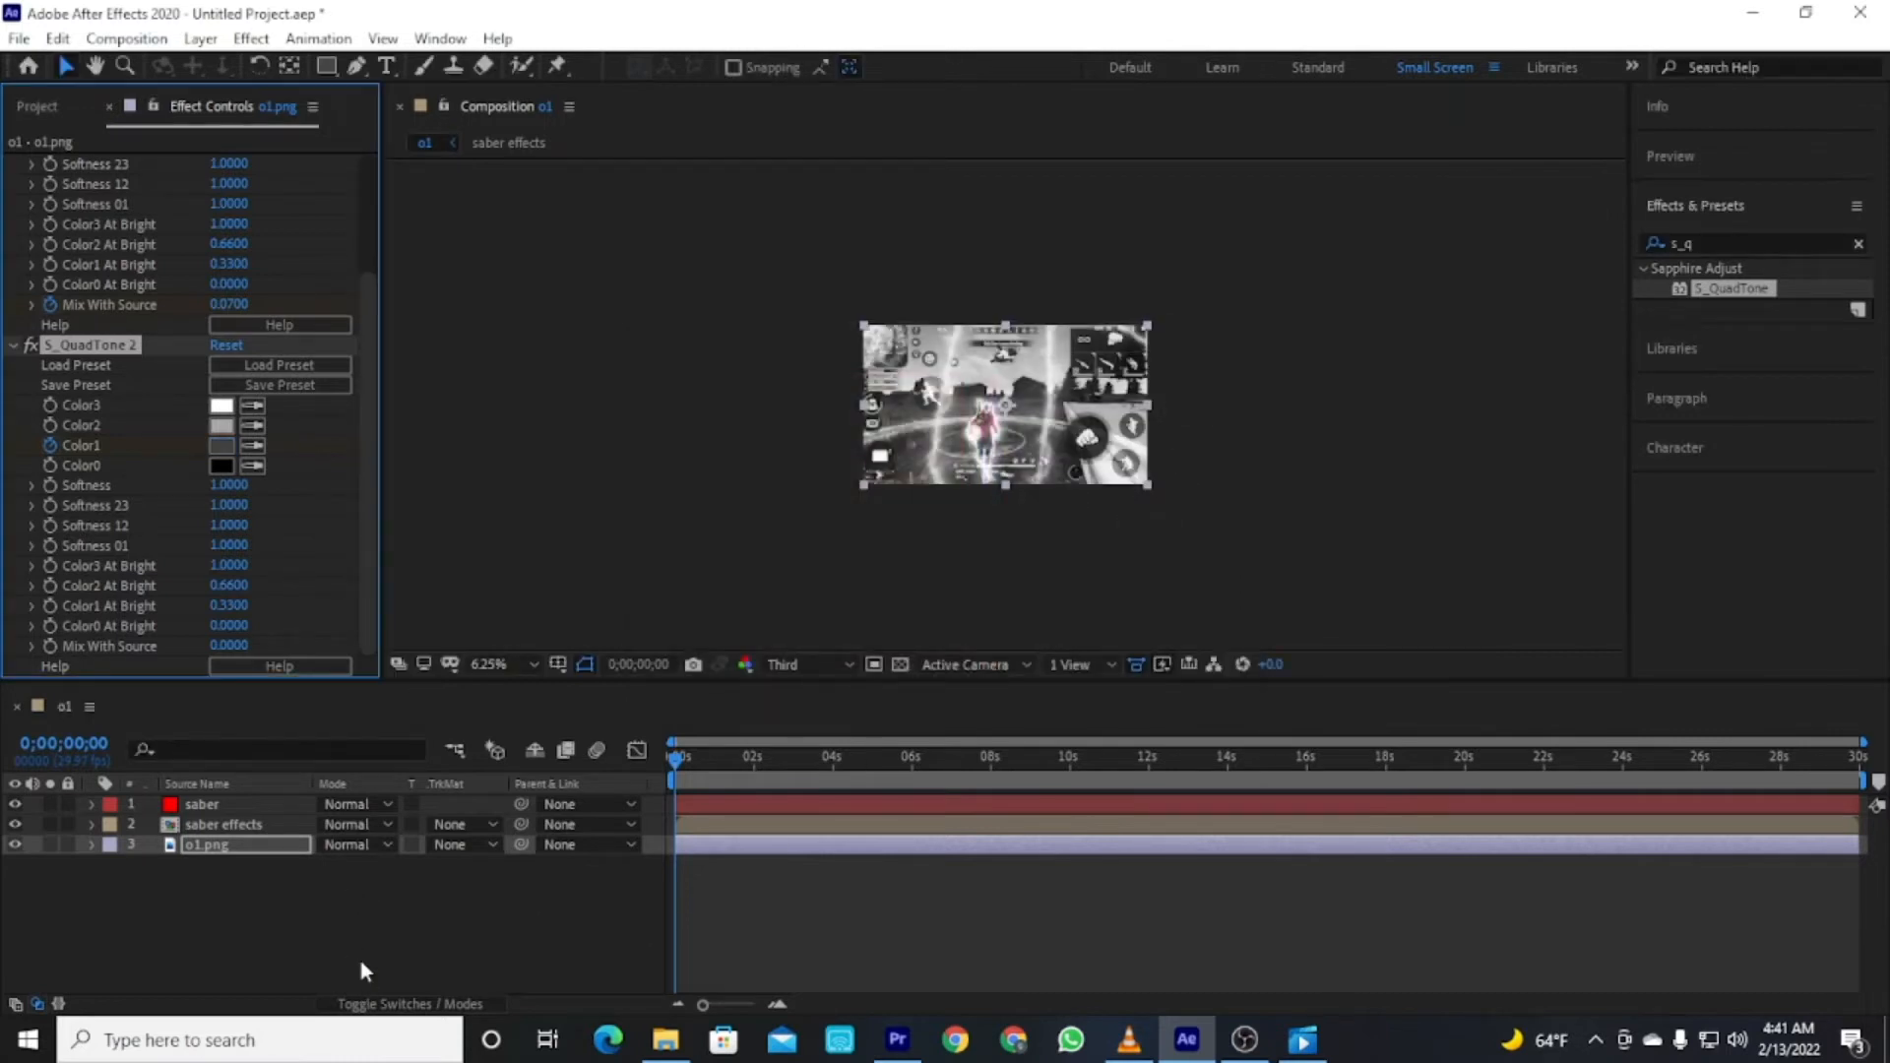
Set the S_QuadTone Mix With Source to 0.18.
left_click(293, 918)
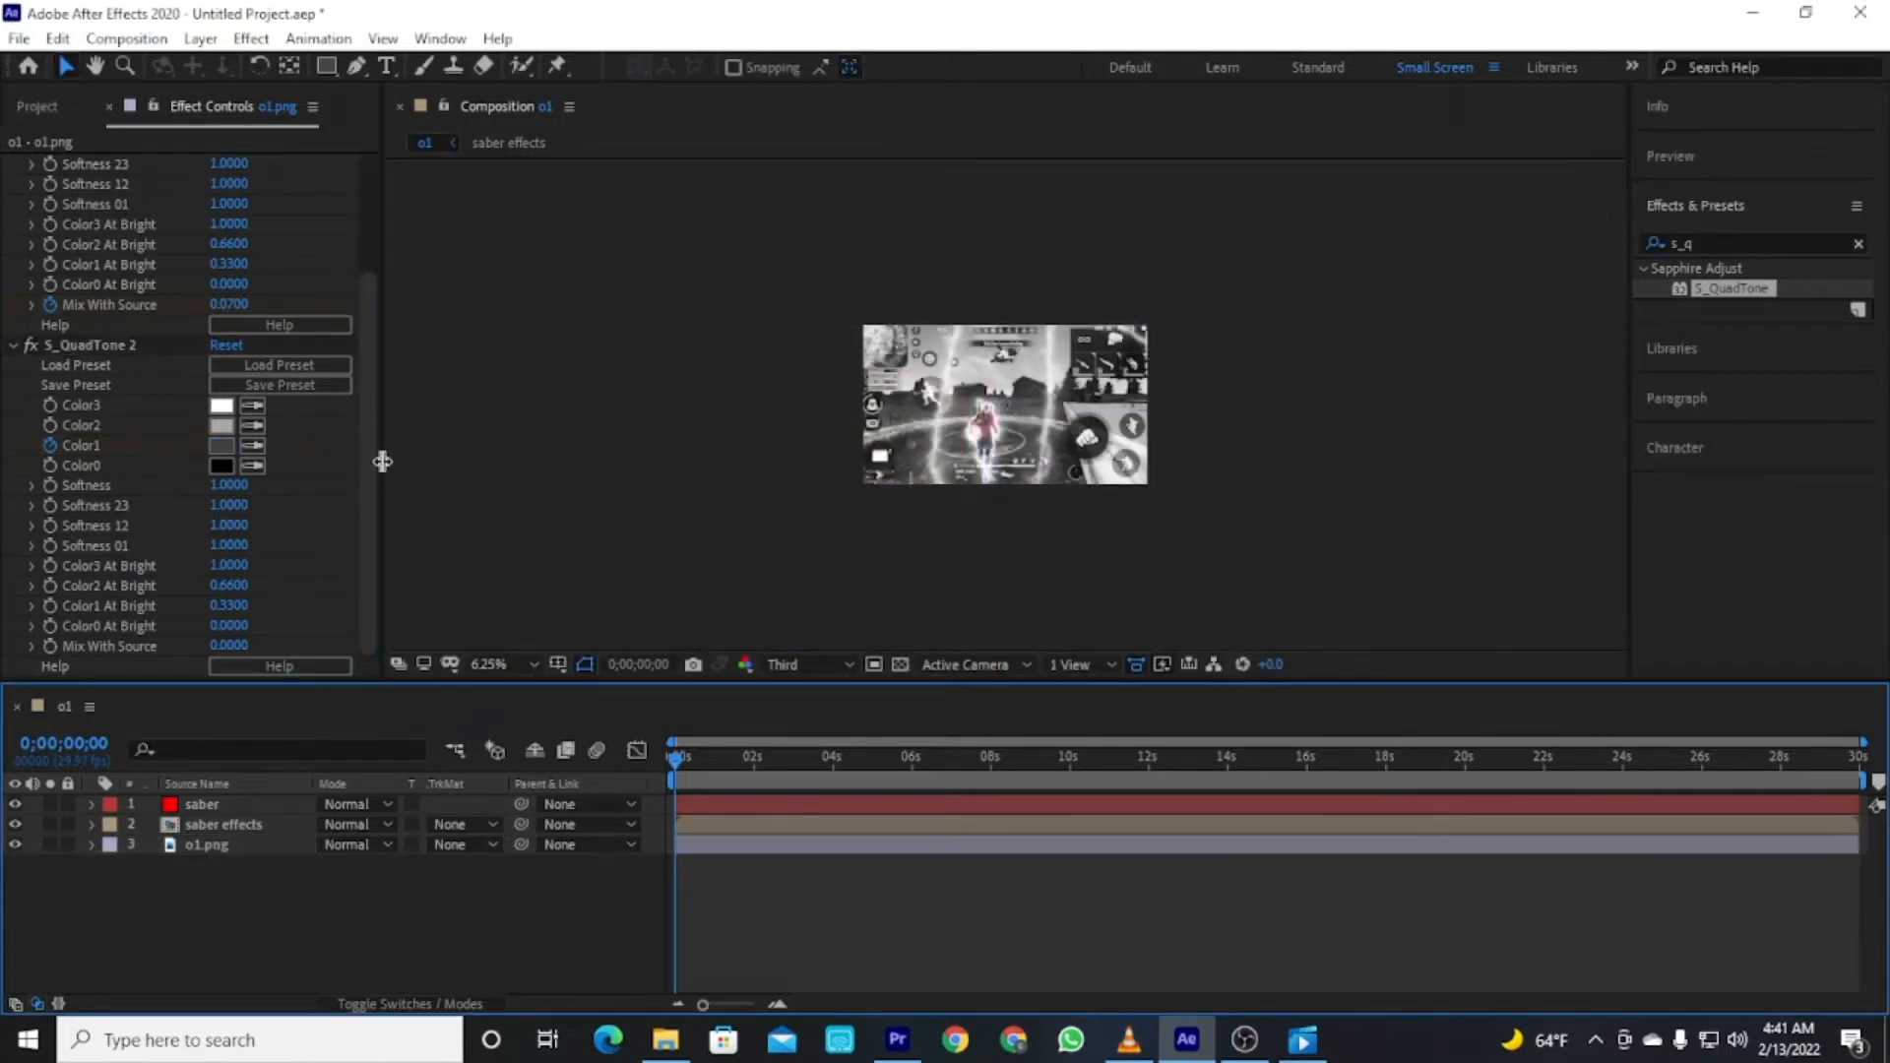
left_click(48, 646)
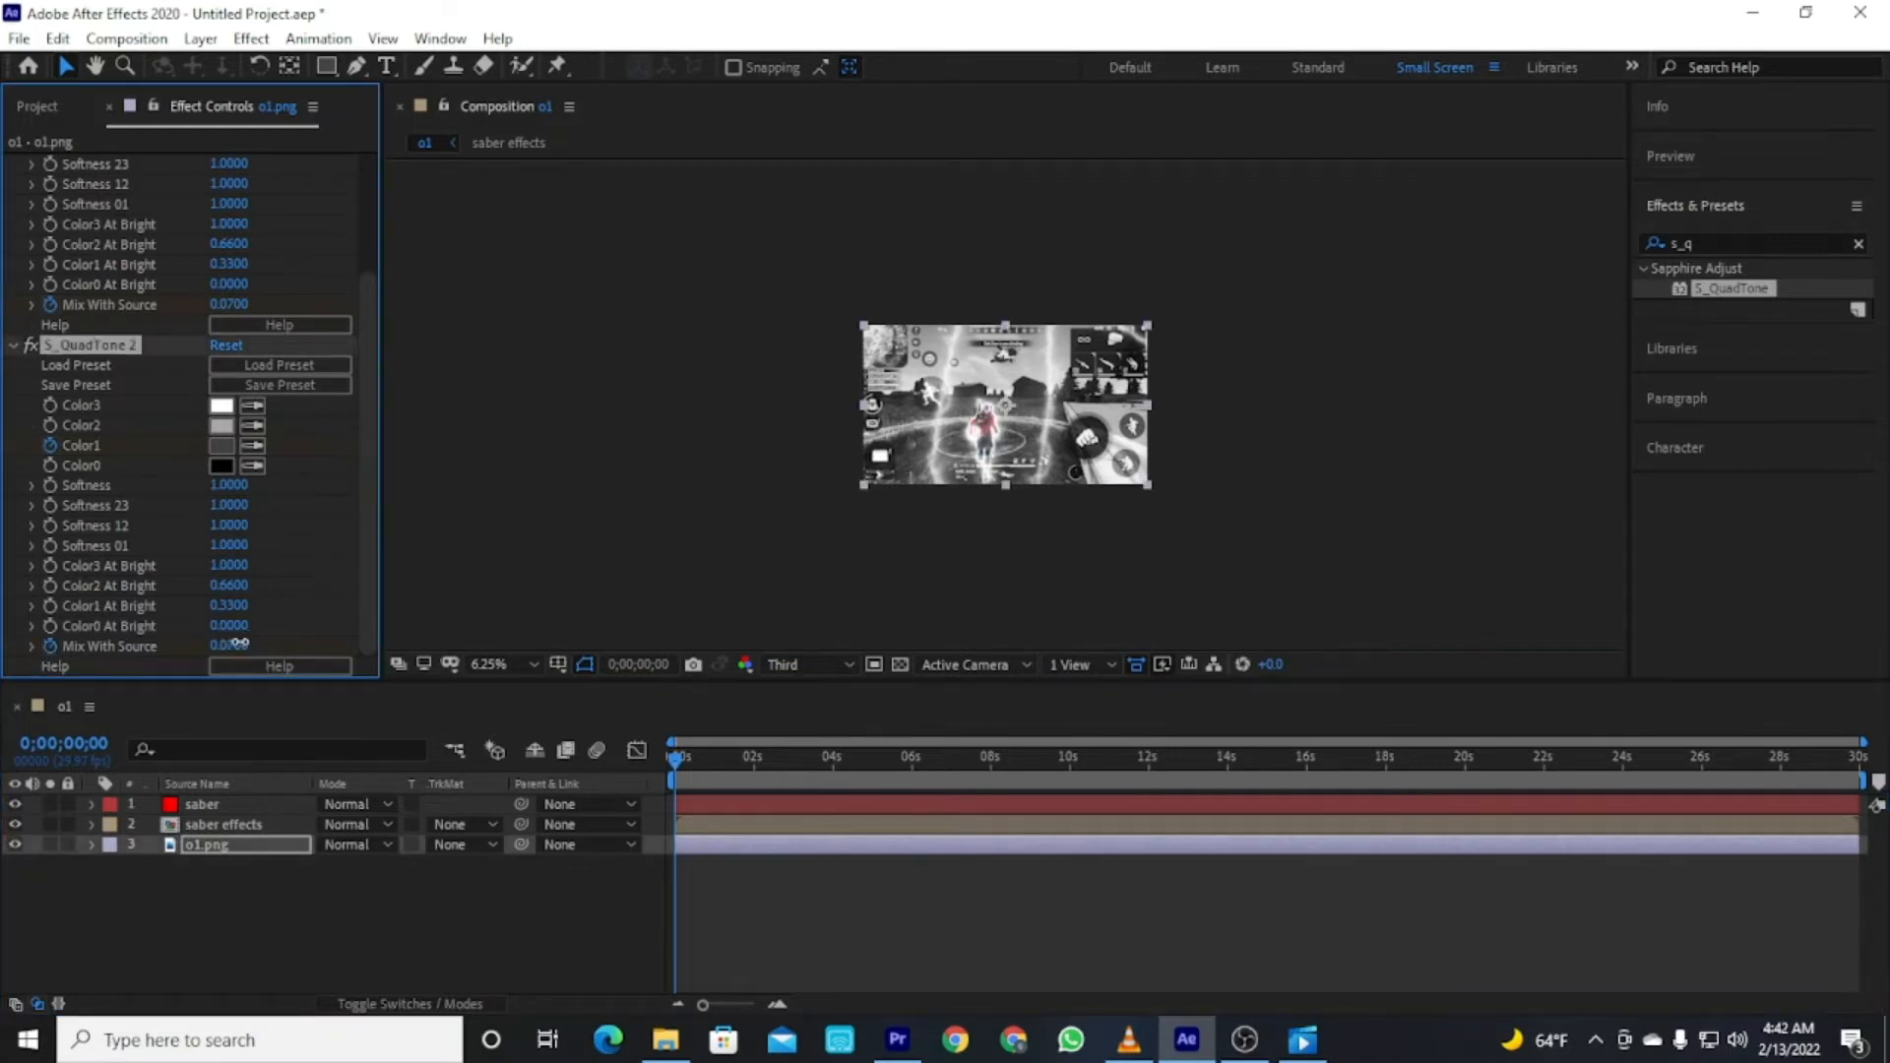
left_click_drag(241, 643, 244, 640)
left_click(290, 943)
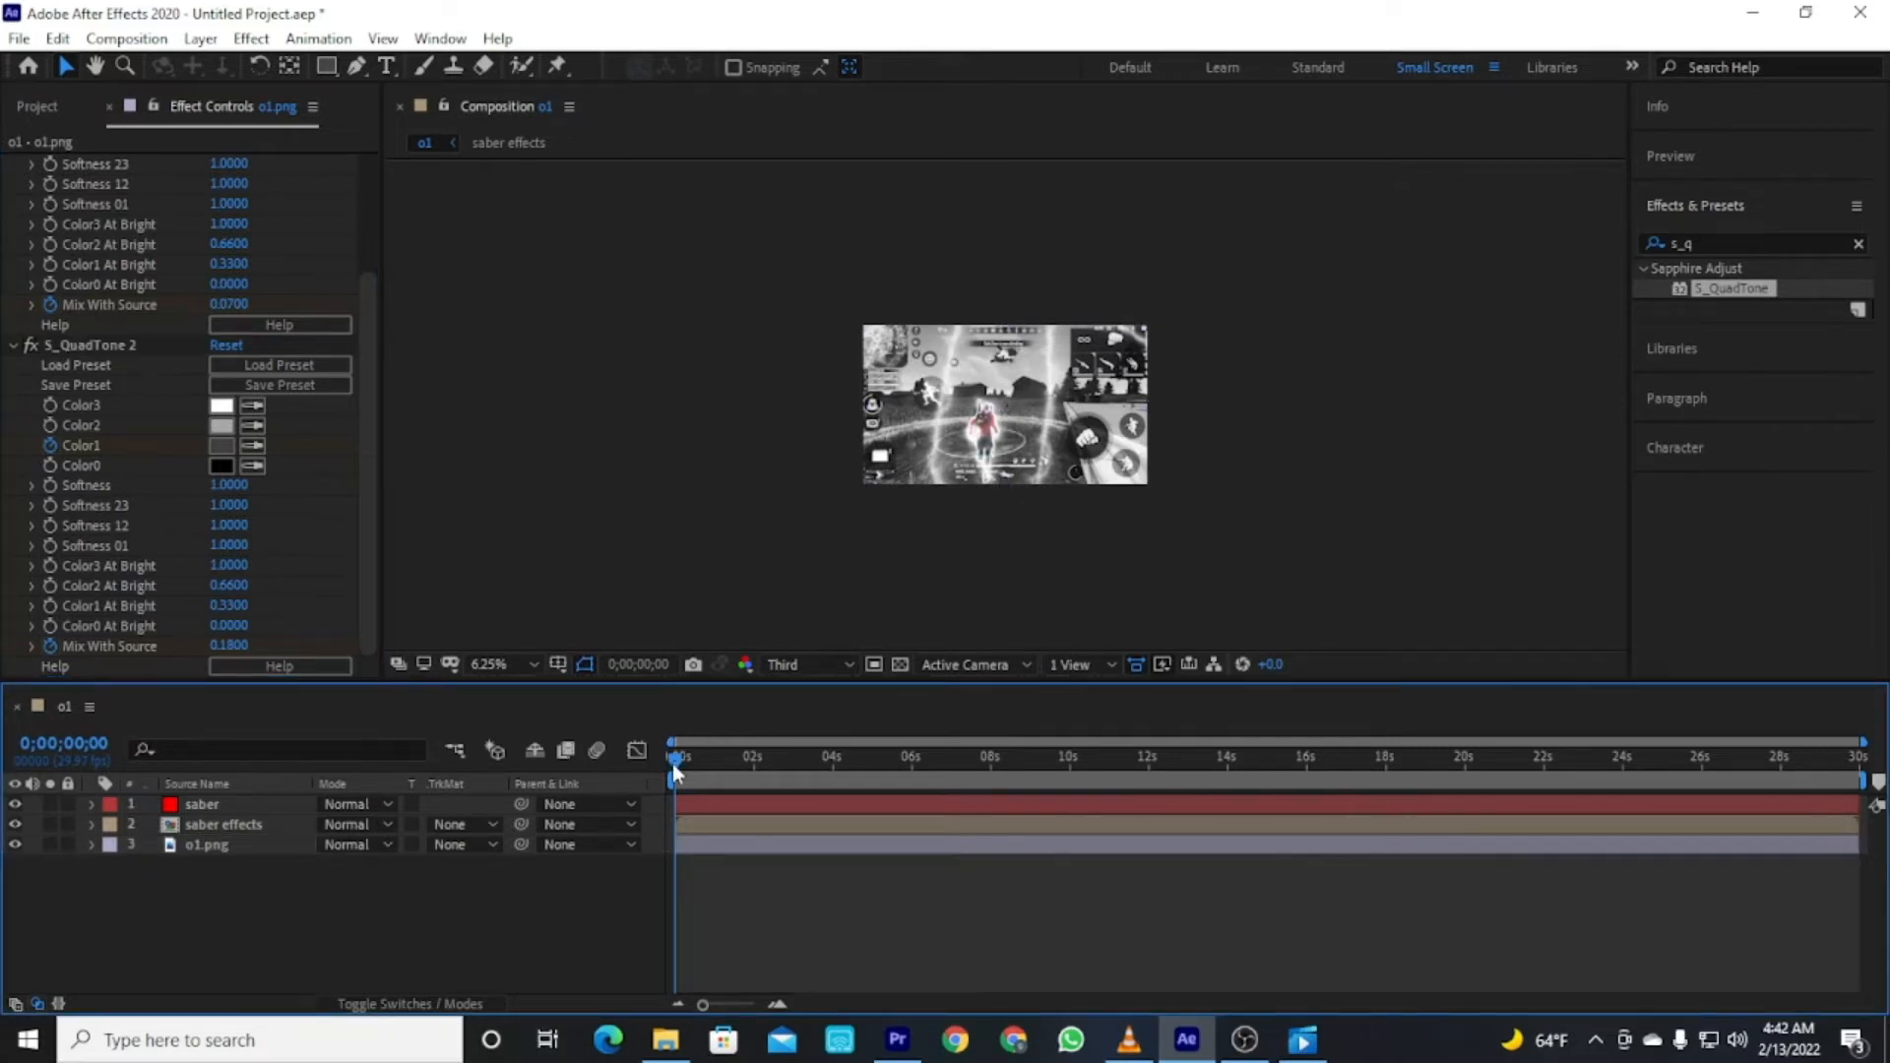
Move the saber solid layer beneath the saber effects precomp.
left_click_drag(675, 771, 709, 764)
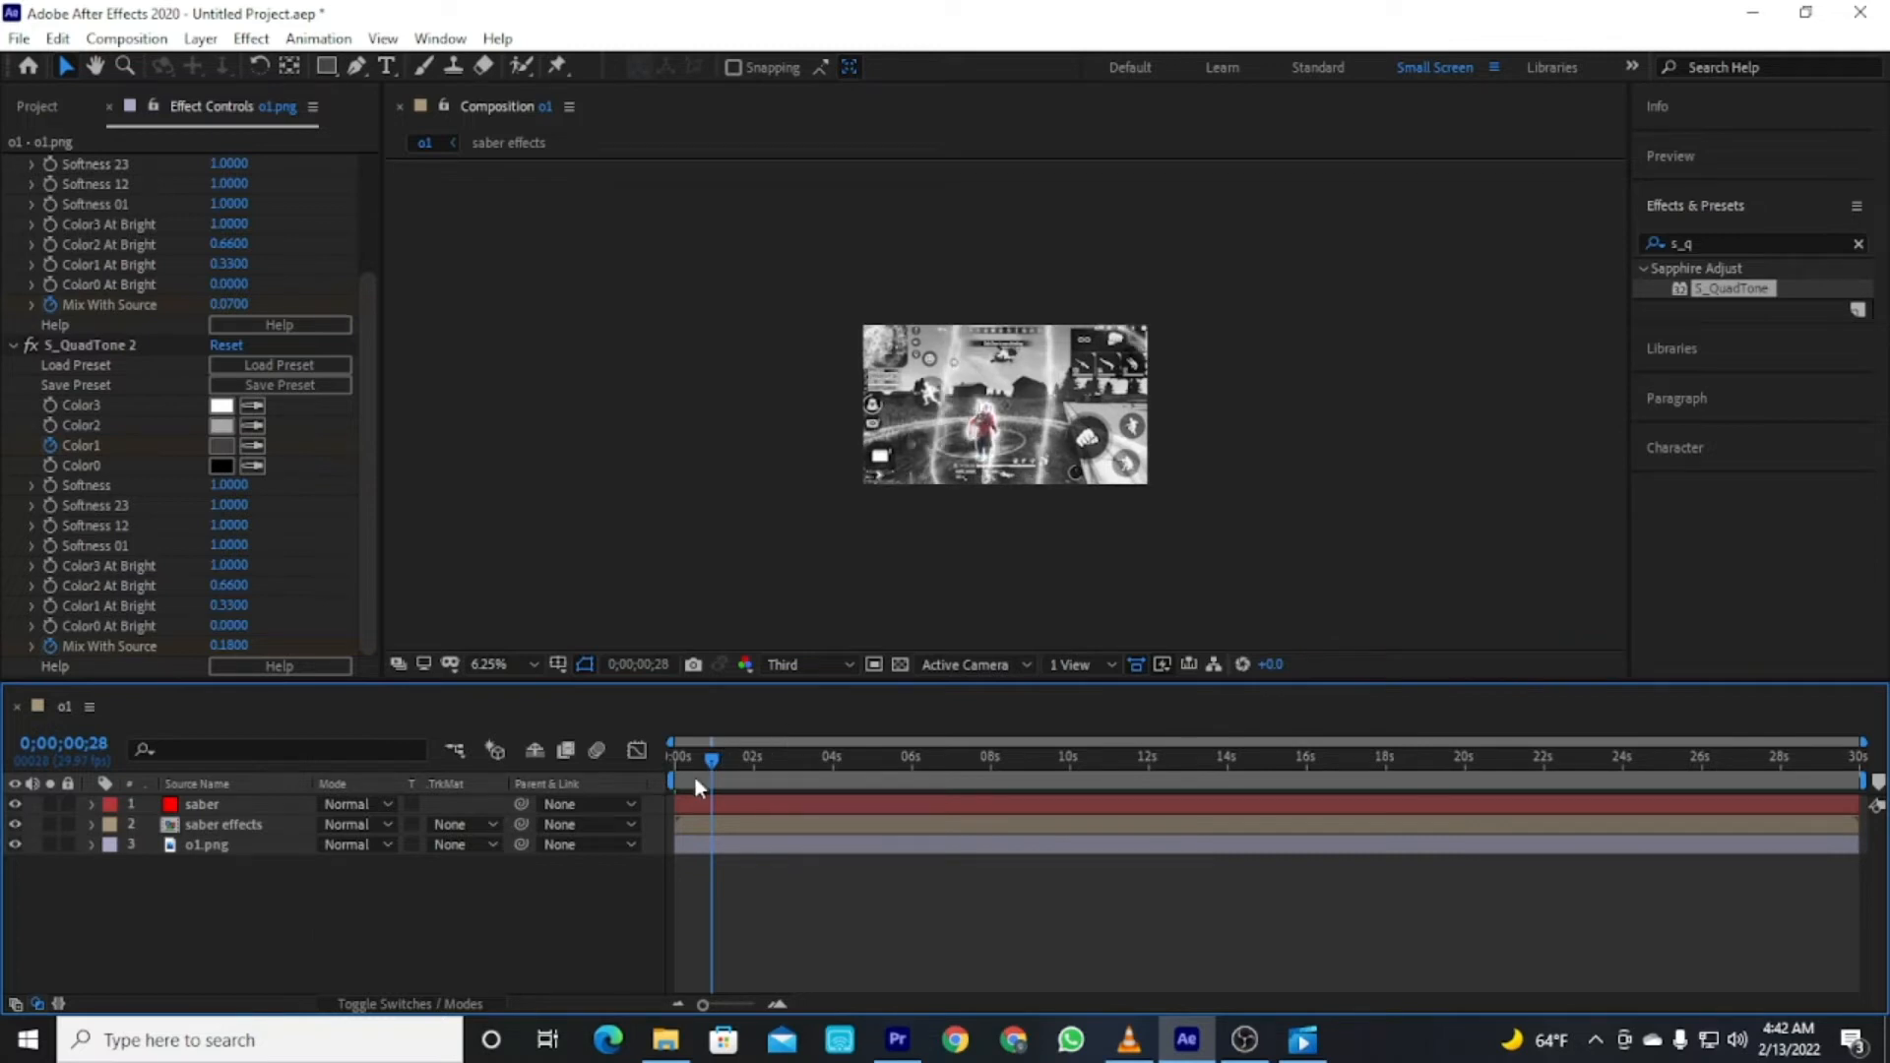
left_click_drag(707, 766, 624, 758)
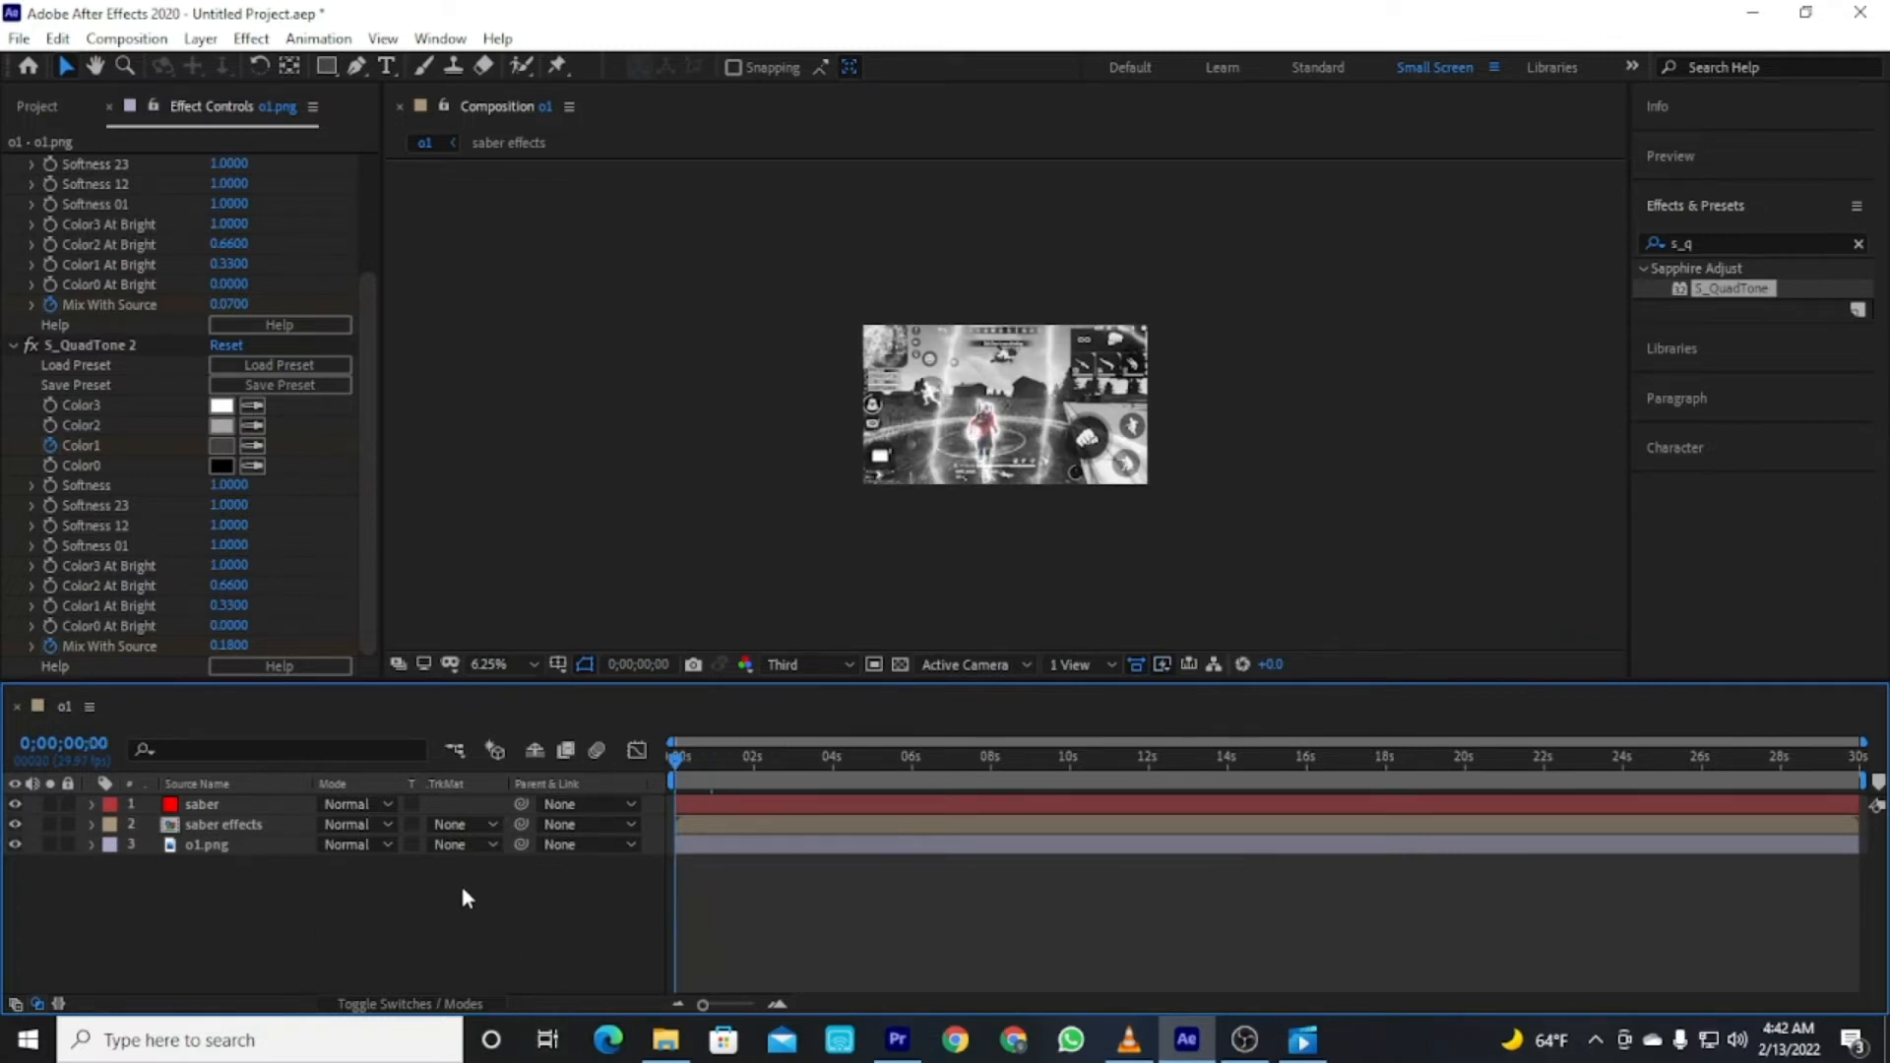
left_click(225, 805)
left_click(264, 906)
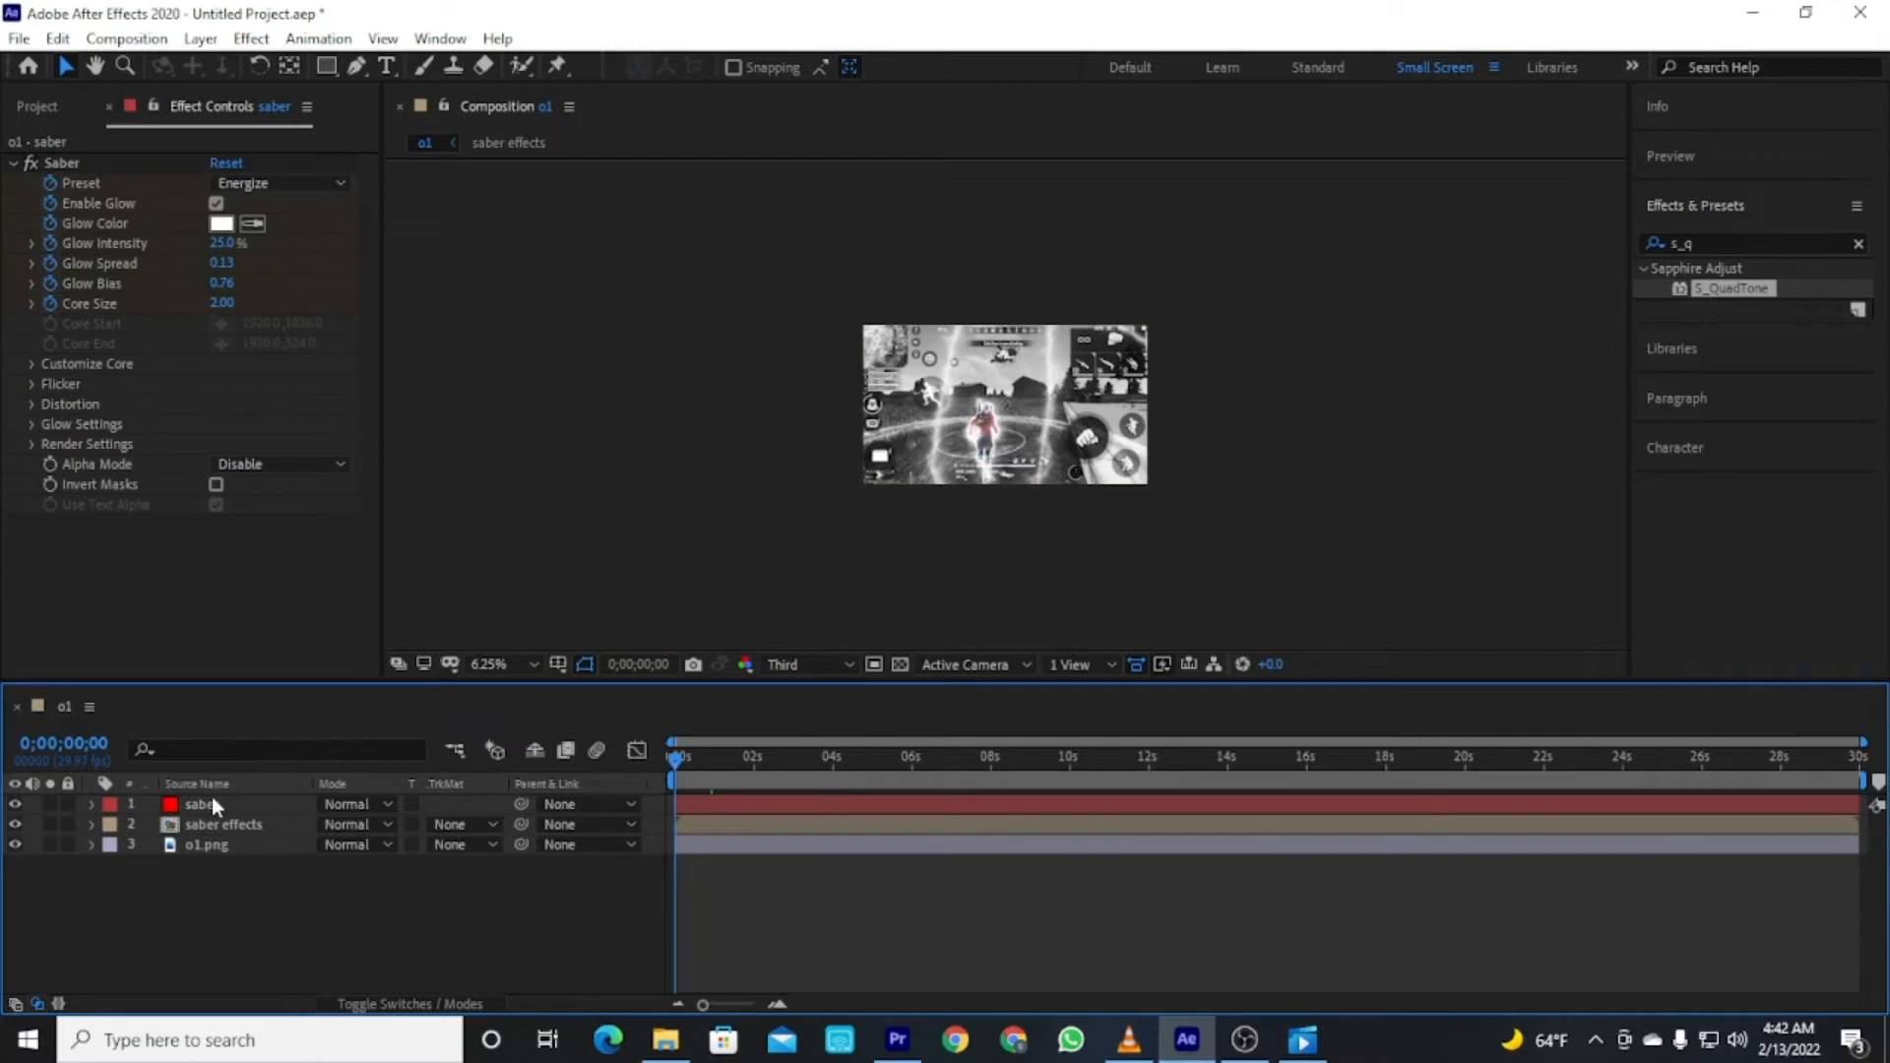
left_click_drag(203, 805, 205, 844)
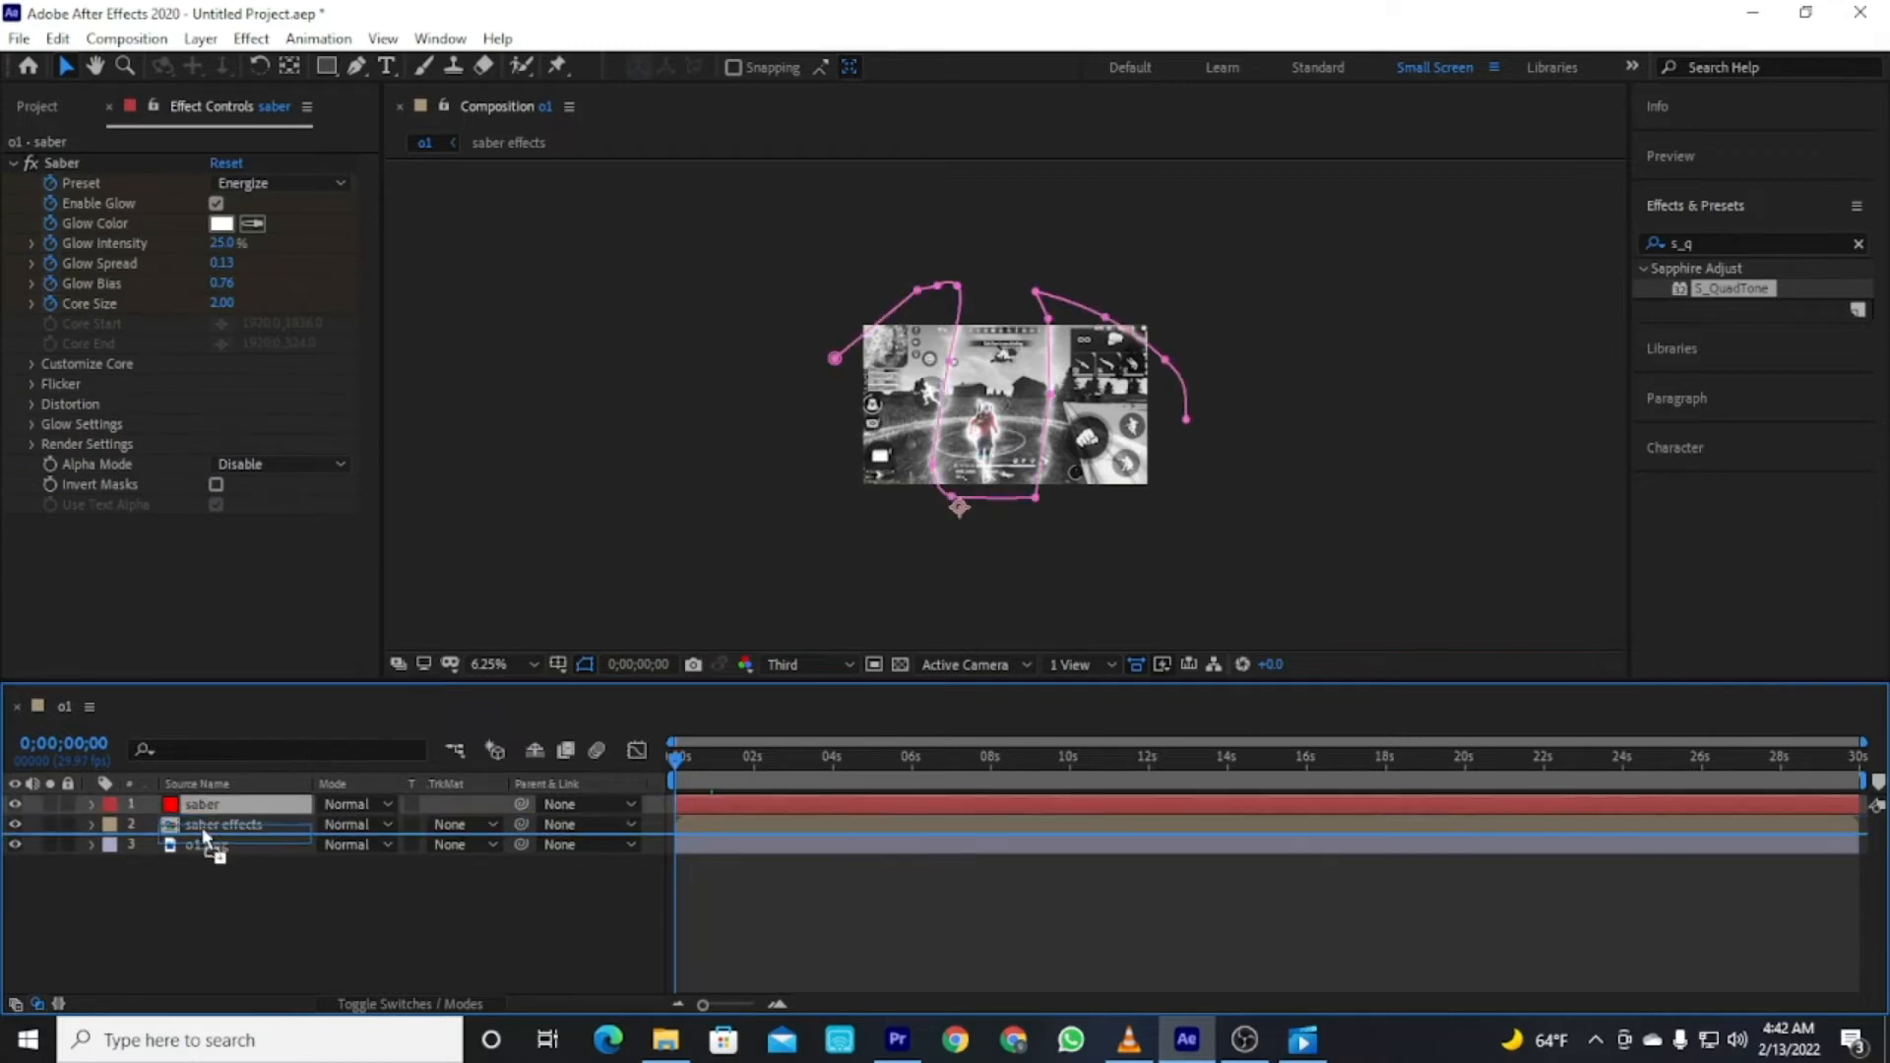
left_click(211, 926)
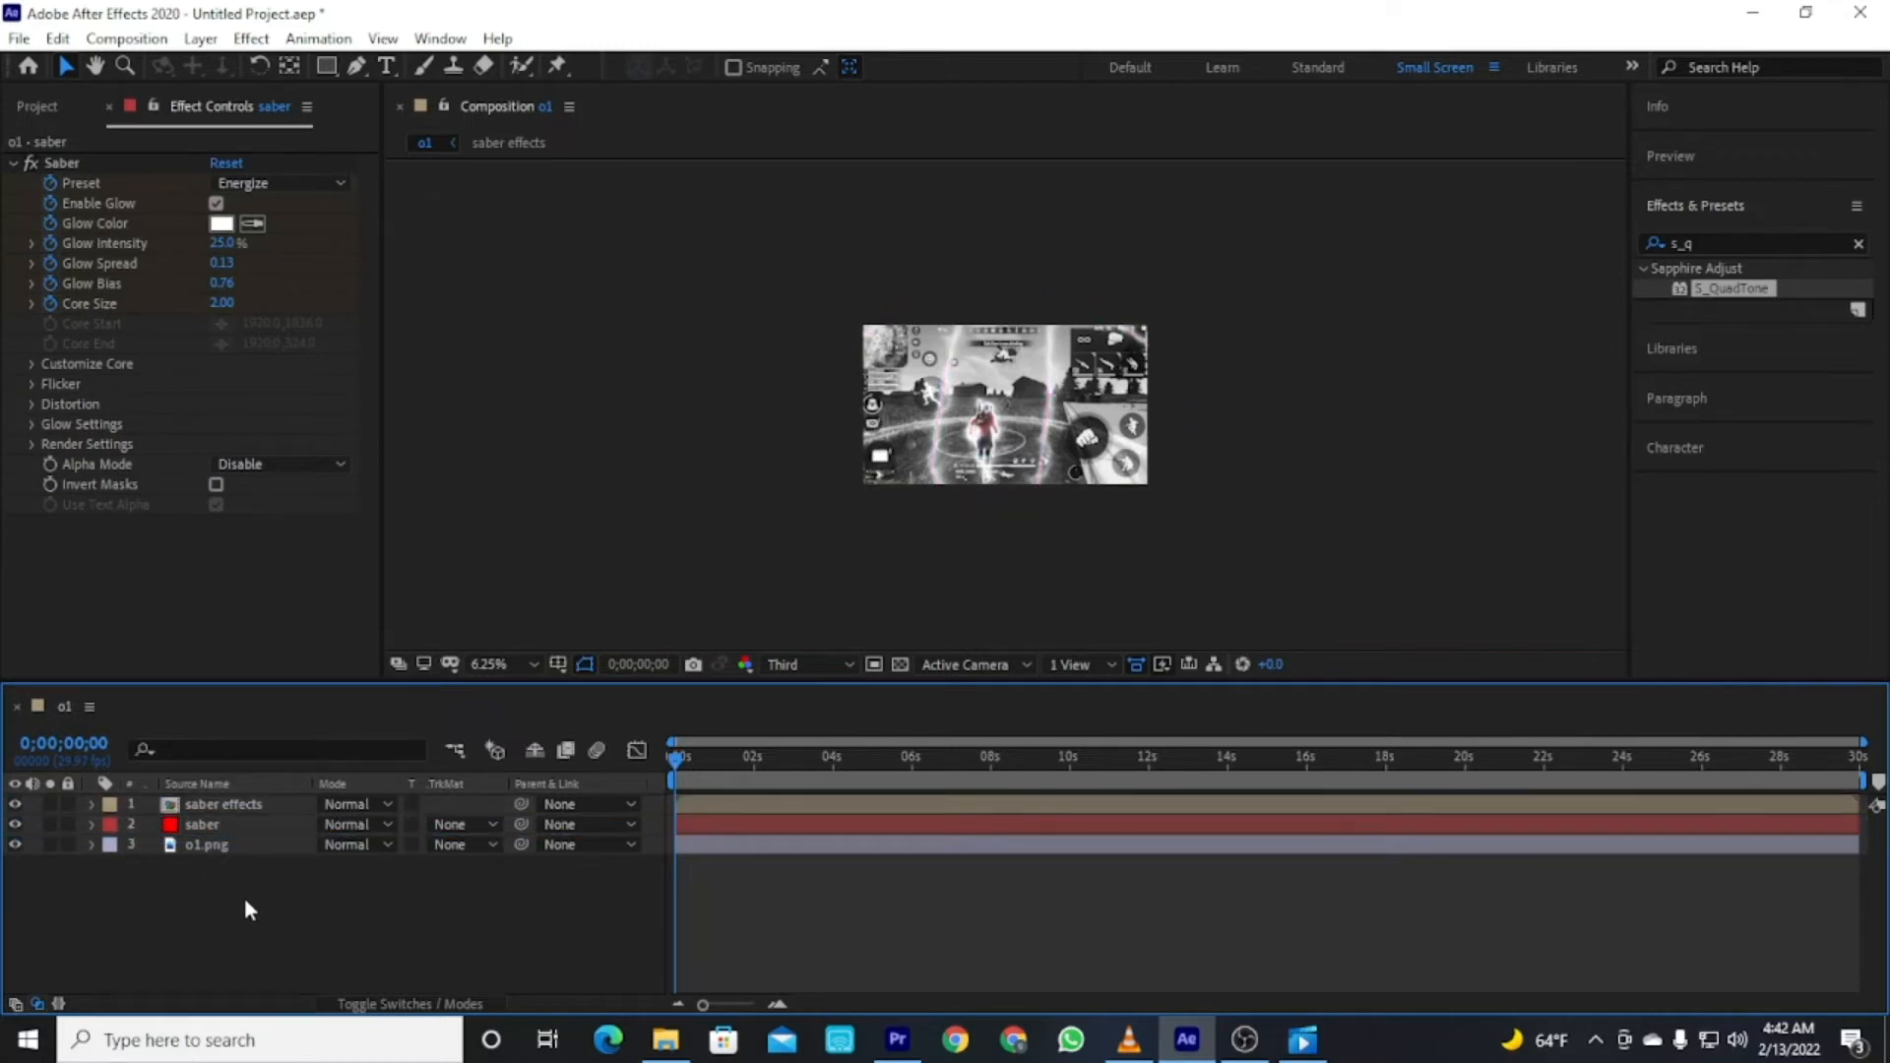
Create a new solid layer named type.
right_click(236, 949)
mouse_move(305, 692)
left_click(603, 752)
type("t")
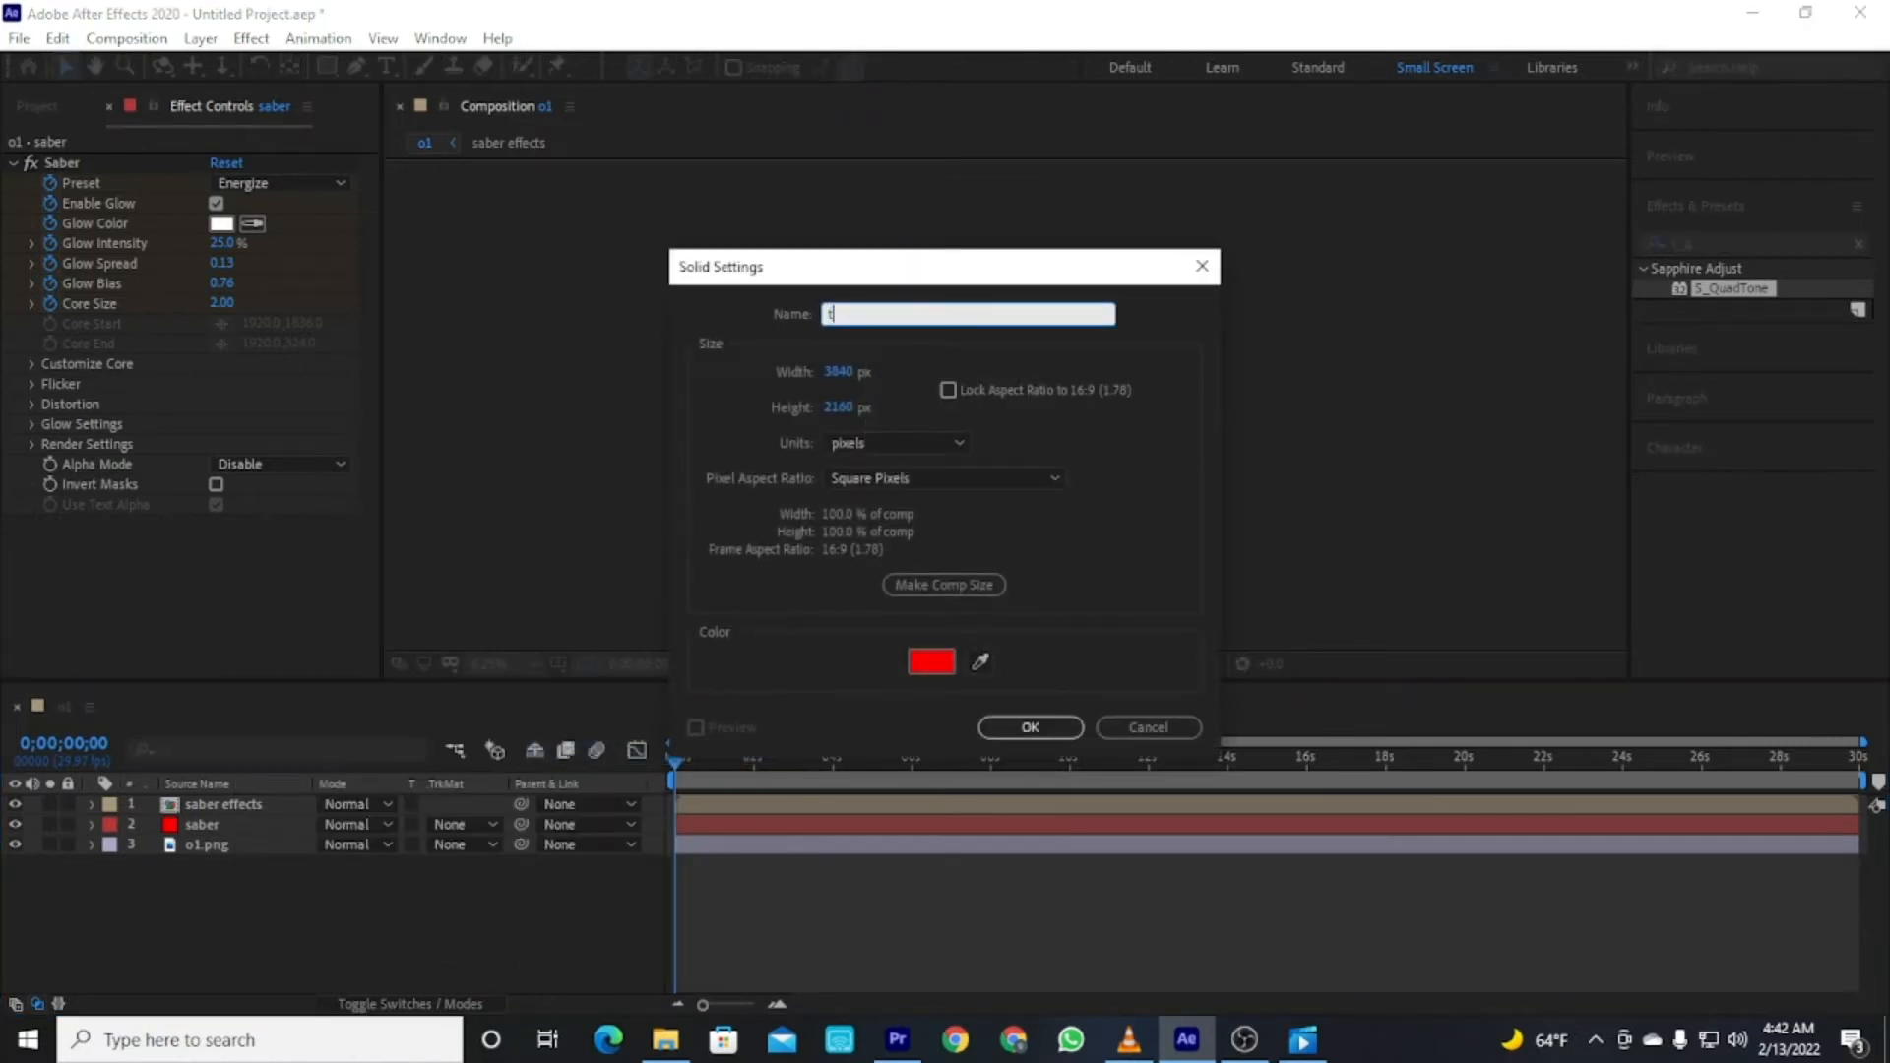
type("ype")
left_click(1073, 726)
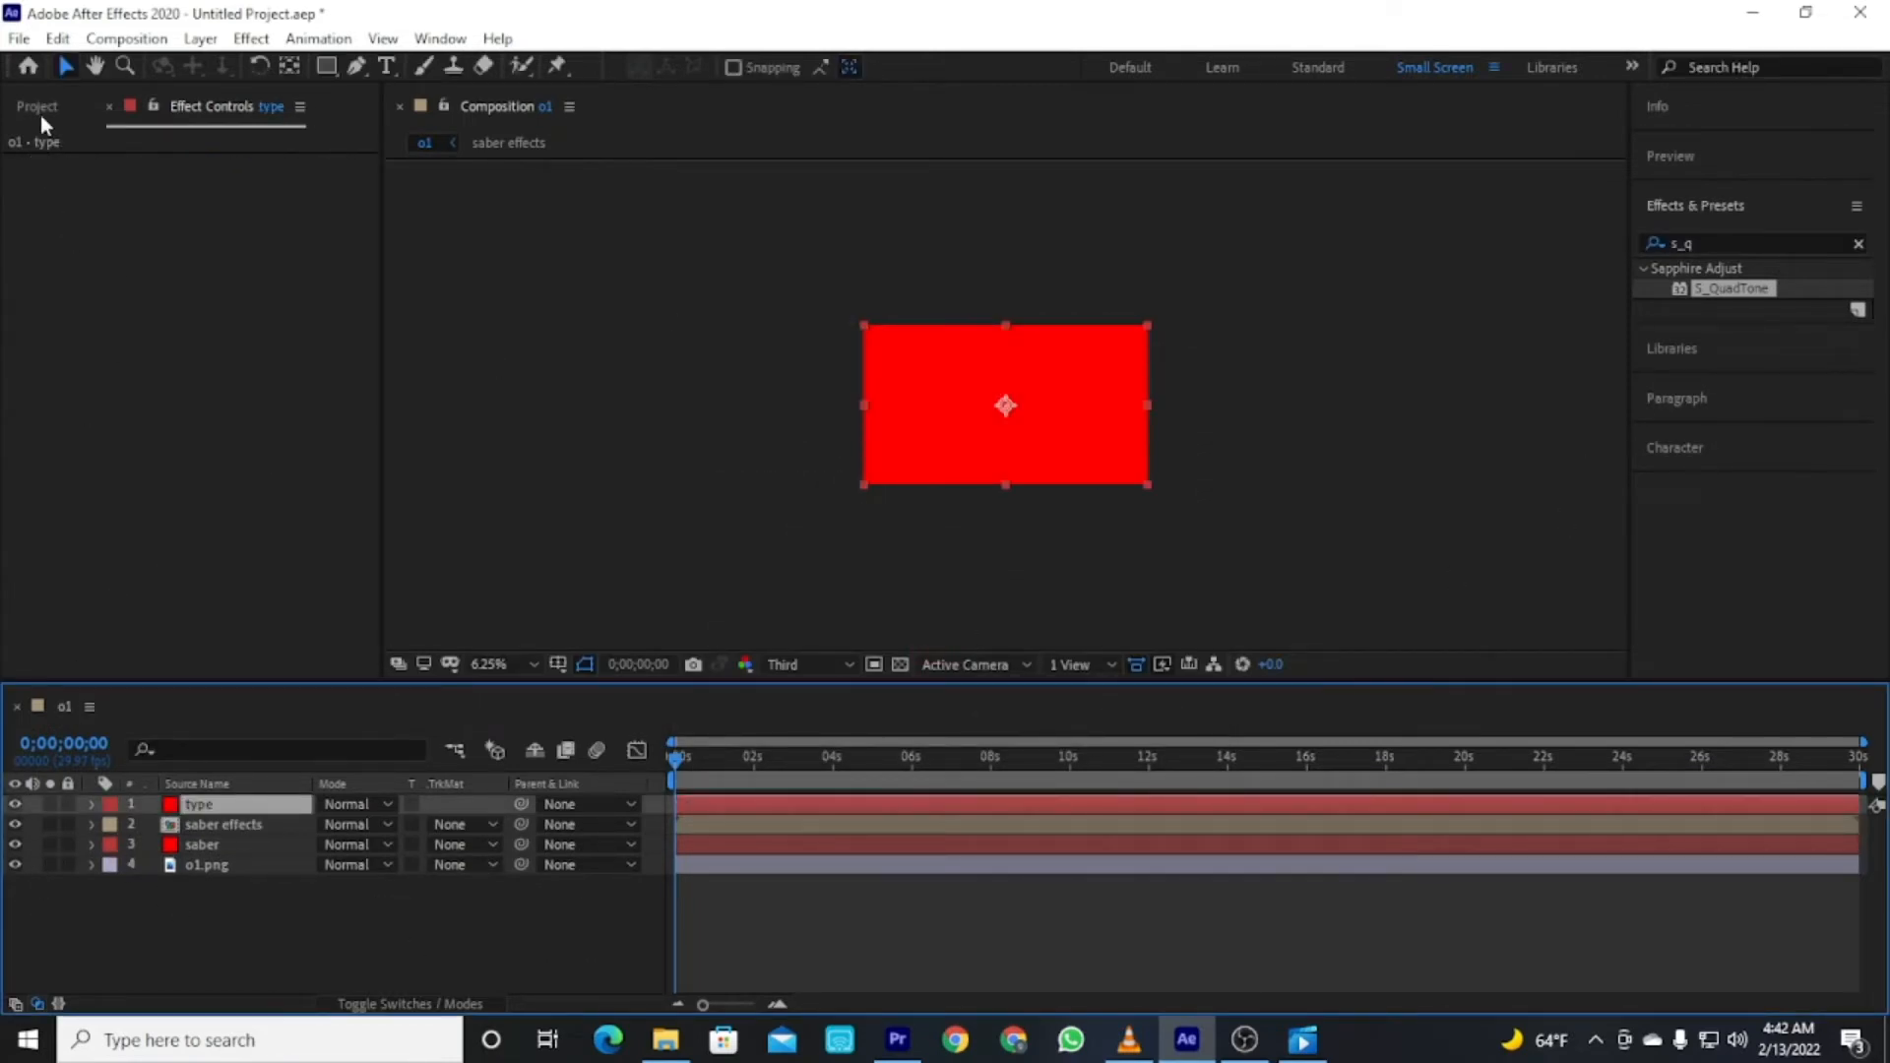
Create a text layer reading KING IS EDIT in the composition.
key("ctrl+t")
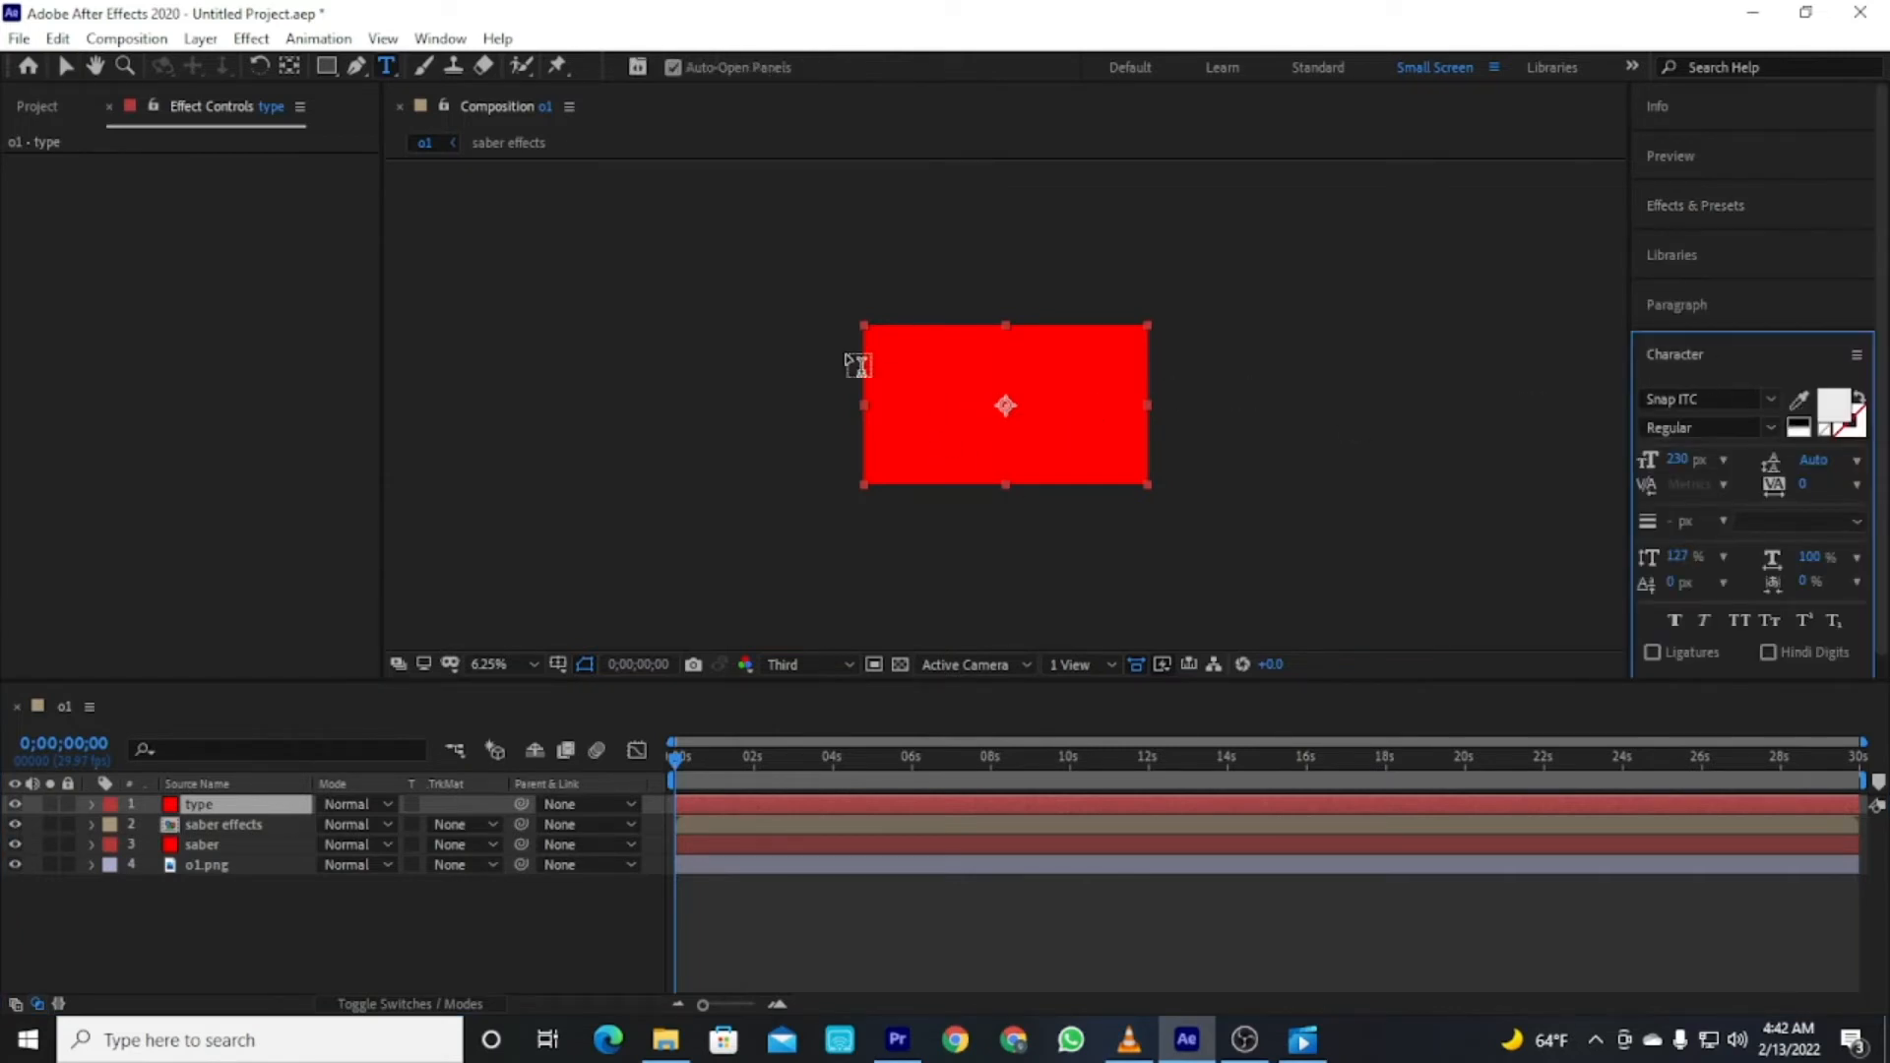
left_click(891, 391)
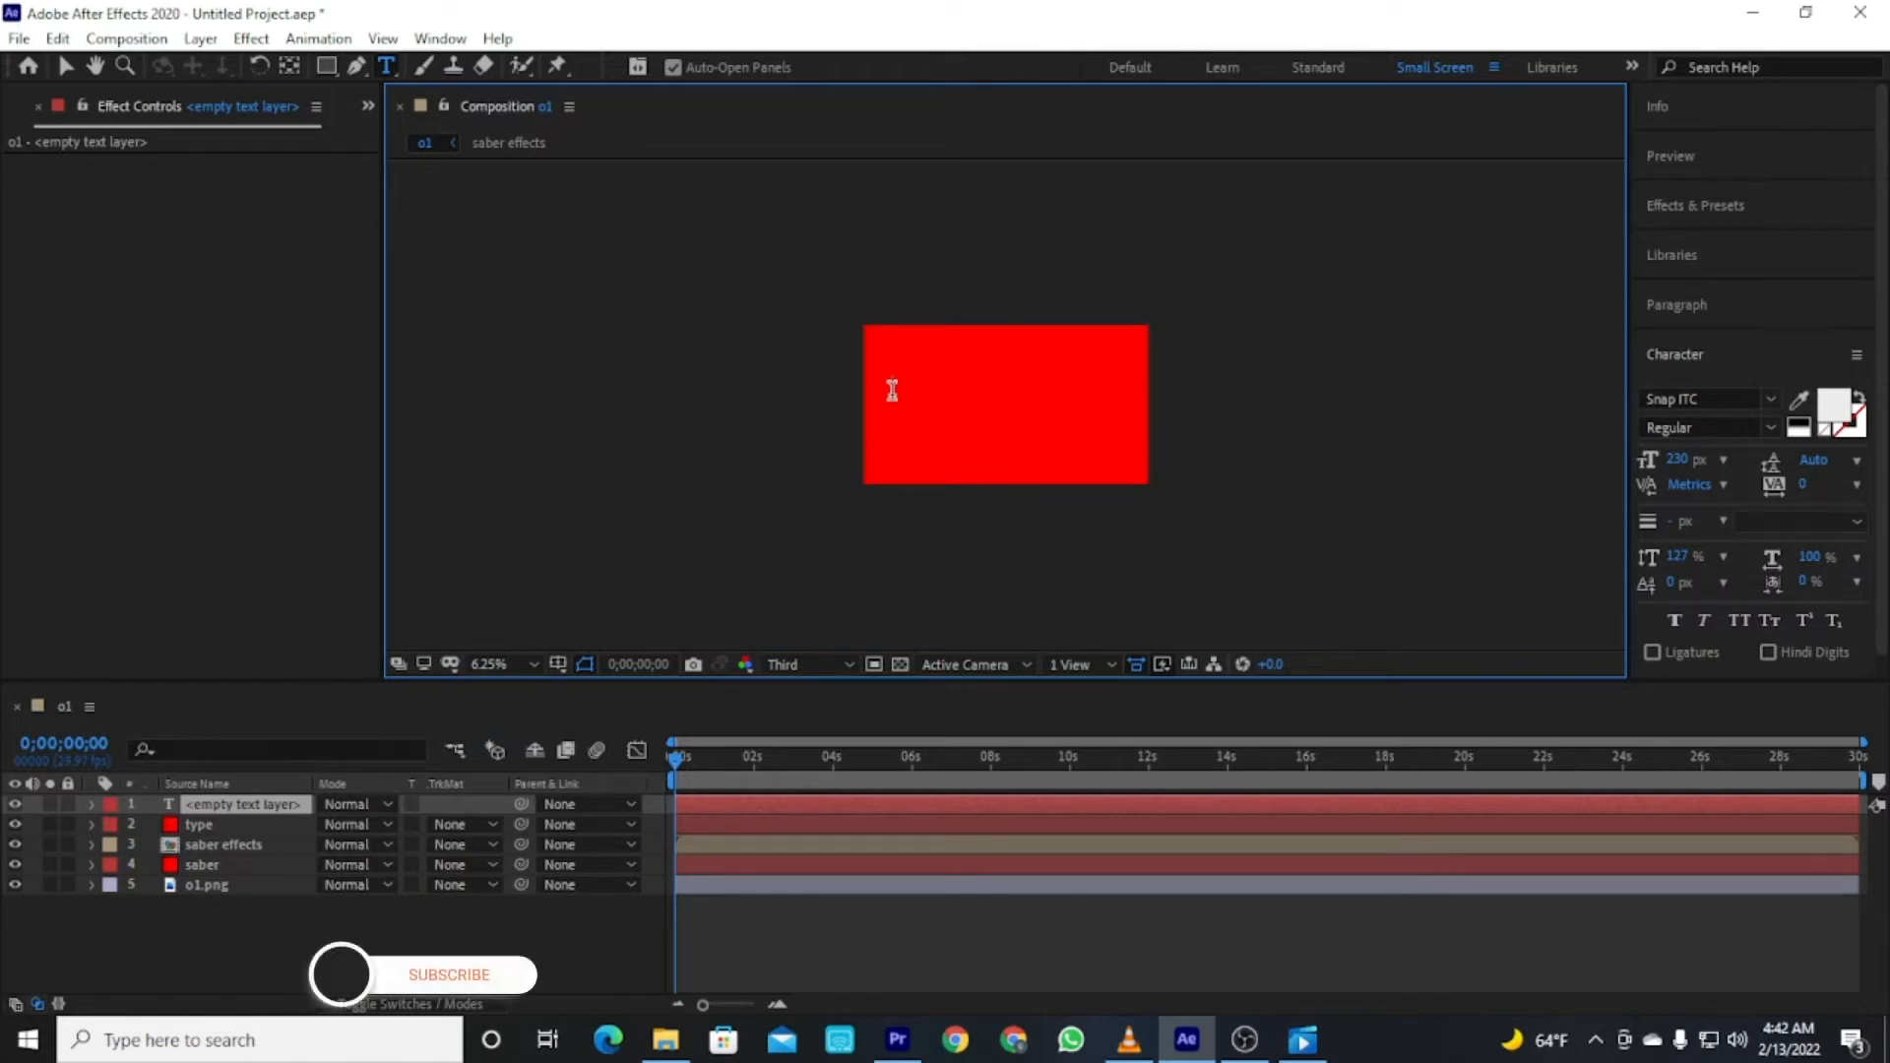
type("EDTO")
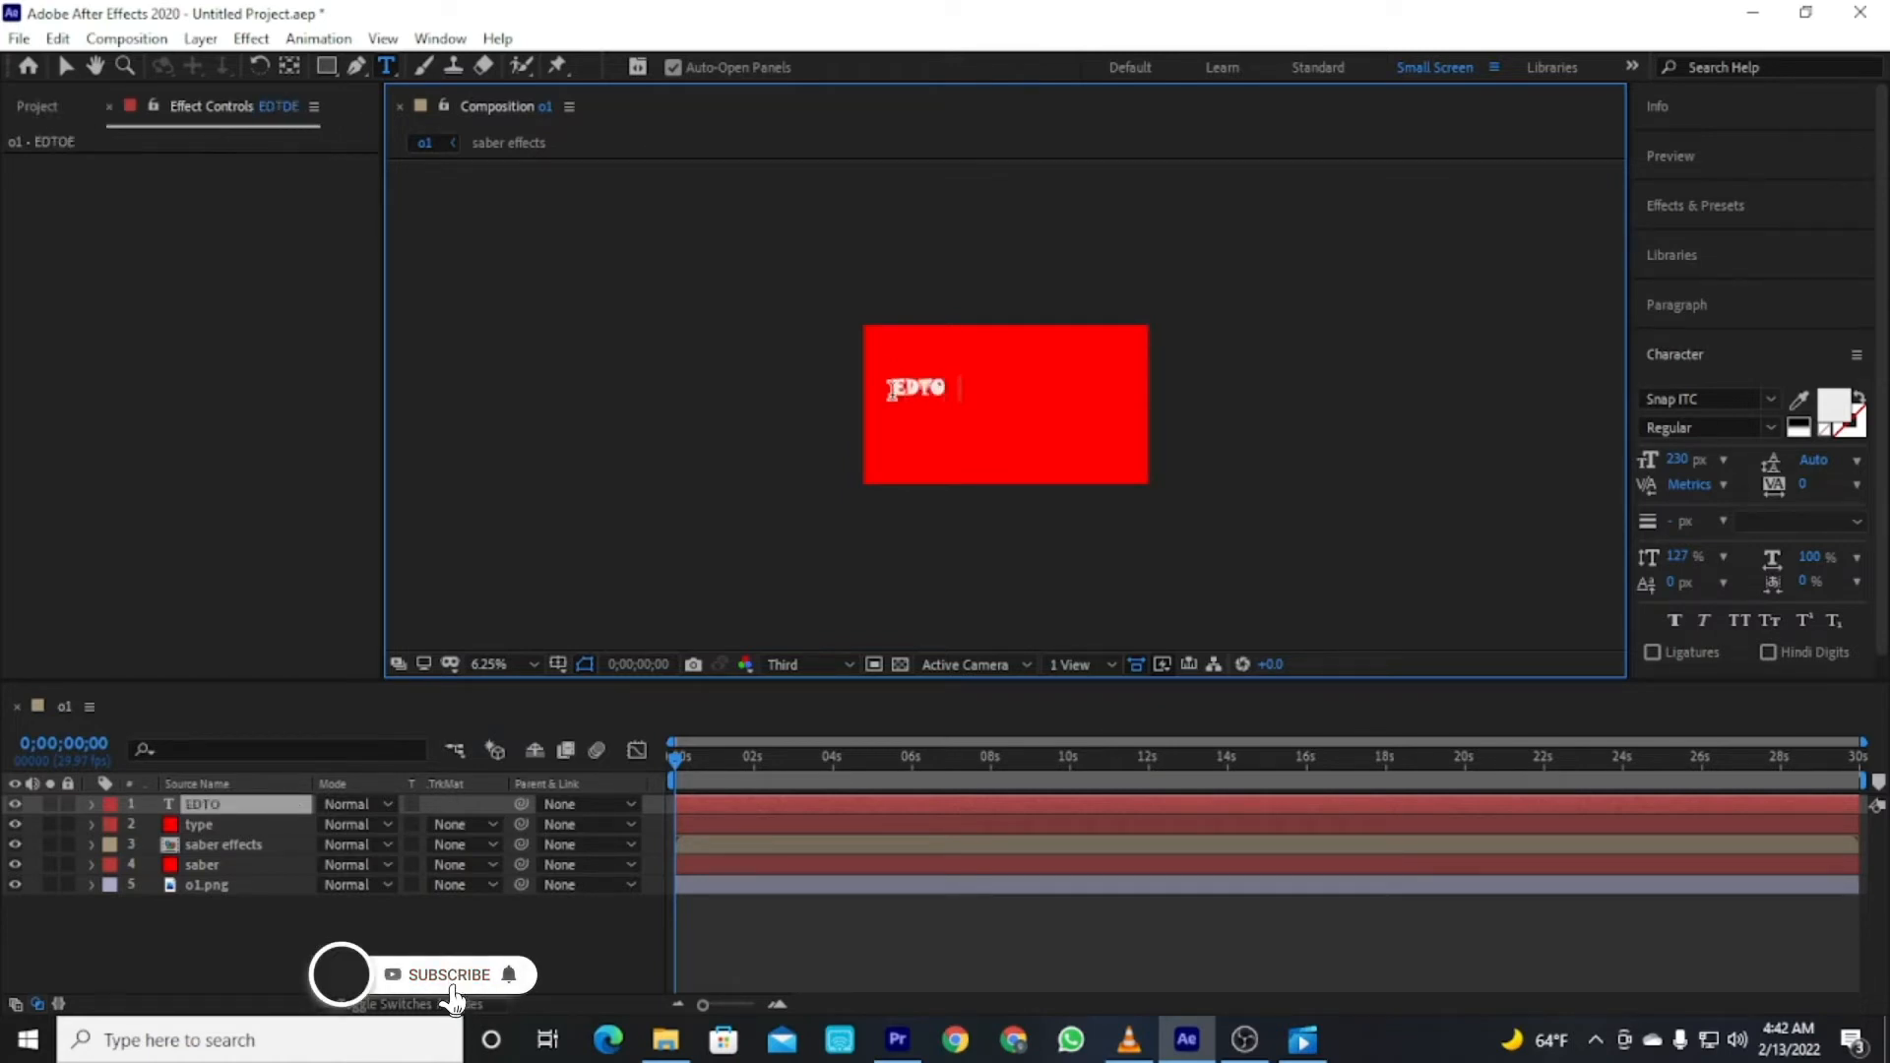
type("R IS")
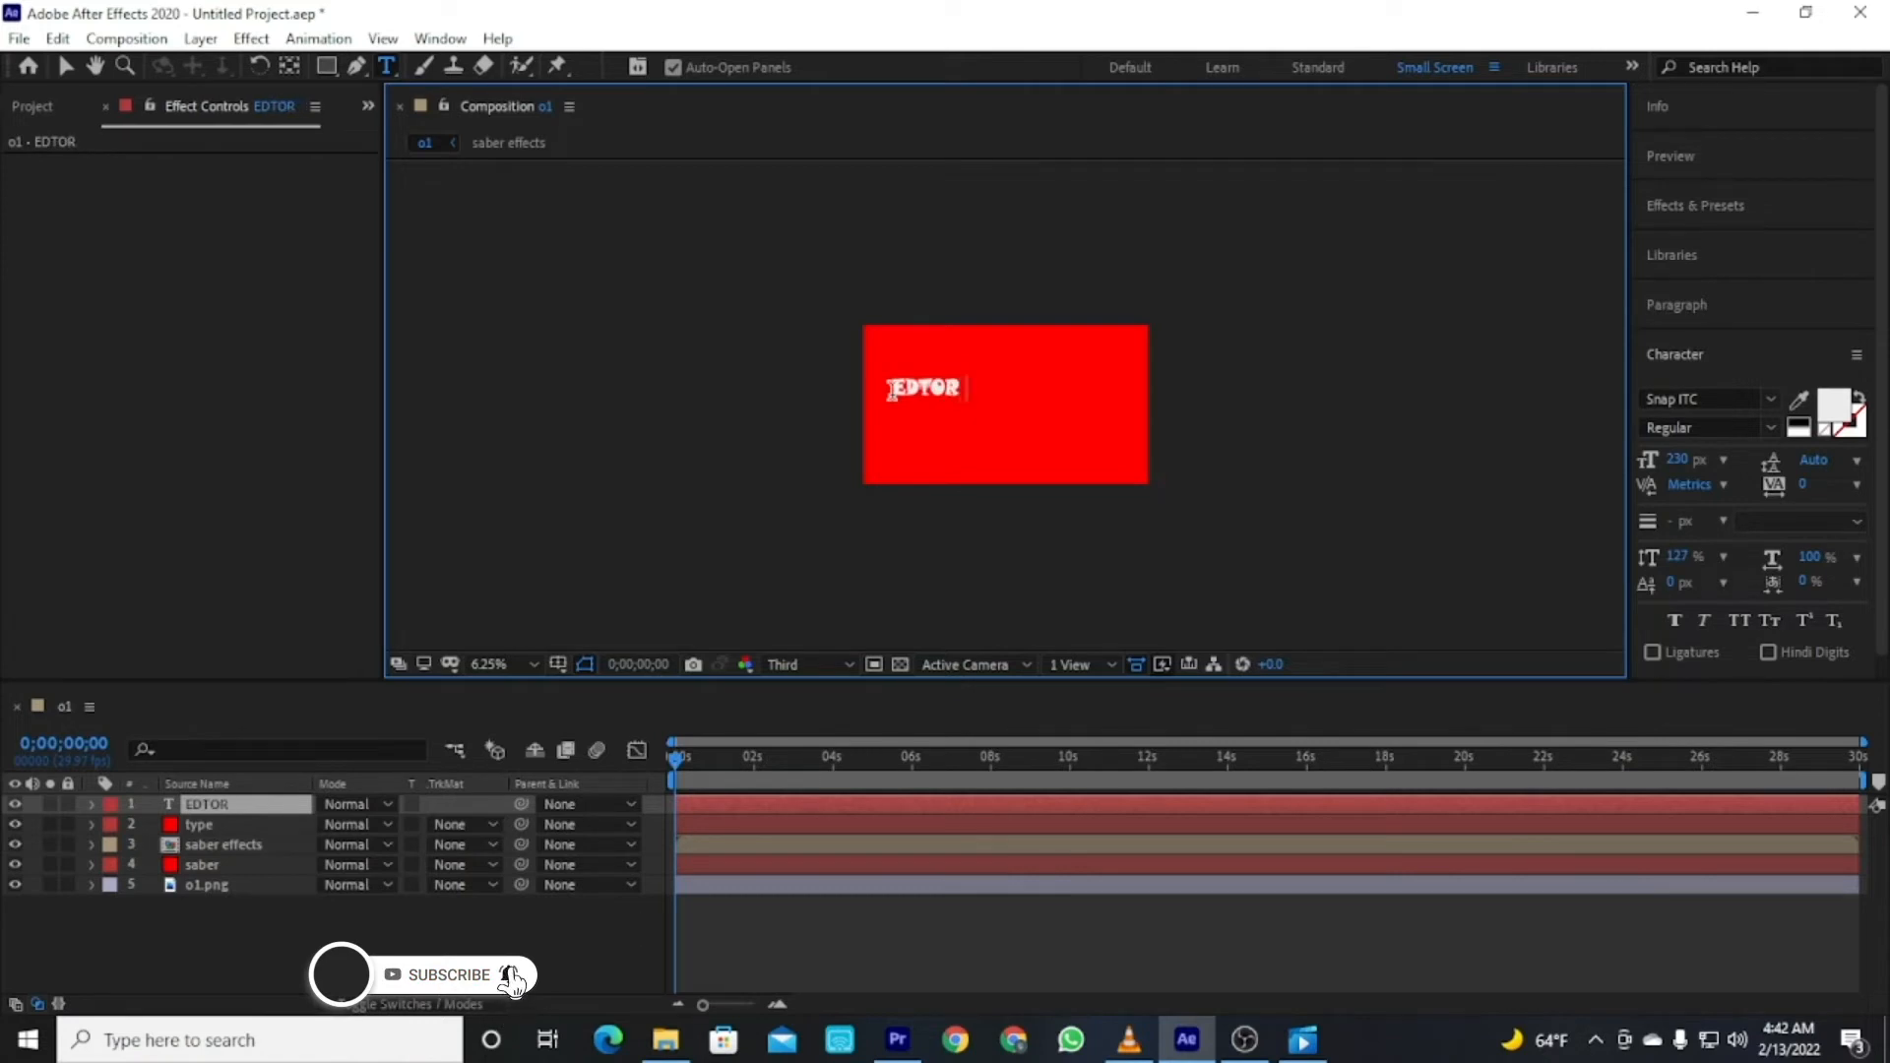
key("BackSpace")
key("BackSpace")
key("BackSpace")
key("BackSpace")
key("BackSpace")
key("BackSpace")
key("BackSpace")
key("BackSpace")
type("KING I")
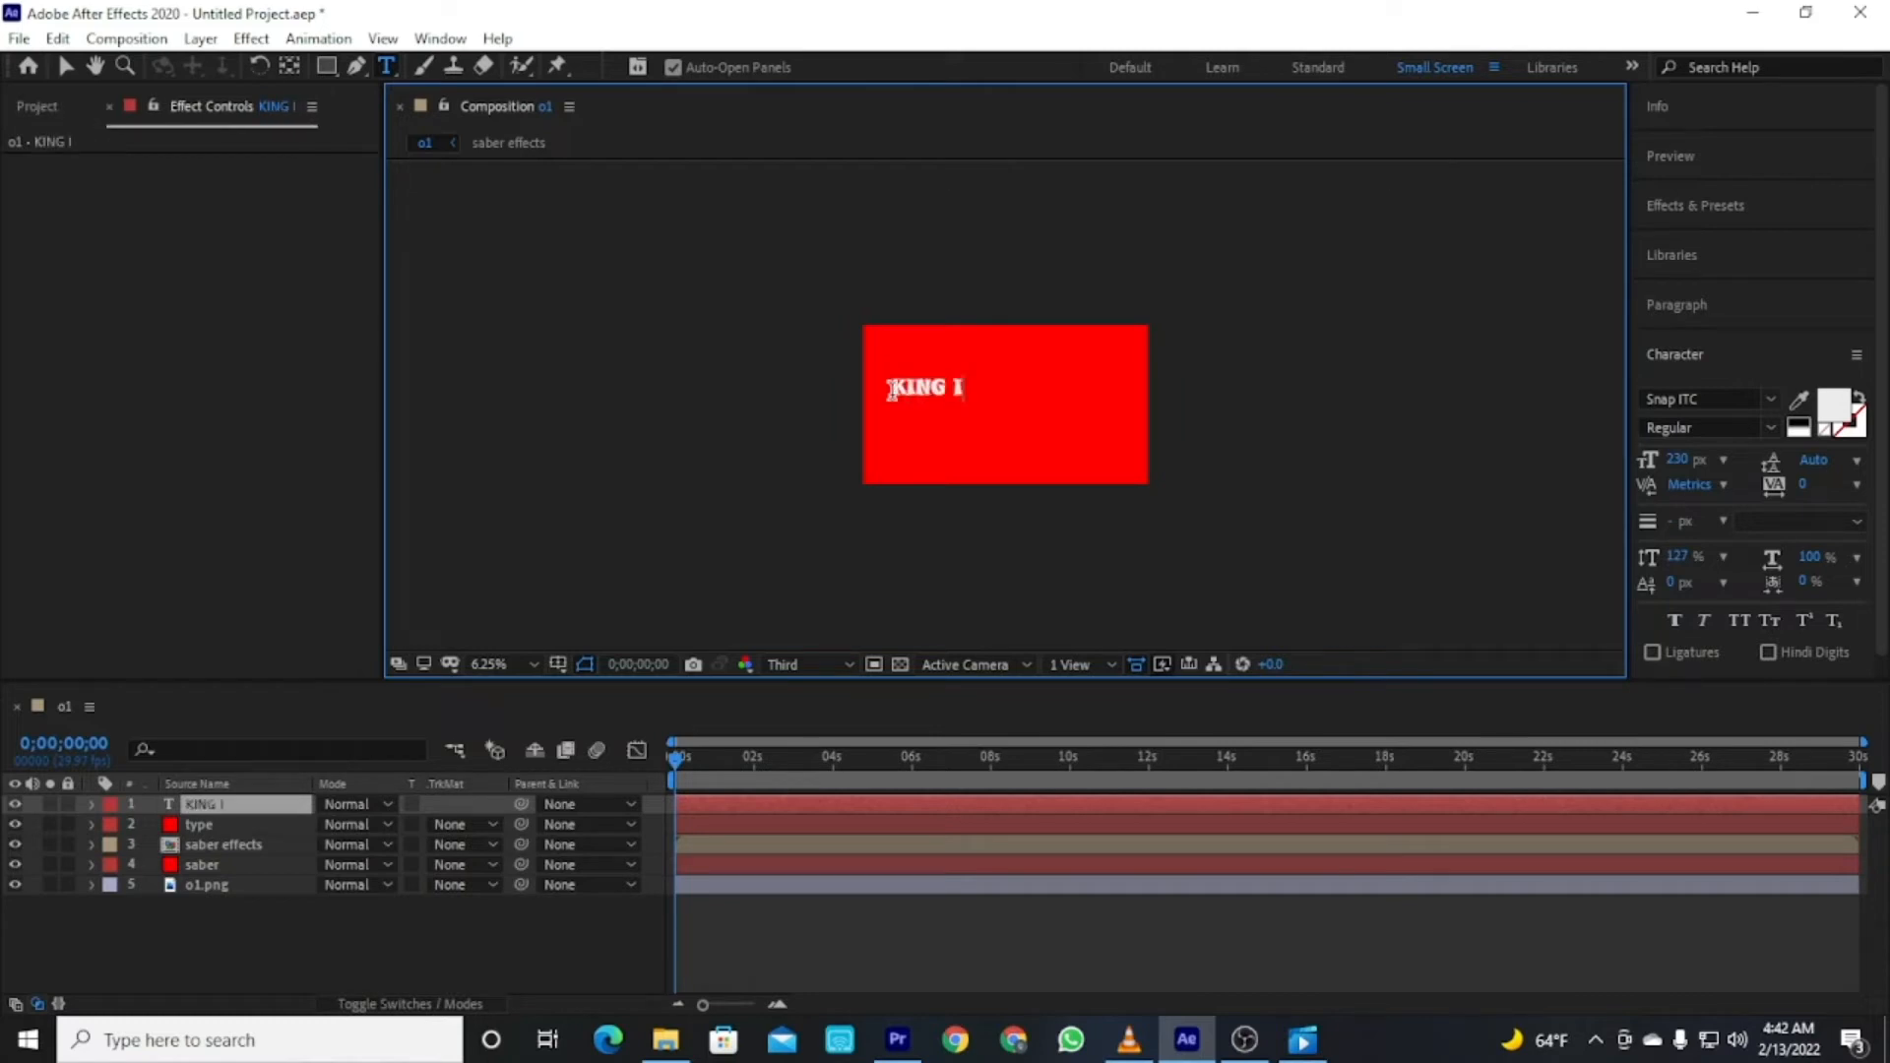
type("S EI")
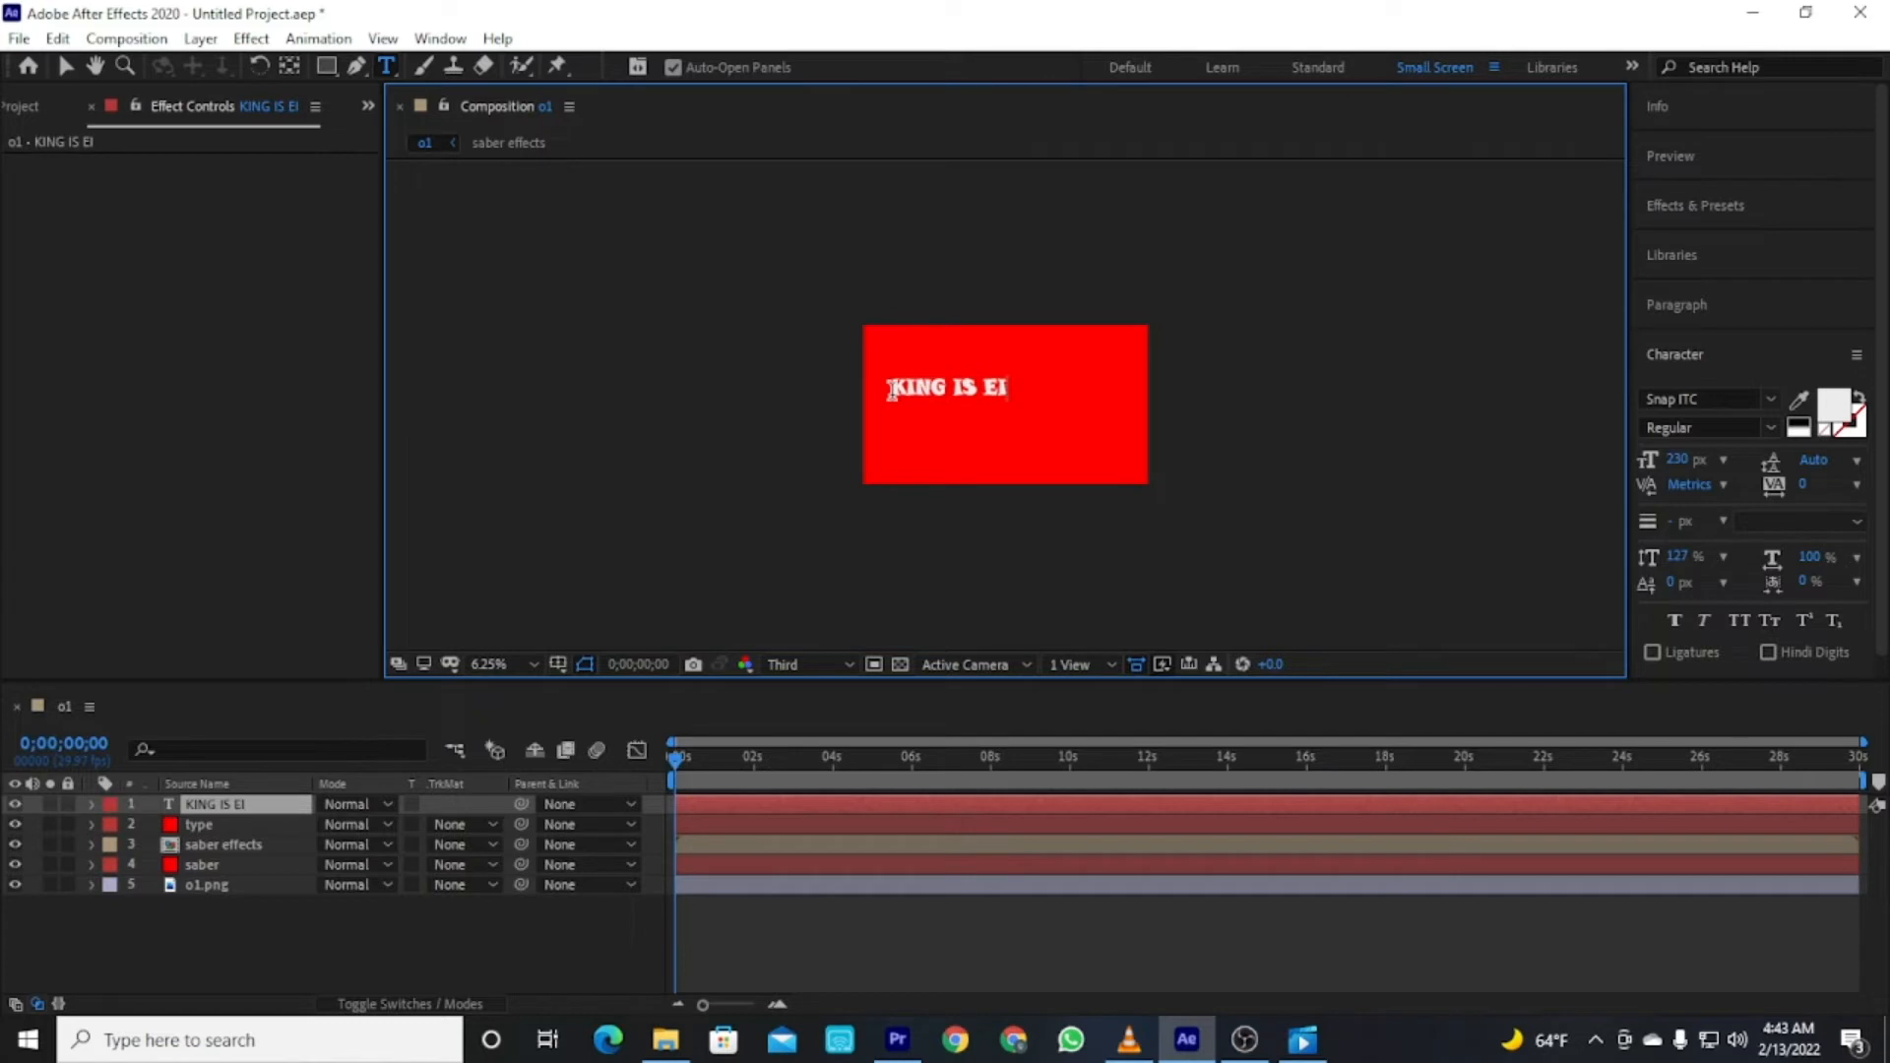
key("BackSpace")
type("DIT")
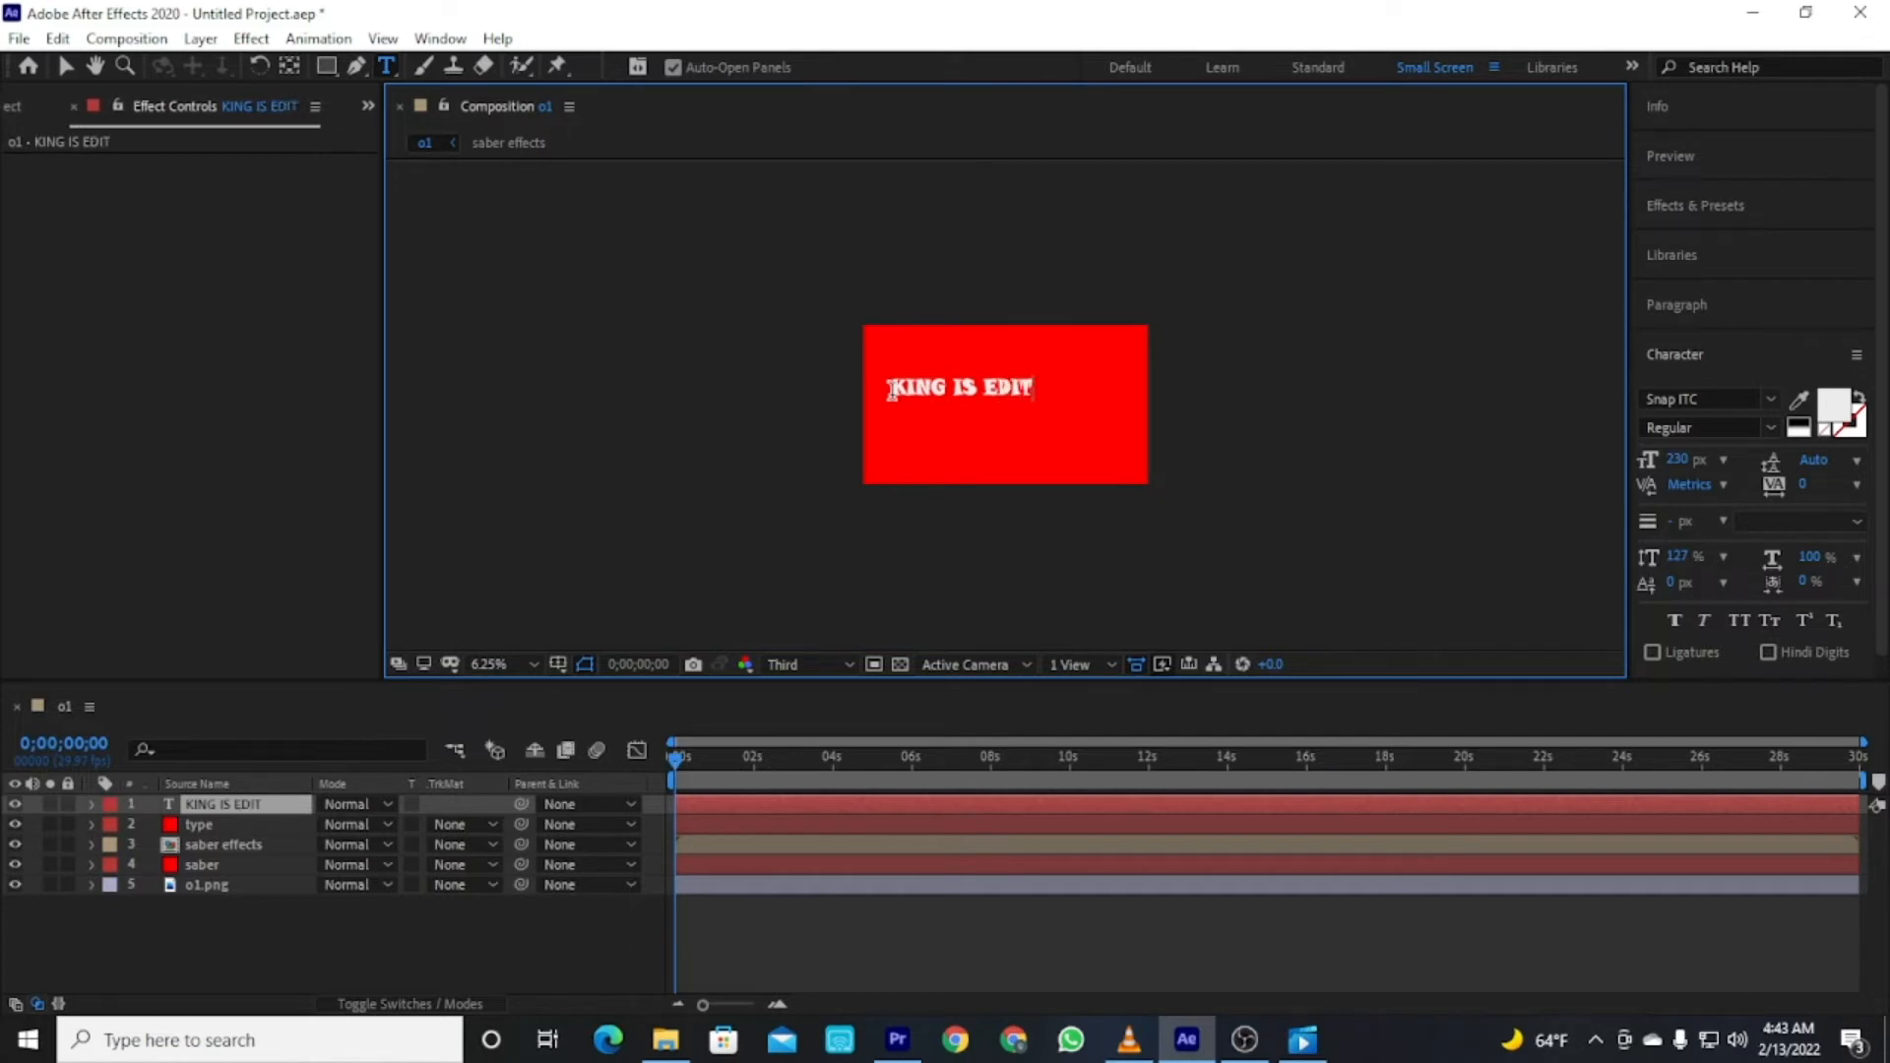
left_click(296, 955)
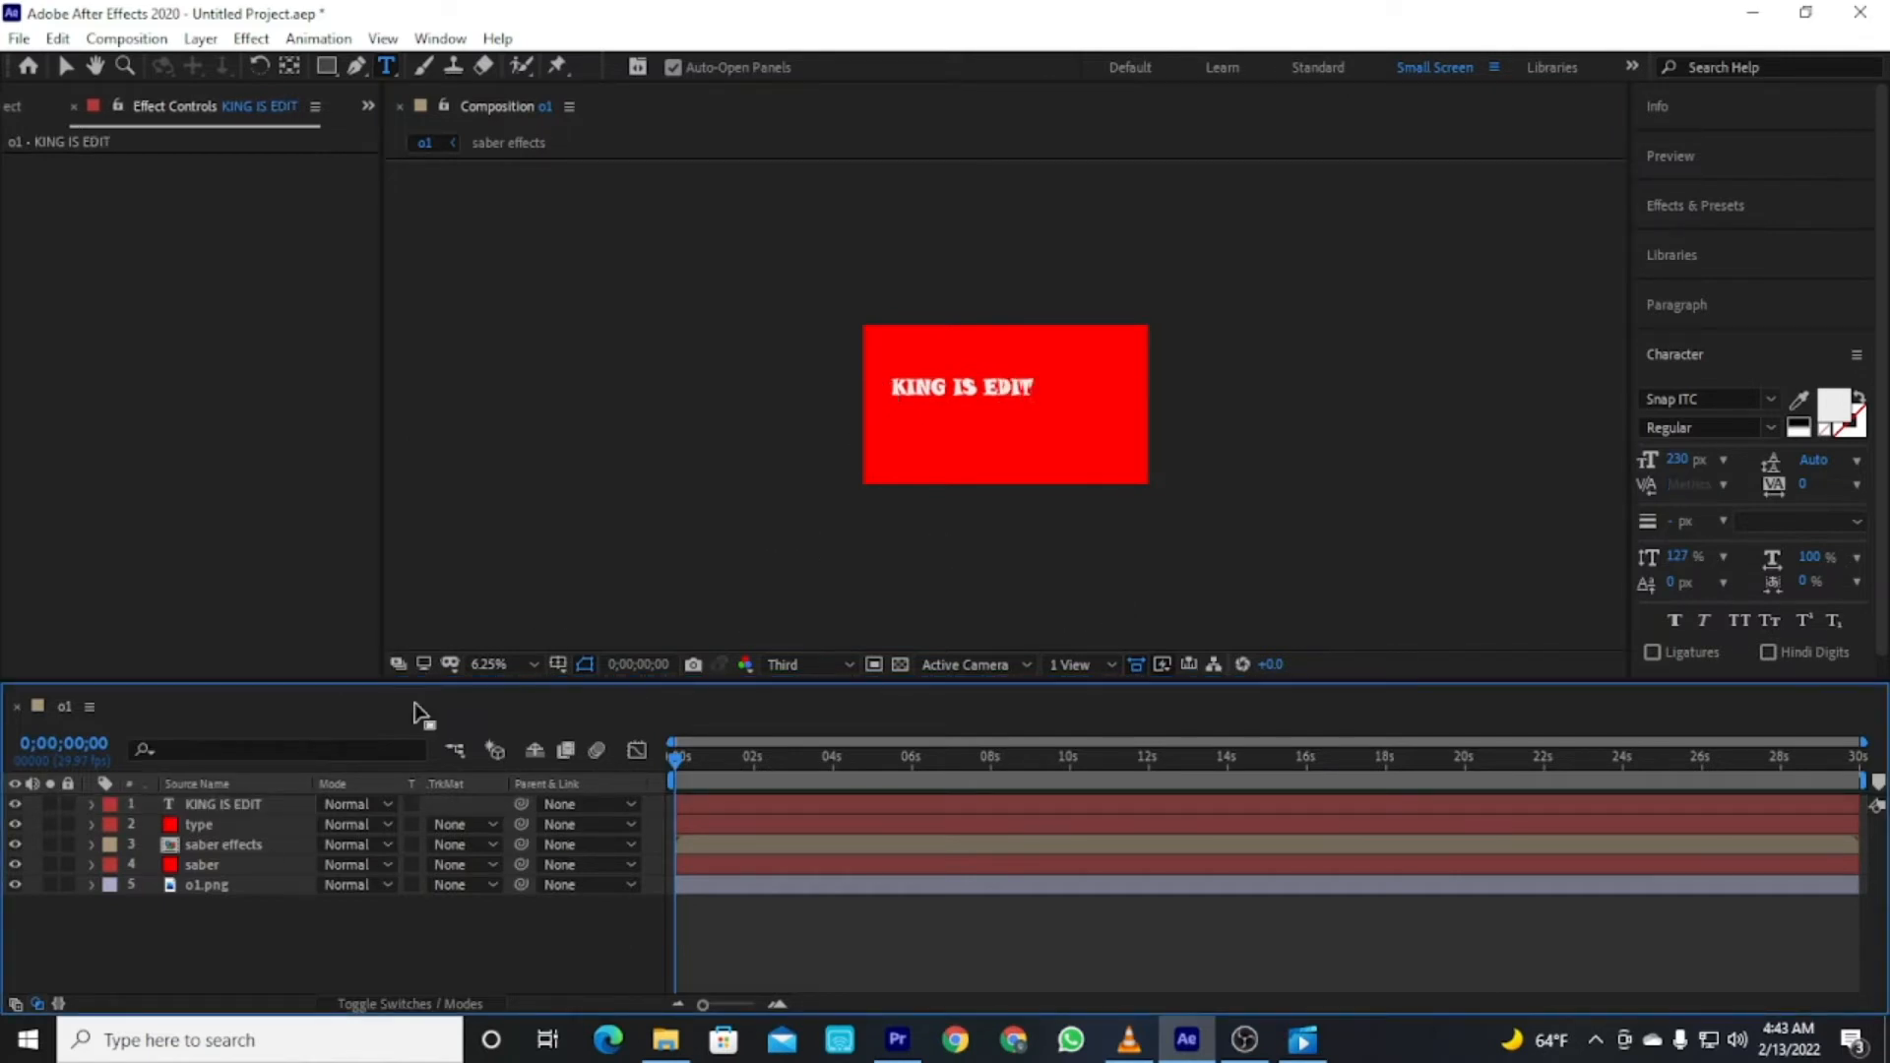
left_click(64, 66)
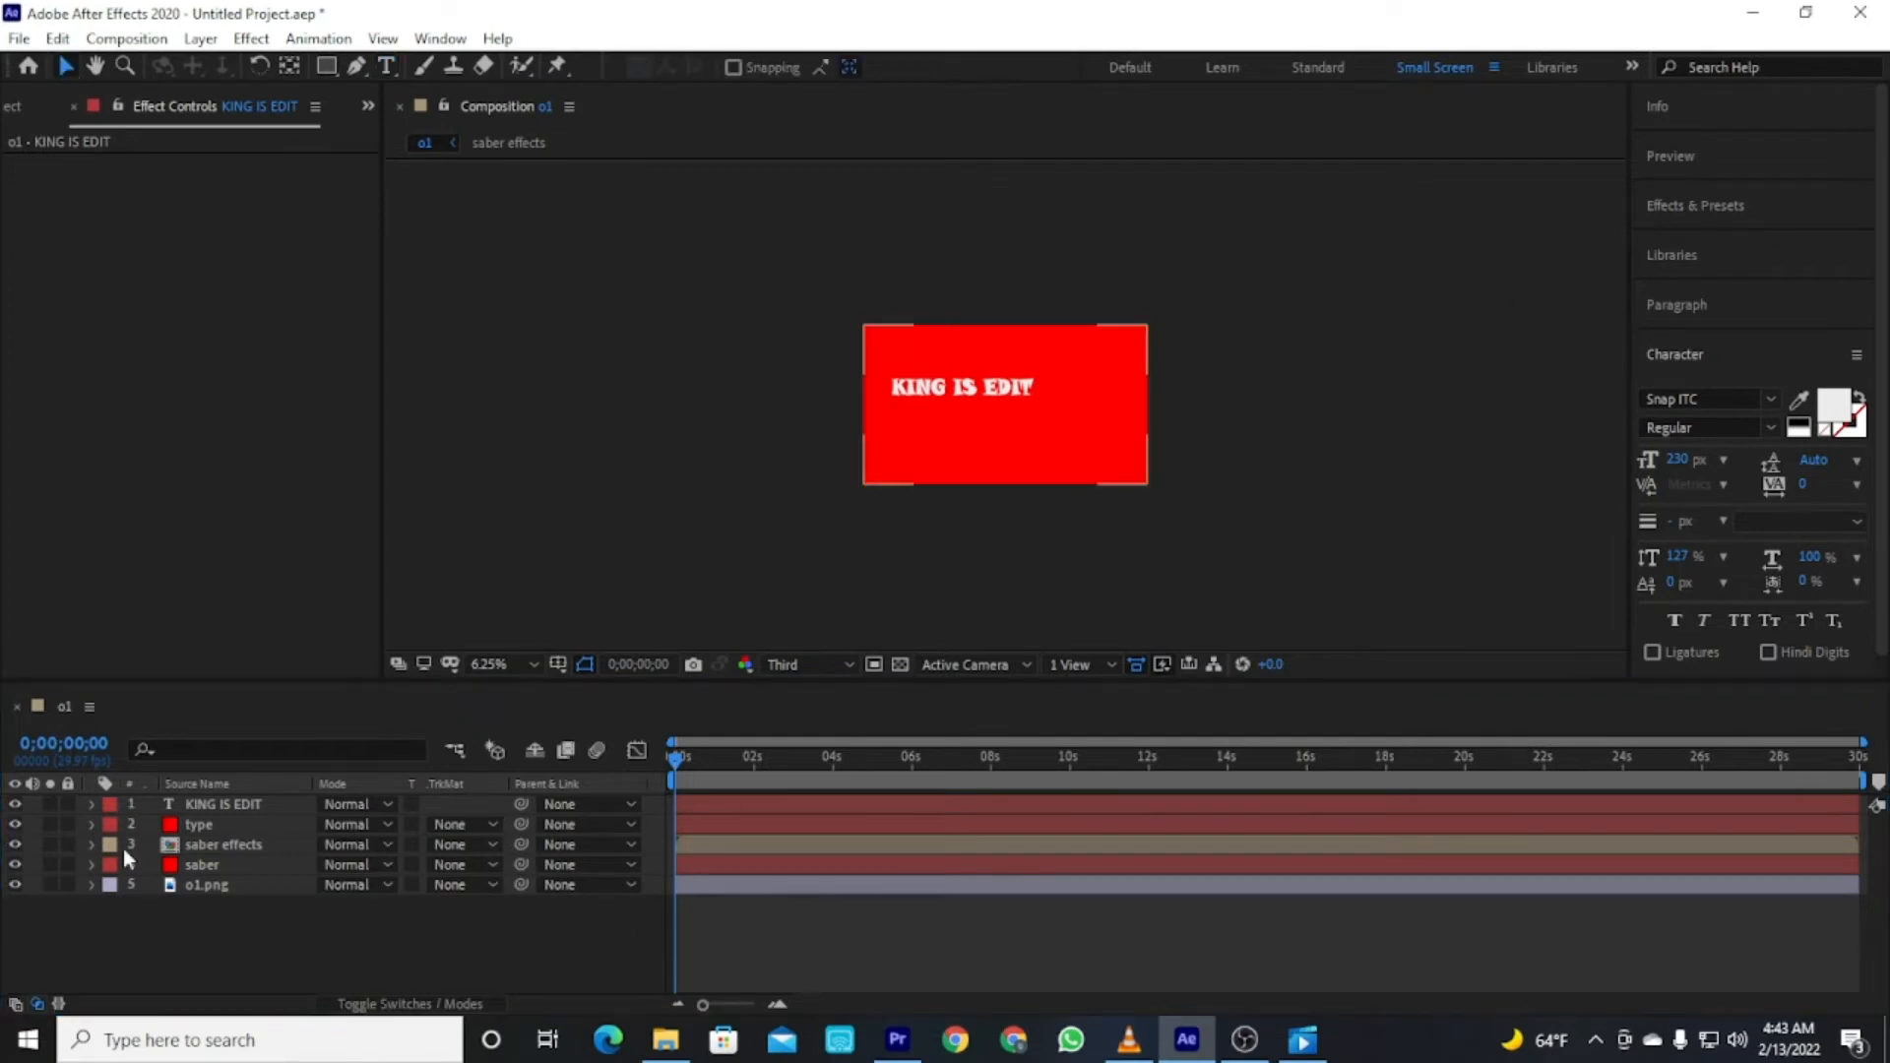
Apply the Saber effect to the KING IS EDIT text layer.
left_click(223, 804)
left_click(1699, 203)
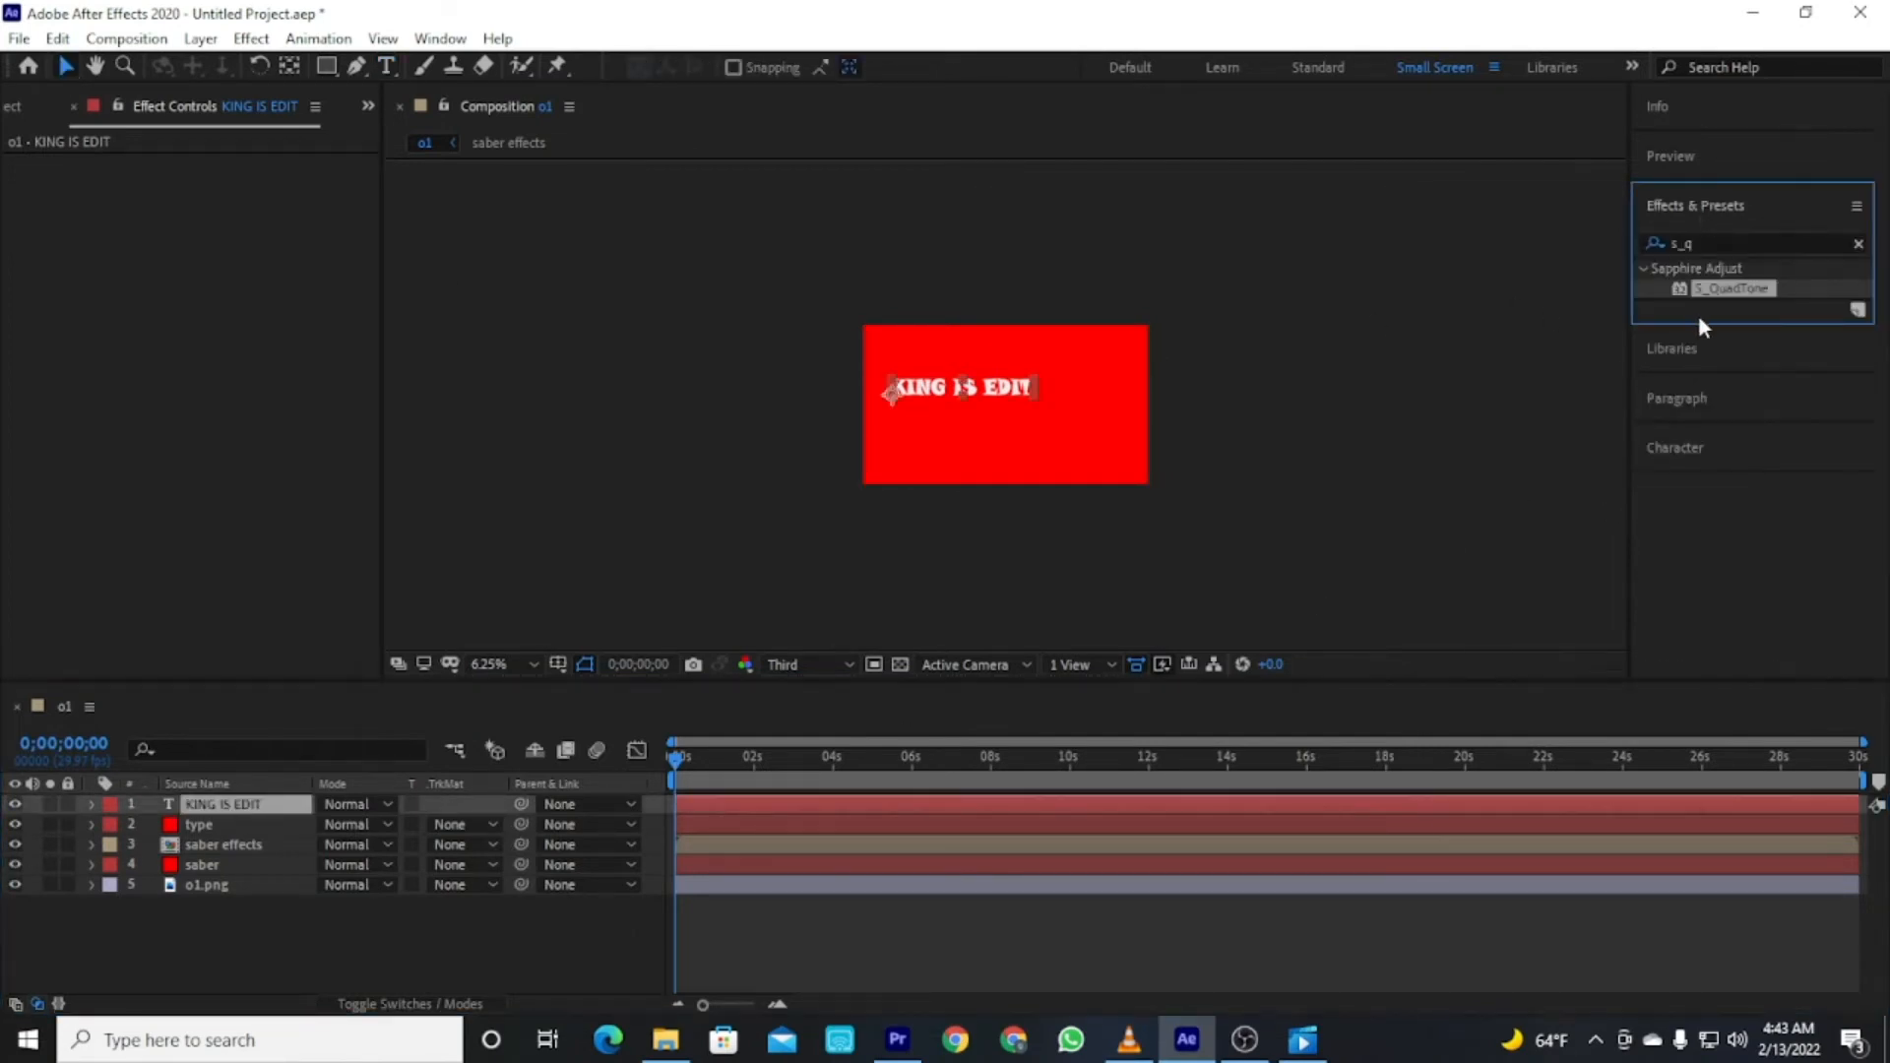
left_click(1754, 242)
type("ABER")
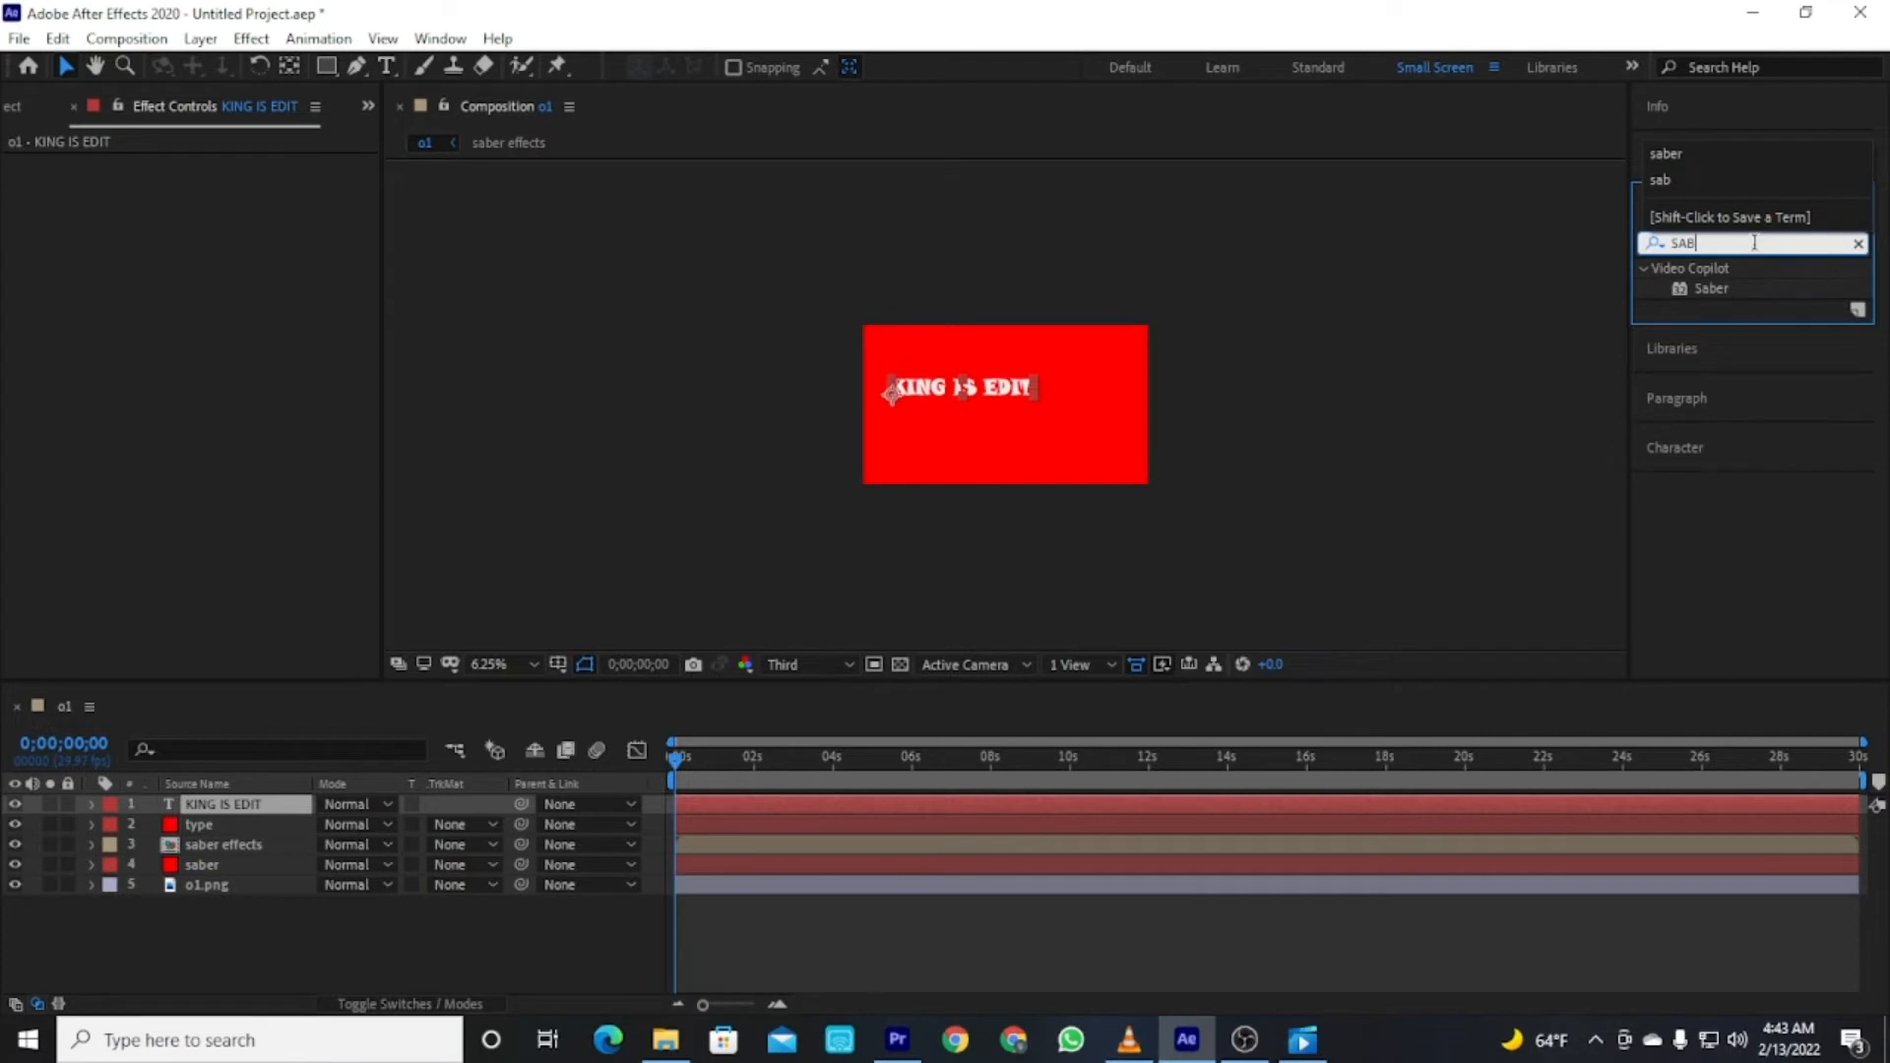
left_click_drag(1709, 289, 1431, 802)
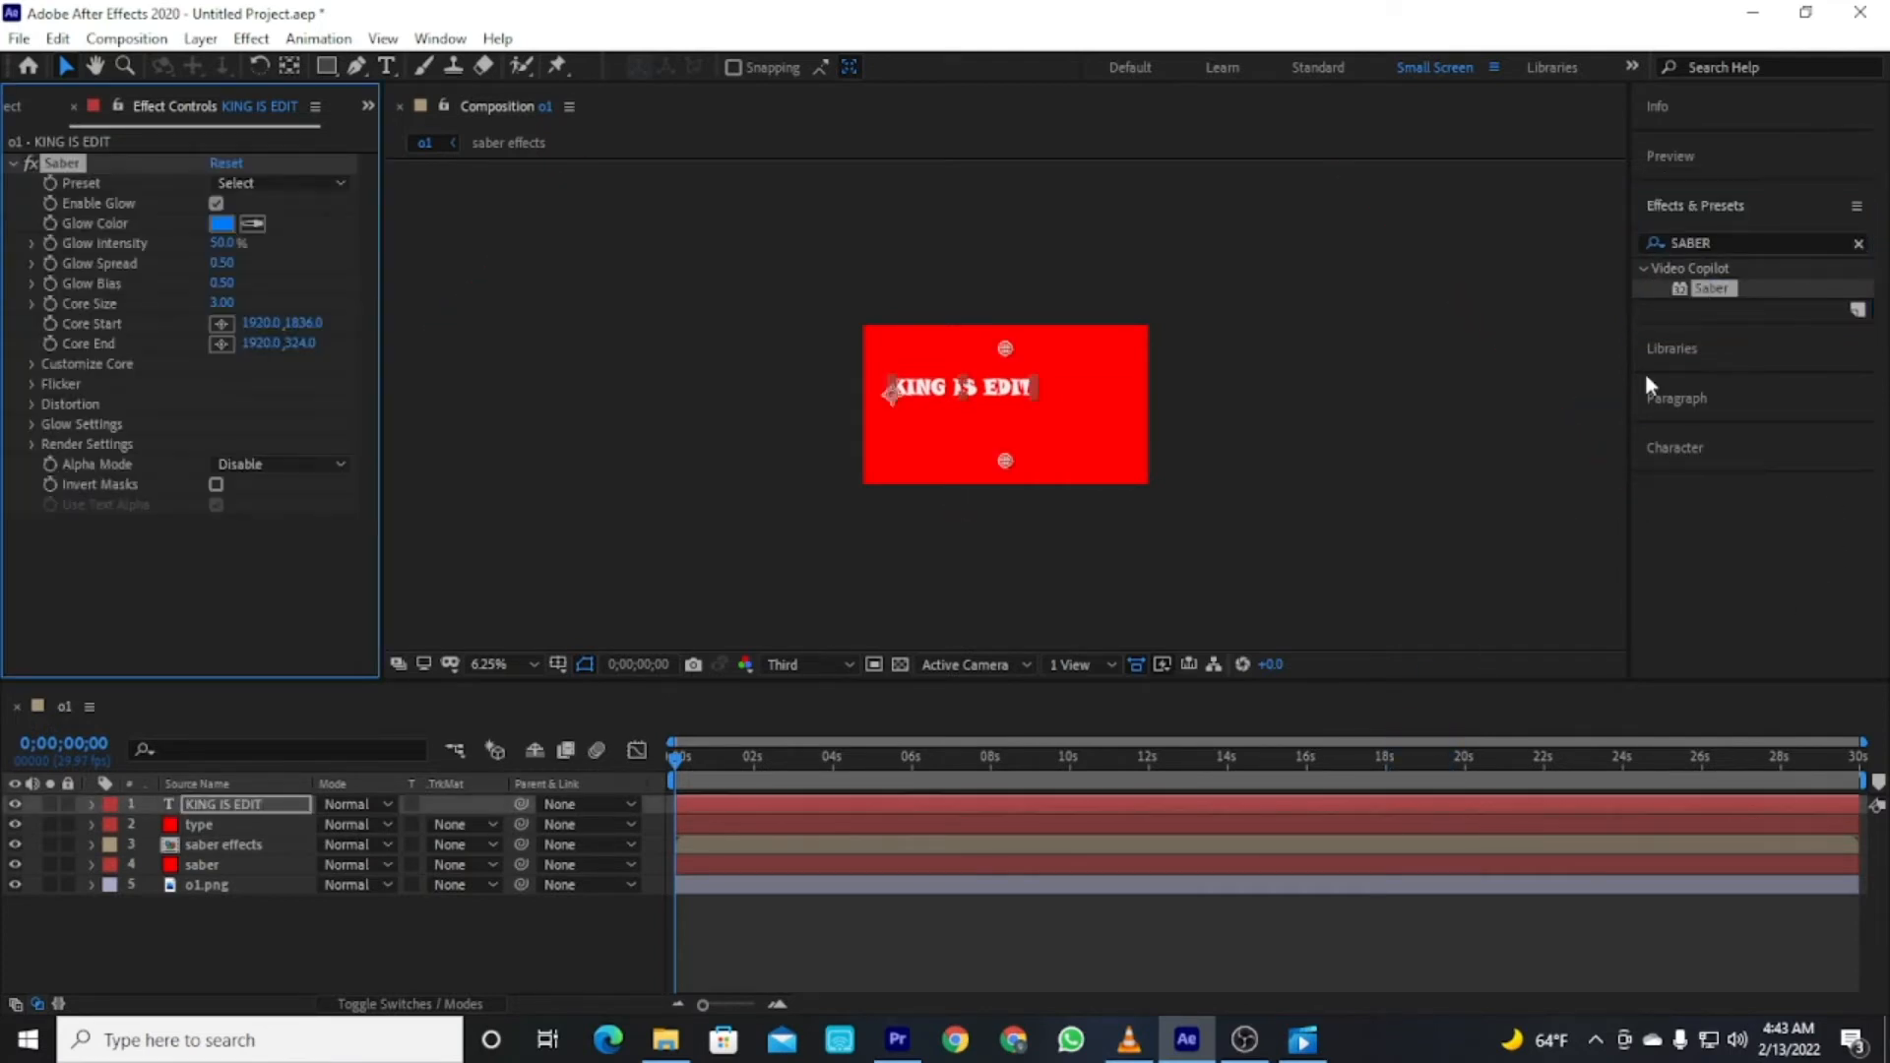
left_click(1858, 244)
key("Caps_Lock")
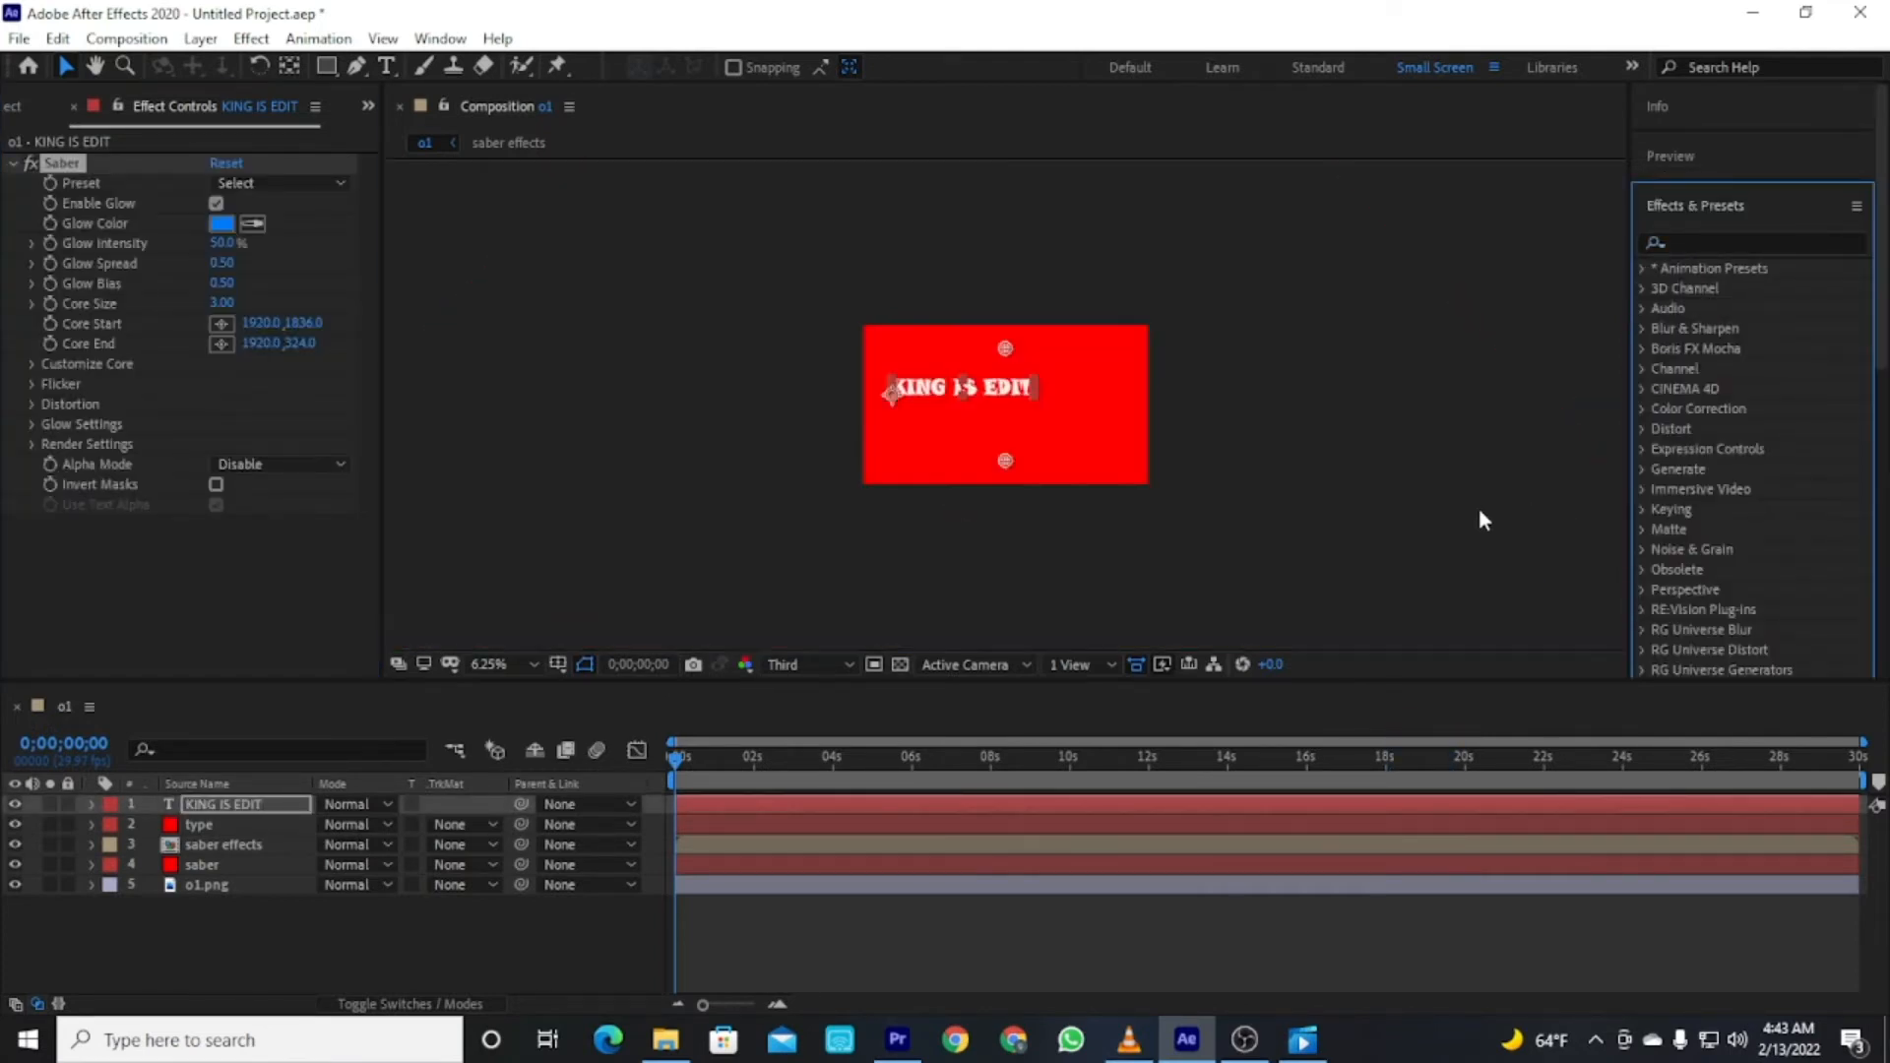
left_click(1694, 175)
left_click(1658, 150)
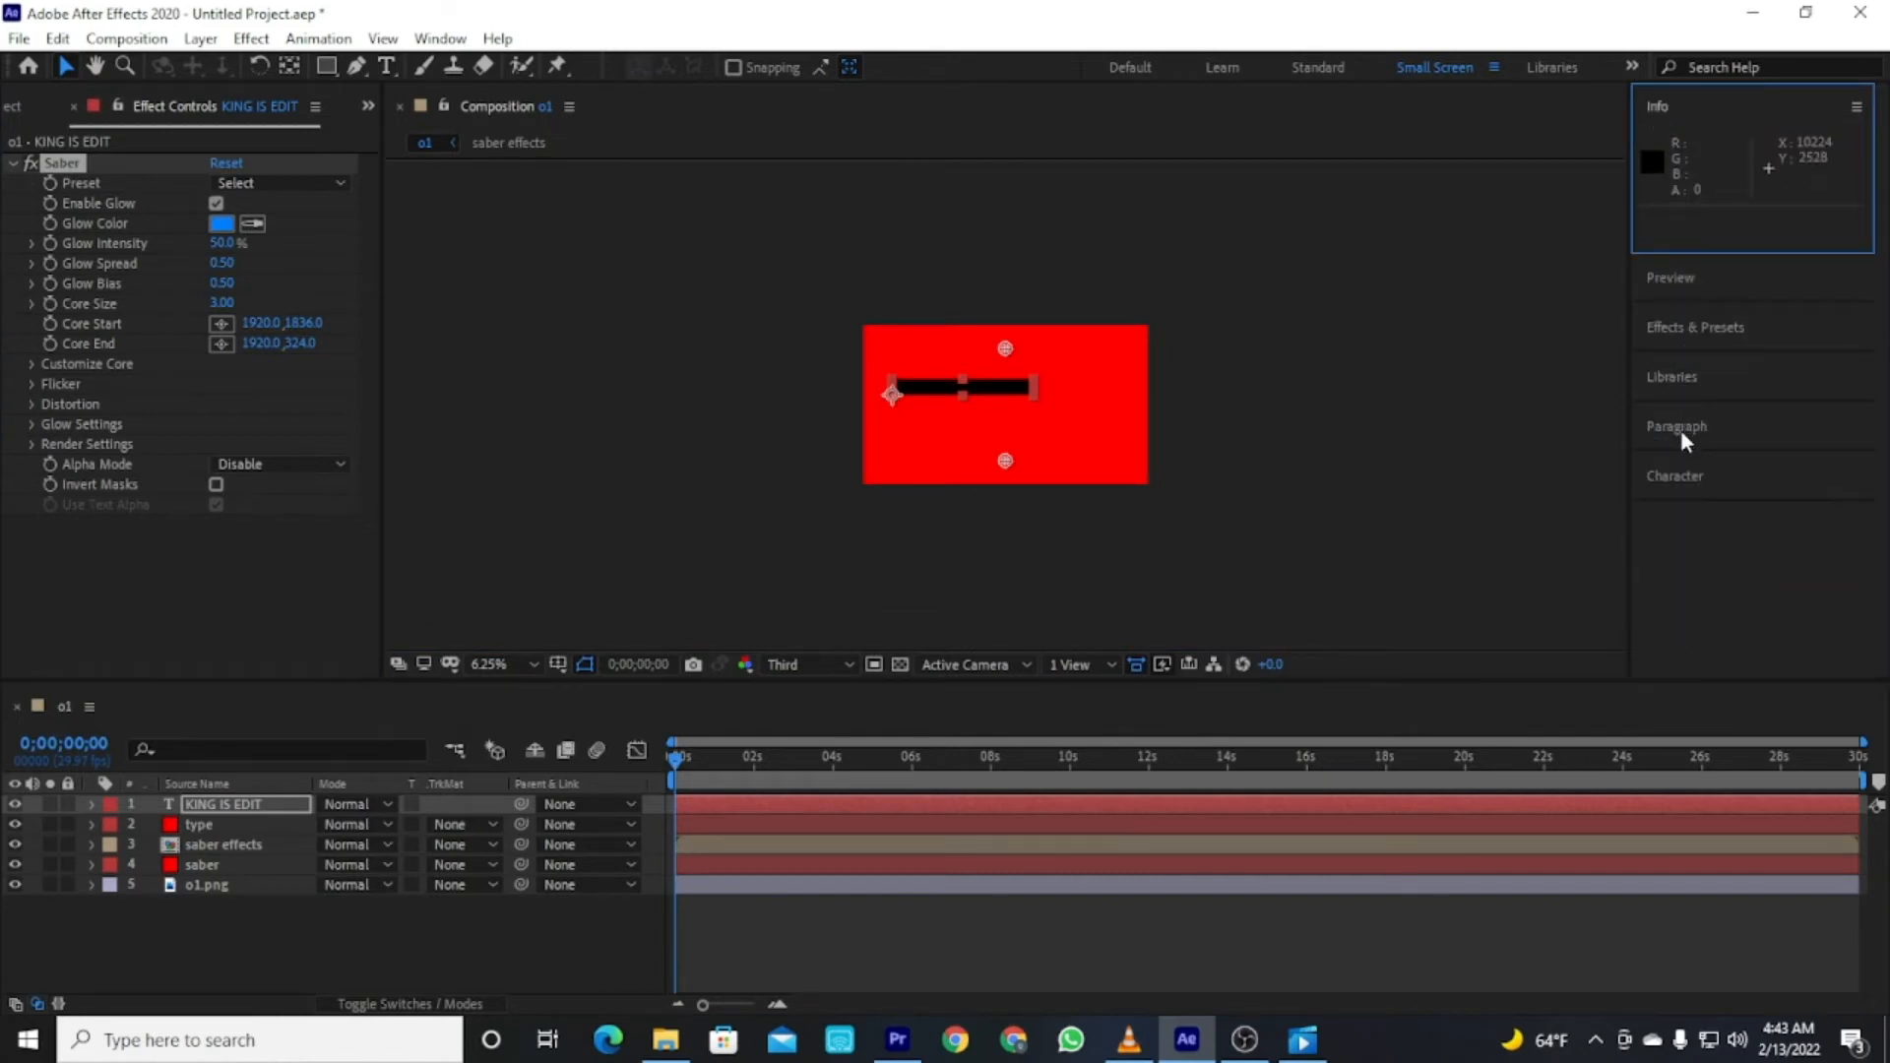
left_click(1676, 476)
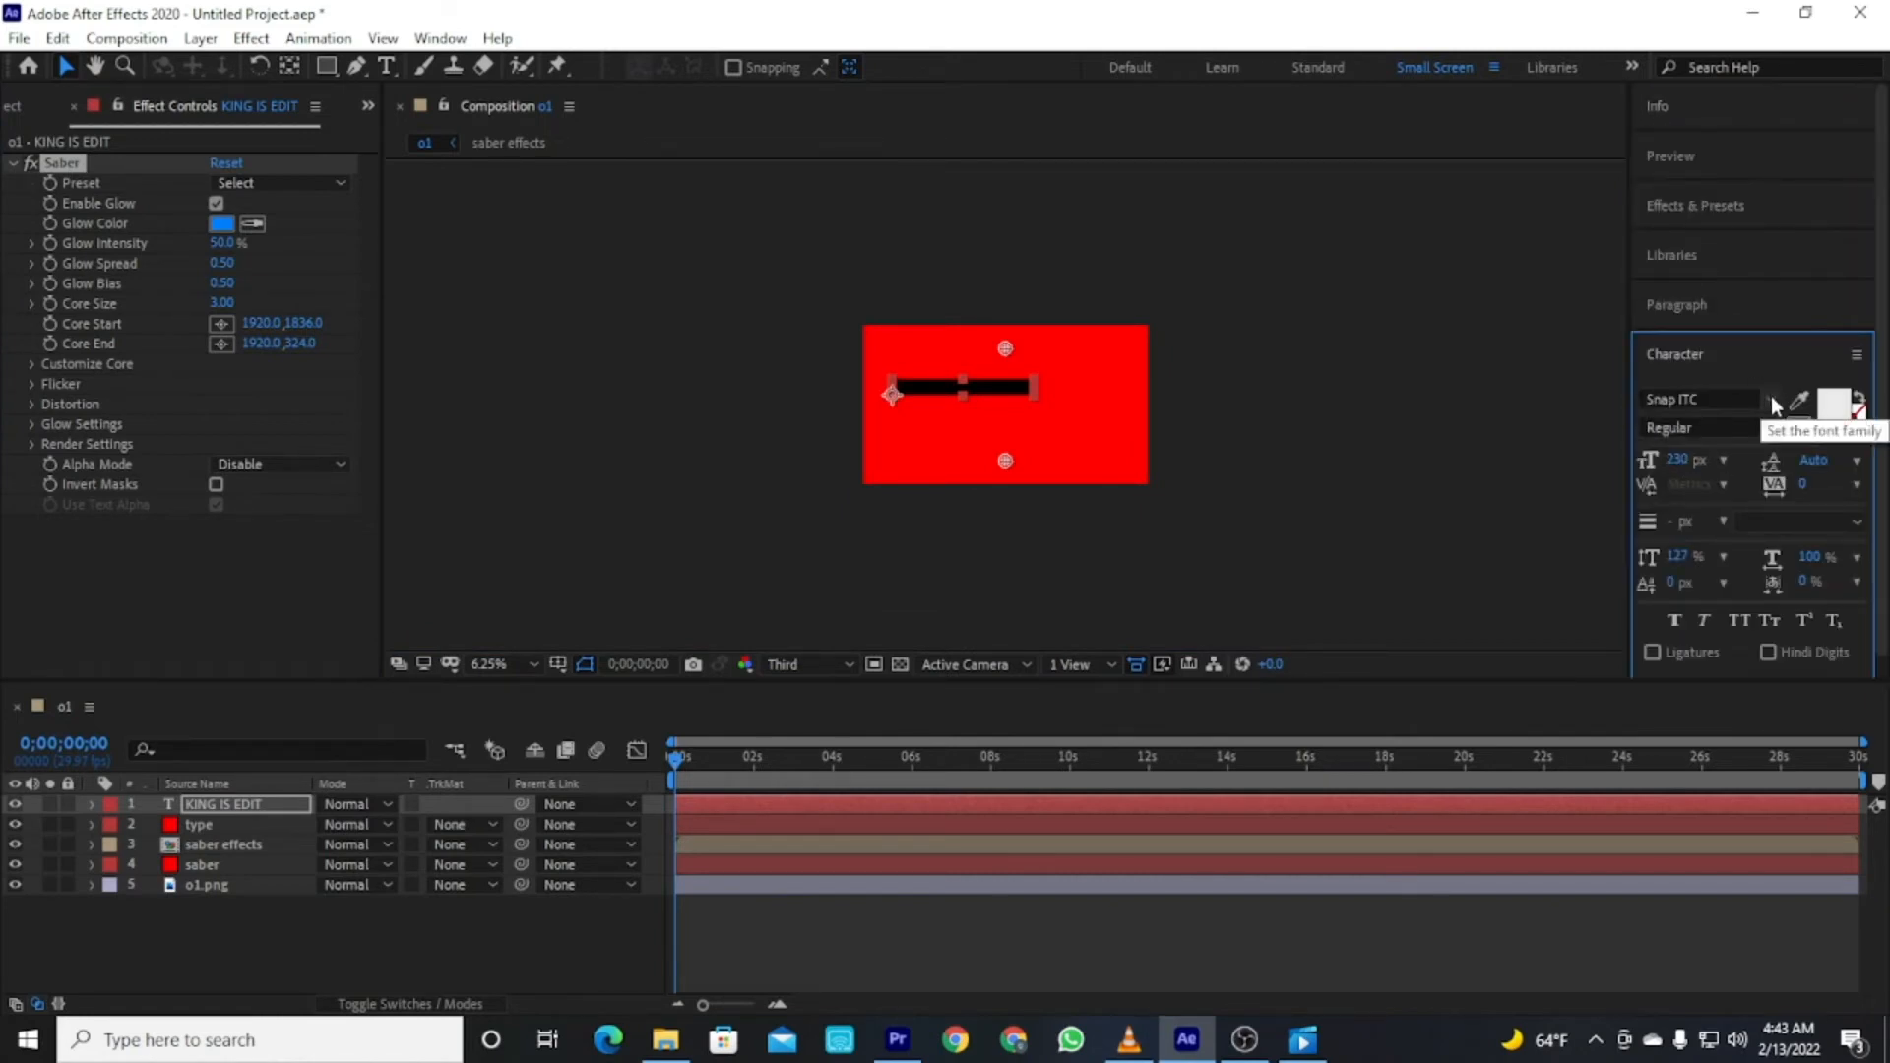
Delete the Saber effect from the KING IS EDIT text layer.
left_click(155, 836)
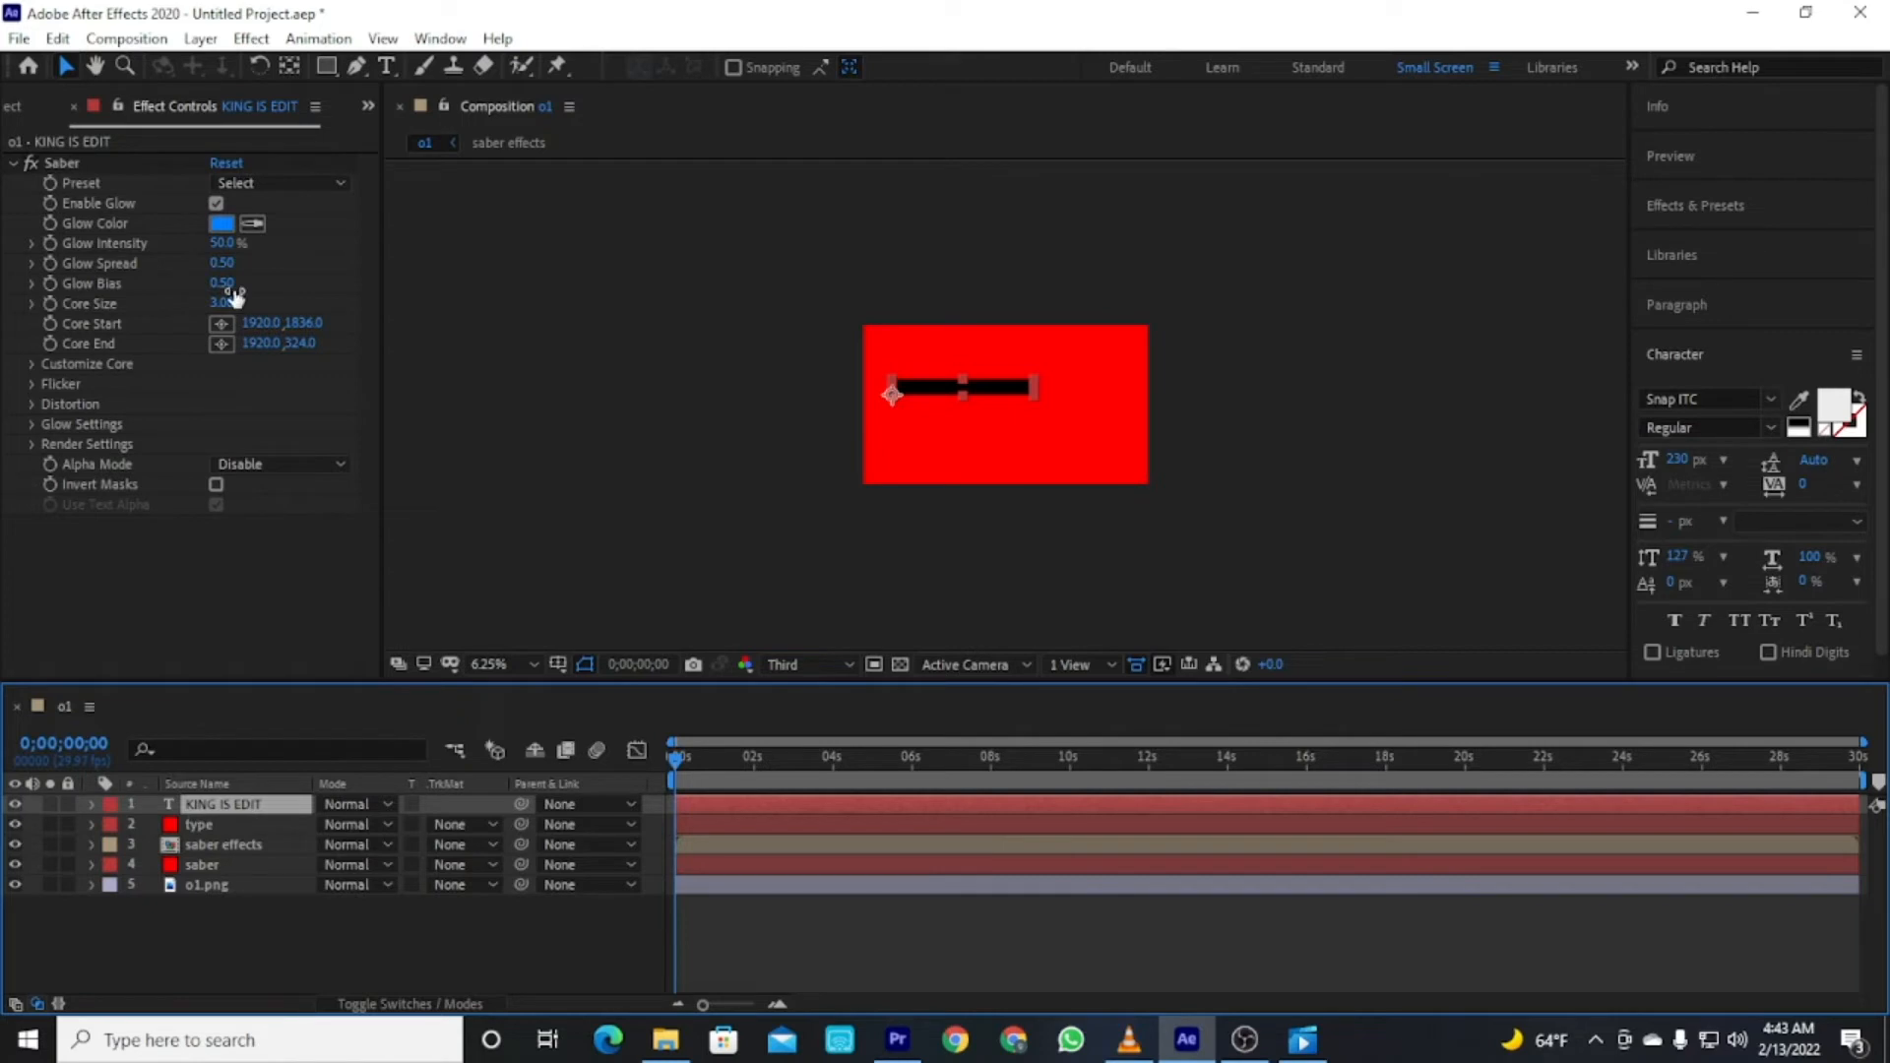
left_click(75, 160)
key("Delete")
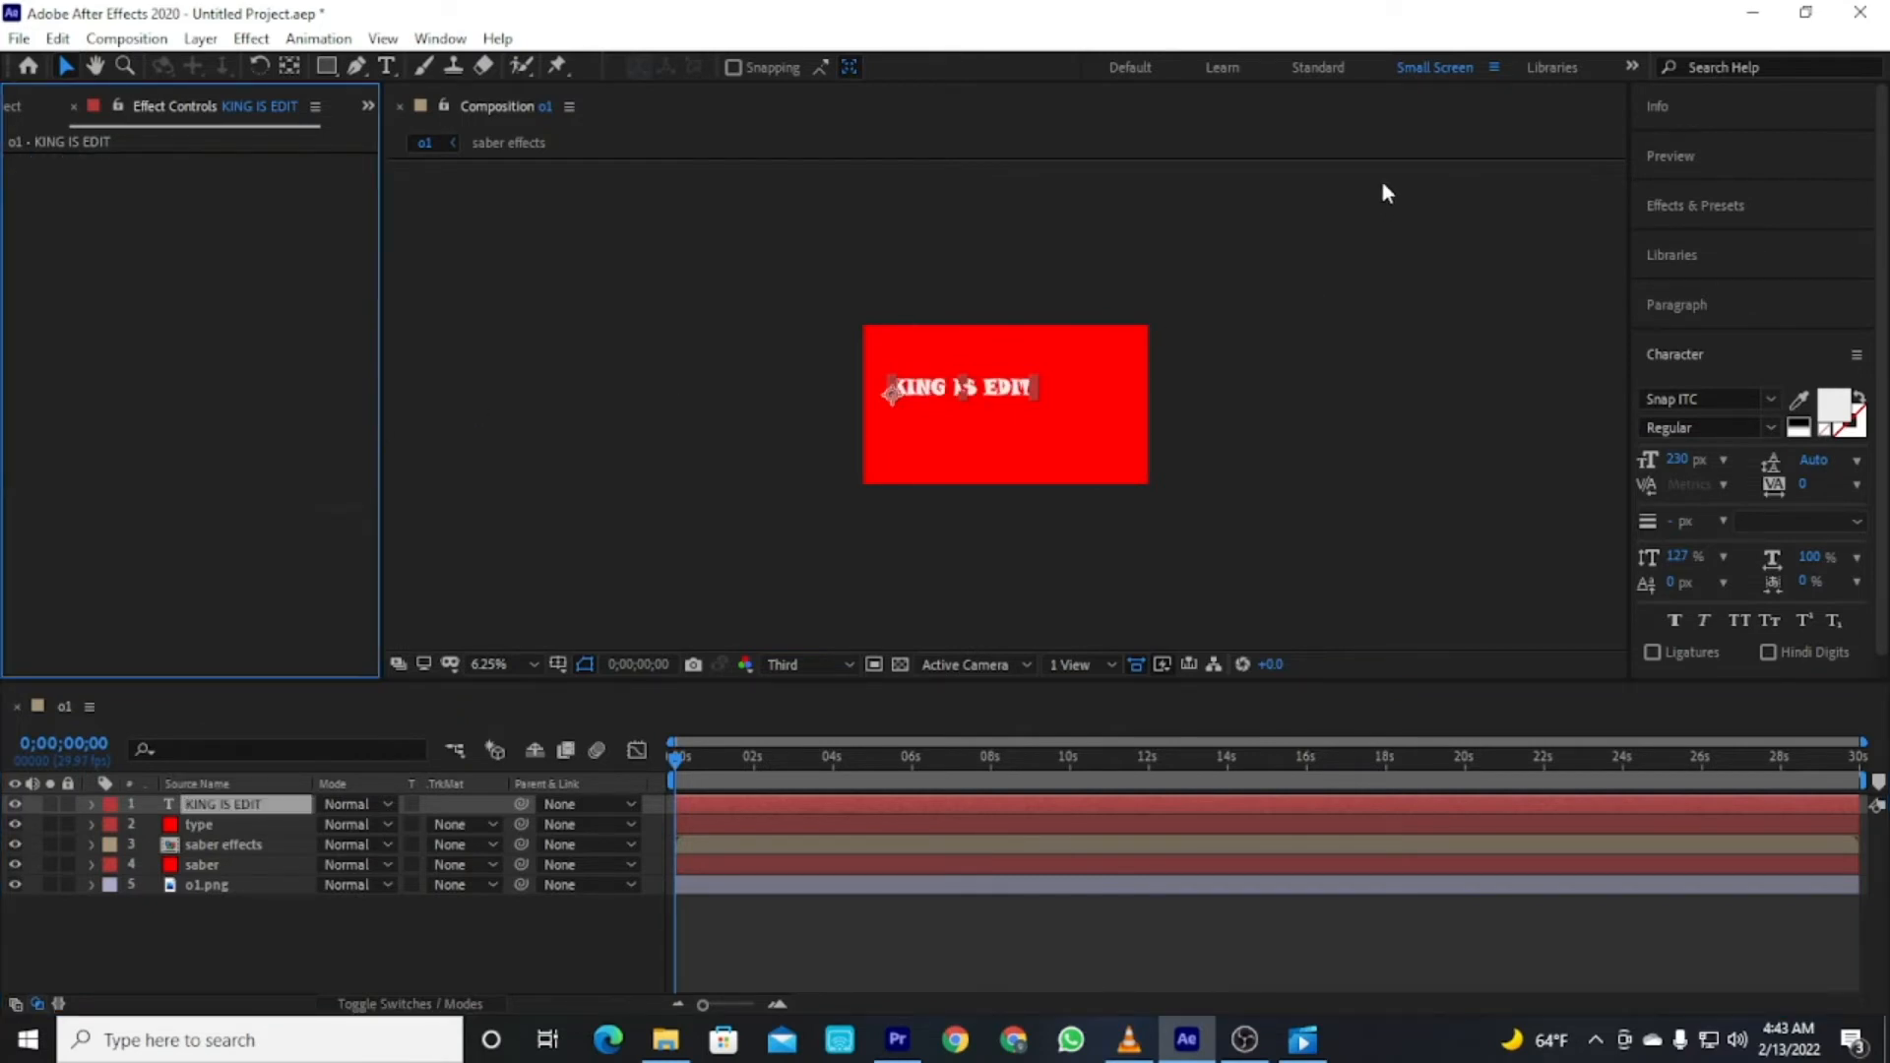
Apply the Saber effect to the type solid layer.
left_click(1723, 209)
left_click(1727, 241)
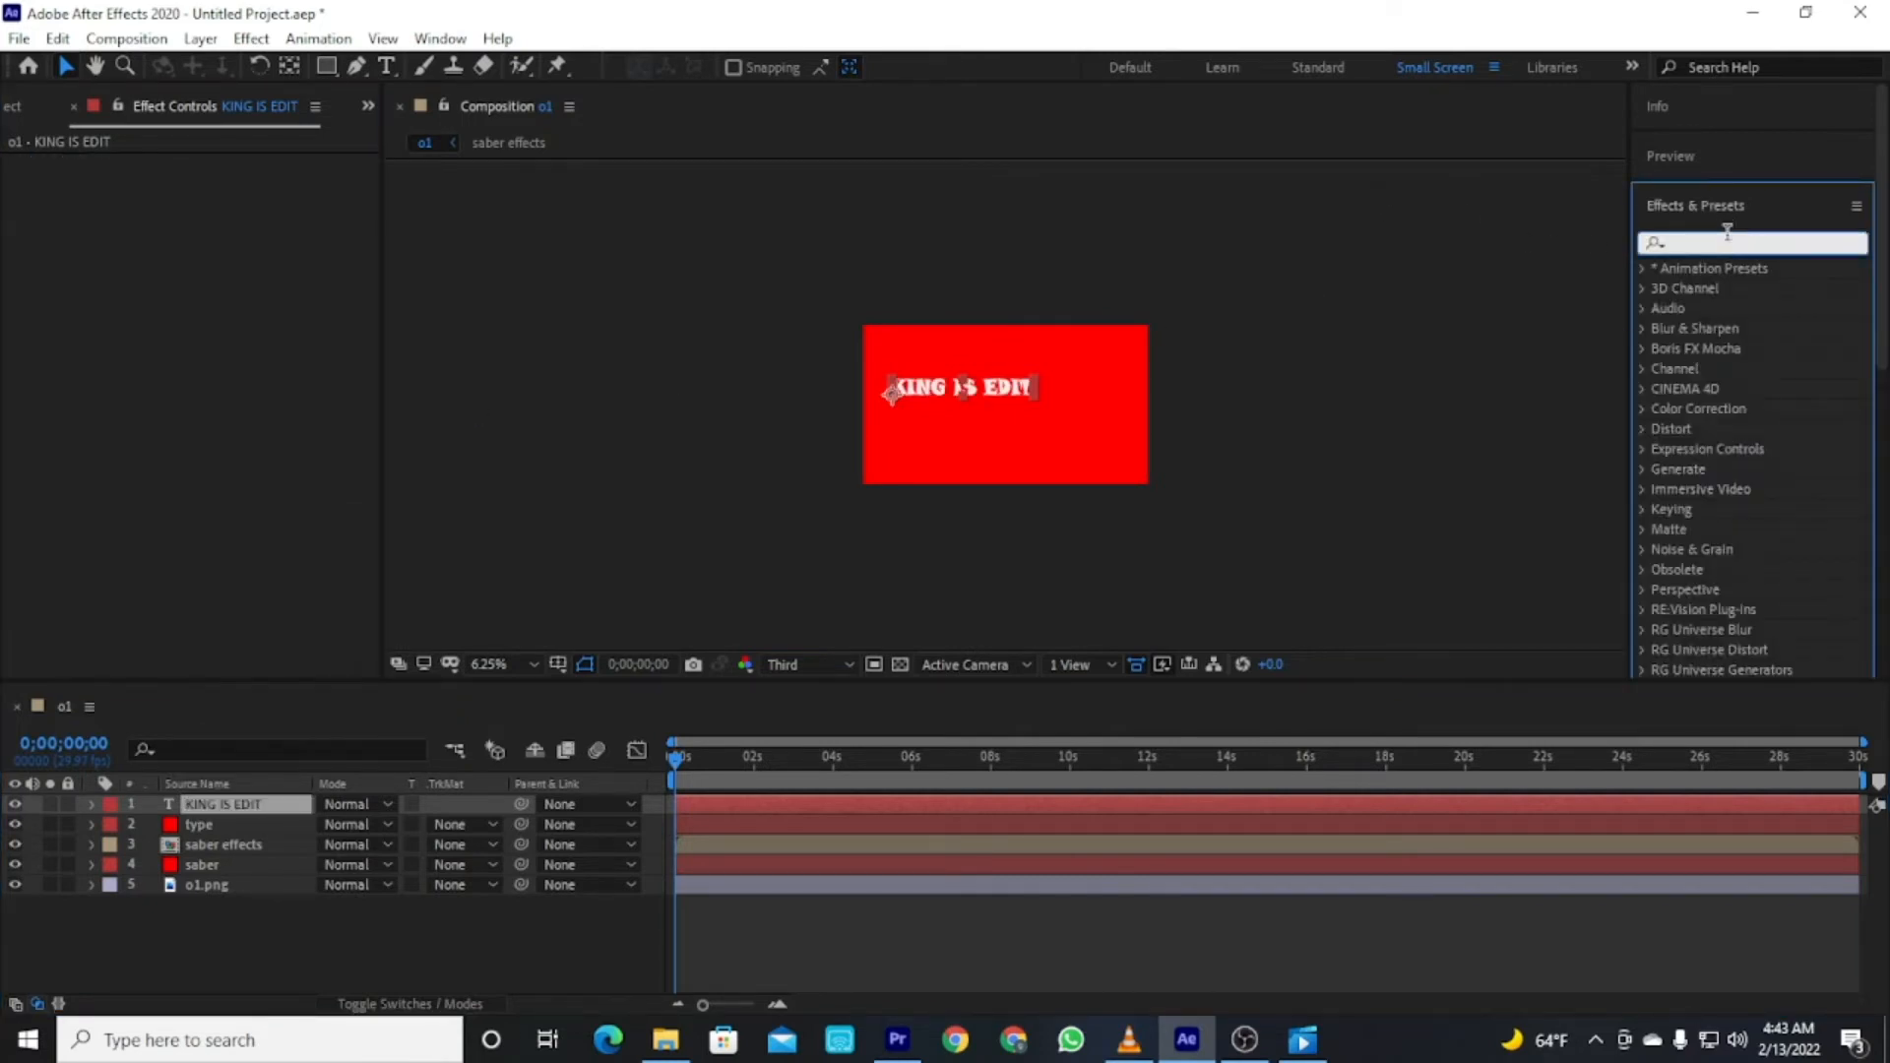
type("saber")
left_click_drag(1713, 288, 195, 826)
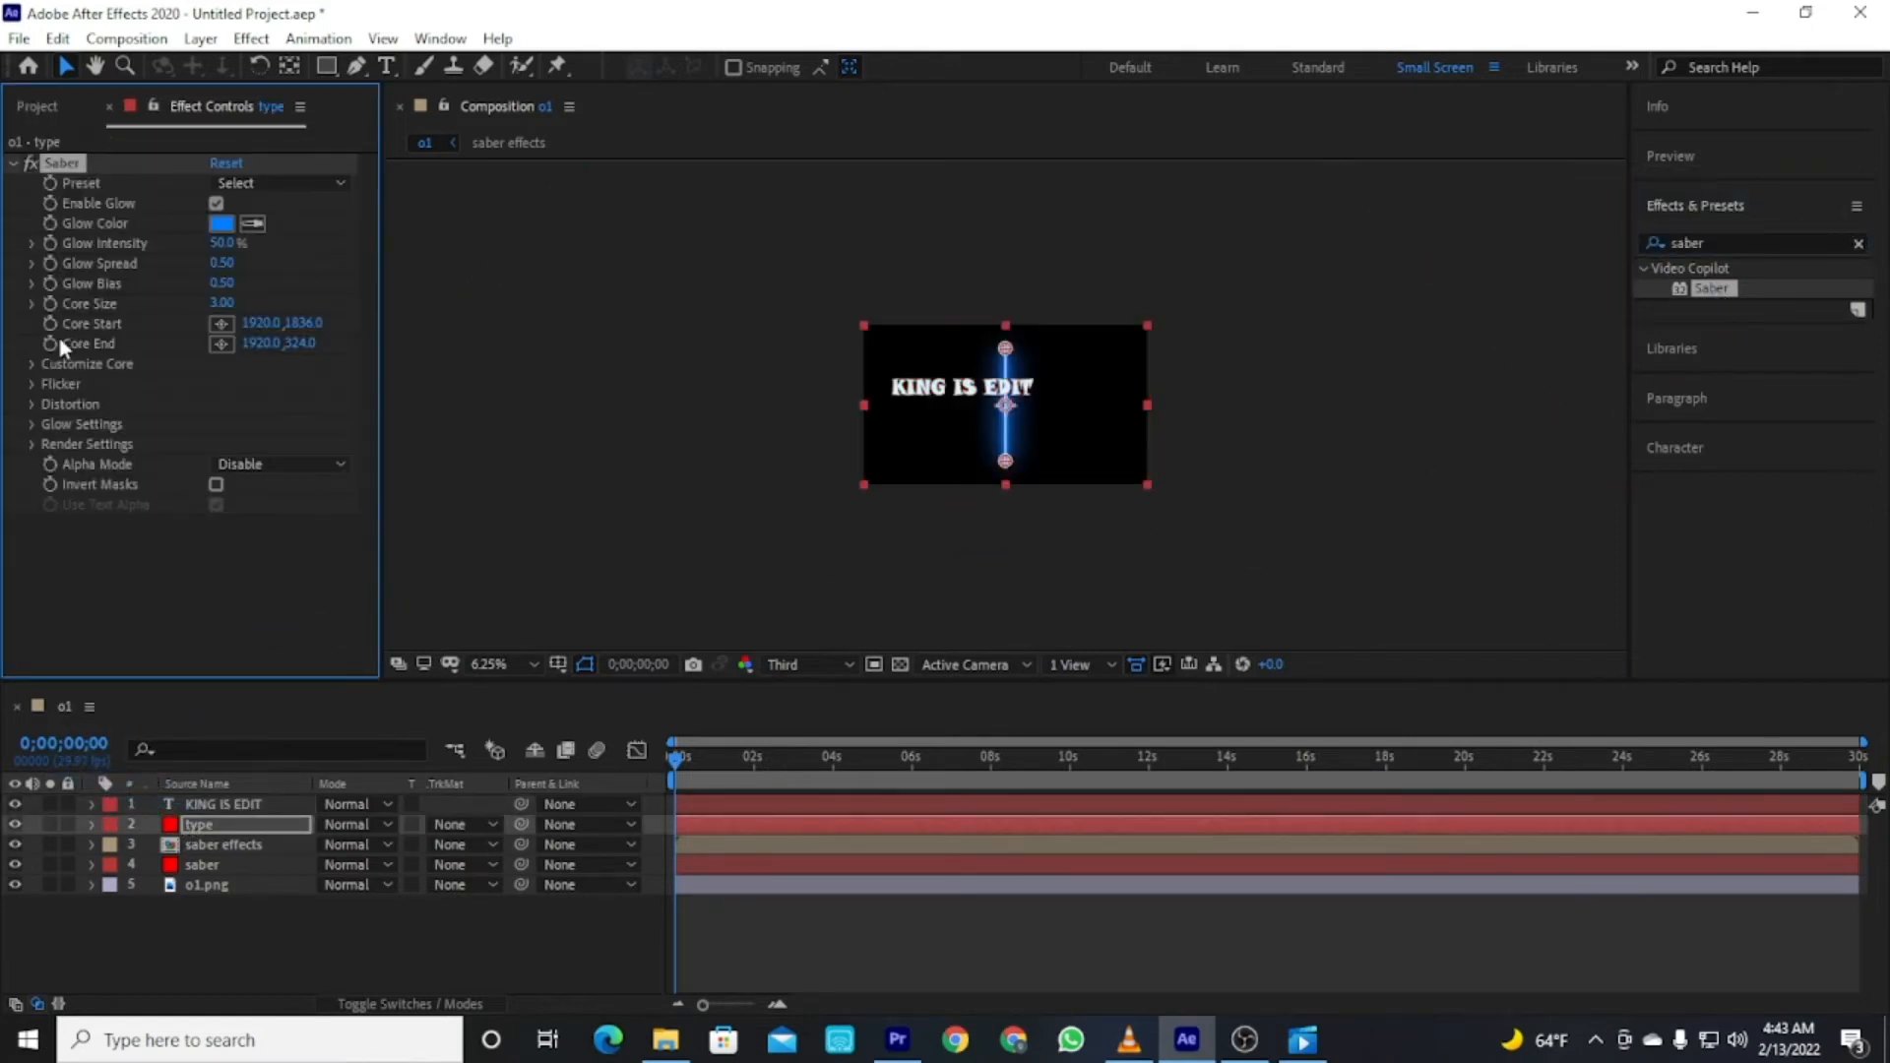
Set the type layer's Saber Core Type to Text Layer and apply the Energize preset.
left_click(298, 386)
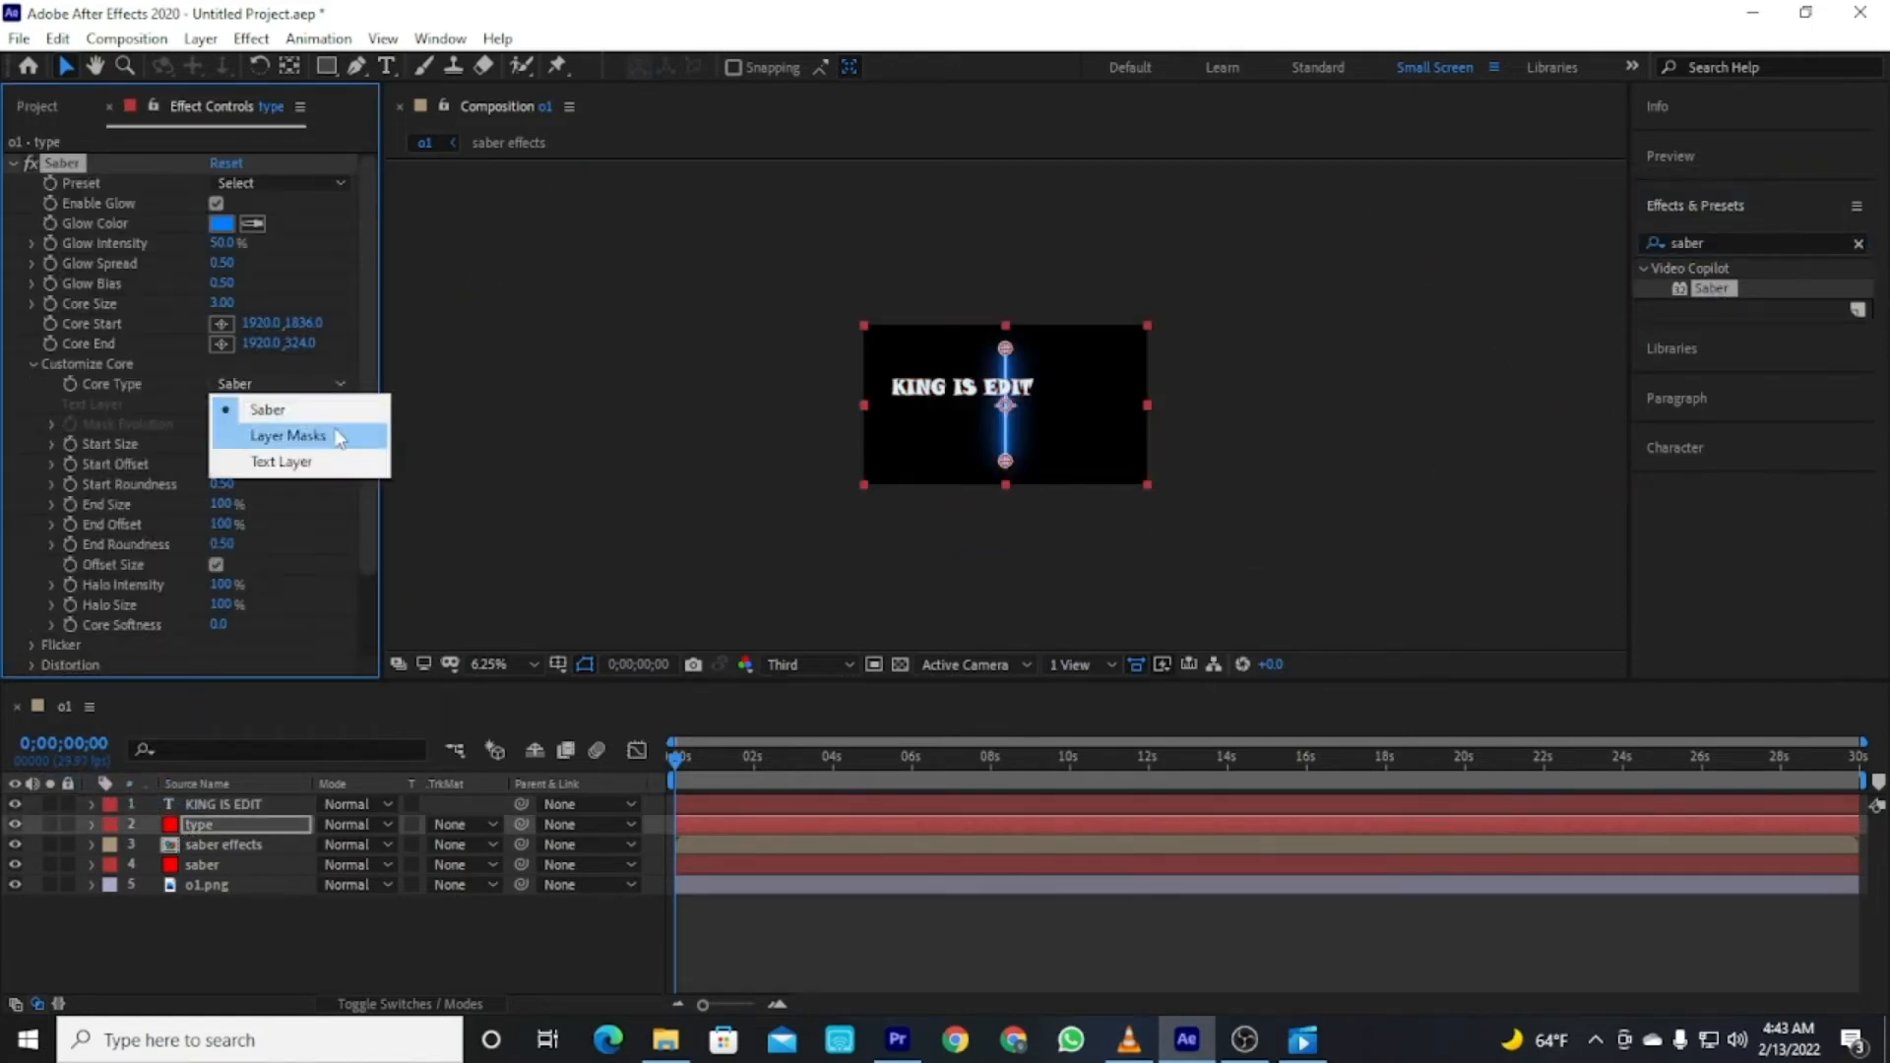
left_click(304, 460)
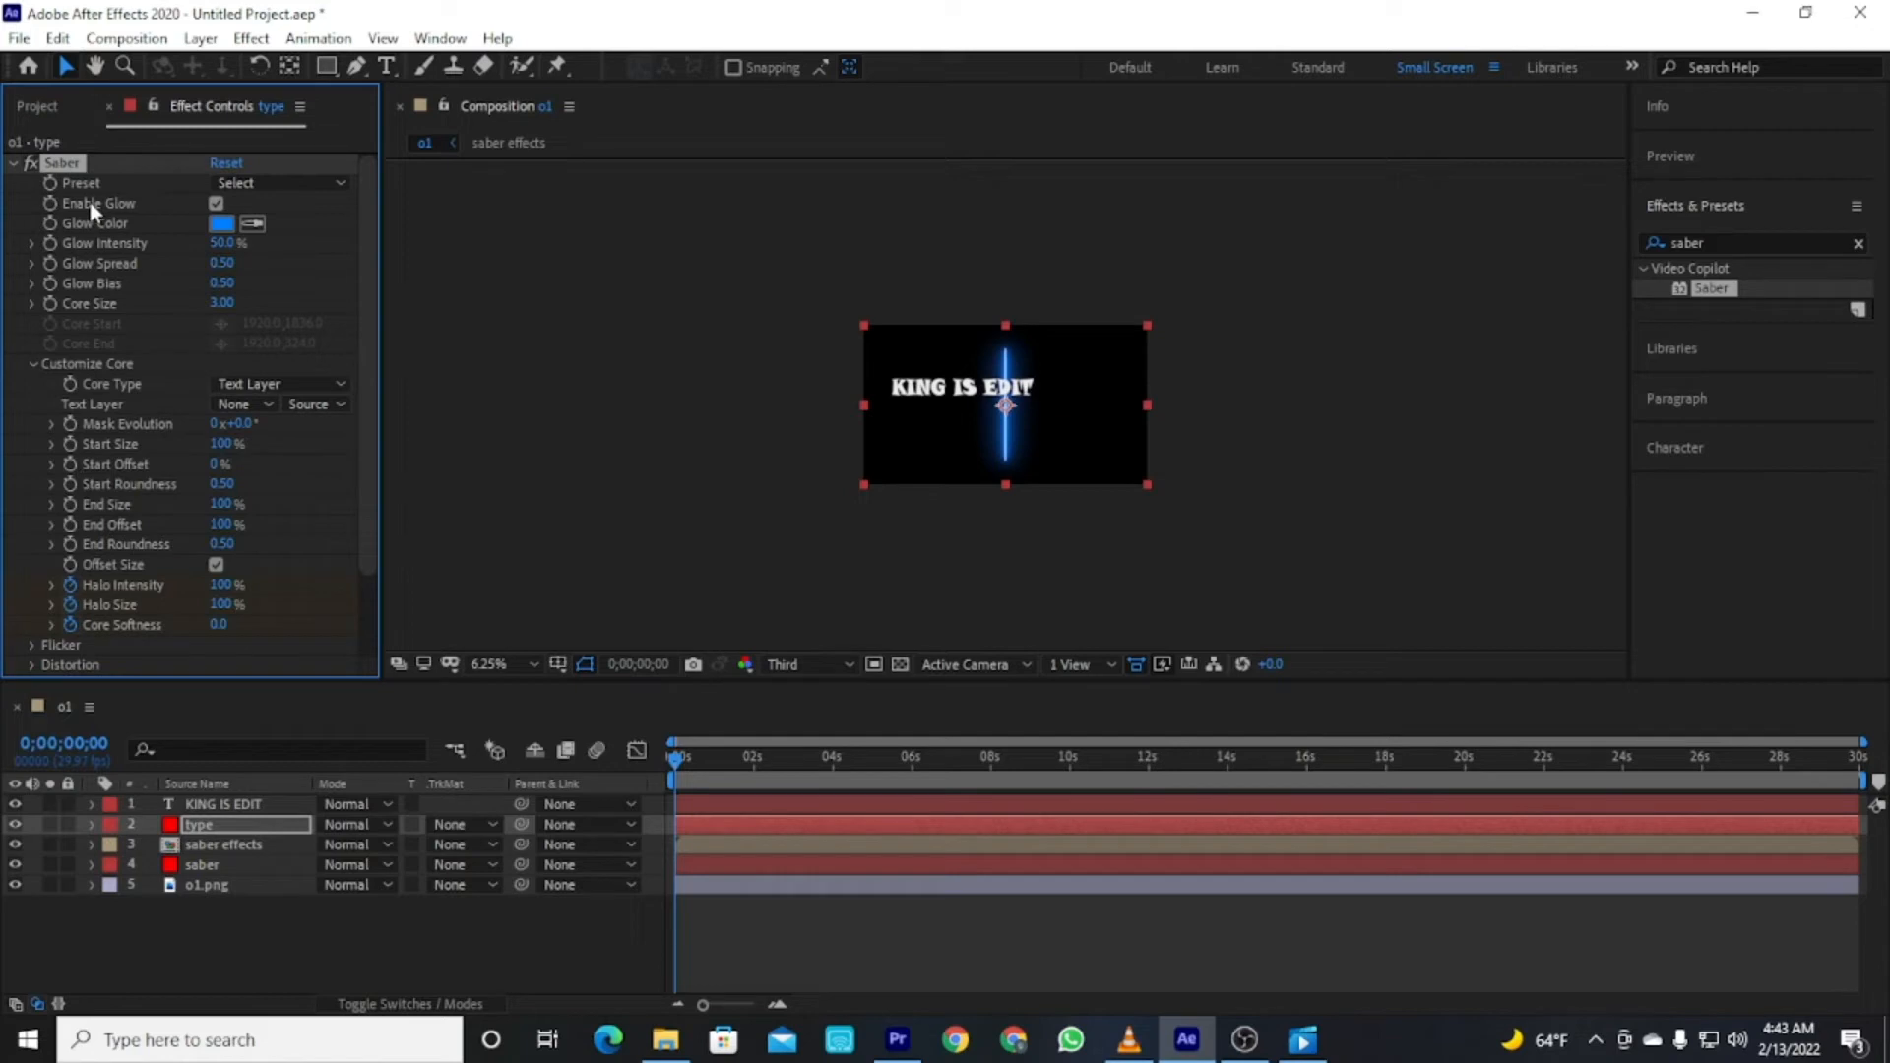
left_click(272, 189)
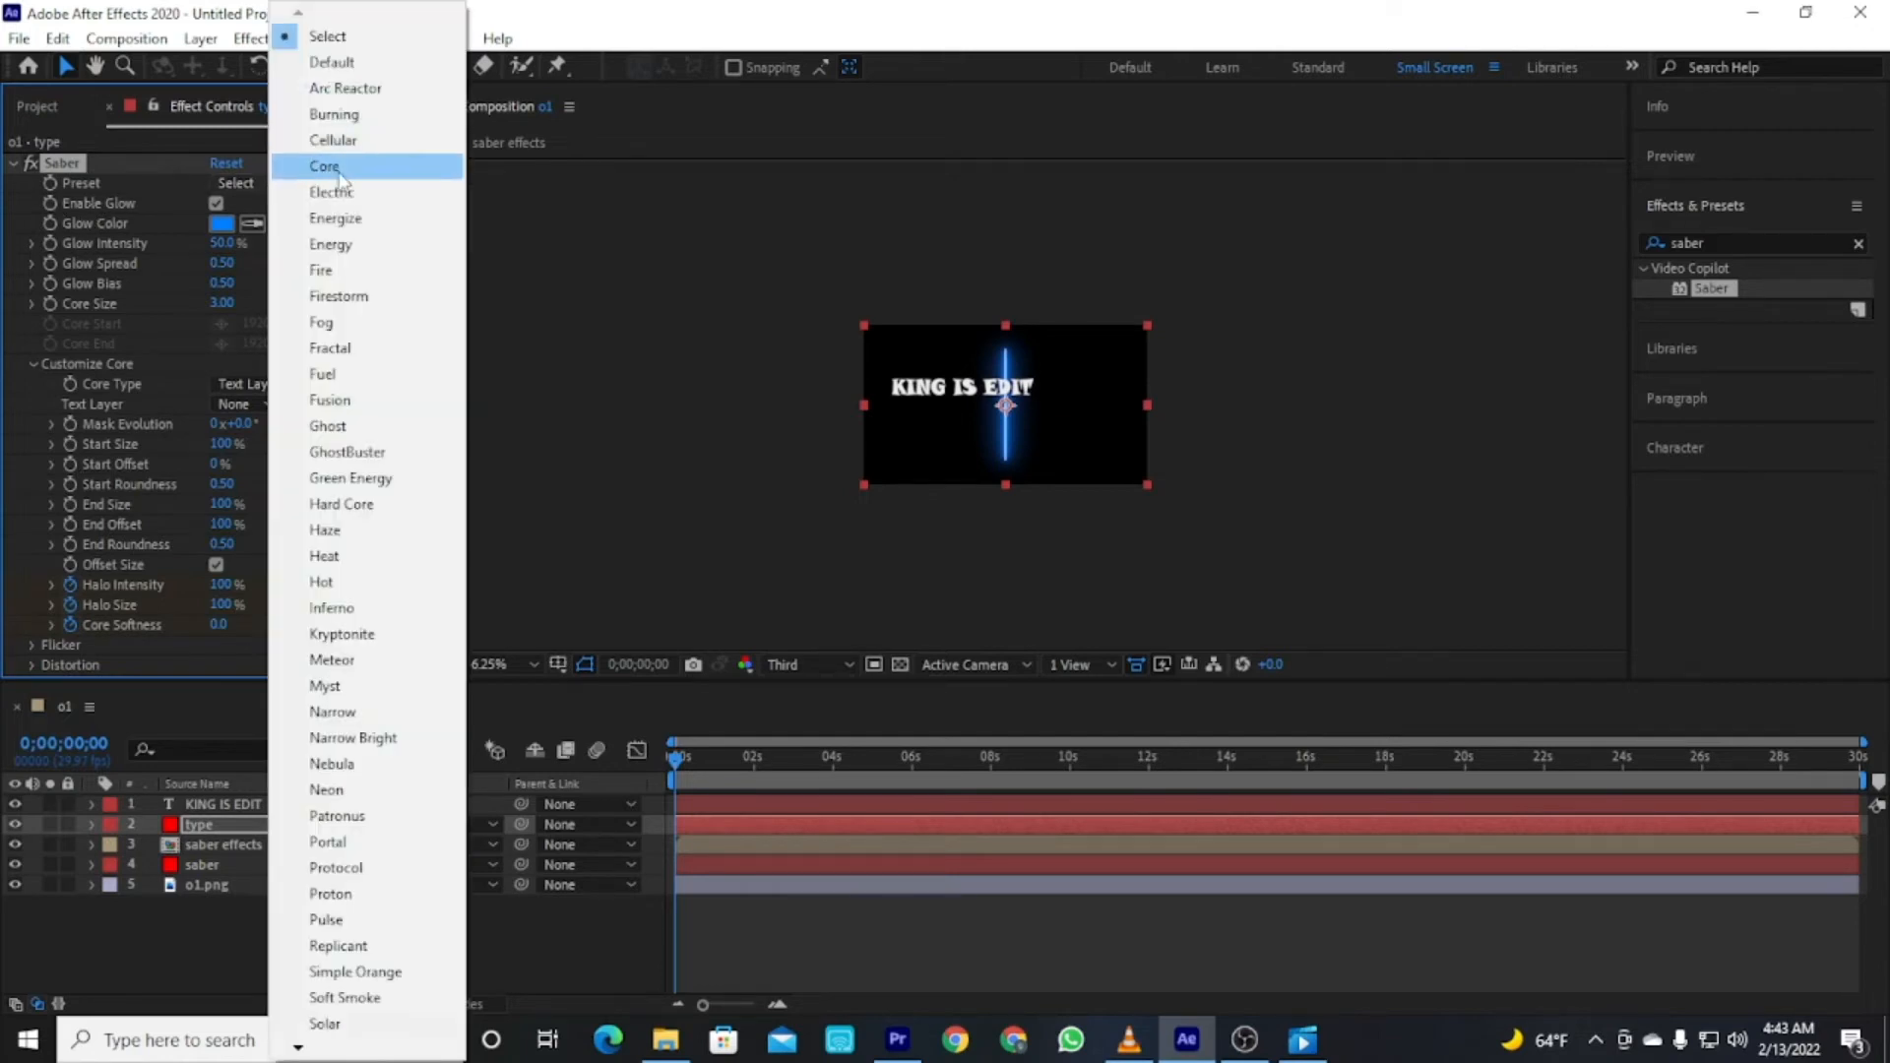
left_click(335, 246)
left_click(244, 182)
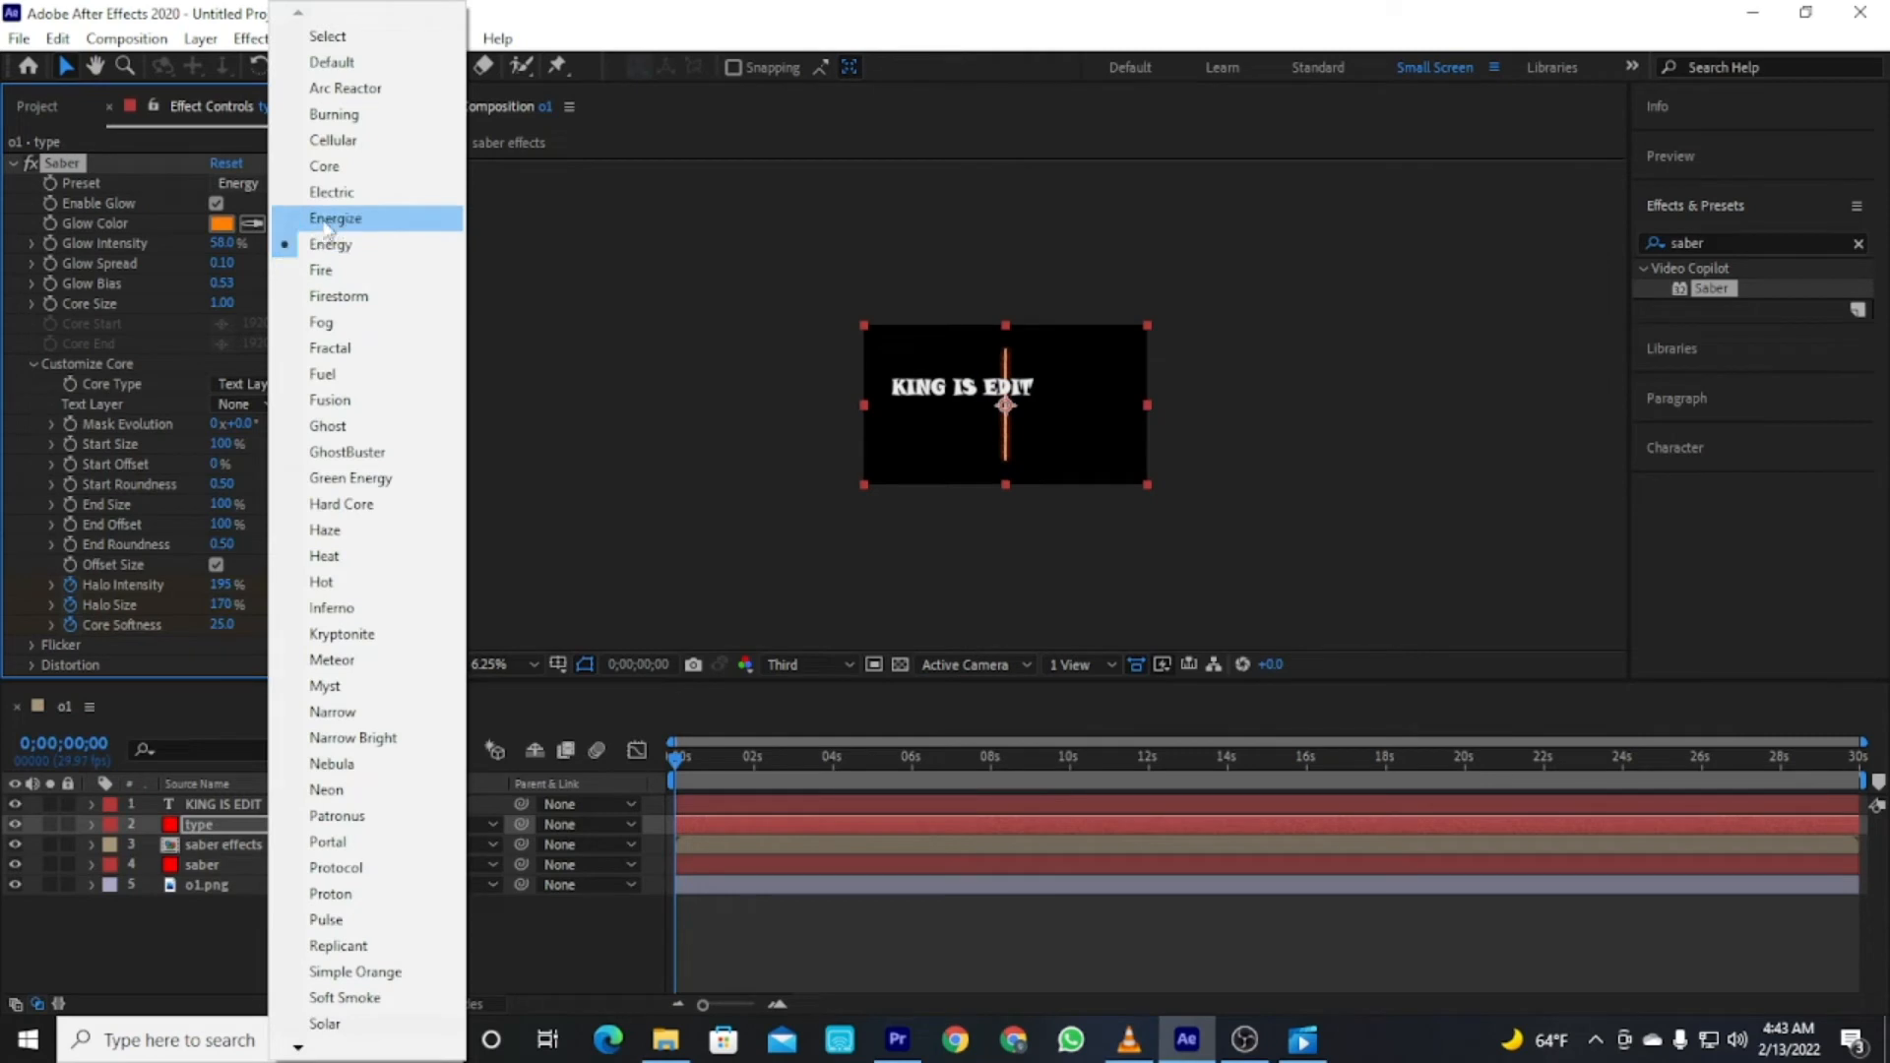
left_click(333, 219)
left_click(222, 224)
left_click(999, 527)
left_click_drag(935, 544, 984, 372)
left_click(1171, 381)
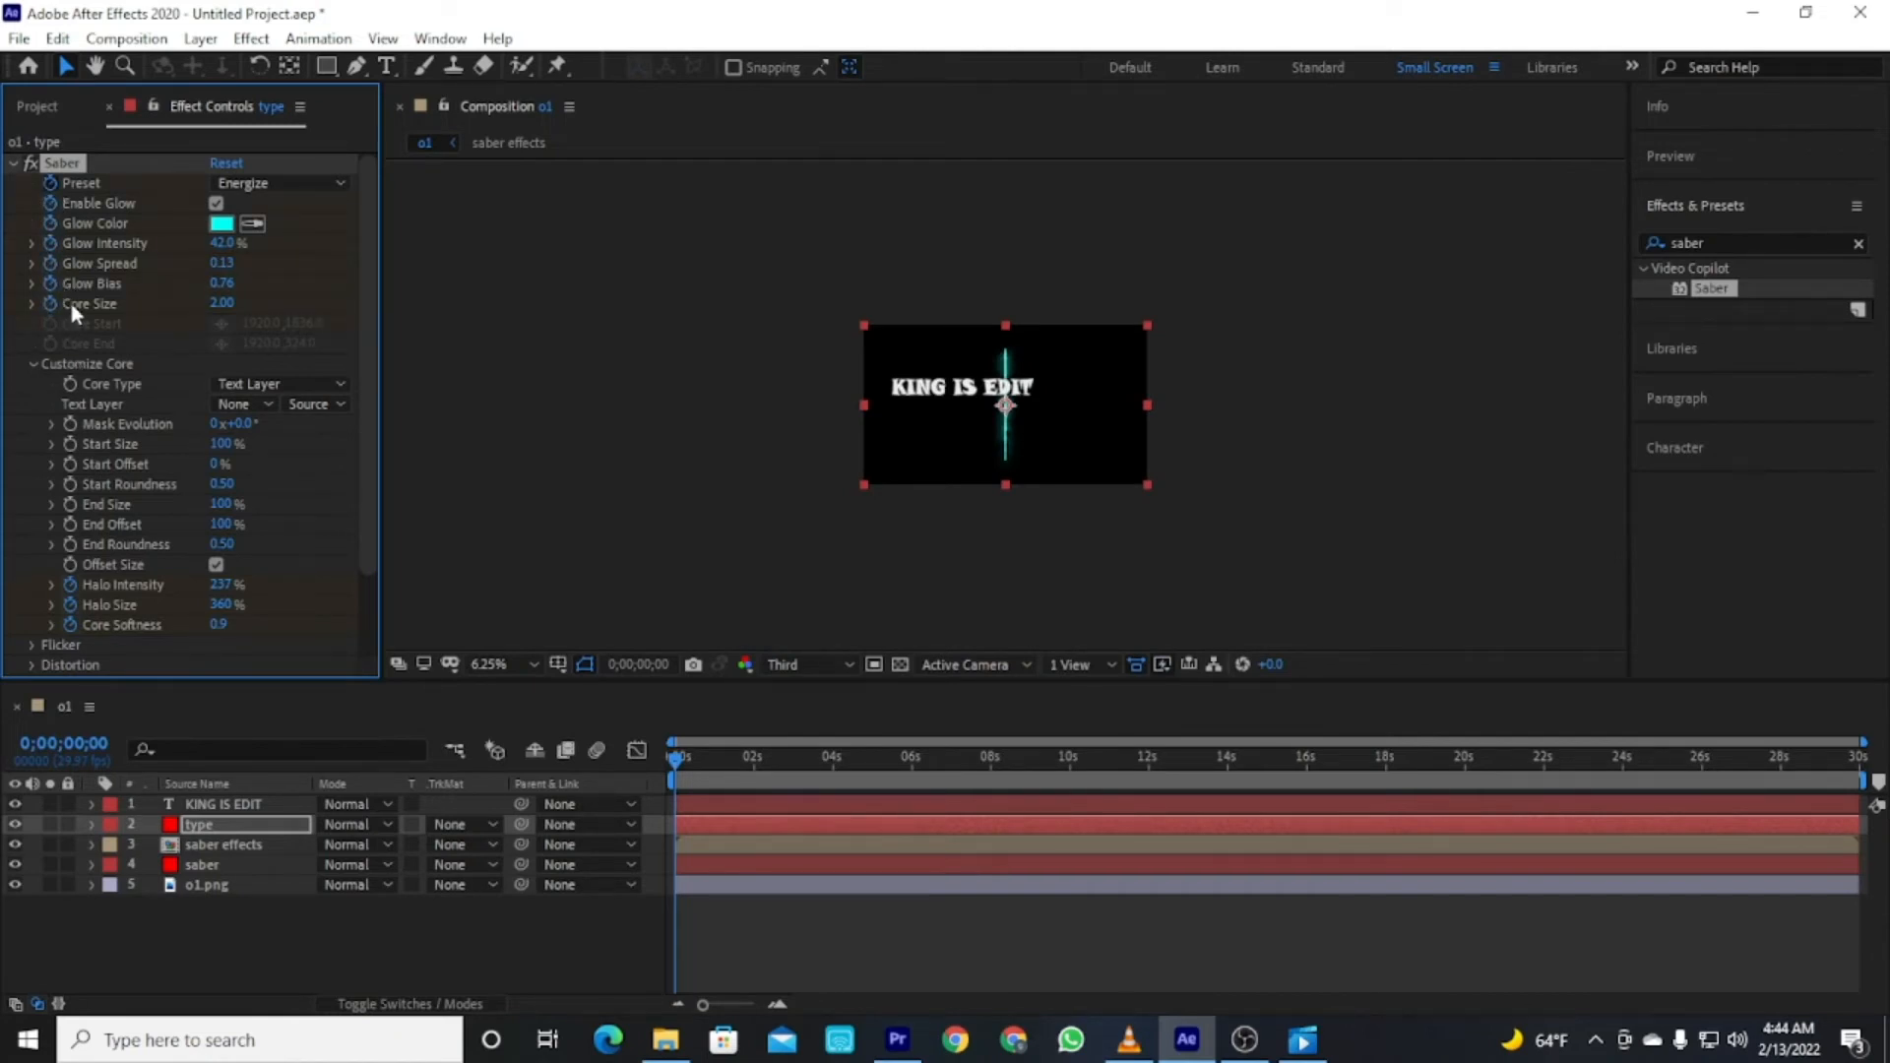
Set the saber layer's Saber Core Type to Text Layer with KING IS EDIT as the text layer.
left_click(546, 436)
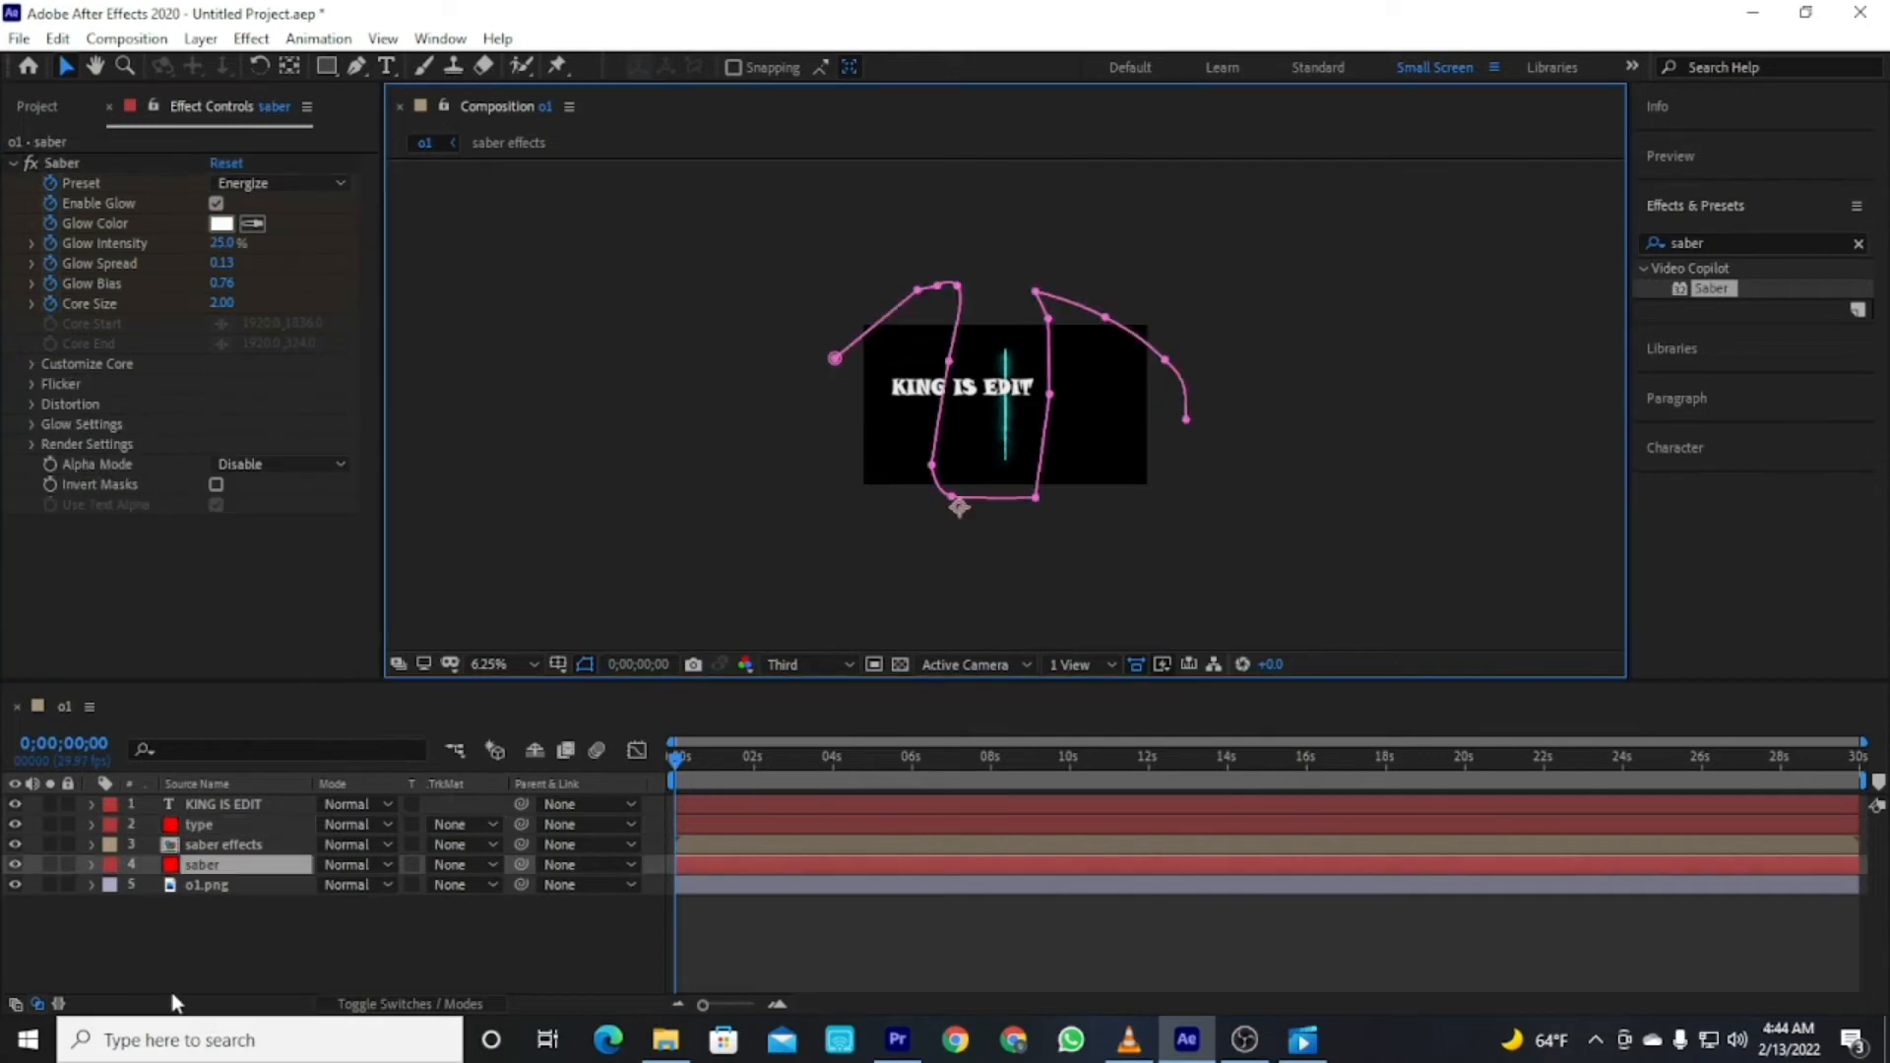
left_click(32, 364)
left_click(277, 387)
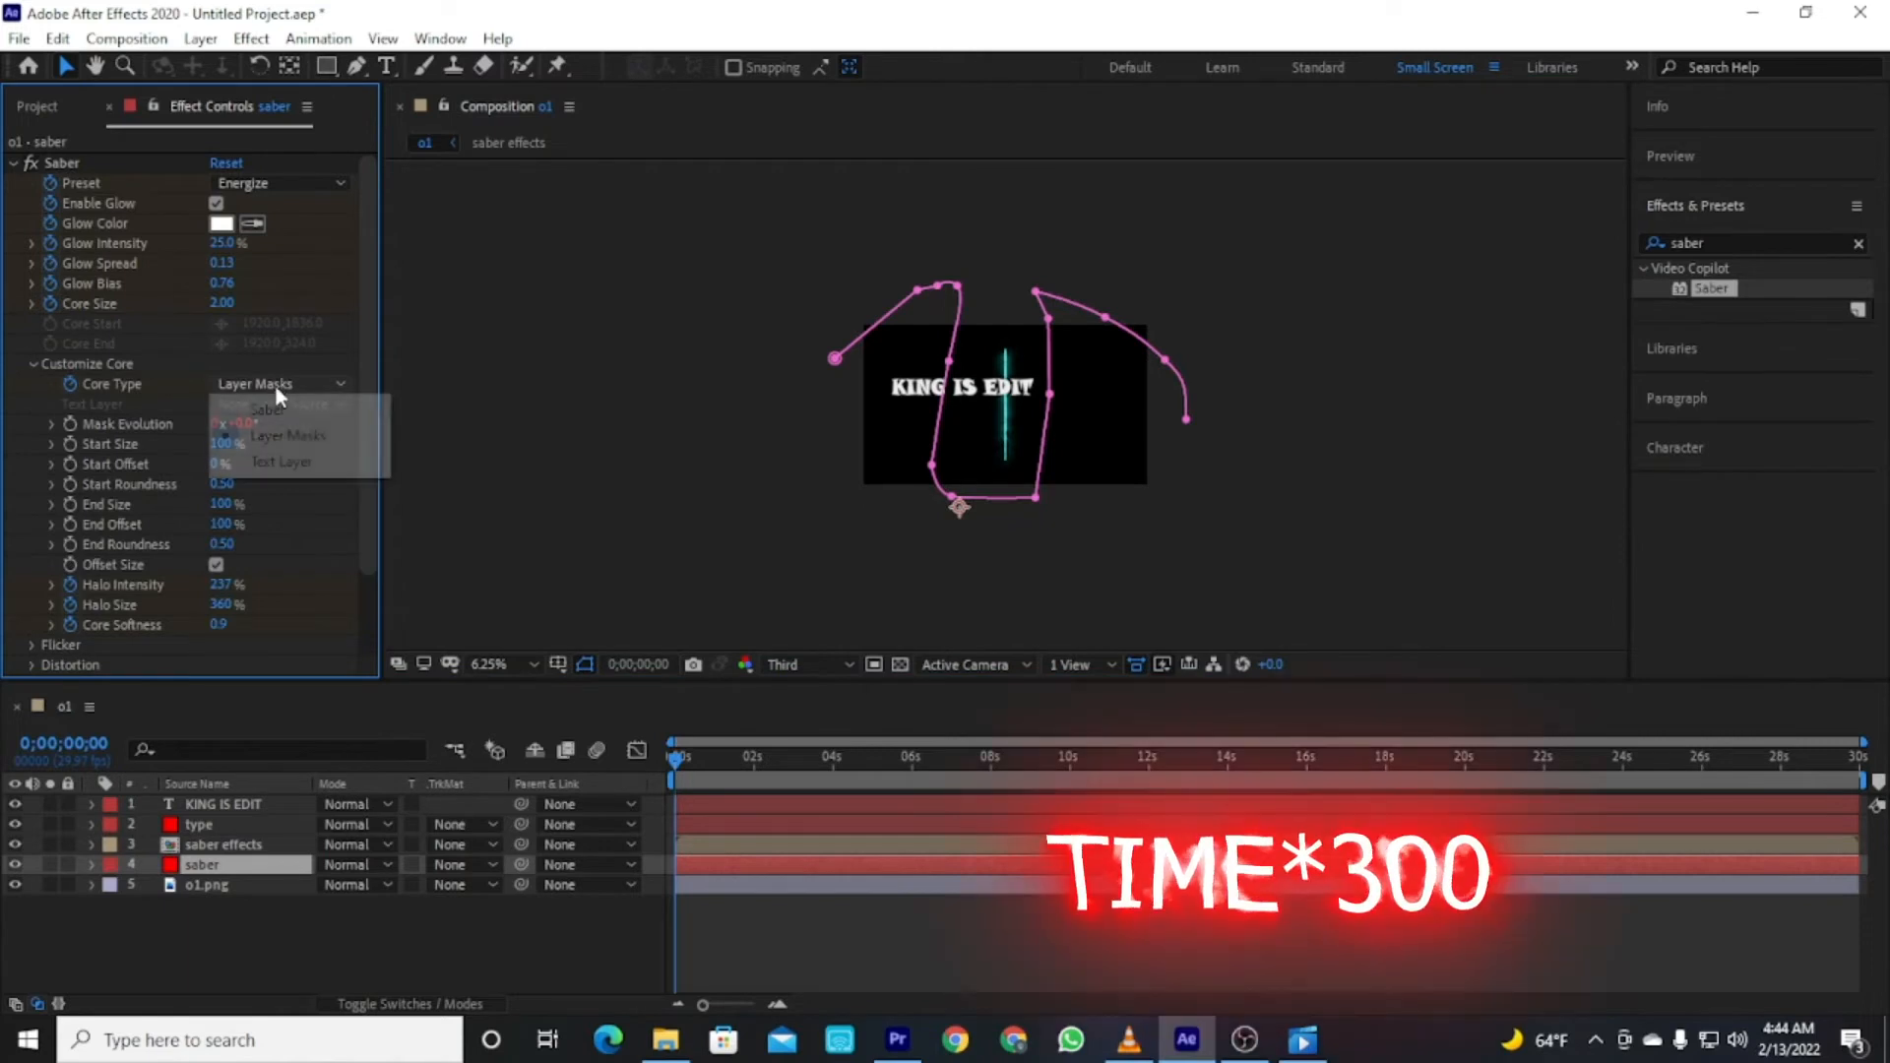
left_click(236, 460)
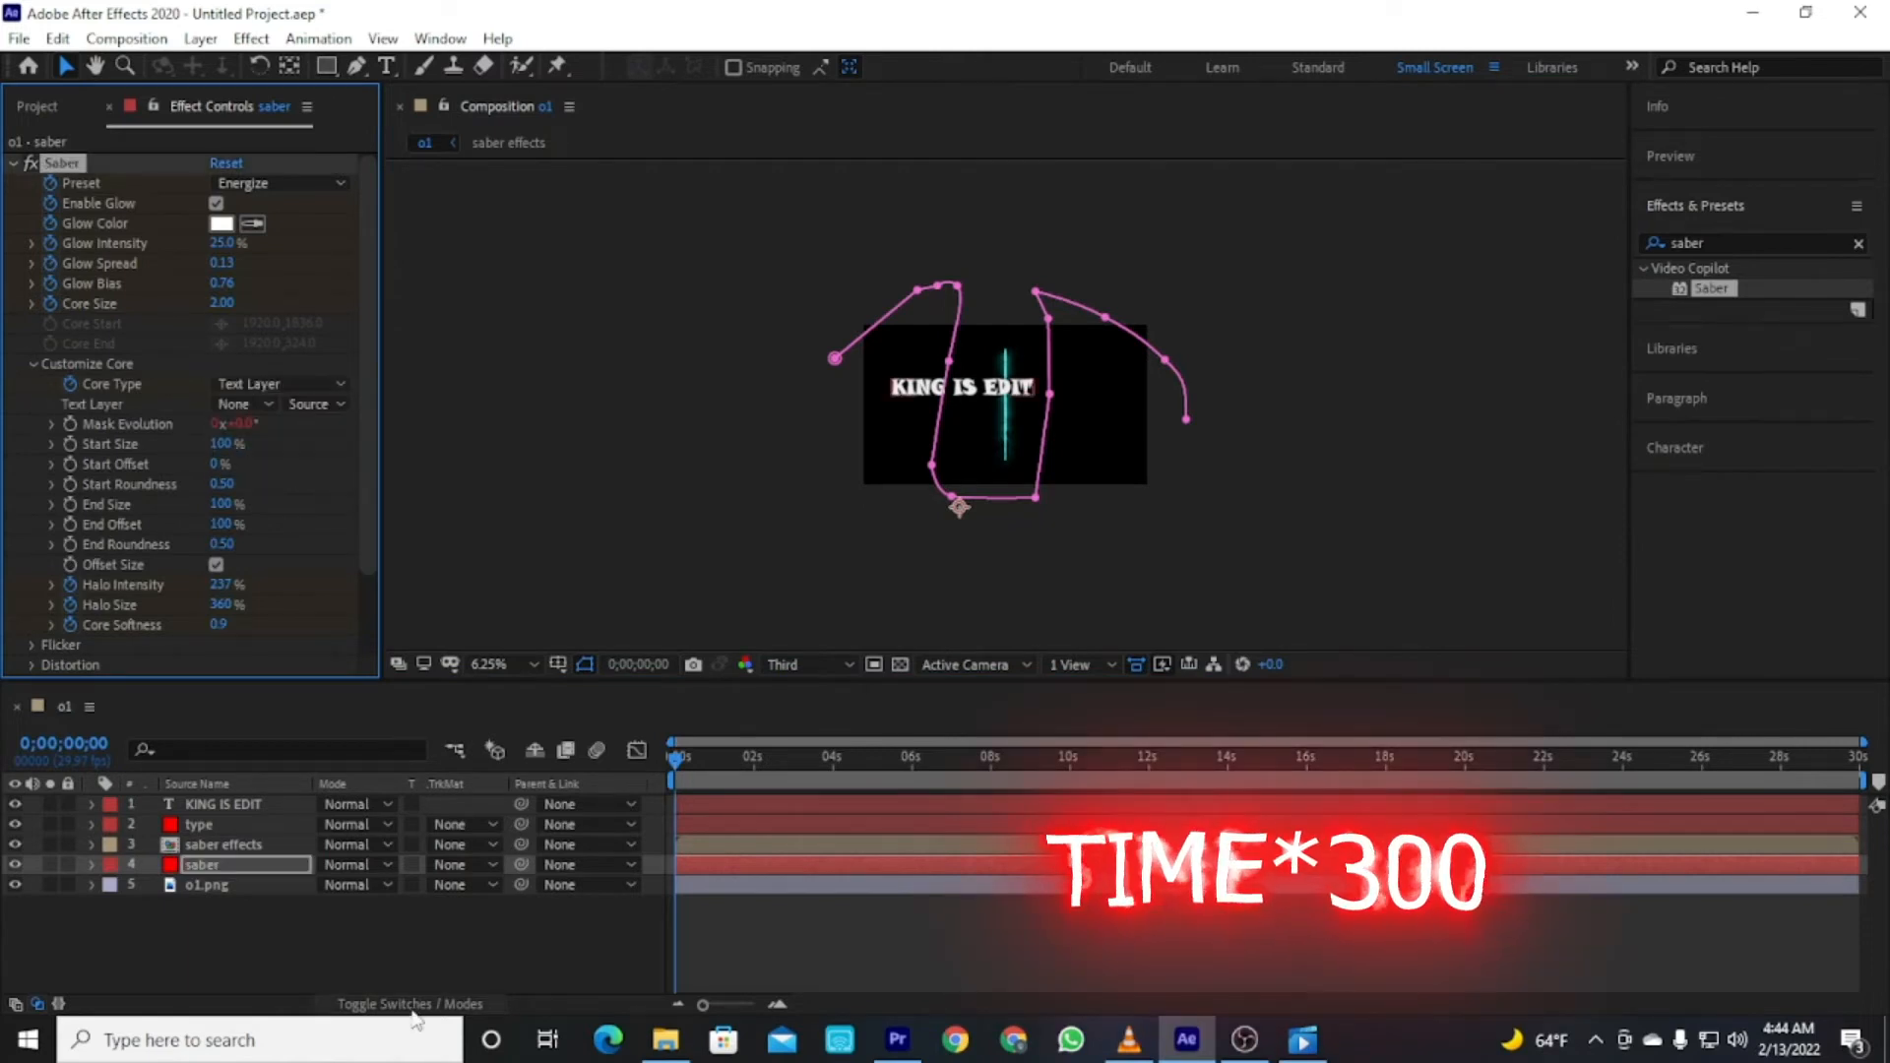
left_click(246, 405)
left_click(307, 465)
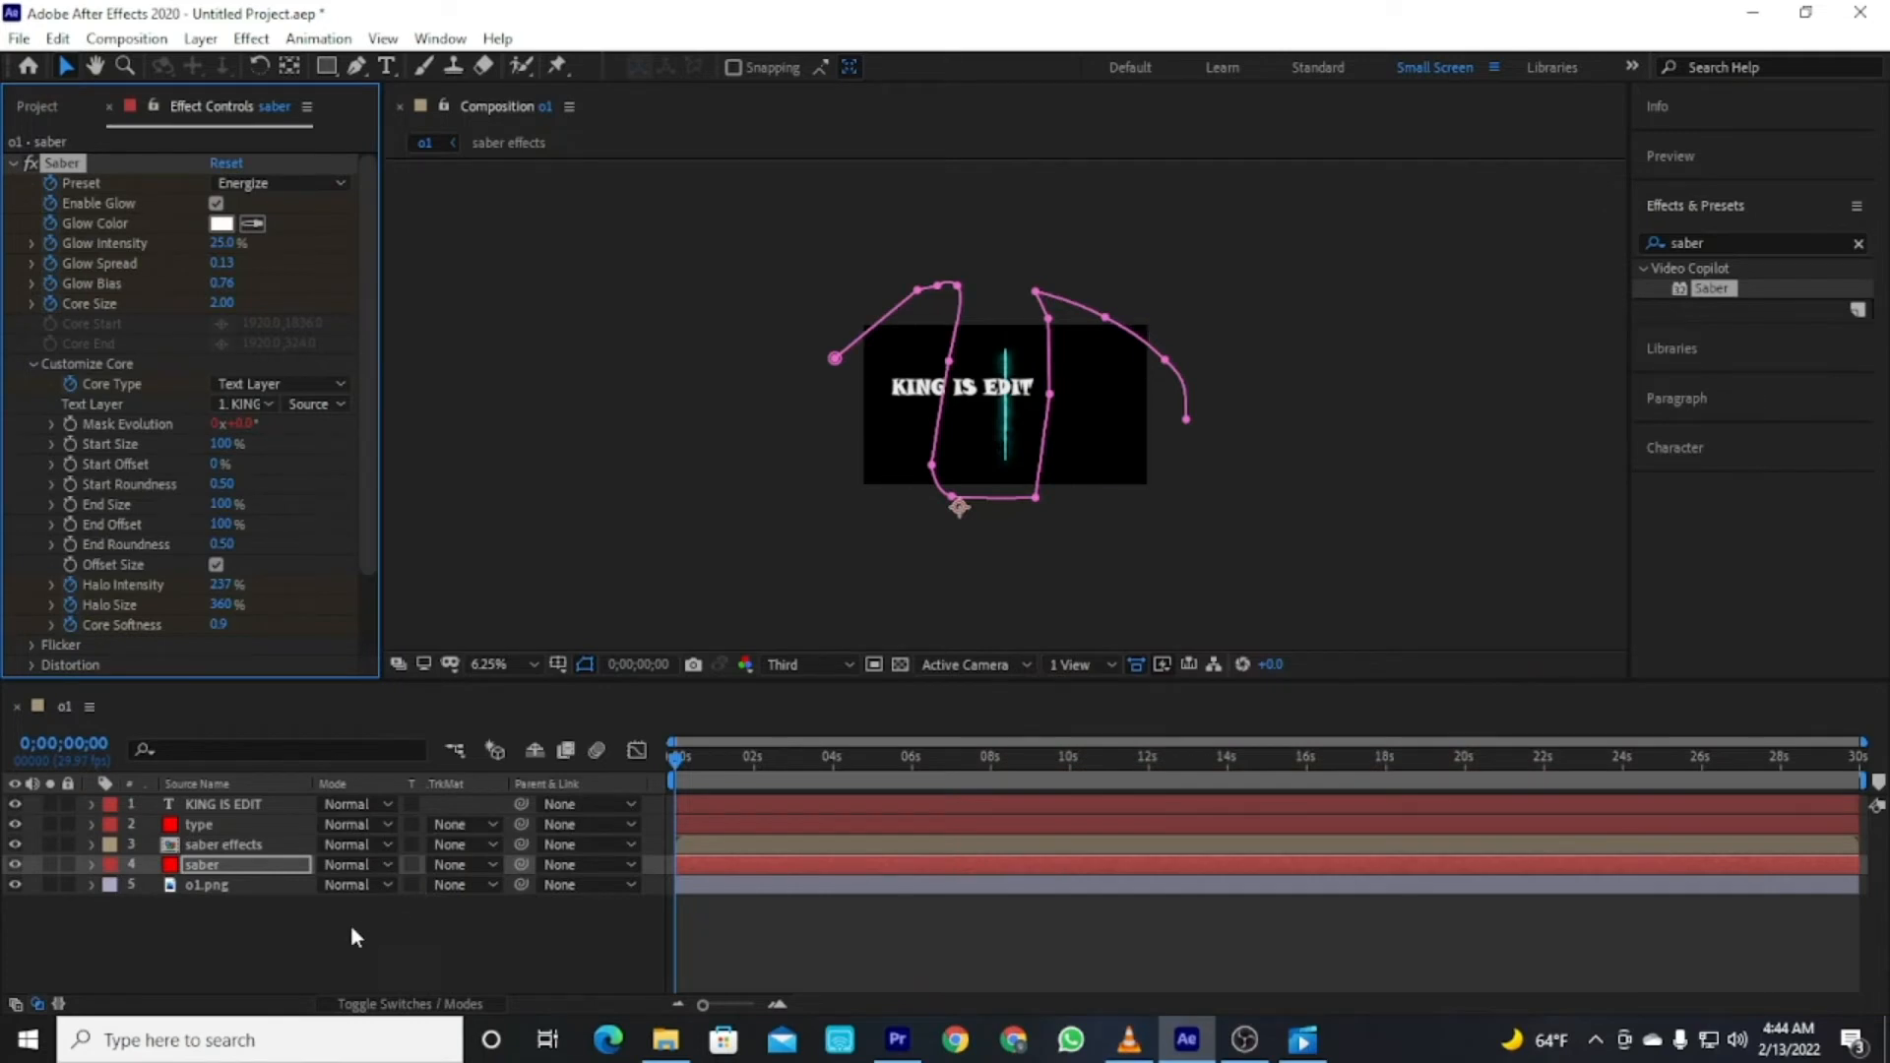
left_click(293, 931)
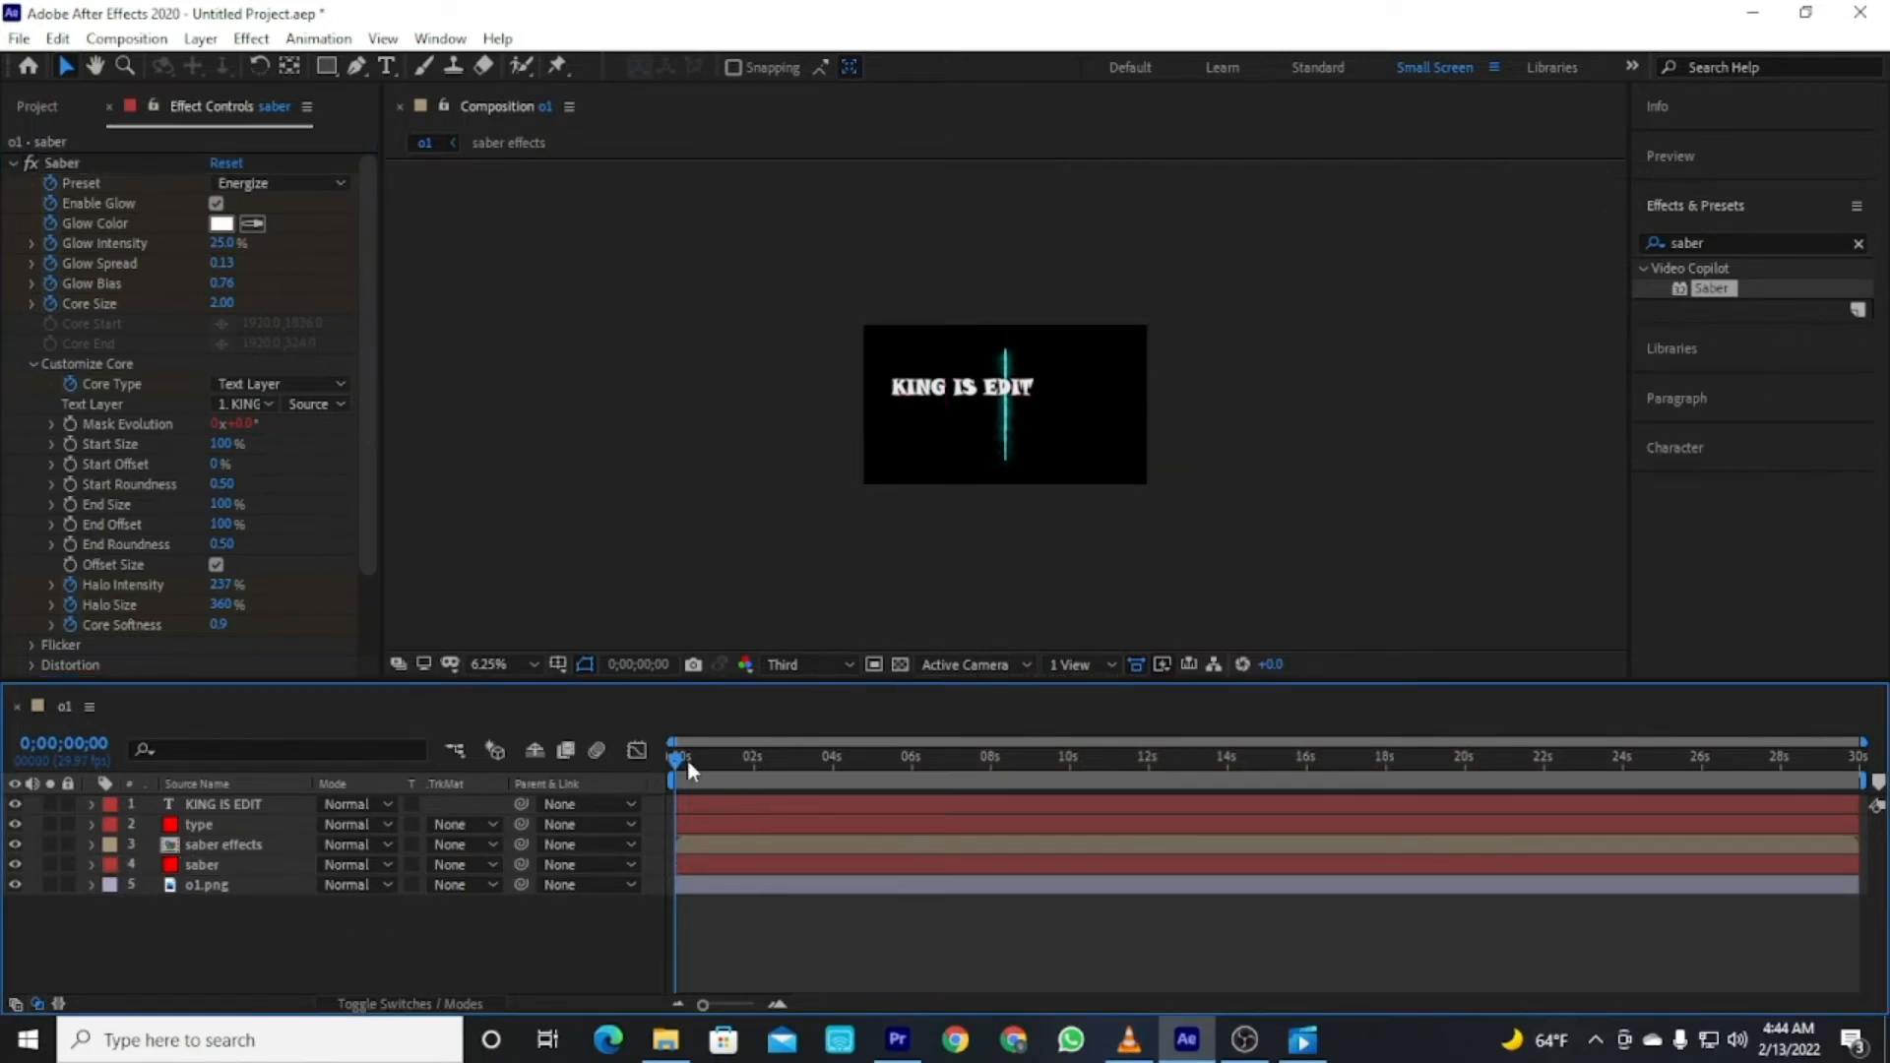
Set the type layer's Saber Text Layer to KING IS EDIT.
left_click(223, 805)
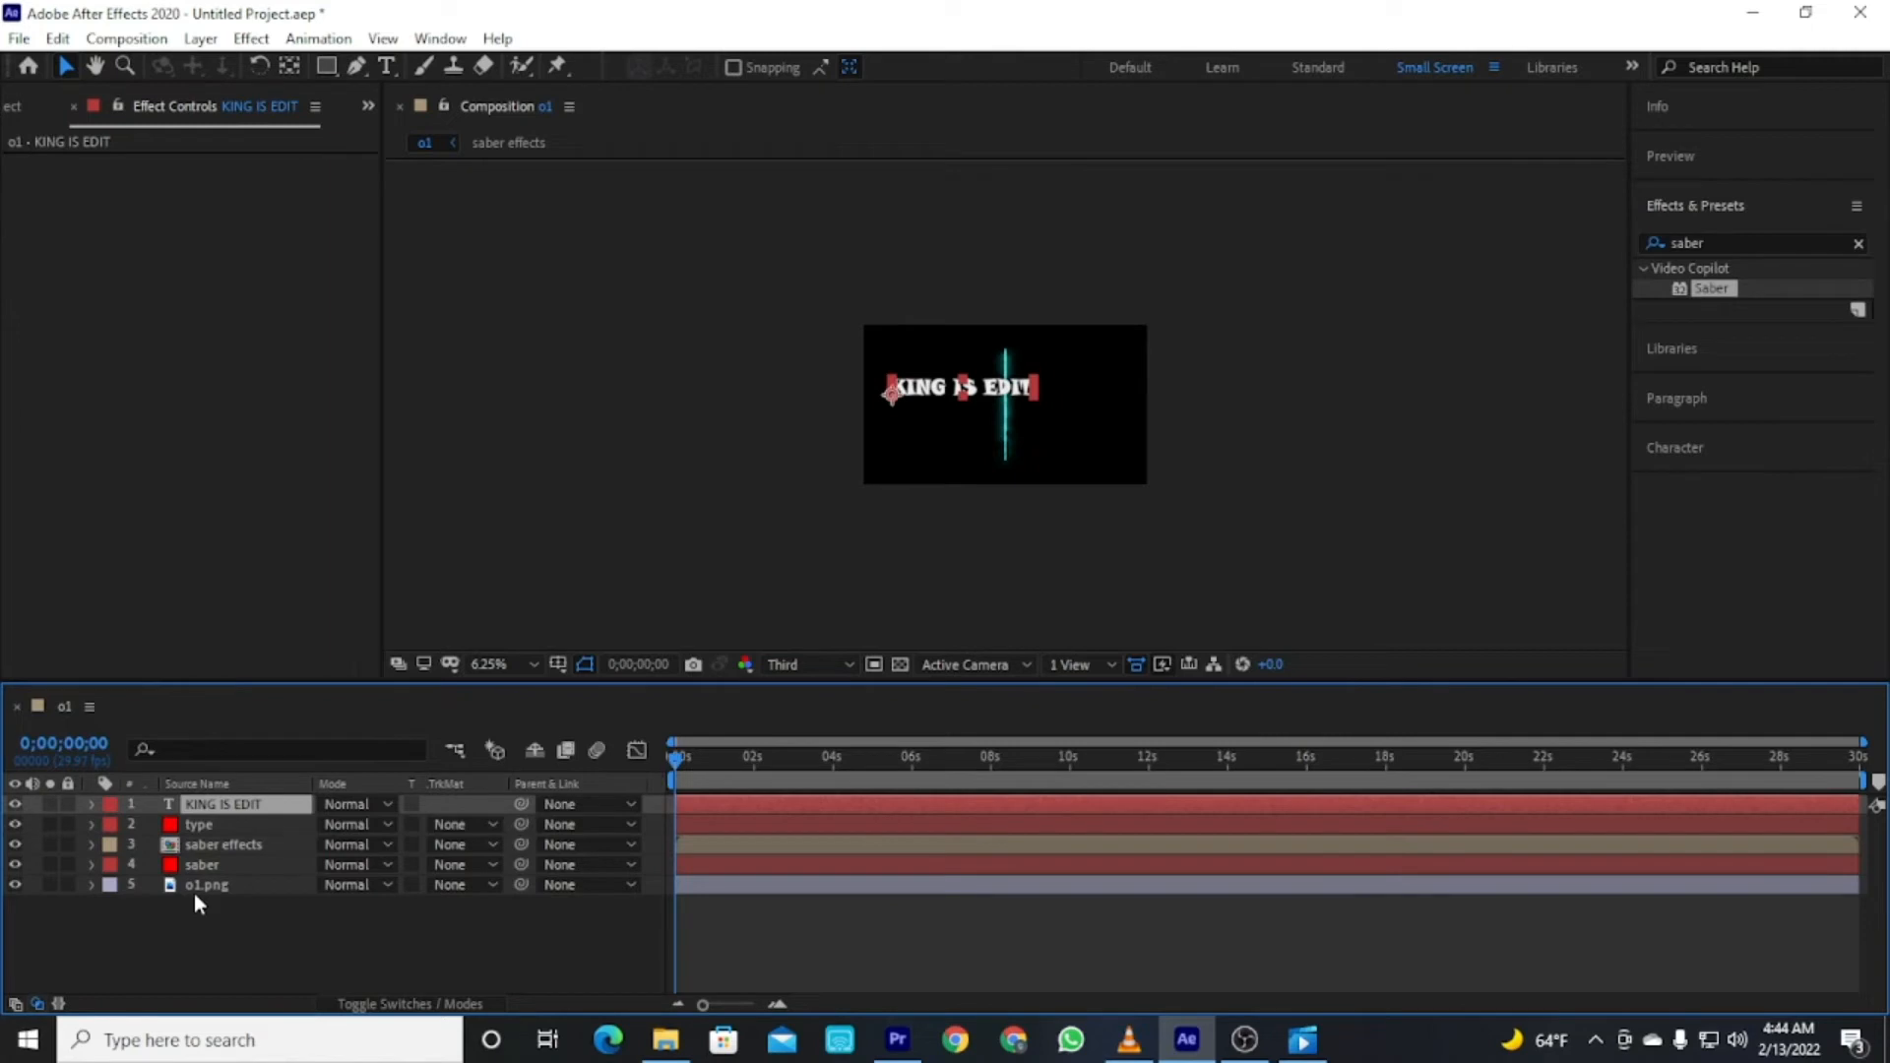
left_click(207, 825)
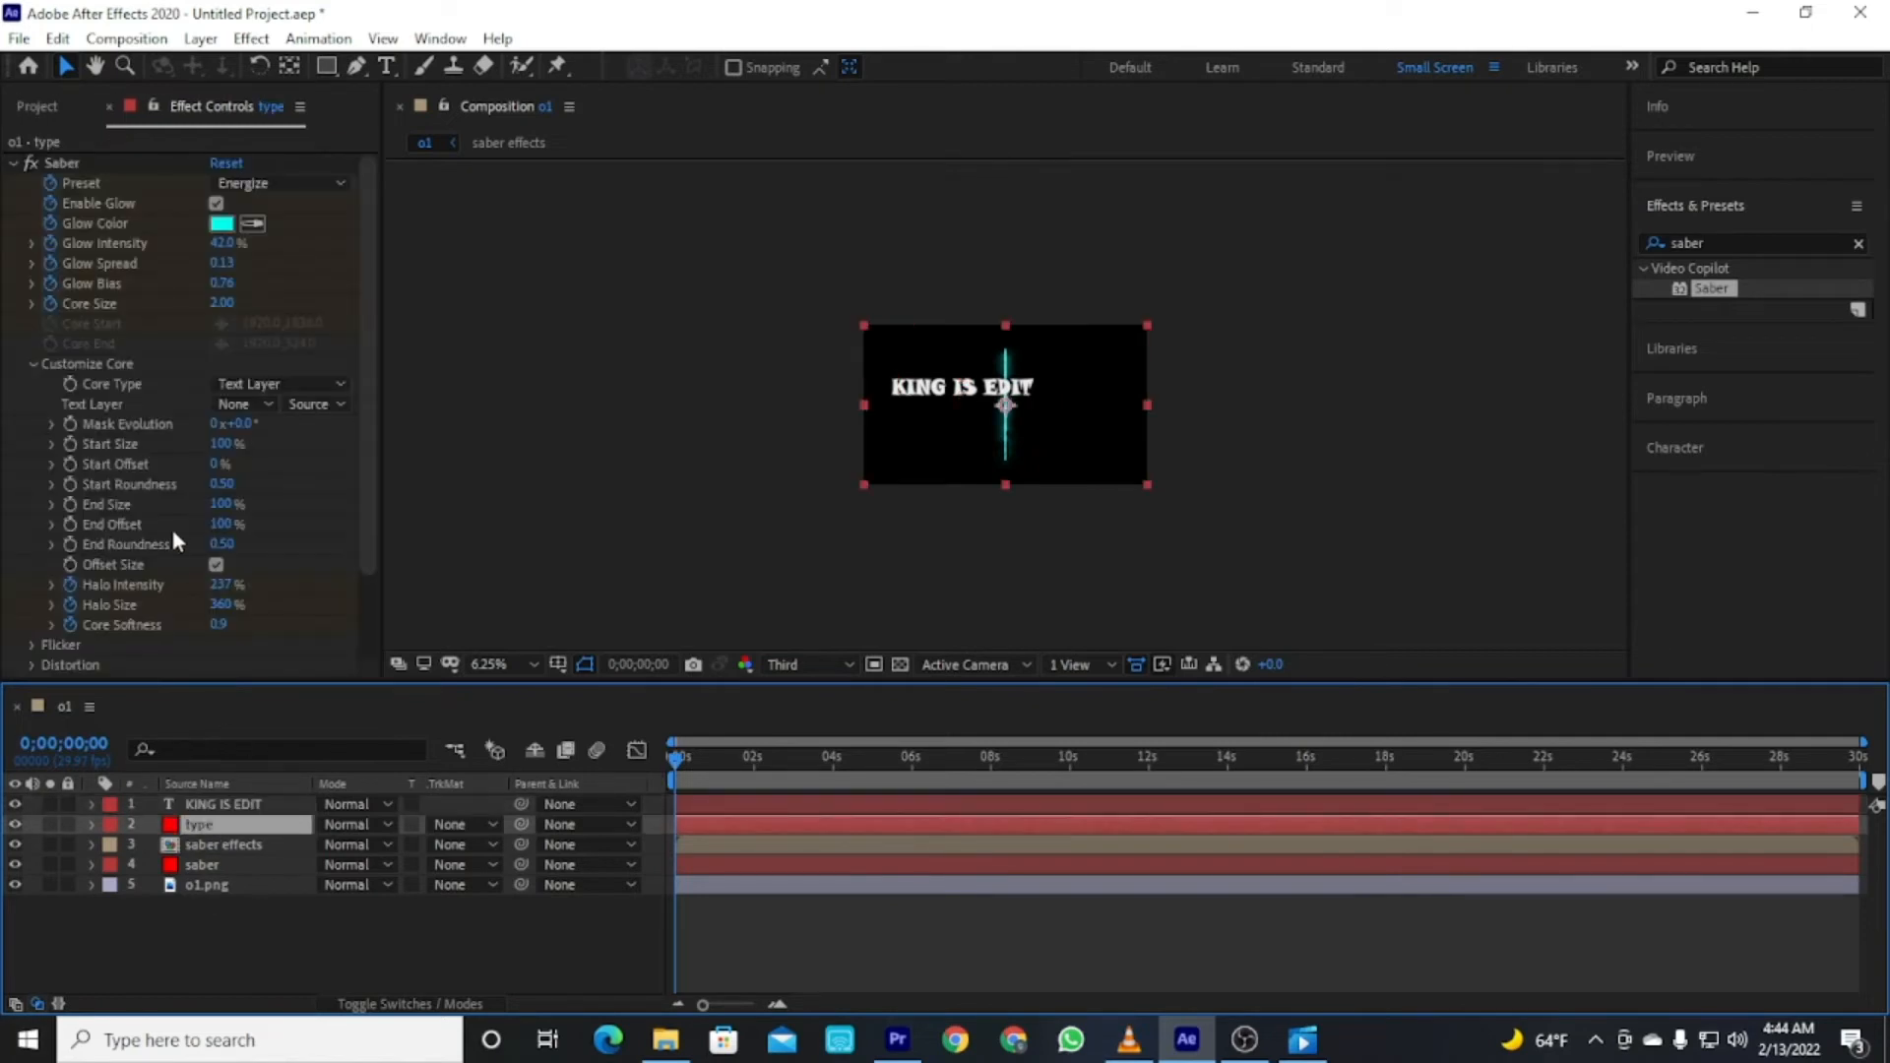
left_click(264, 404)
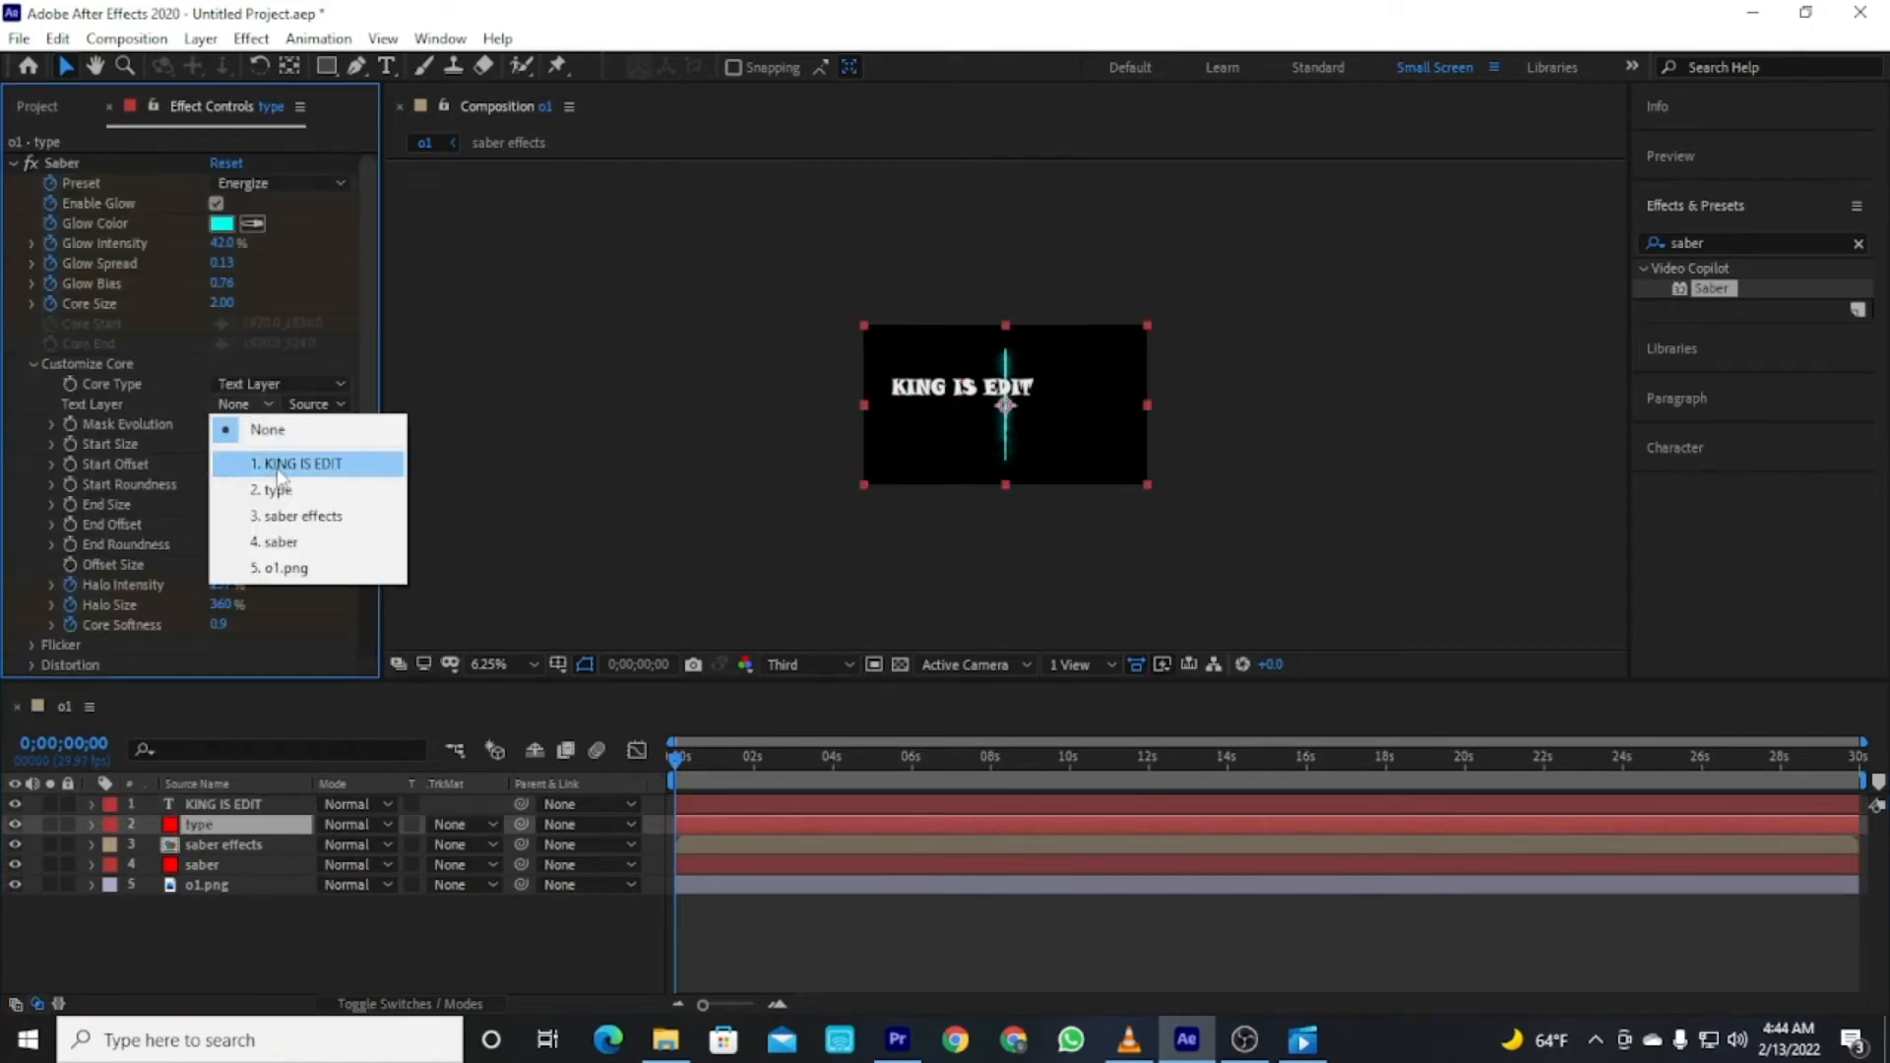
left_click(276, 461)
left_click(351, 943)
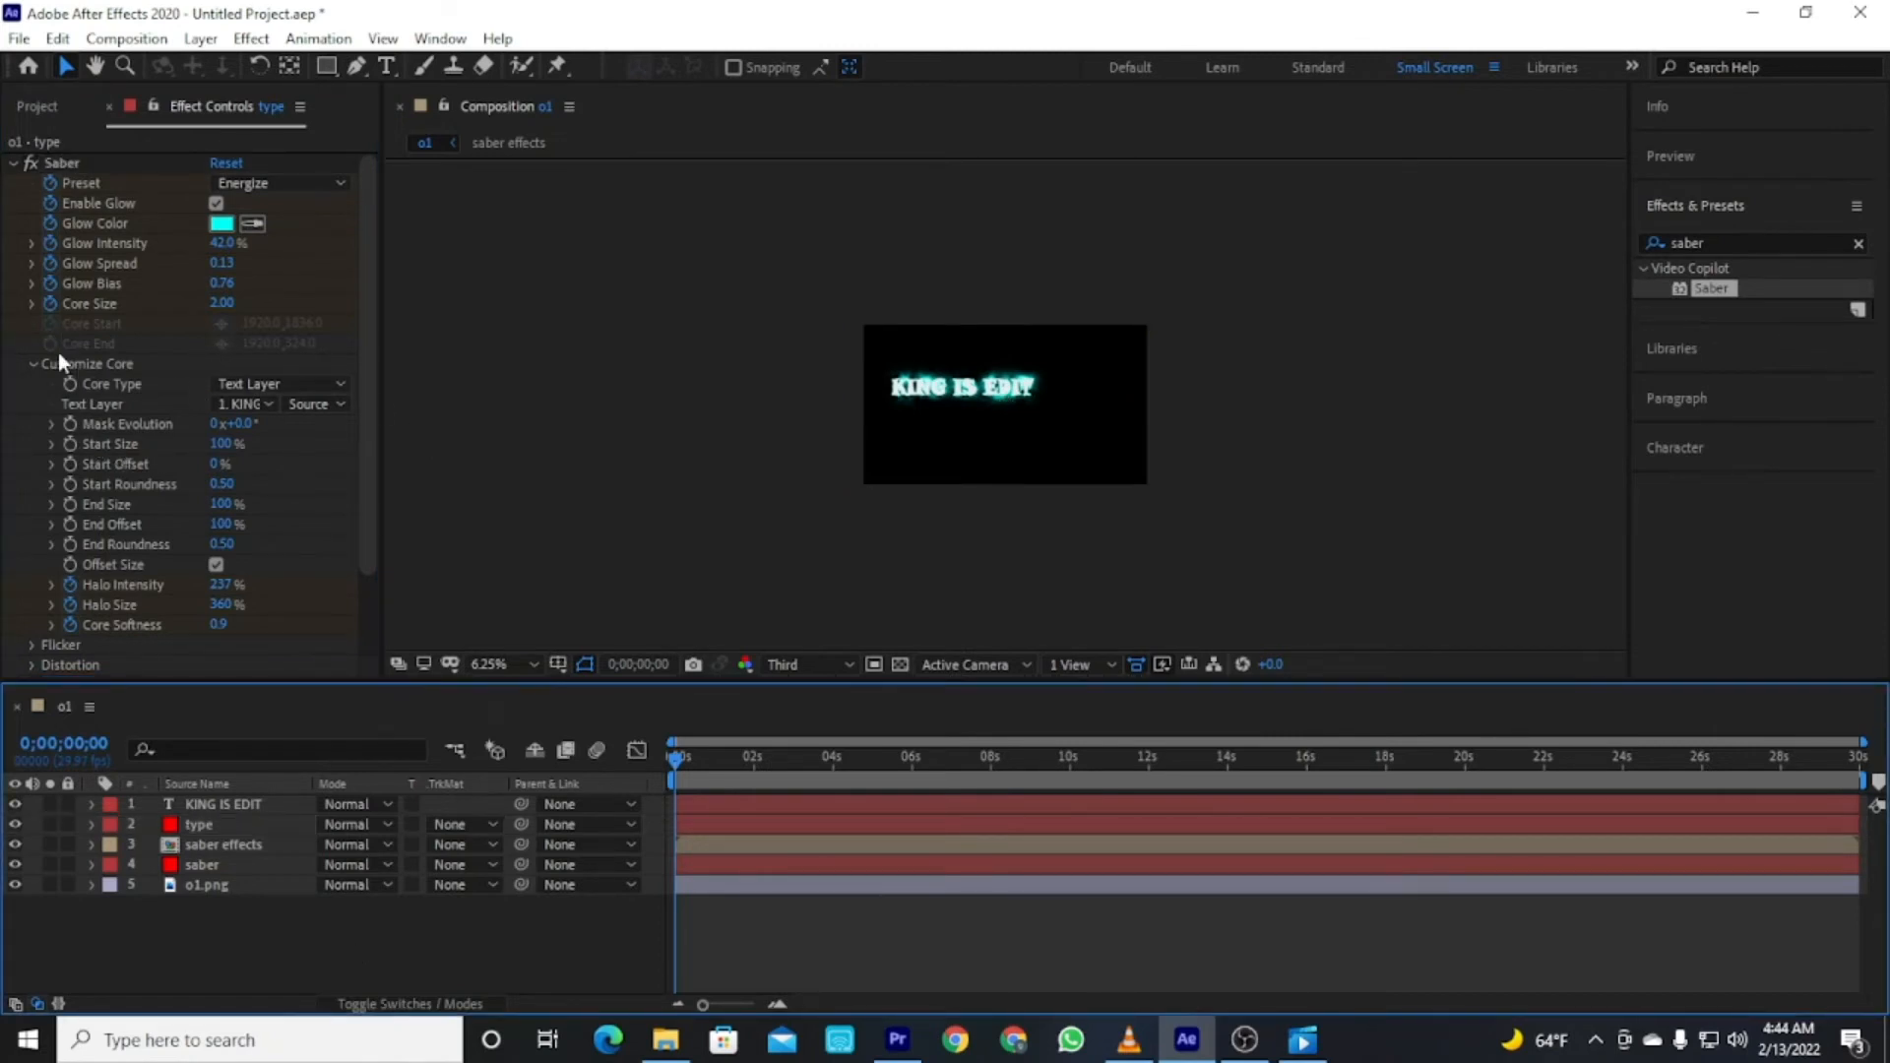
Add a time*300 expression to the type layer's Saber Mask Evolution.
left_click(75, 443)
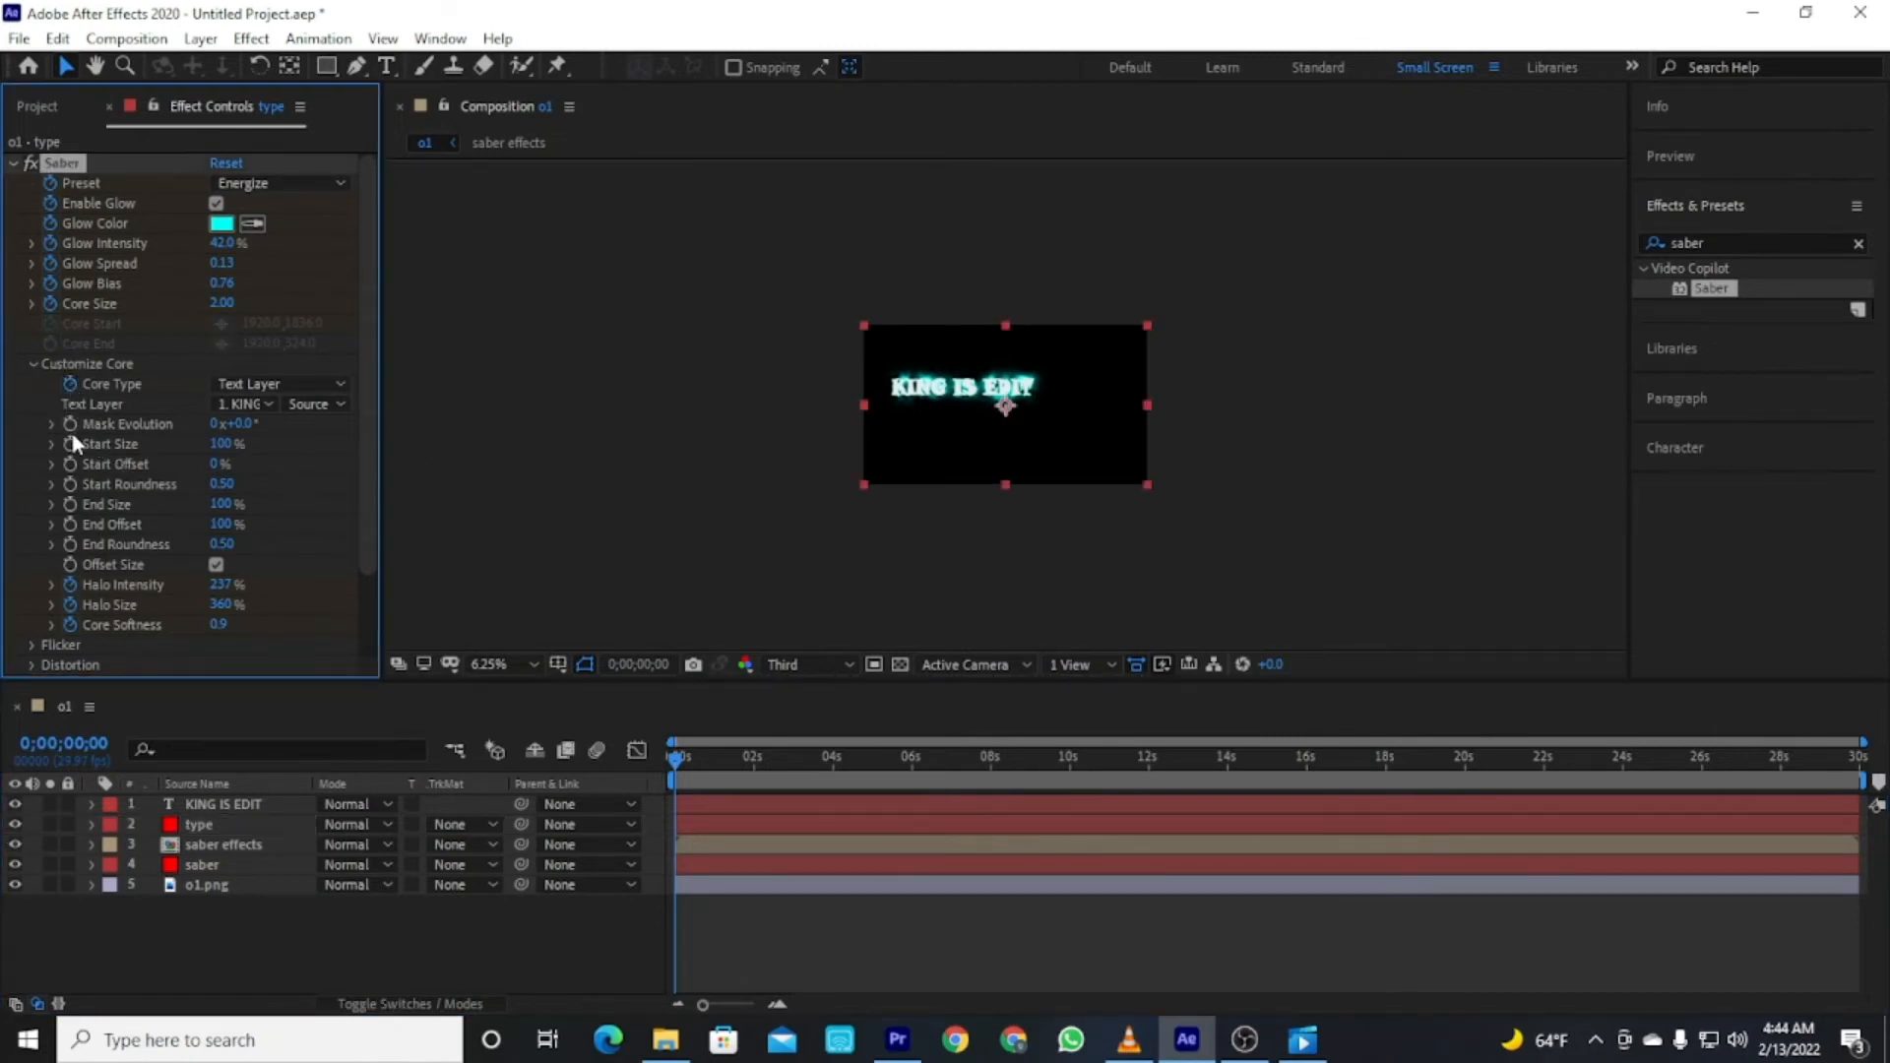
left_click(71, 423, "alt")
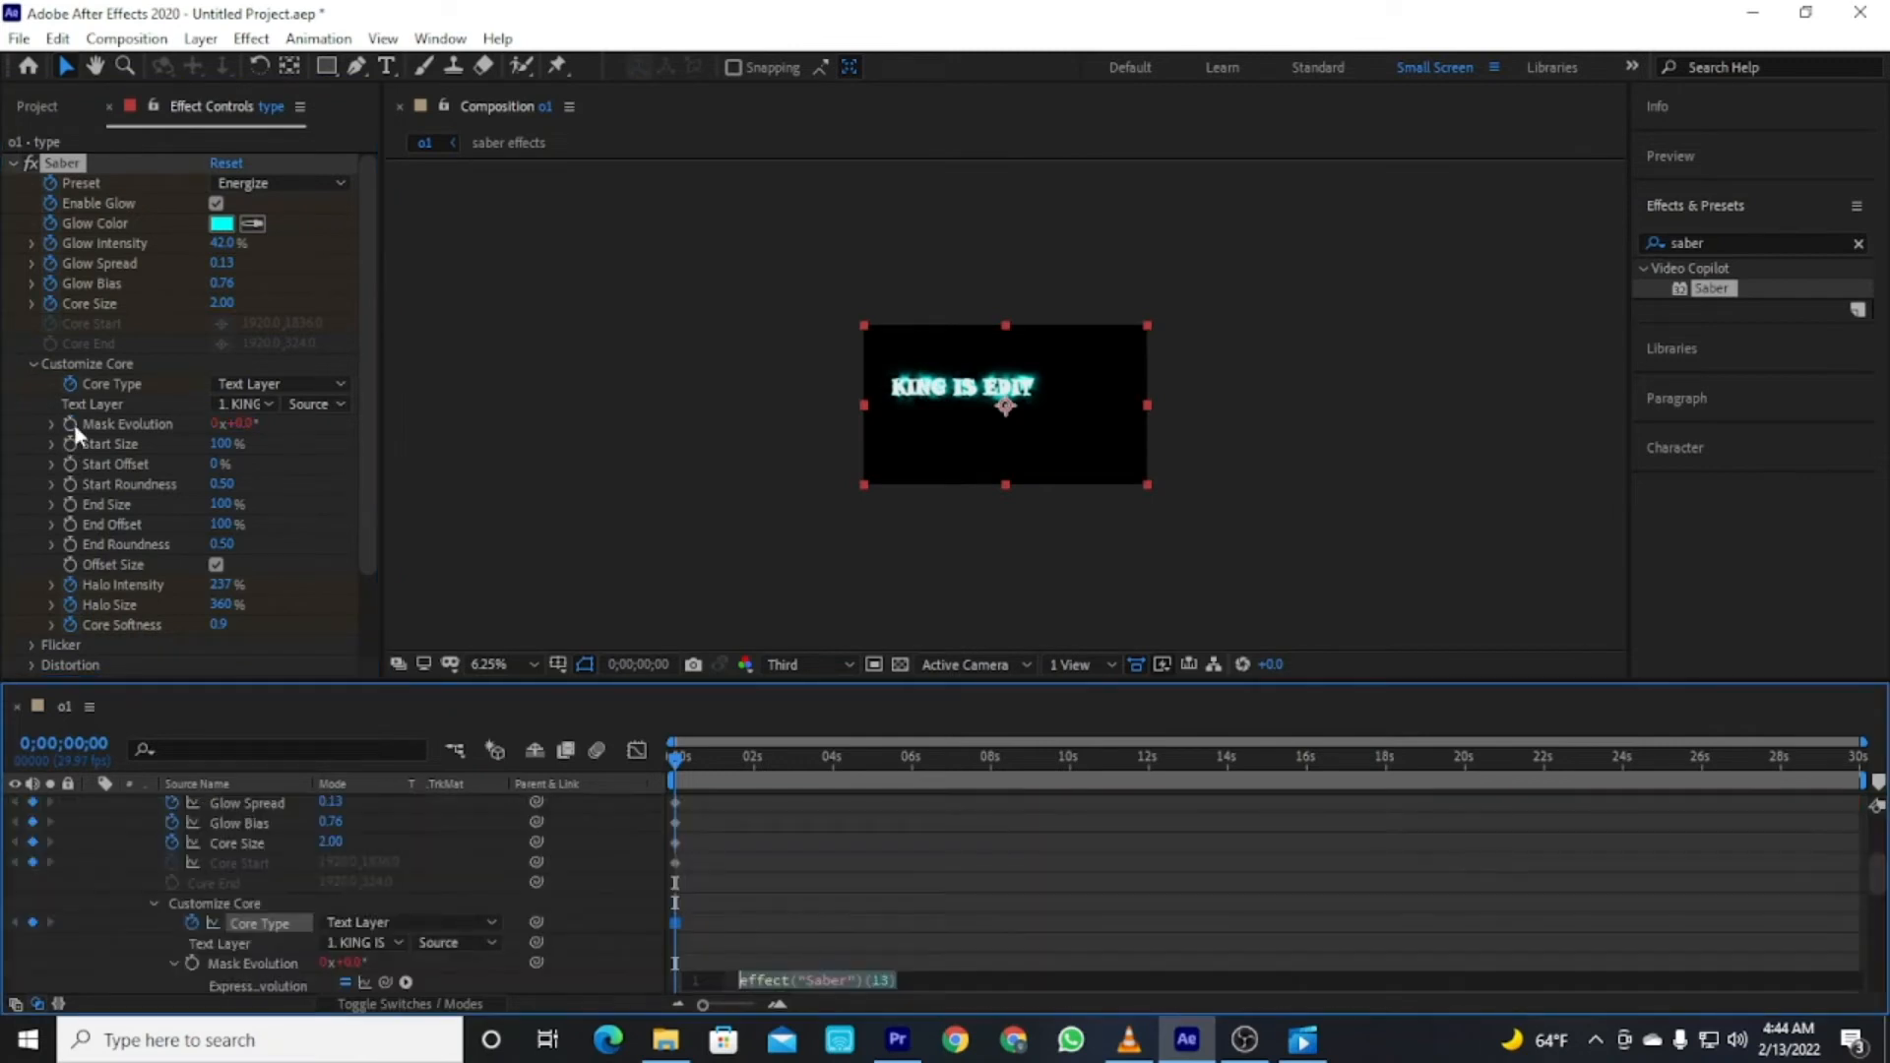
type("time")
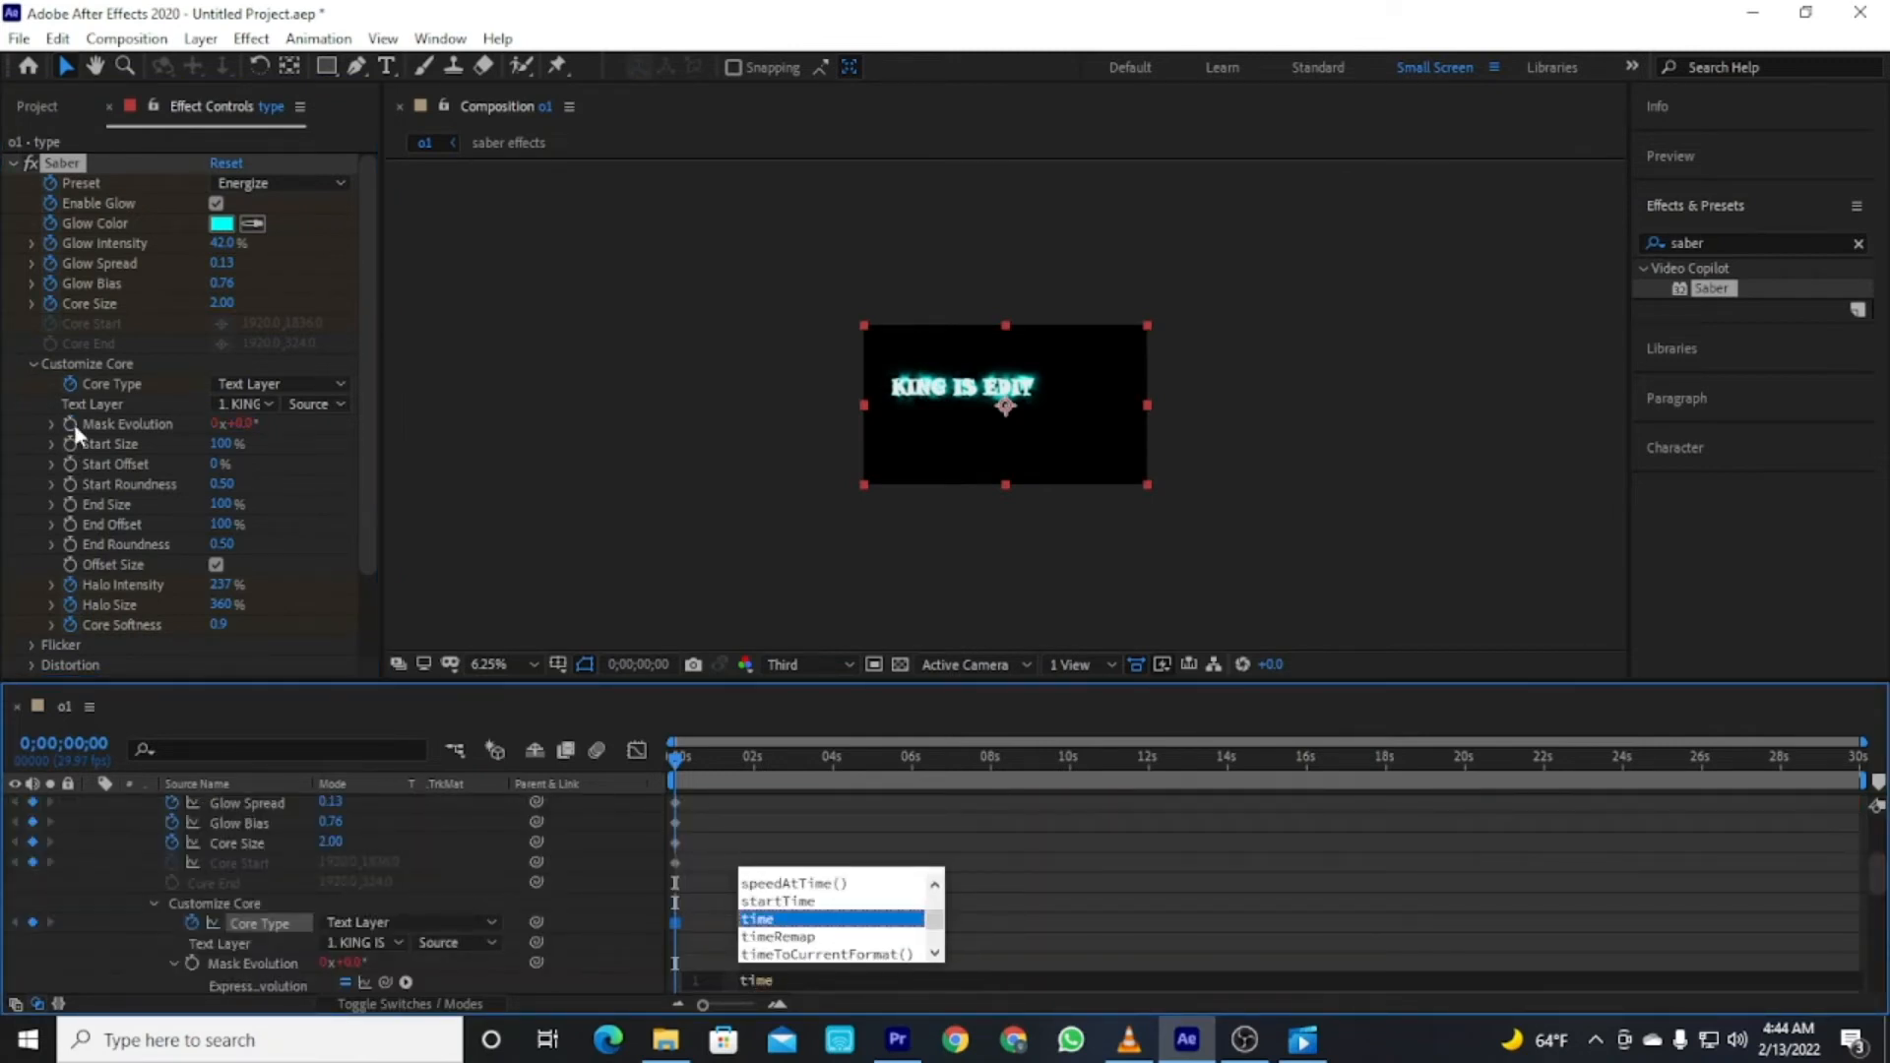
type("*")
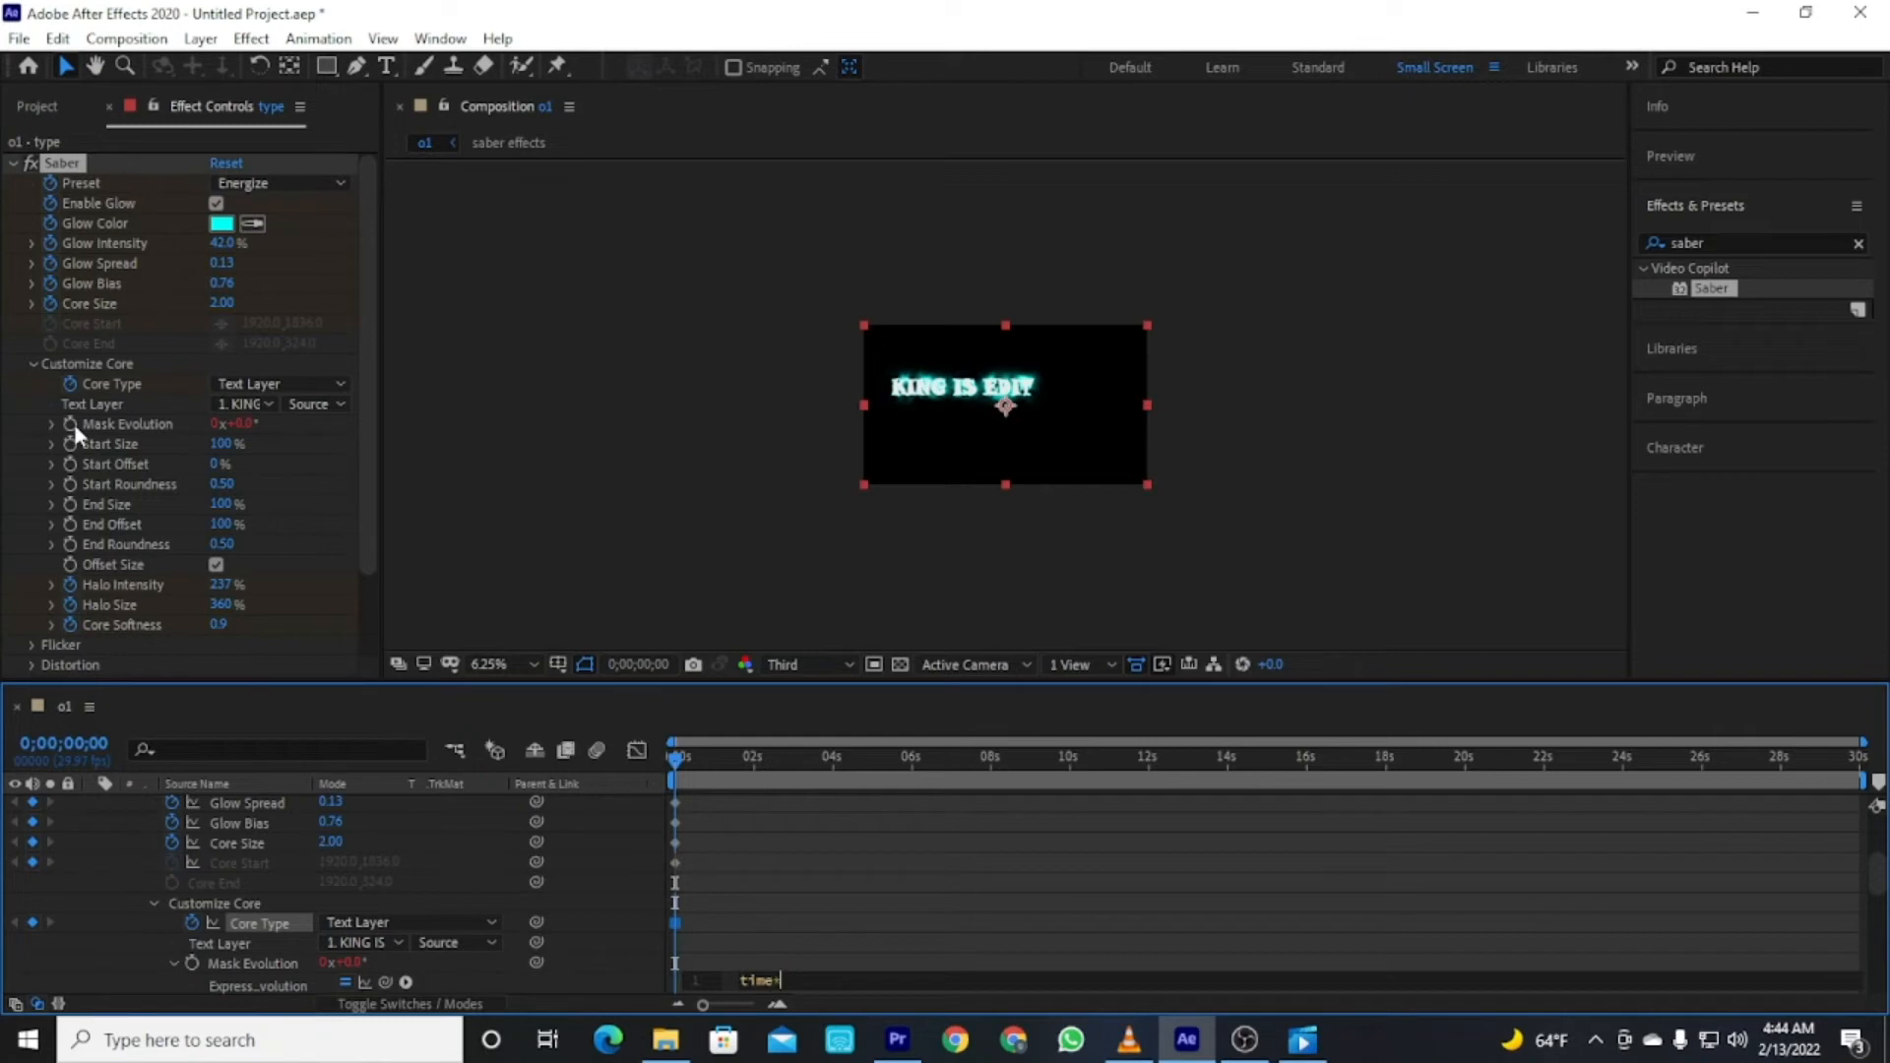
type("300")
Set the type layer's Saber Composite Settings under Render Settings to Transparent.
scroll(366, 497, "down", 3)
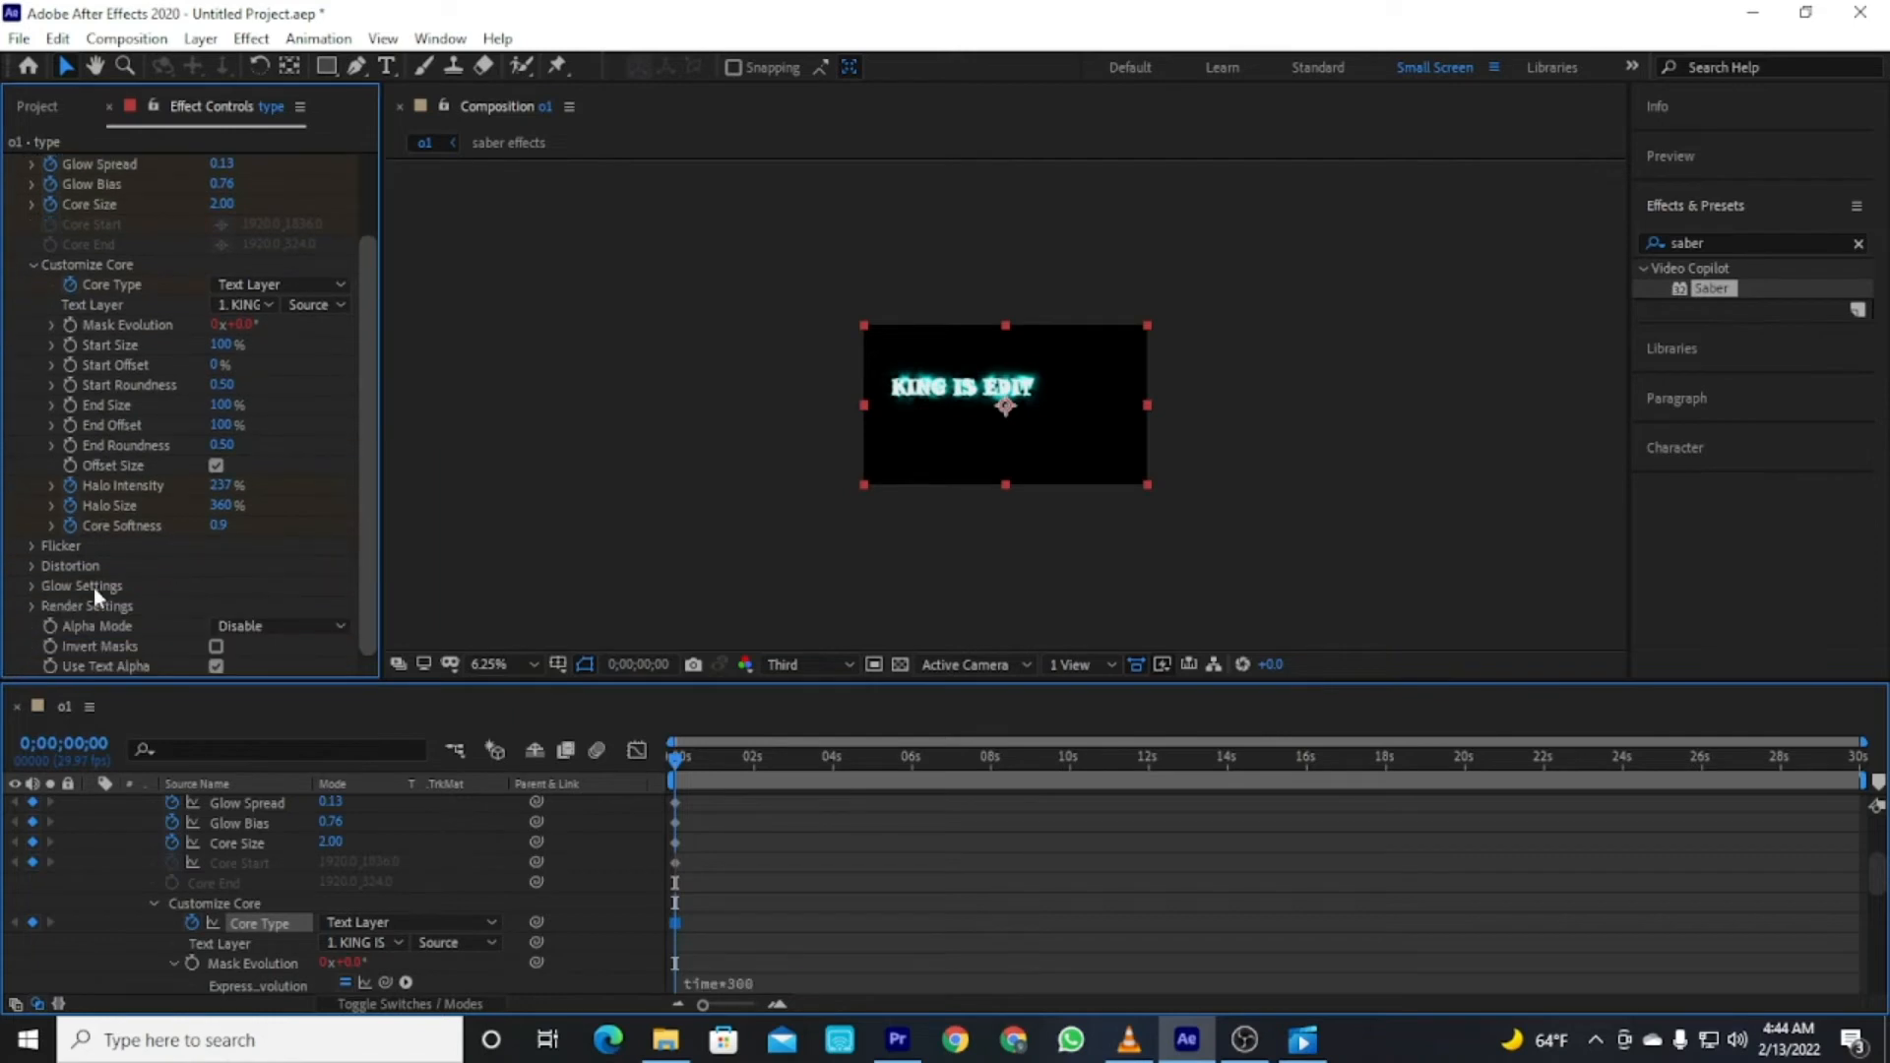
left_click(30, 605)
scroll(236, 601, "down", 4)
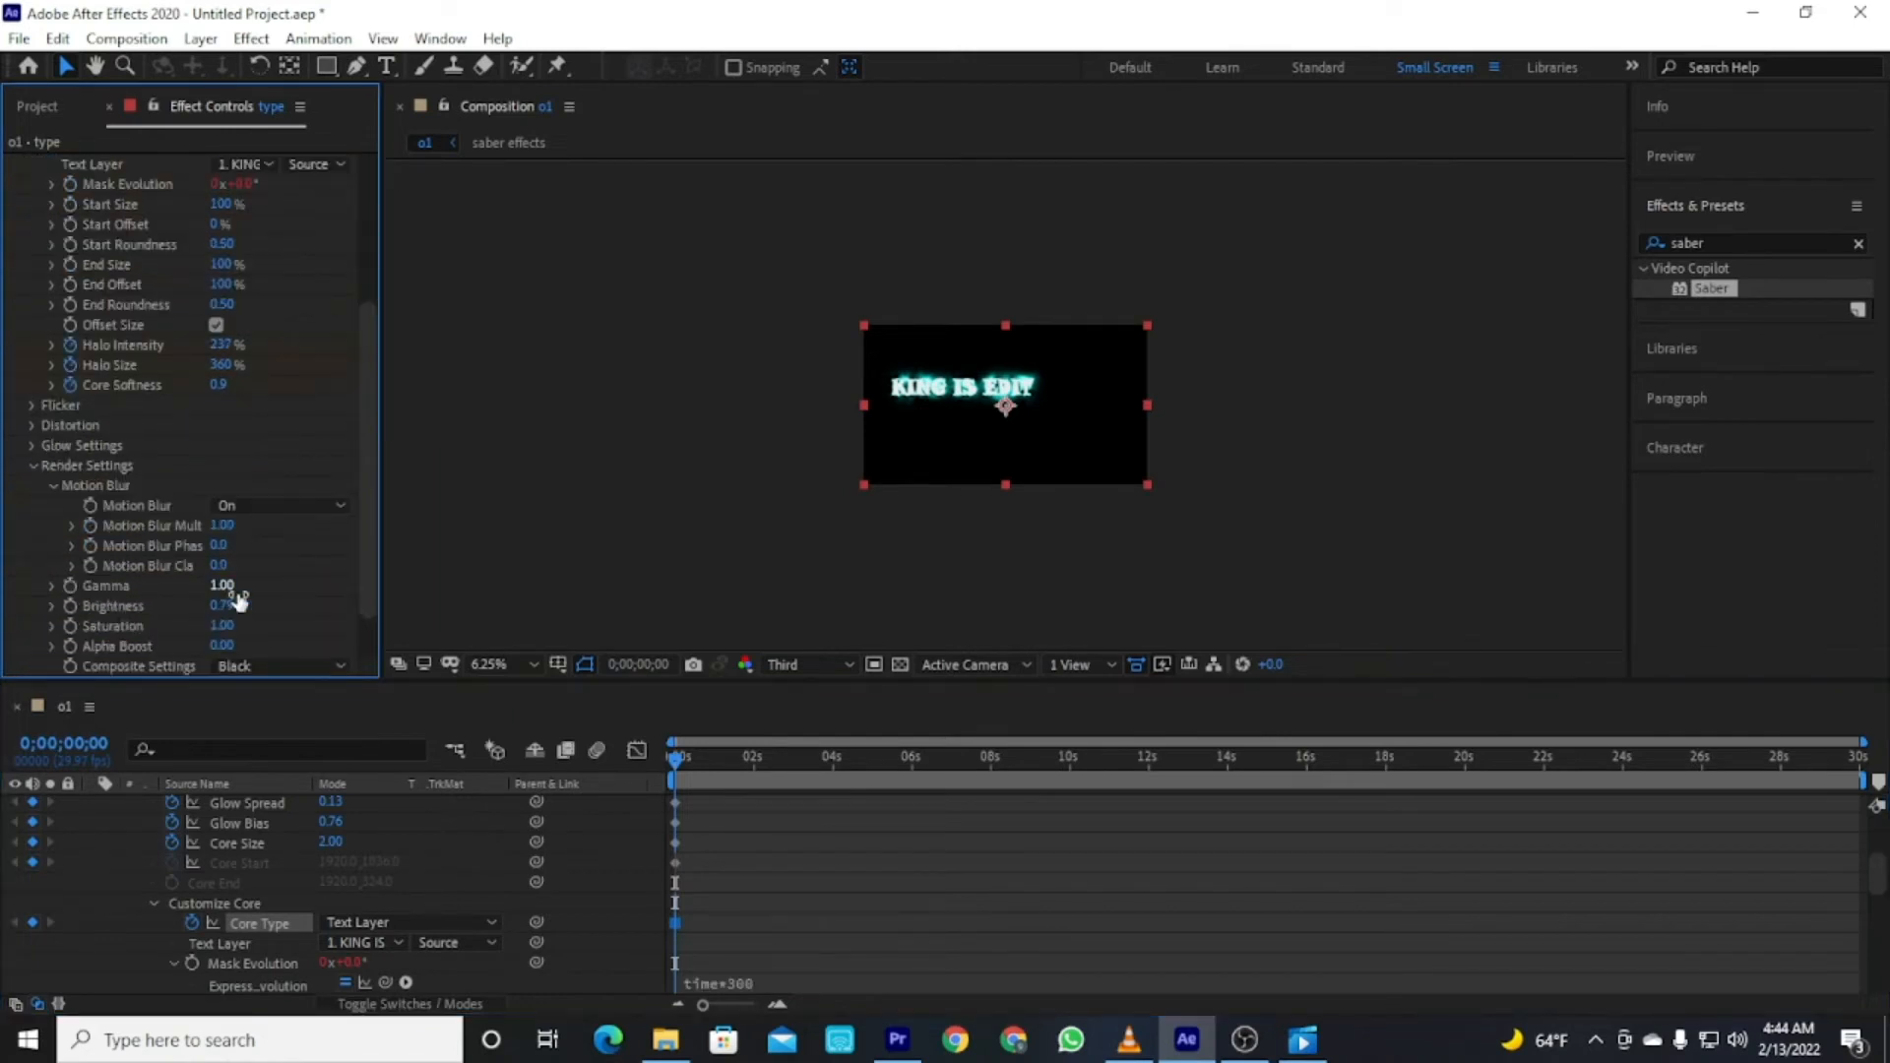
left_click(266, 666)
left_click(251, 687)
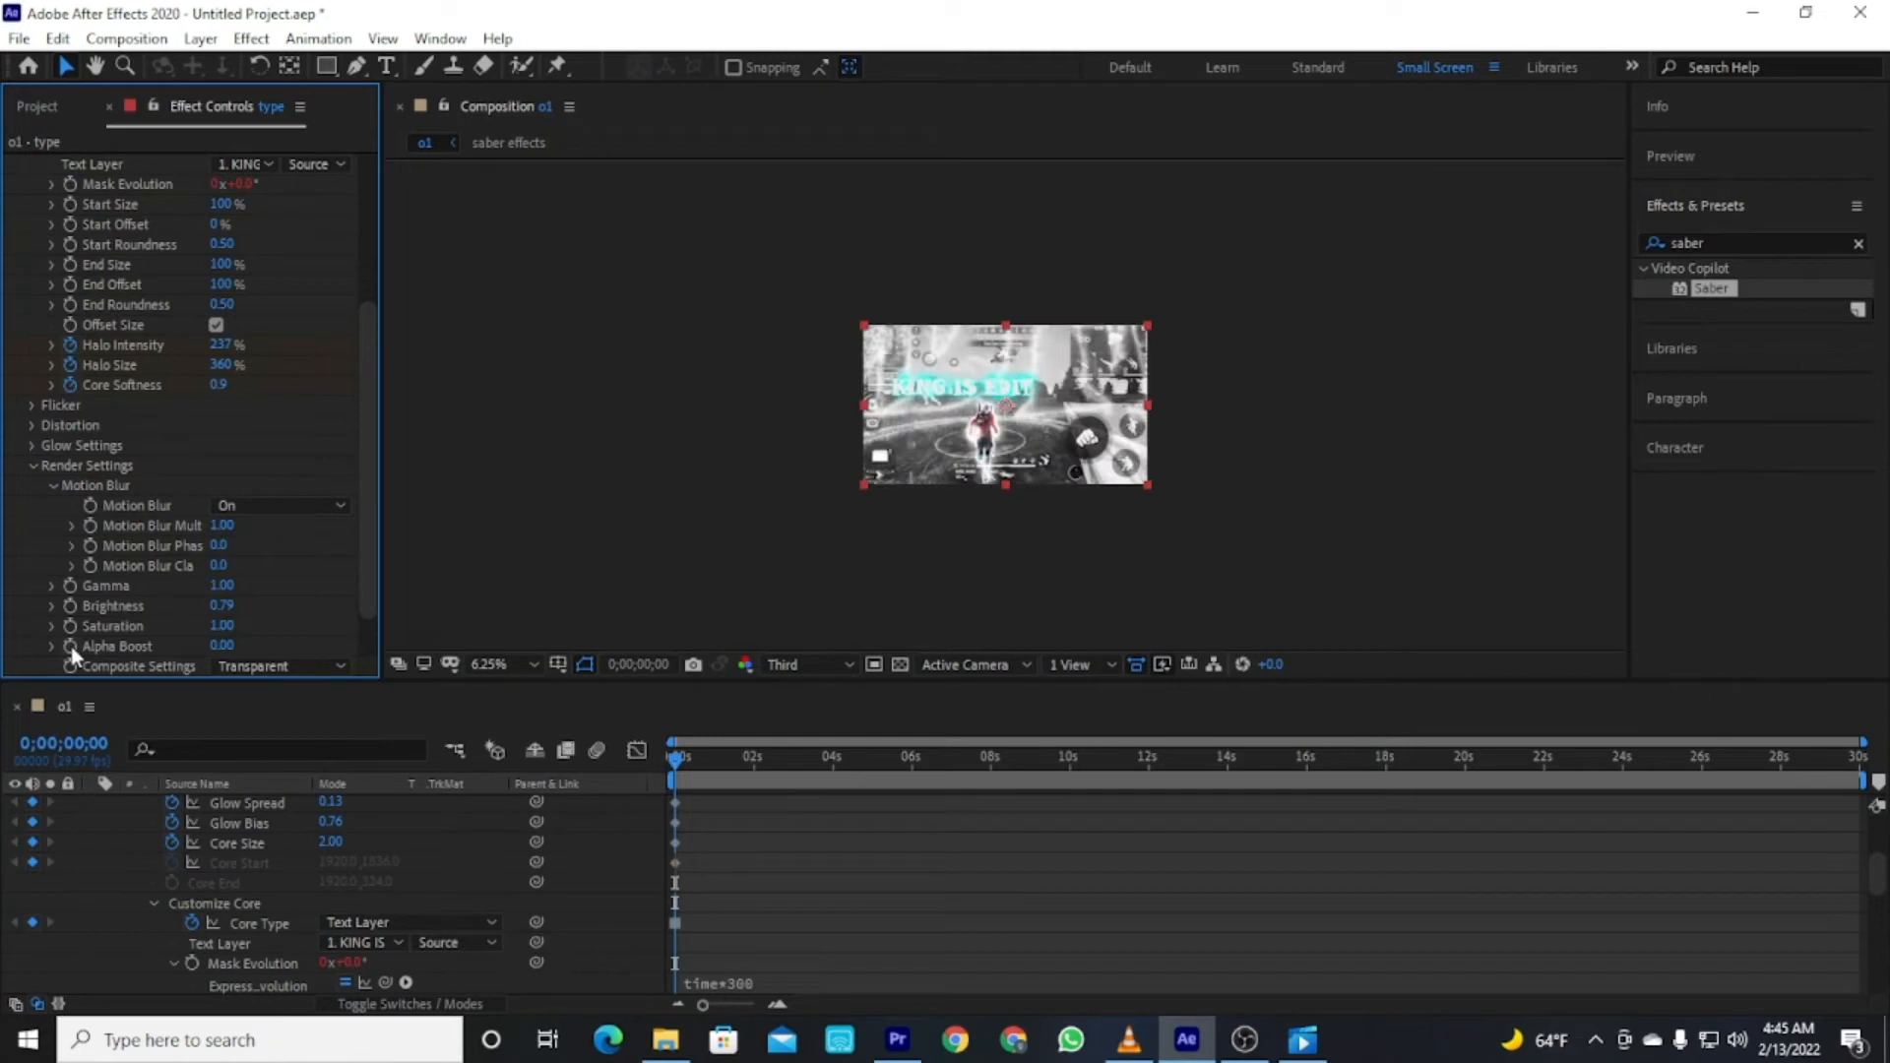
Collapse the type layer and move it below the saber effects layer.
scroll(139, 860, "up", 4)
left_click(110, 844)
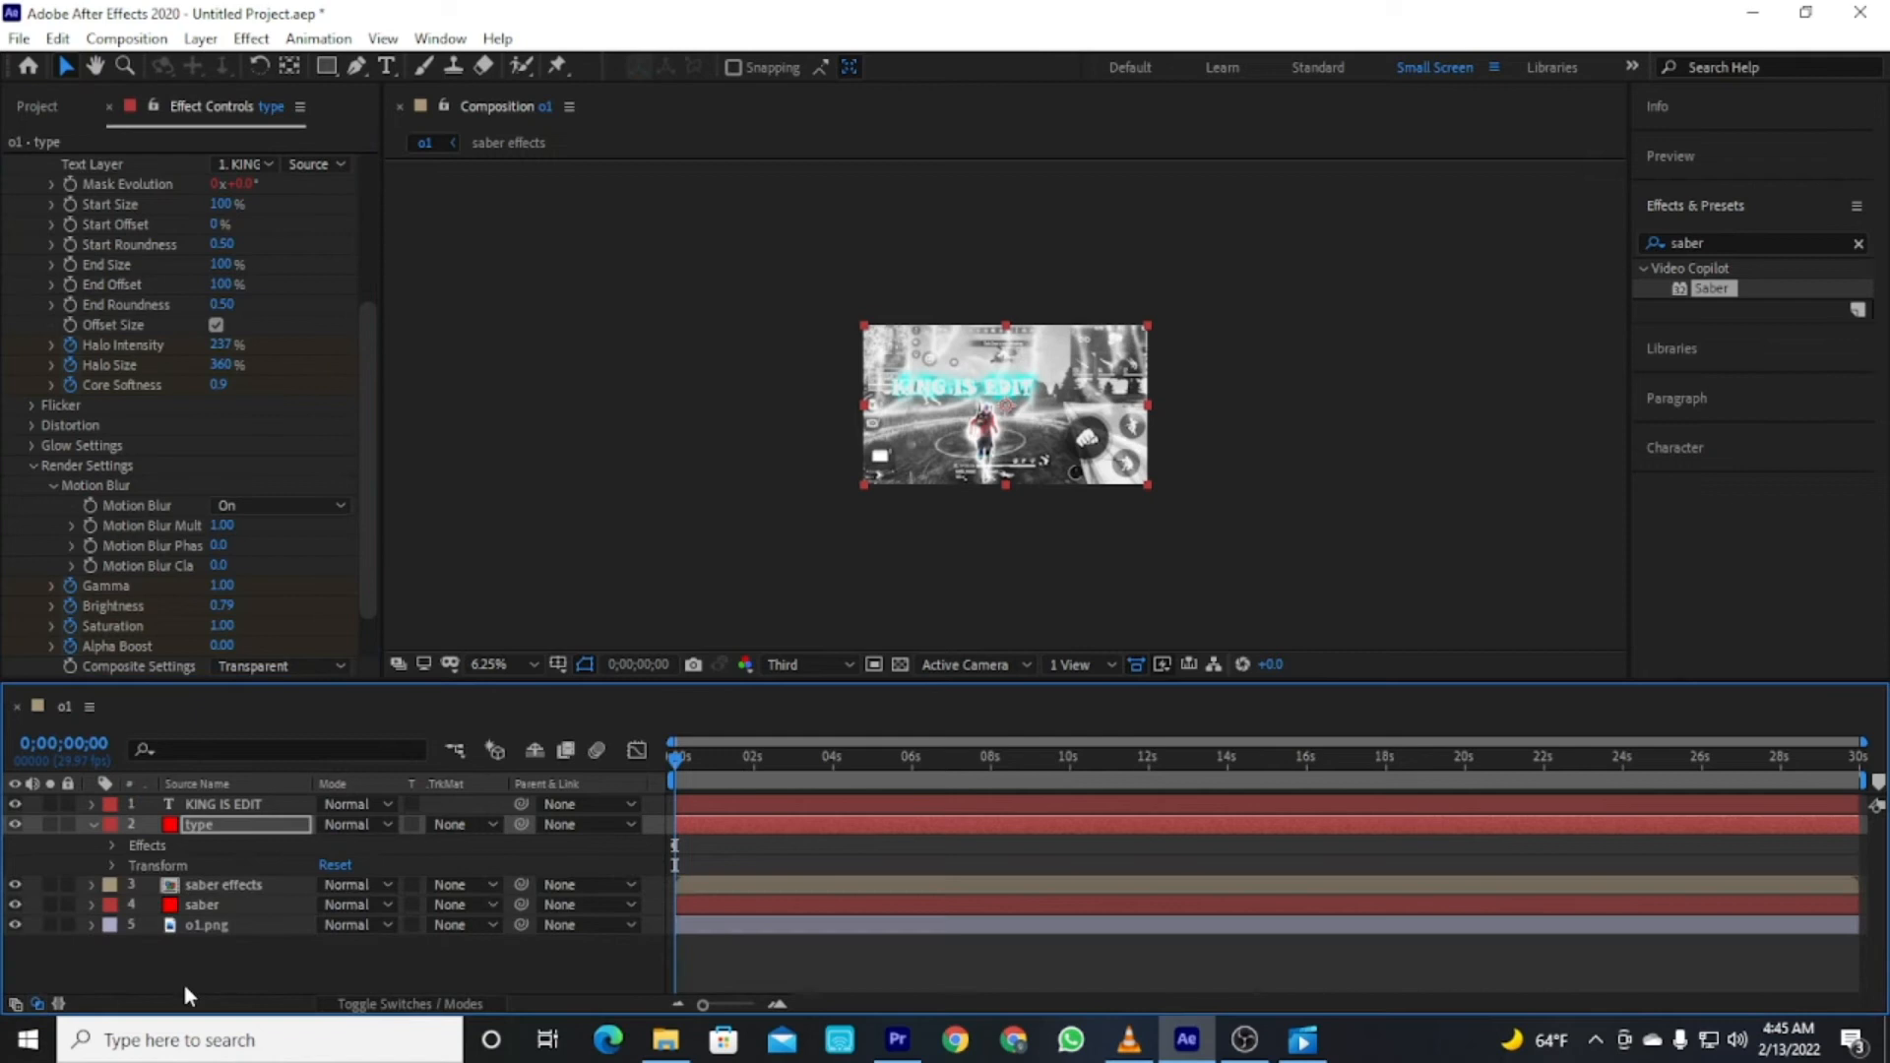
left_click(93, 824)
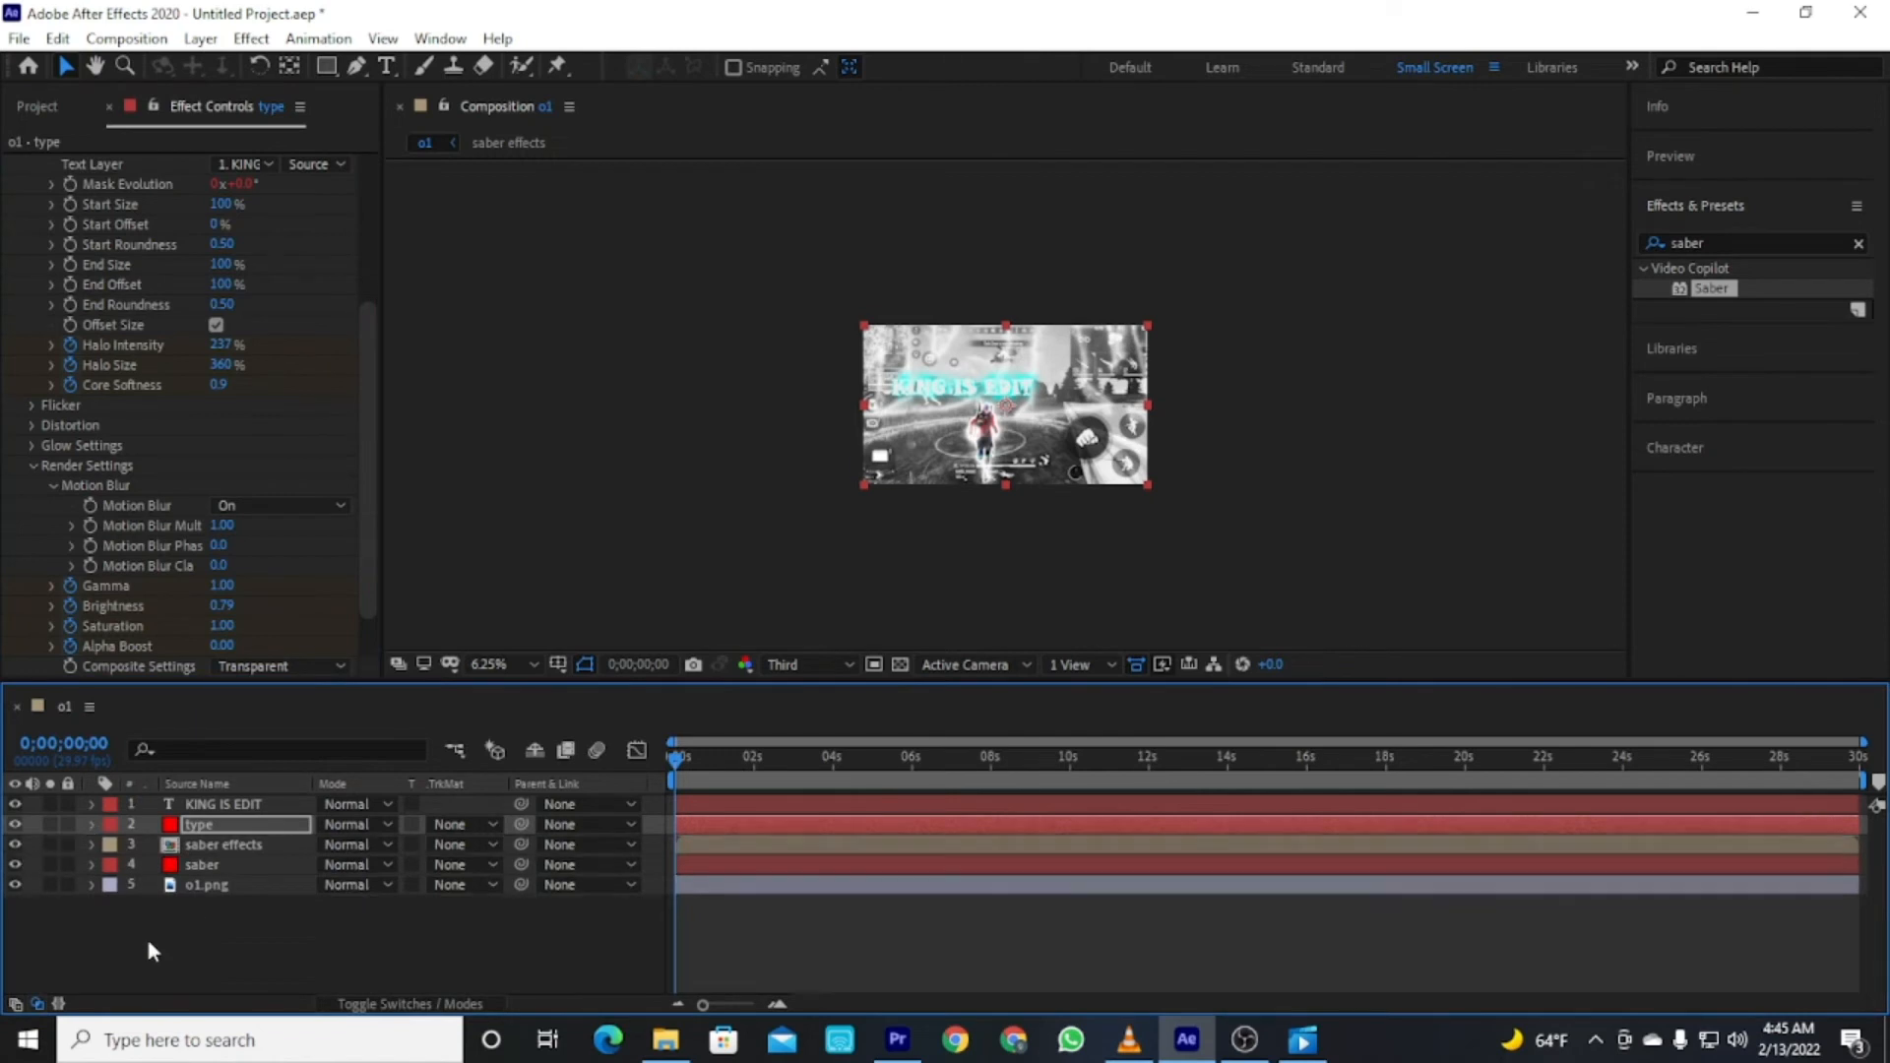
left_click(193, 825)
left_click_drag(194, 825, 194, 858)
left_click(248, 955)
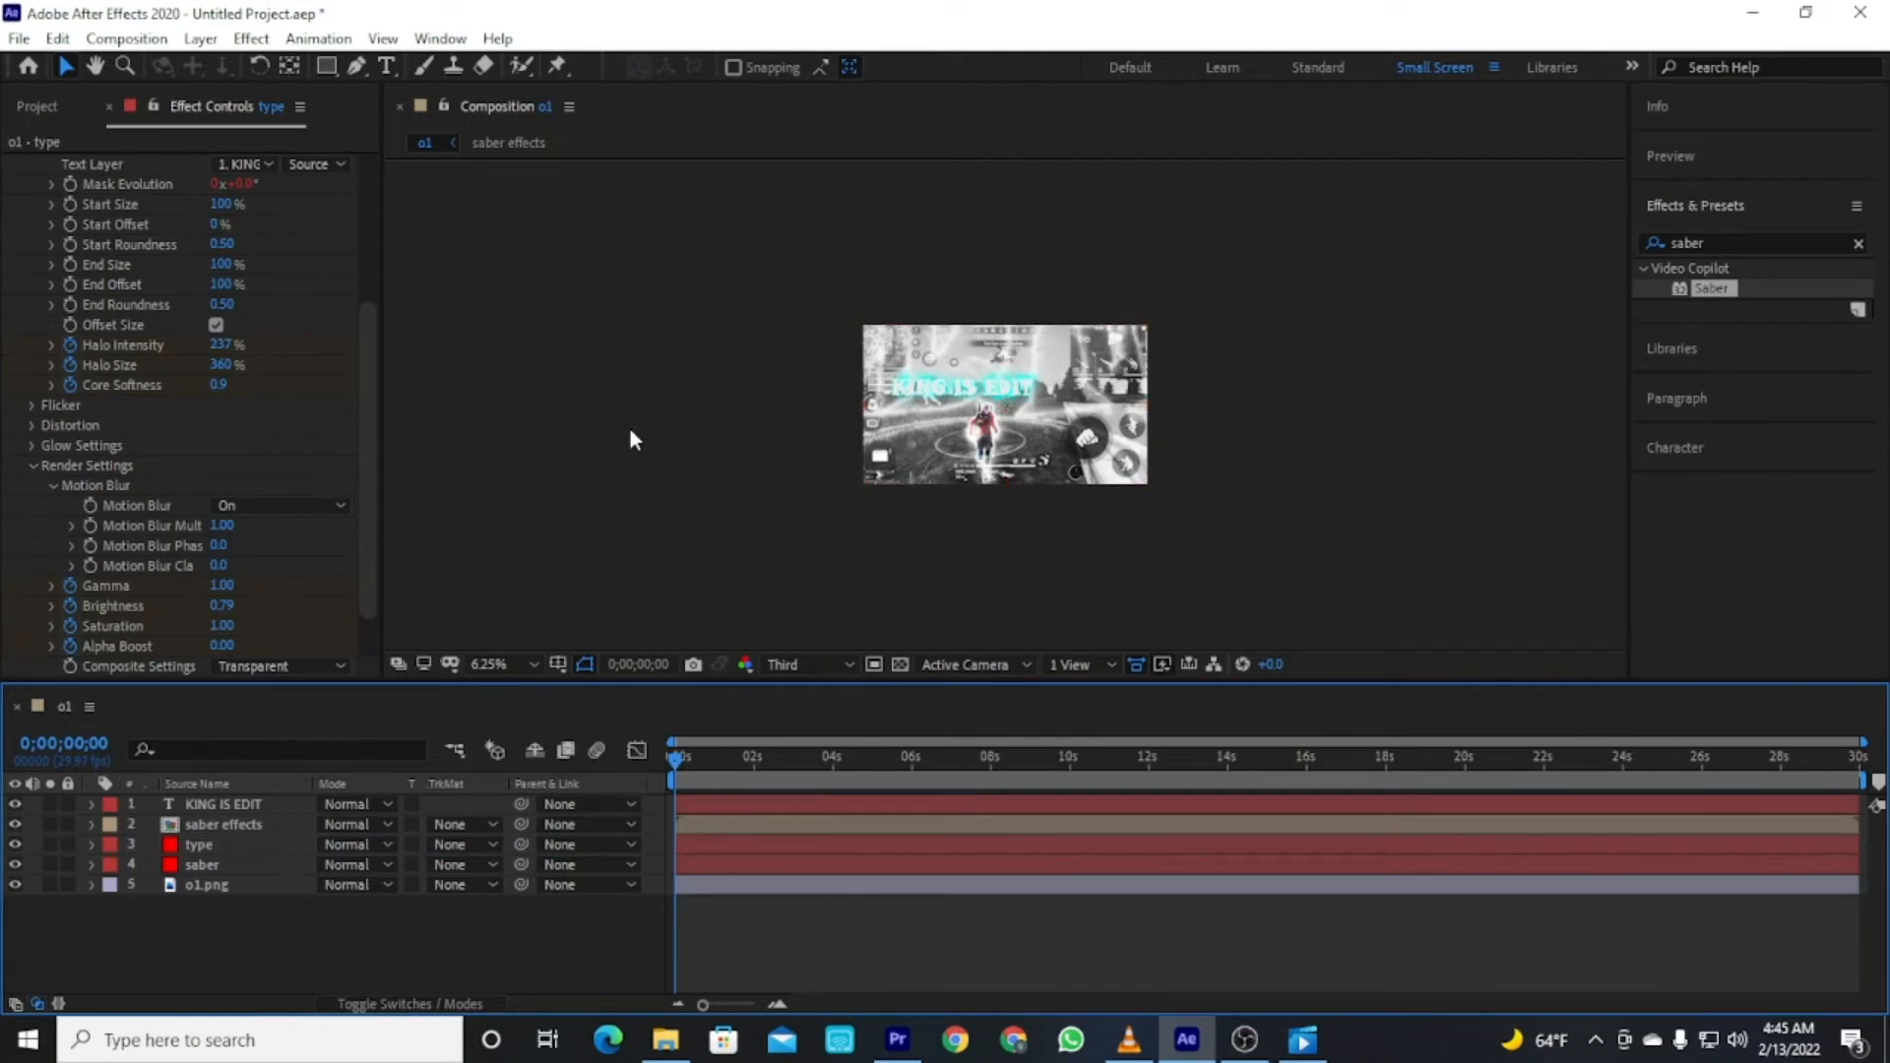
Nudge the KING IS EDIT text slightly and hide the KING IS EDIT layer.
left_click_drag(940, 396, 967, 413)
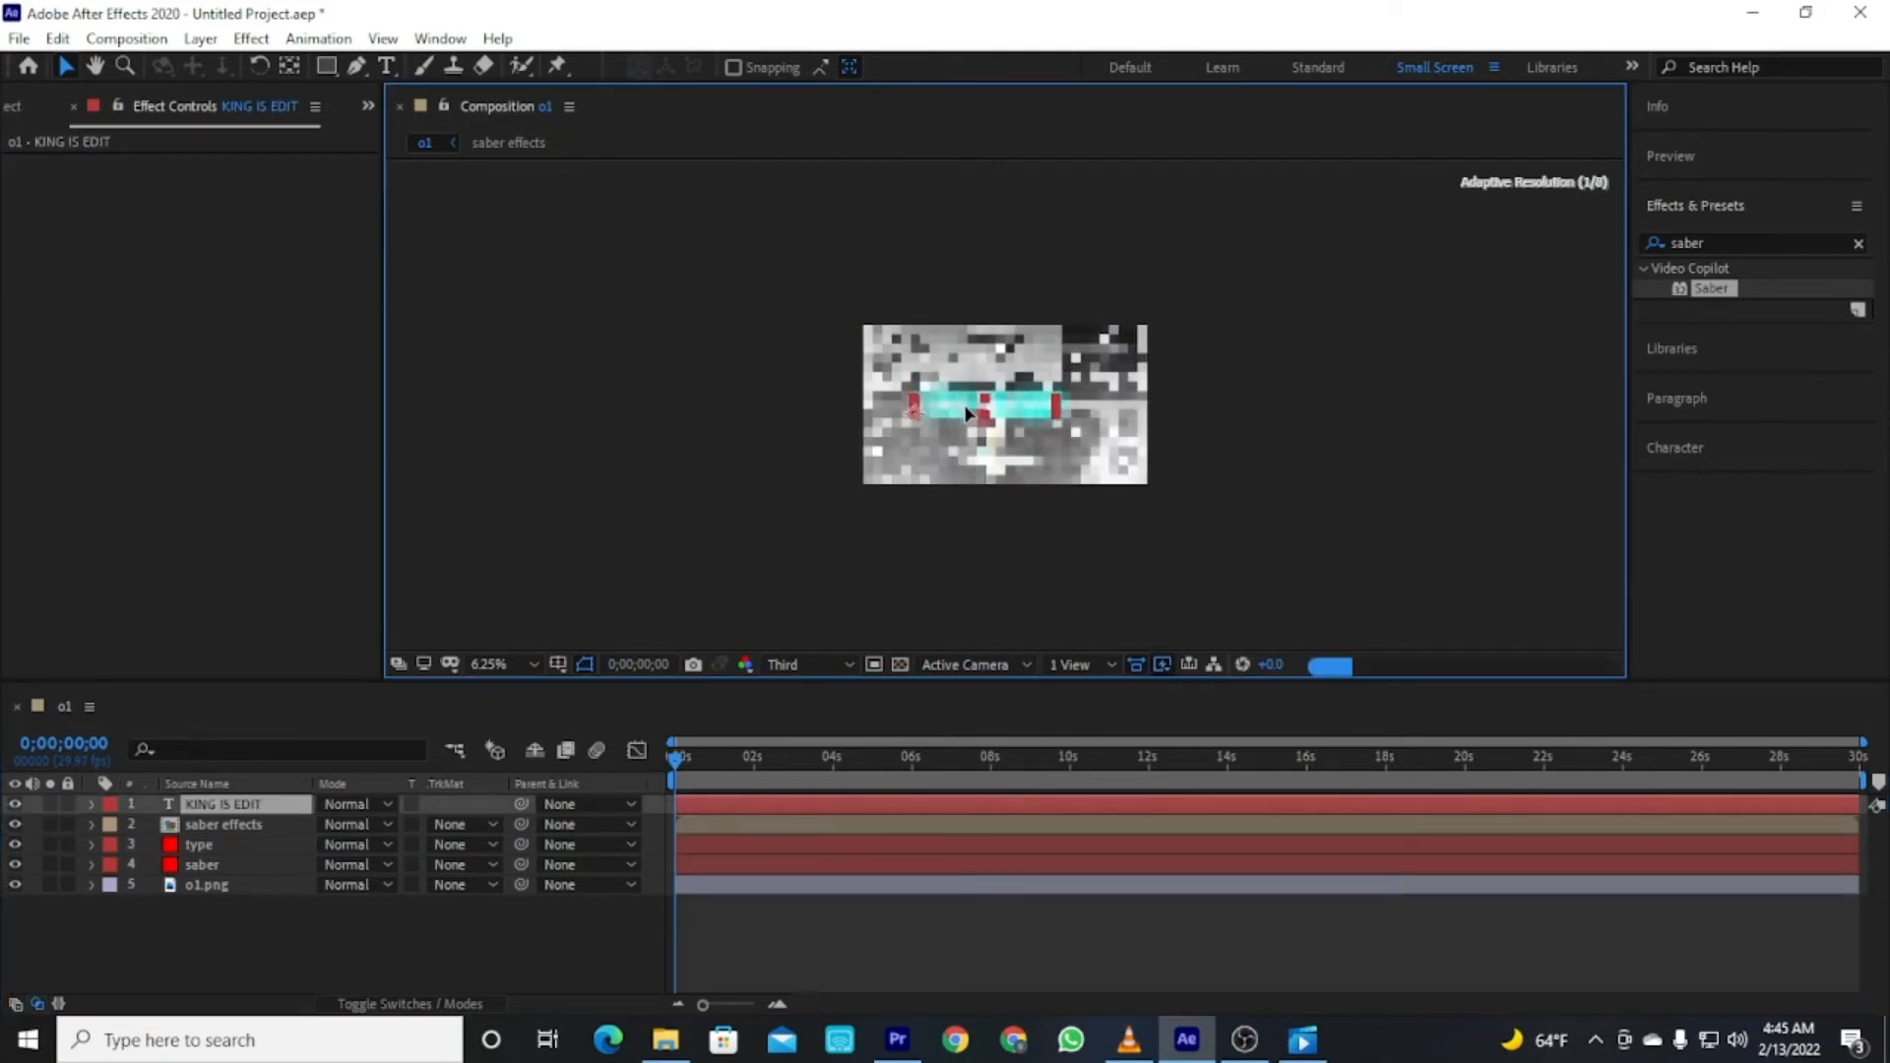
left_click(1409, 363)
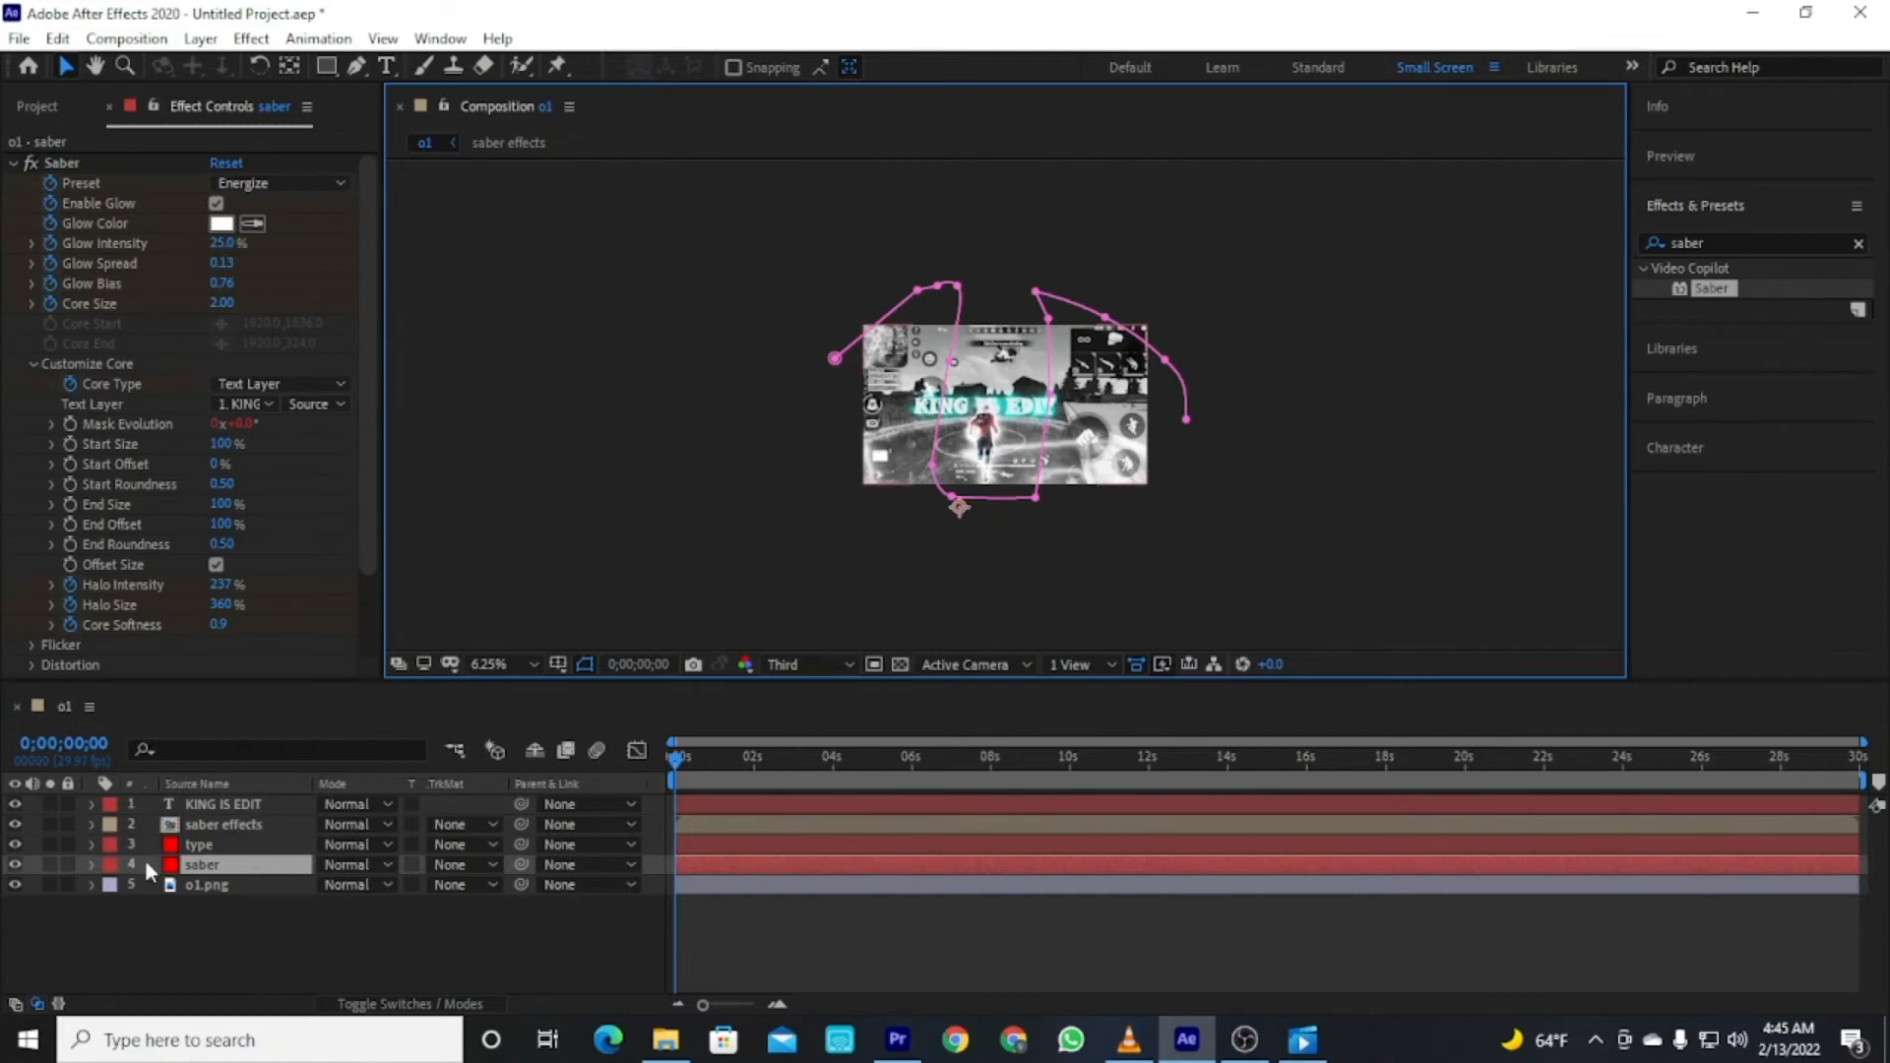
left_click(16, 804)
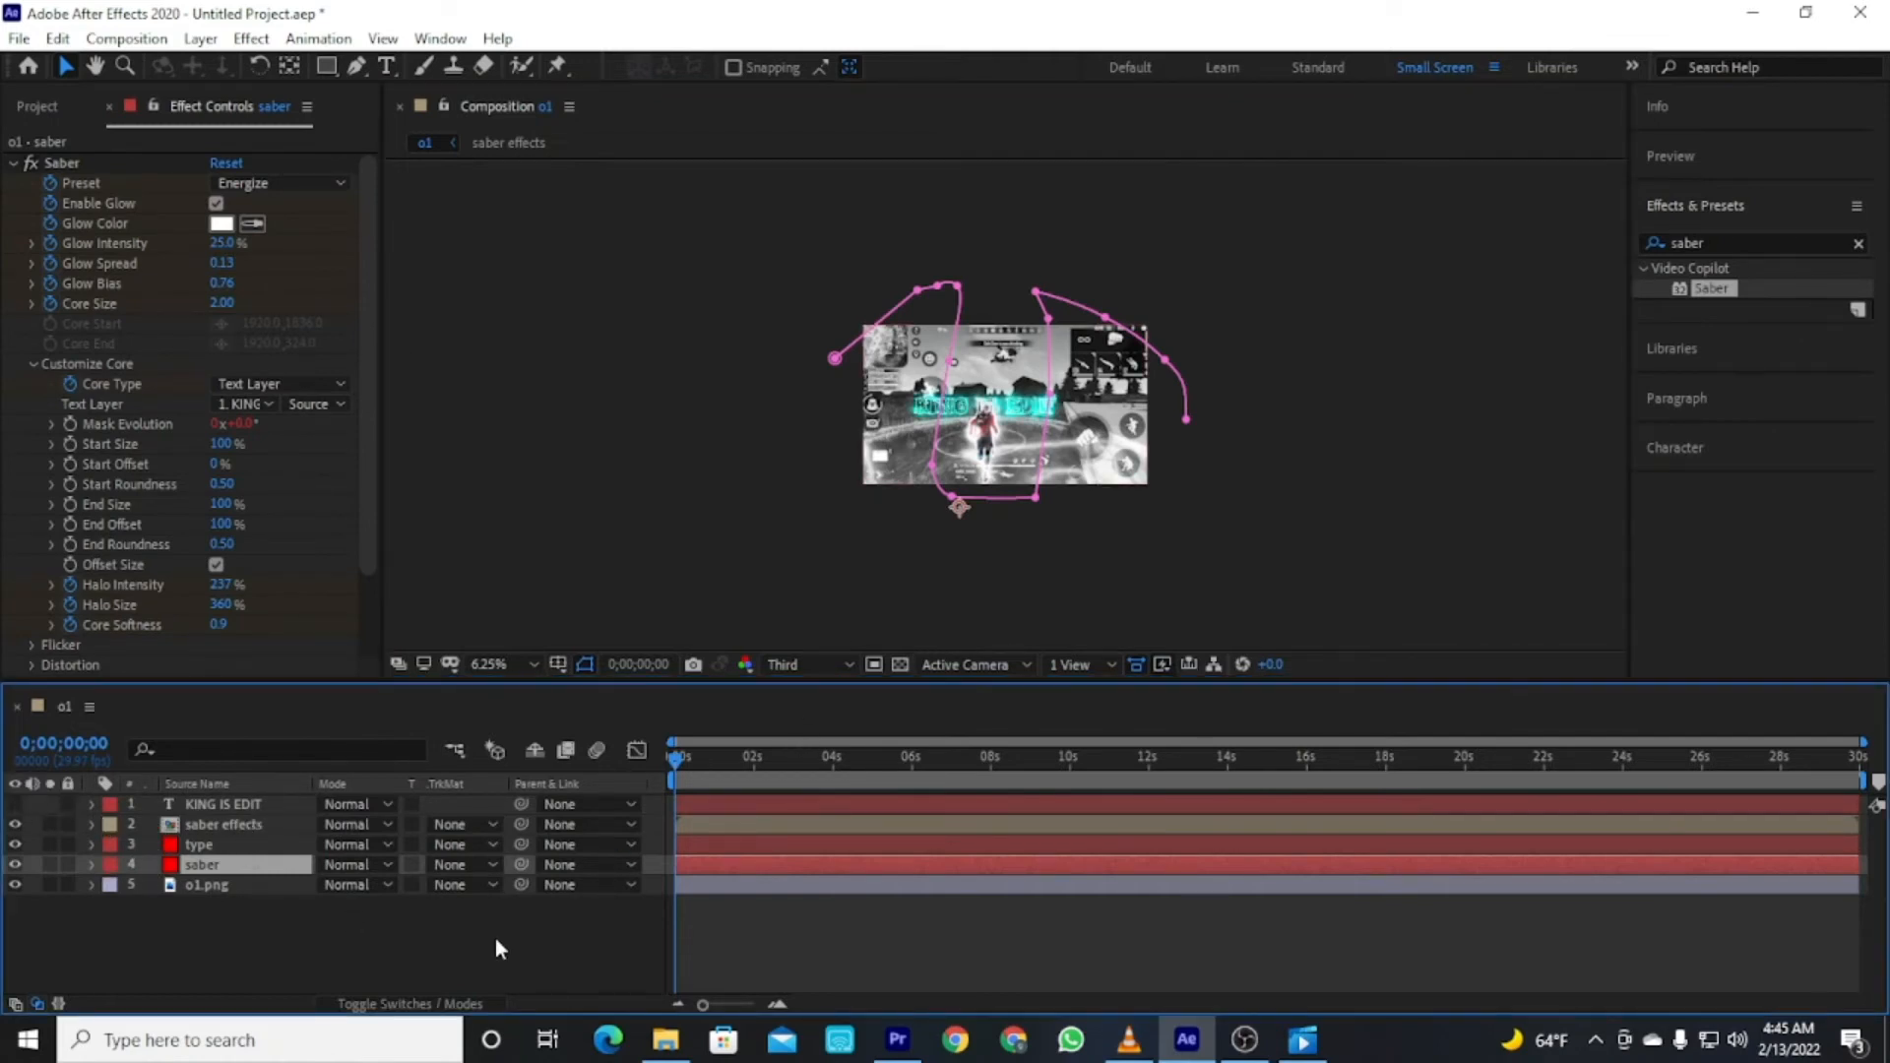
left_click(378, 913)
Zoom the composition view and inspect the glowing text while selecting the different layers.
scroll(1075, 397, "up", 2)
scroll(1038, 424, "up", 1)
scroll(958, 421, "down", 1)
scroll(911, 450, "up", 1)
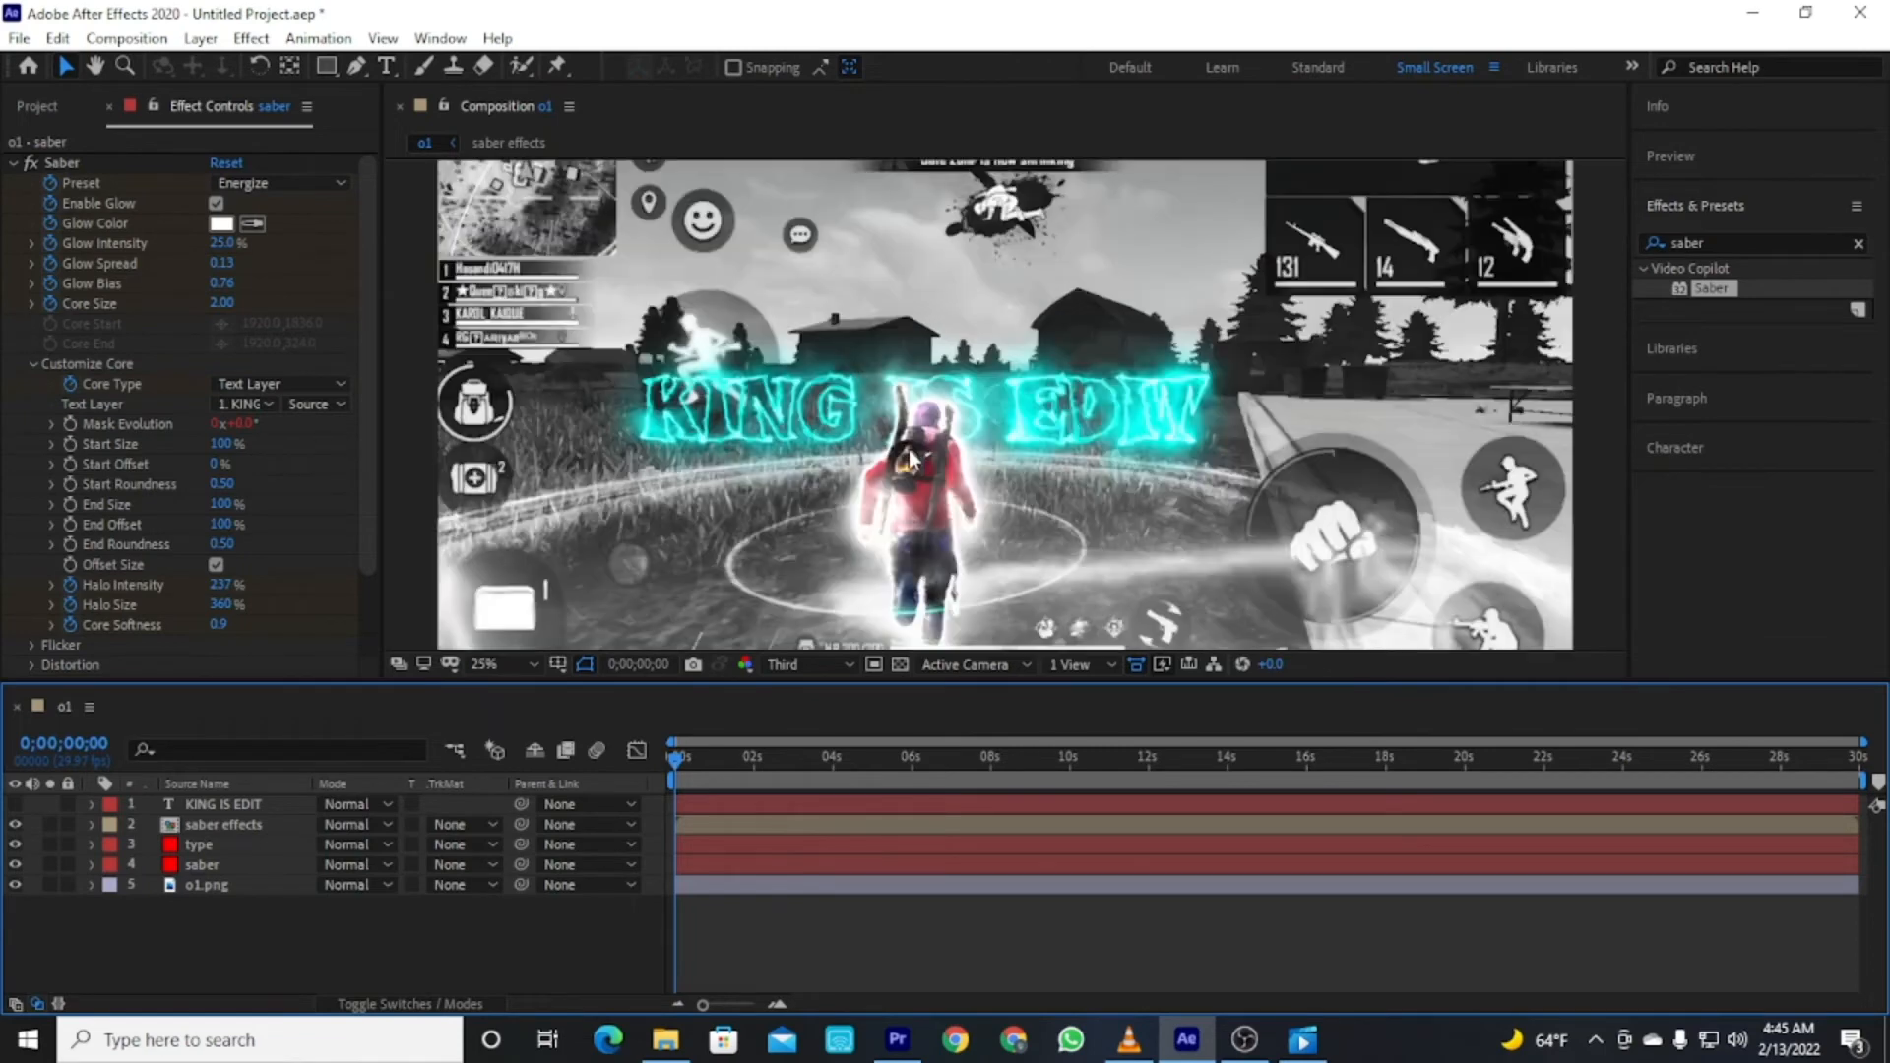
left_click(825, 426)
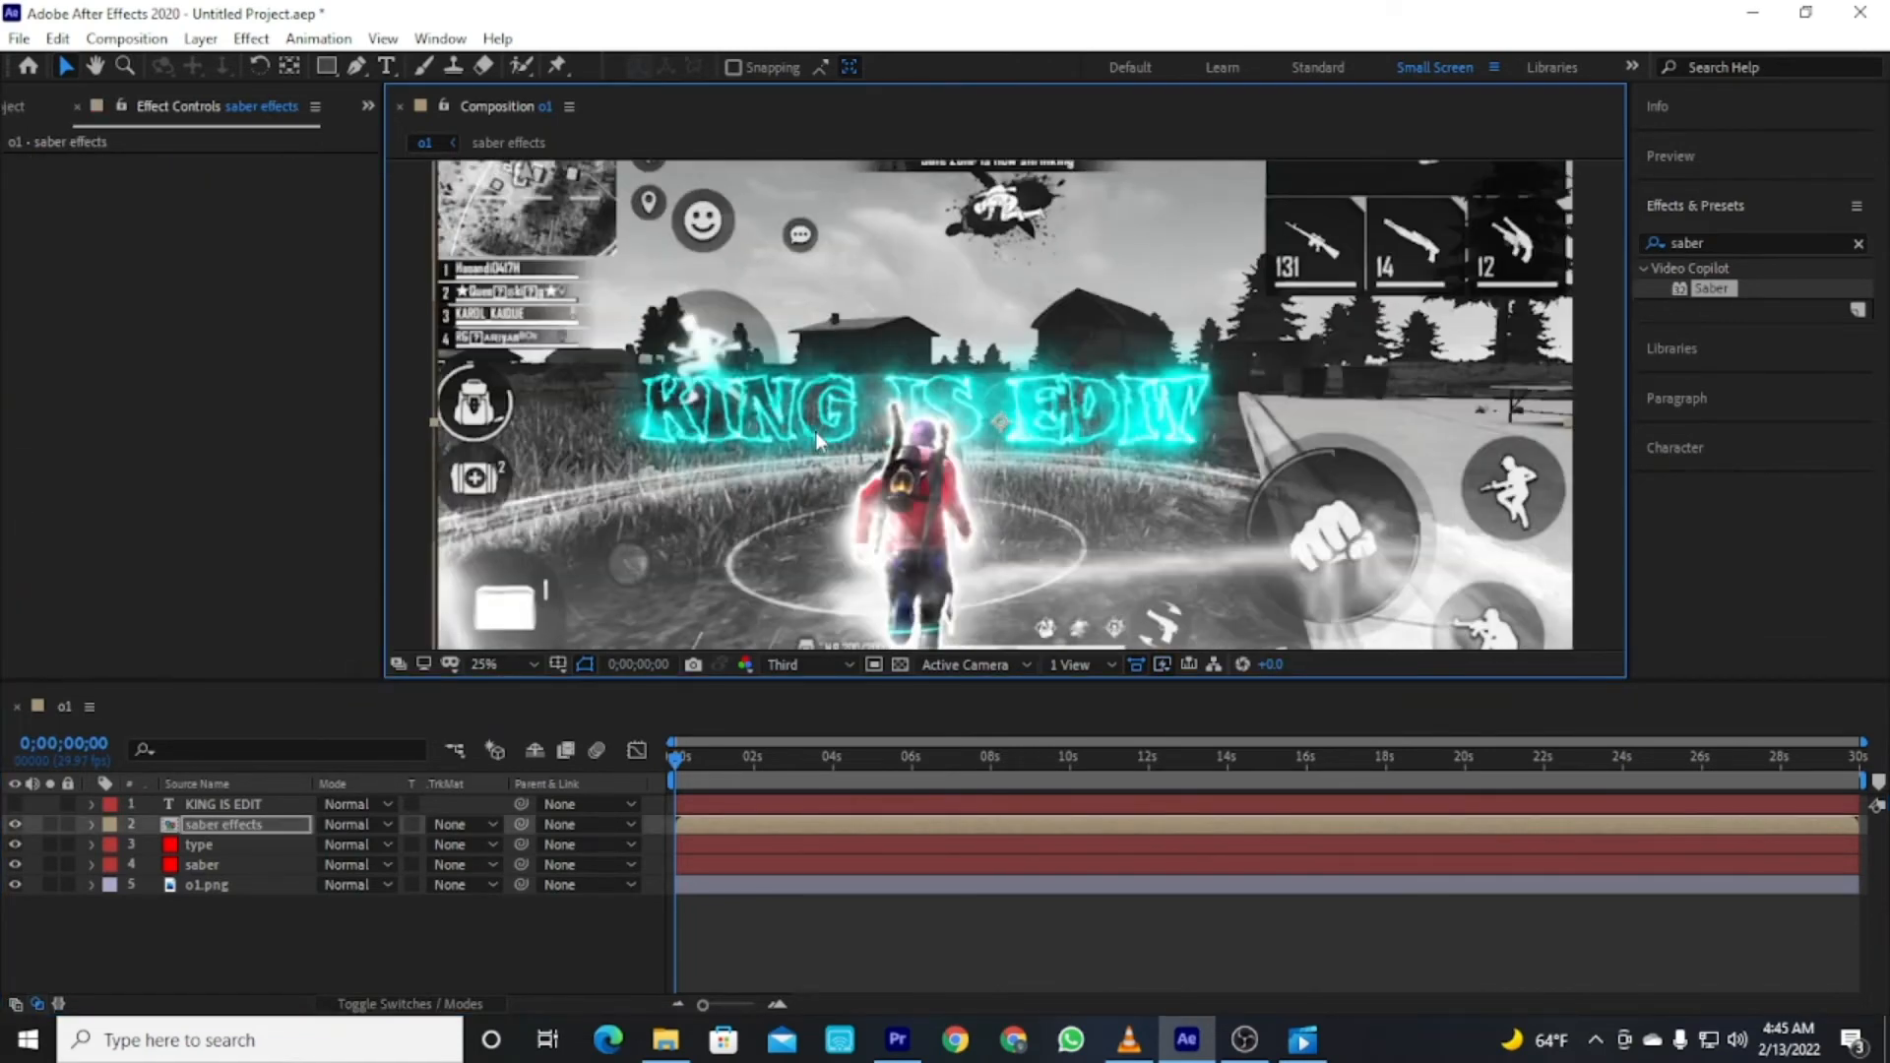
left_click(233, 804)
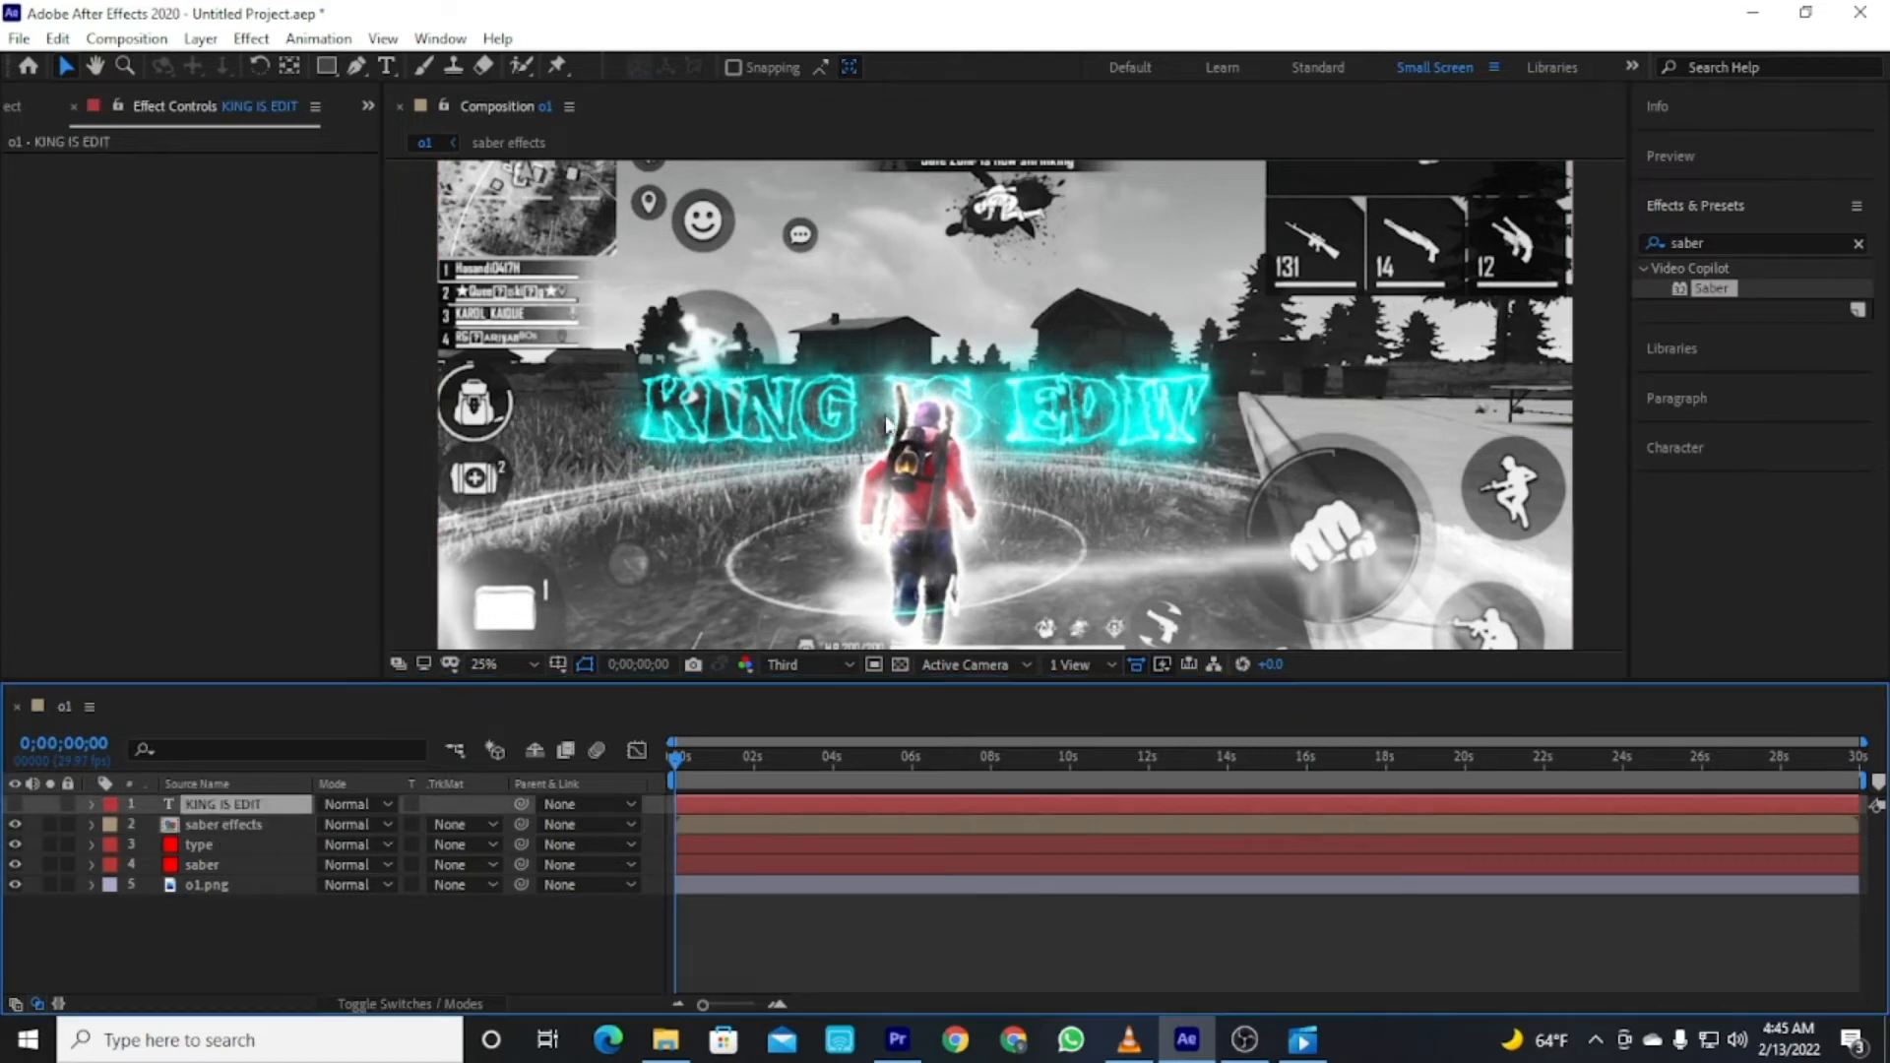
left_click(842, 434)
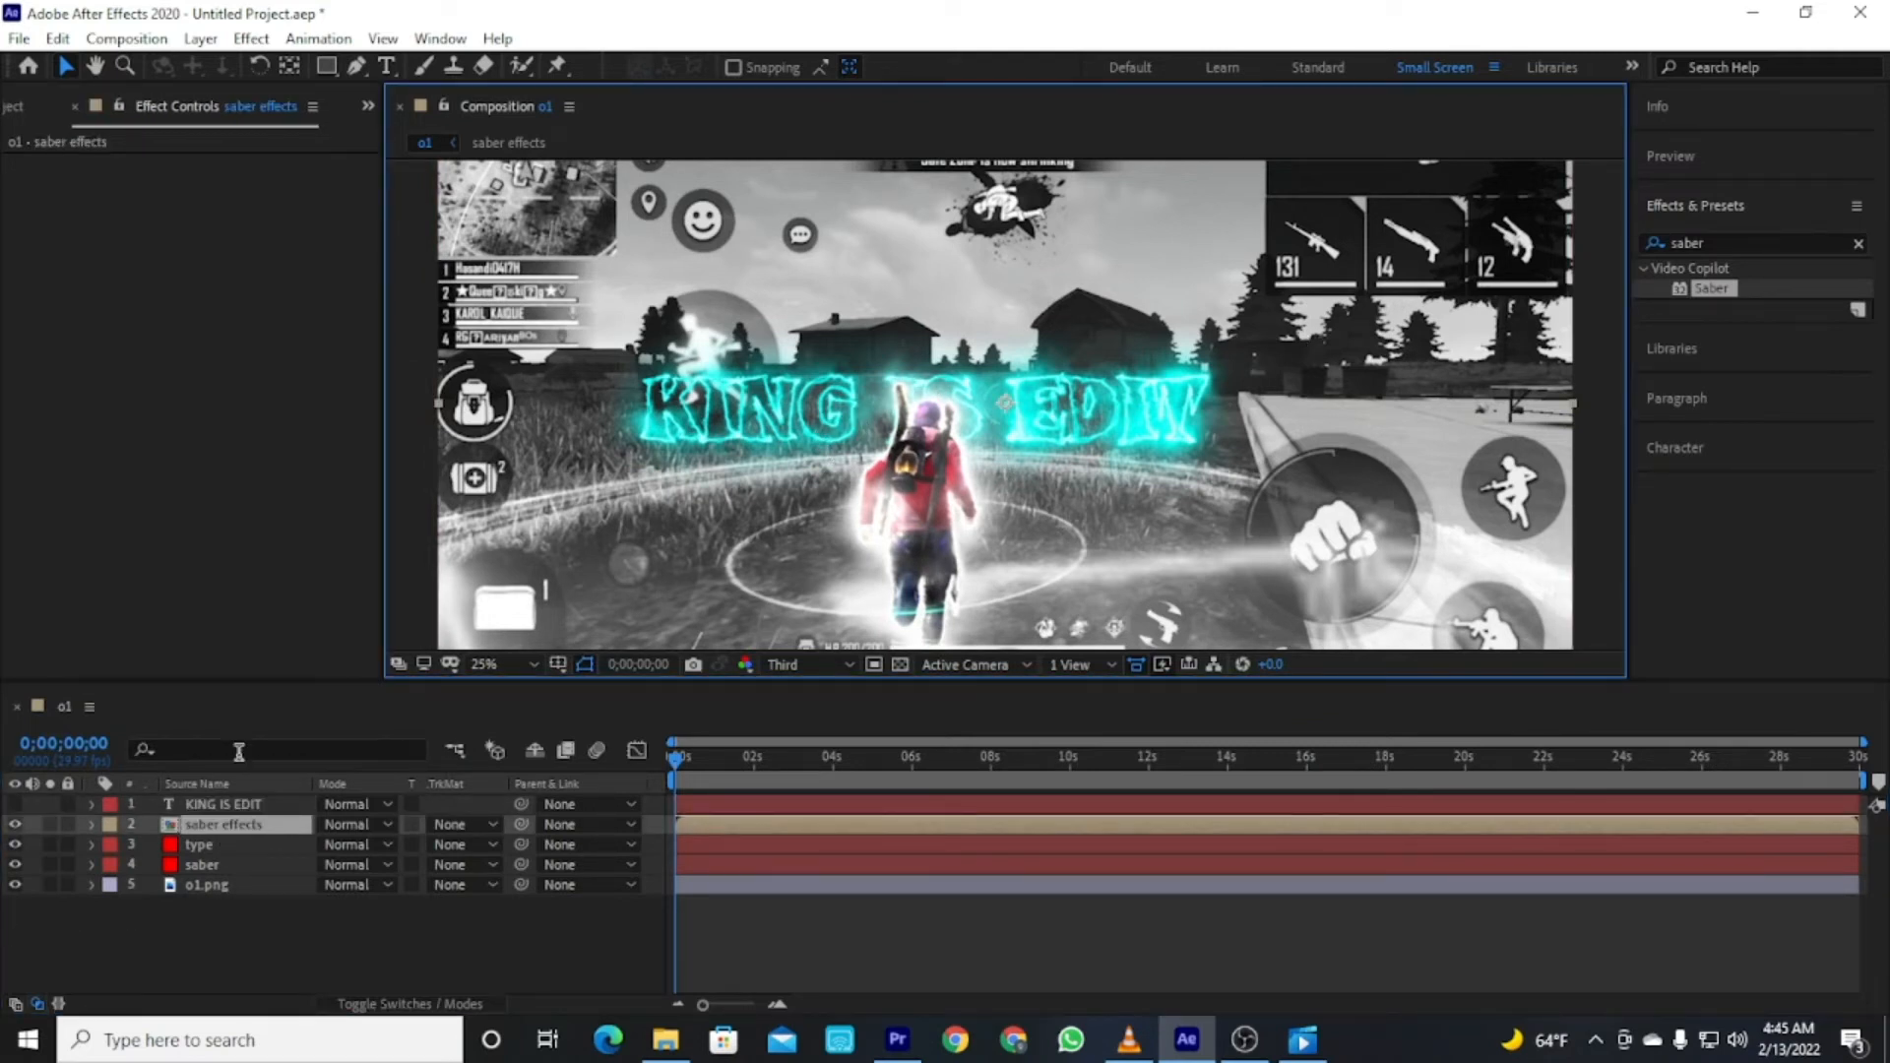
left_click(204, 866)
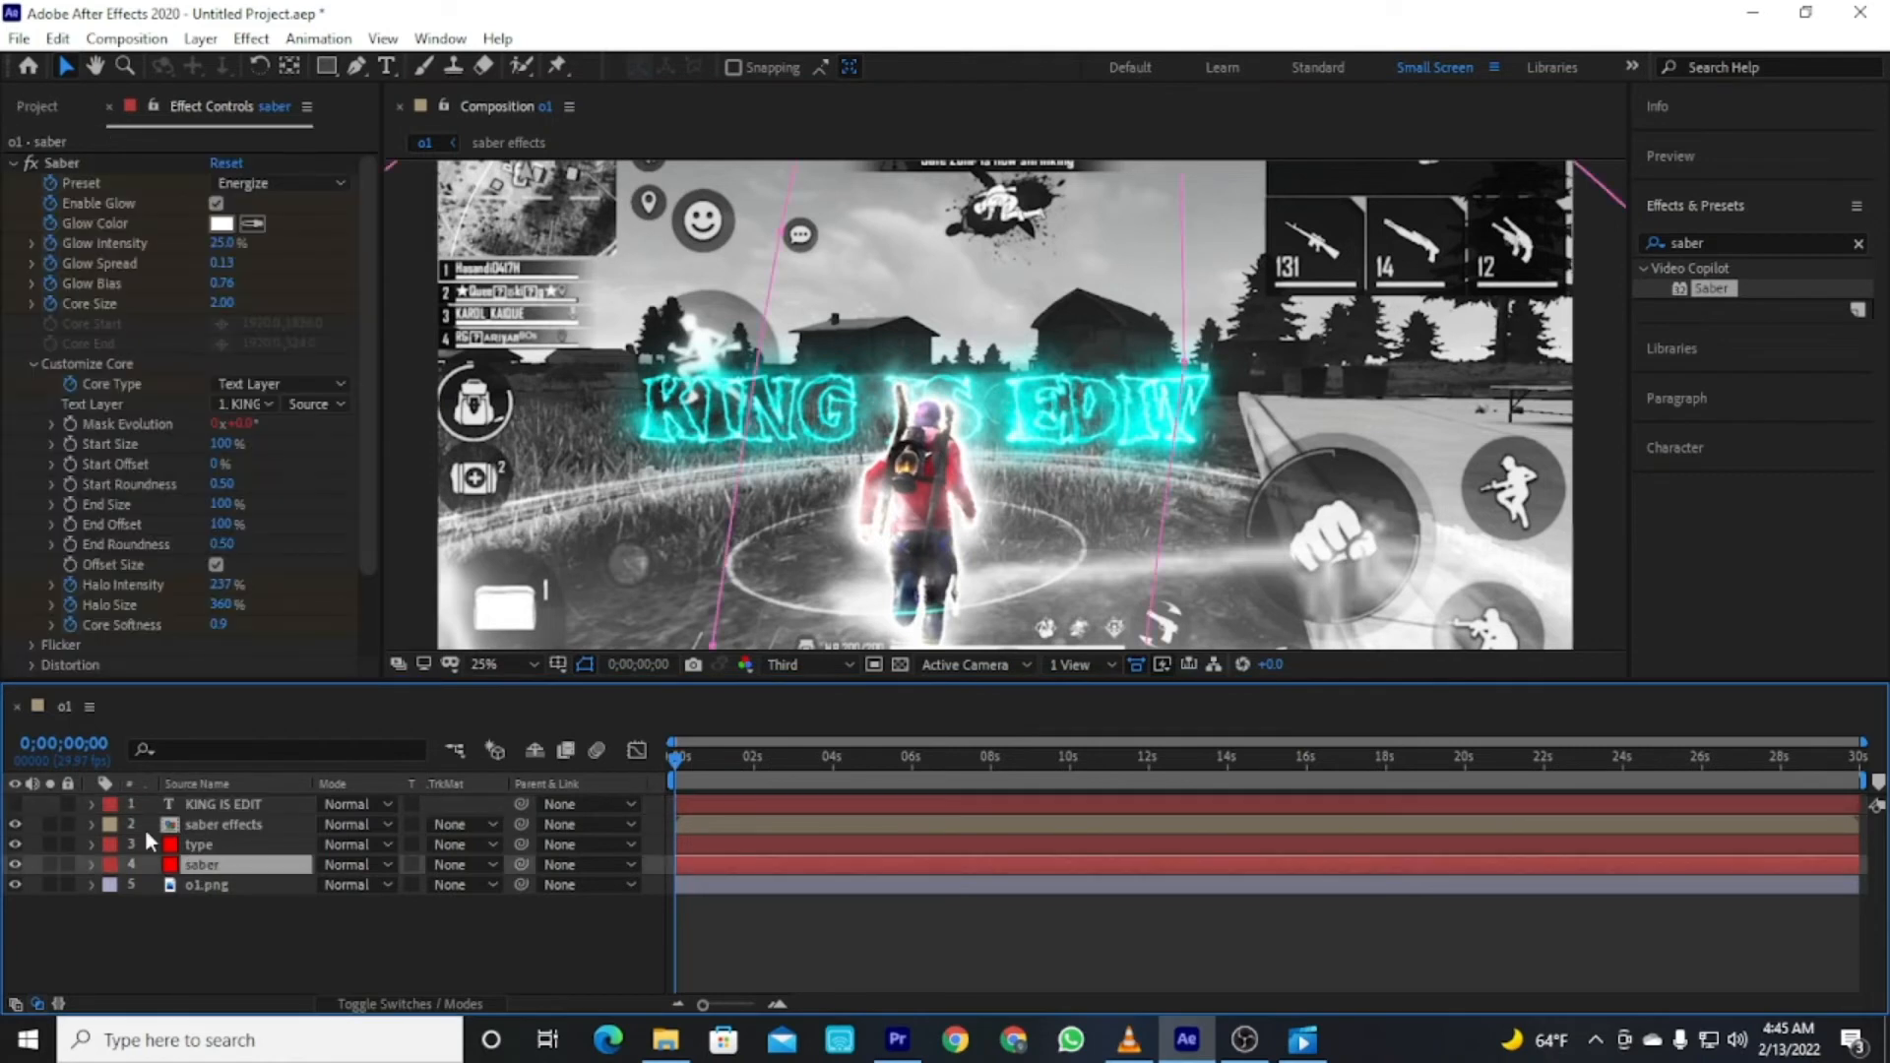
left_click(369, 950)
scroll(798, 430, "down", 1)
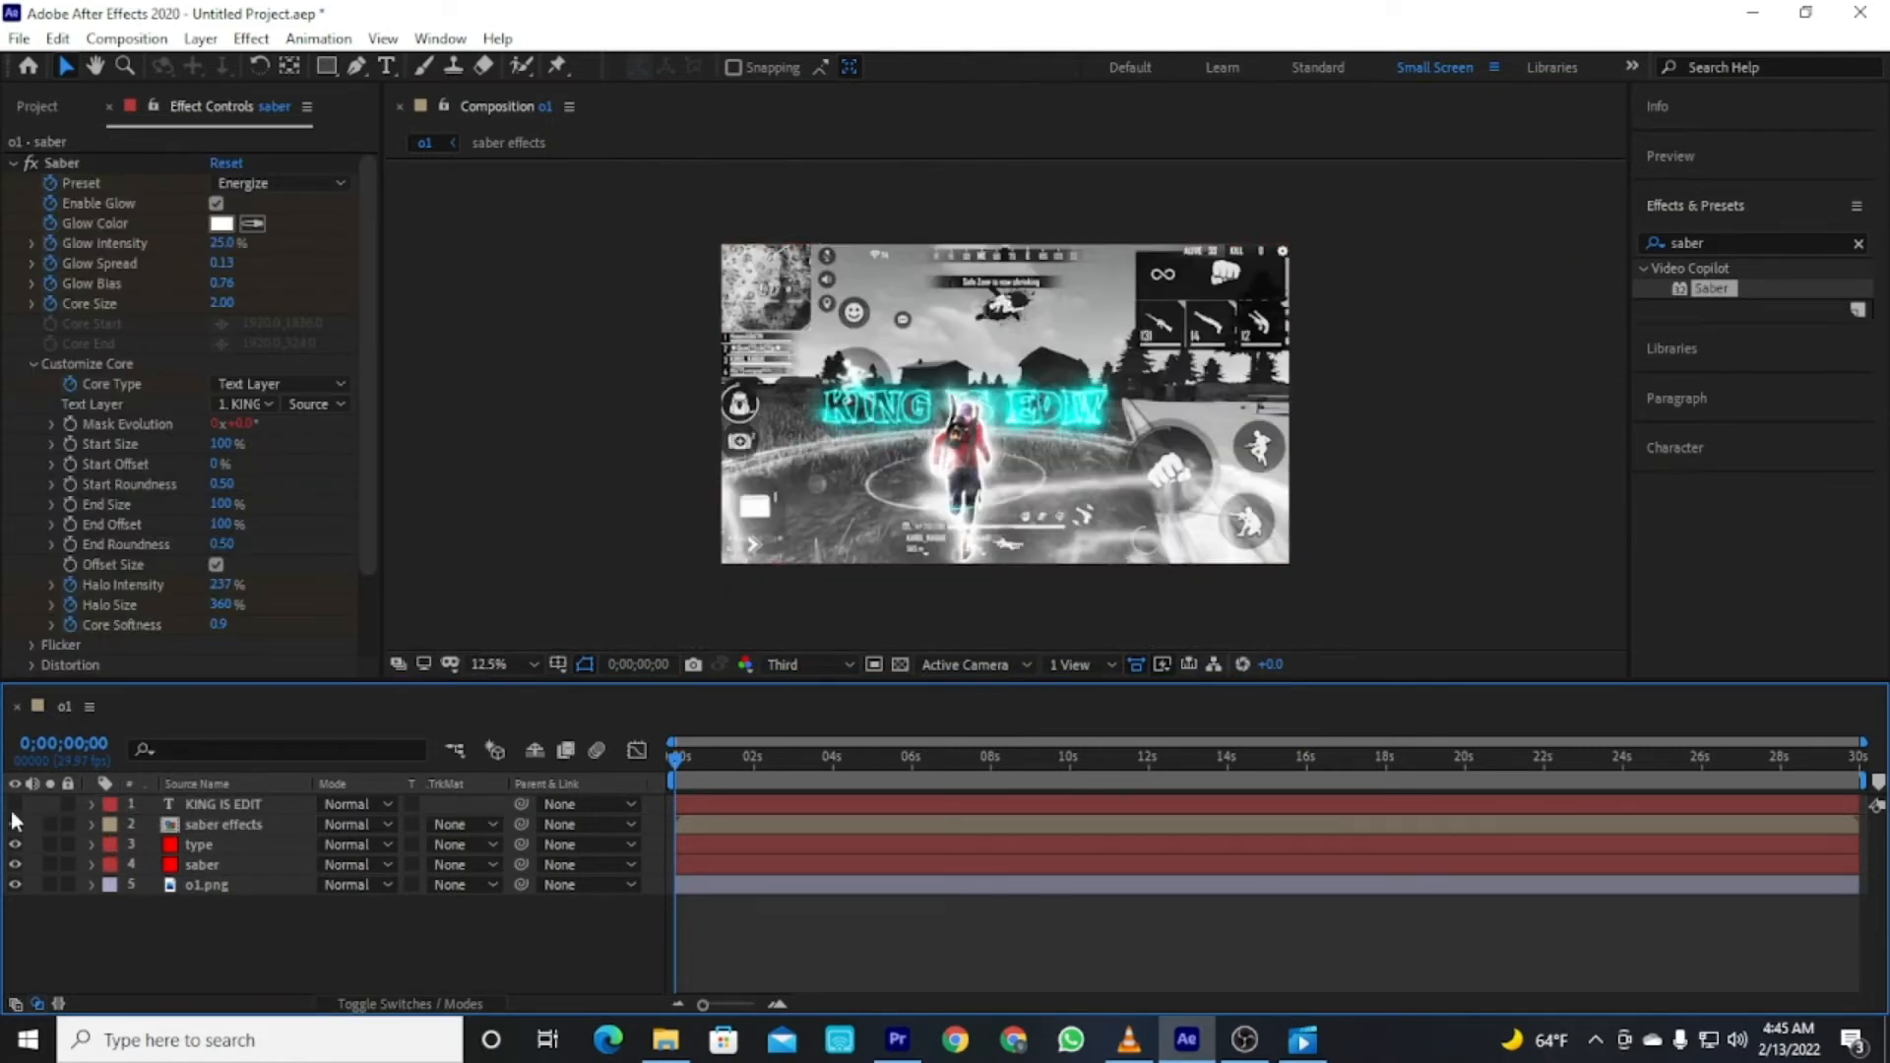
left_click(886, 412)
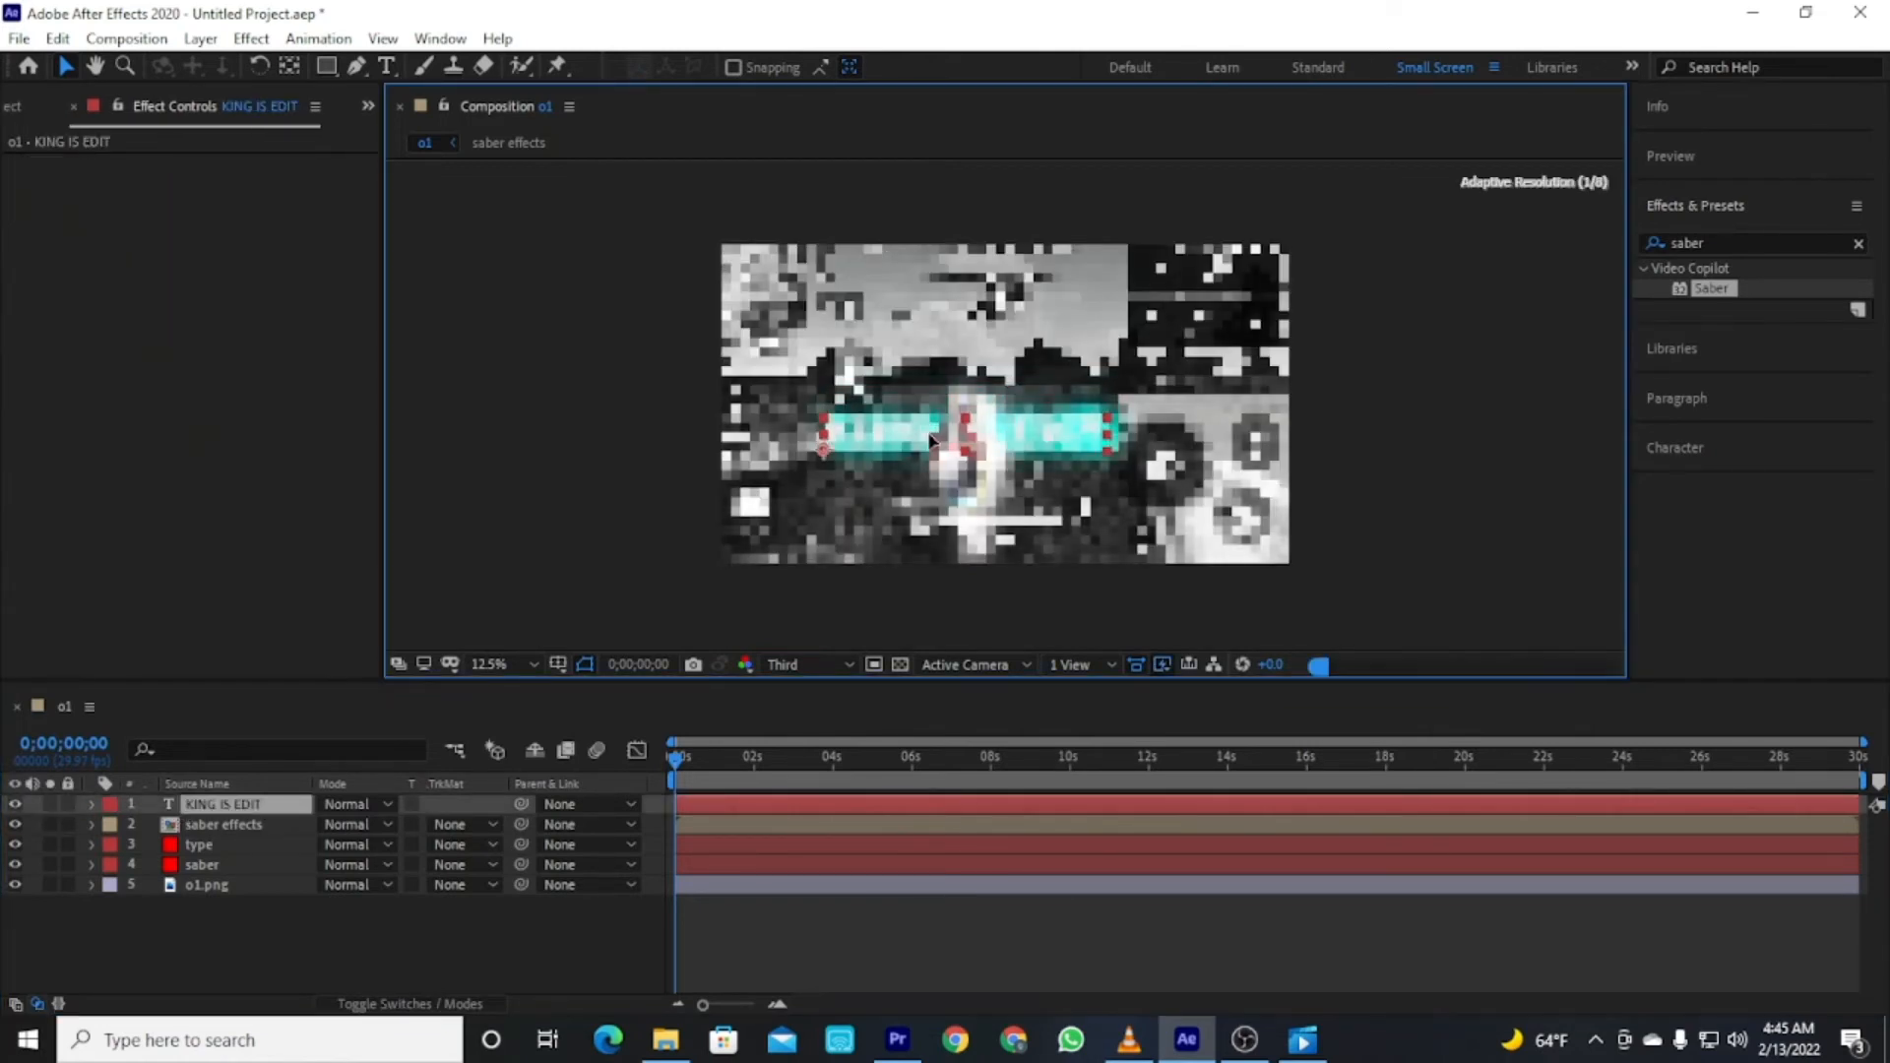
left_click(411, 942)
Try to set the text font to Wide Latin in the Character panel.
left_click(16, 803)
left_click(196, 783)
left_click(1689, 158)
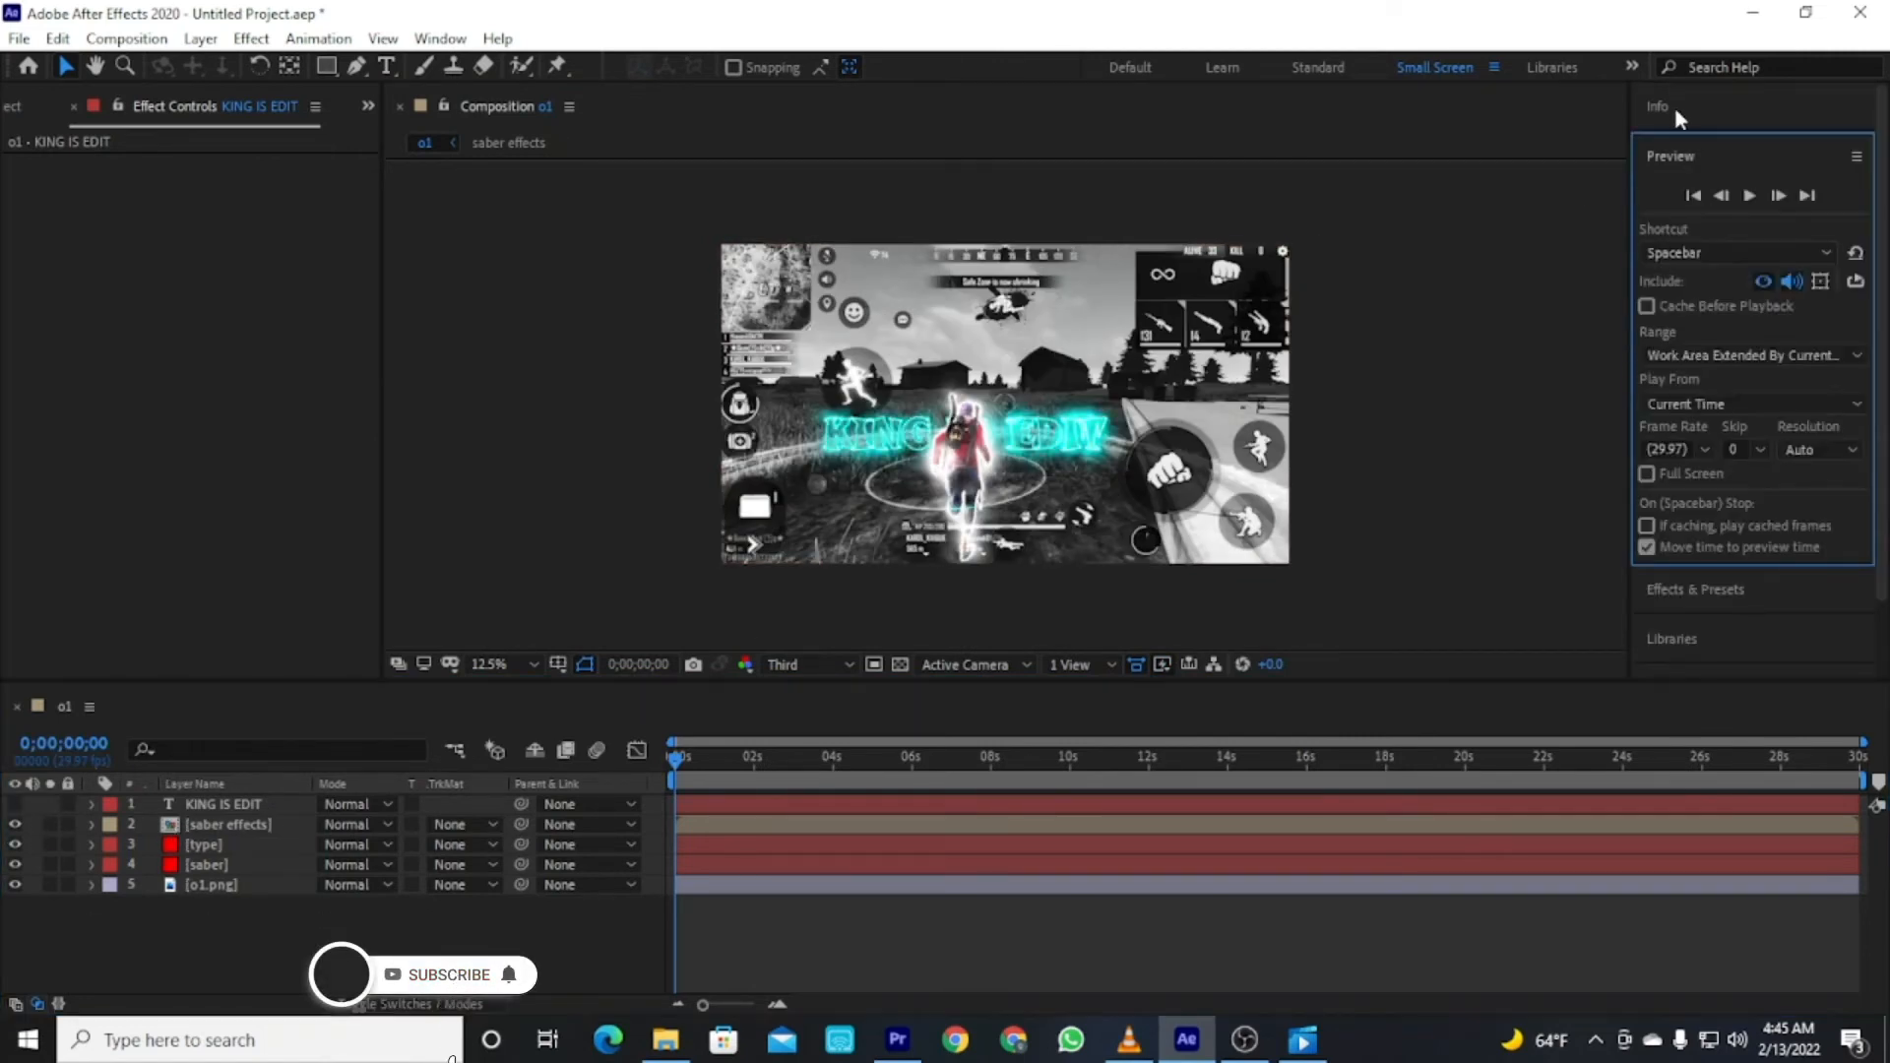
scroll(1673, 630, "down", 2)
left_click(1679, 650)
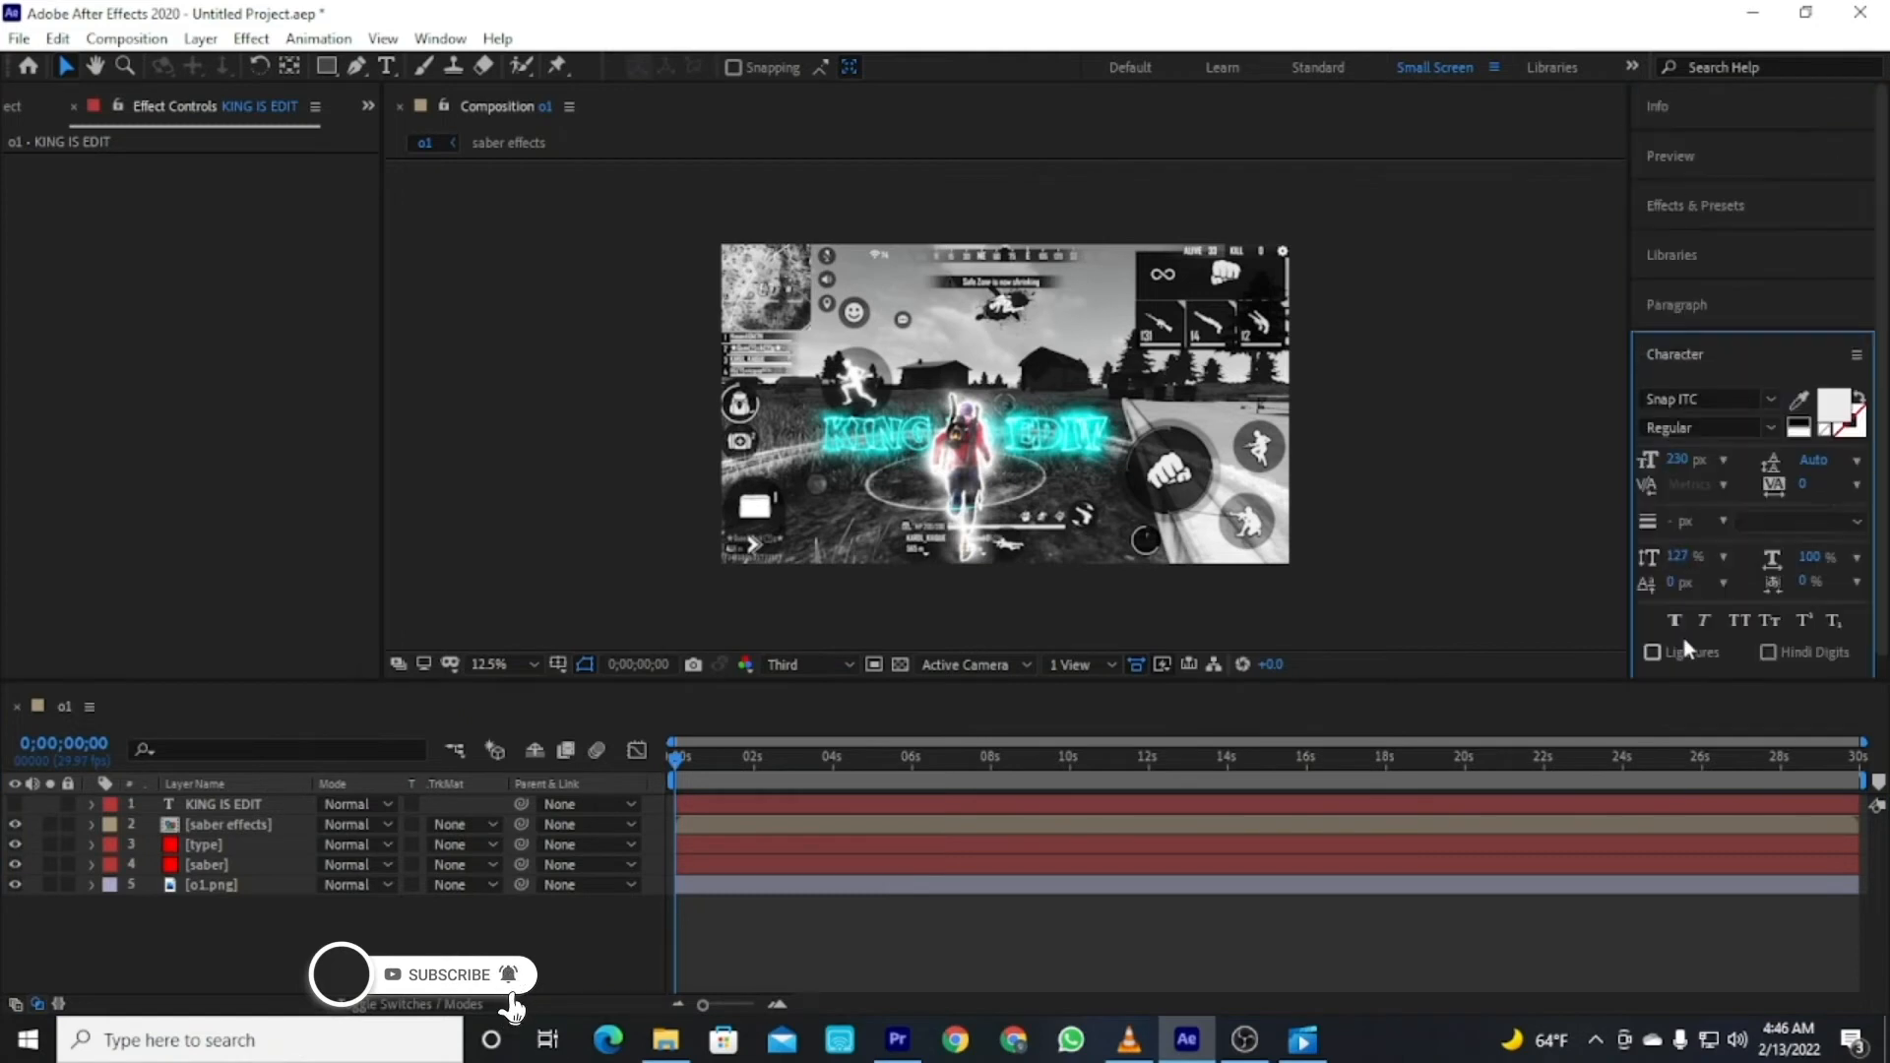
left_click(1770, 399)
scroll(1683, 635, "down", 5)
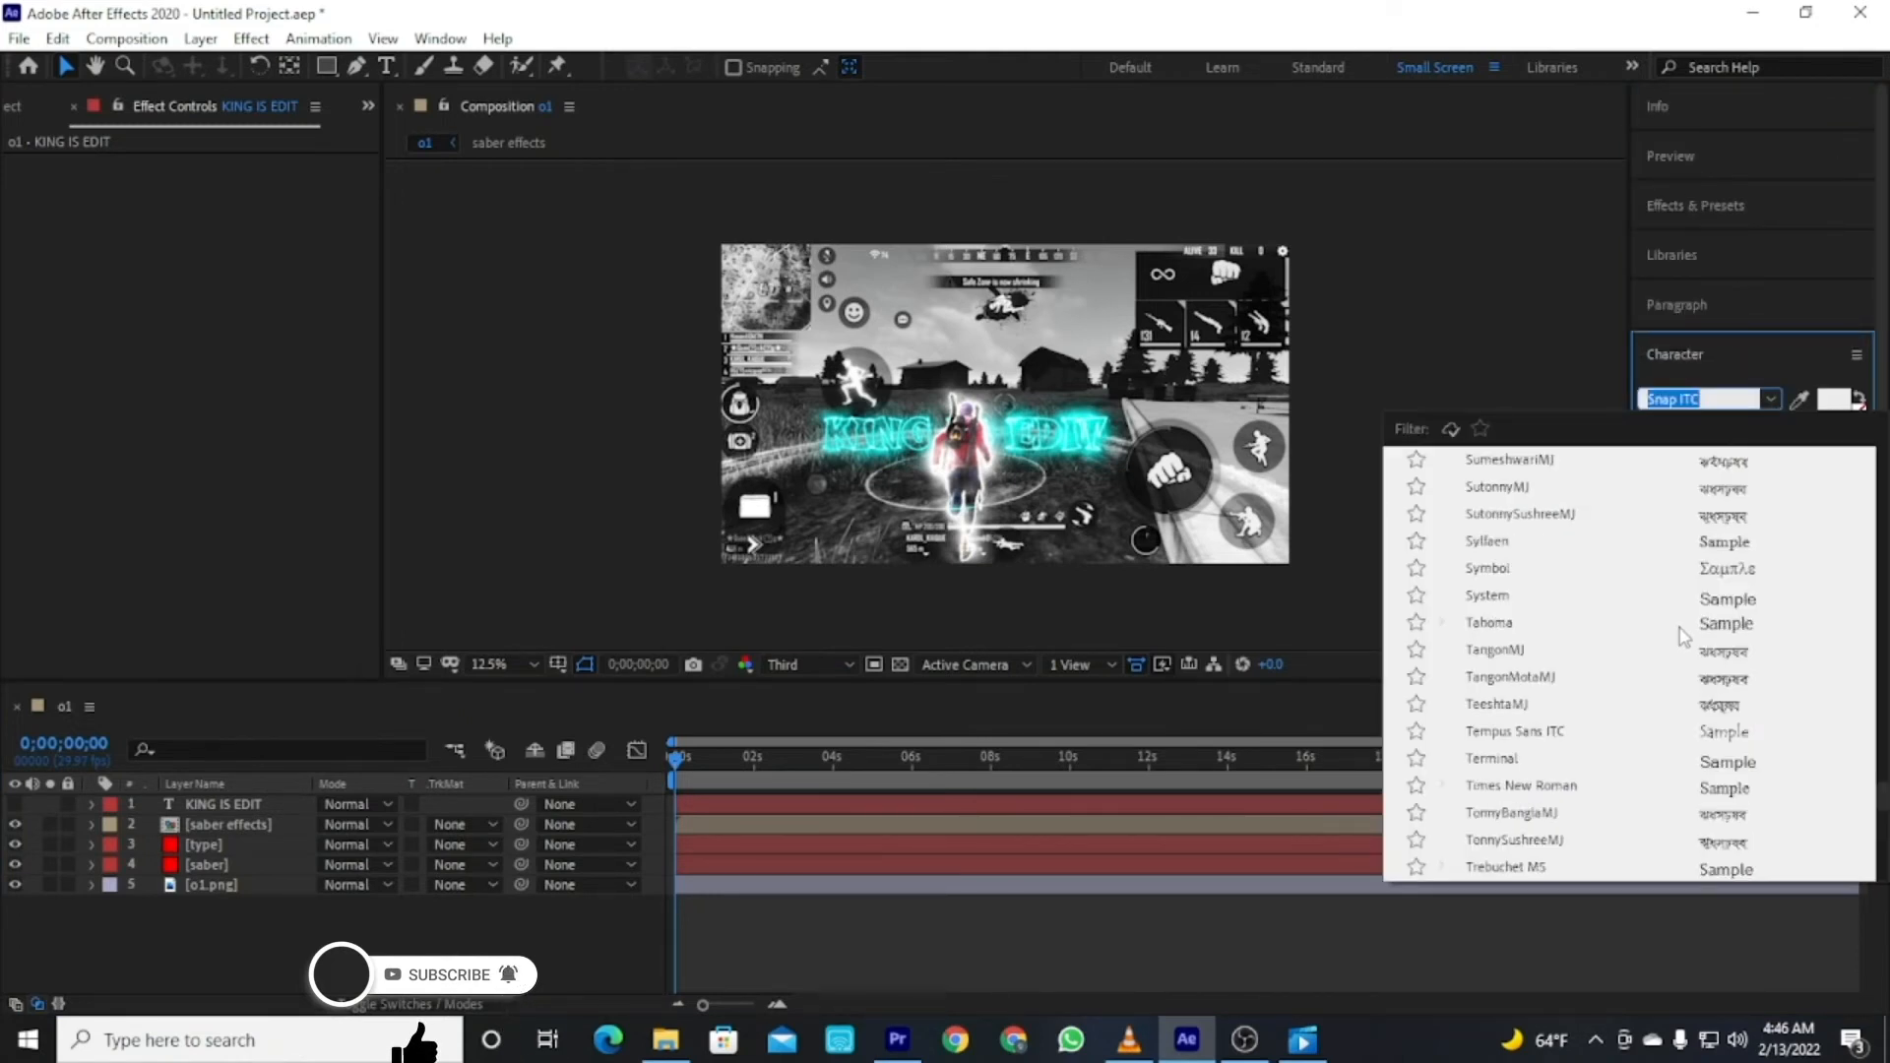
scroll(1685, 689, "down", 8)
scroll(1686, 727, "up", 4)
scroll(1686, 727, "up", 3)
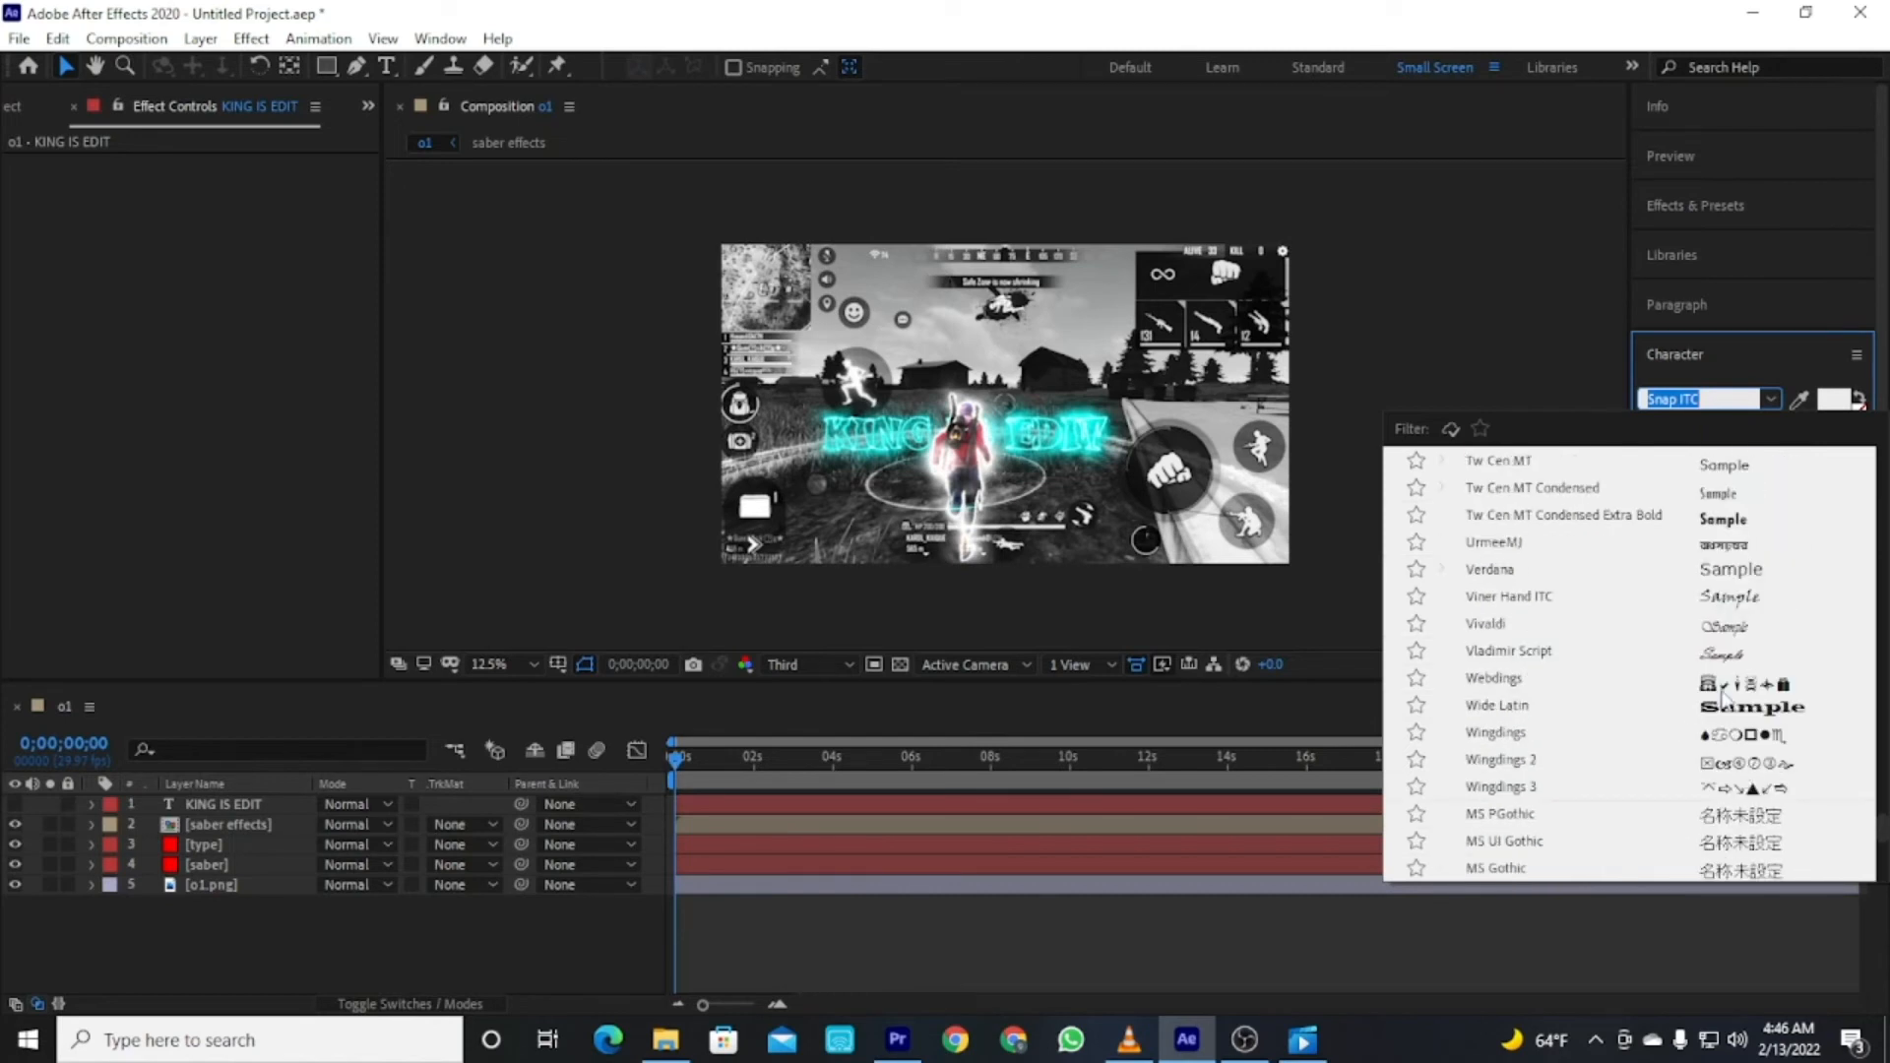
left_click(1718, 710)
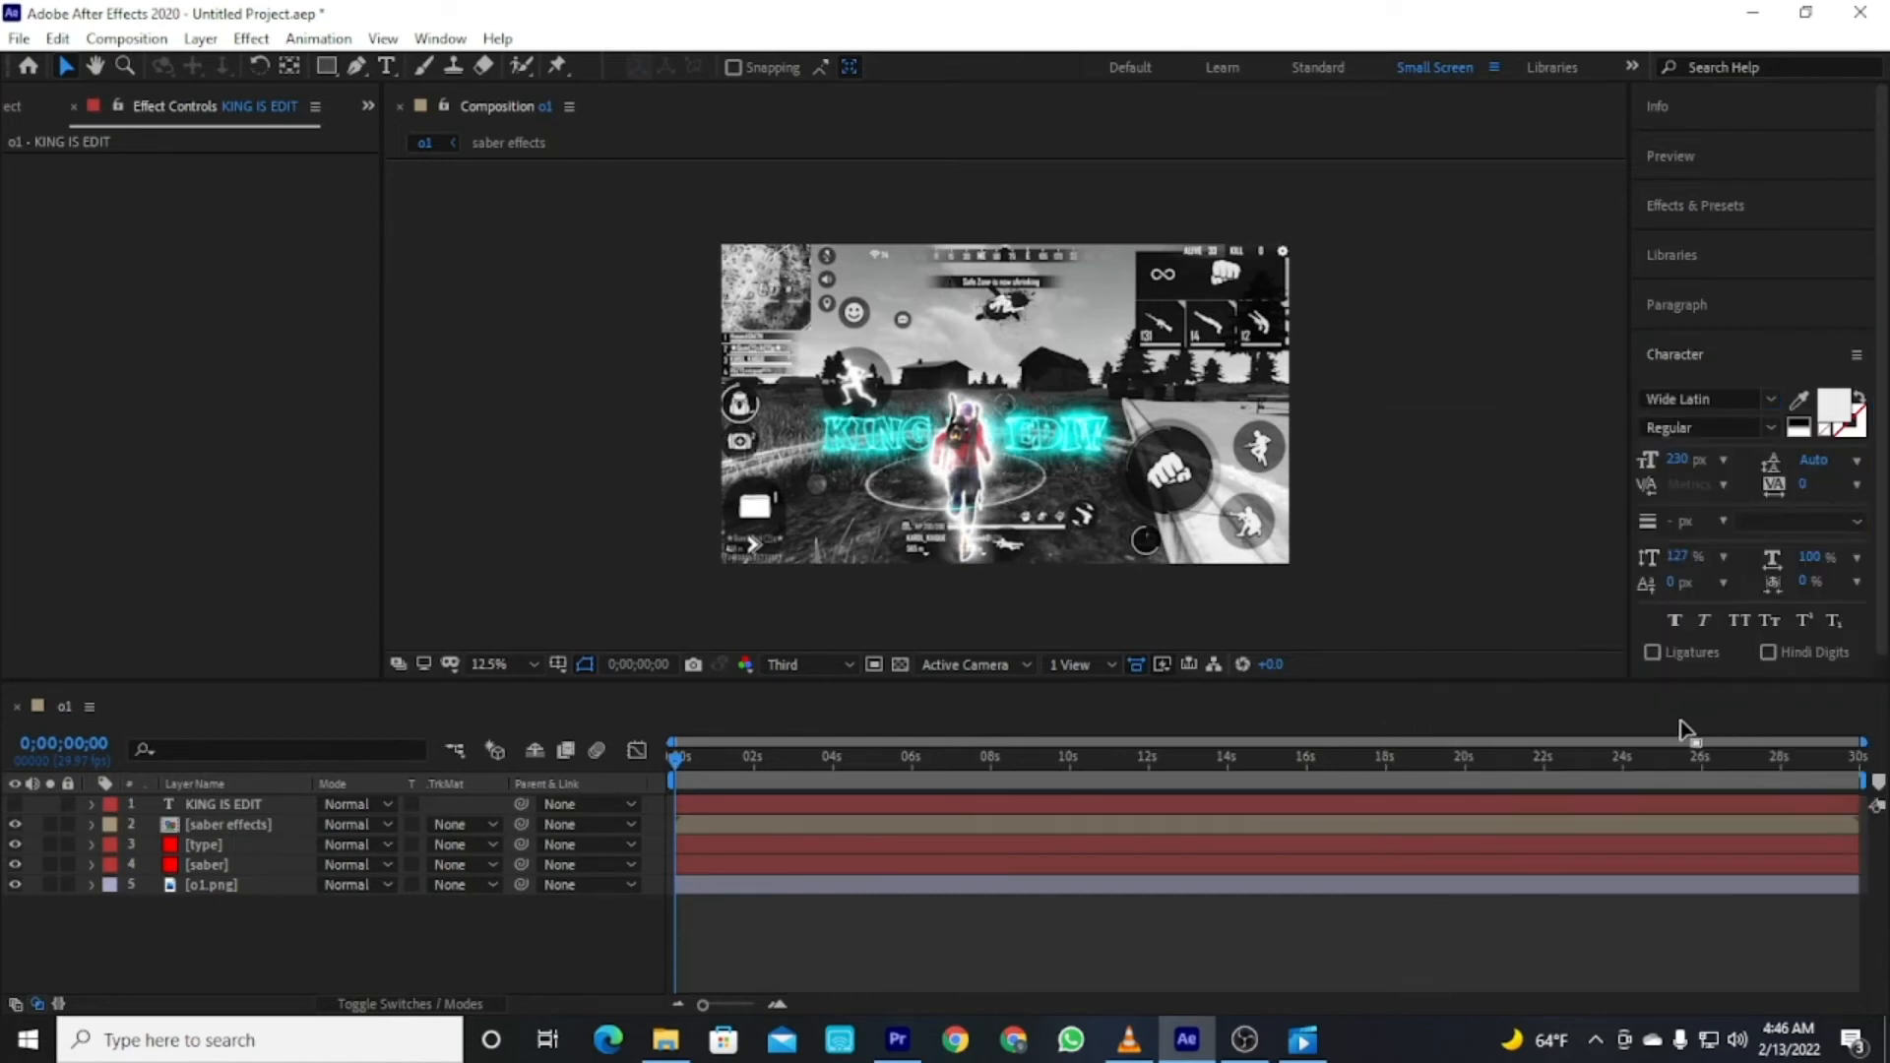
Select the KING IS EDIT layer, change its font to Wide Latin and preview the glow.
left_click(199, 802)
left_click(891, 433)
left_click(211, 982)
left_click(206, 802)
left_click(14, 804)
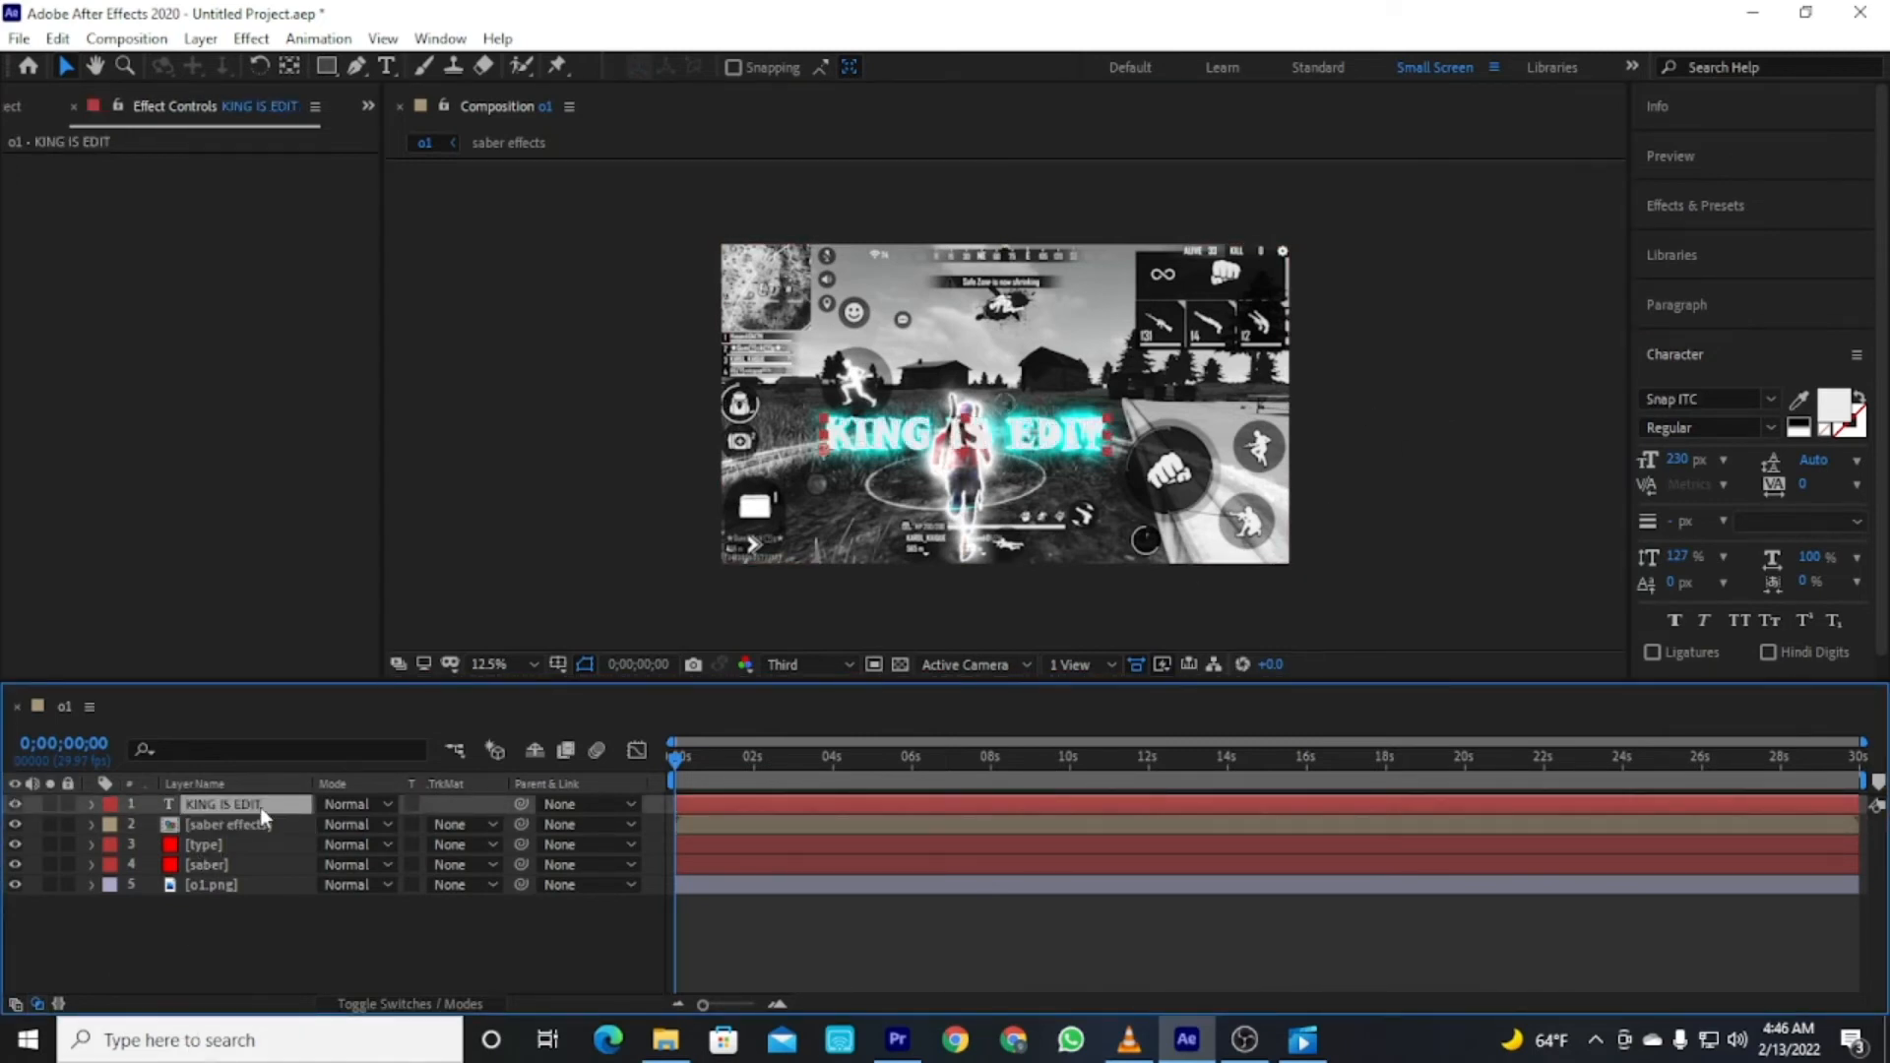
left_click(1779, 405)
scroll(1679, 596, "down", 5)
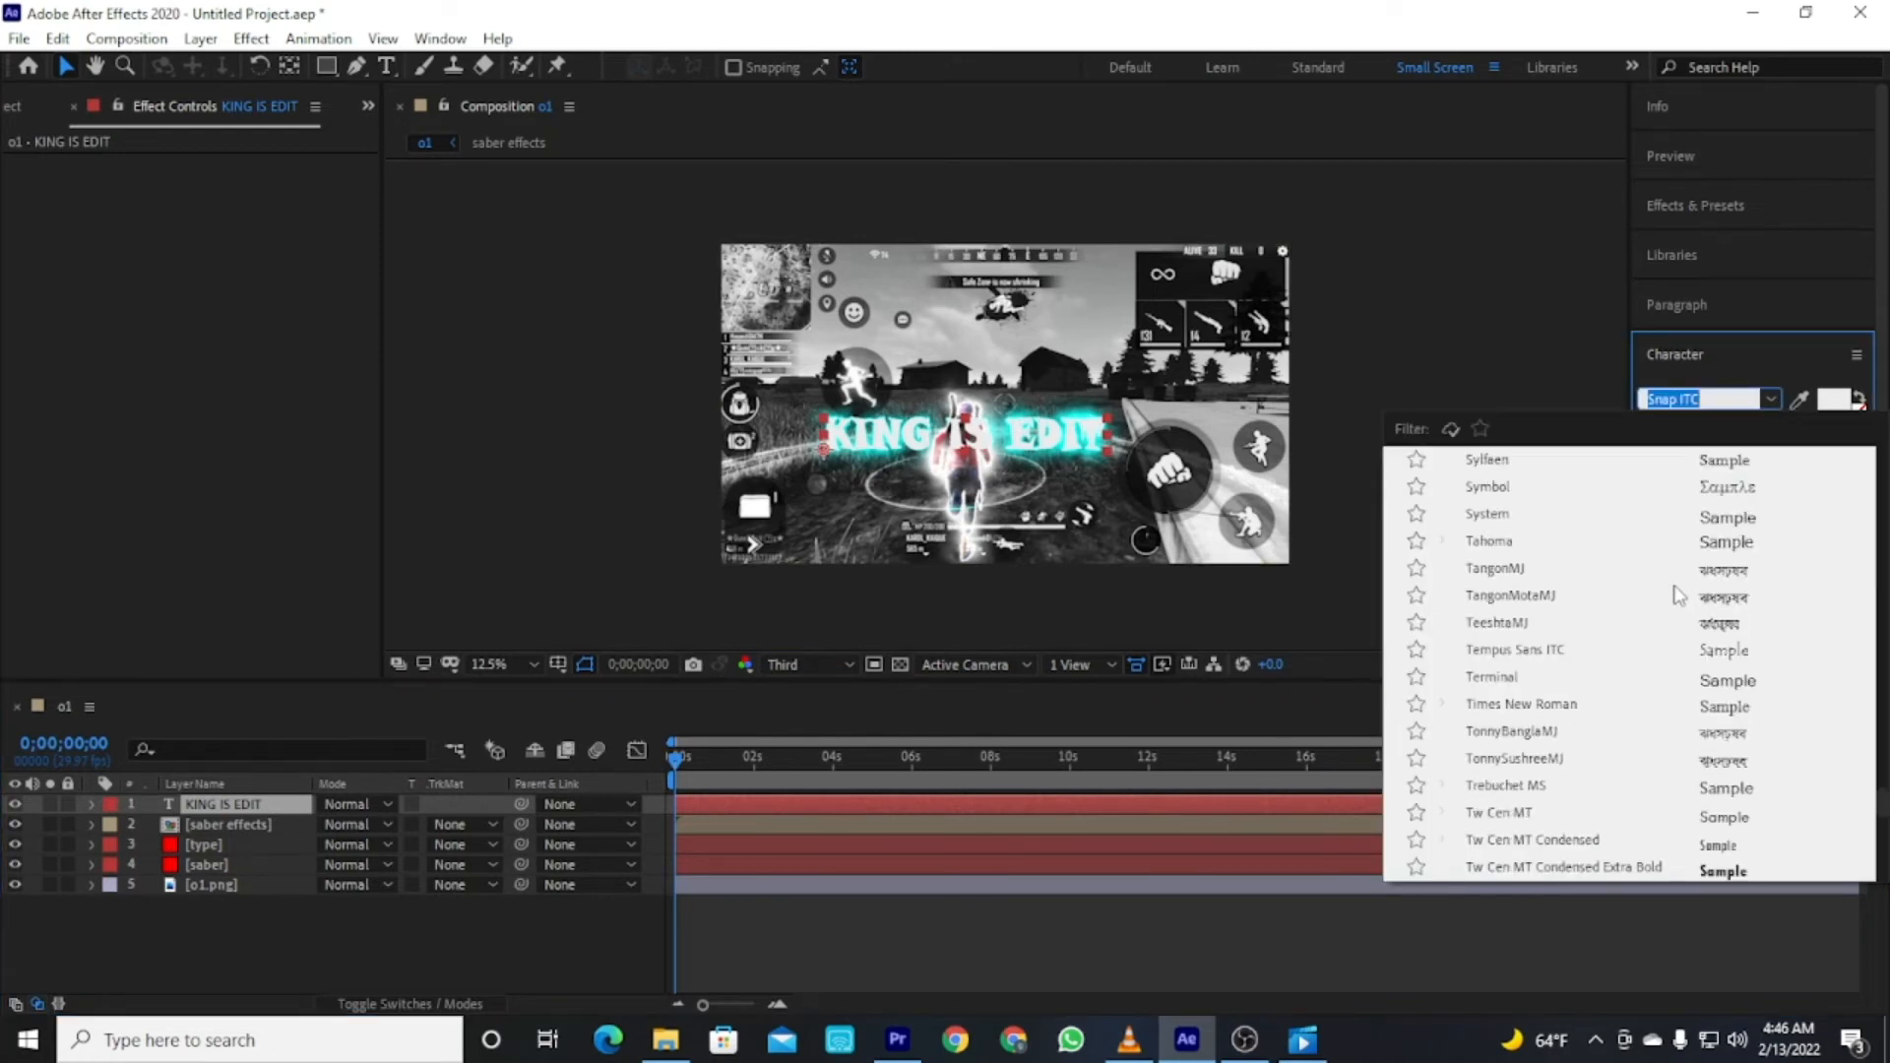
left_click(1738, 745)
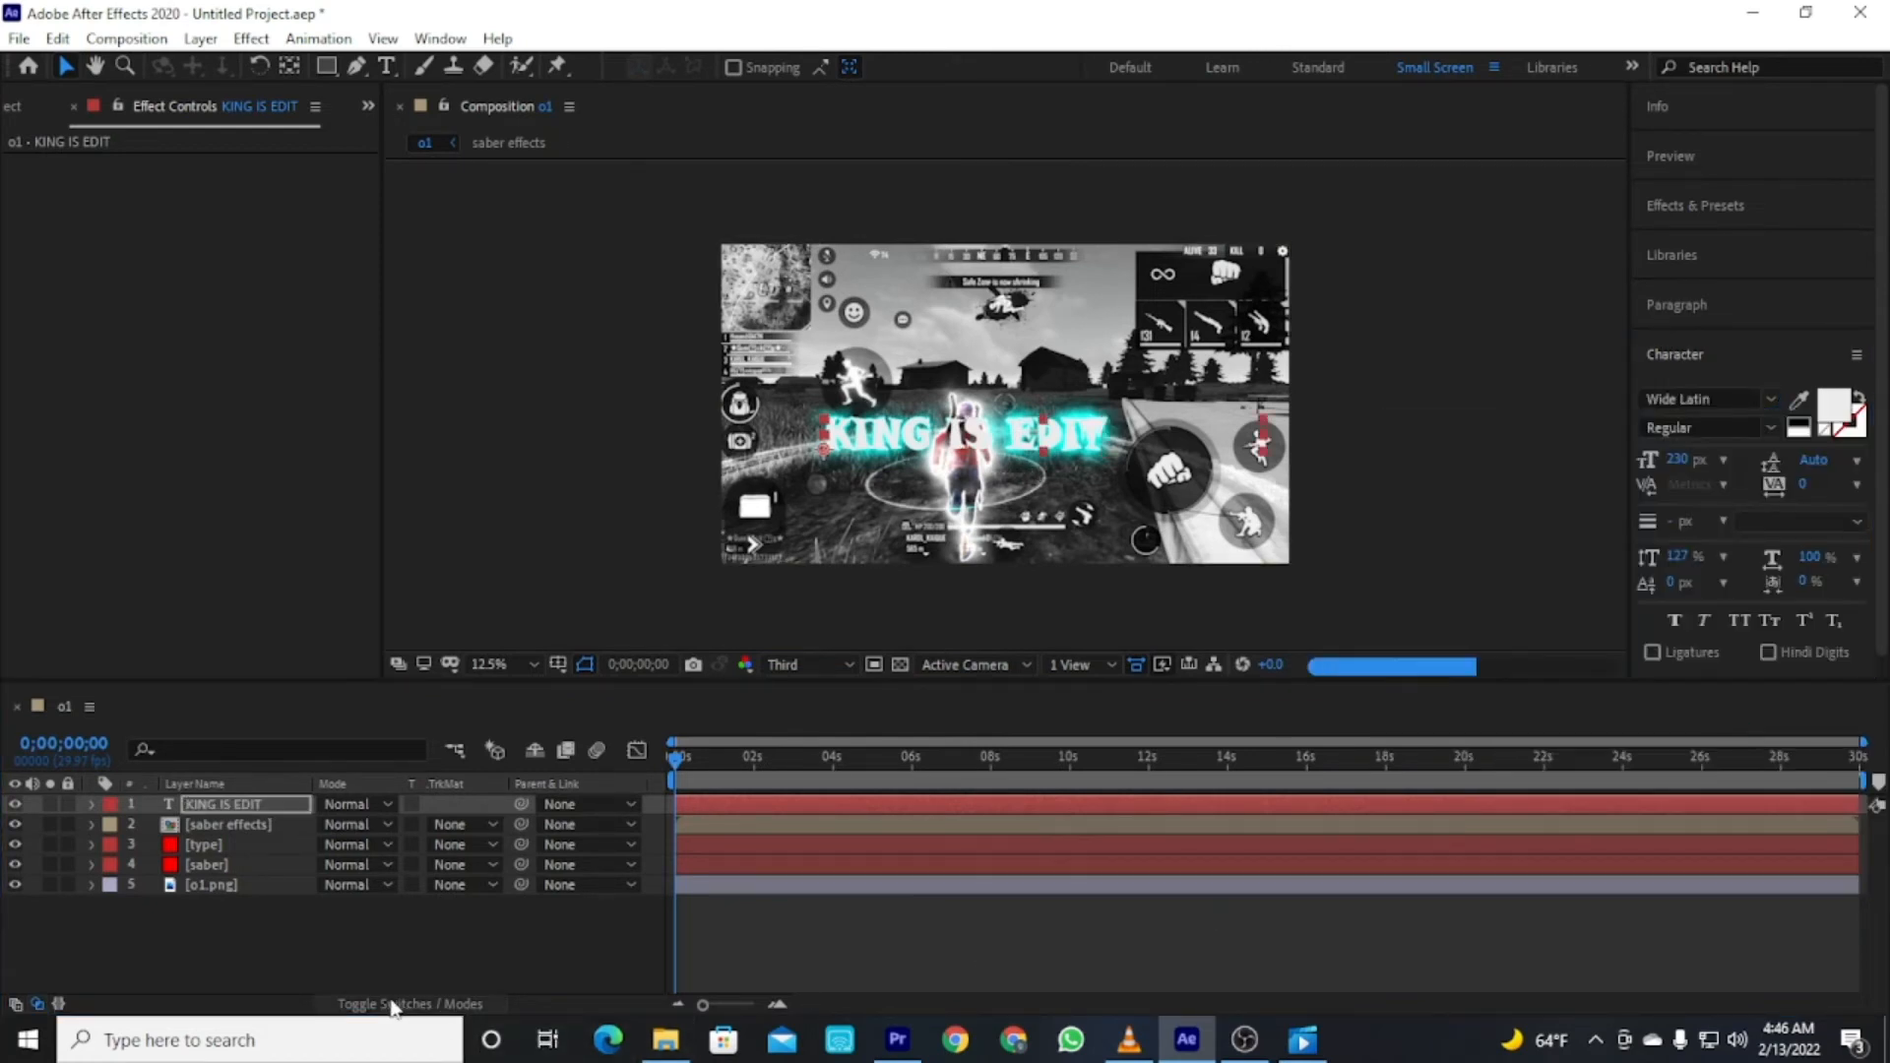
left_click(511, 918)
left_click(14, 805)
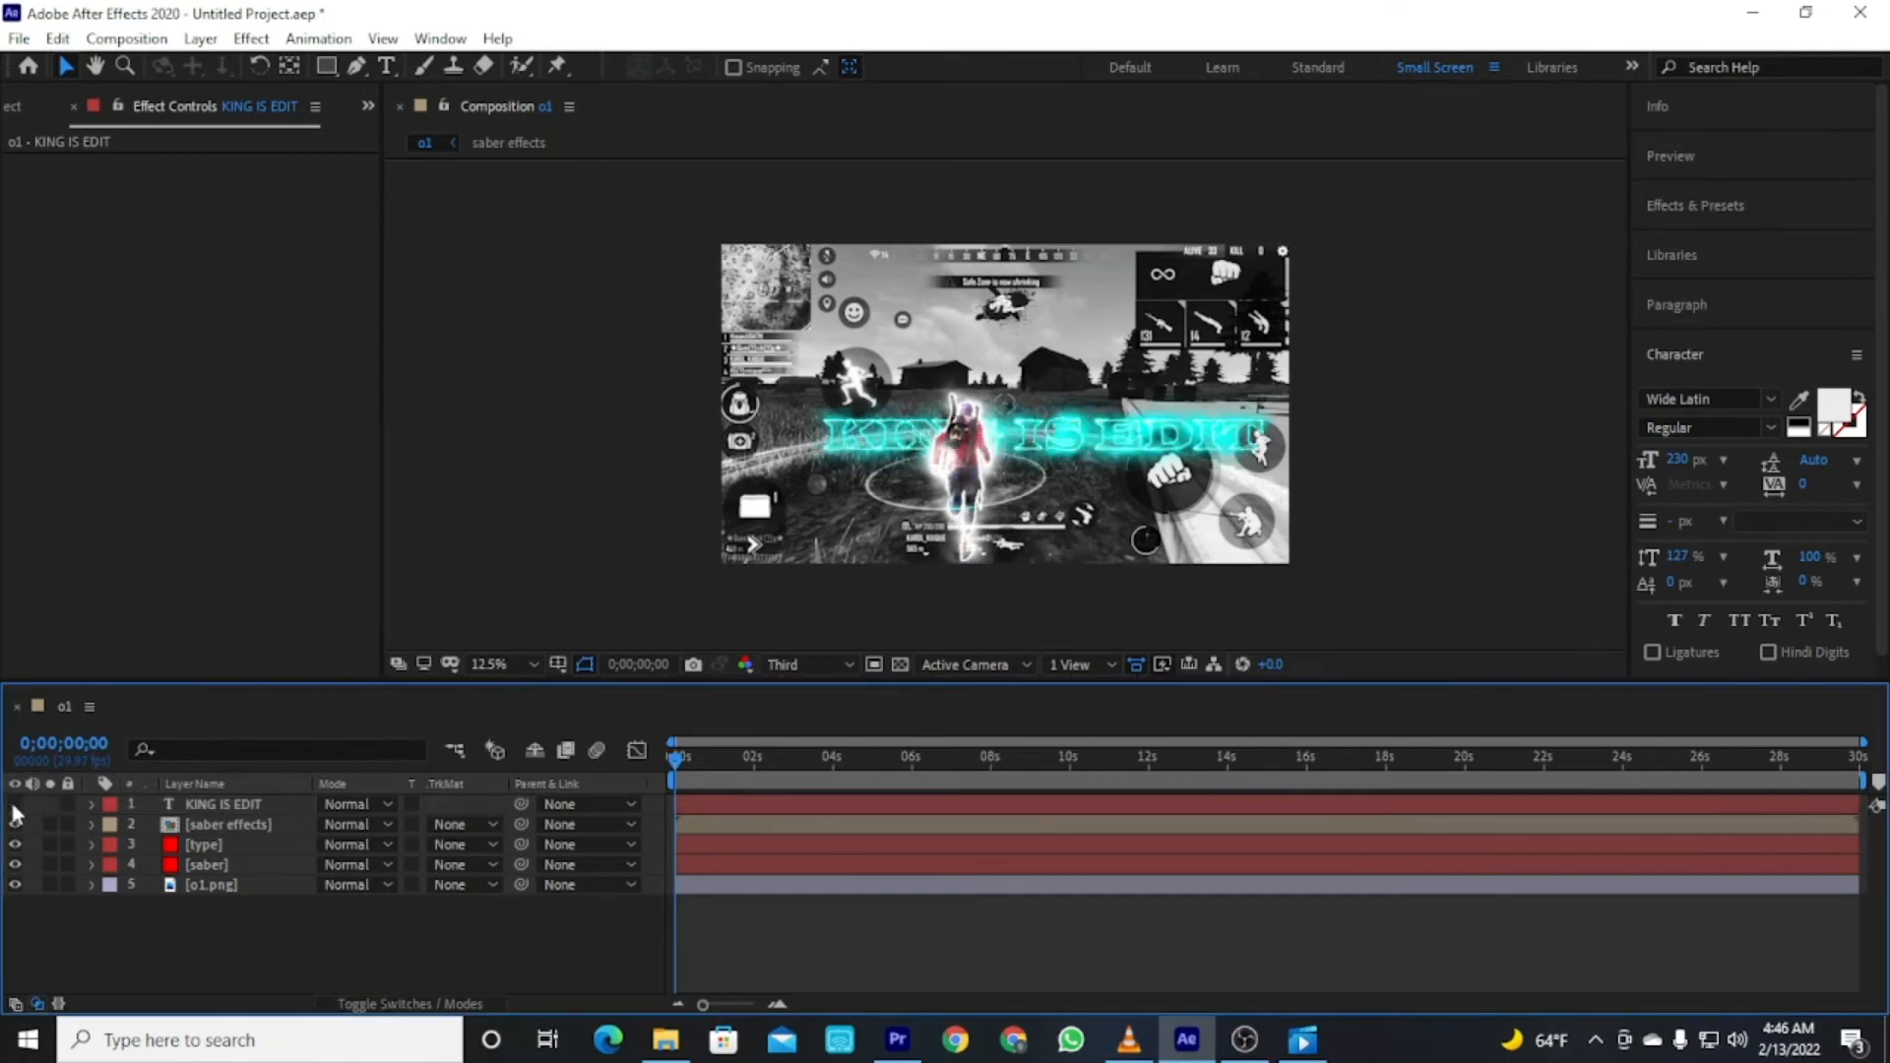
Move the KING IS EDIT text slightly left.
left_click(15, 805)
left_click_drag(1058, 451, 1024, 452)
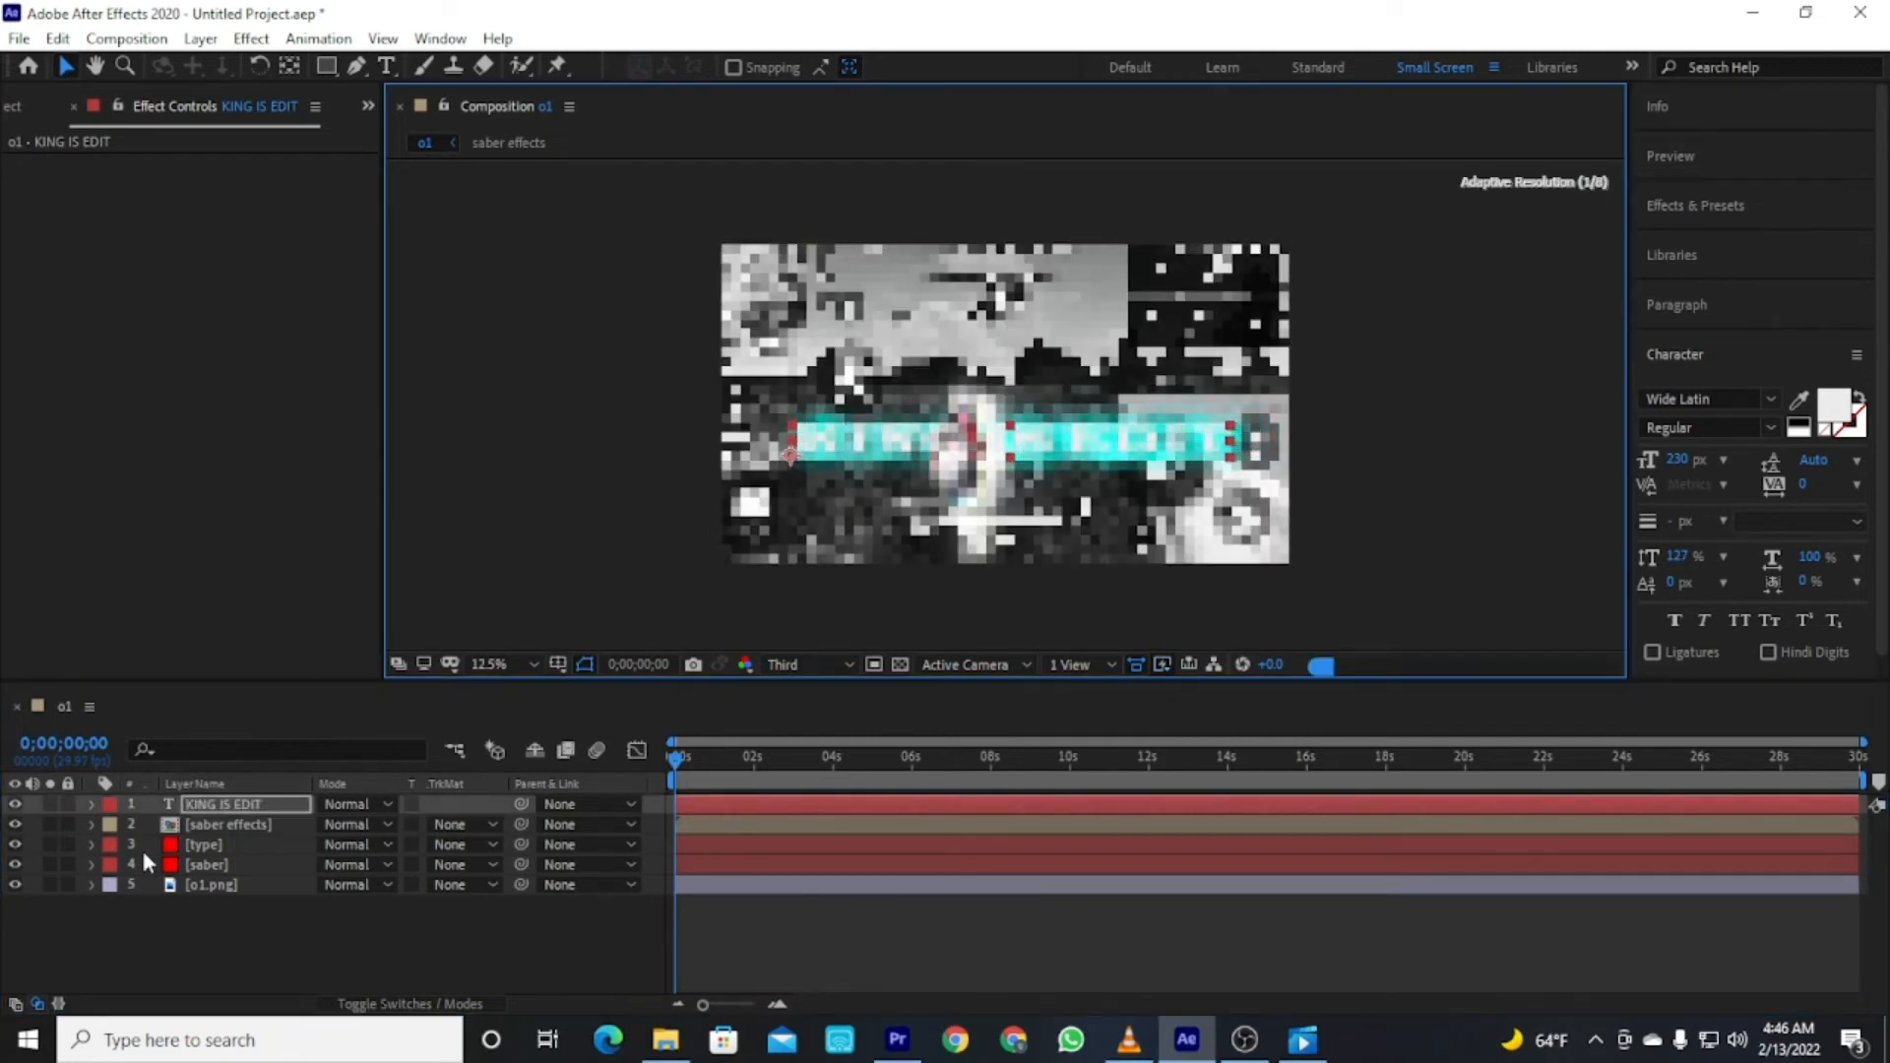
left_click(15, 805)
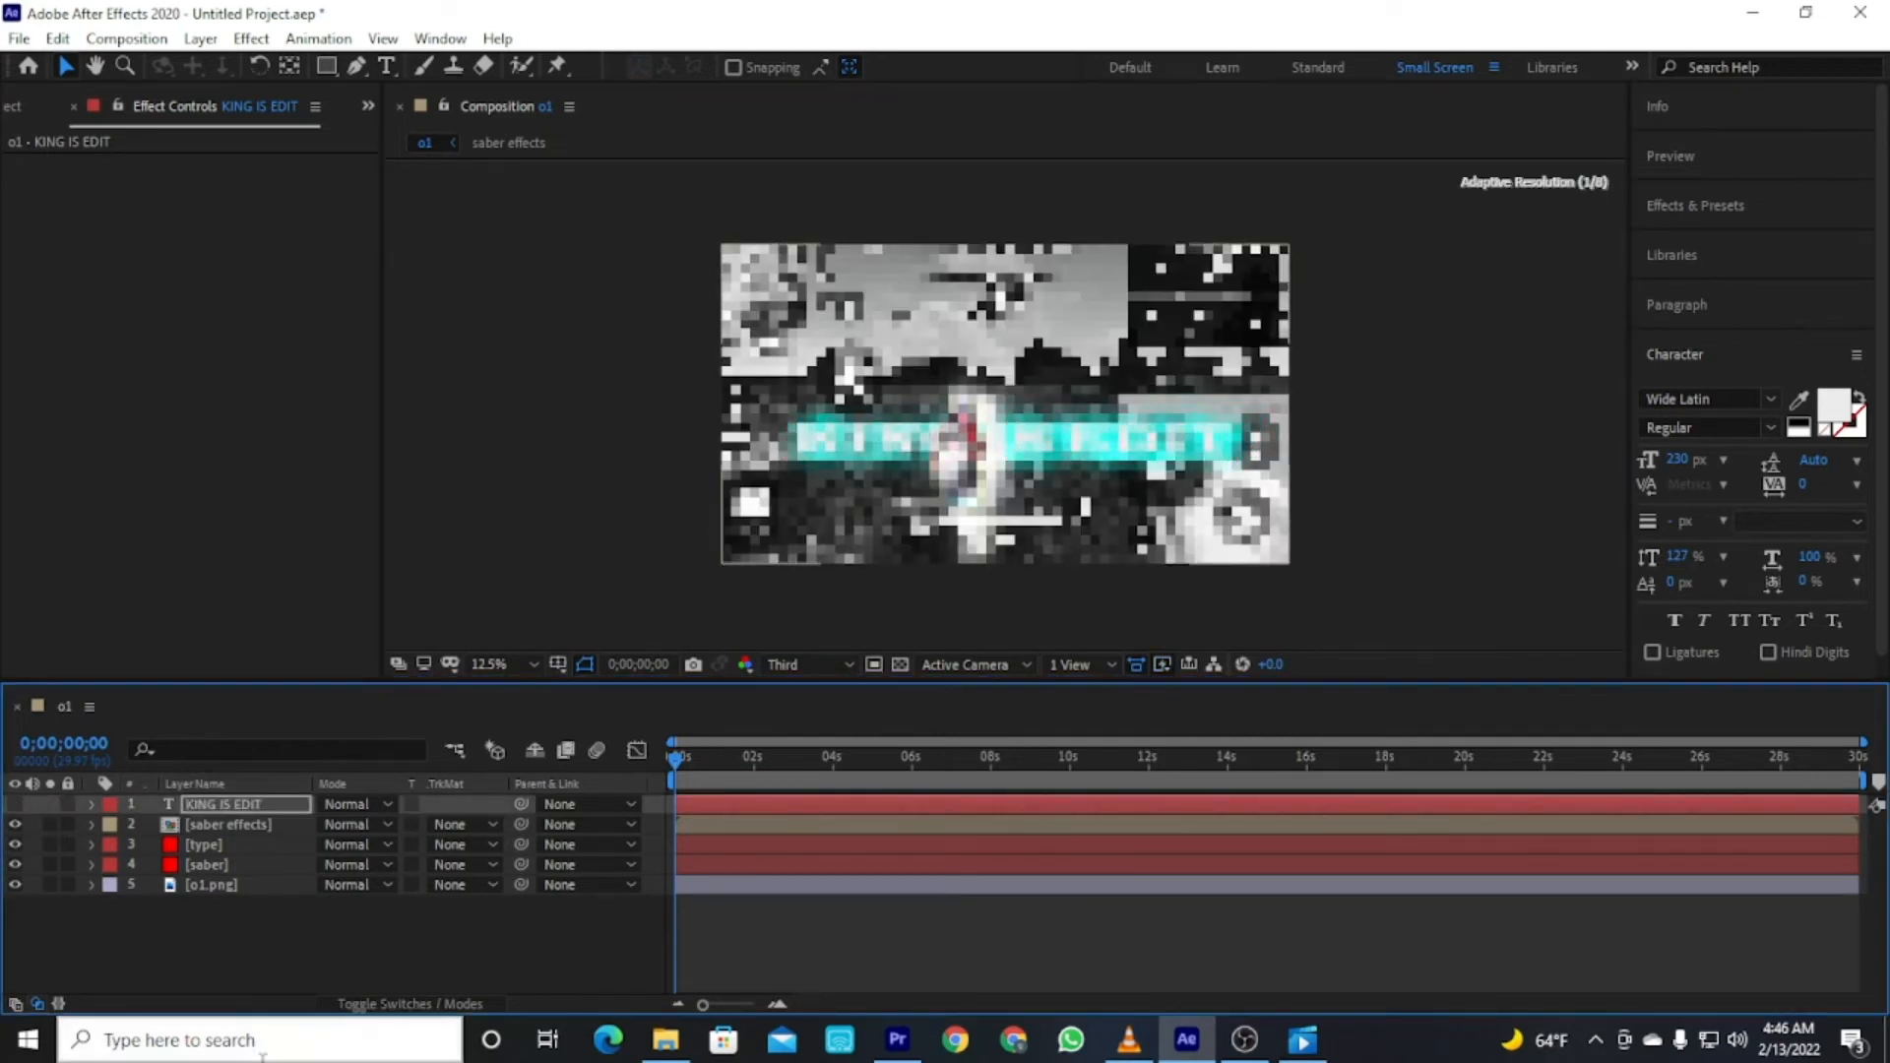
left_click(430, 961)
left_click_drag(686, 757, 640, 758)
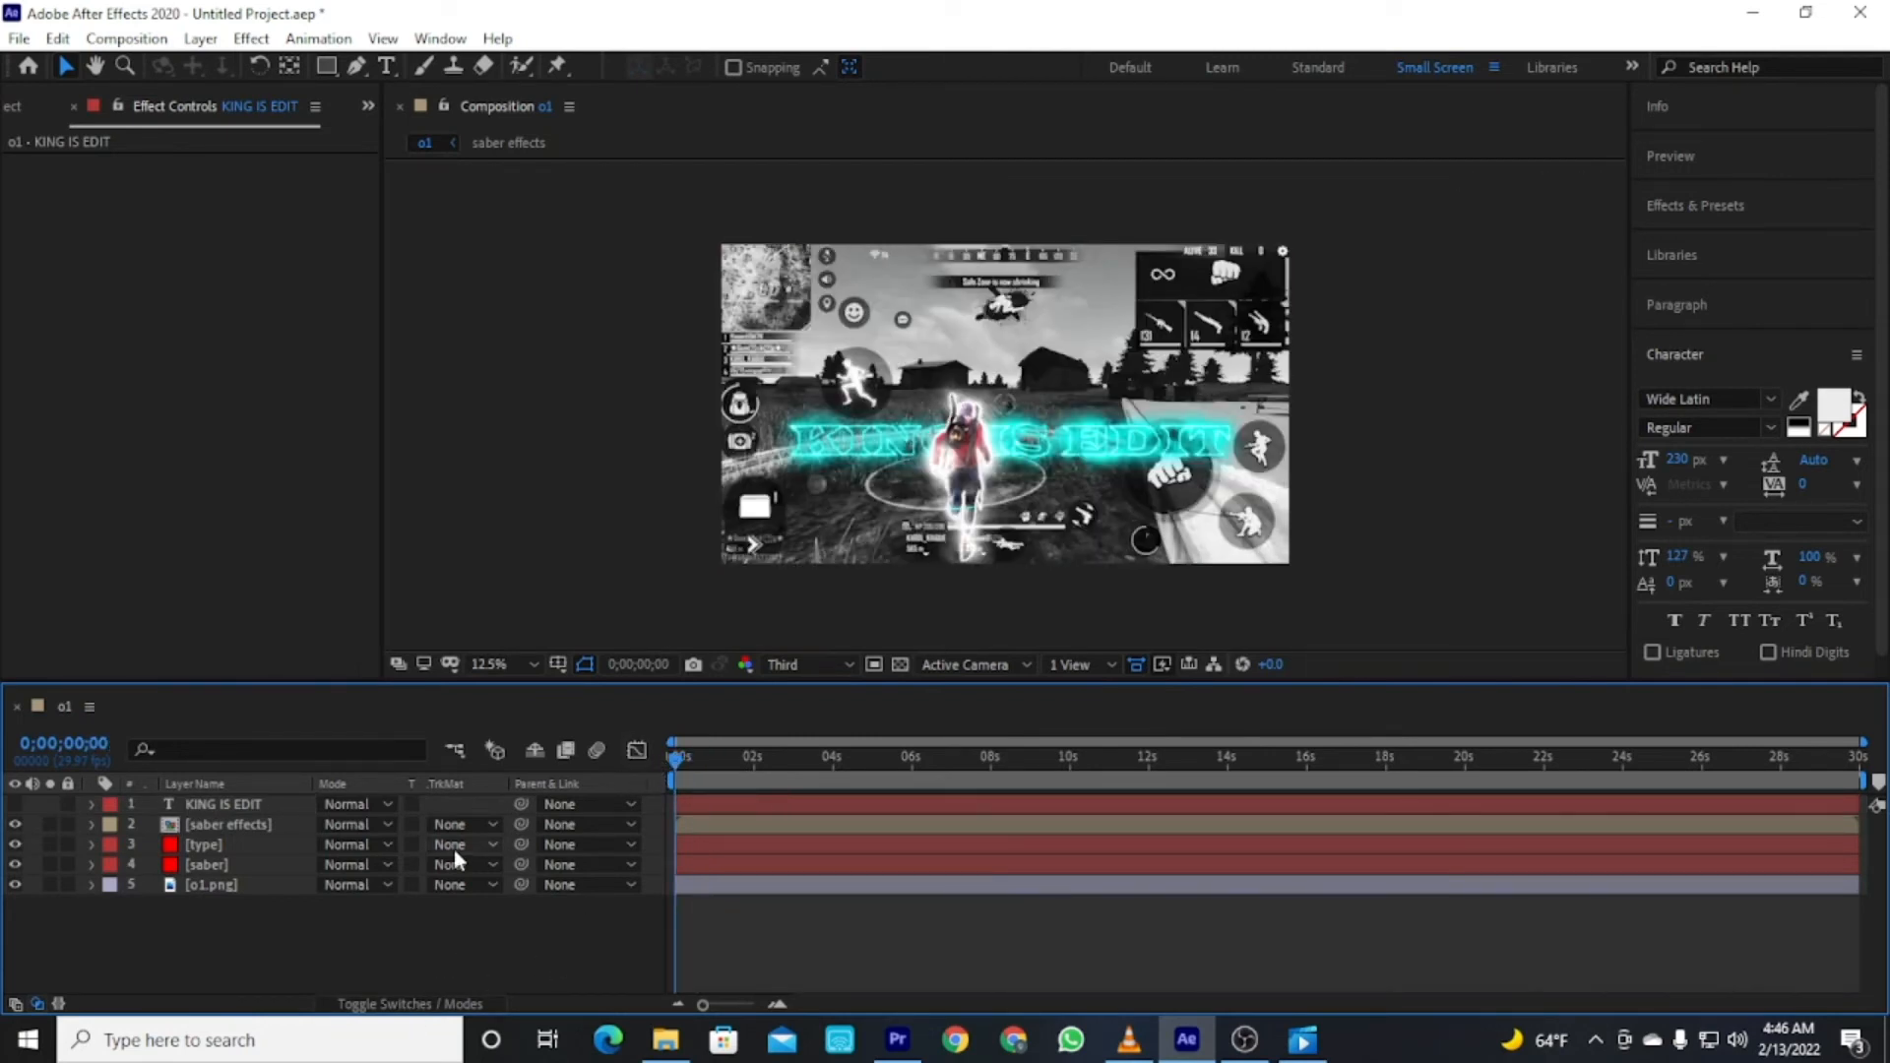
left_click(22, 104)
double_click(186, 537)
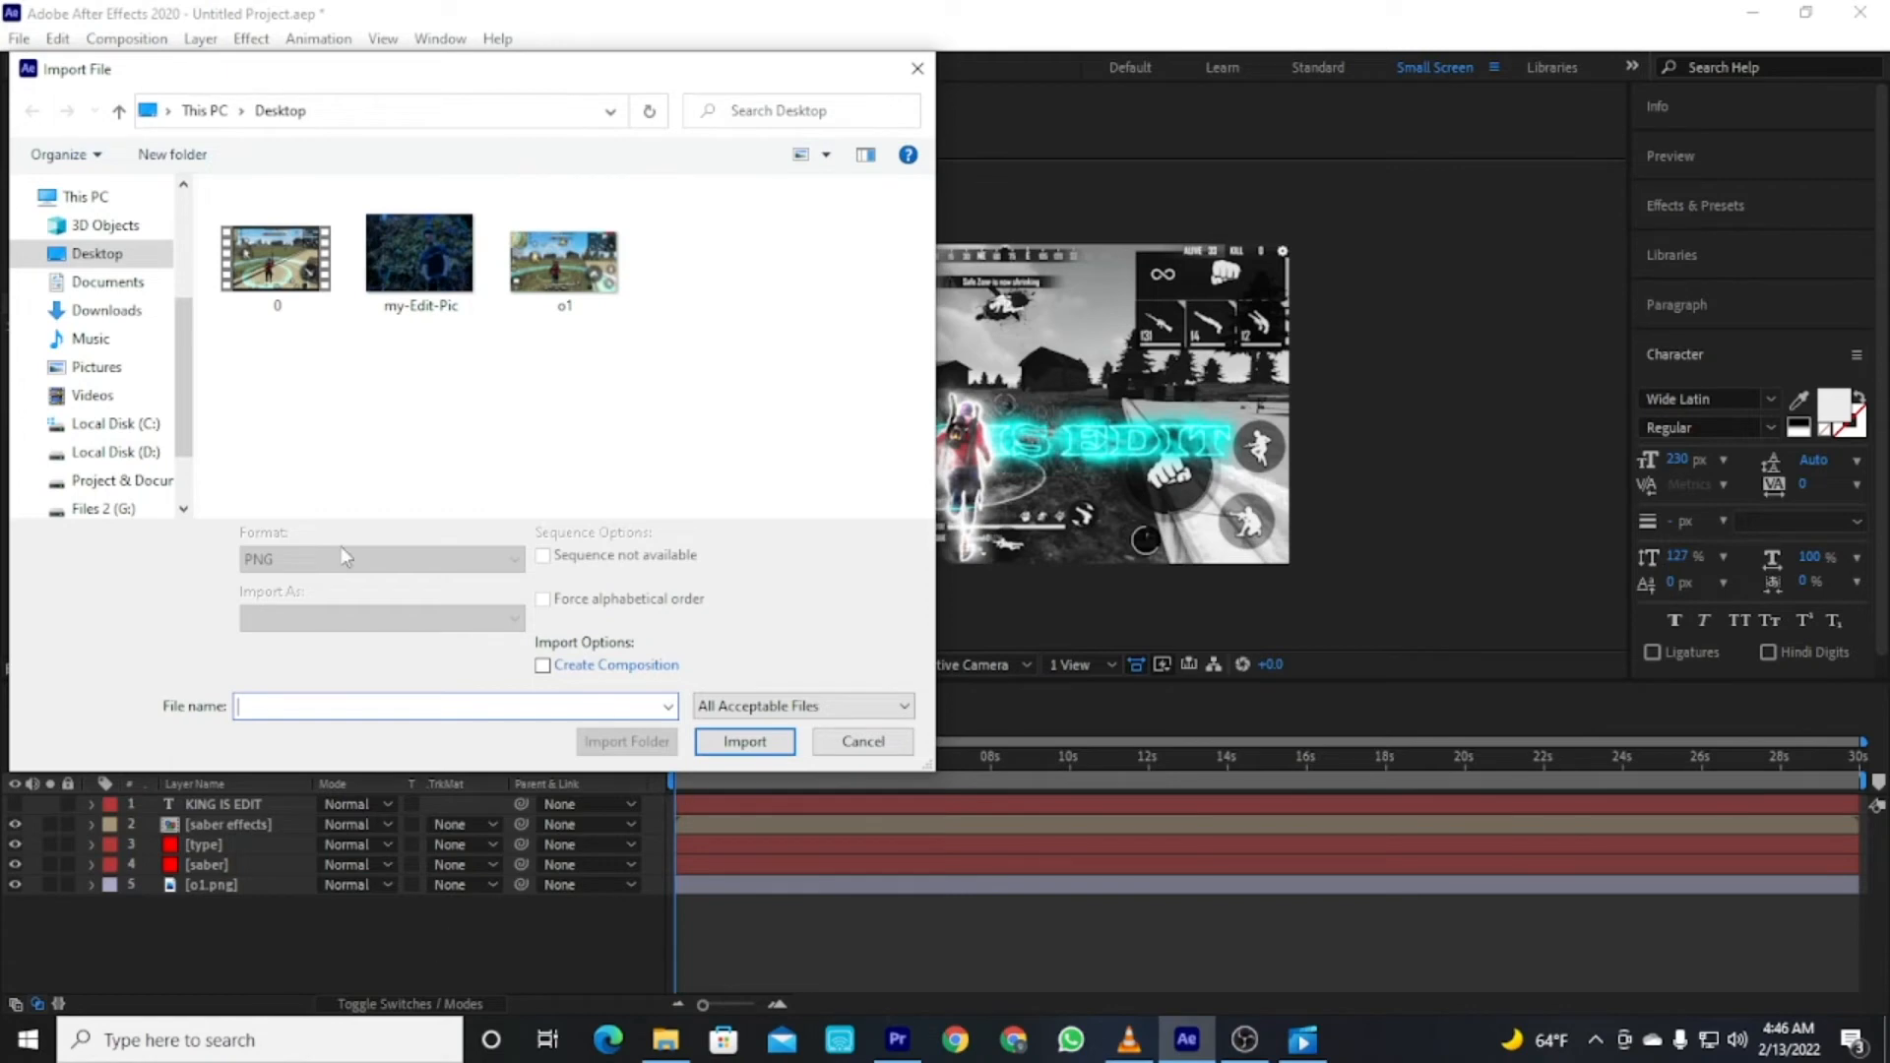
left_click(884, 744)
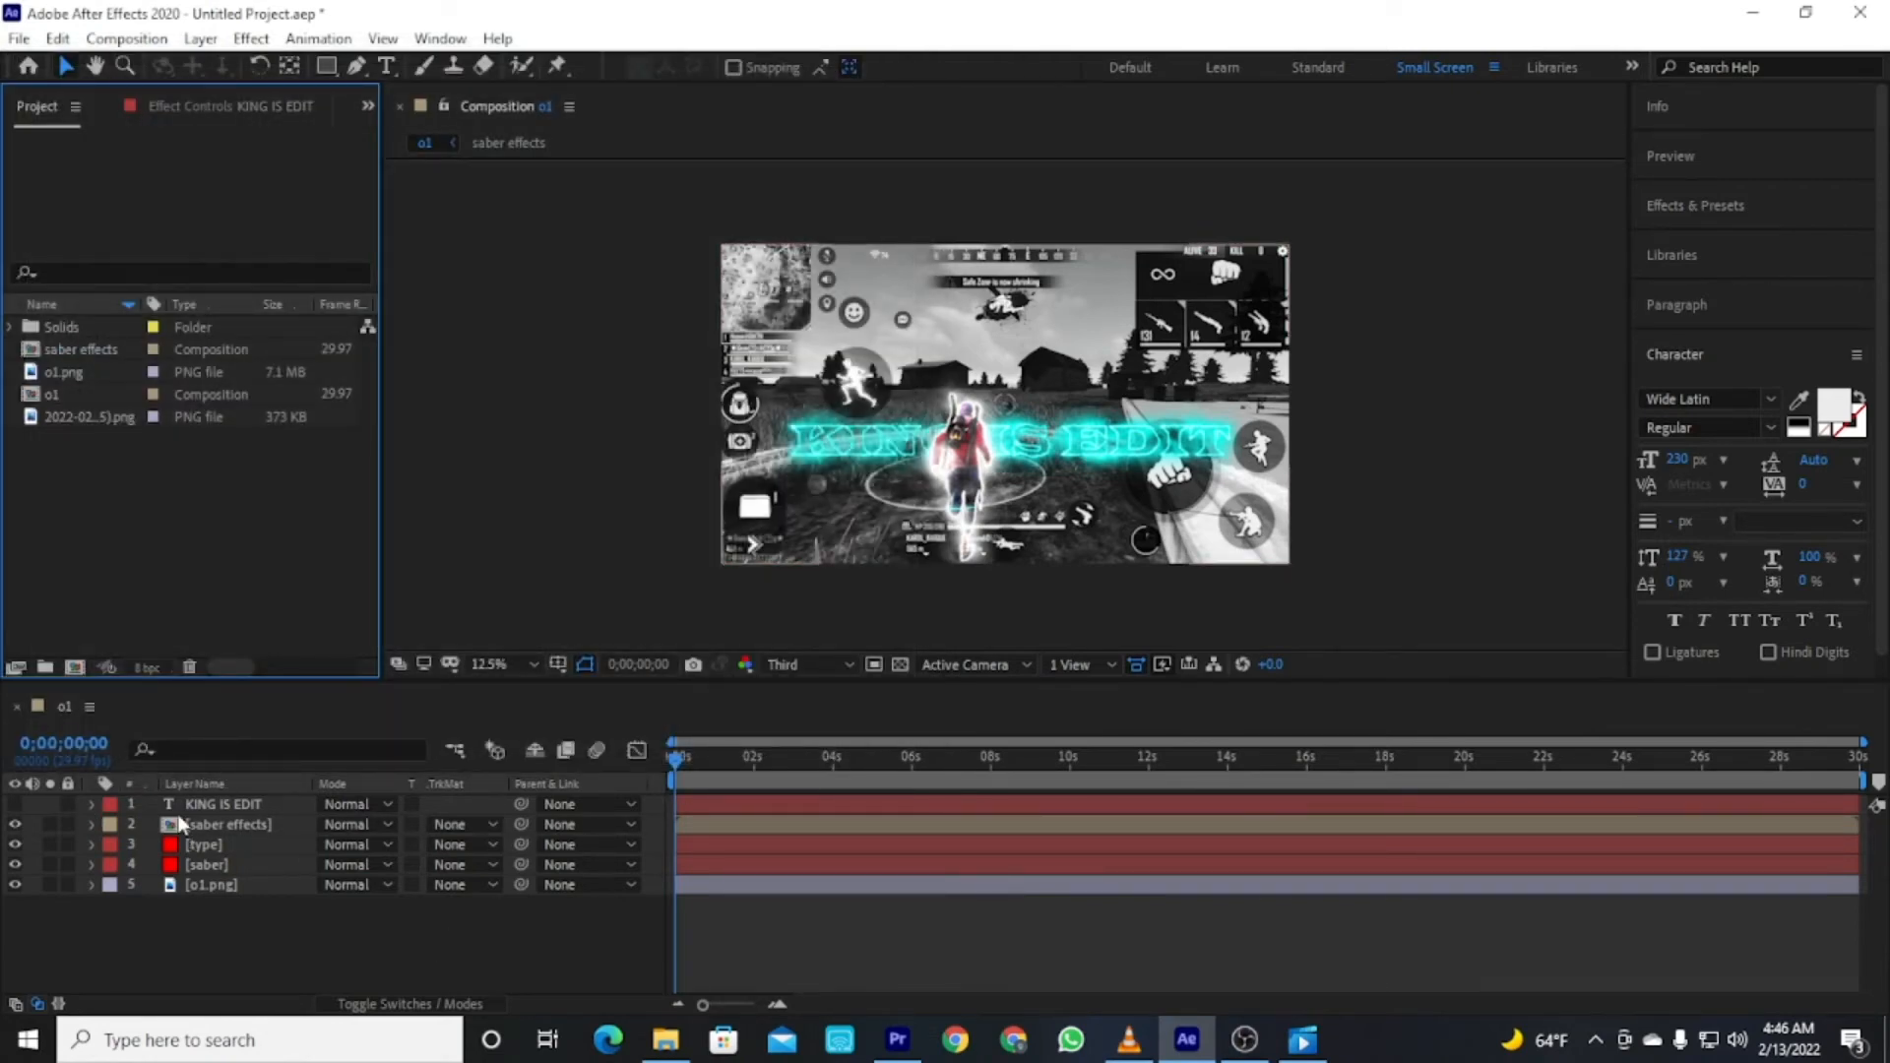
left_click(224, 830)
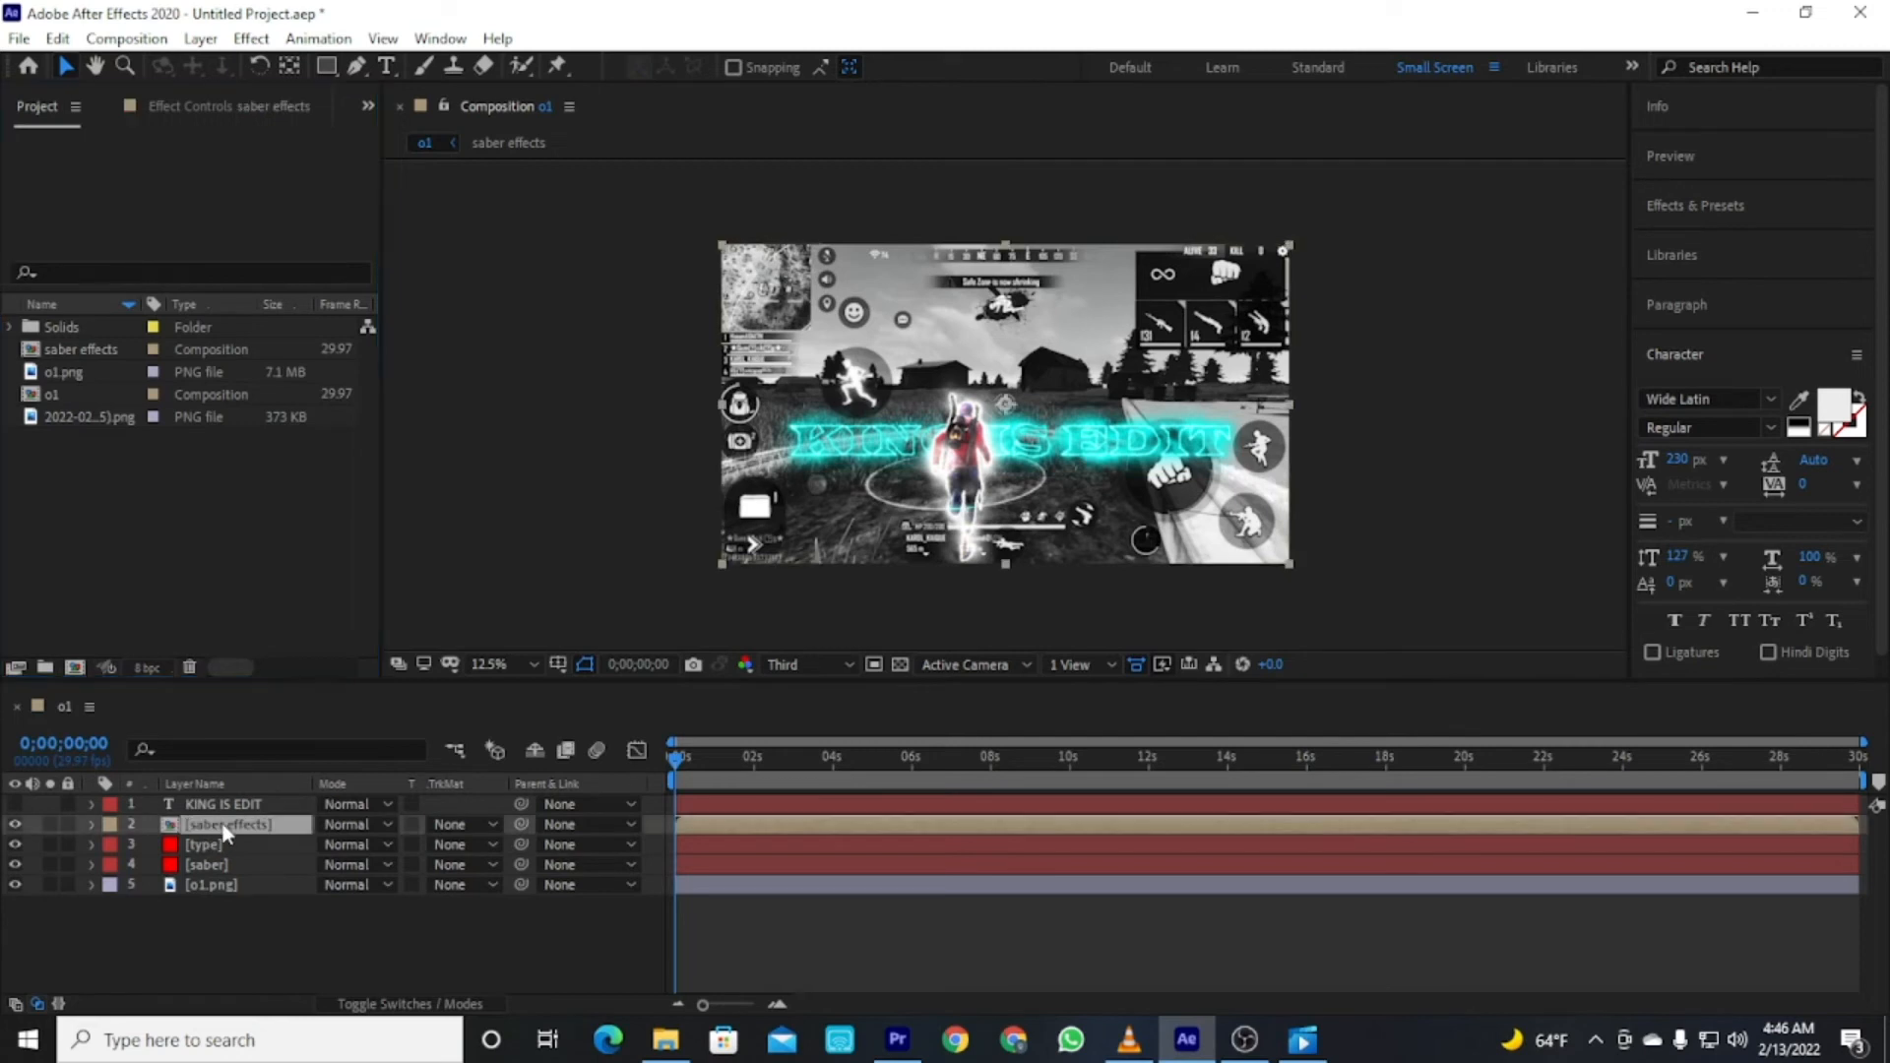
Open the saber effects precomp, scrub its timeline to preview, and return to the o1 composition.
double_click(193, 827)
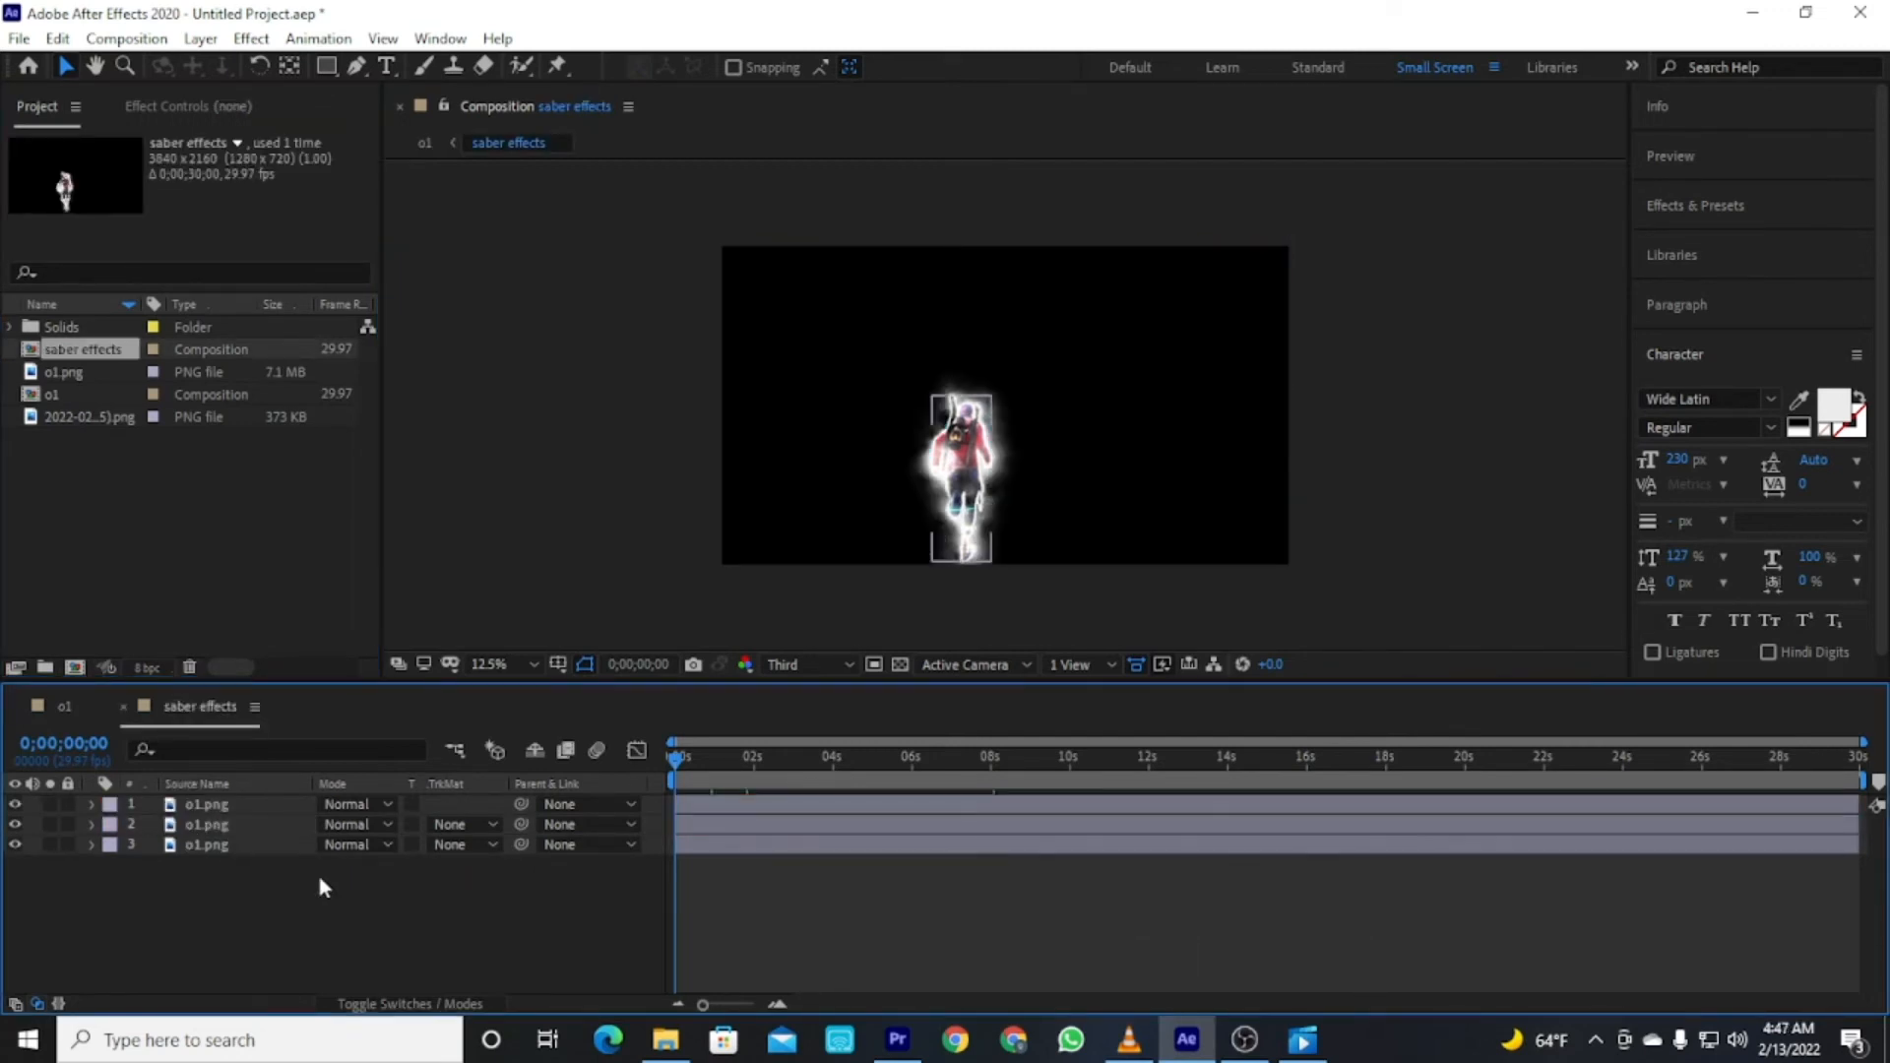
left_click(976, 773)
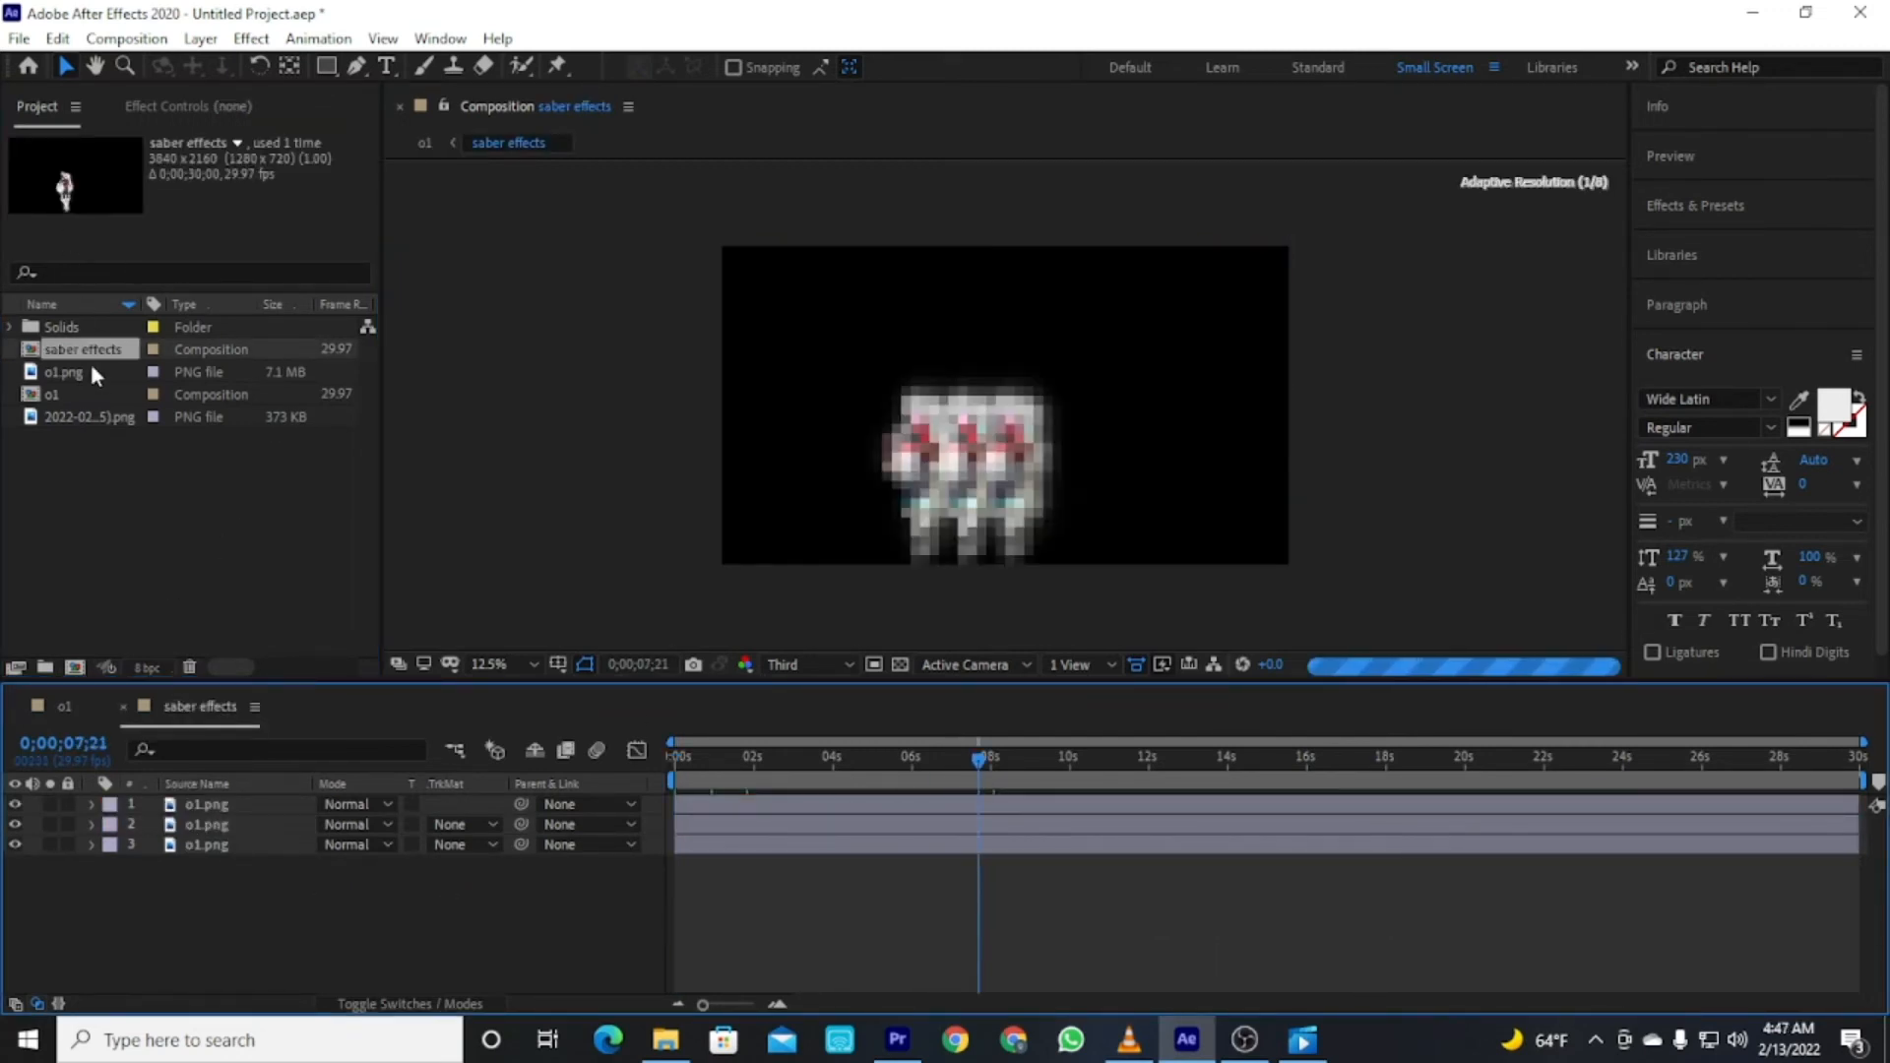
left_click(62, 703)
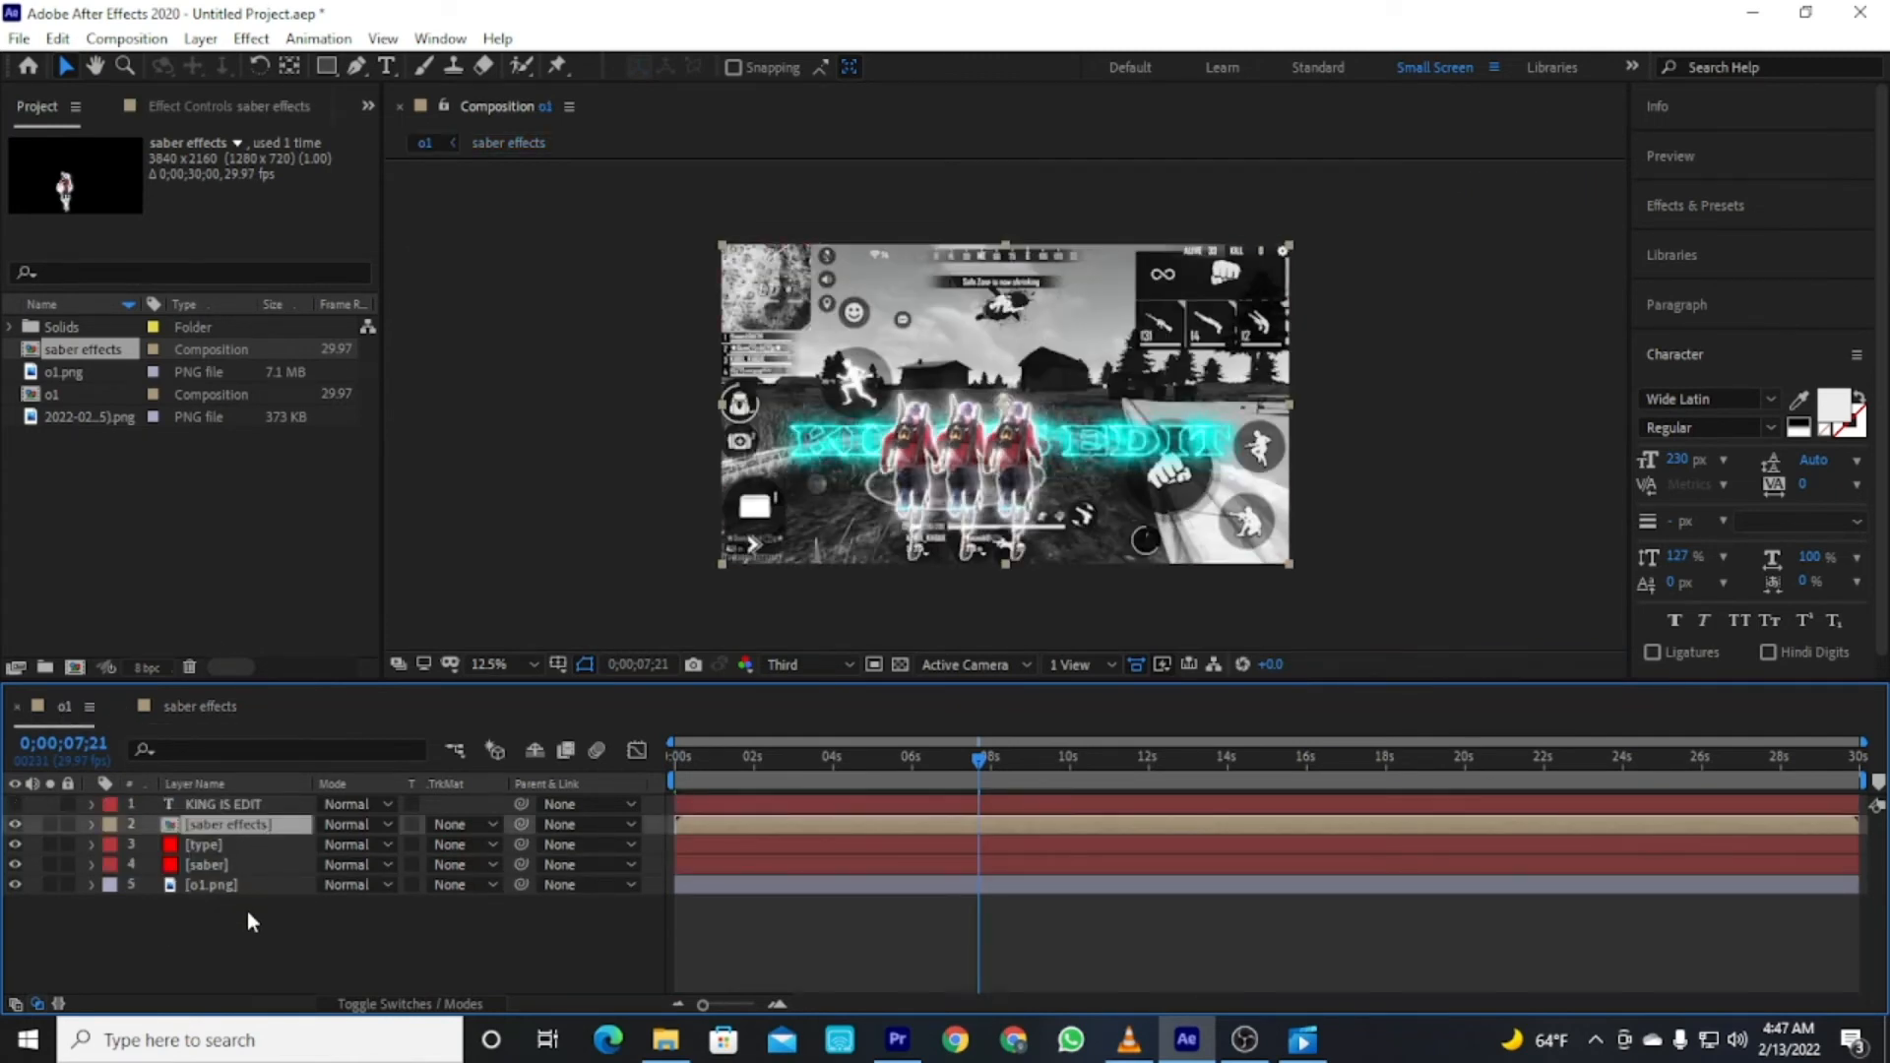
Import Ariyan (2).mp4 from the game video folder on Local Disk (D:).
left_click(226, 932)
double_click(103, 530)
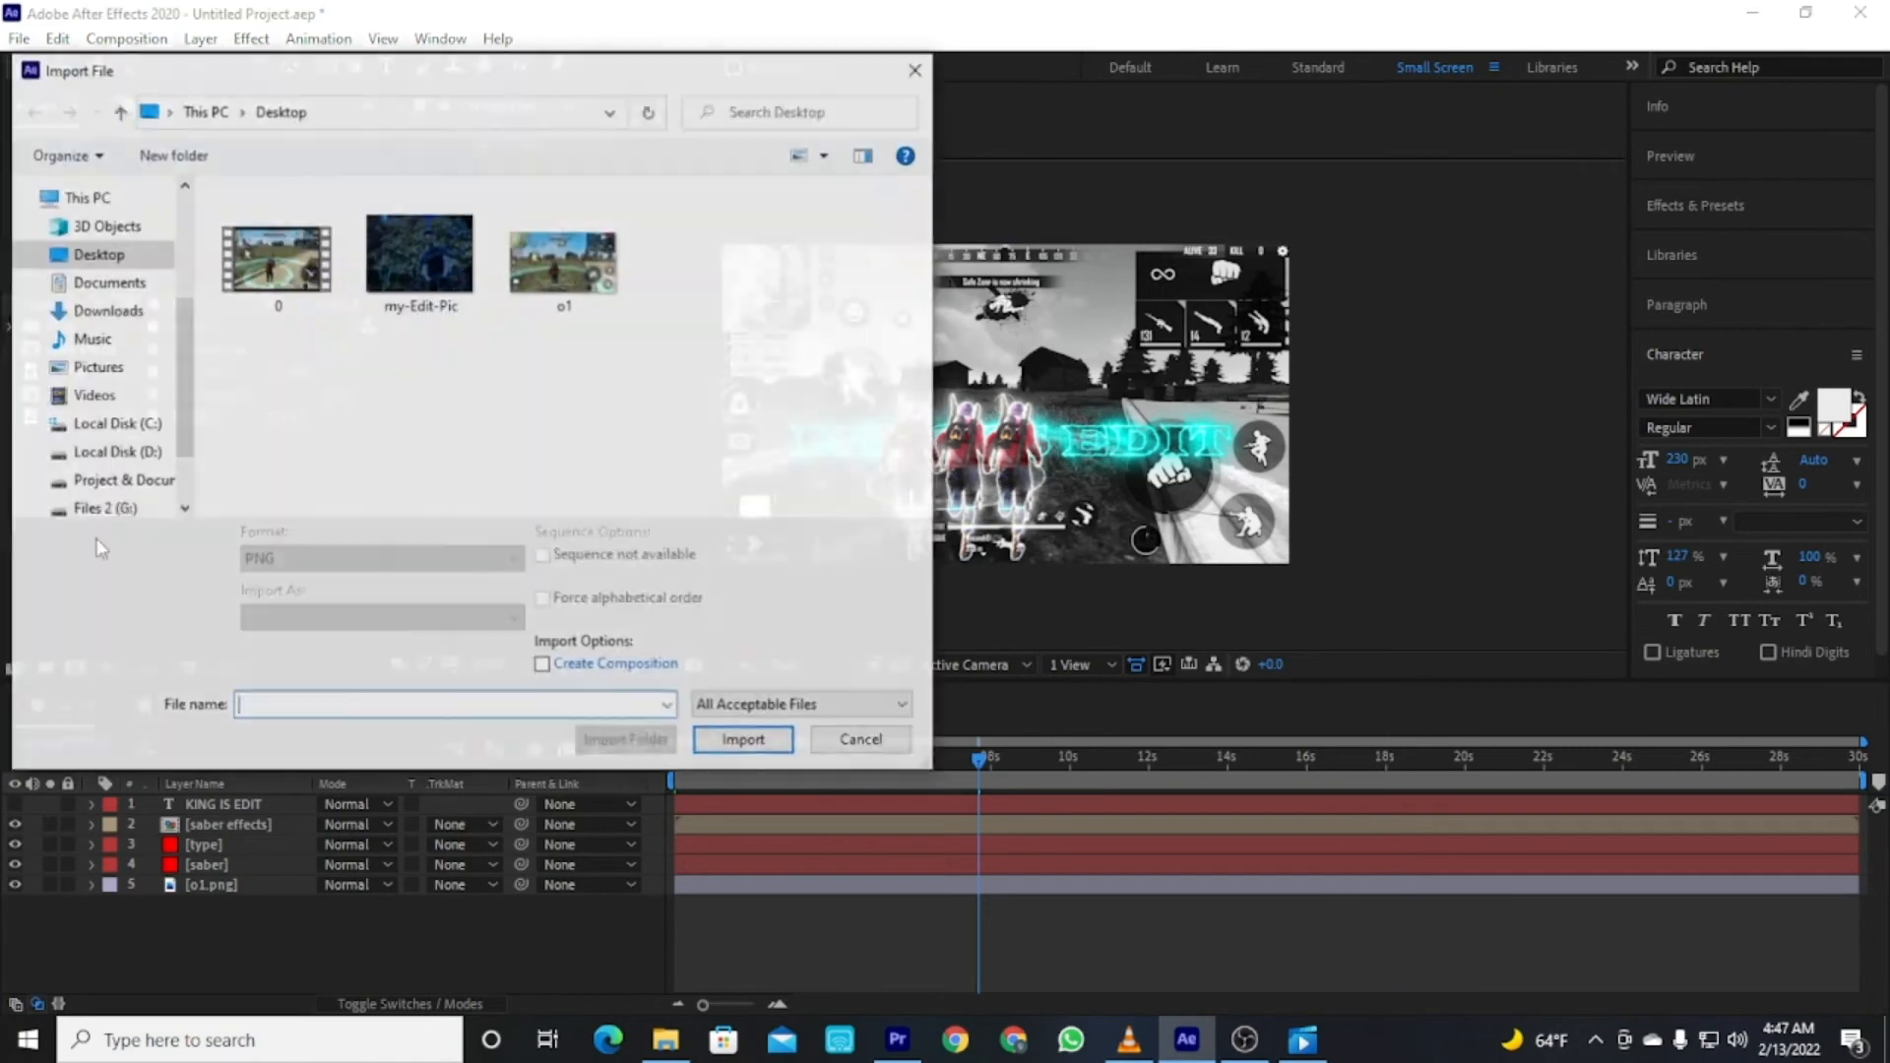
scroll(115, 425, "down", 1)
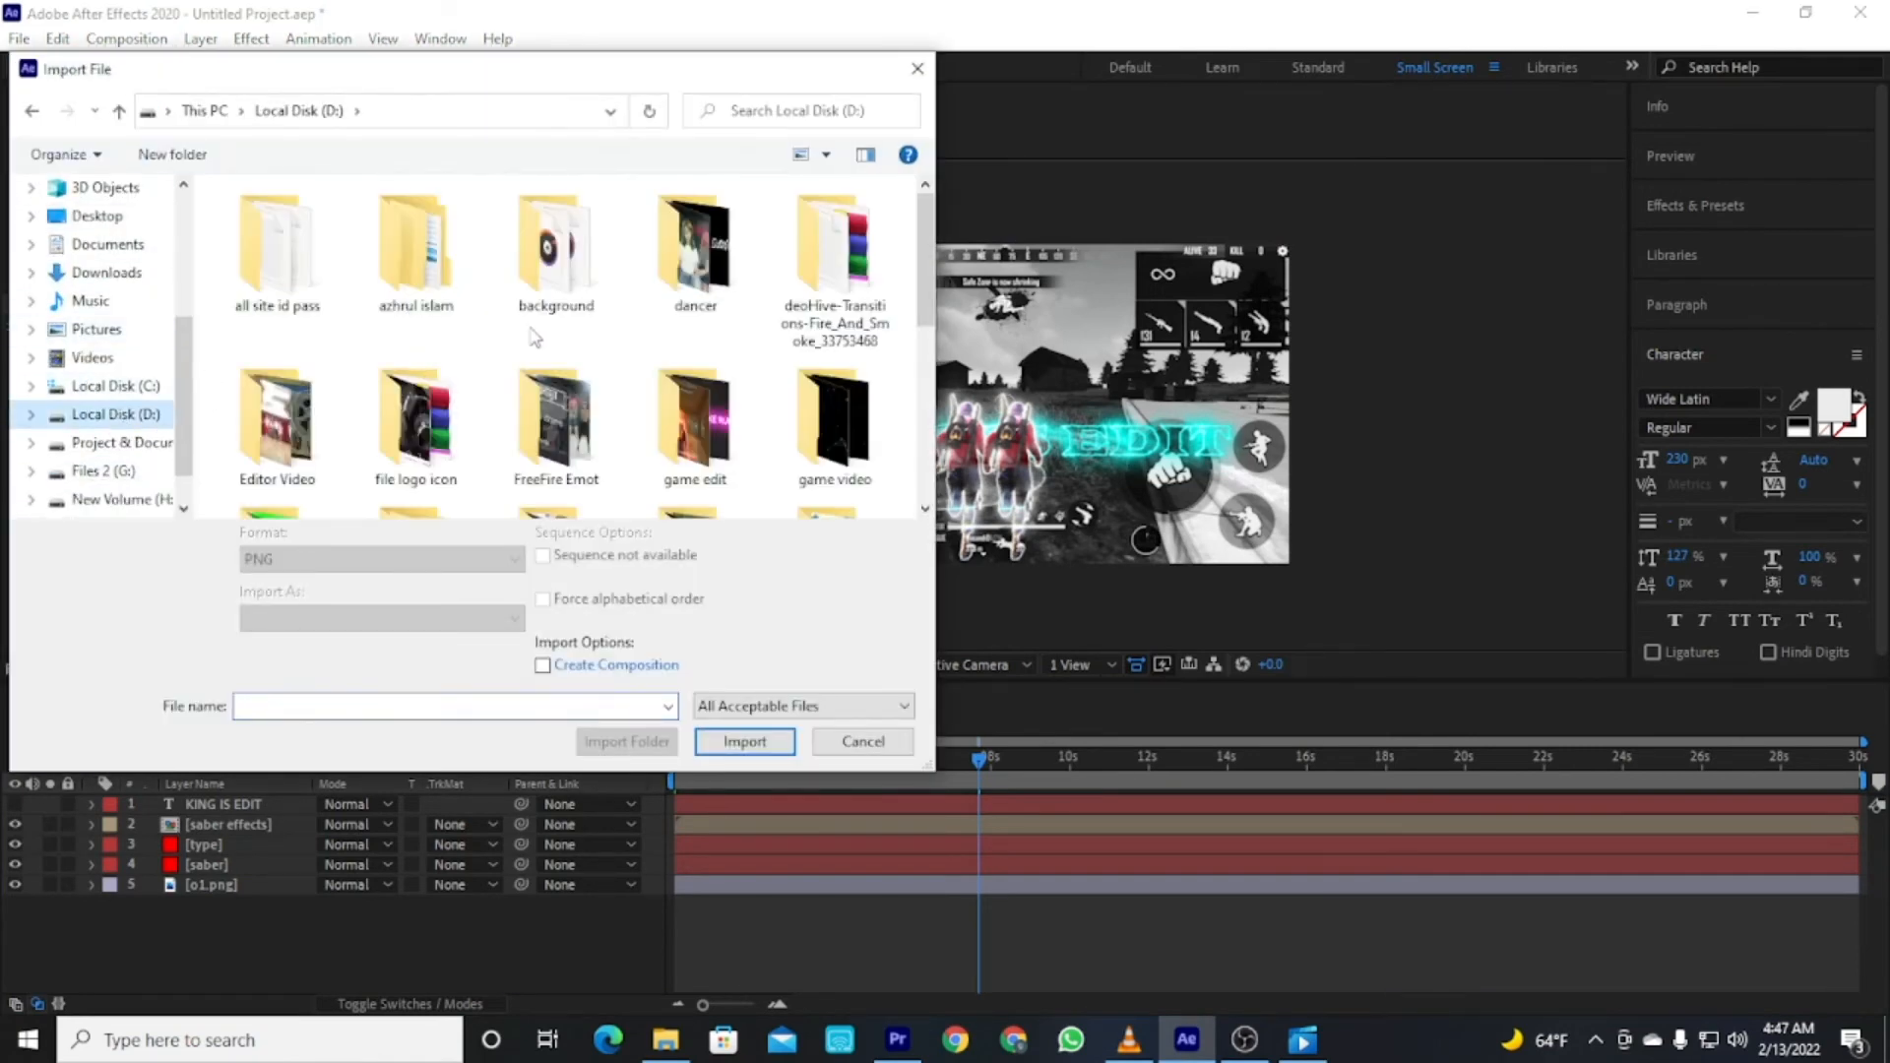
scroll(591, 325, "down", 1)
double_click(842, 315)
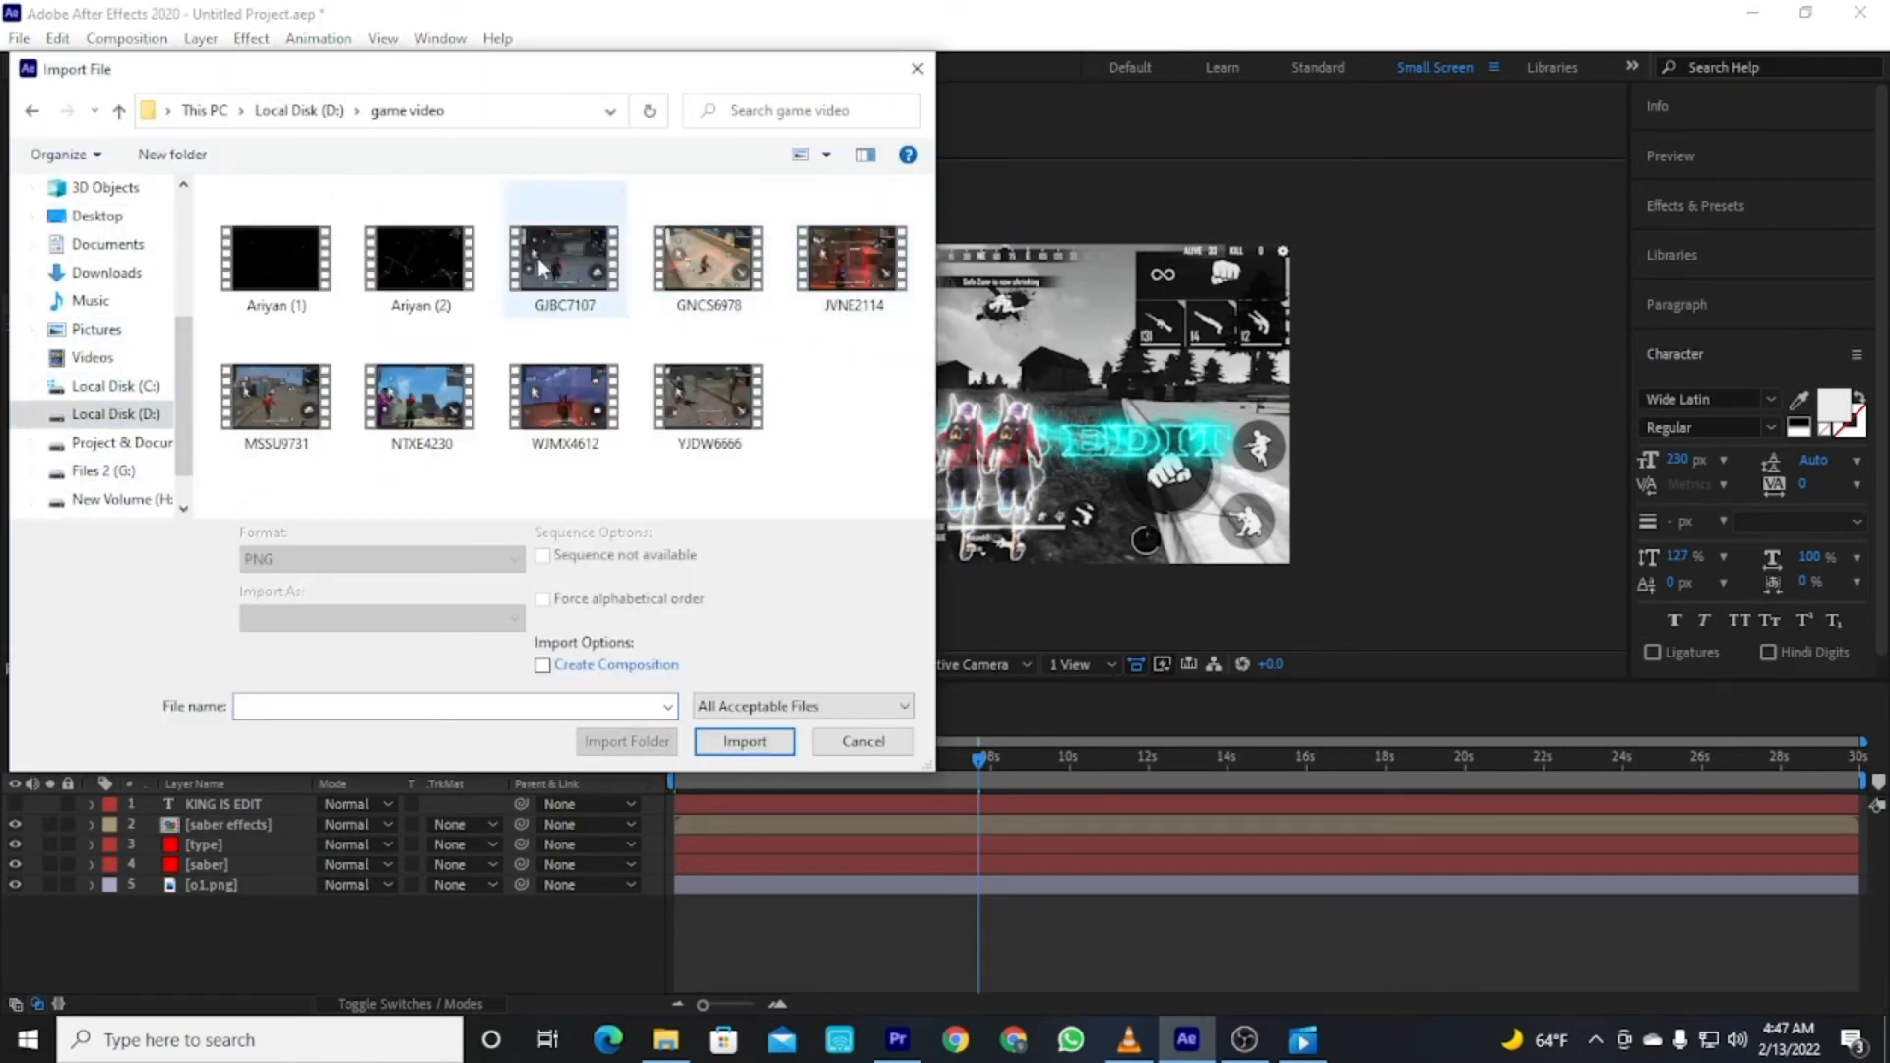
left_click(290, 284)
left_click(386, 263)
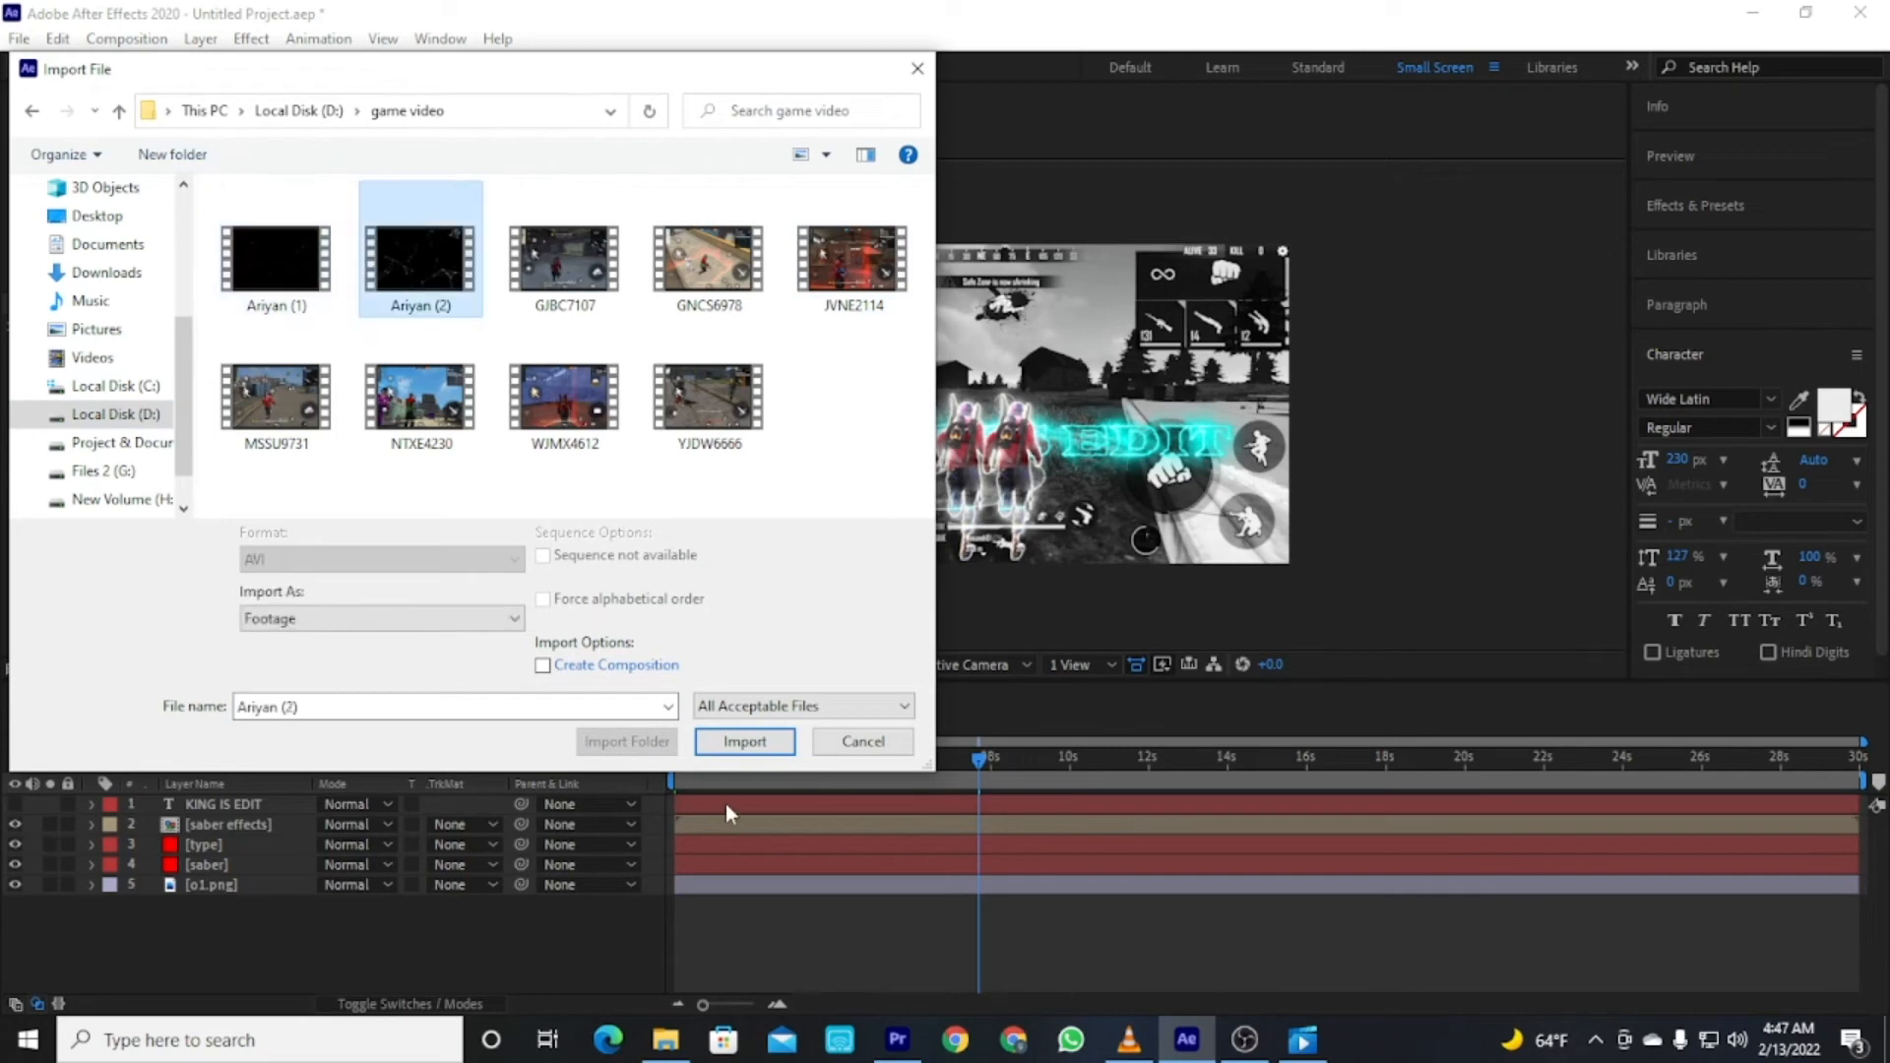
left_click(745, 741)
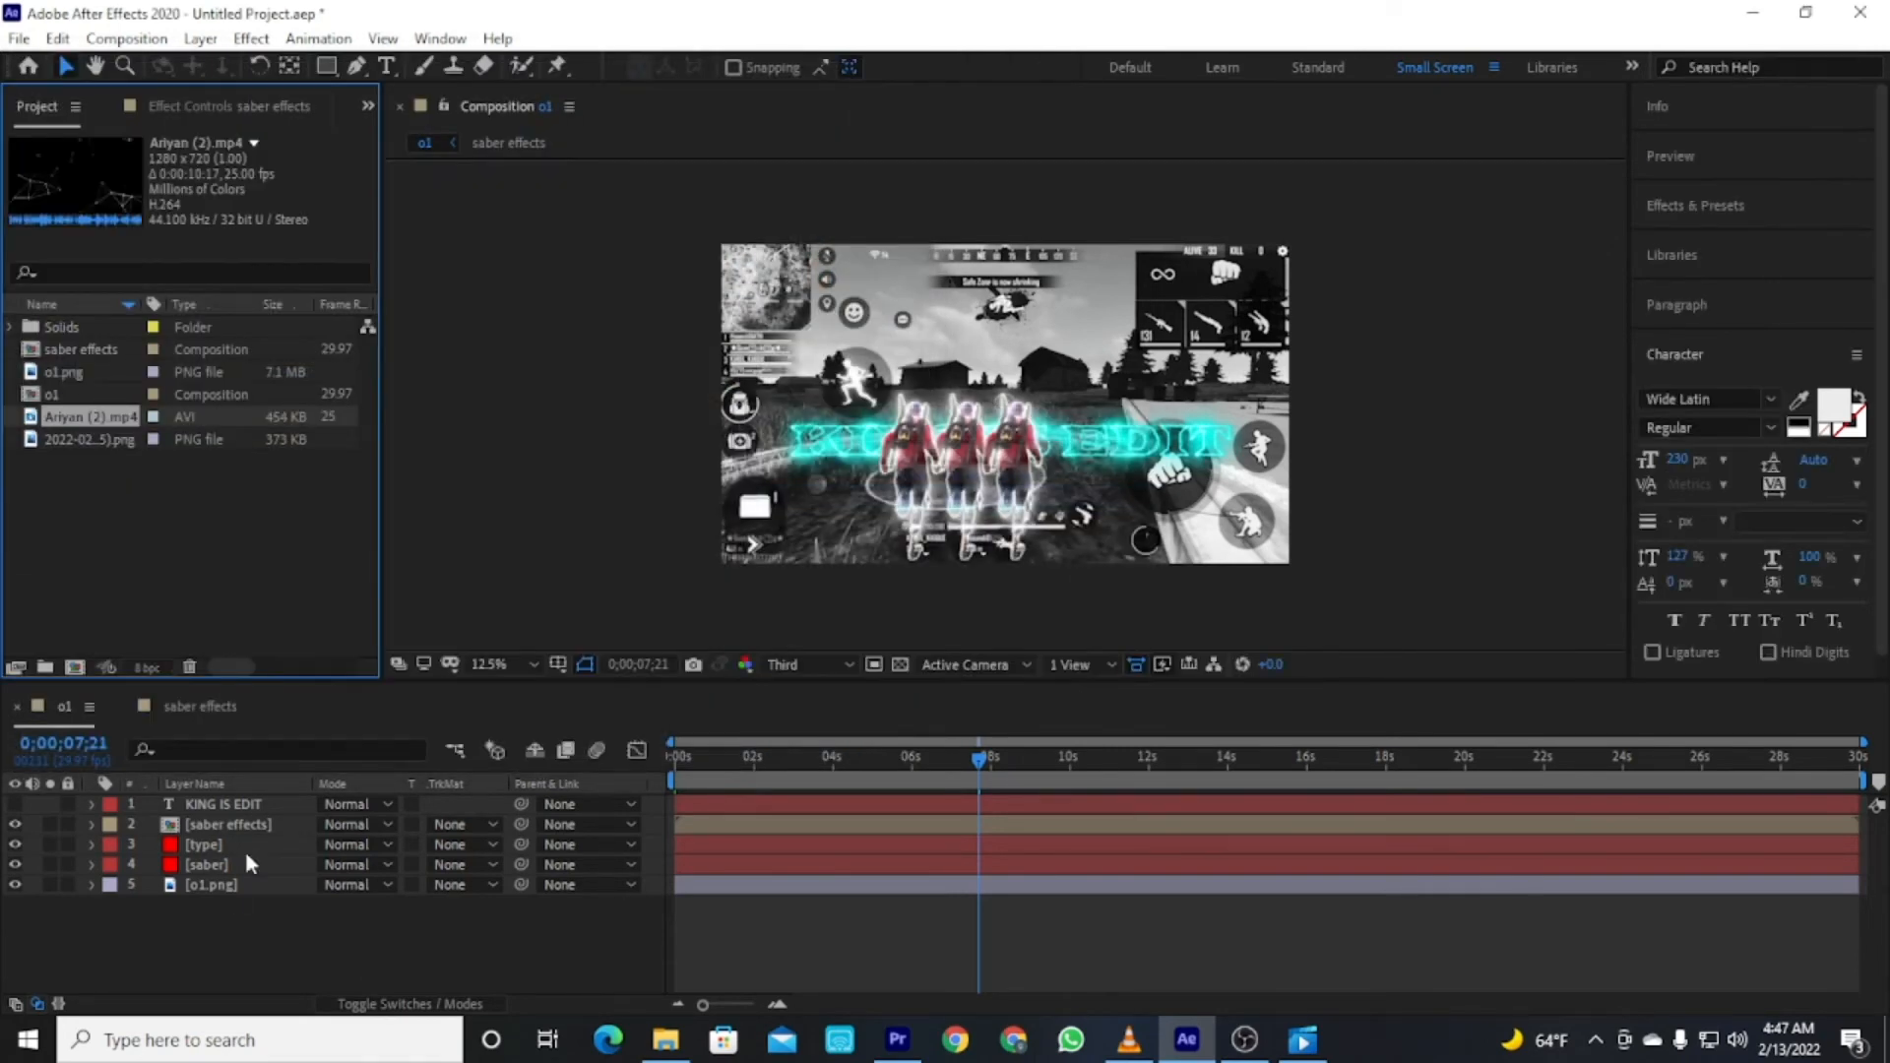
Add Ariyan (2).mp4 to the o1 composition below the KING IS EDIT text and fit it to the comp.
left_click_drag(111, 417, 231, 825)
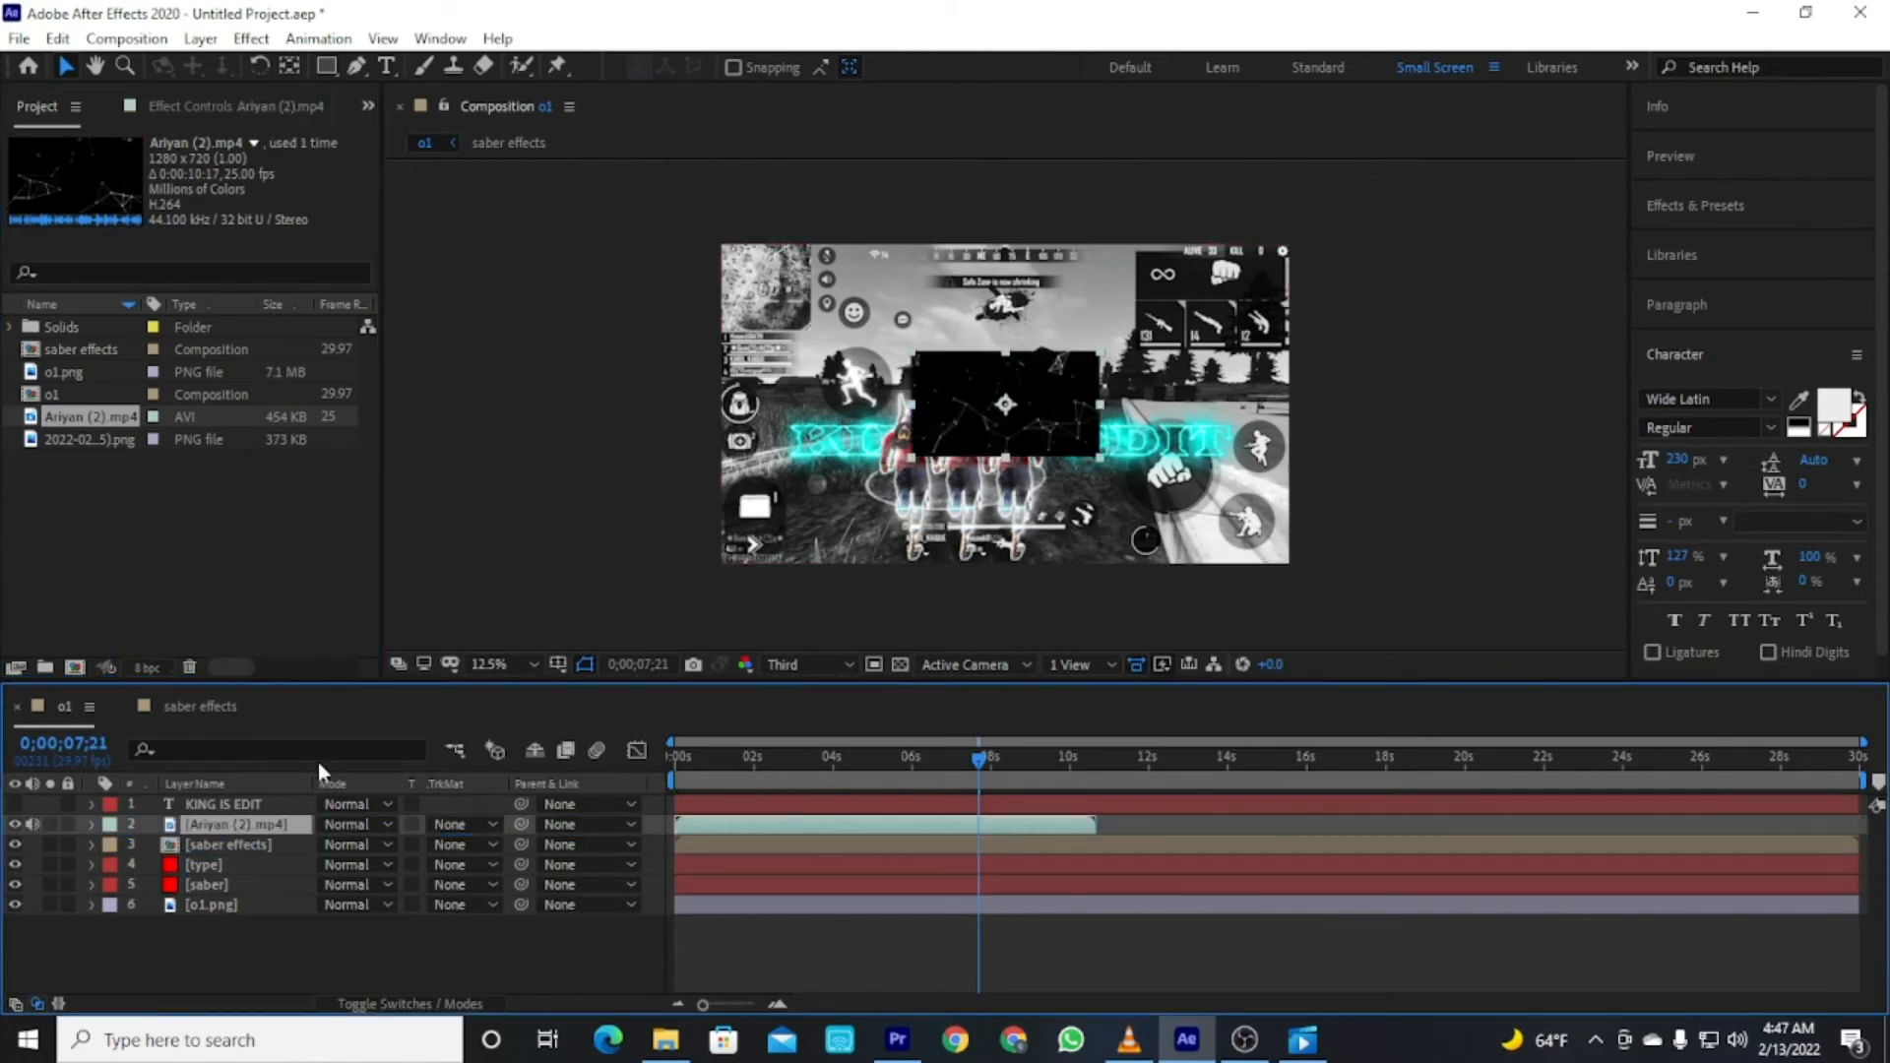
right_click(272, 823)
mouse_move(411, 308)
mouse_move(516, 254)
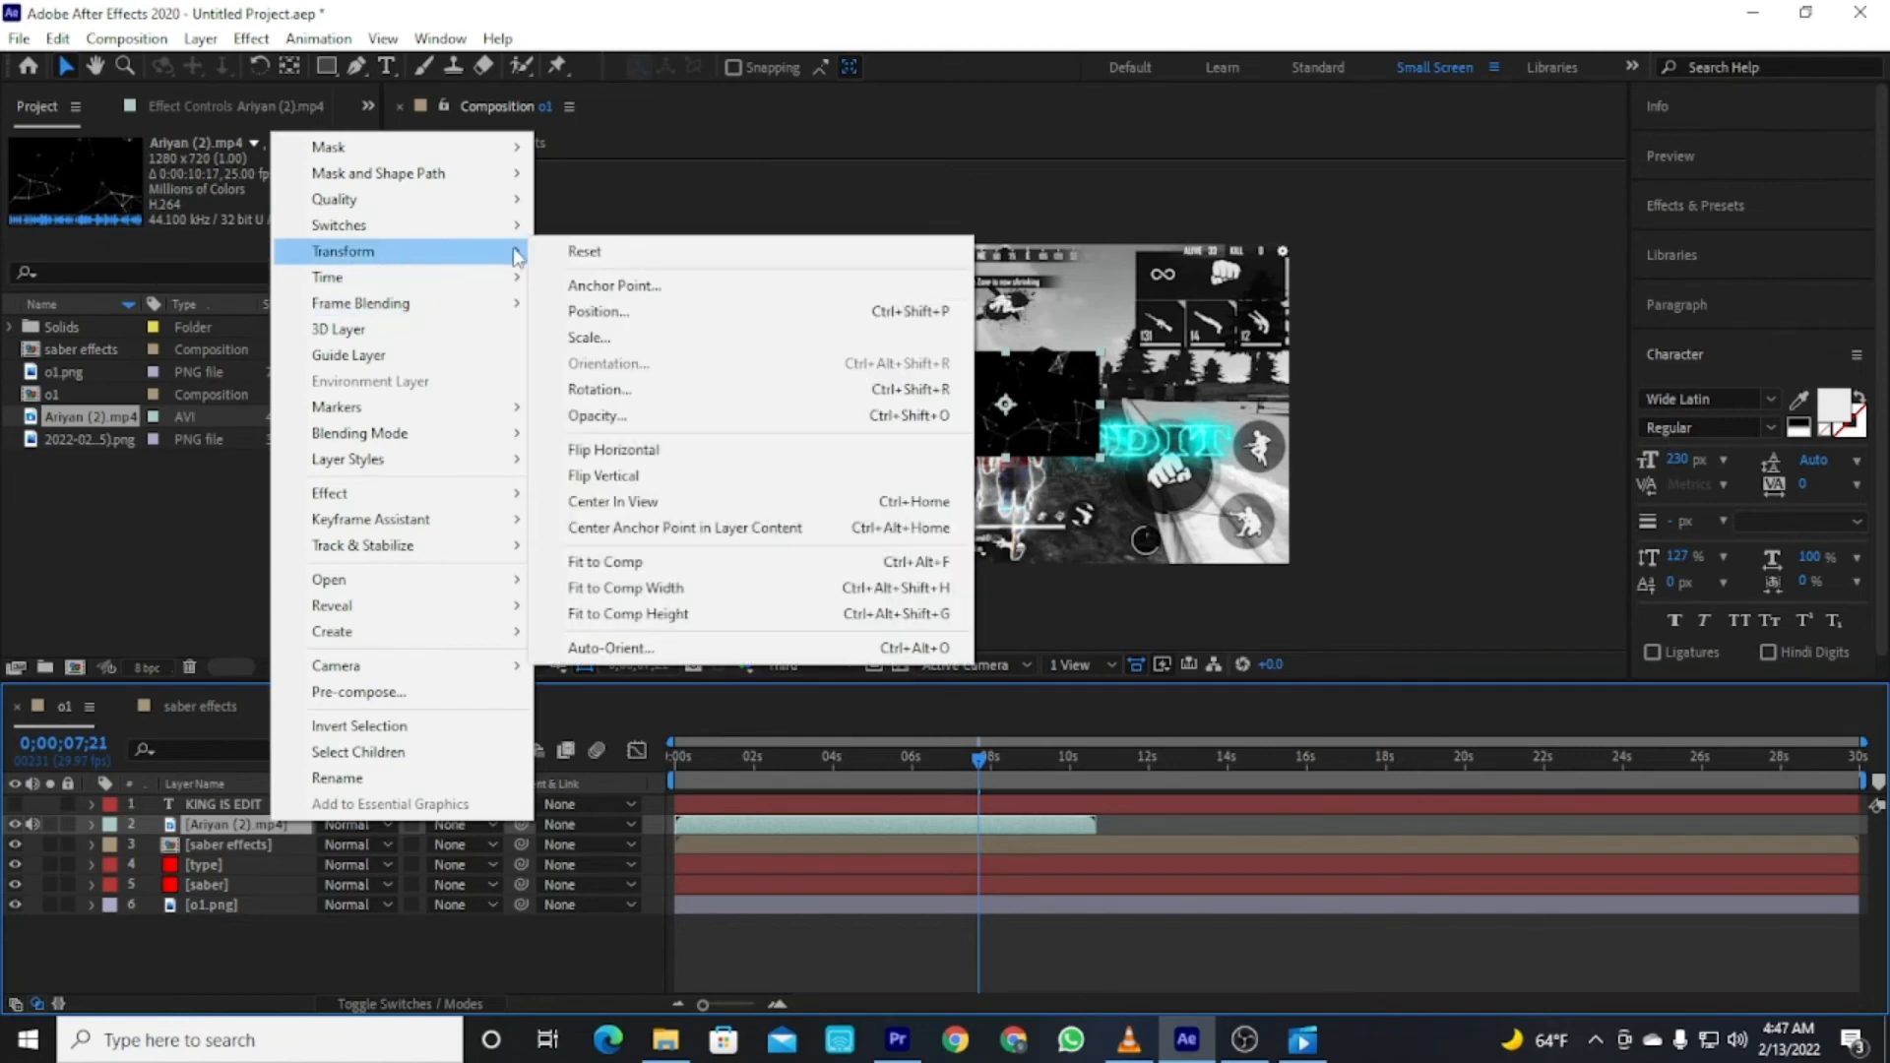
left_click(636, 561)
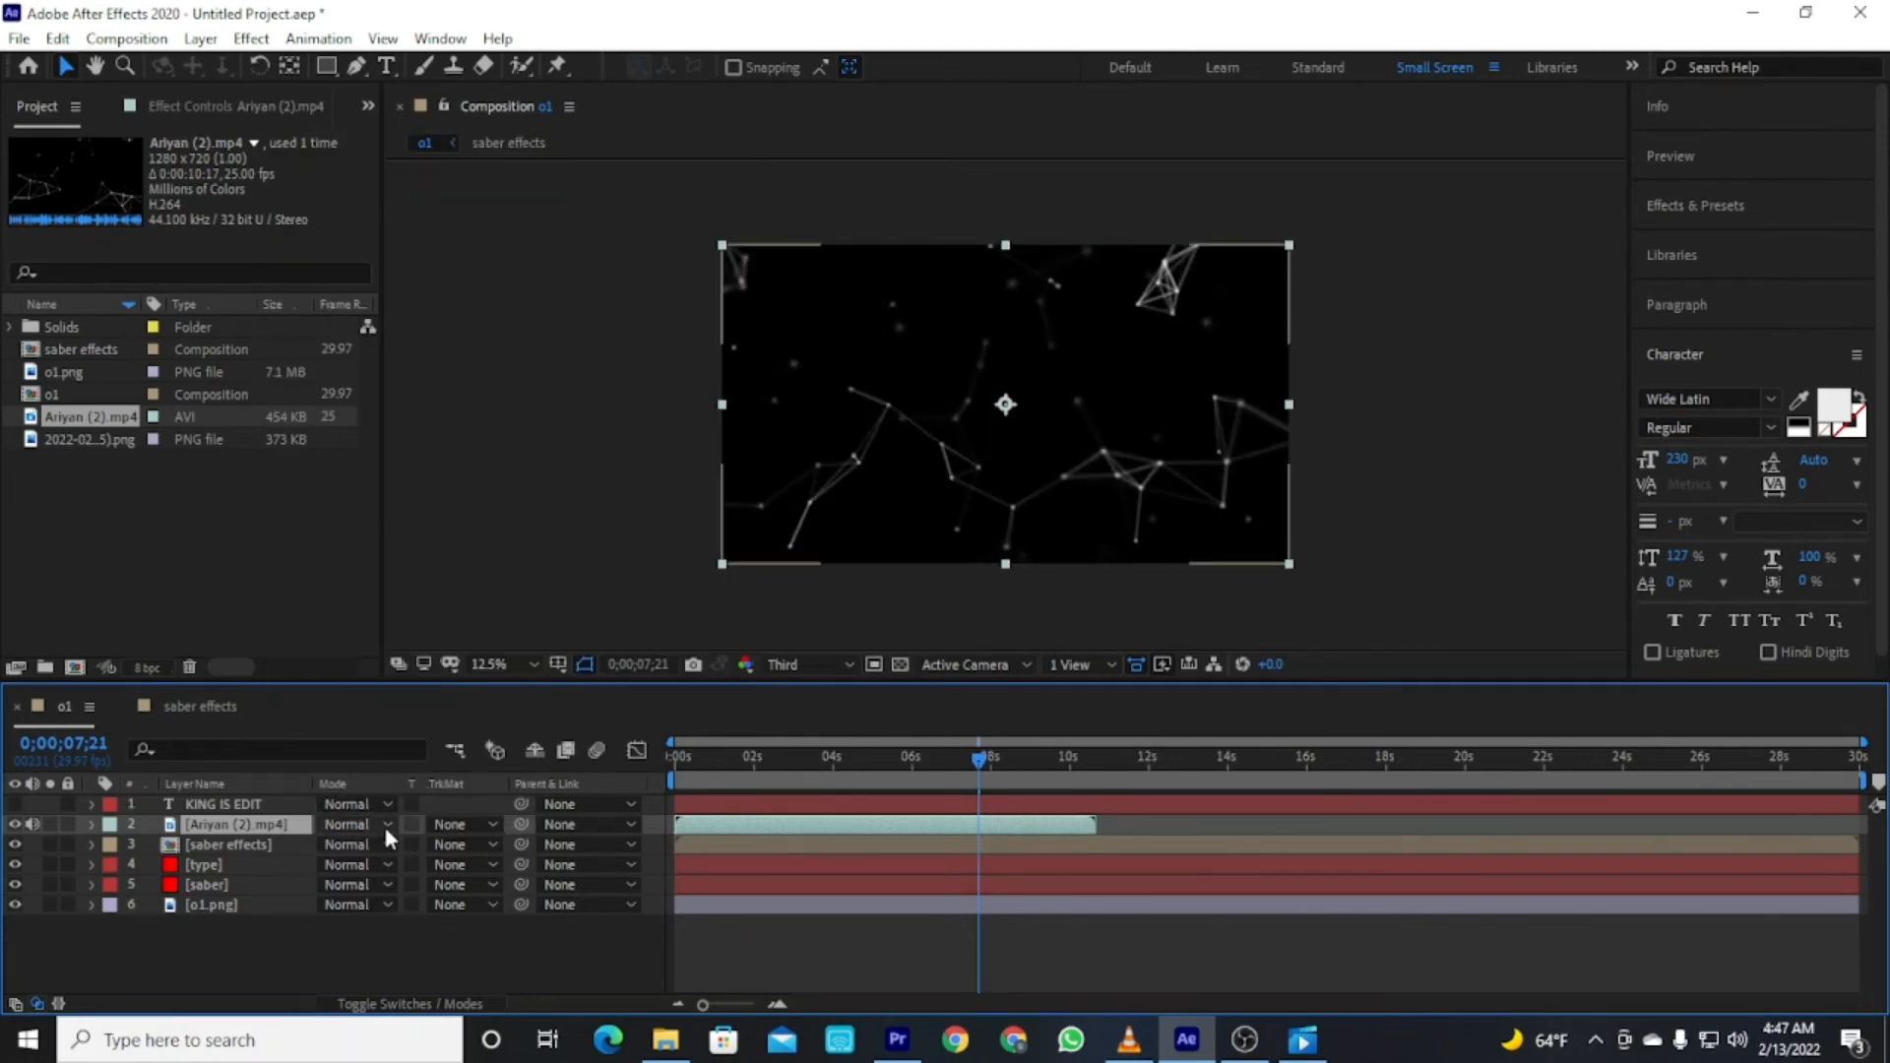
Set the Ariyan (2).mp4 layer's blending mode to Classic Color Dodge.
left_click(382, 824)
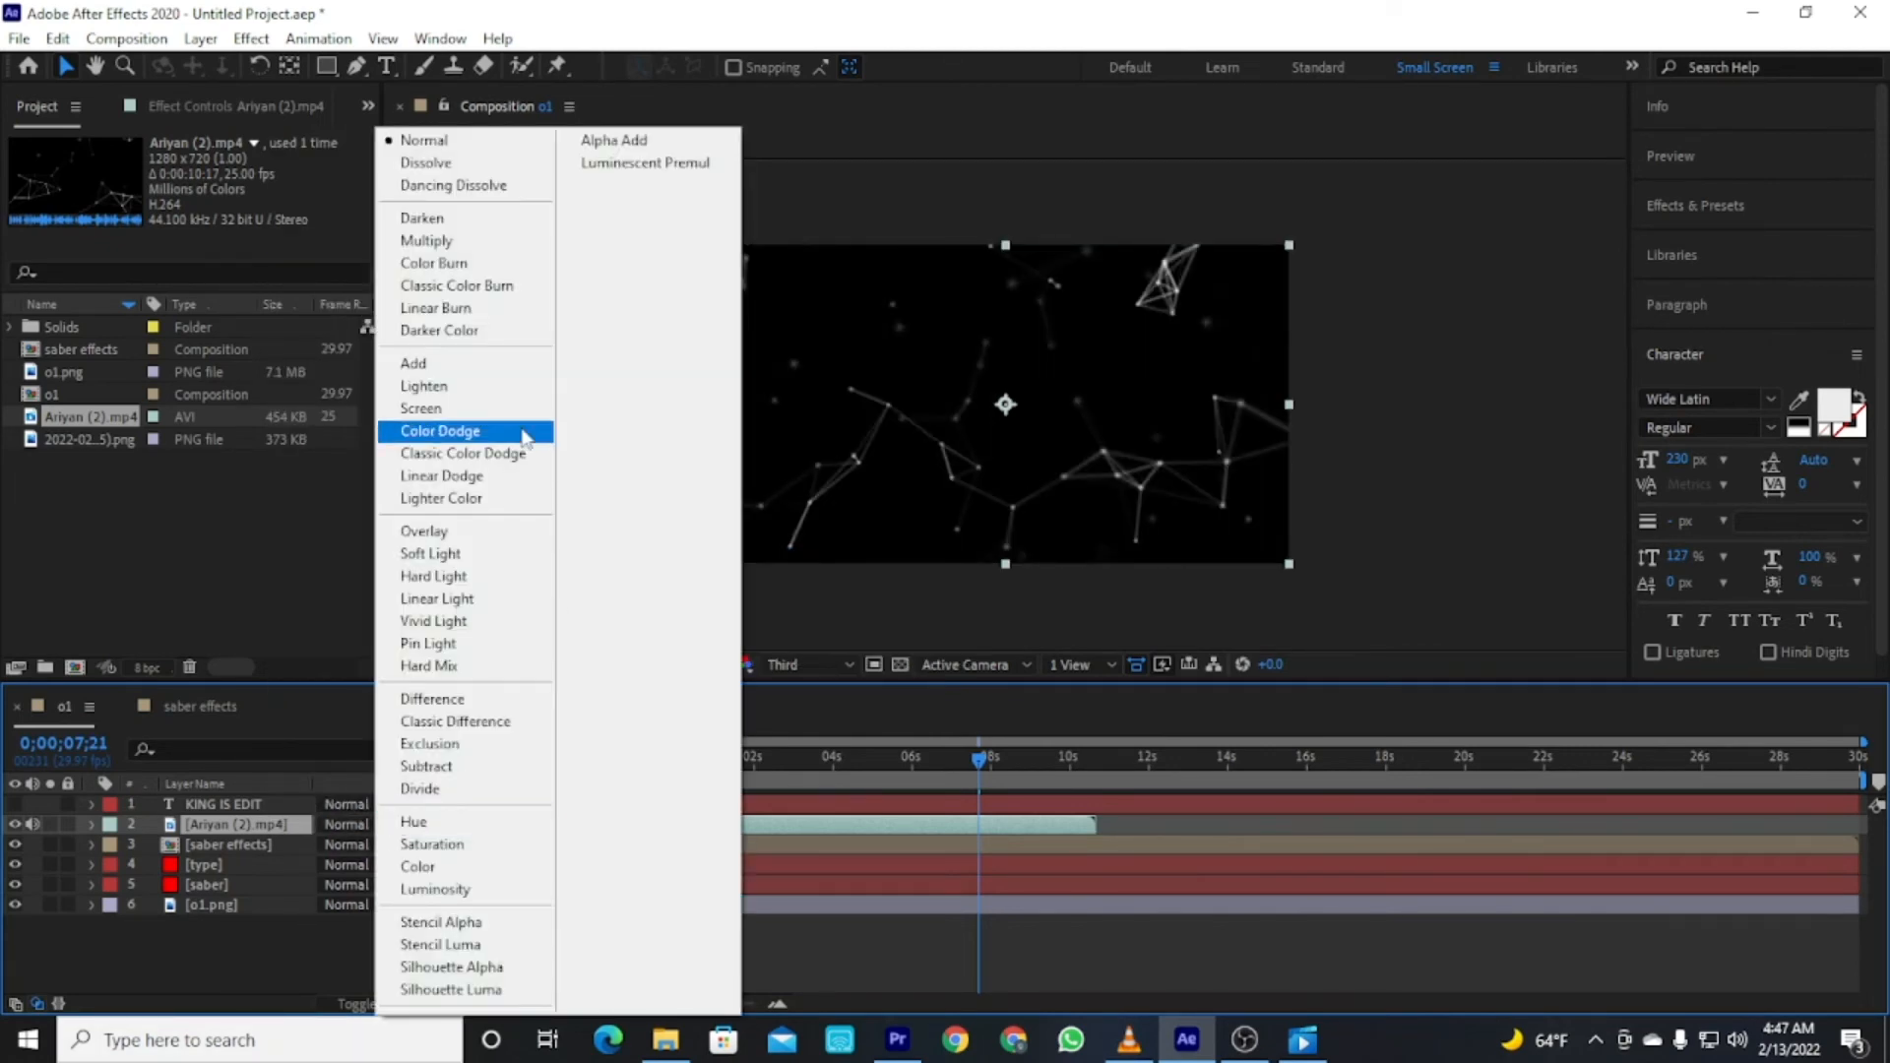
left_click(461, 453)
left_click(455, 943)
Move the Ariyan (2).mp4 layer below the saber effects layer and return to the start of the timeline.
left_click_drag(225, 819, 225, 854)
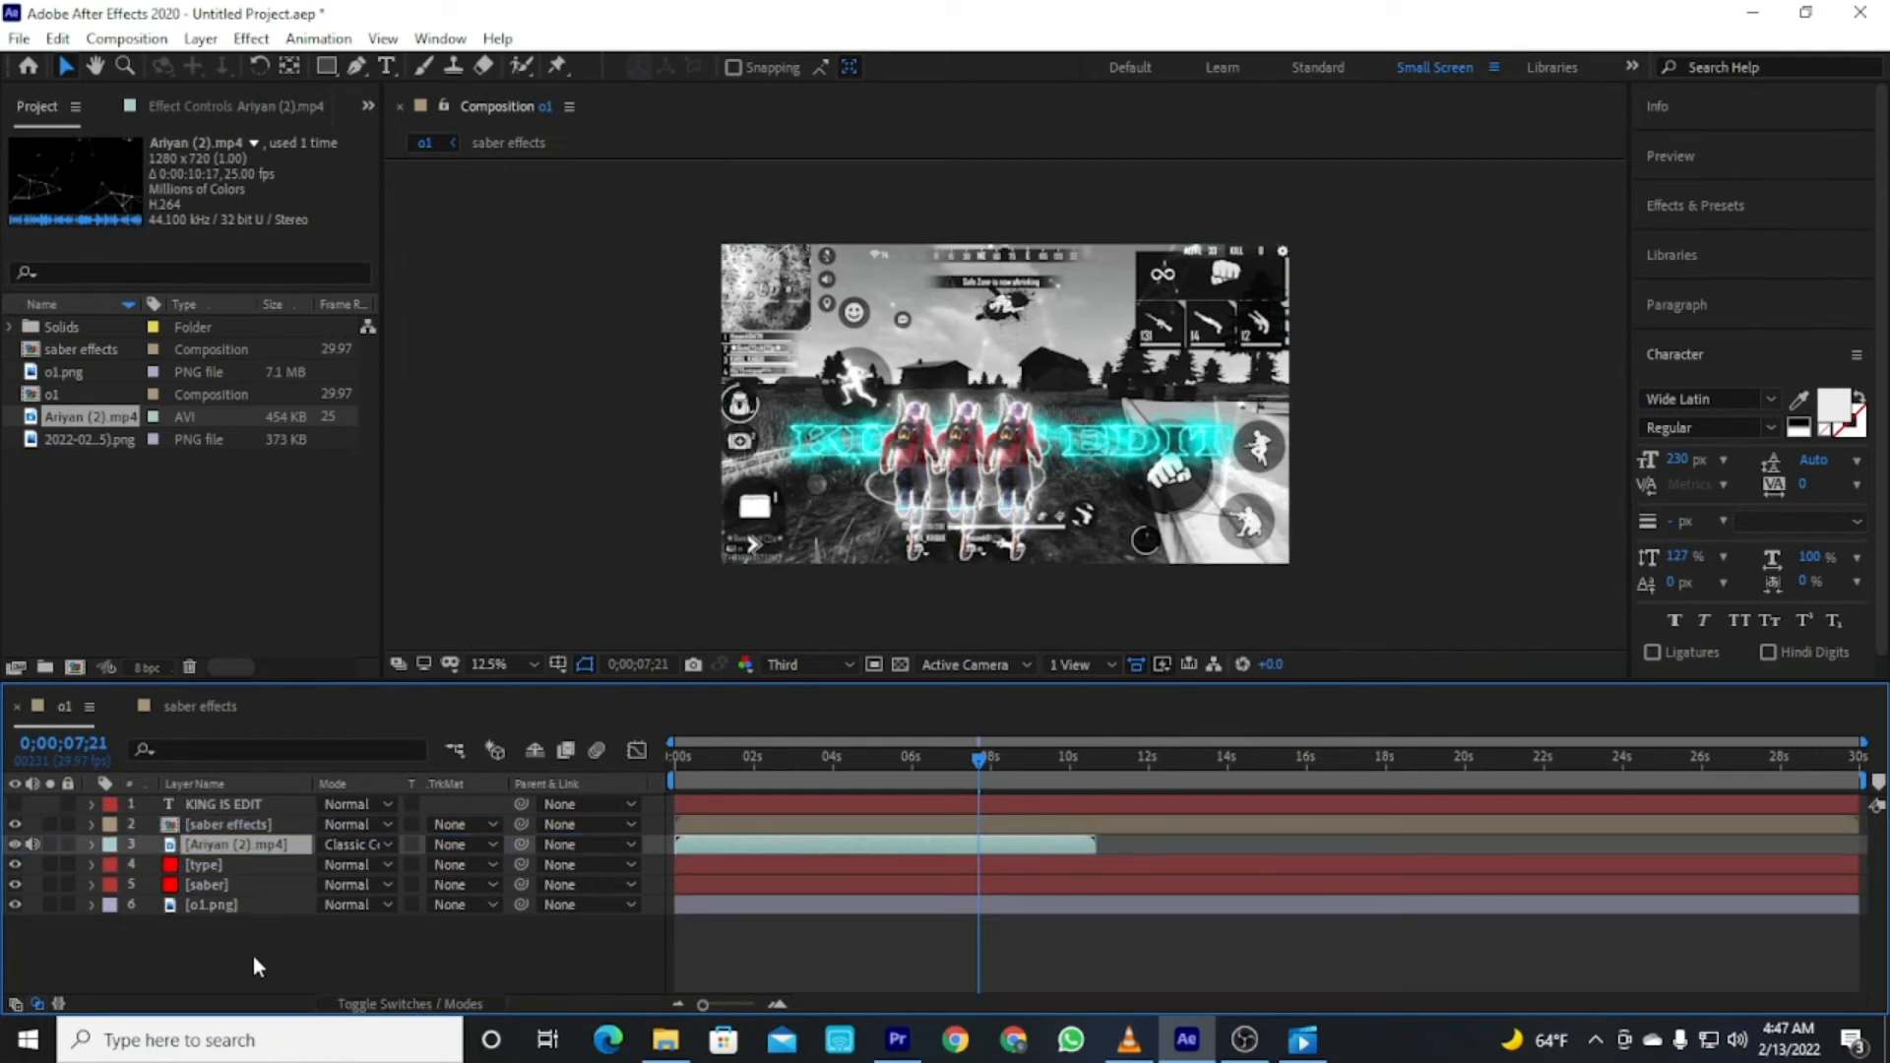
left_click(252, 954)
left_click(211, 853)
left_click(402, 971)
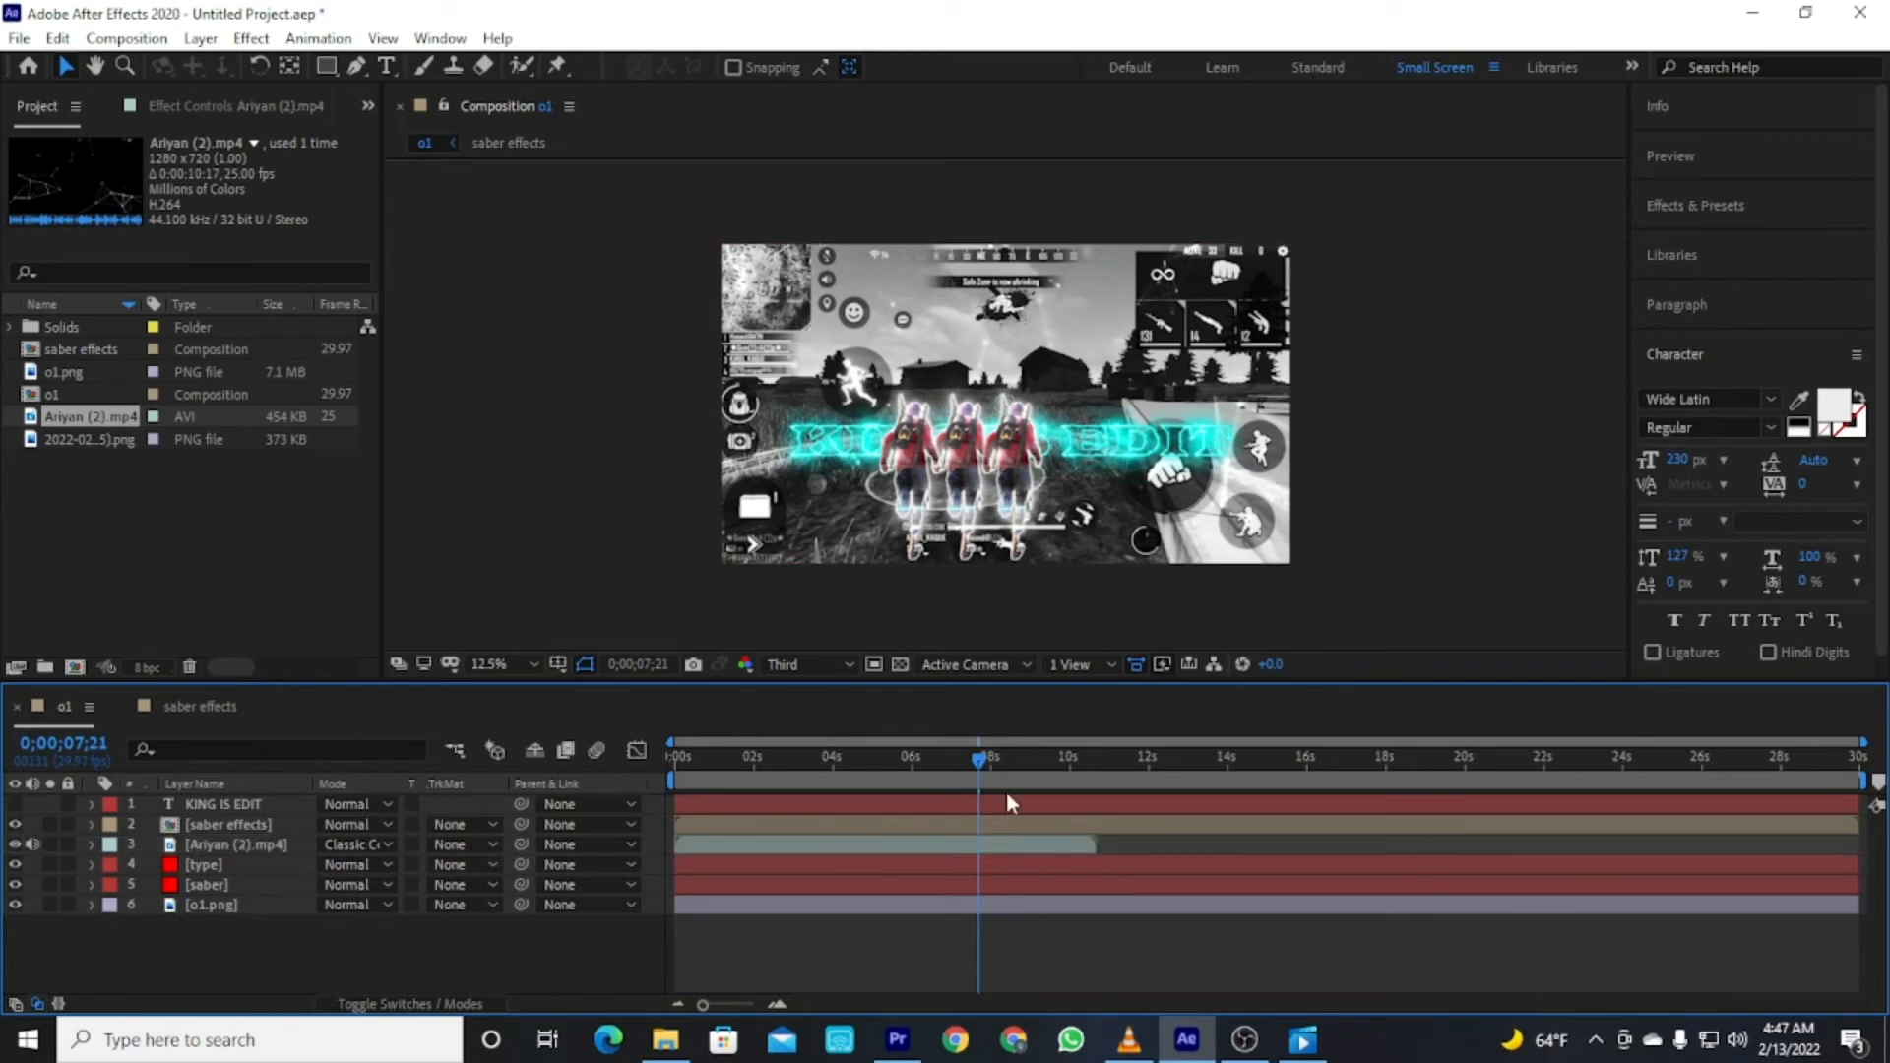
left_click_drag(748, 754, 676, 760)
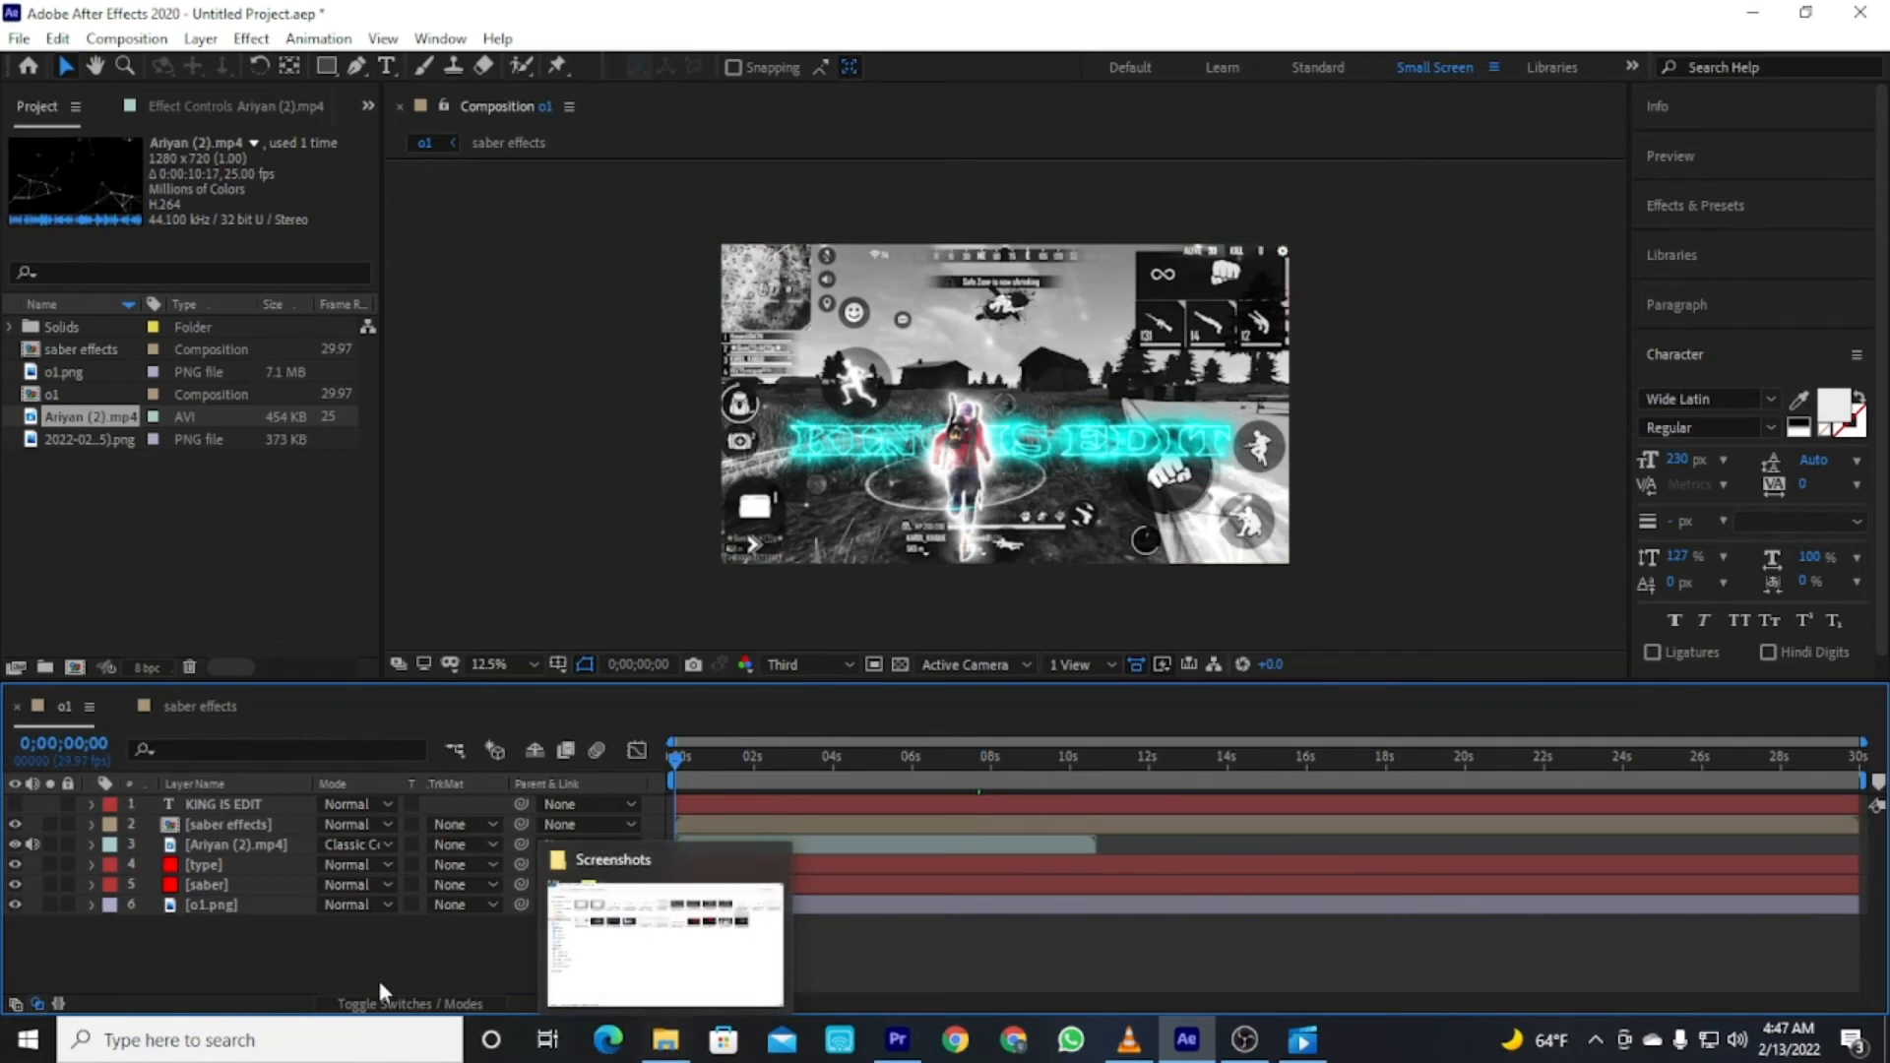
Import Ariyan (1).mp4 from the same game video folder.
double_click(245, 555)
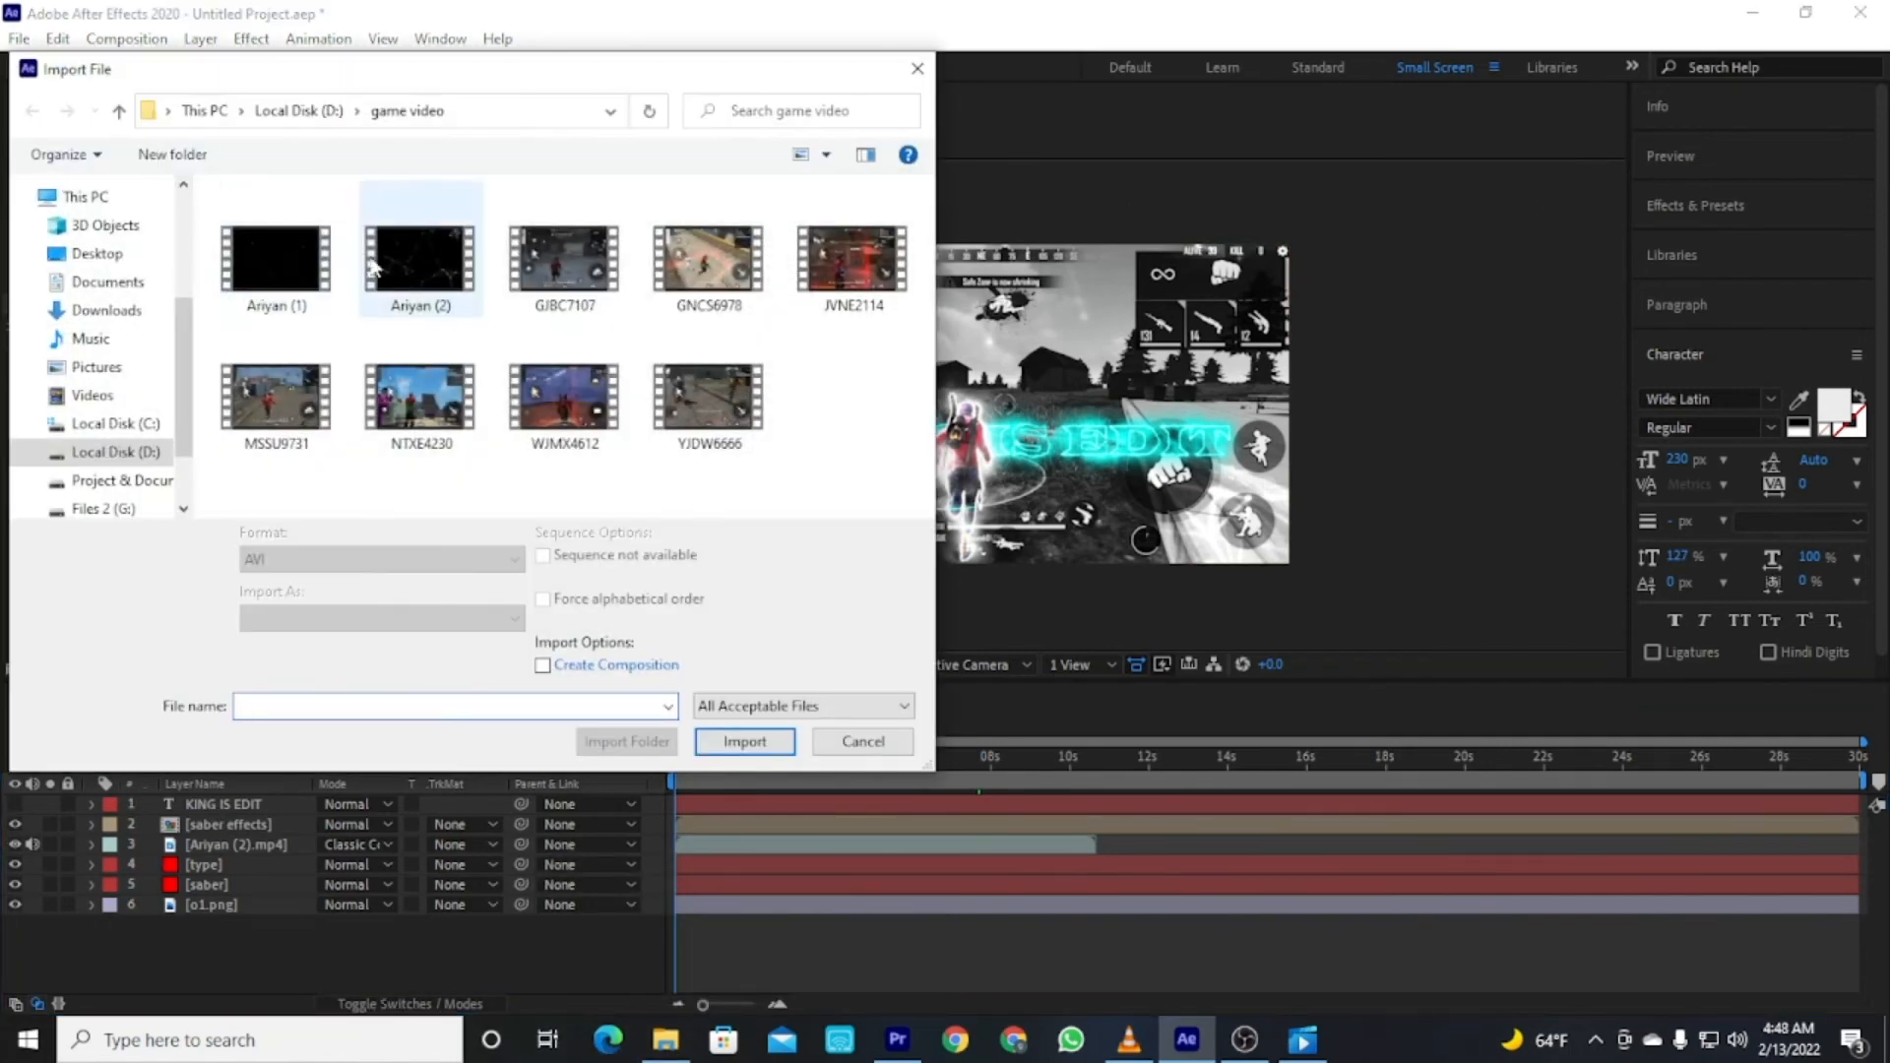
left_click(292, 305)
left_click(740, 741)
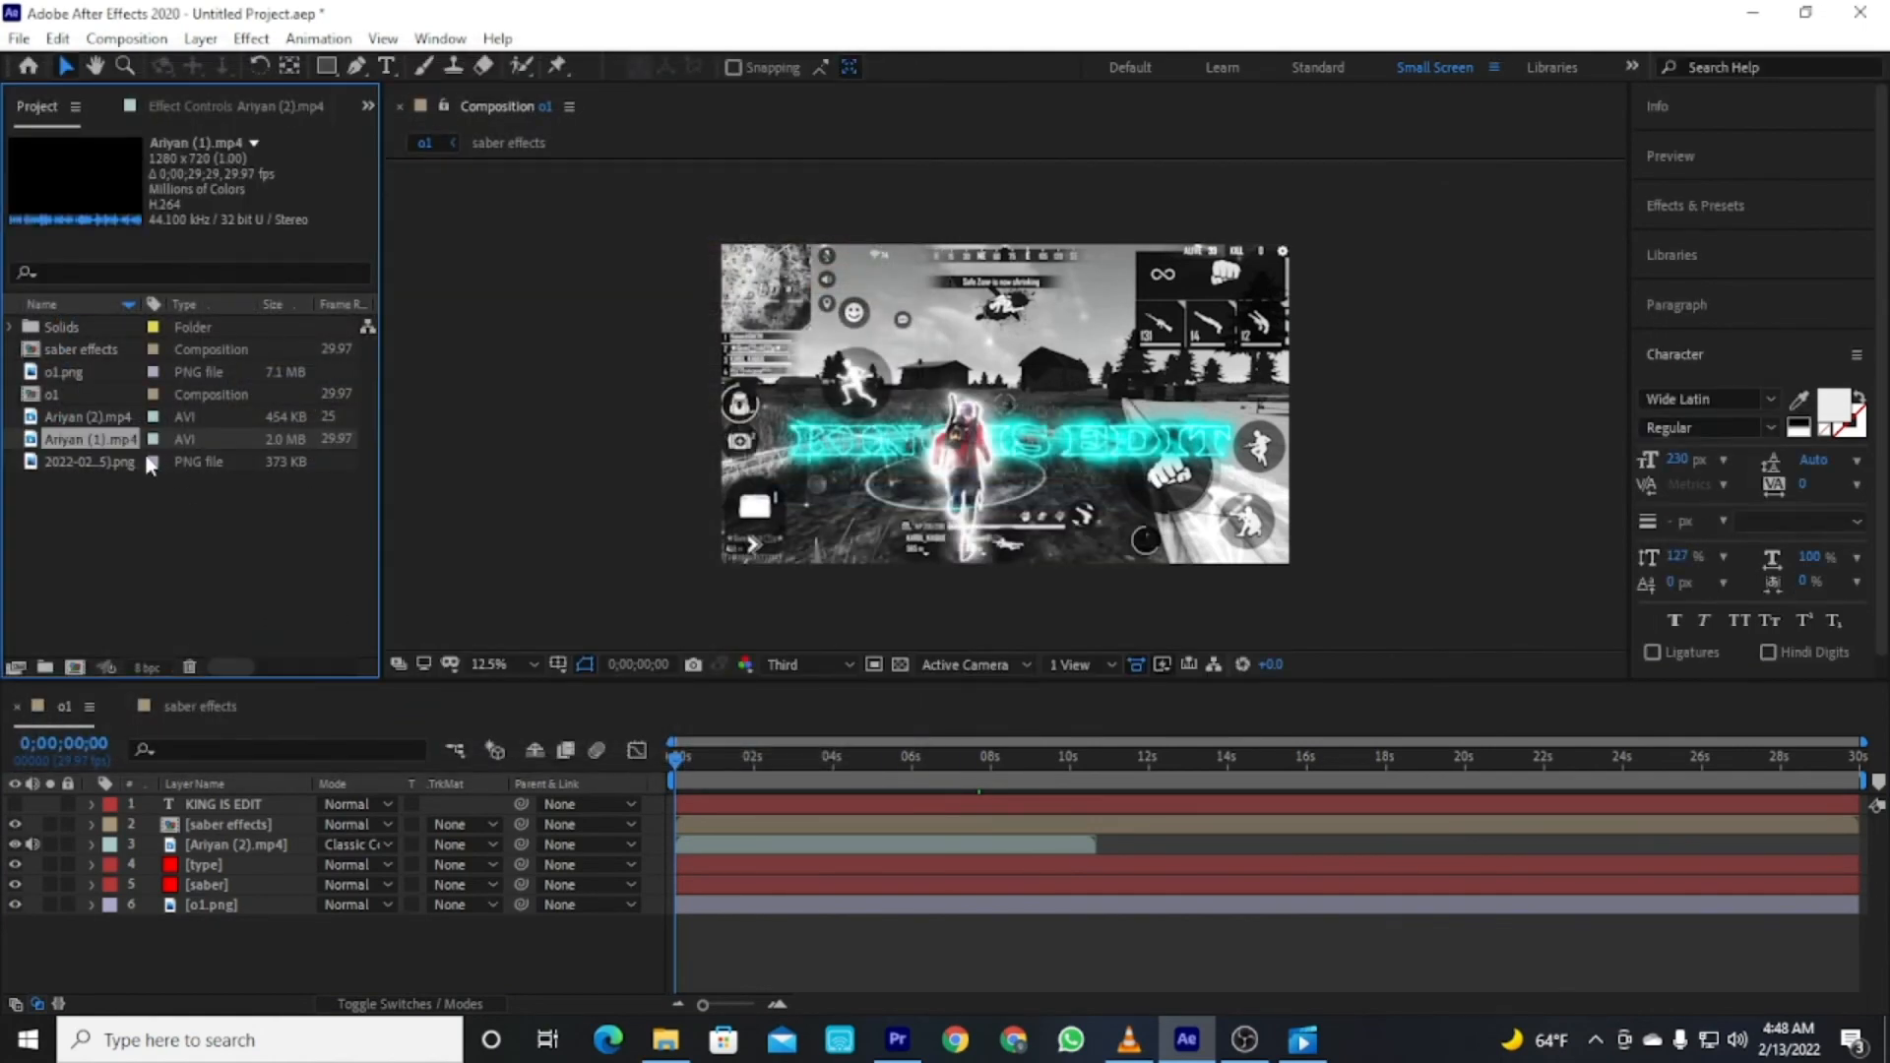
Add Ariyan (1).mp4 to the top of the o1 composition and set its opacity to 50%.
left_click_drag(99, 443, 244, 806)
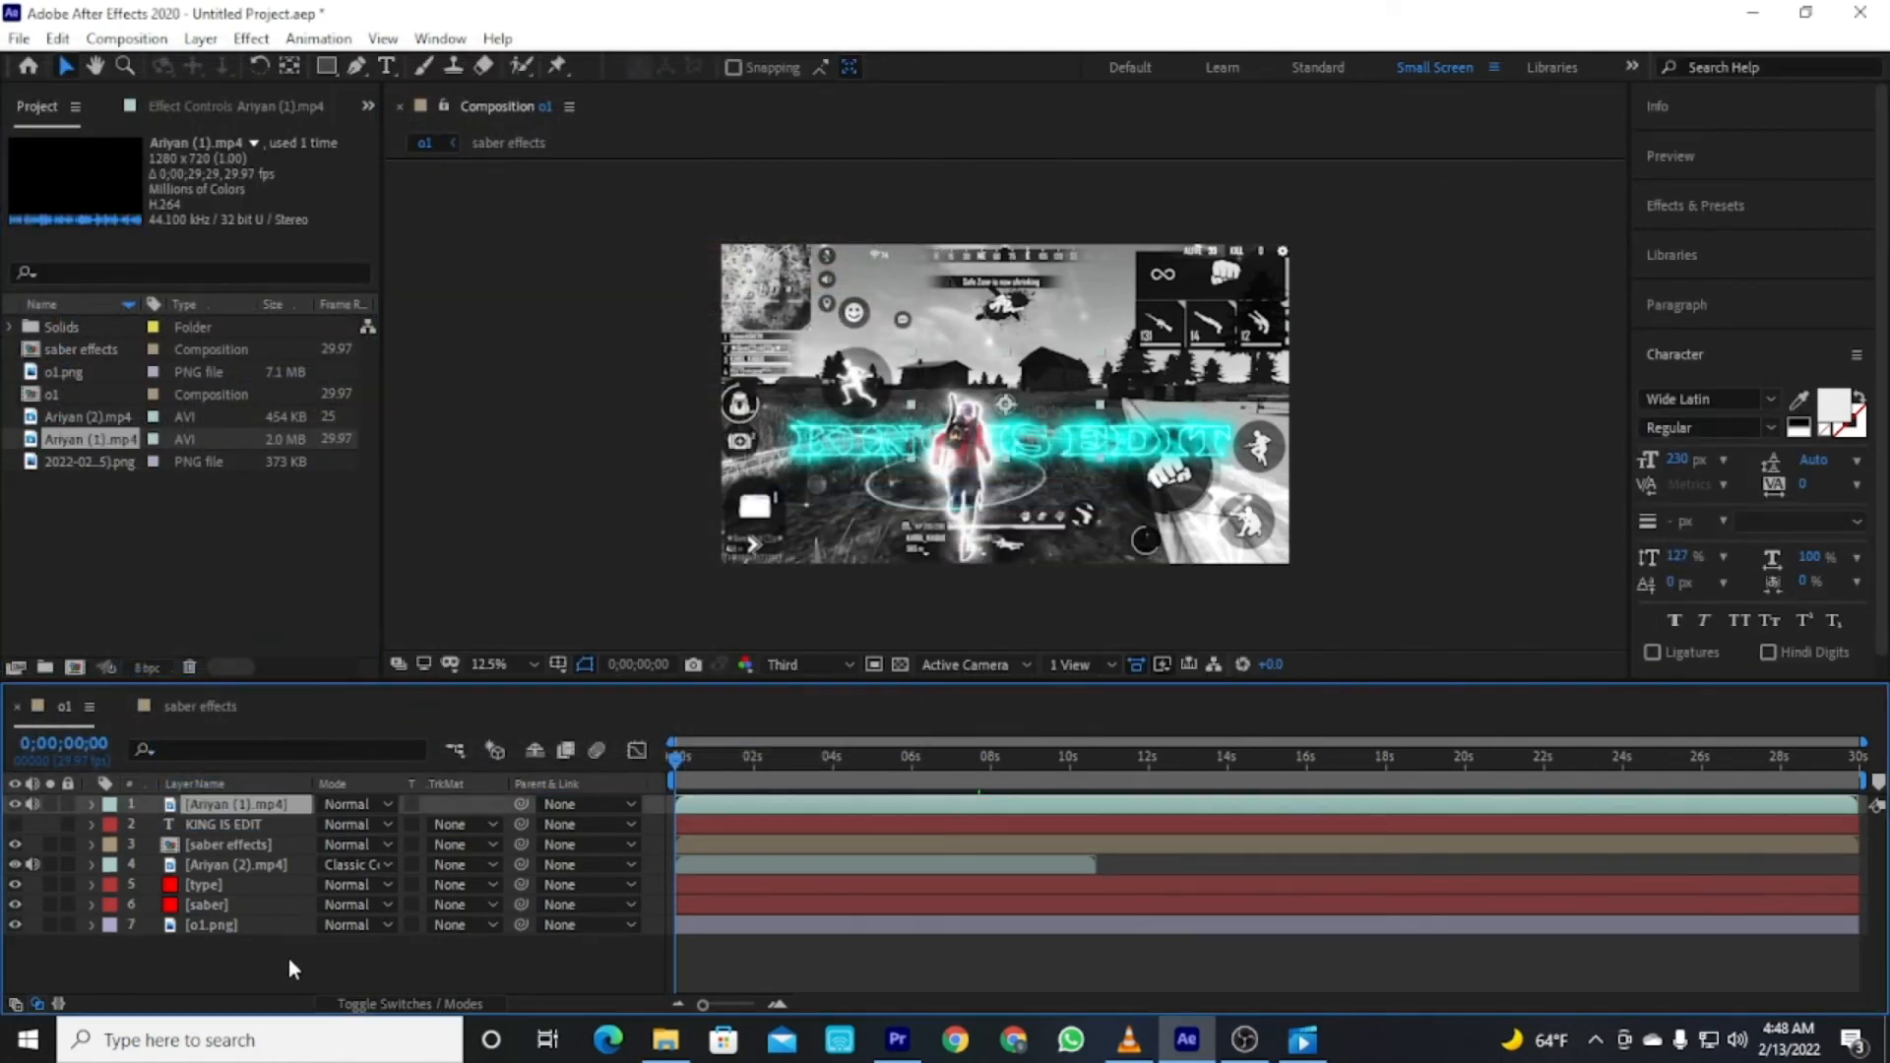
right_click(254, 799)
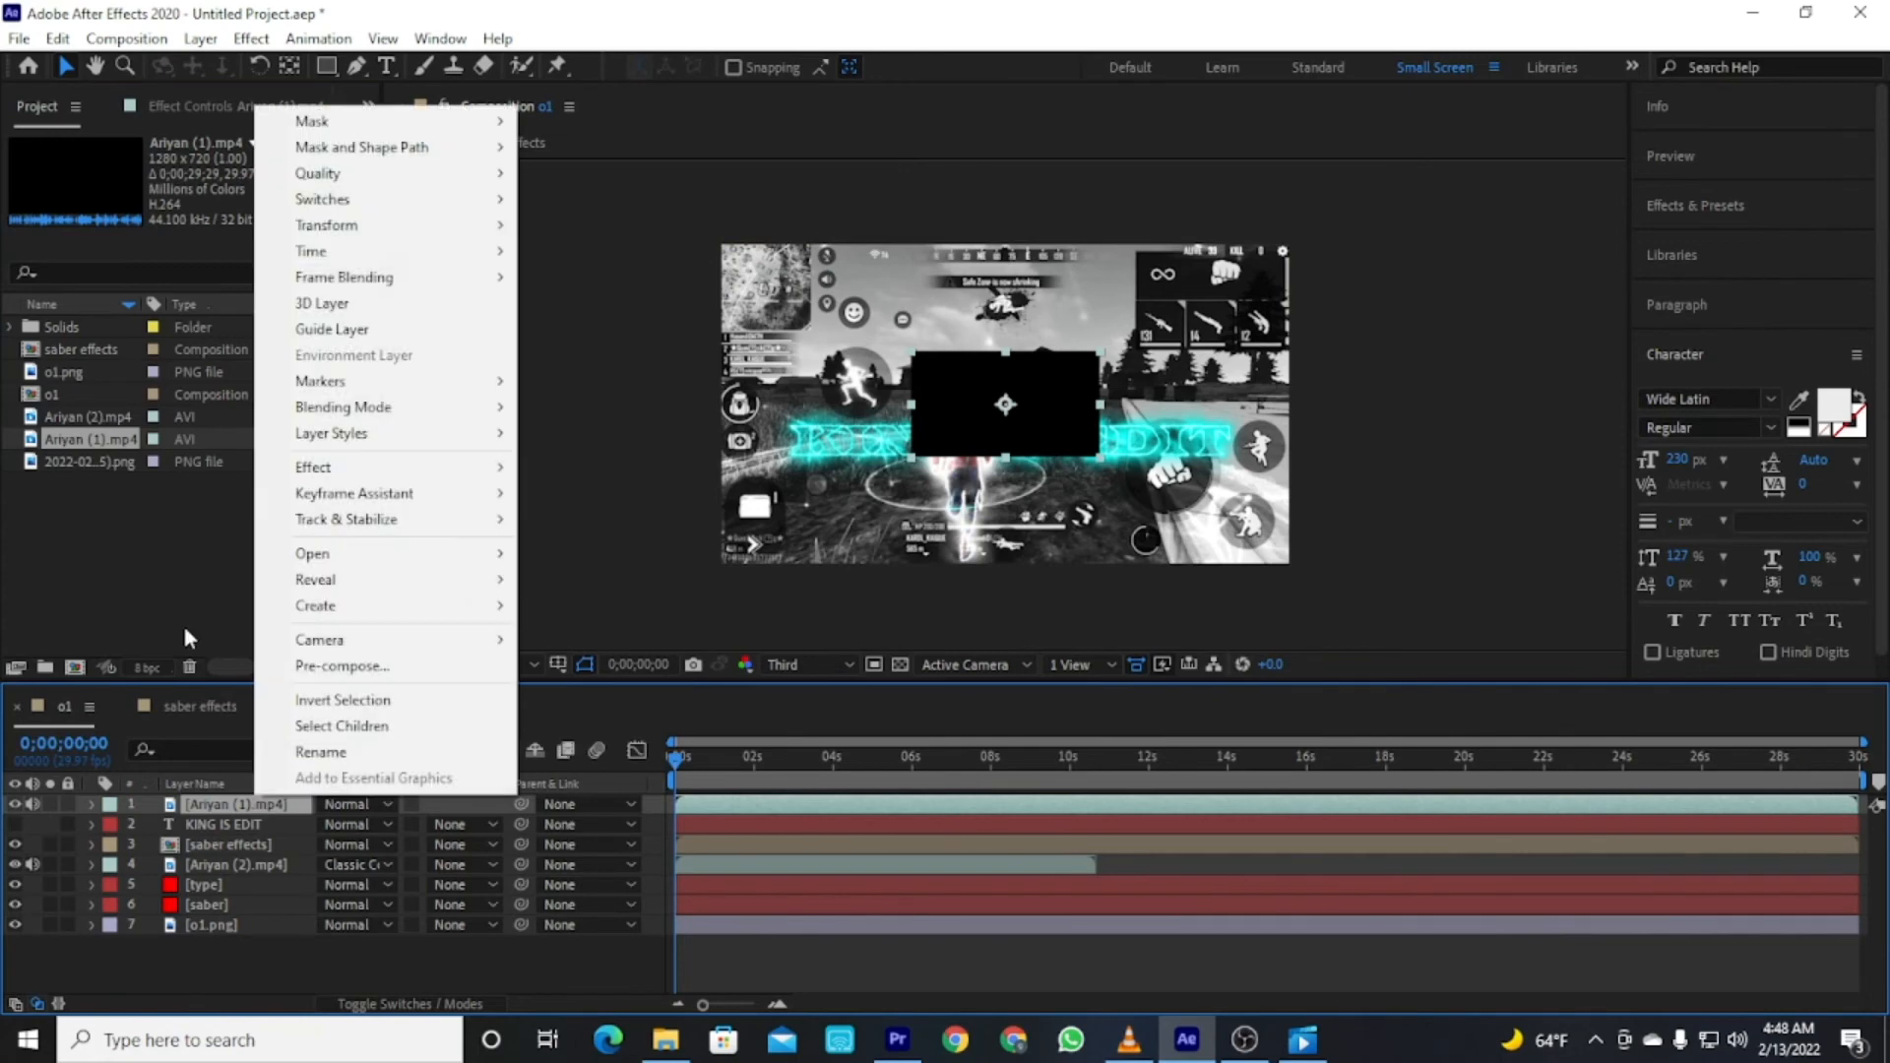
mouse_move(371, 228)
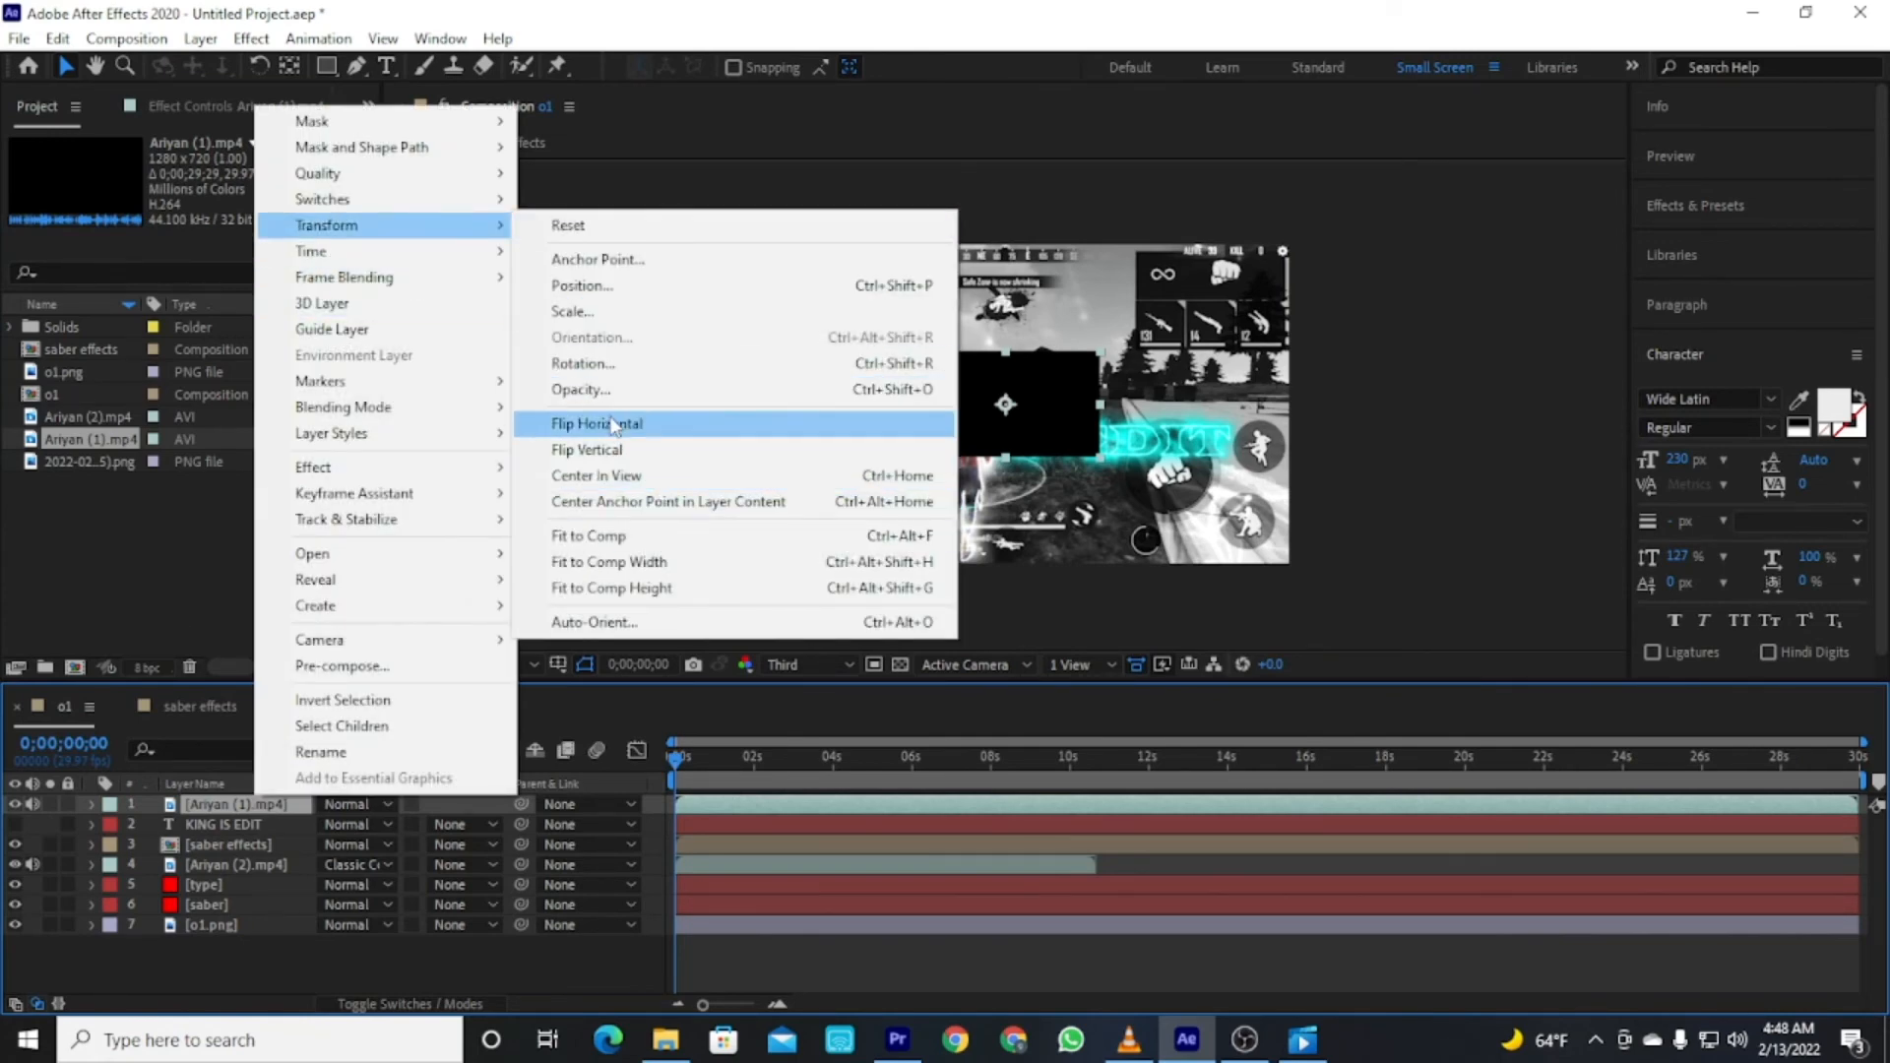
left_click(623, 391)
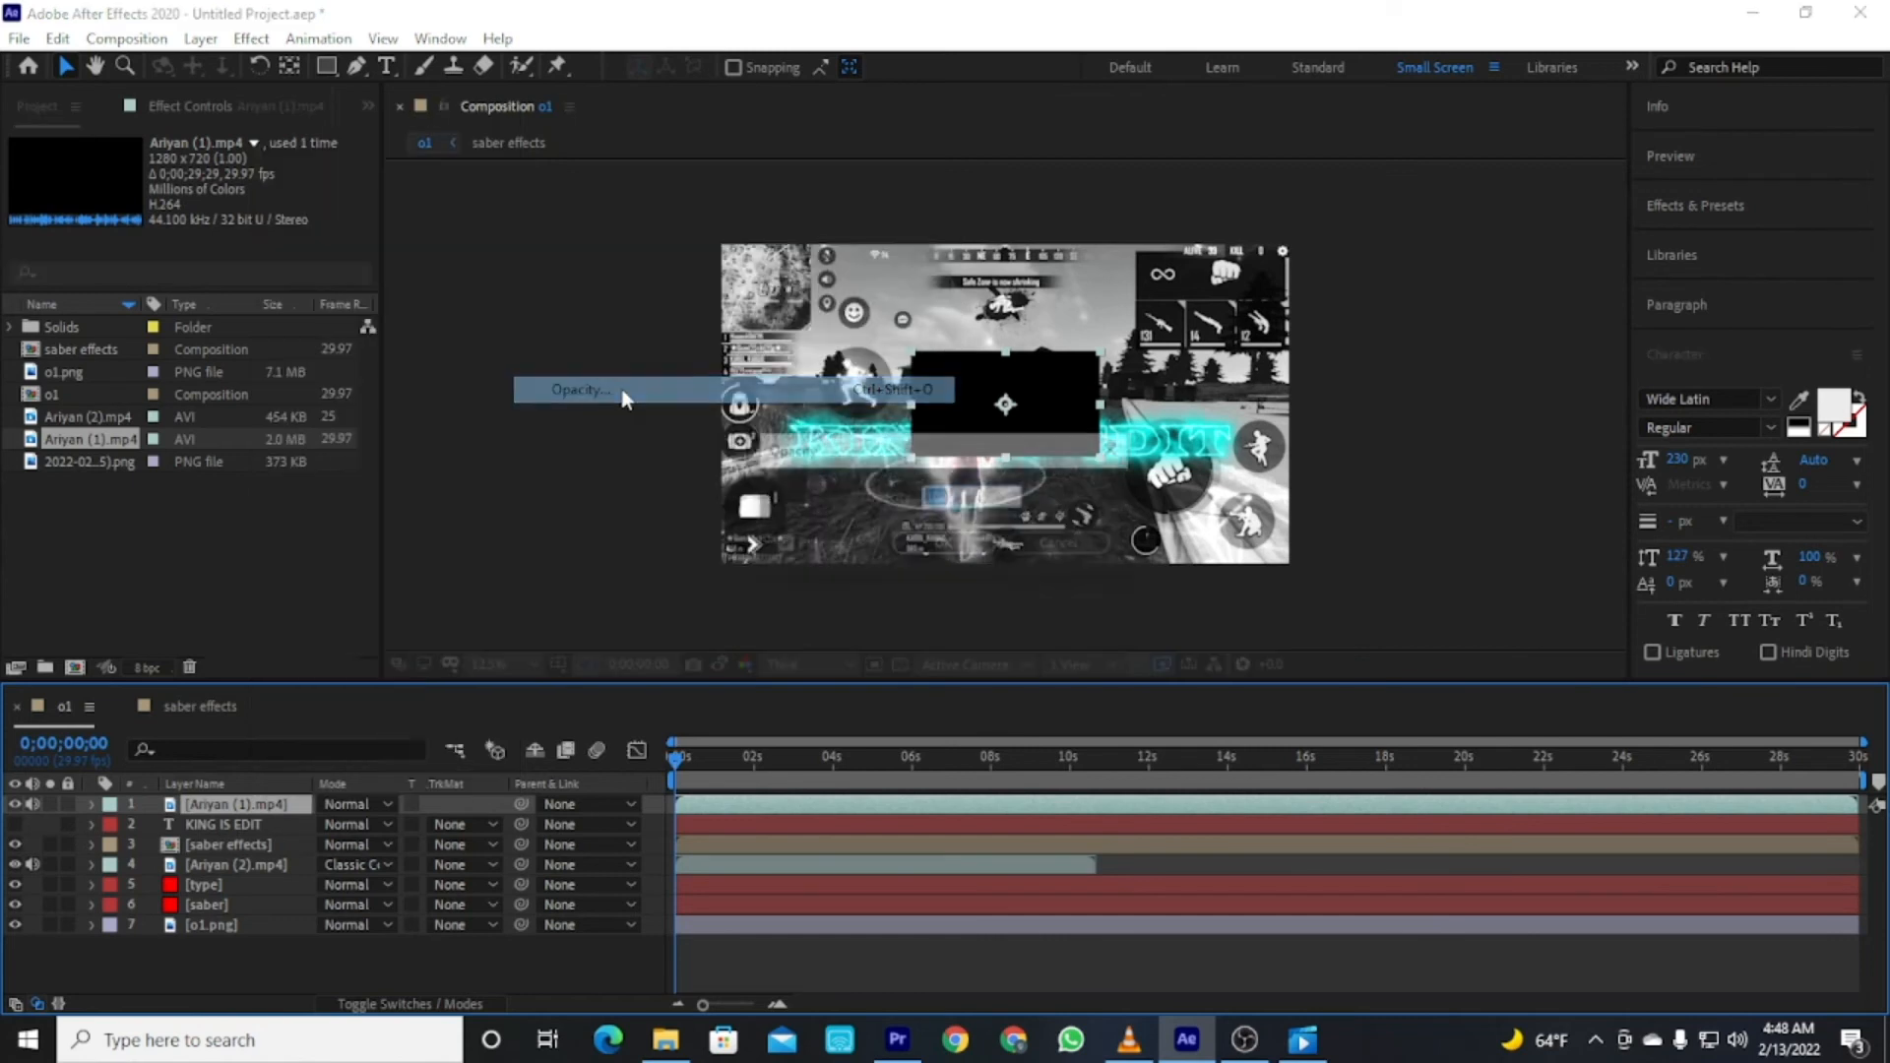
type("50")
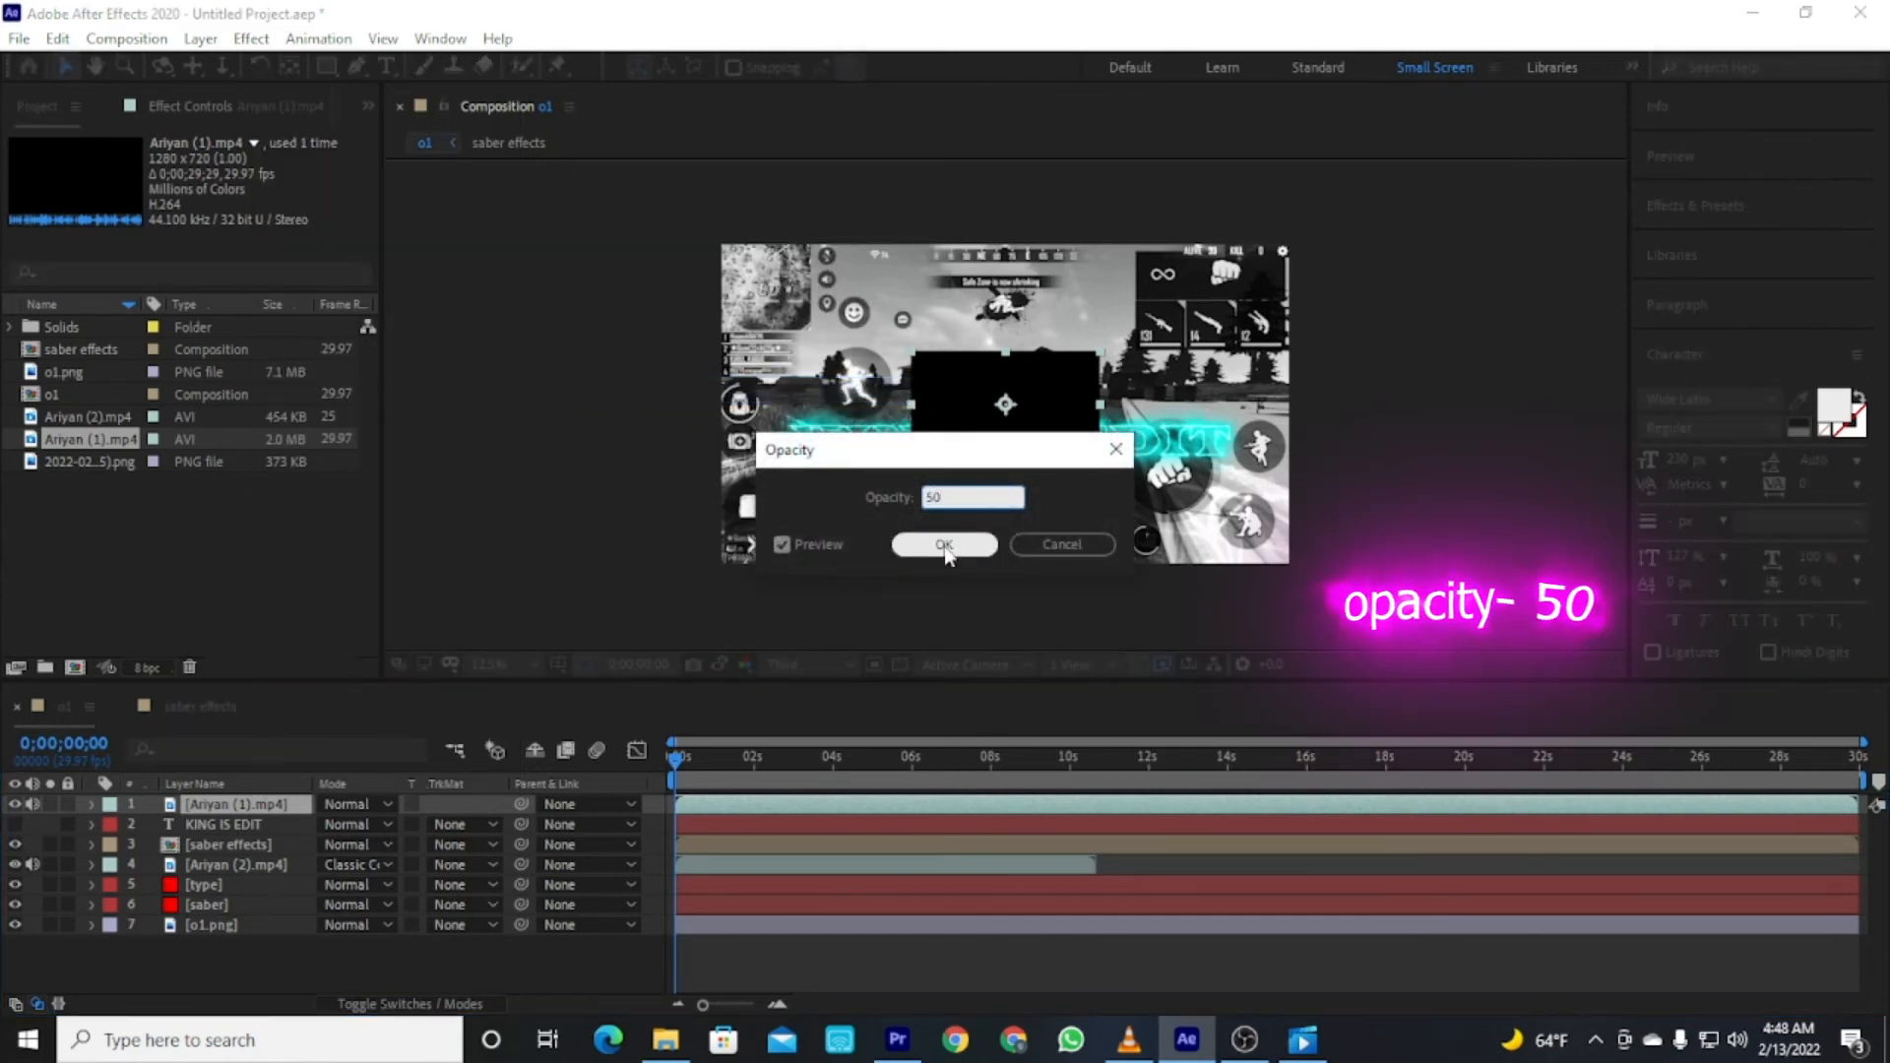
left_click(944, 544)
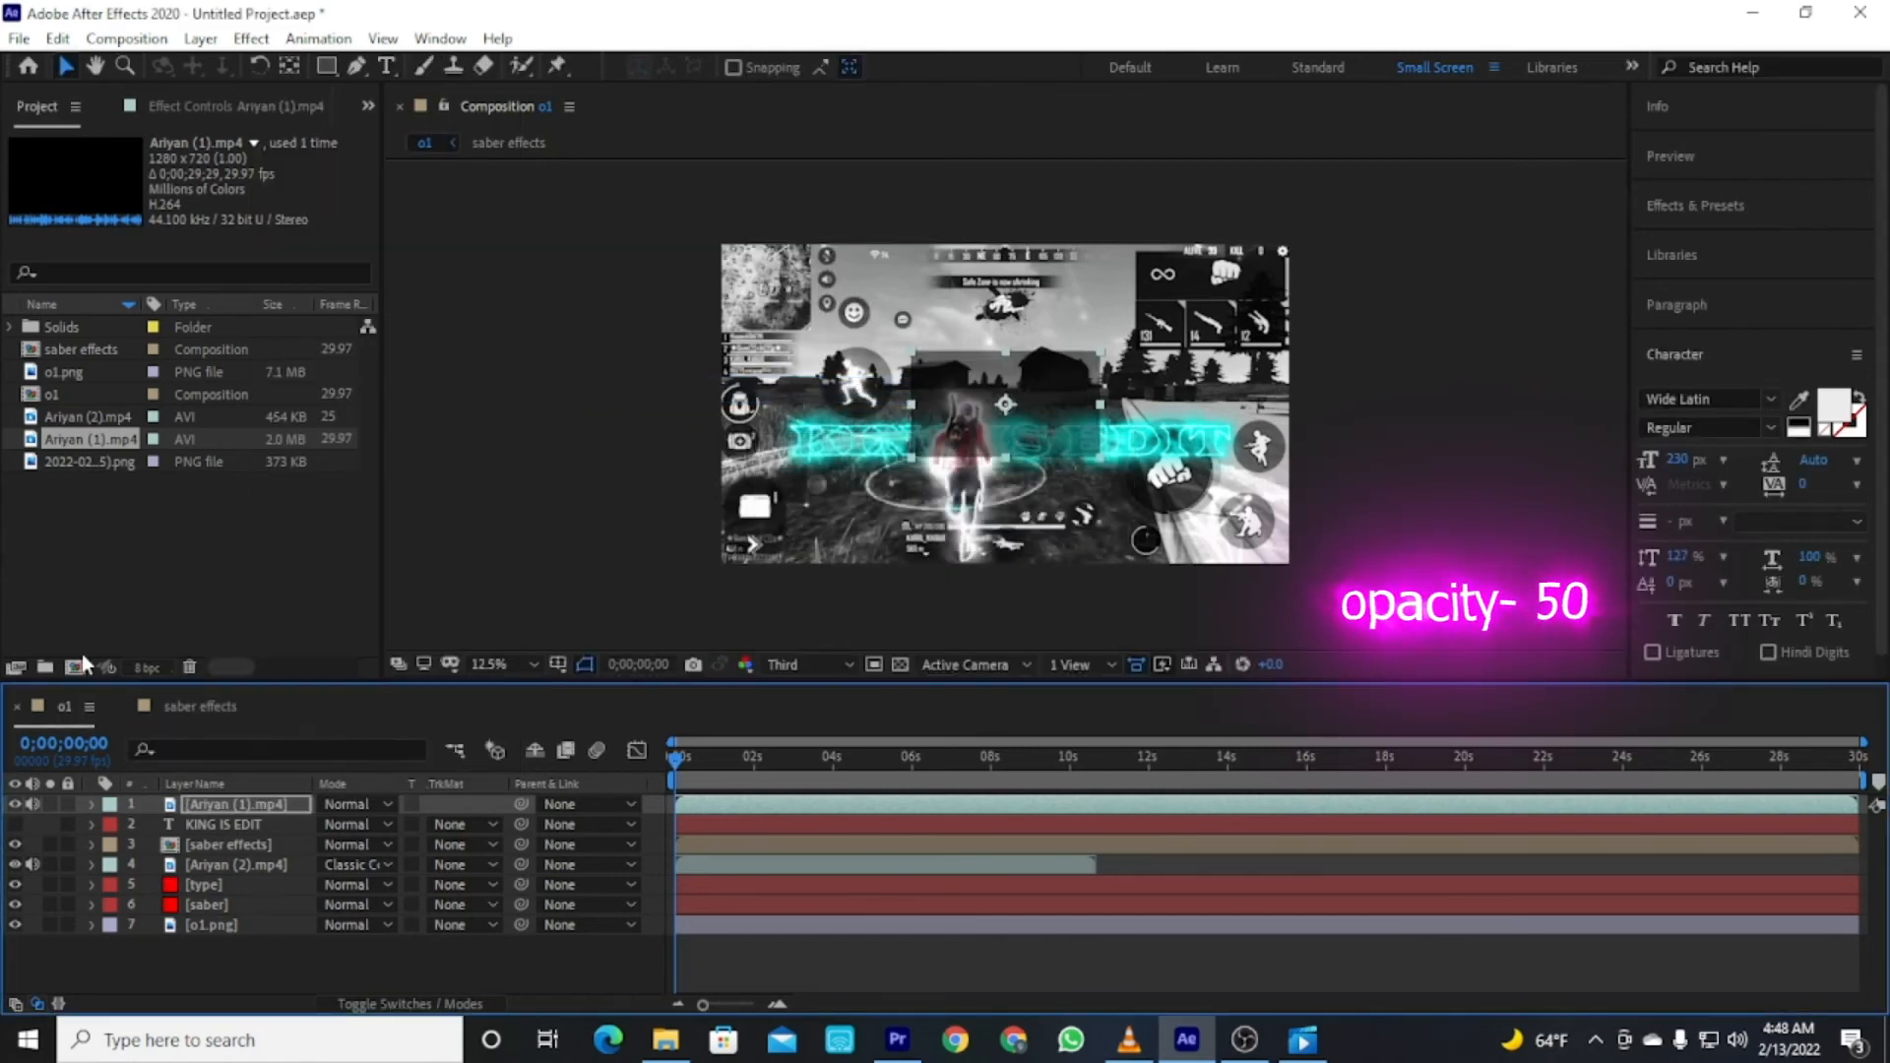
Fit the Ariyan (1).mp4 layer to the composition.
right_click(202, 804)
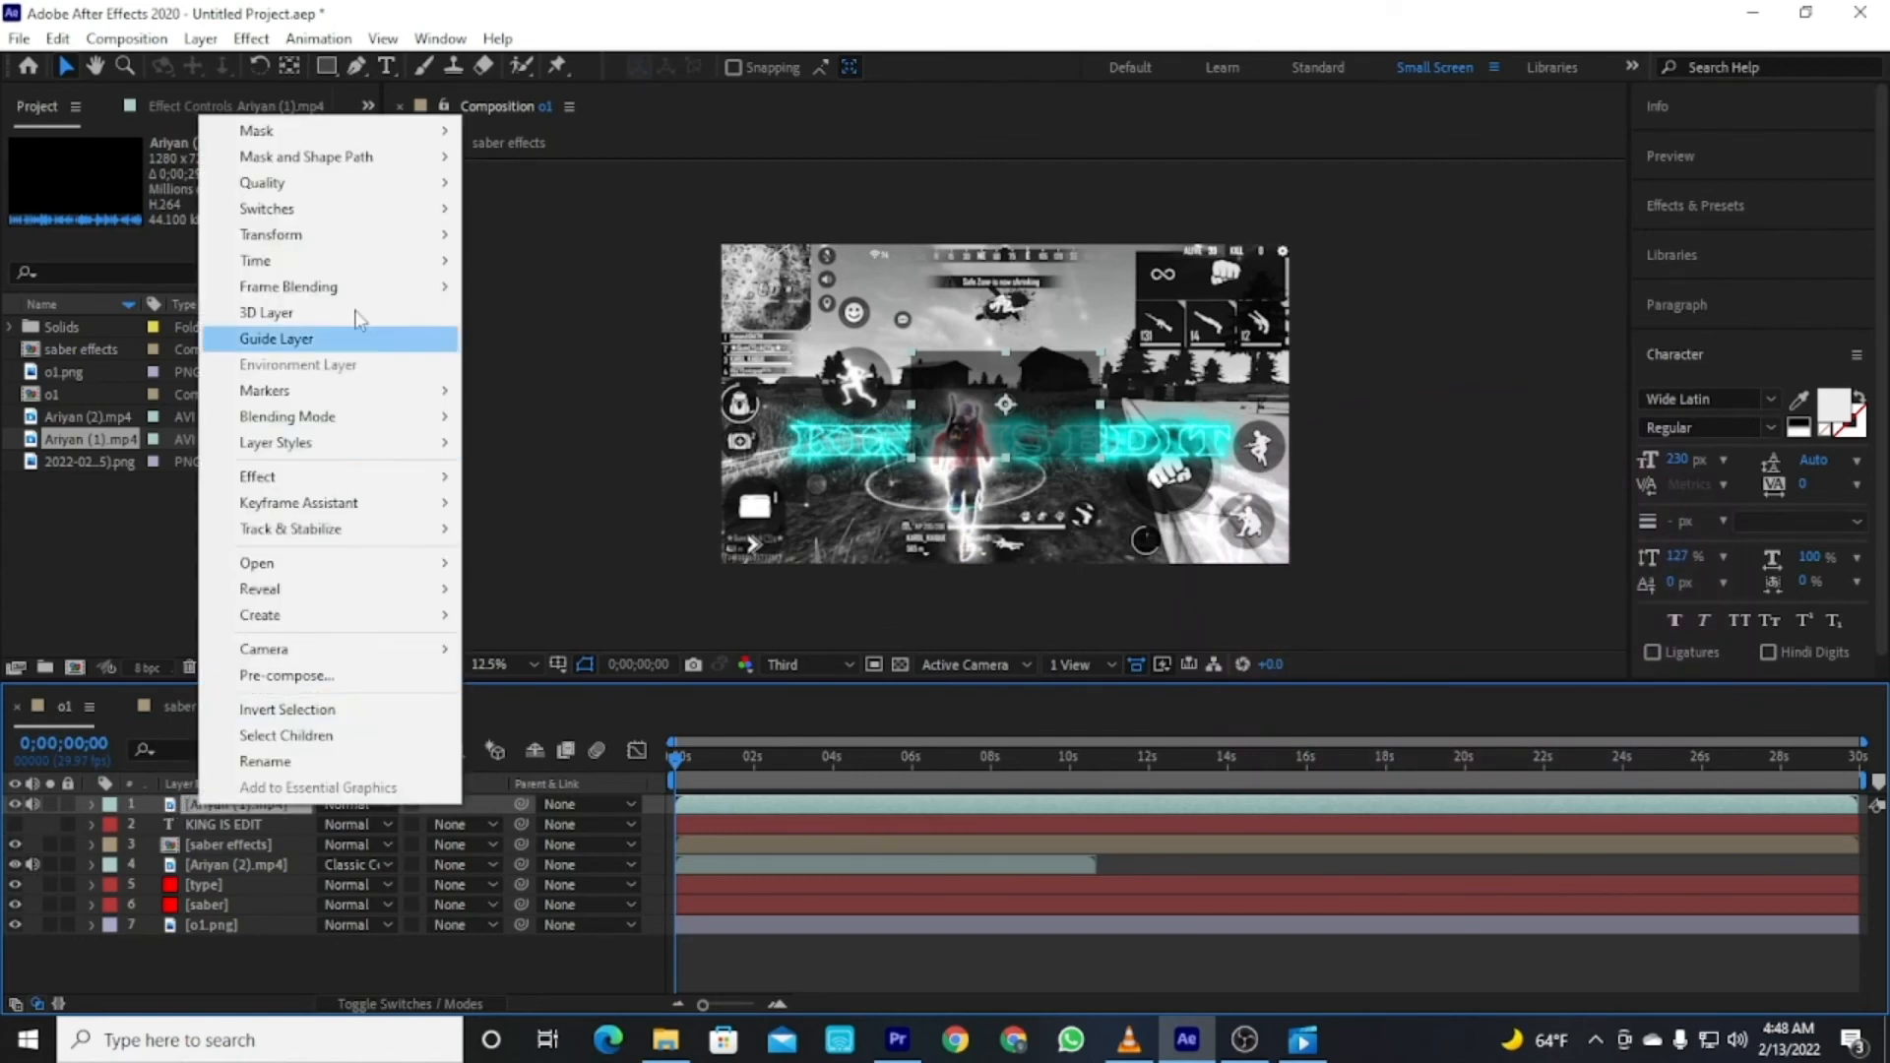
mouse_move(337, 236)
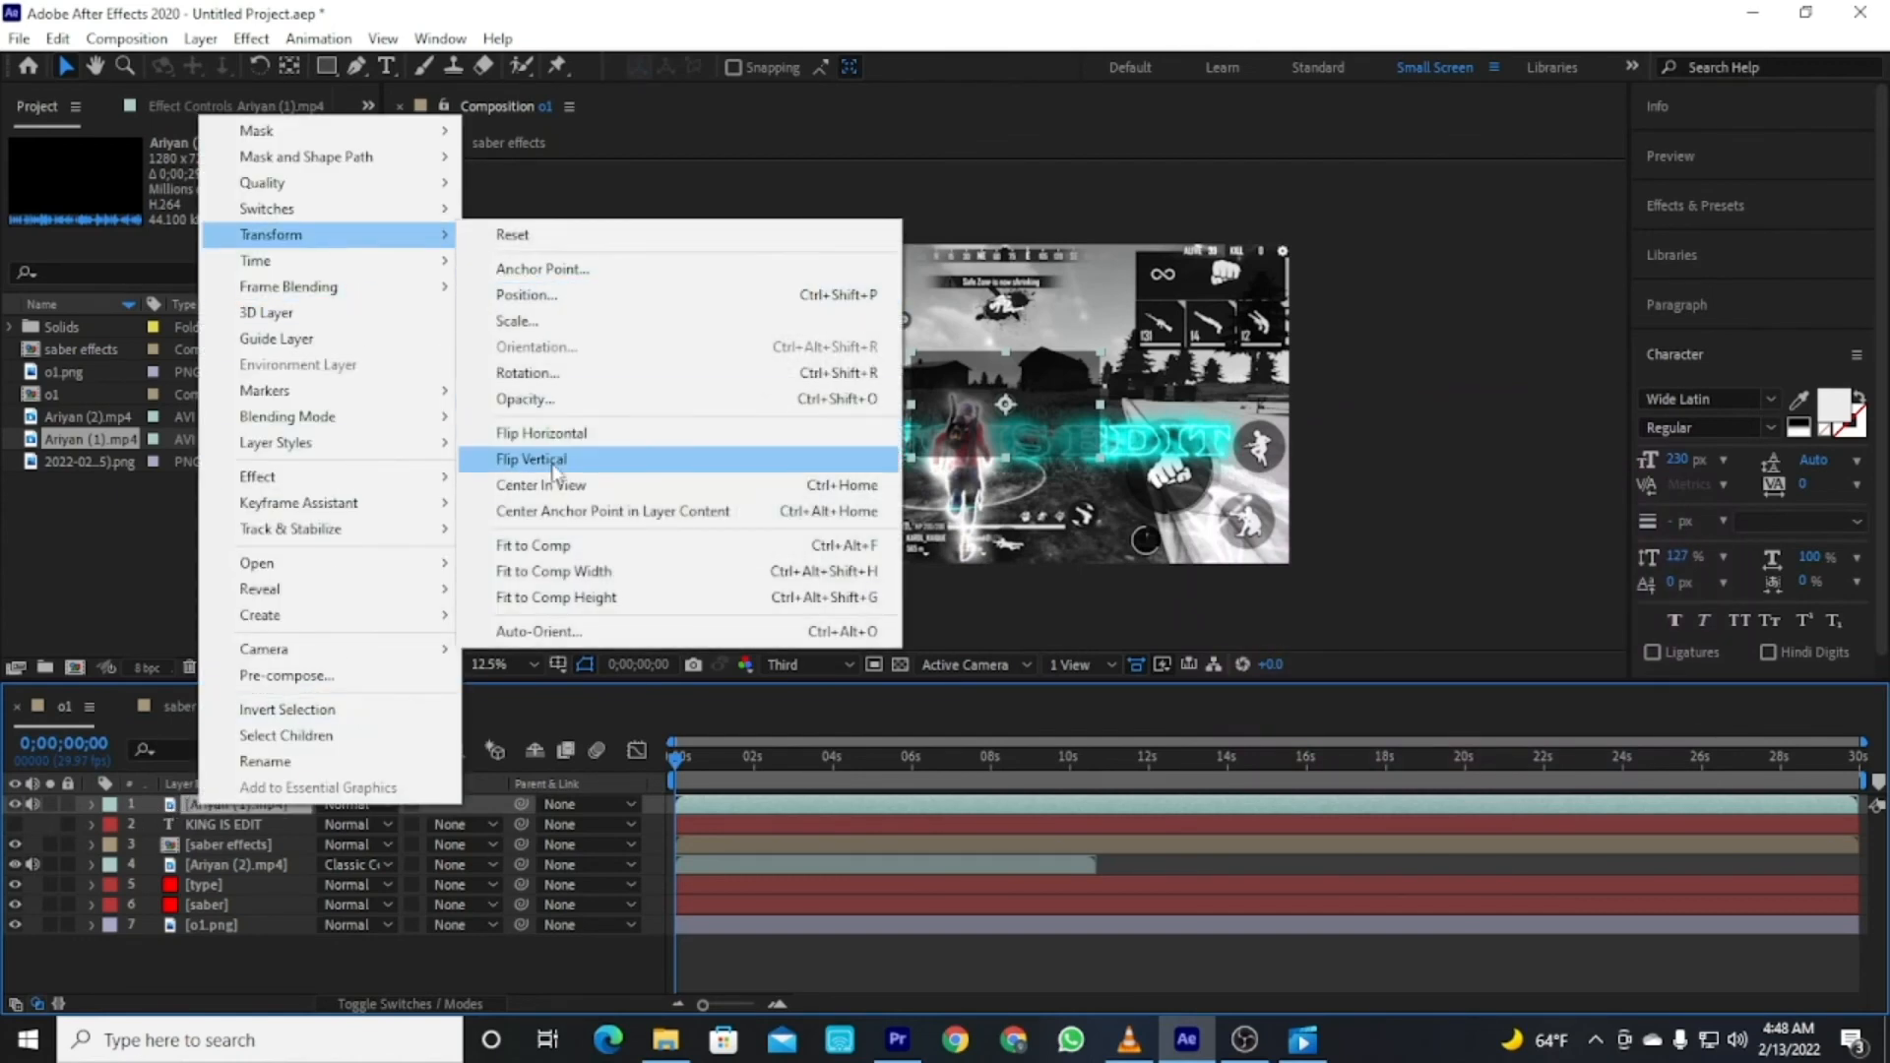
left_click(549, 547)
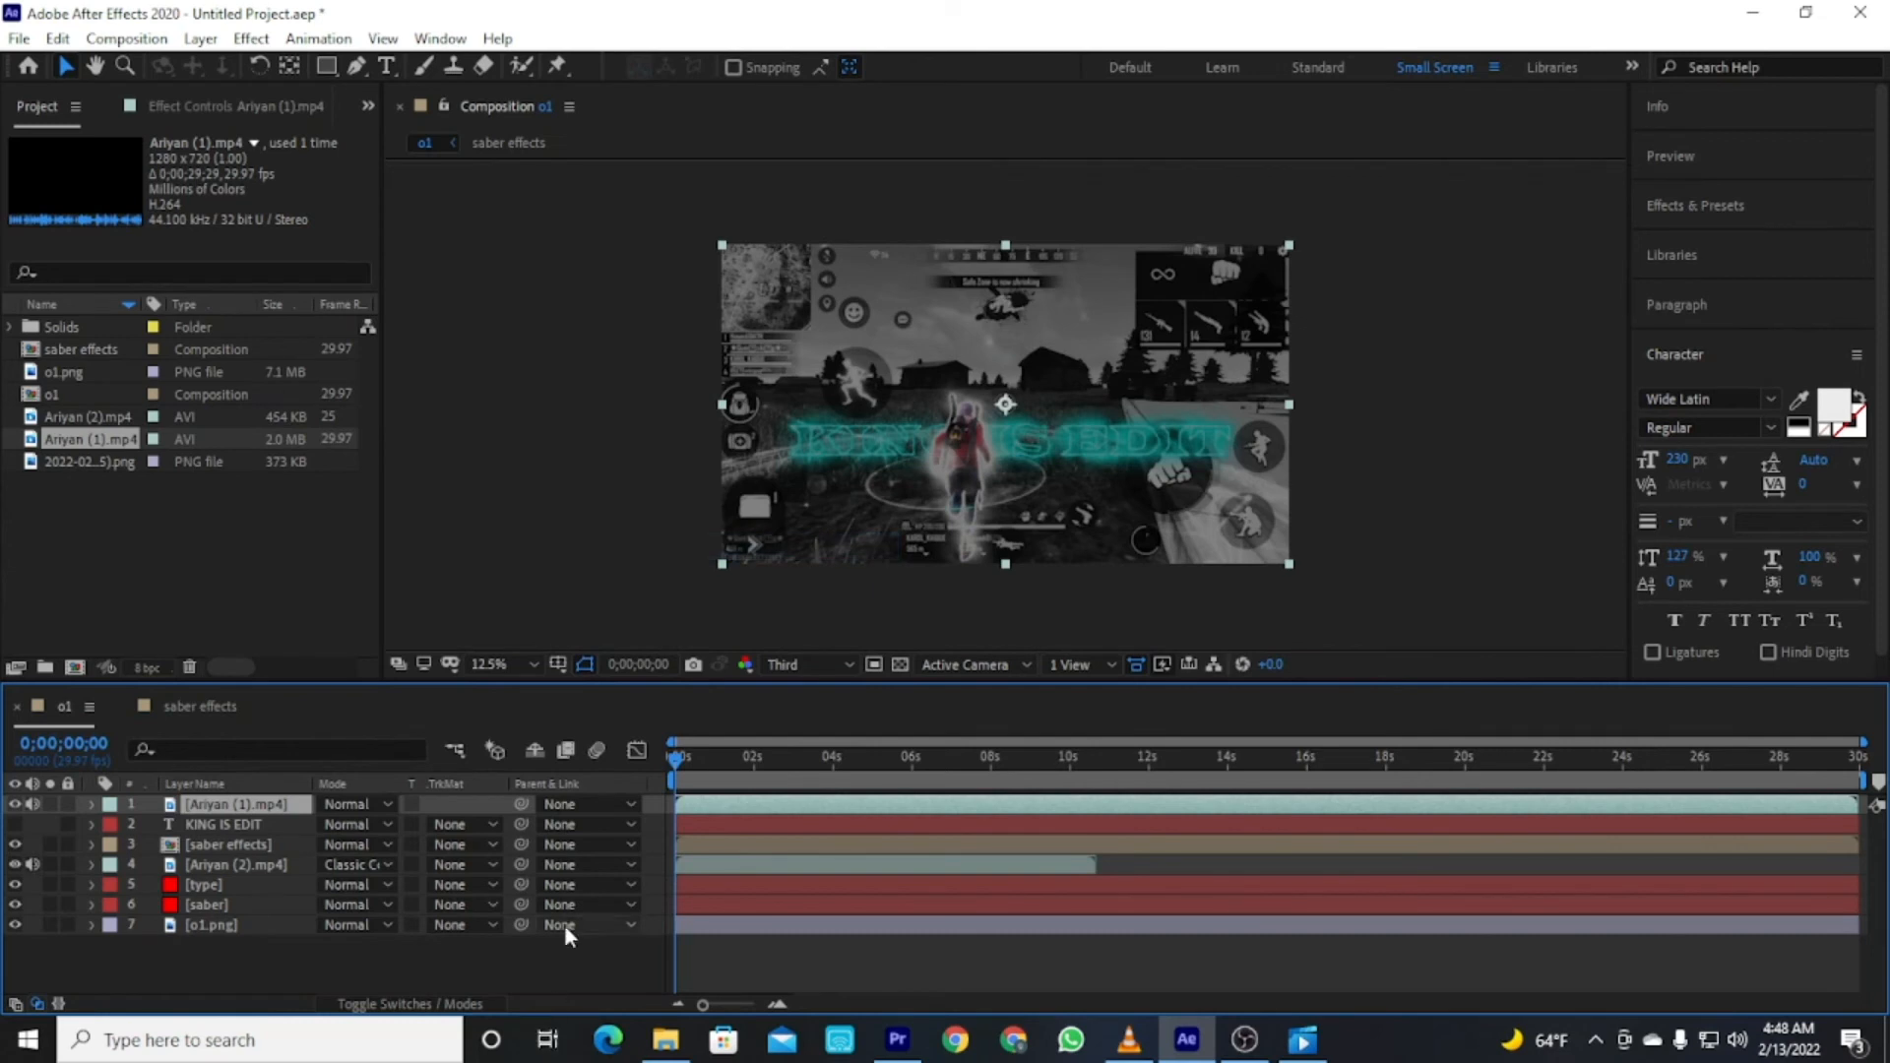
left_click(359, 960)
Scrub the timeline to preview the composite, then return to the start.
mouse_move(687, 760)
left_mouse_down()
mouse_move(744, 745)
mouse_move(677, 756)
left_mouse_up()
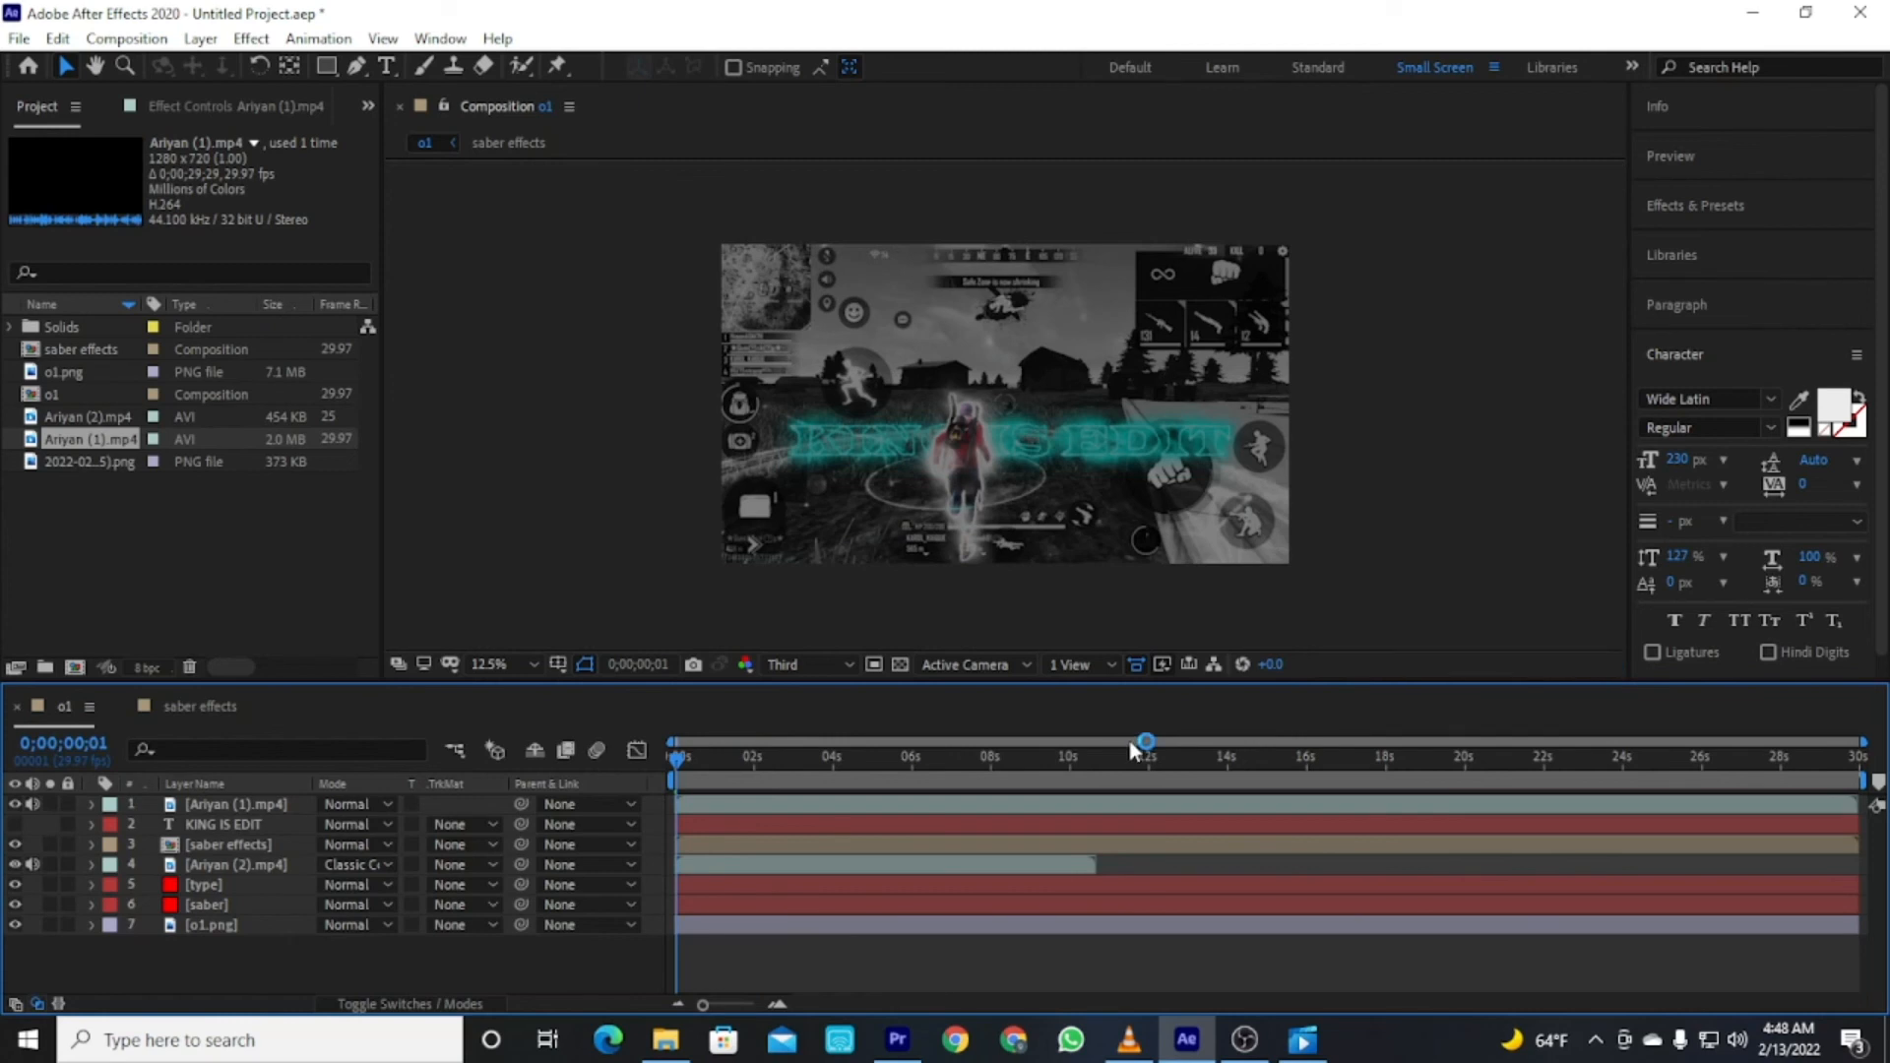
left_click(1094, 766)
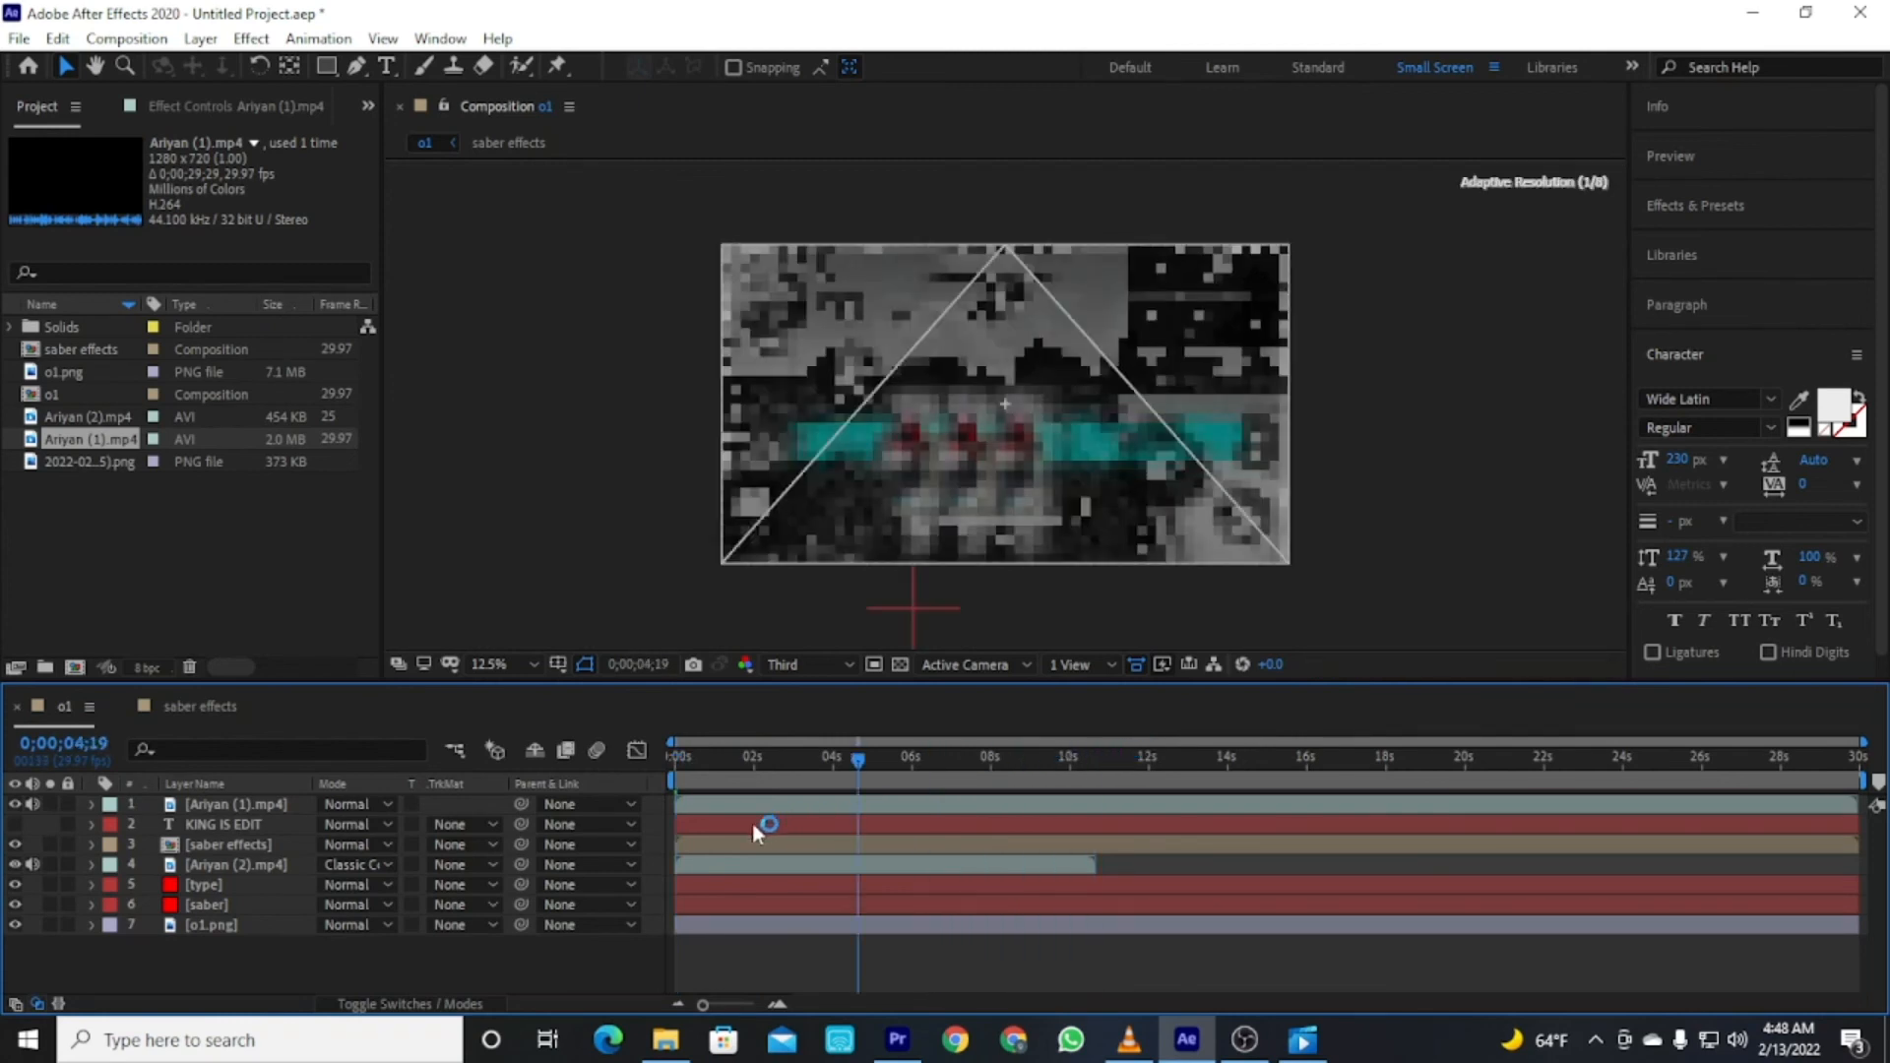
key("Home")
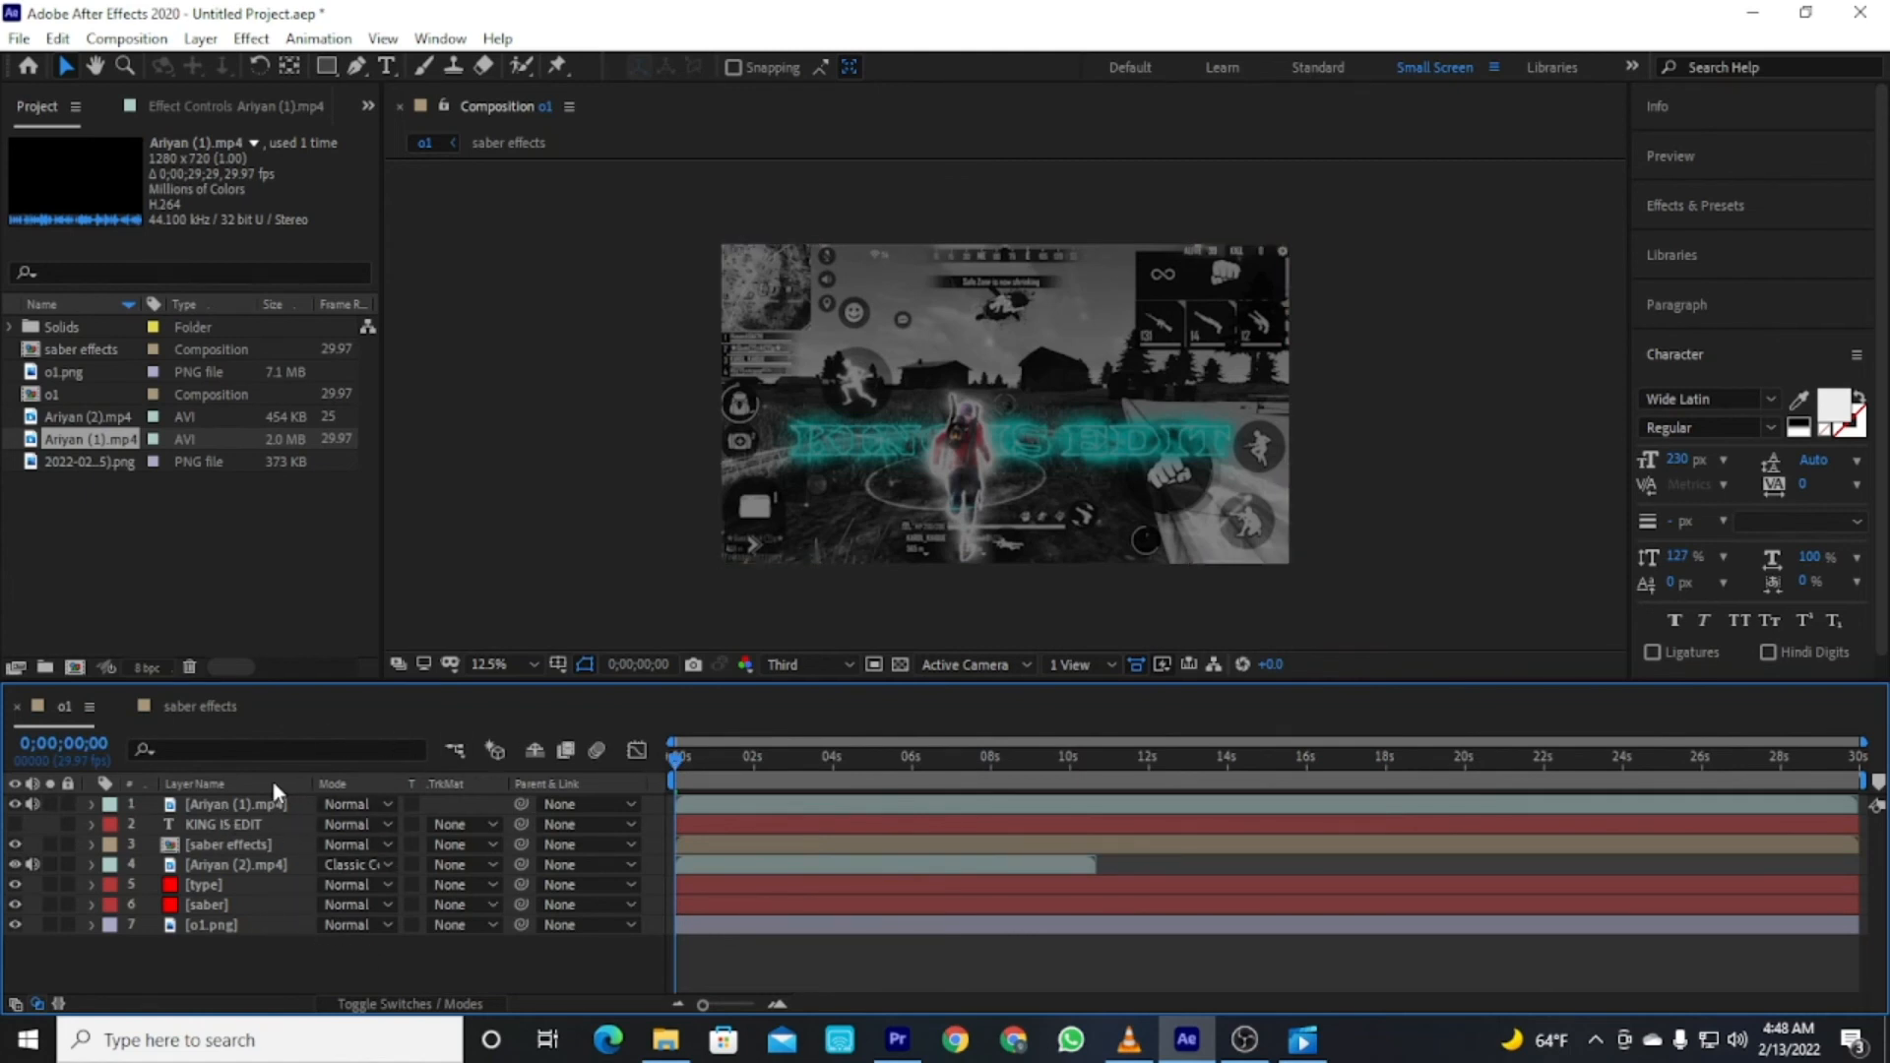
Move the Ariyan (1).mp4 layer below the saber effects layer.
left_click_drag(218, 809, 215, 871)
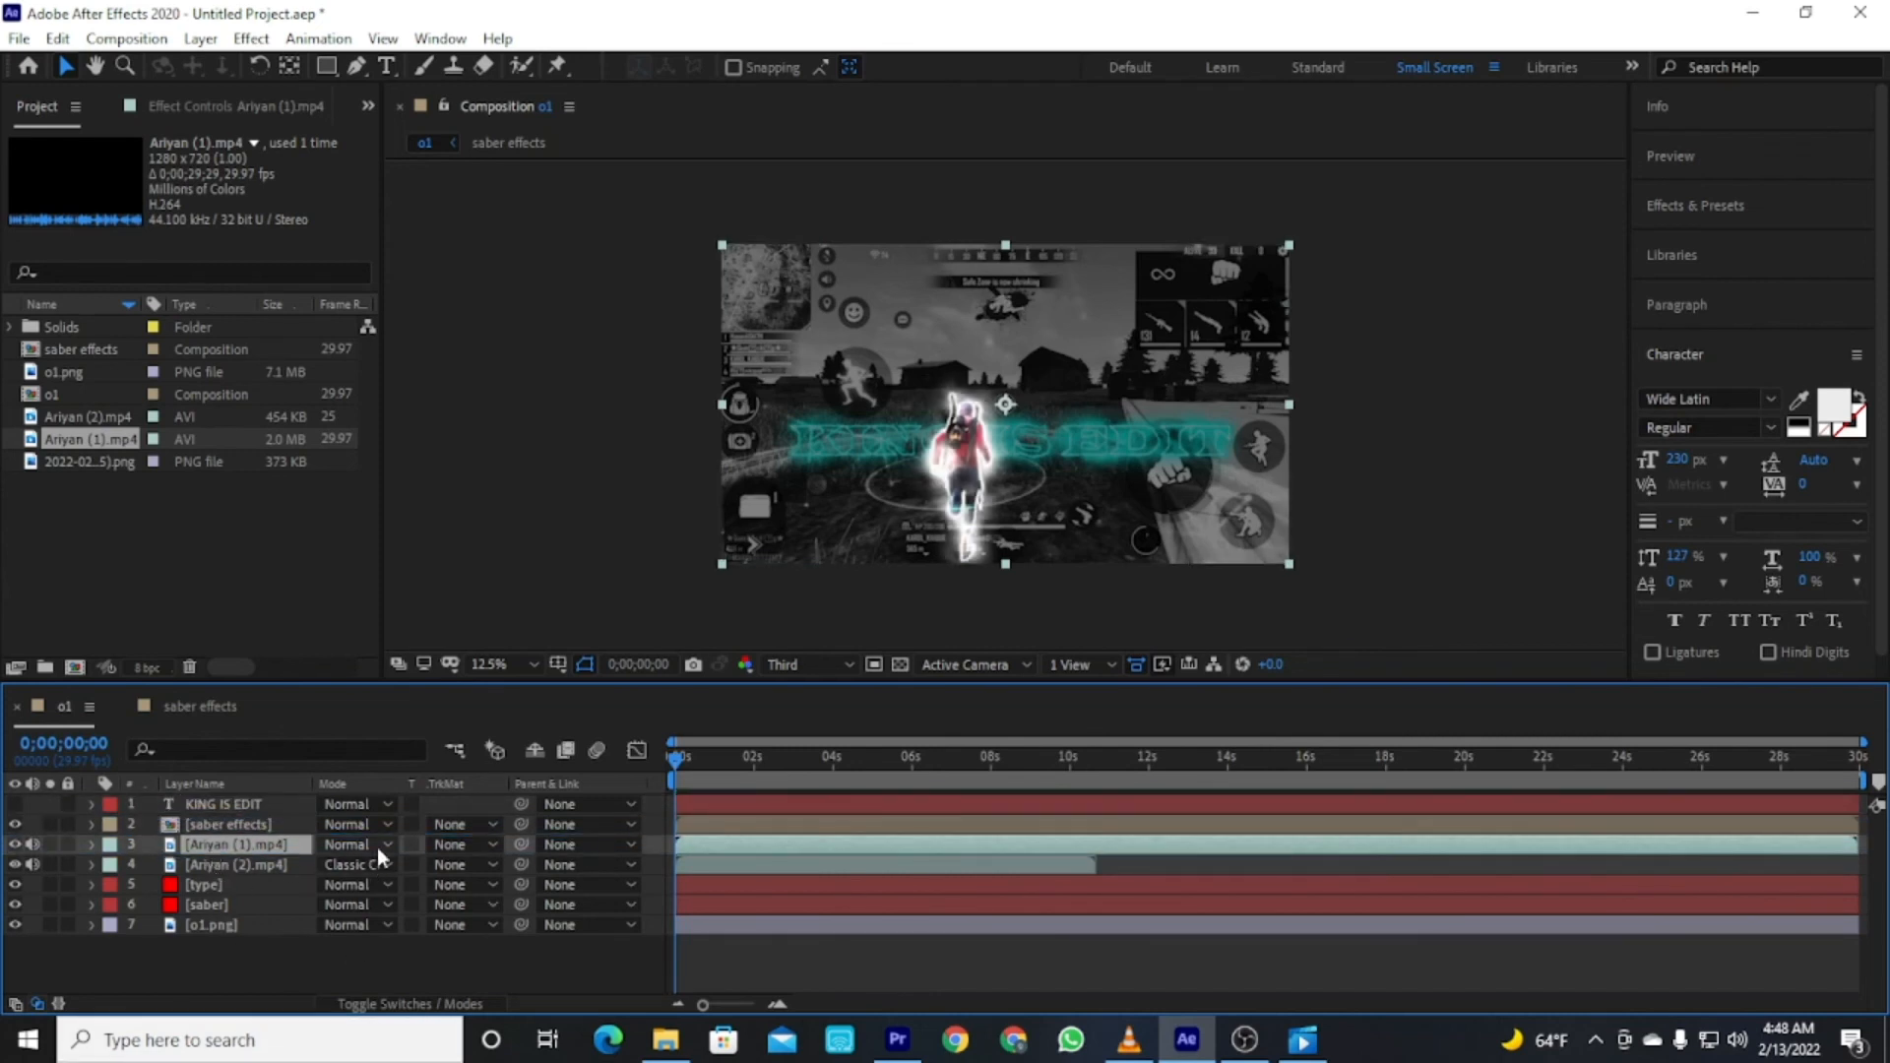
left_click(379, 848)
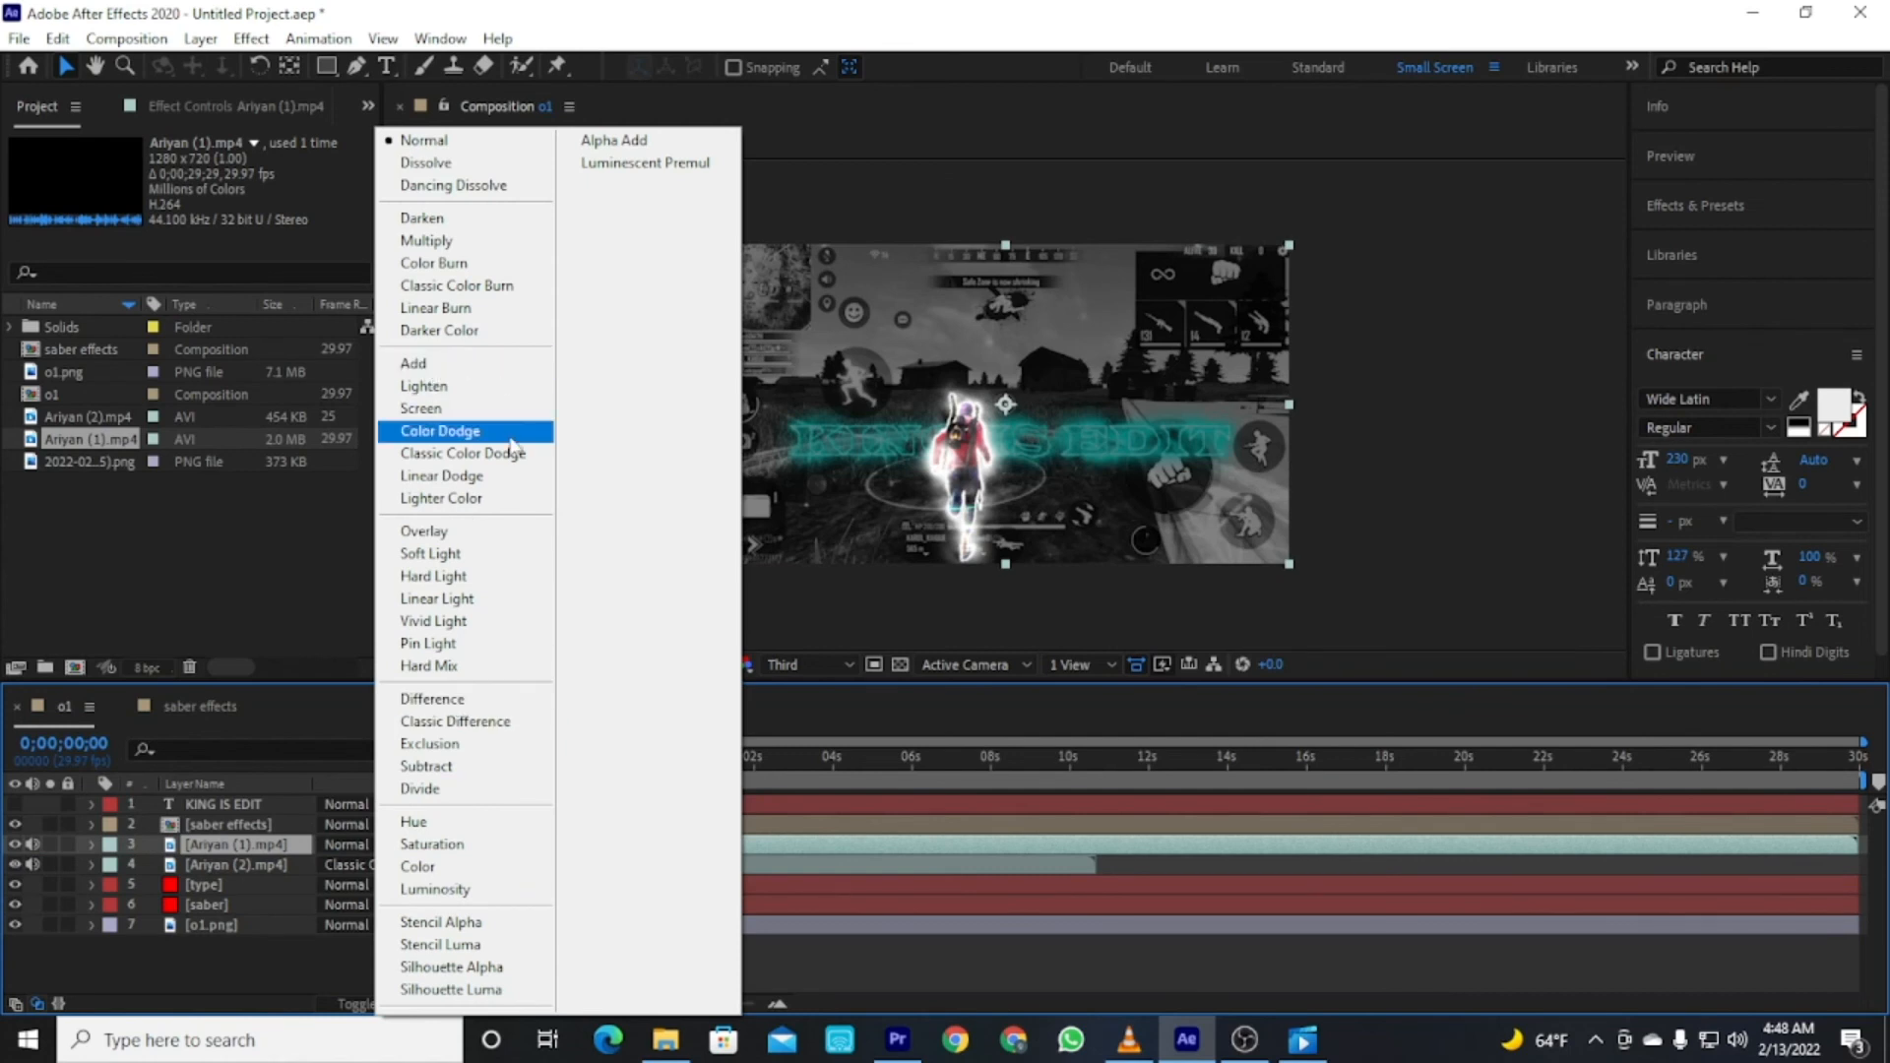
left_click(172, 959)
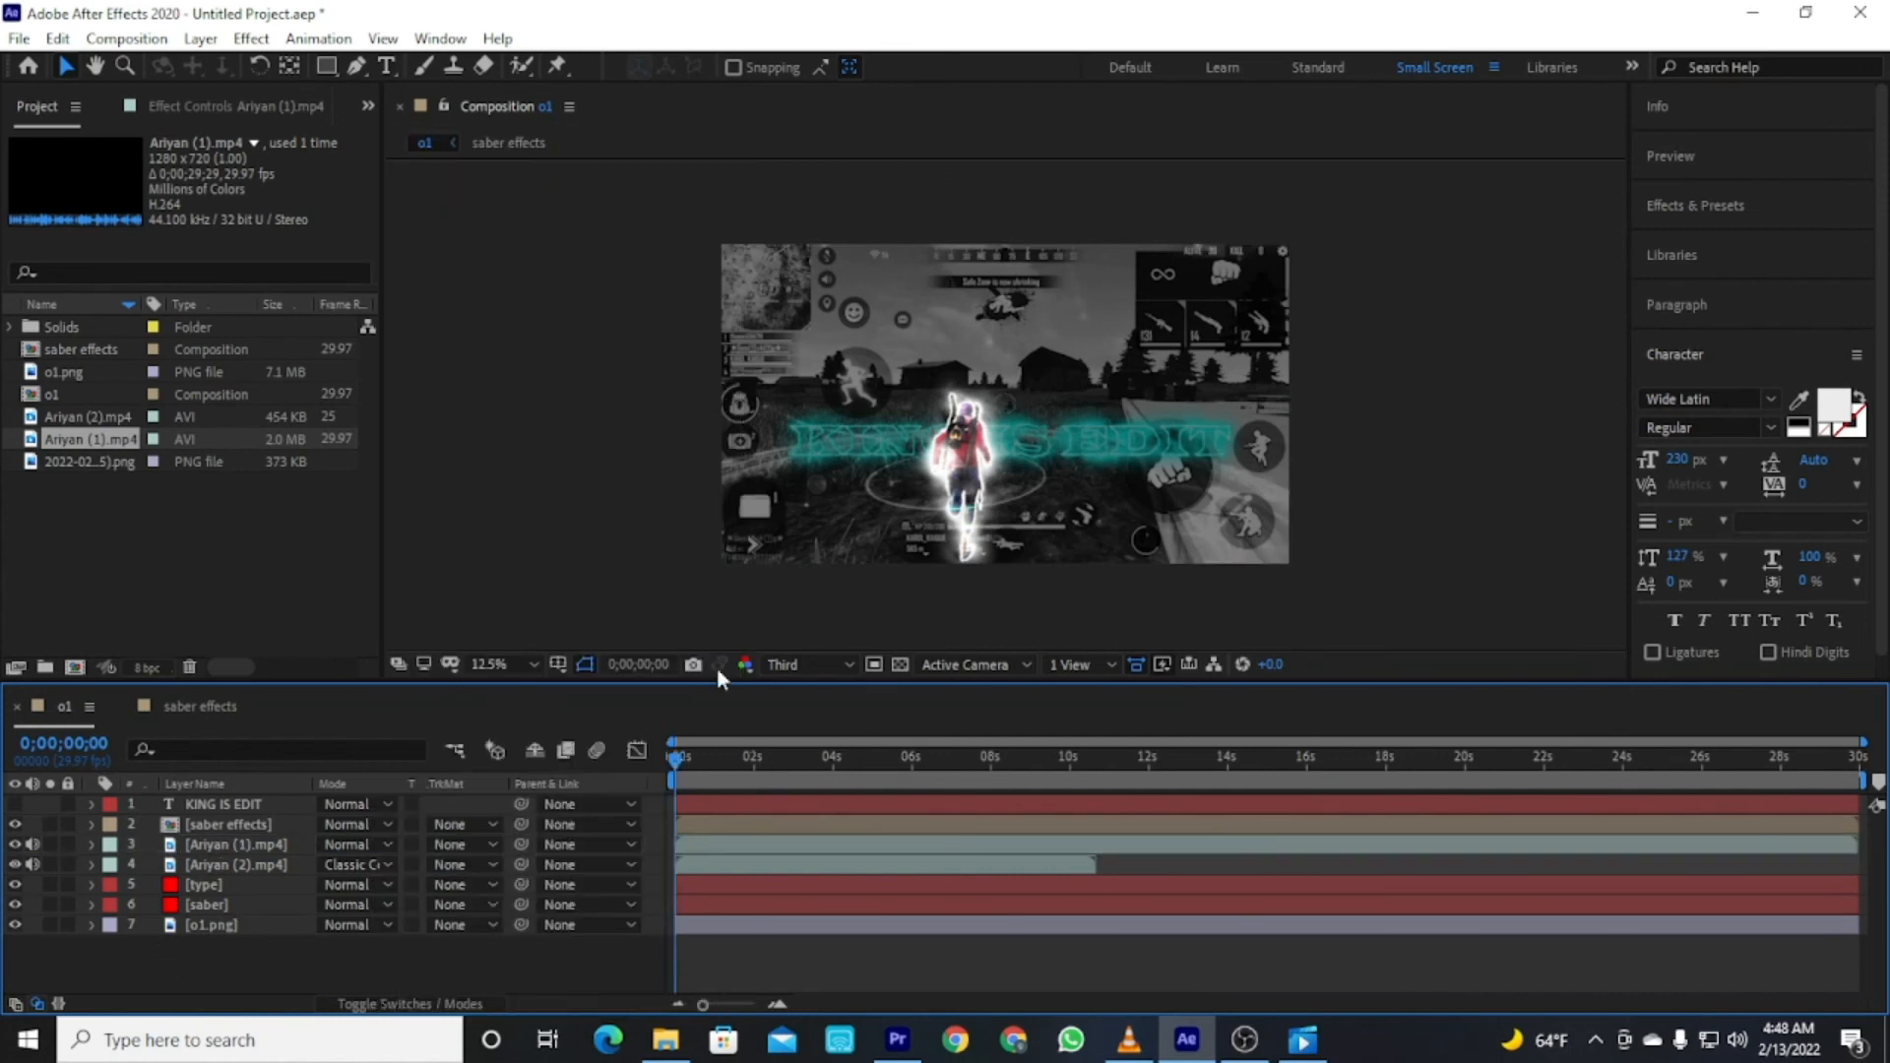
In the saber effects composition, set the top o1.png layer's Saber glow color to FF0000.
left_click(202, 706)
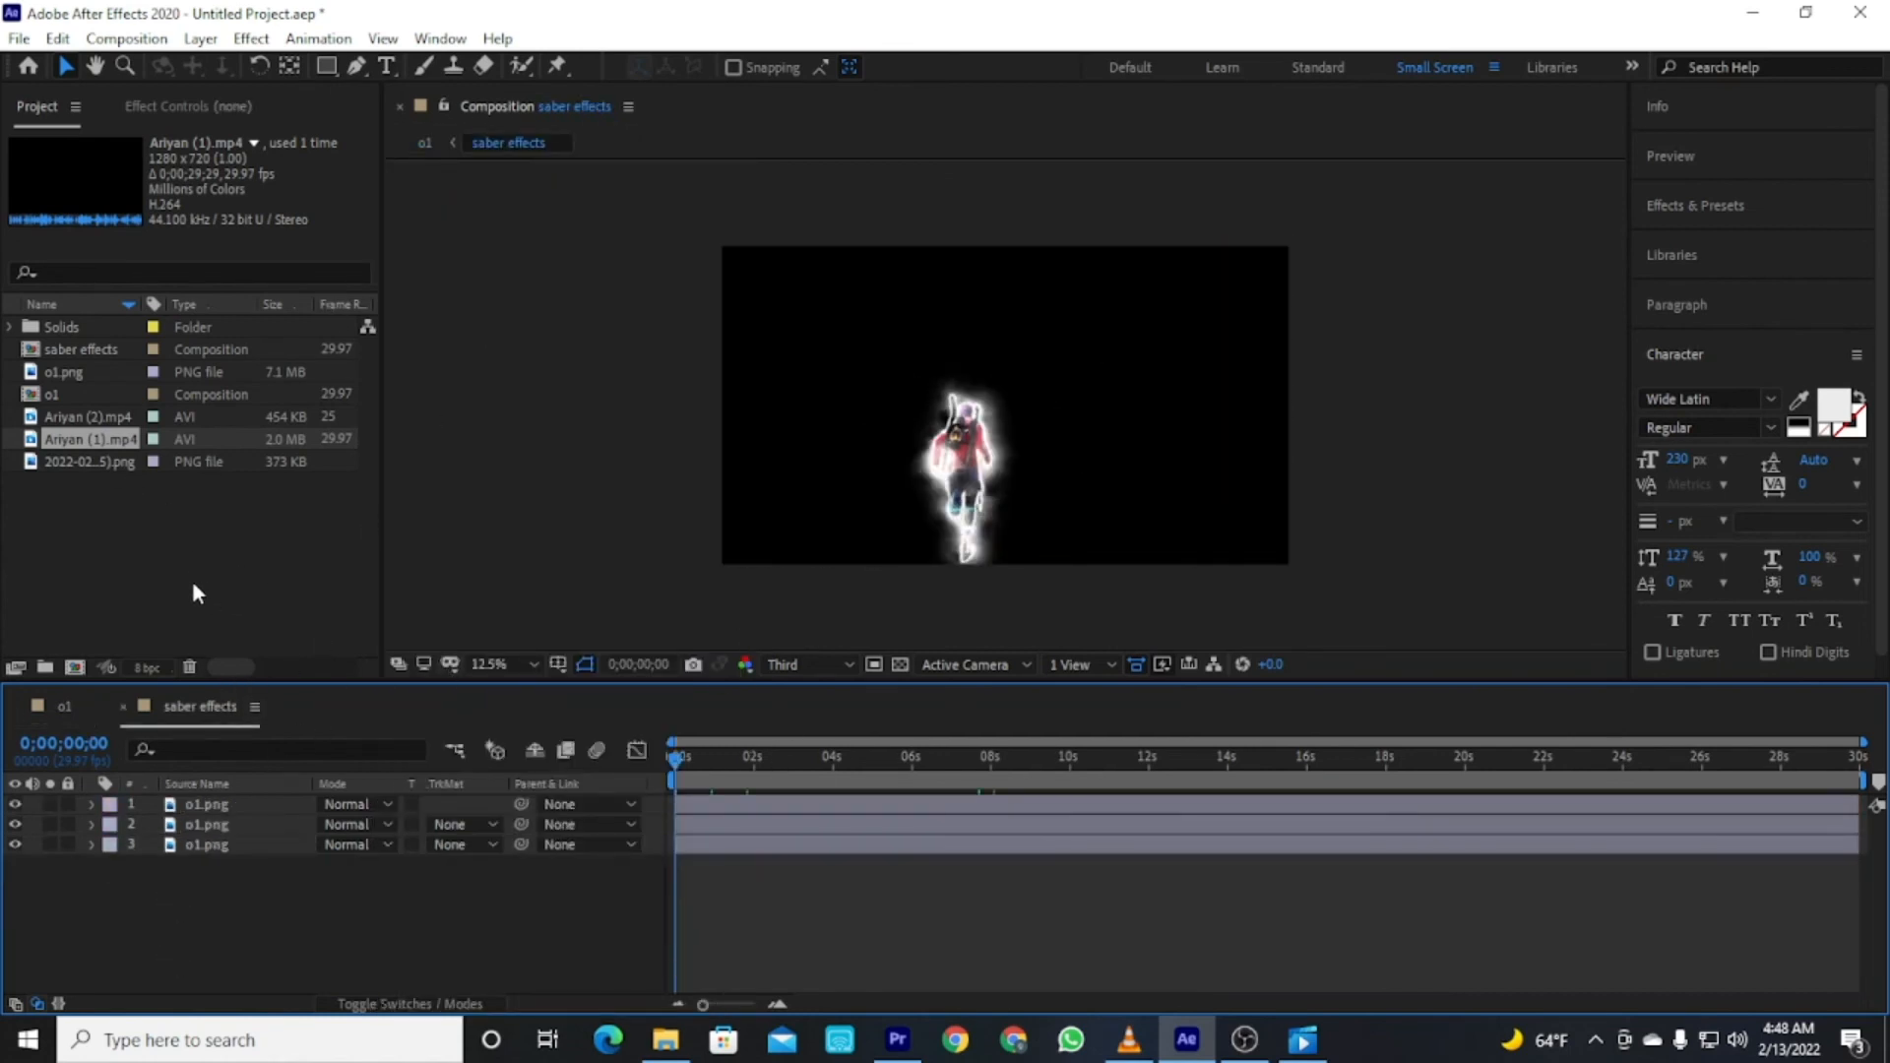
left_click(185, 783)
left_click(202, 805)
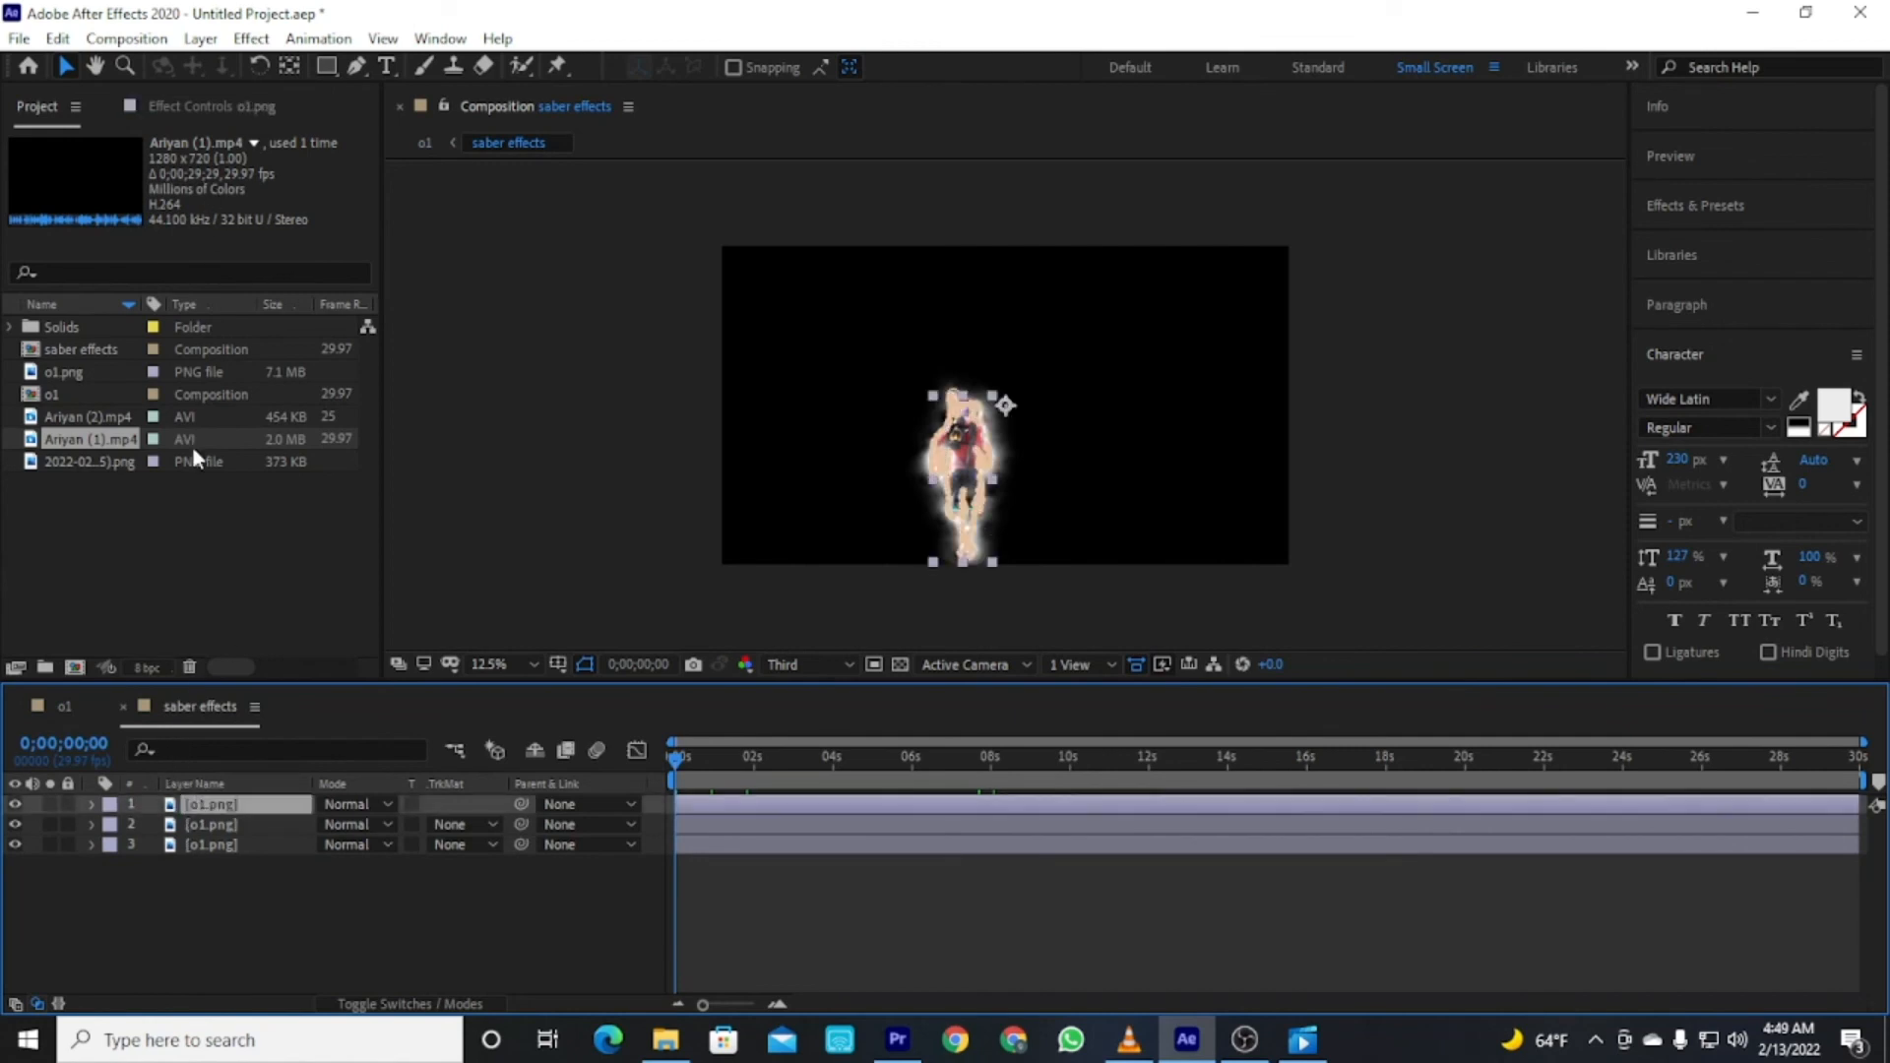
left_click(241, 105)
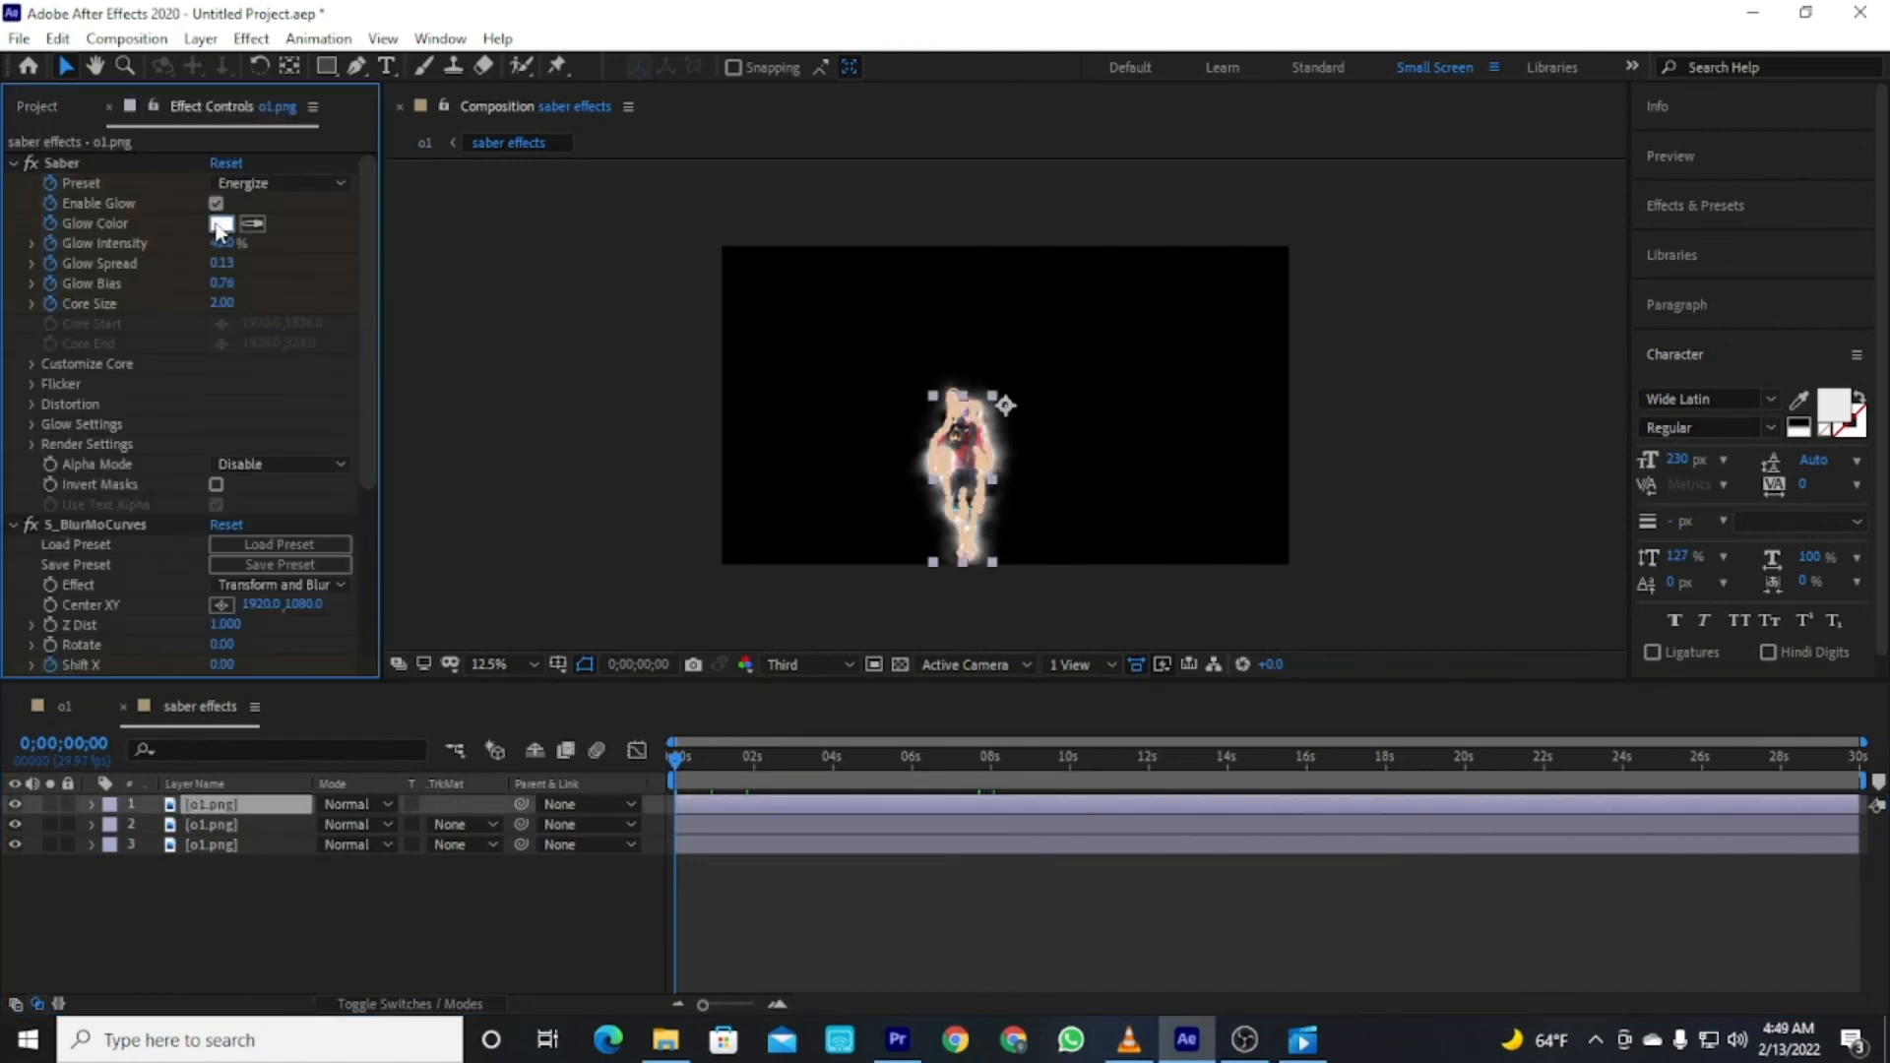
left_click(220, 224)
type("FF0000")
left_click(1181, 373)
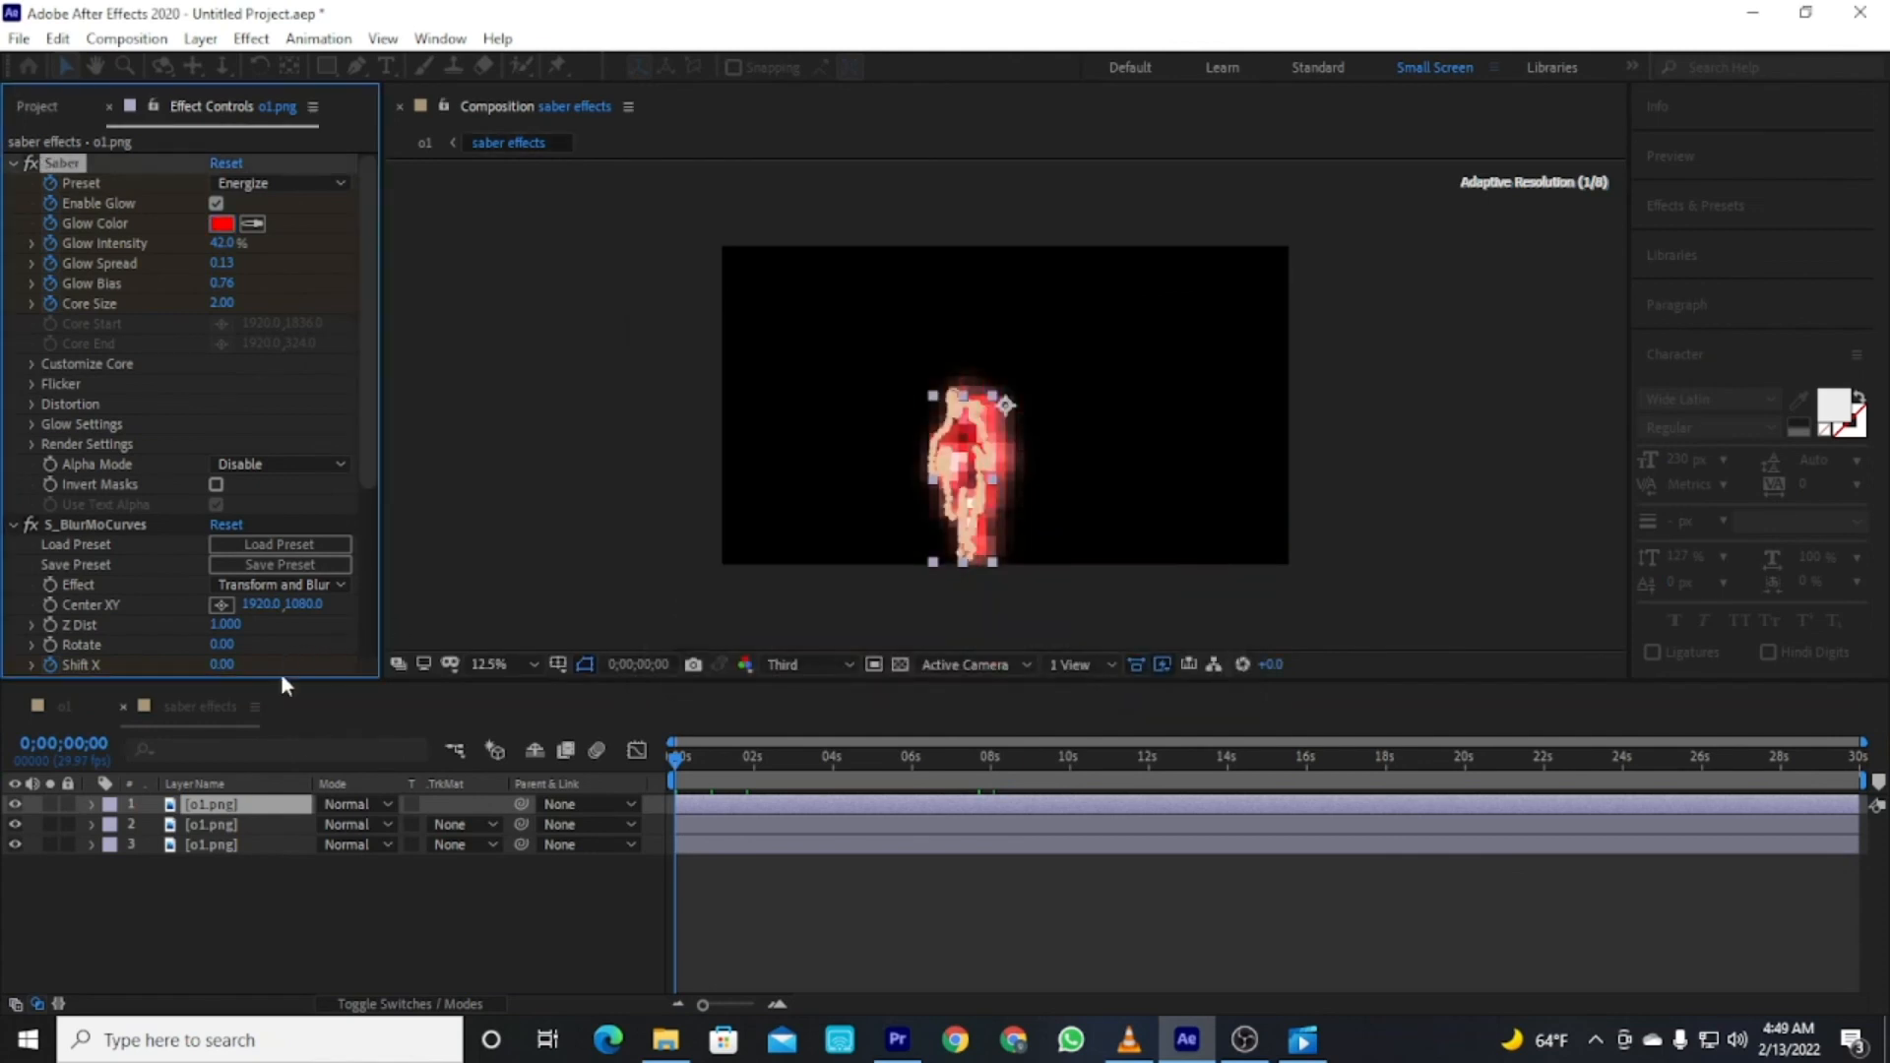
Set the second o1.png layer's Saber glow color to purple 5A00FF.
left_click(234, 822)
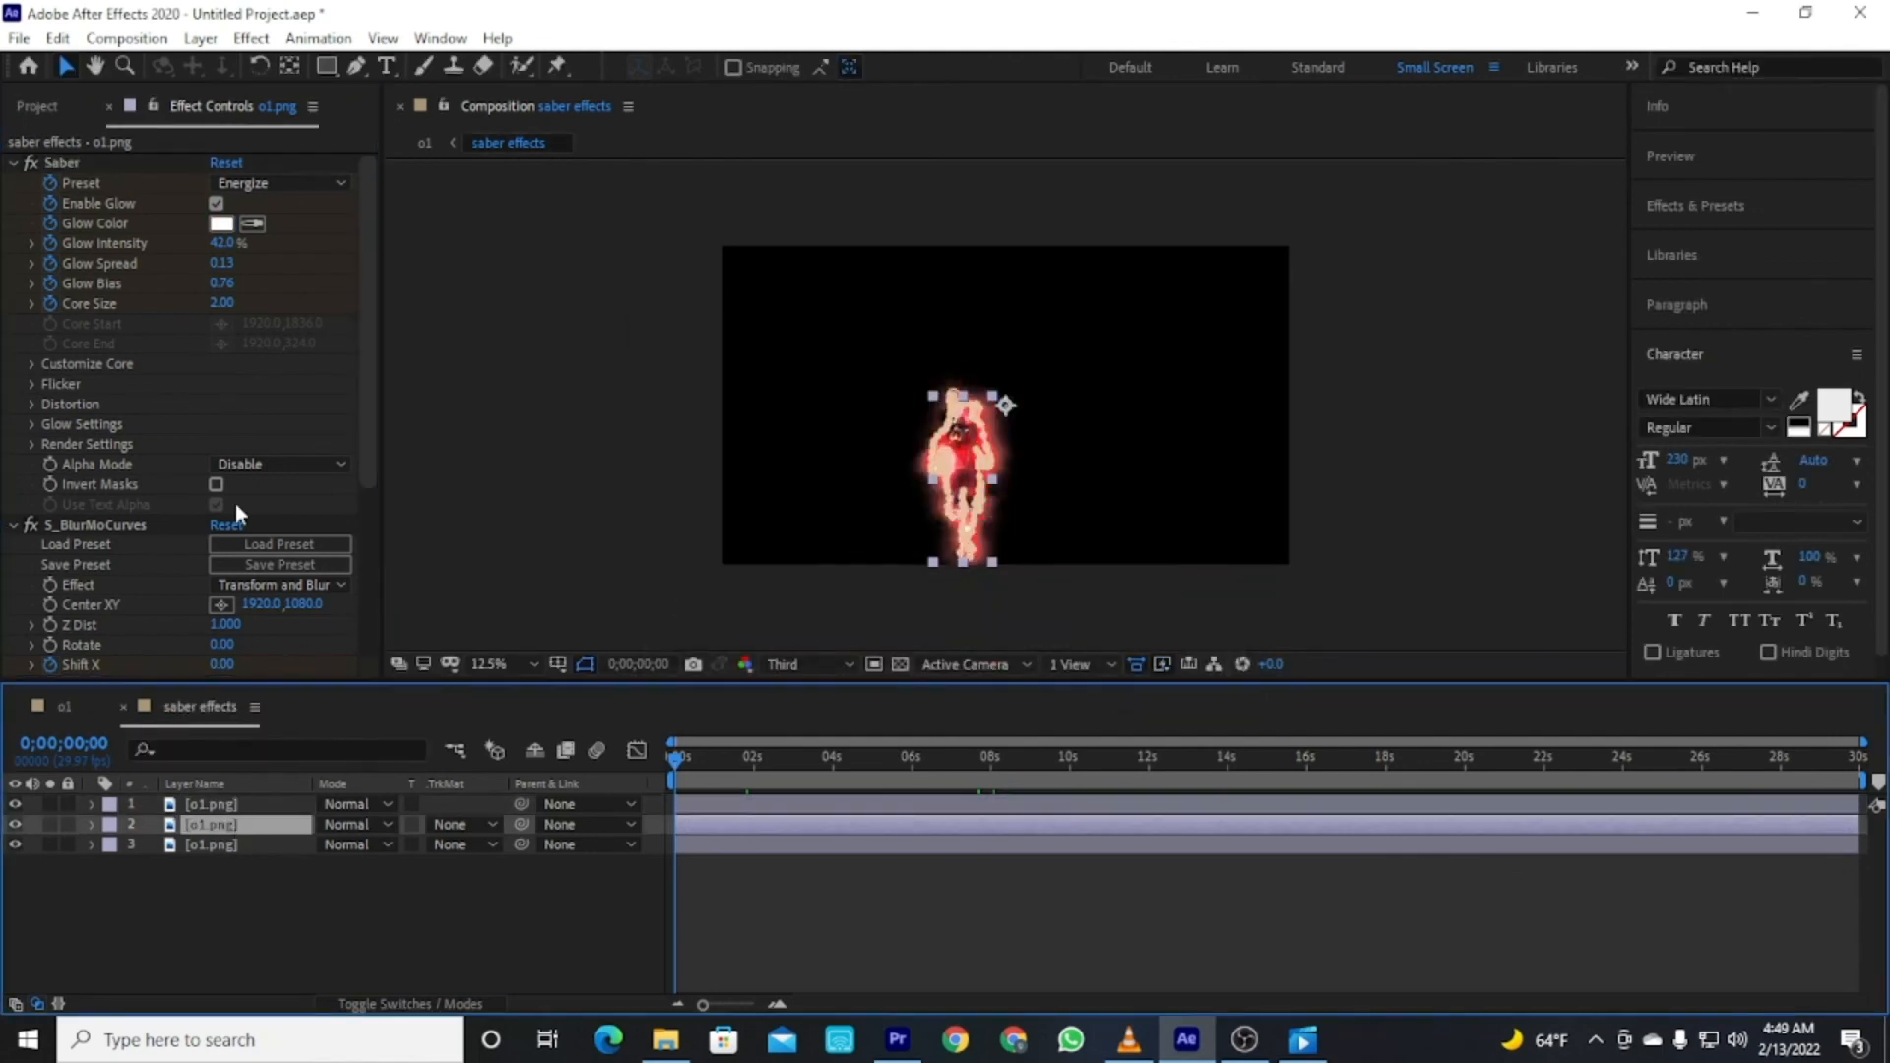
left_click(220, 223)
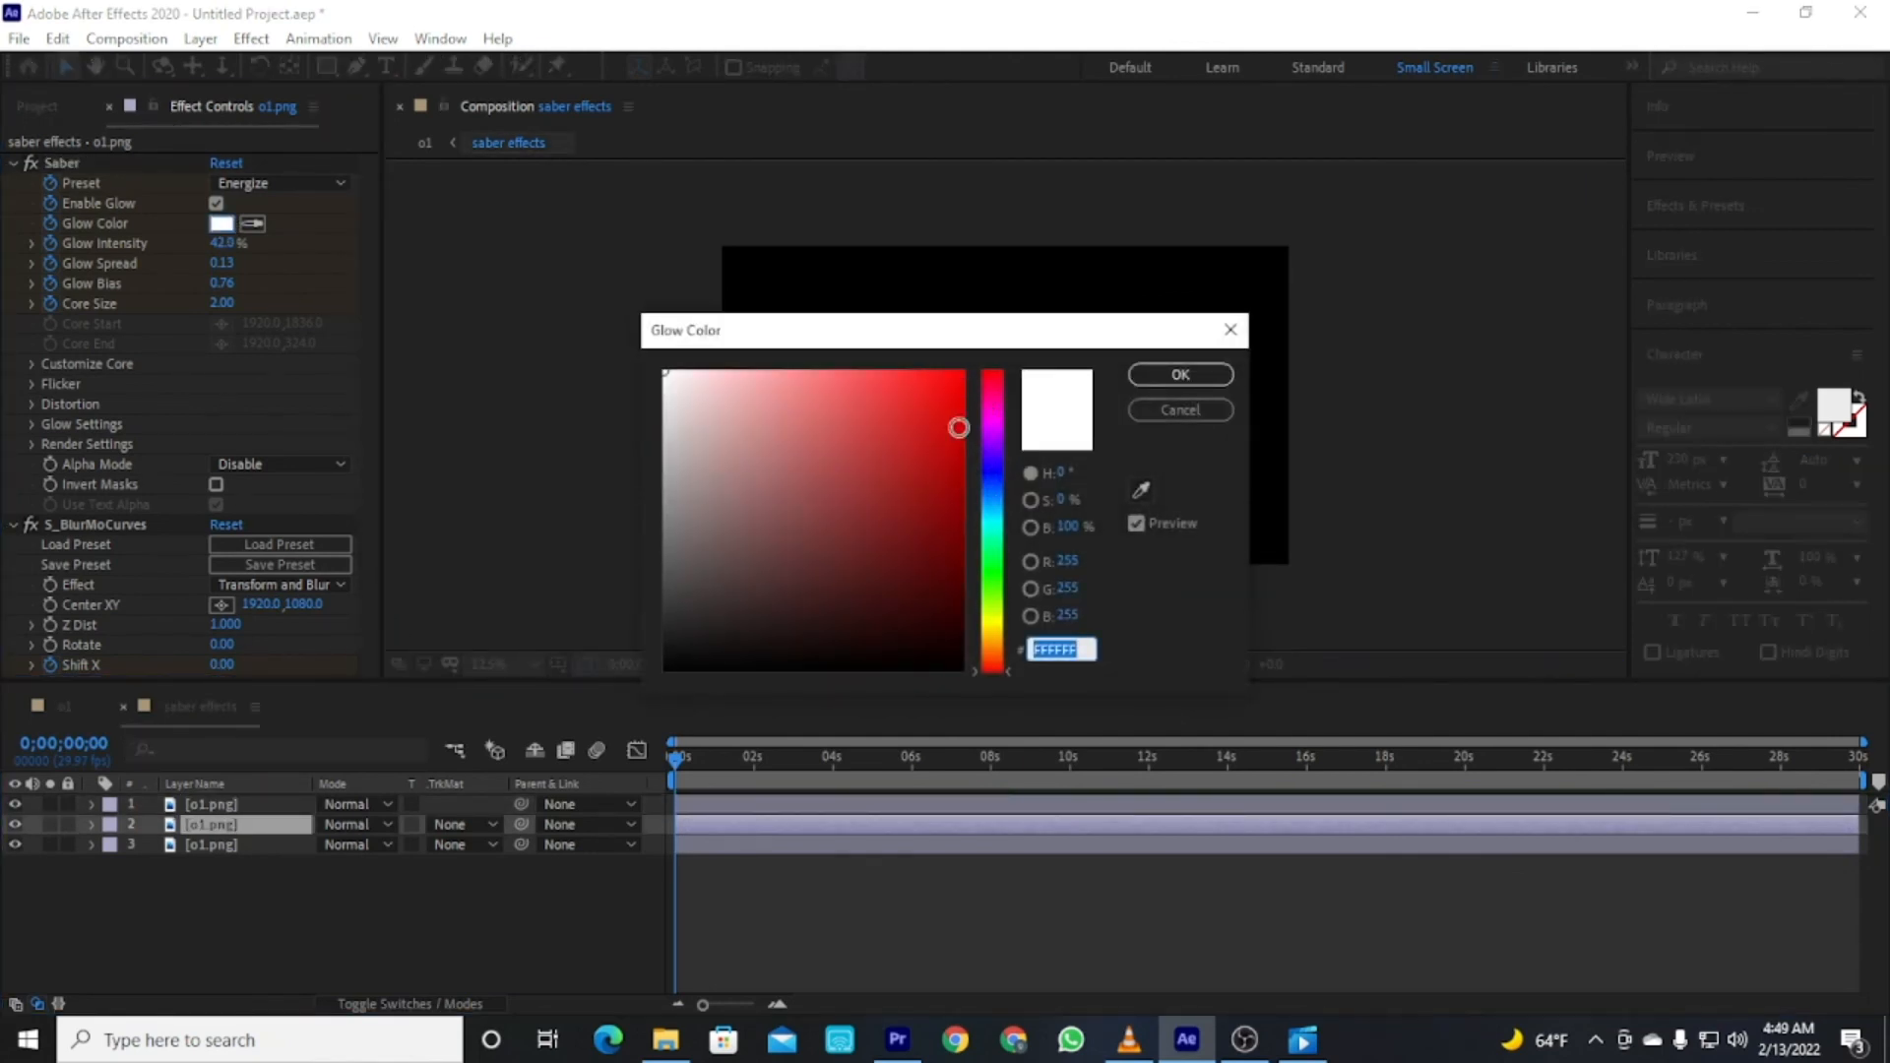
left_click(994, 454)
left_click_drag(949, 476, 1053, 287)
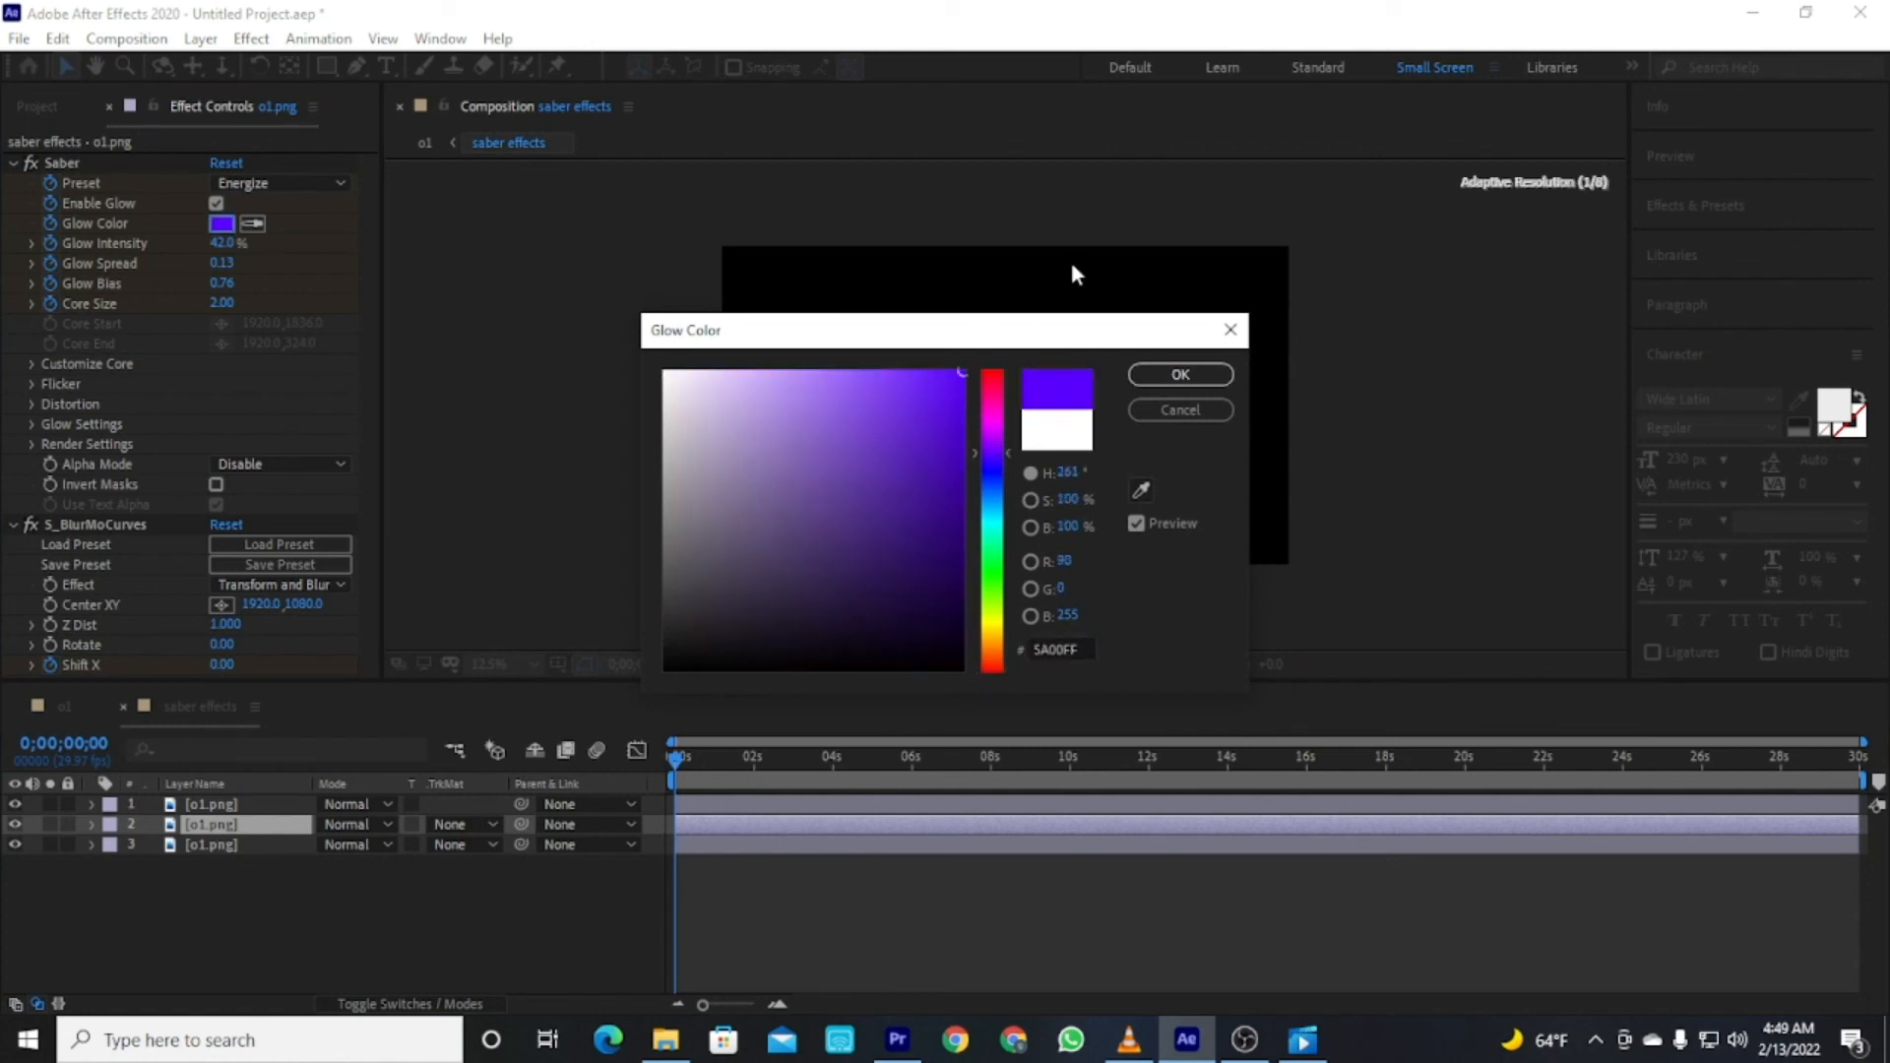
left_click(1176, 378)
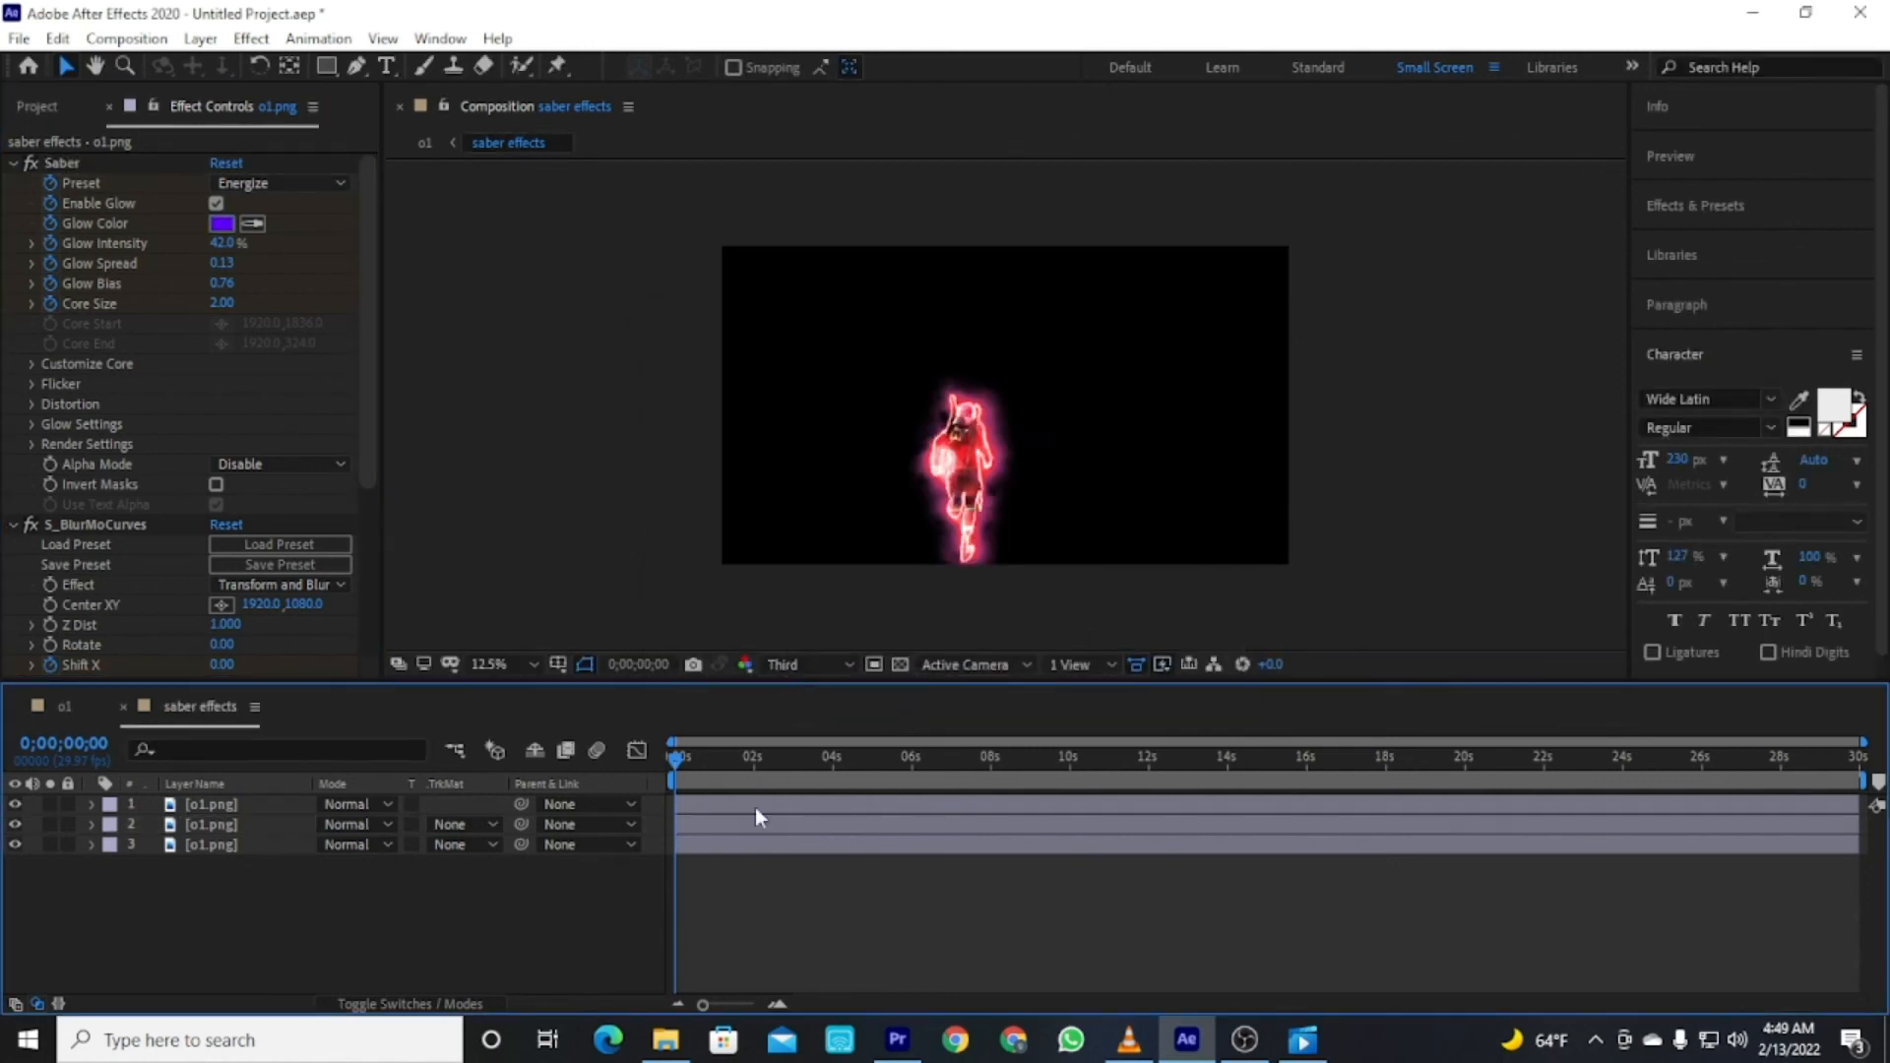
left_click(38, 107)
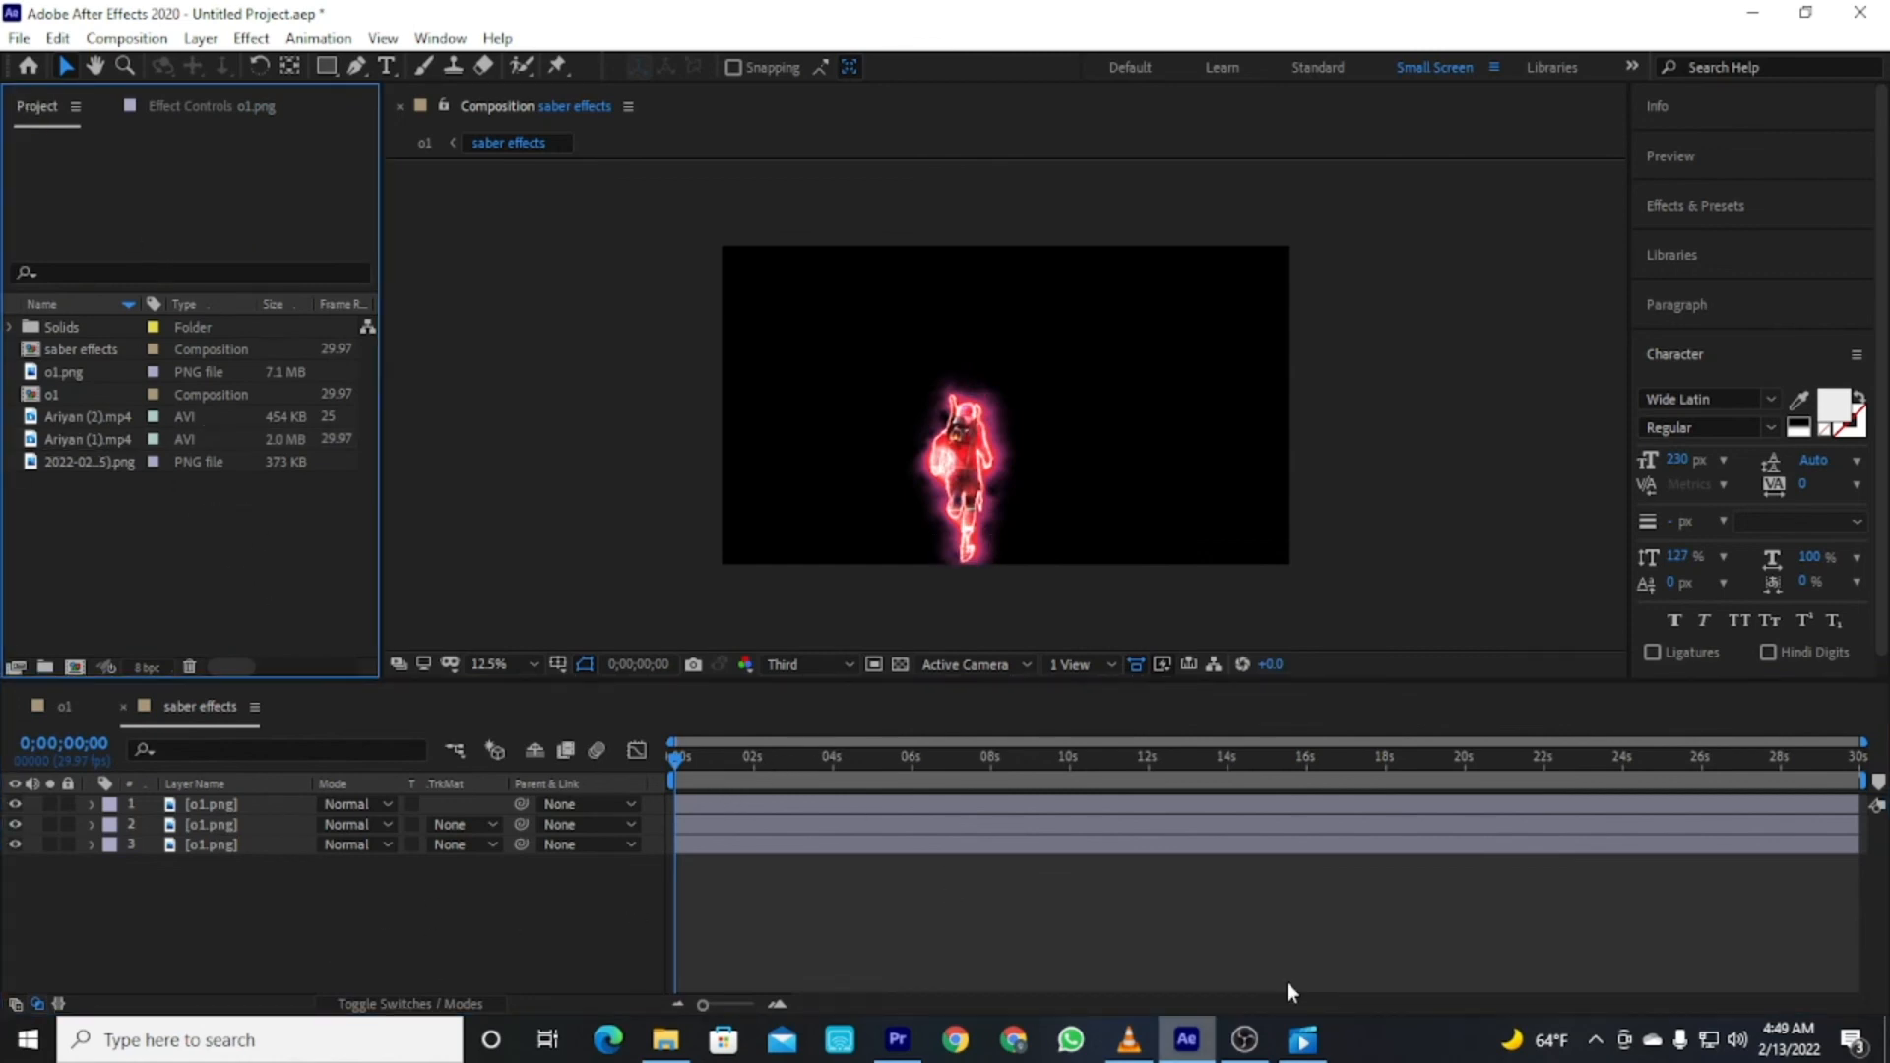
left_click(1245, 1040)
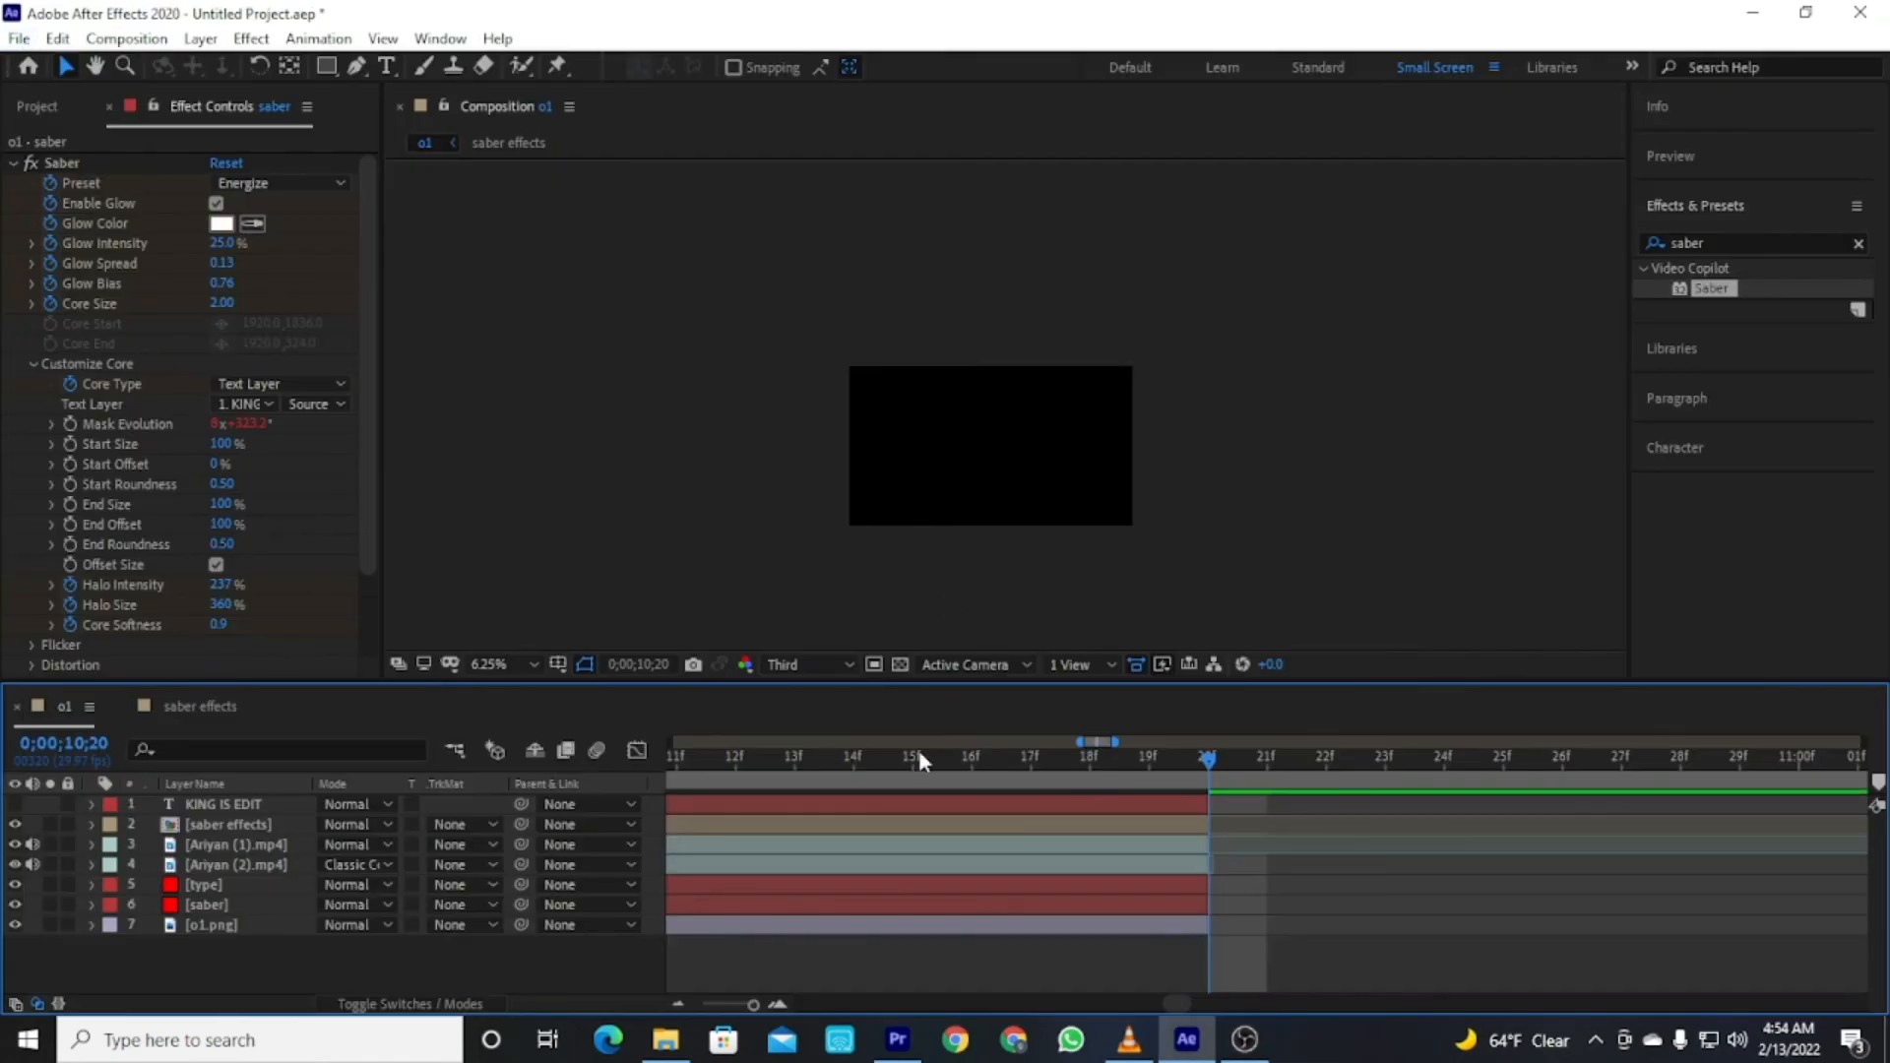
left_click_drag(753, 1005, 661, 1004)
key("Home")
left_click(19, 39)
mouse_move(33, 398)
left_click(480, 413)
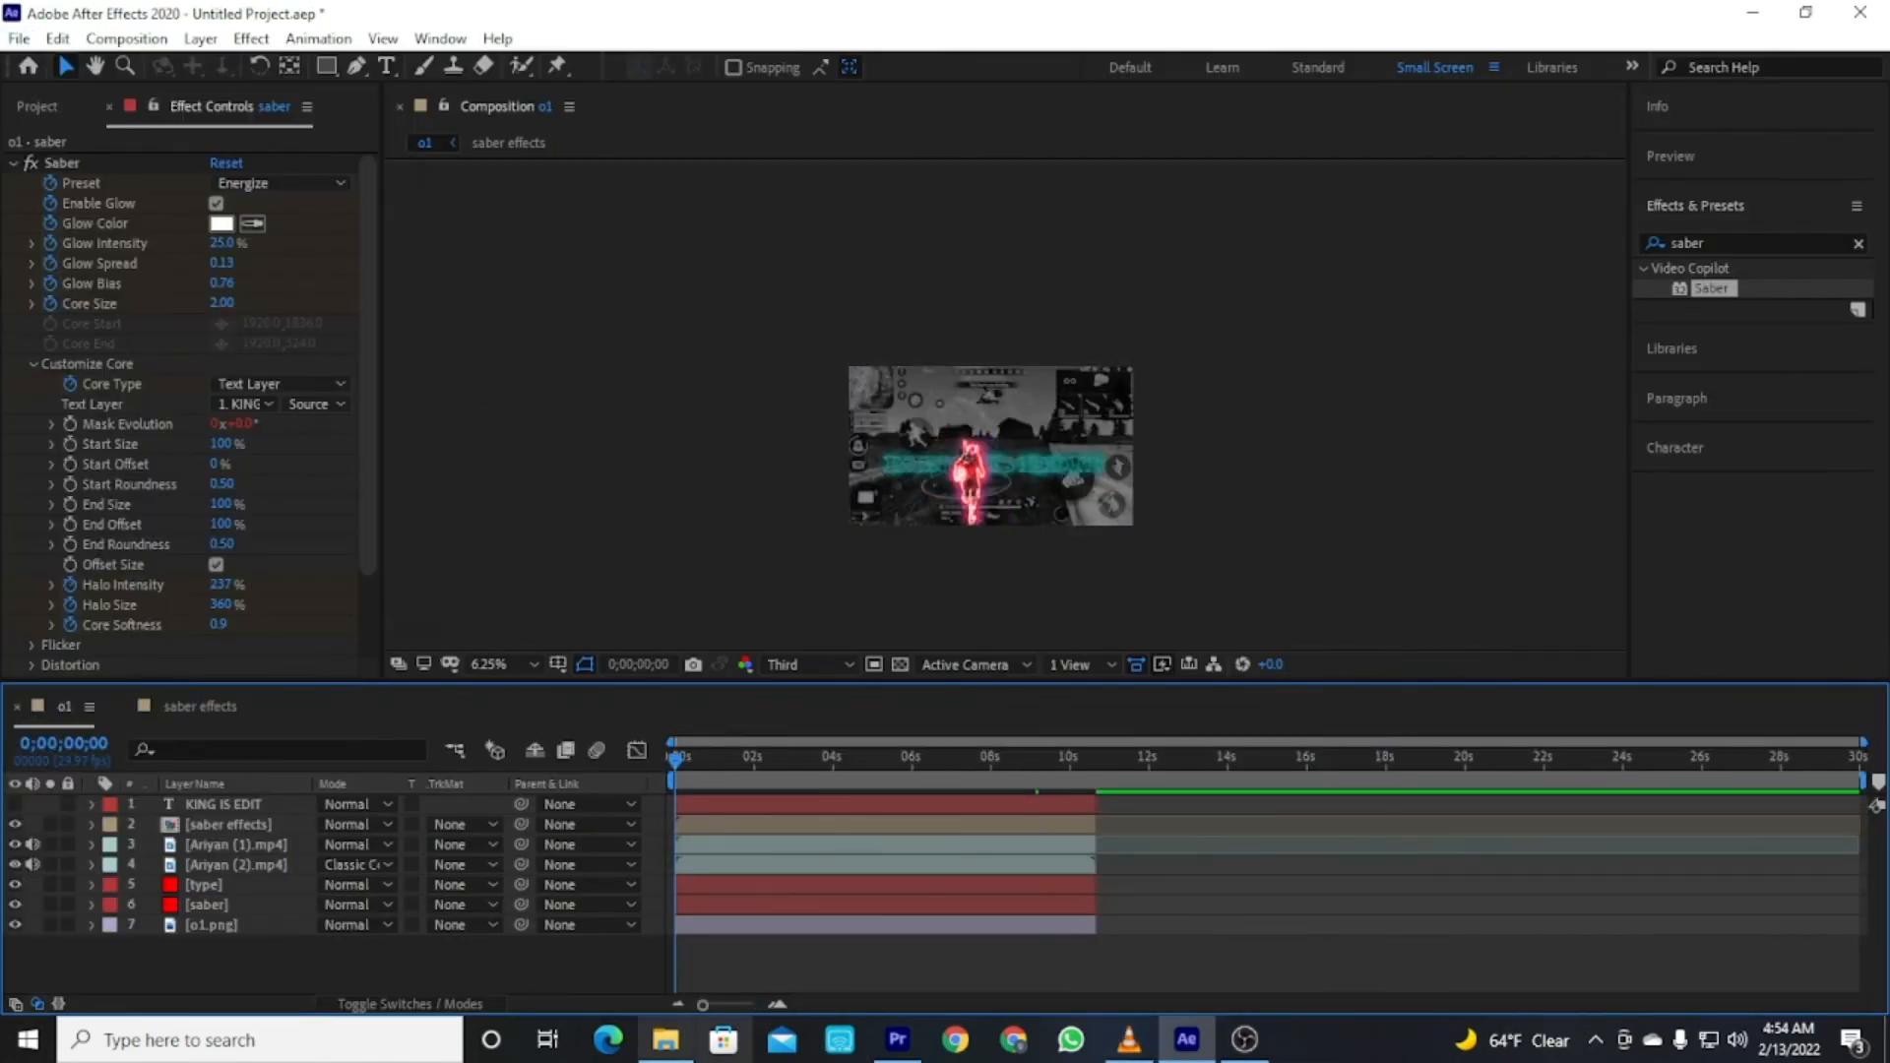